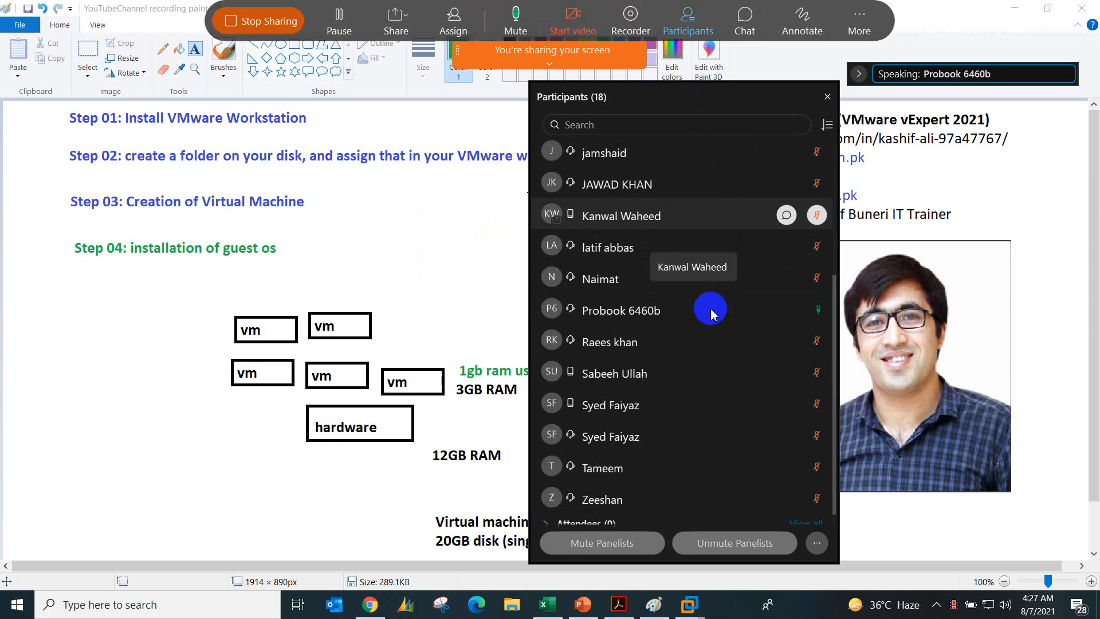
Step: Mute the panelist Probook 6460b in the meeting's participant list and close the list
scroll(710, 314, up, 4)
scroll(710, 314, up, 2)
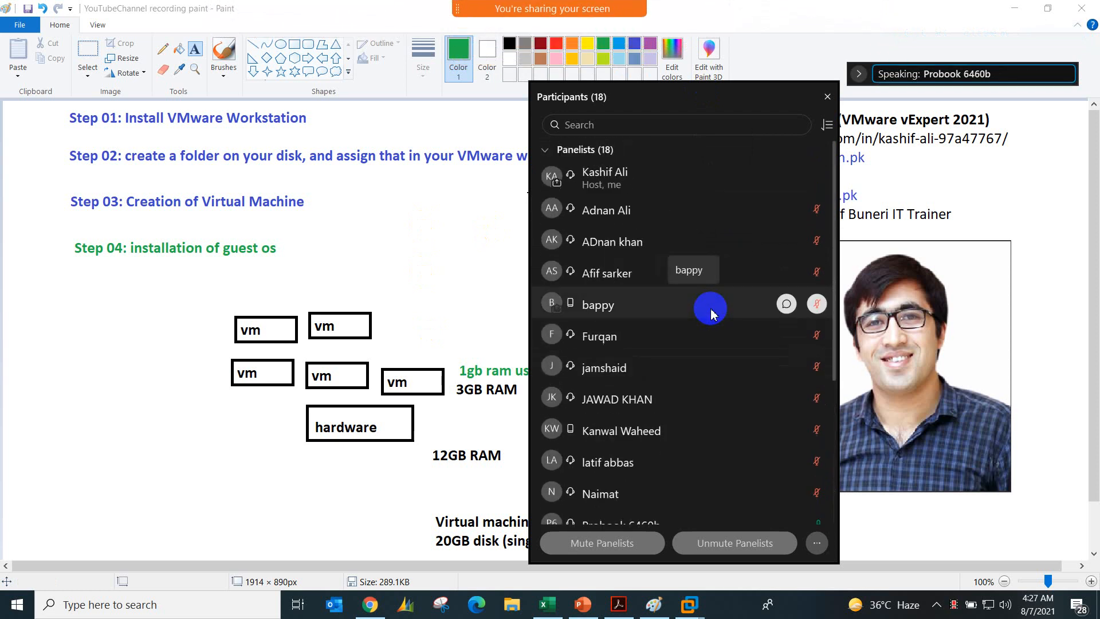
scroll(710, 313, down, 4)
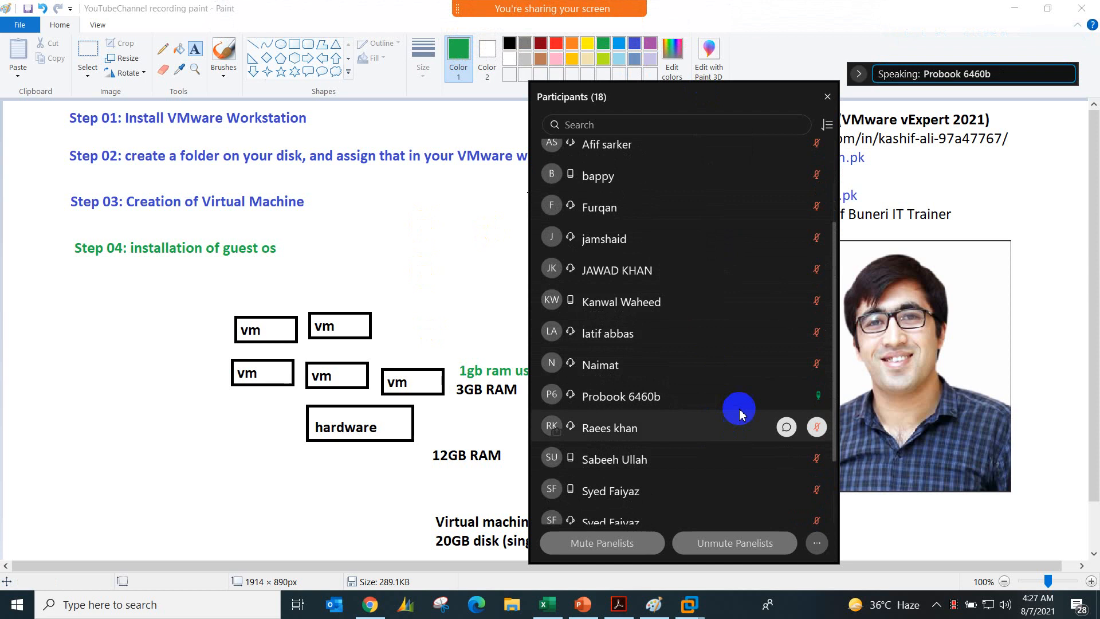
click(816, 395)
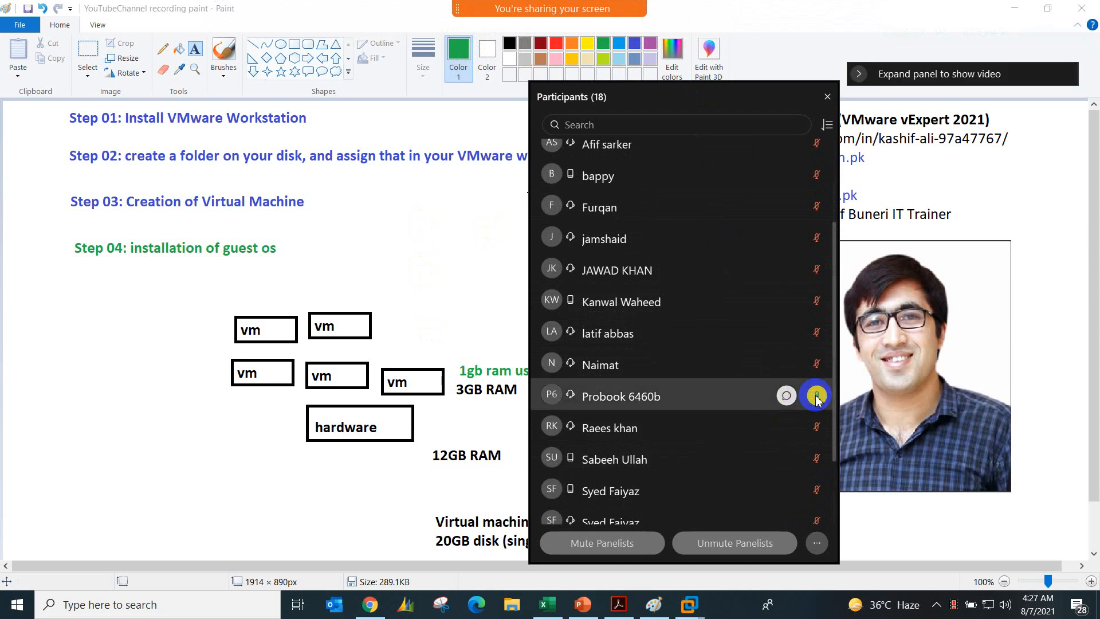
scroll(721, 429, down, 3)
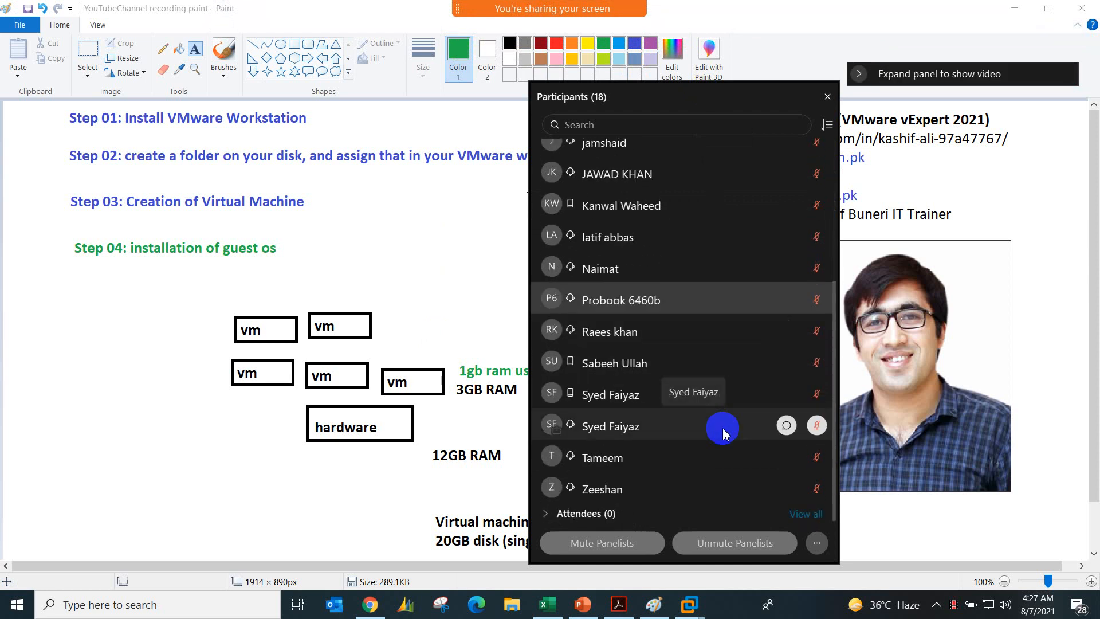
scroll(720, 429, up, 5)
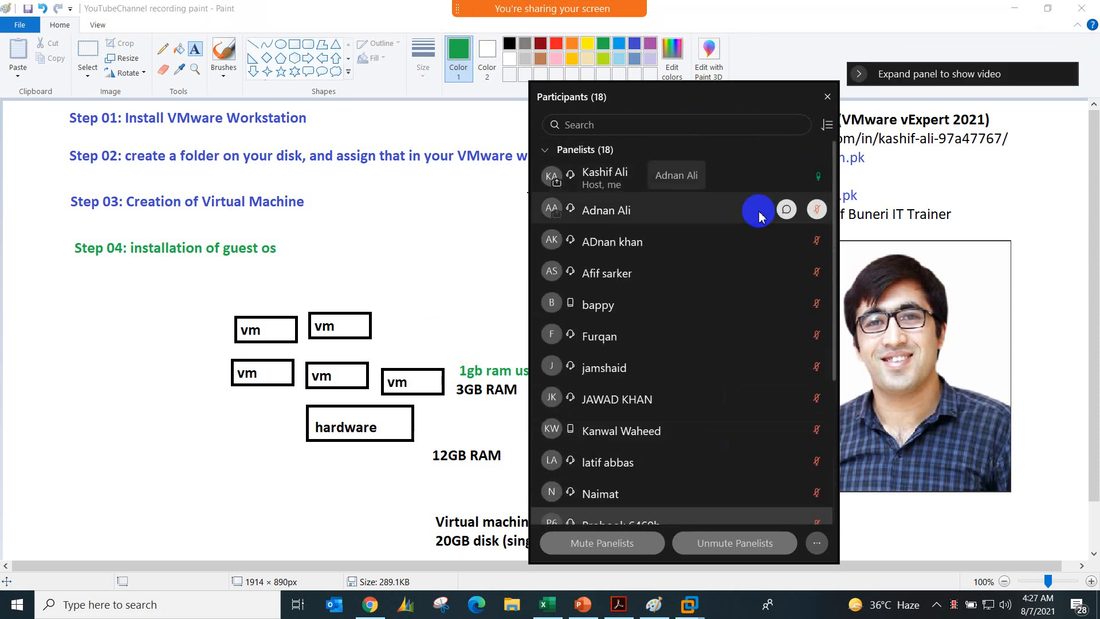
click(827, 97)
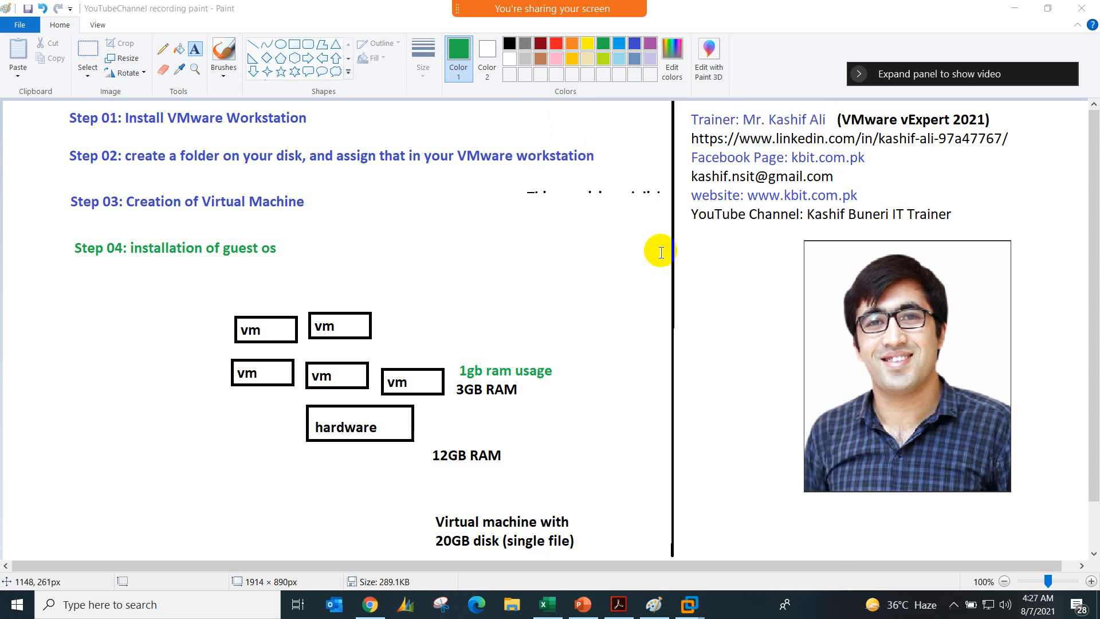
Step: Draw a green rectangle around the cut-off text fragment to the right of the Step 03 line
click(368, 200)
click(321, 172)
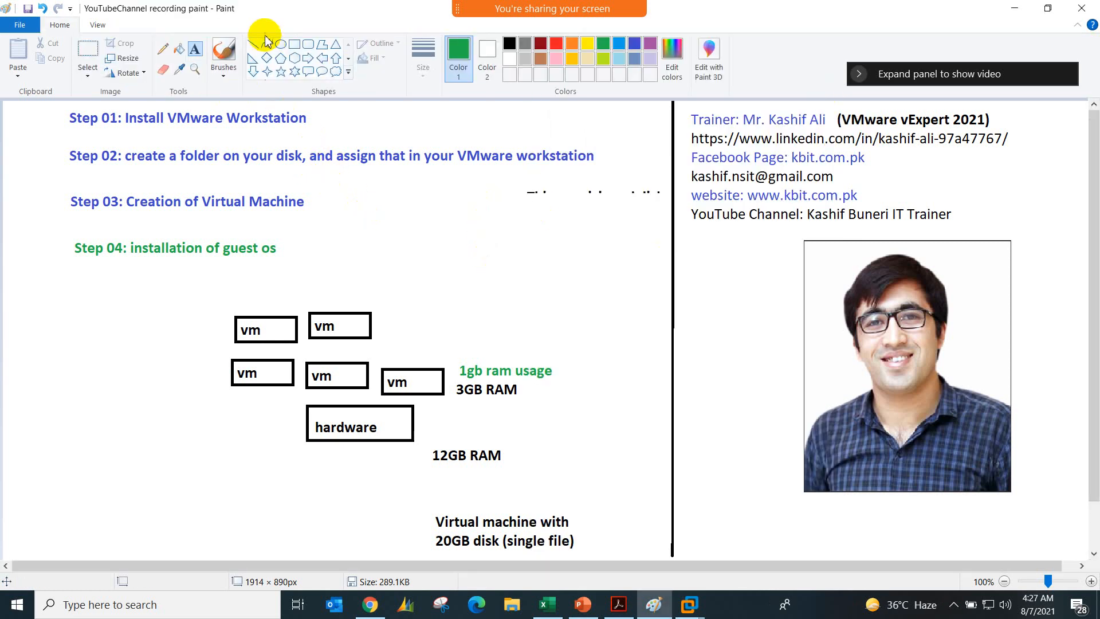
click(296, 47)
drag(497, 183, 665, 207)
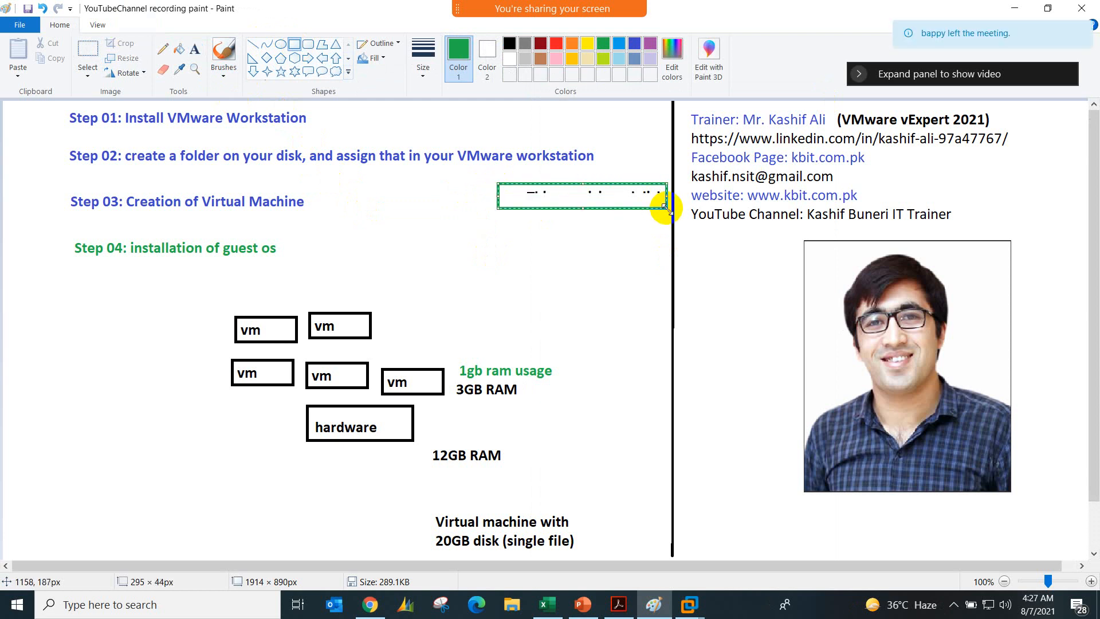
click(422, 239)
Step: Delete the area of about 378 × 113 px containing the green rectangle and cut-off text beside Step 03
click(88, 49)
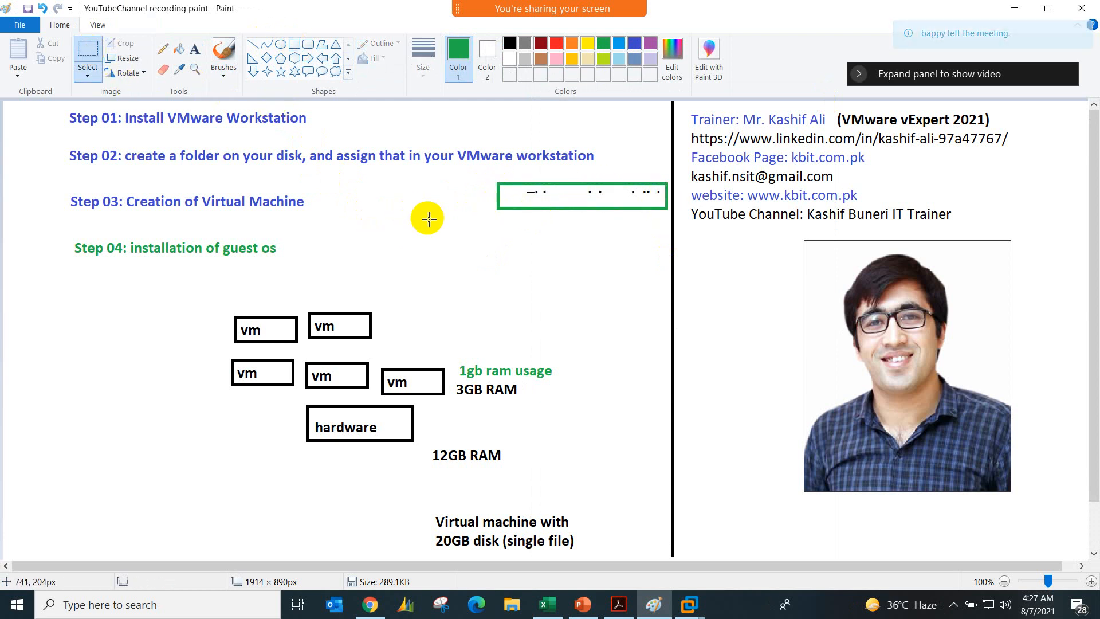
drag(453, 177, 669, 241)
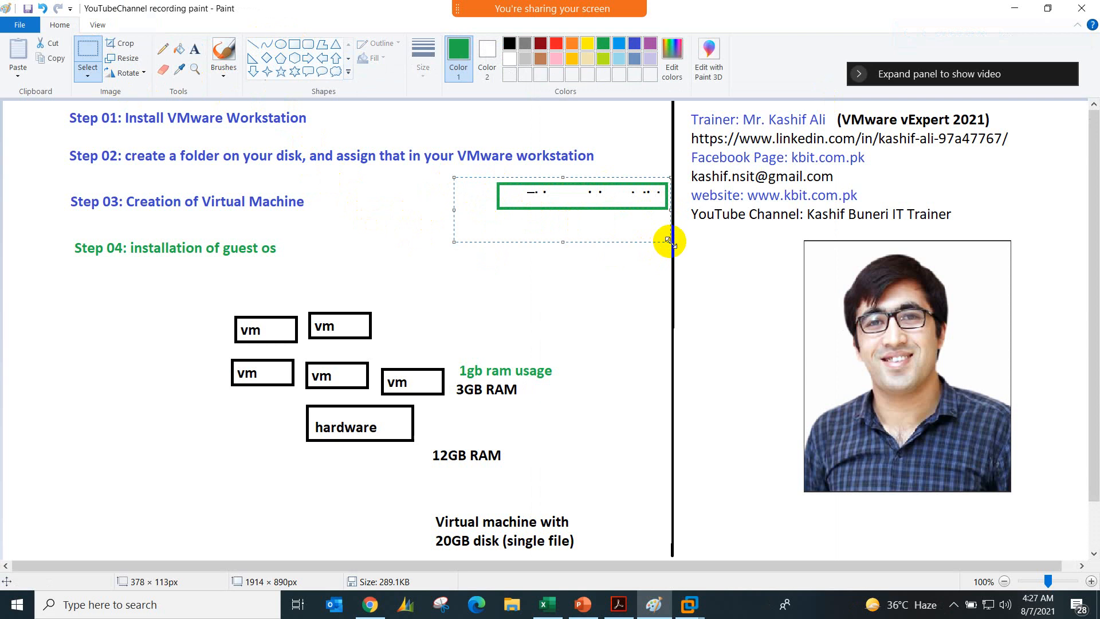
key(Delete)
Step: Switch to vm01-win7 in VMware Workstation and set its CD/DVD (SATA) drive to use an ISO image file
mouse_move(689, 605)
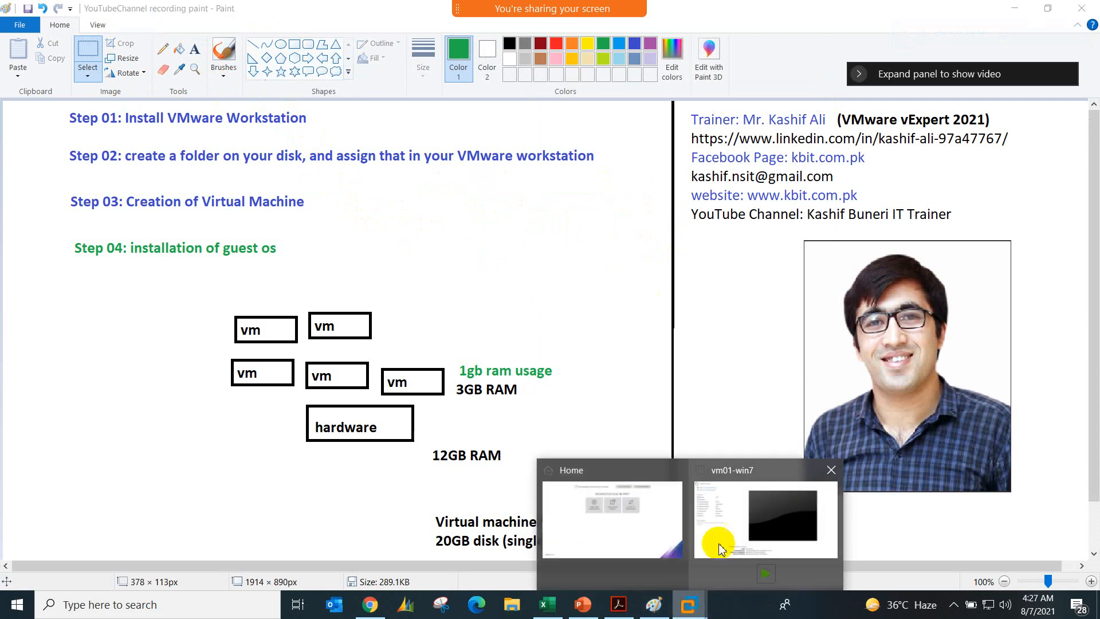
click(728, 509)
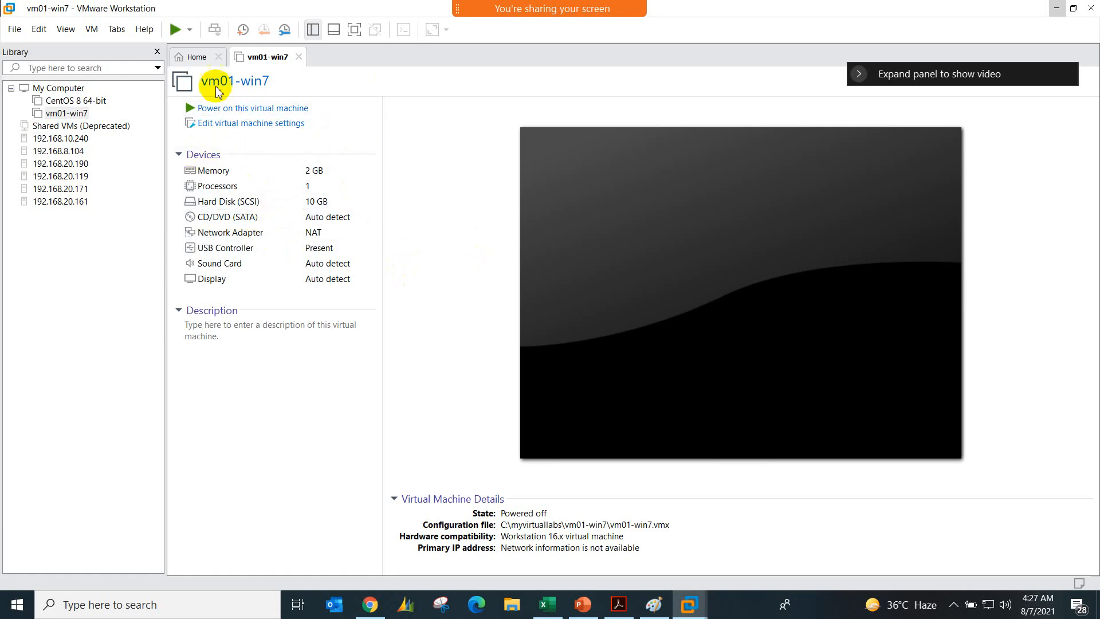
click(269, 133)
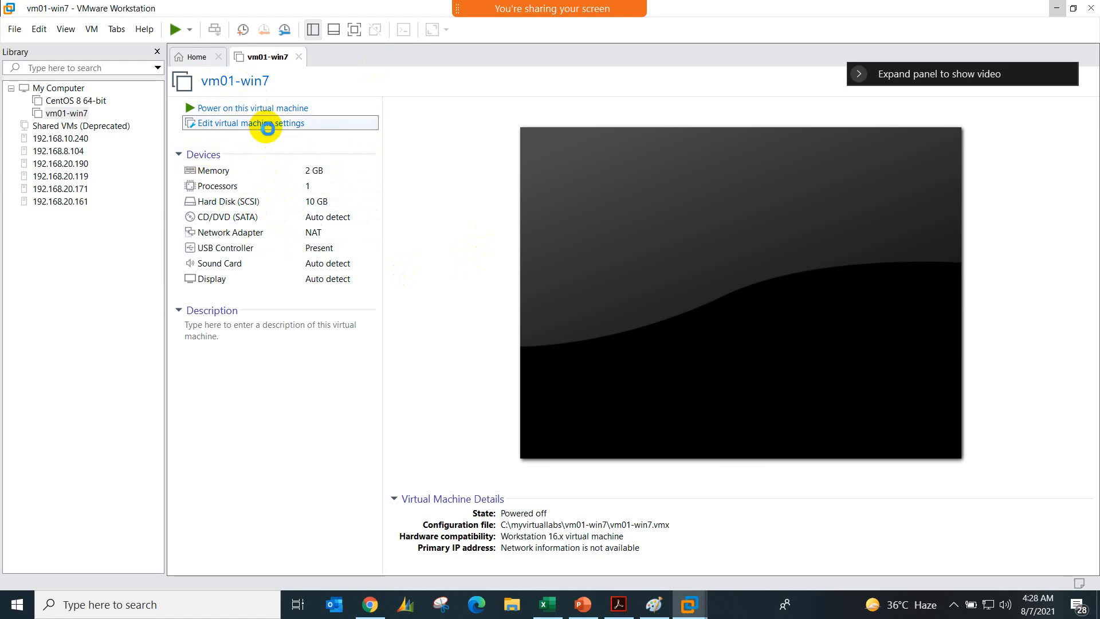
click(352, 141)
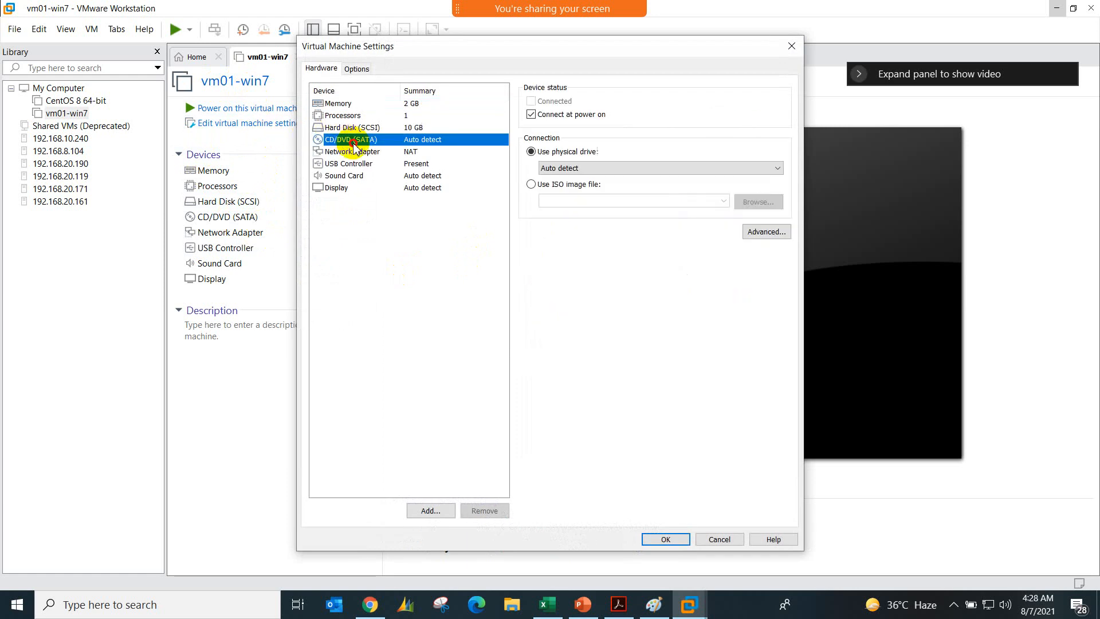
click(531, 184)
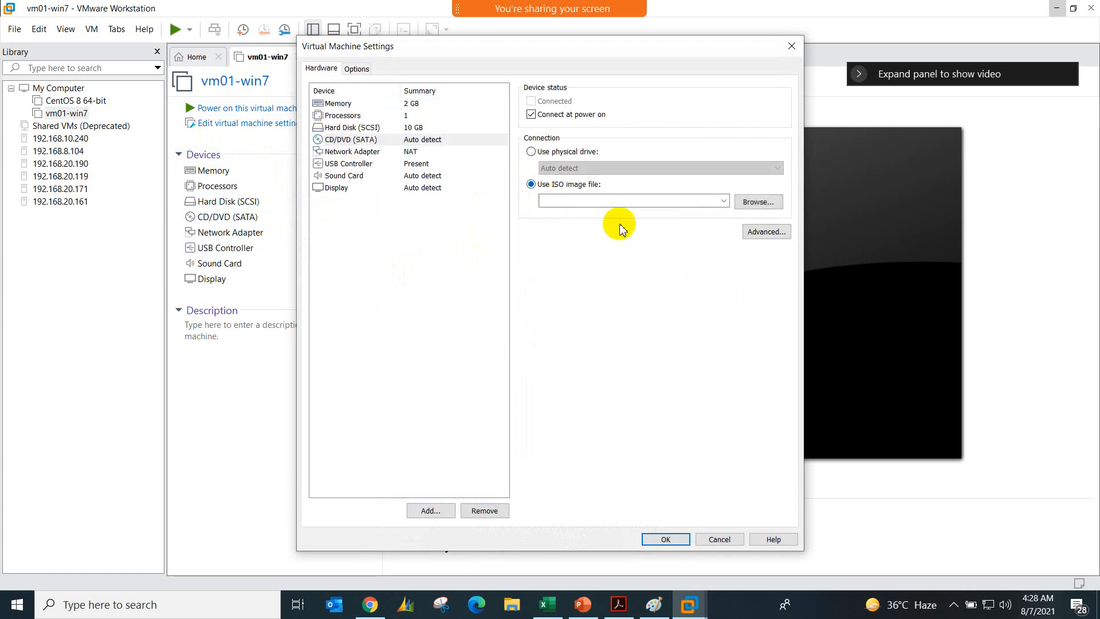
Step: Attach Windows.7.SP1.Super.Lite.x86.v2.0 from C:\Softwares\ISO Images as the drive's image and save the virtual machine settings
click(756, 202)
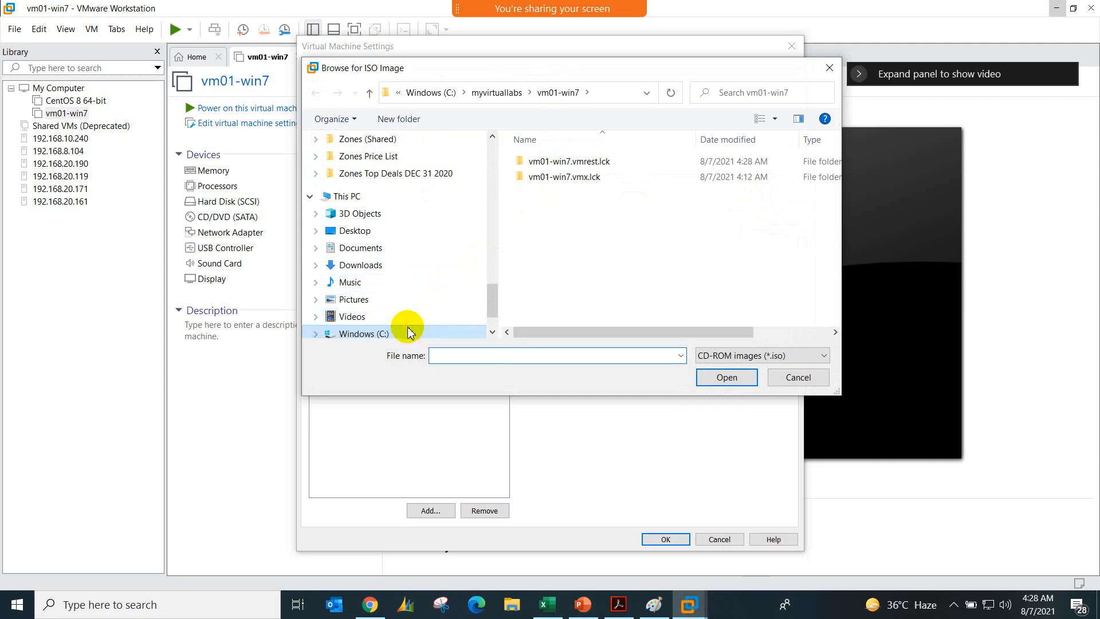
click(409, 334)
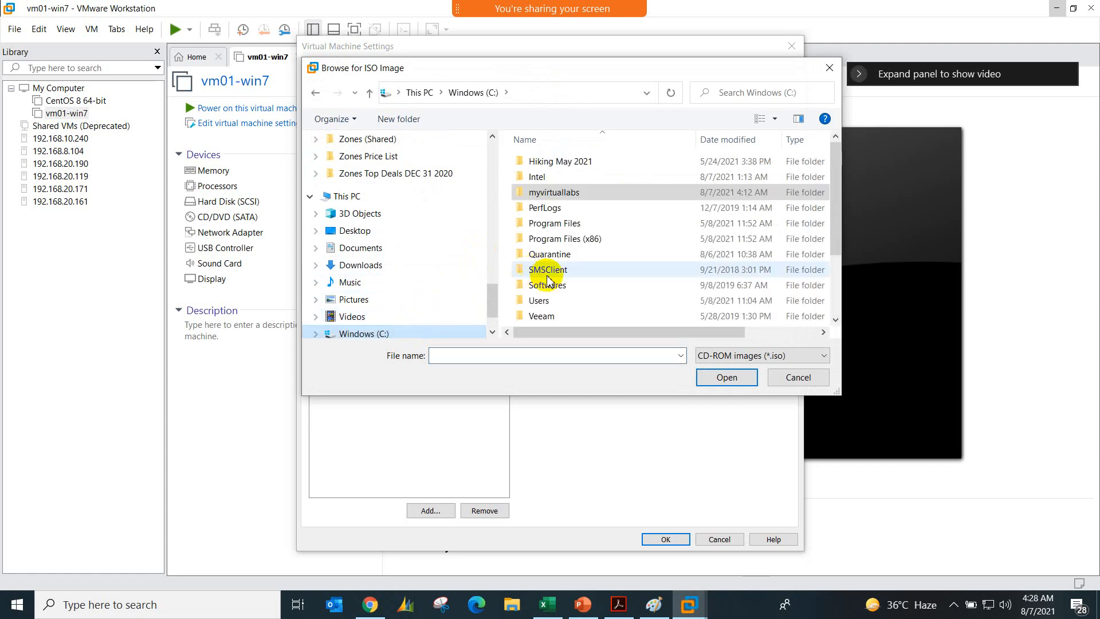
double_click(548, 282)
double_click(558, 178)
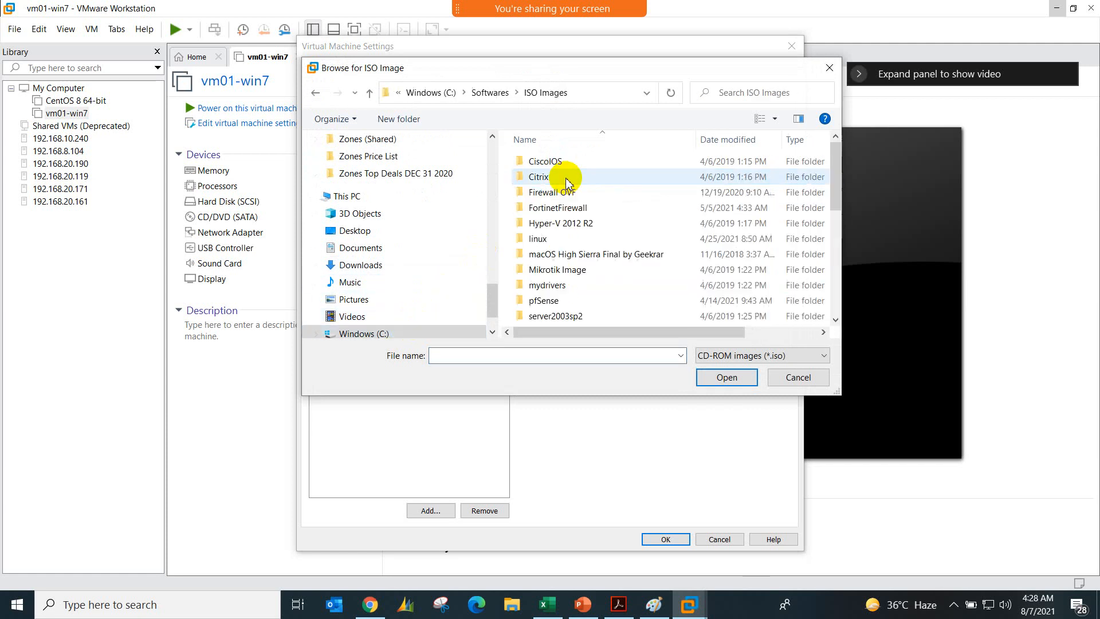
scroll(559, 253, down, 5)
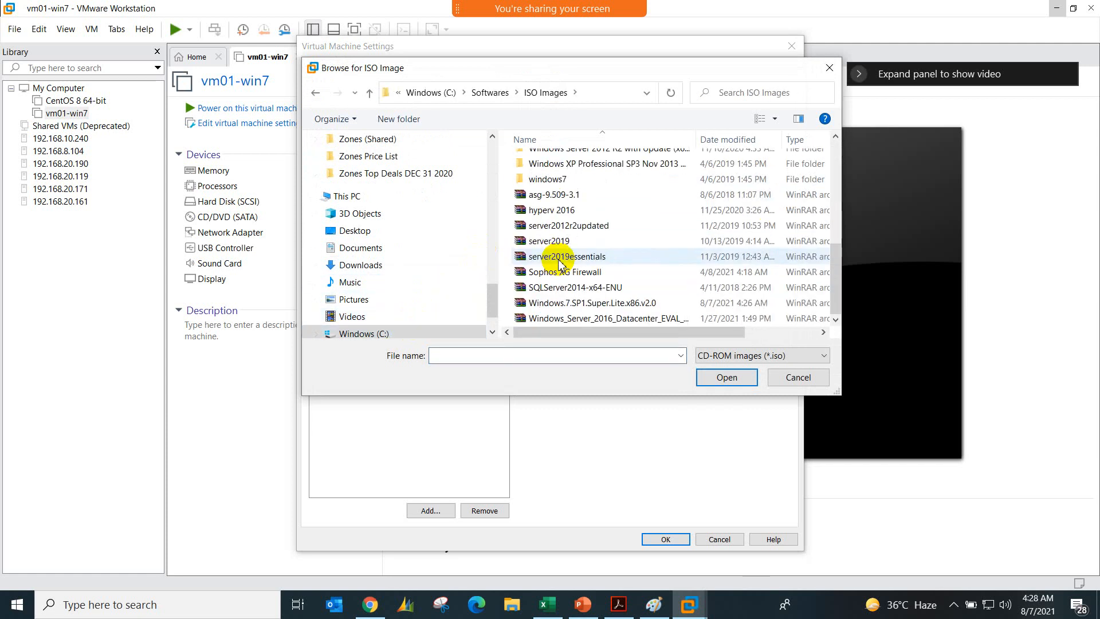
double_click(580, 303)
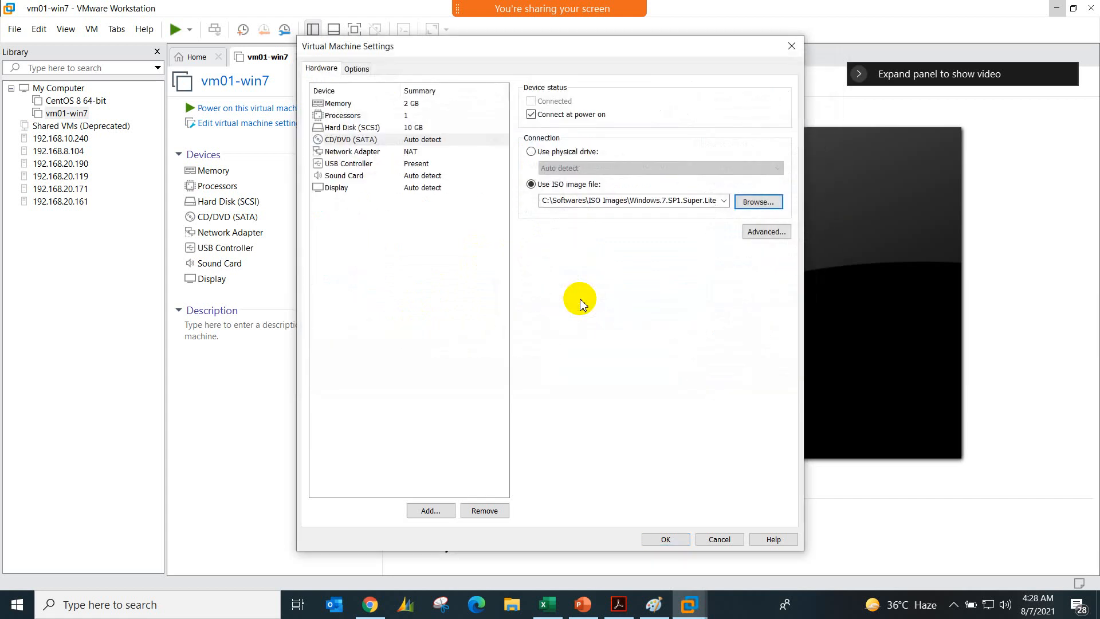
click(657, 538)
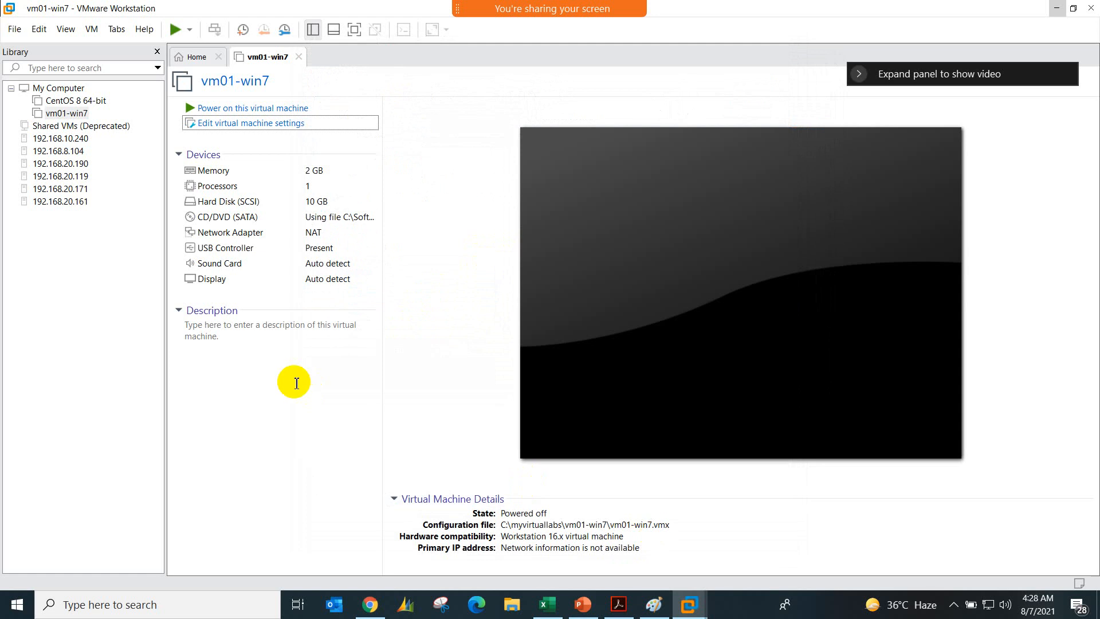
Step: Power on the vm01-win7 virtual machine and let it boot into Windows 7 setup
click(268, 110)
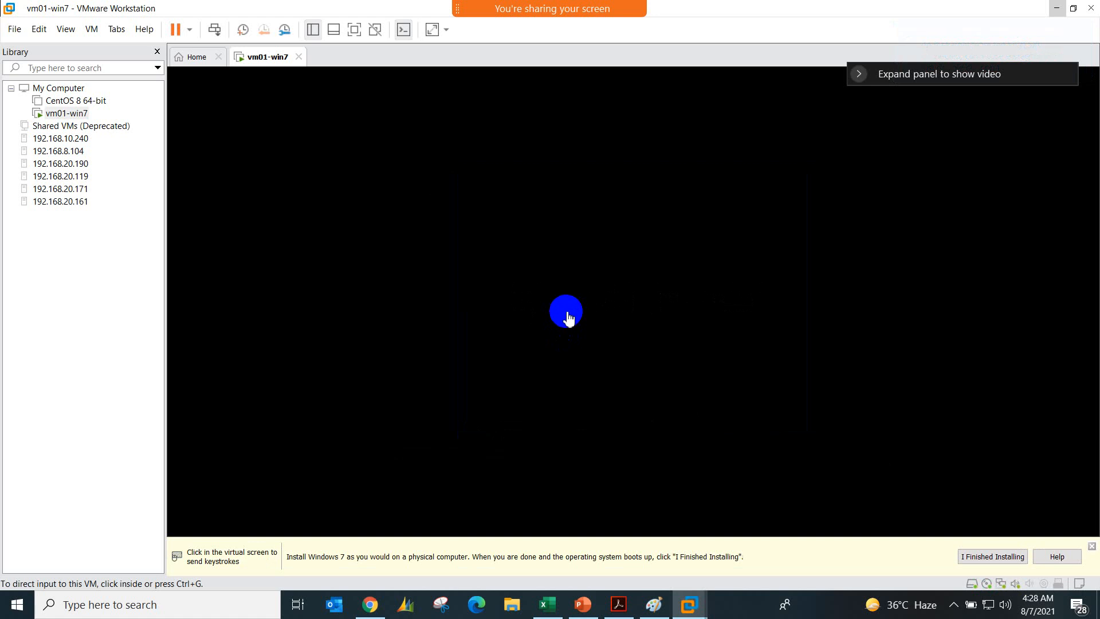
click(568, 318)
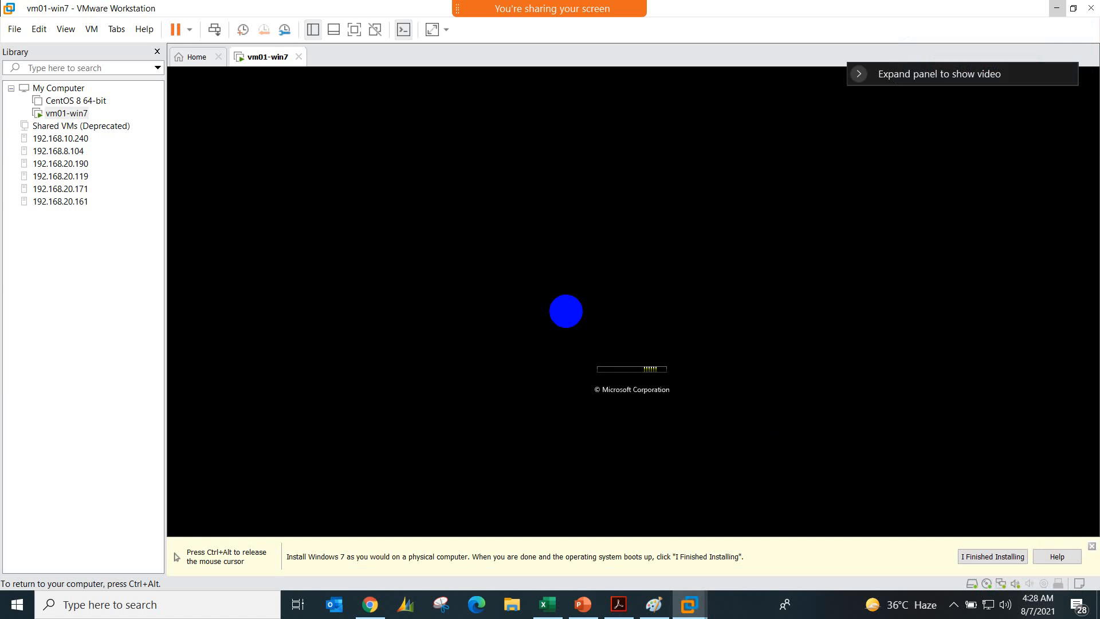
key(ctrl+alt)
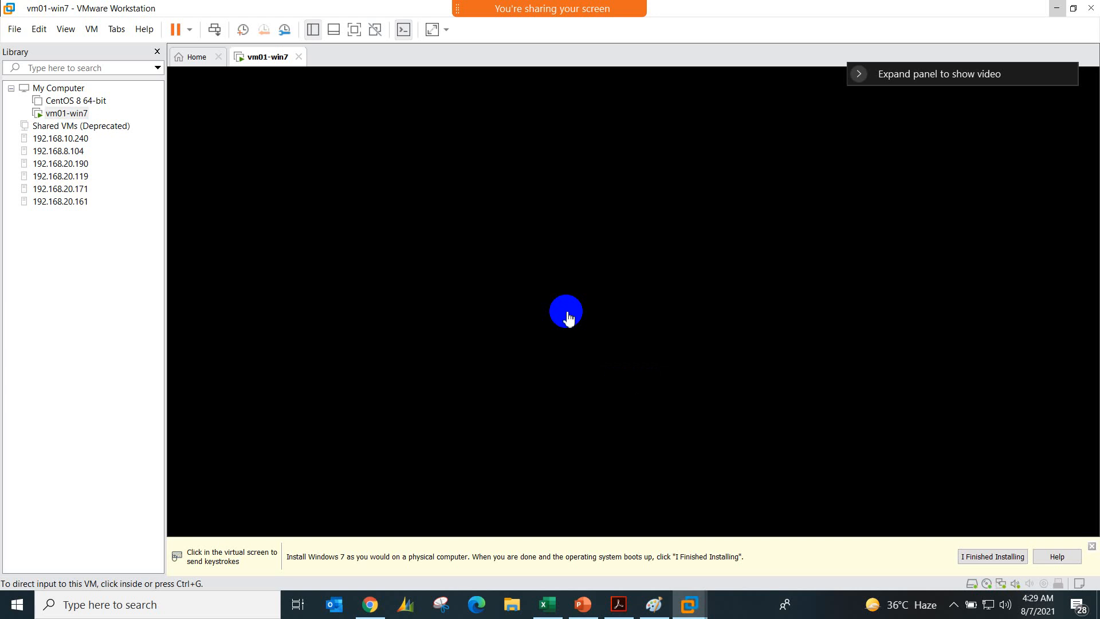
click(633, 301)
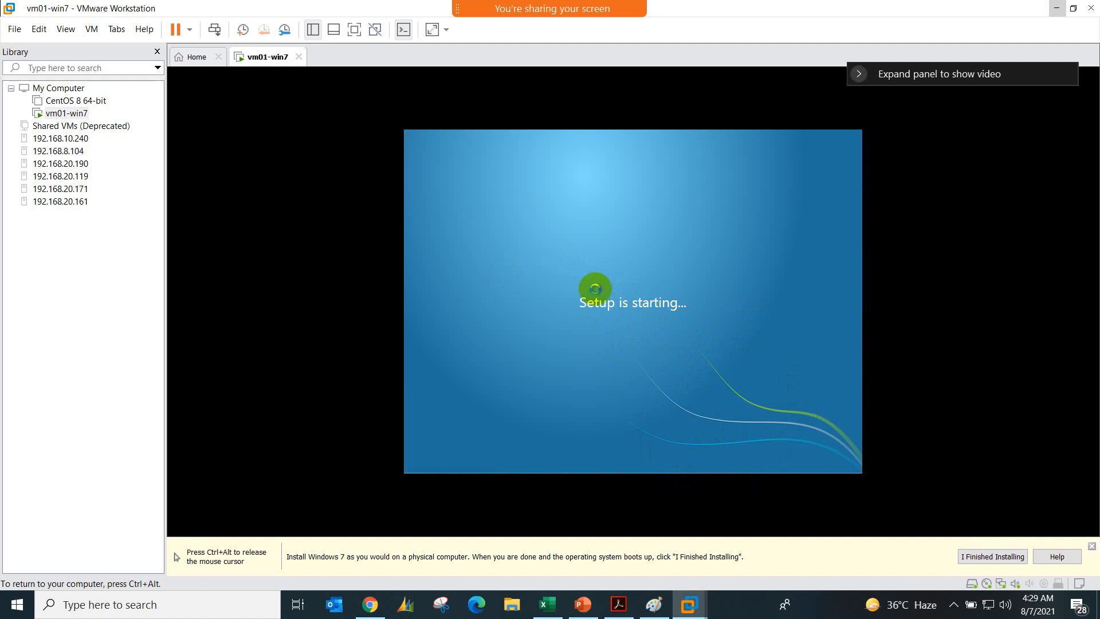
Step: Return control to the host, check the panelists' microphone status in the meeting's participant list, and close the list
key(ctrl+alt)
mouse_move(507, 6)
click(685, 23)
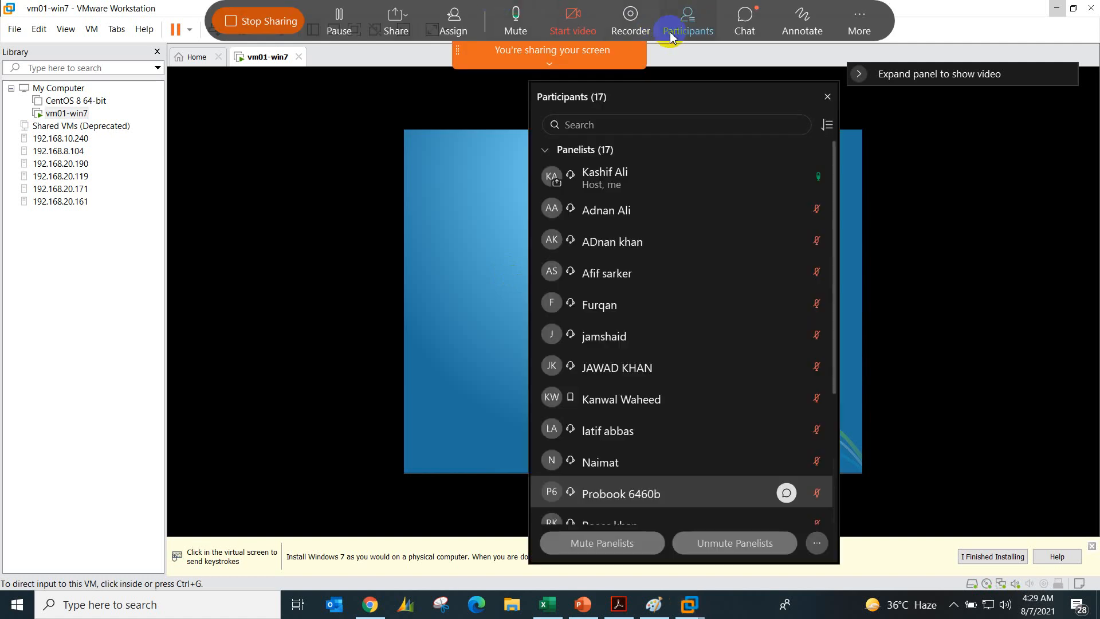
scroll(665, 321, down, 3)
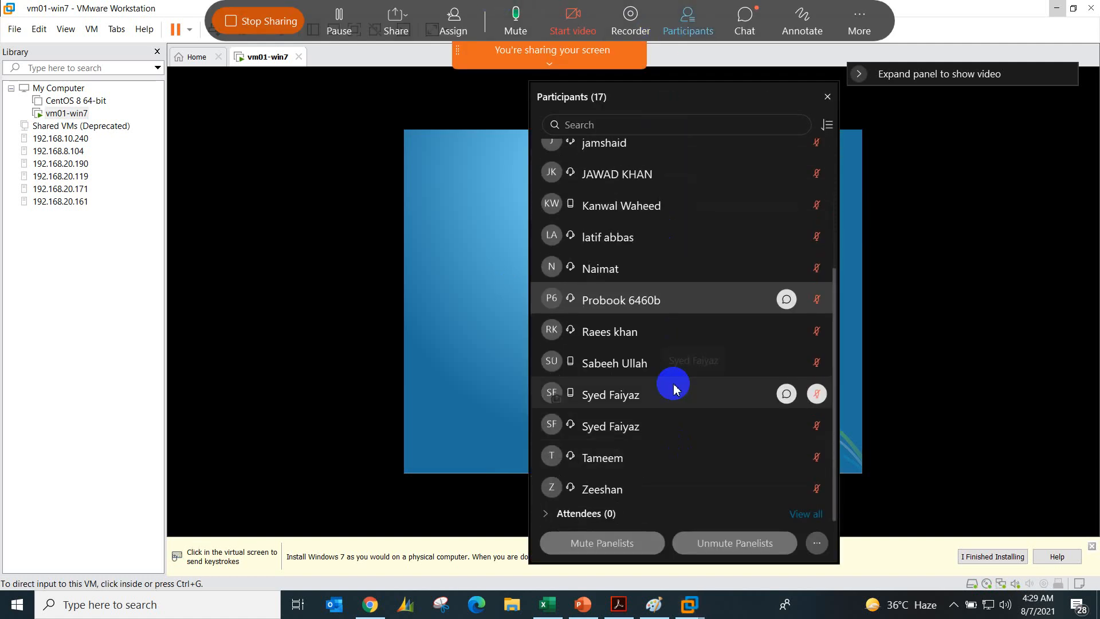
scroll(674, 429, up, 3)
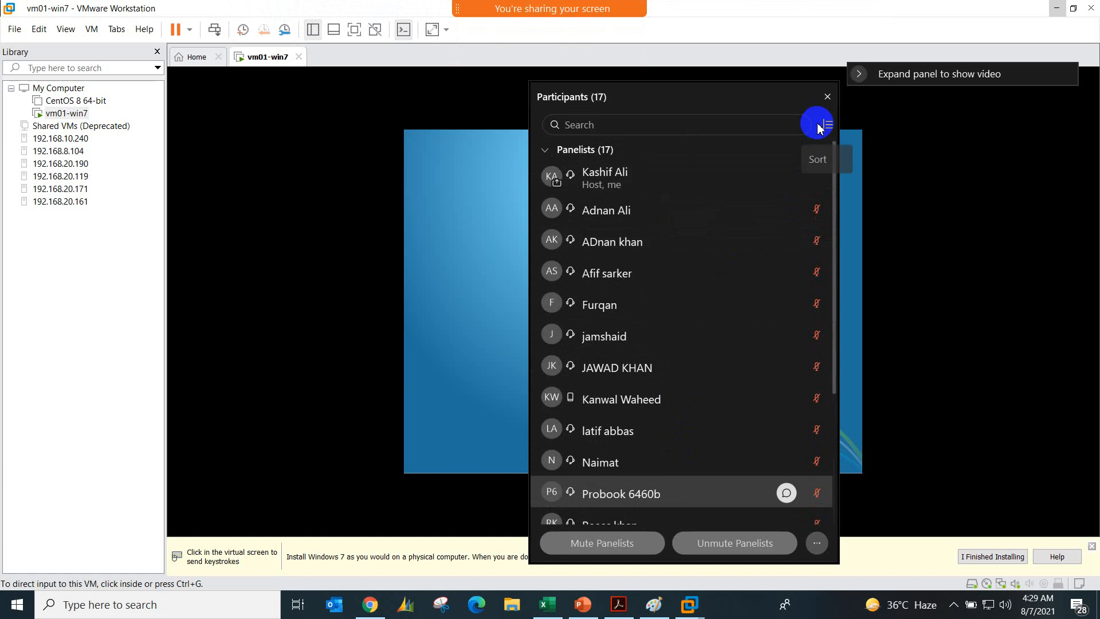
click(827, 98)
Step: Open the meeting chat and read through the recent messages while Windows setup starts
mouse_move(634, 9)
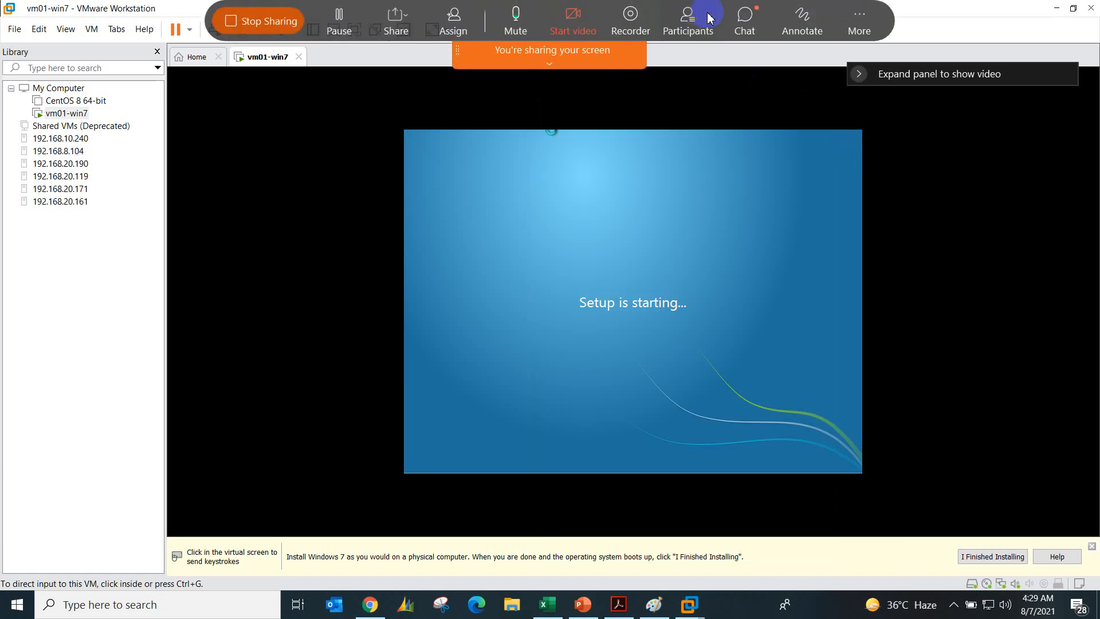
click(739, 20)
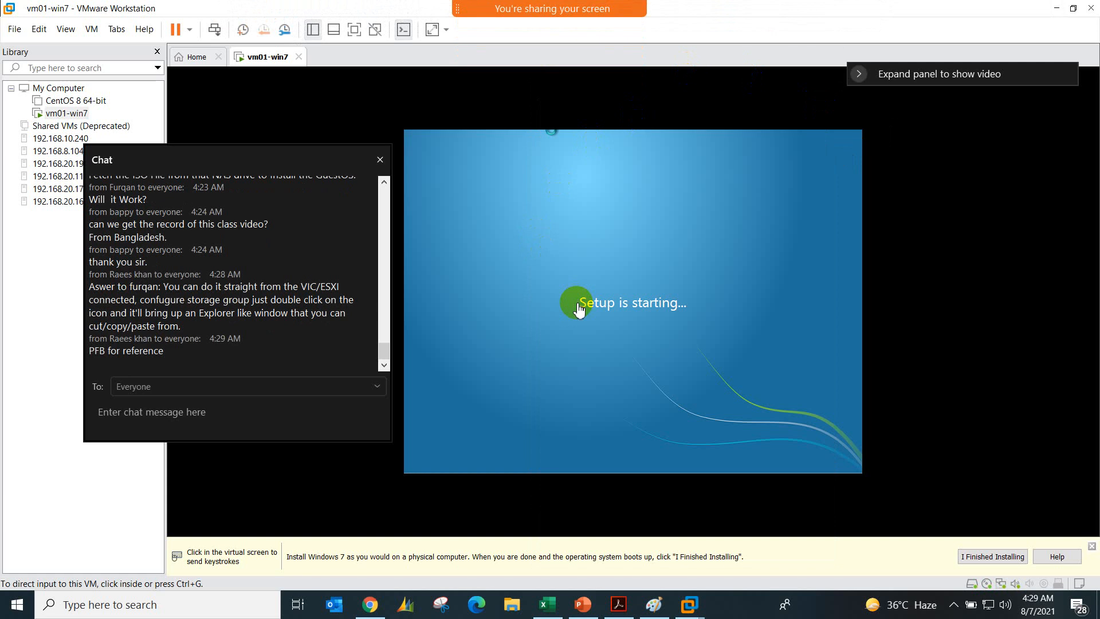
click(604, 308)
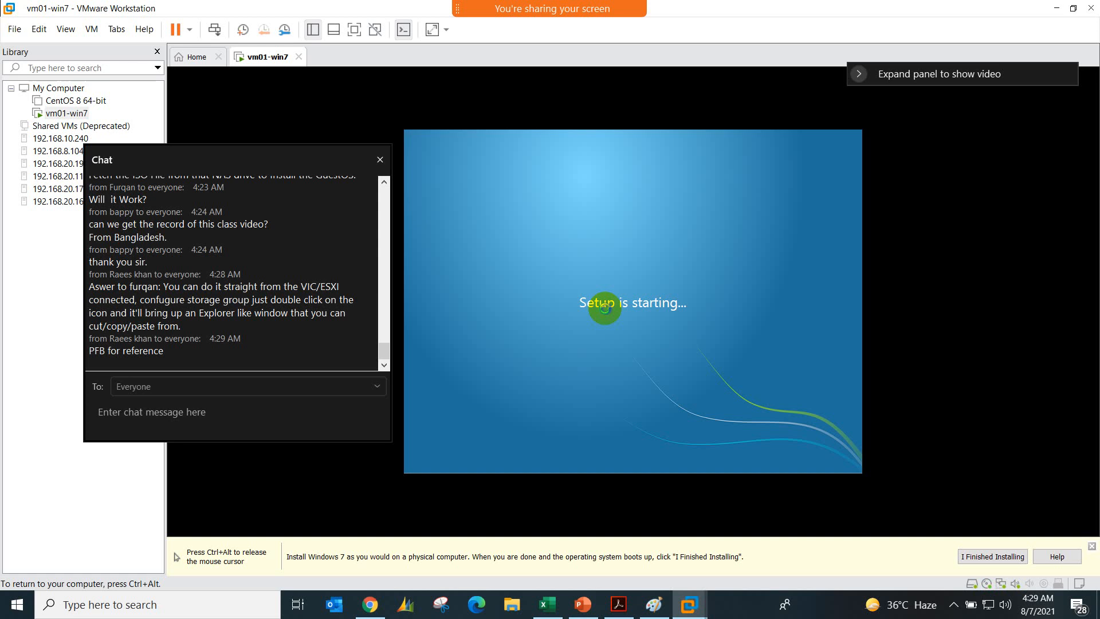
key(ctrl+alt)
scroll(274, 268, up, 3)
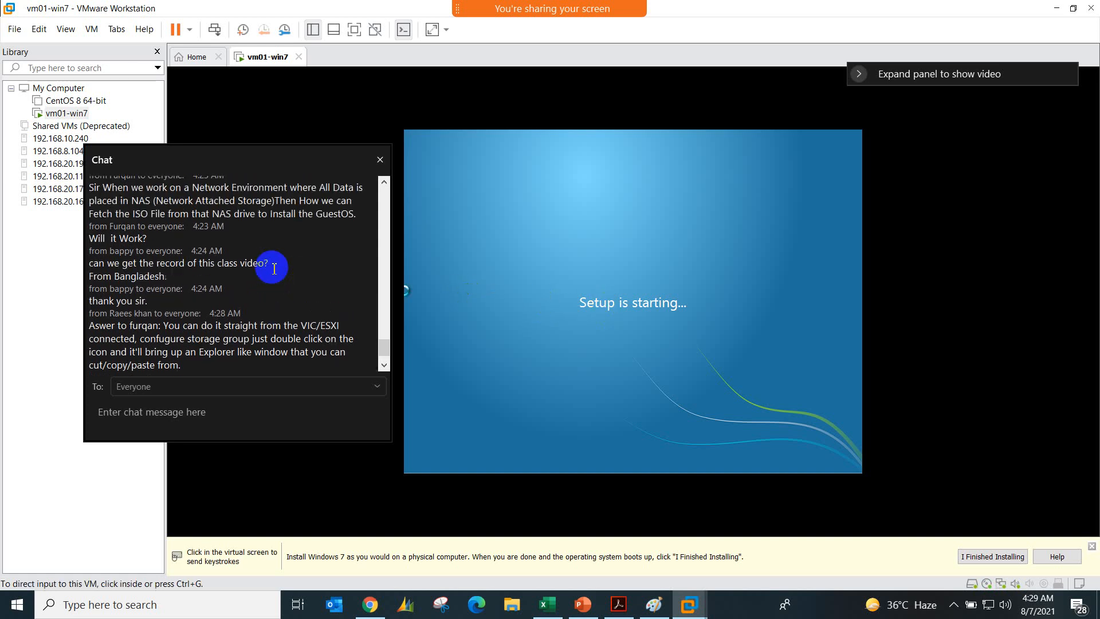
scroll(273, 268, up, 4)
scroll(274, 268, down, 5)
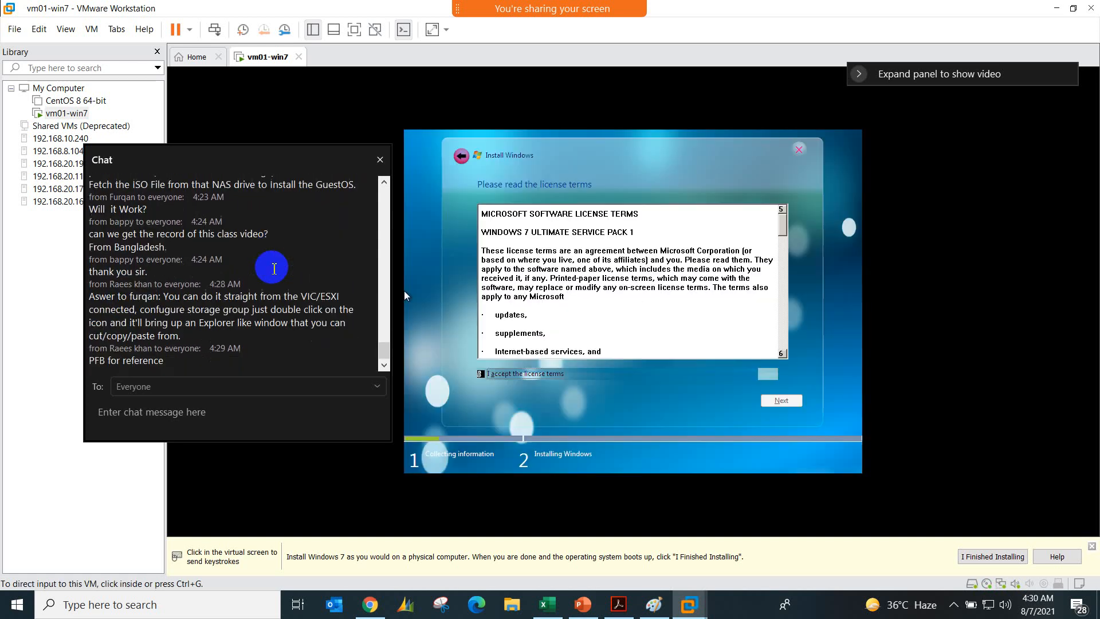
Step: Accept the Windows 7 Ultimate Service Pack 1 license terms and continue to the install location page
click(514, 364)
click(521, 372)
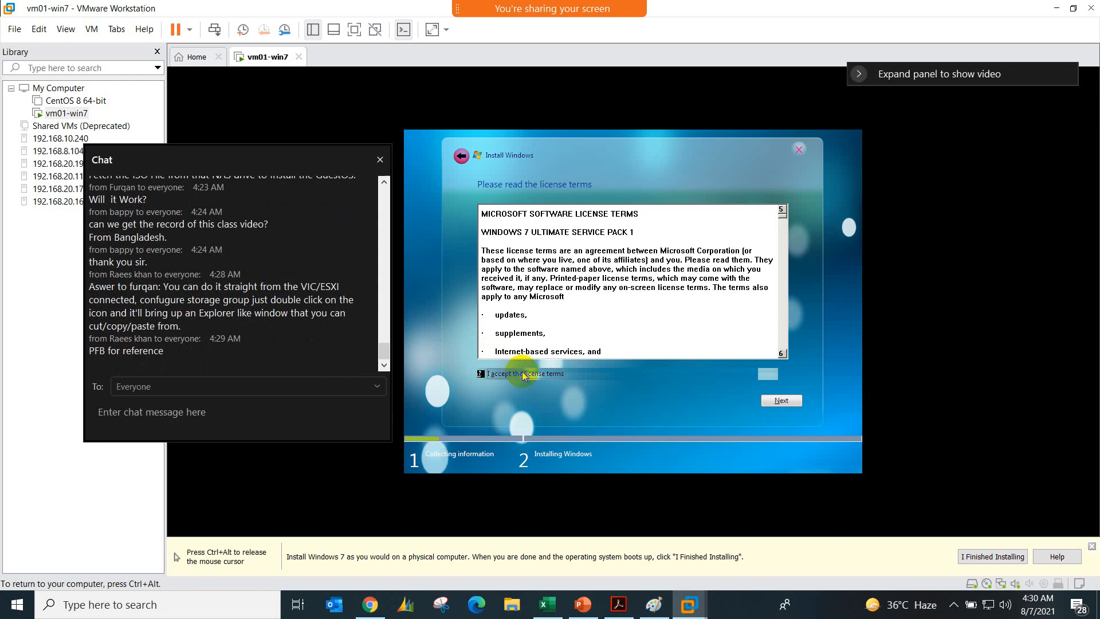
click(765, 400)
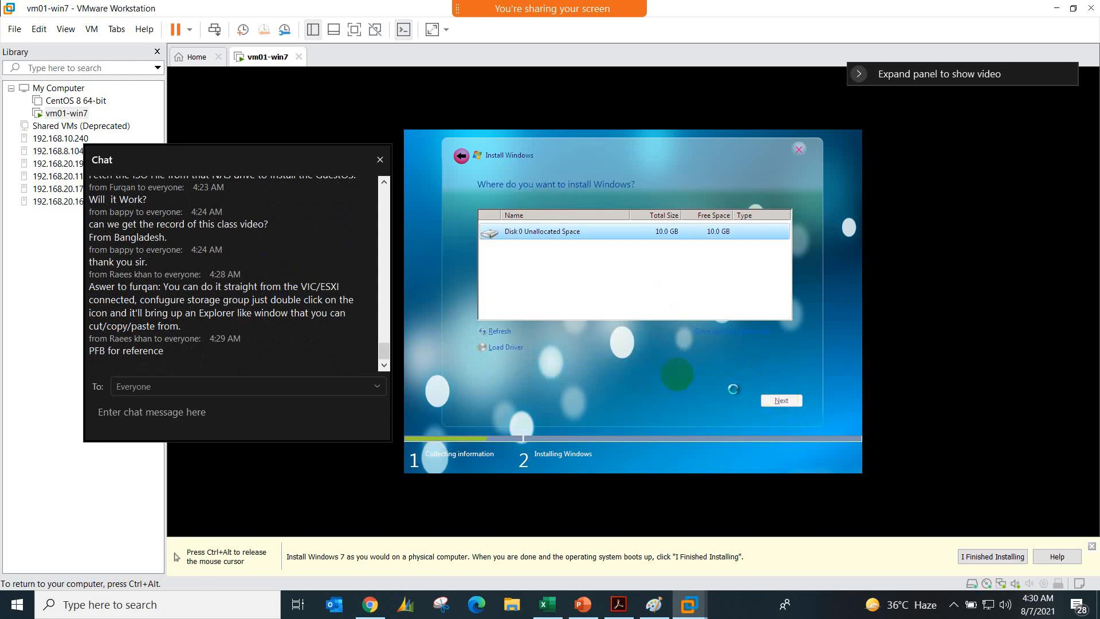
Step: Return control to the host and read back through the chat to the question about fetching an ISO from NAS
key(ctrl+alt)
scroll(246, 304, up, 2)
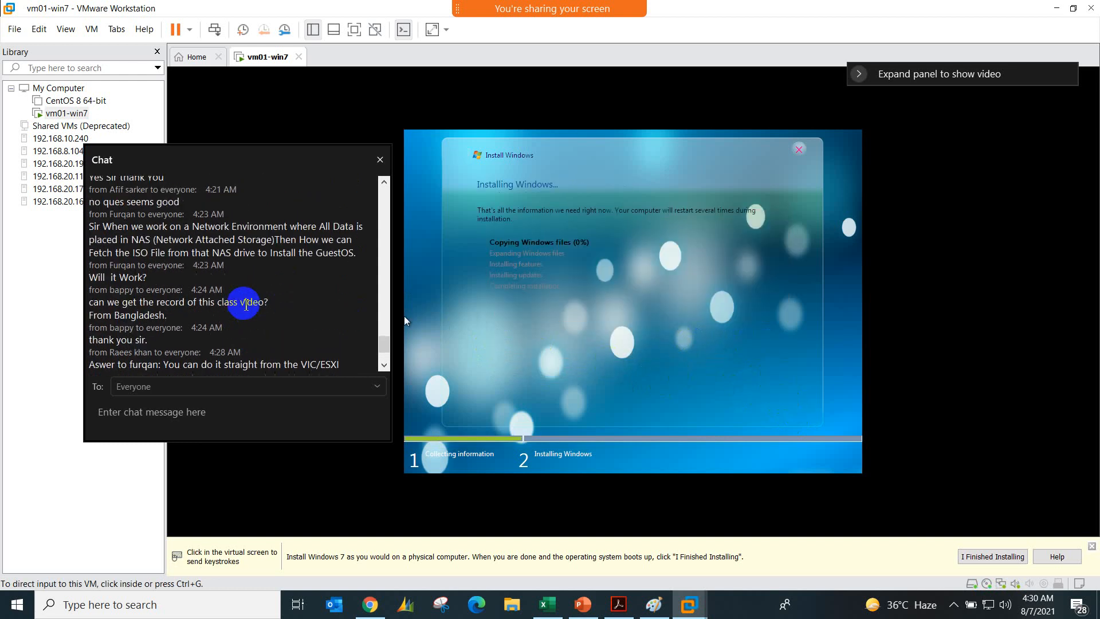
scroll(247, 304, up, 1)
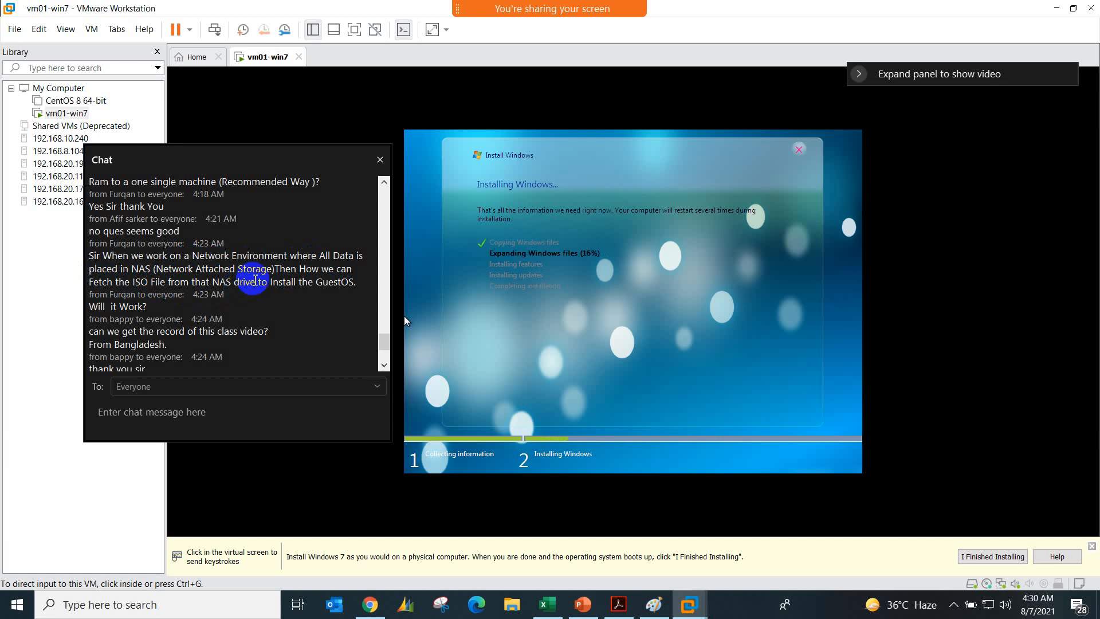
Step: Glance at the Paint notes, return to VMware Workstation, and check the Windows installation progress on vm01-win7
click(653, 604)
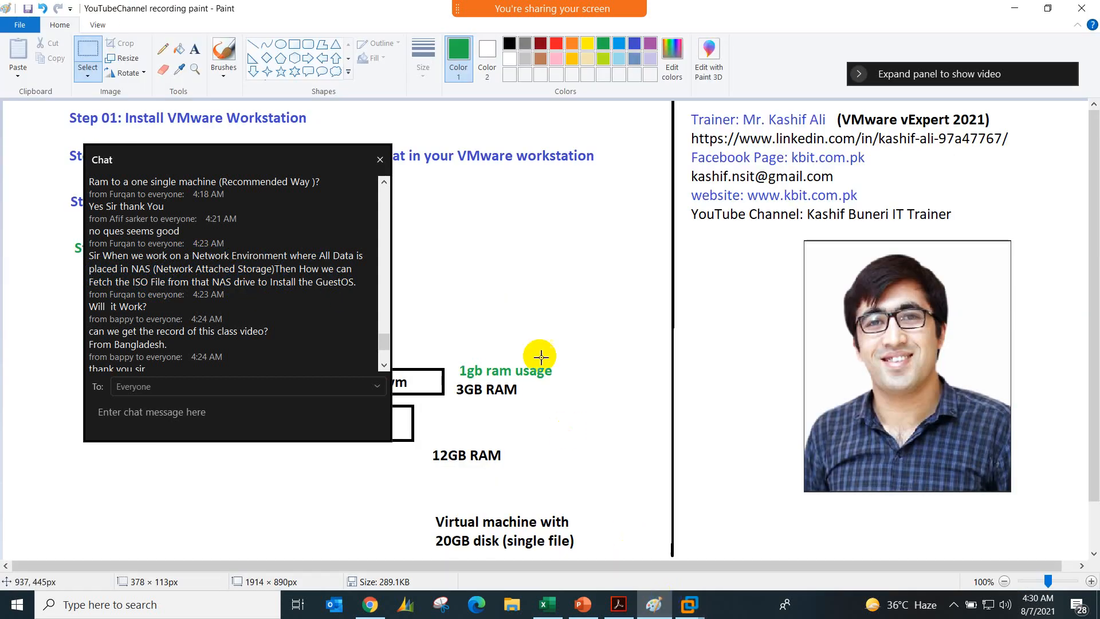
click(761, 521)
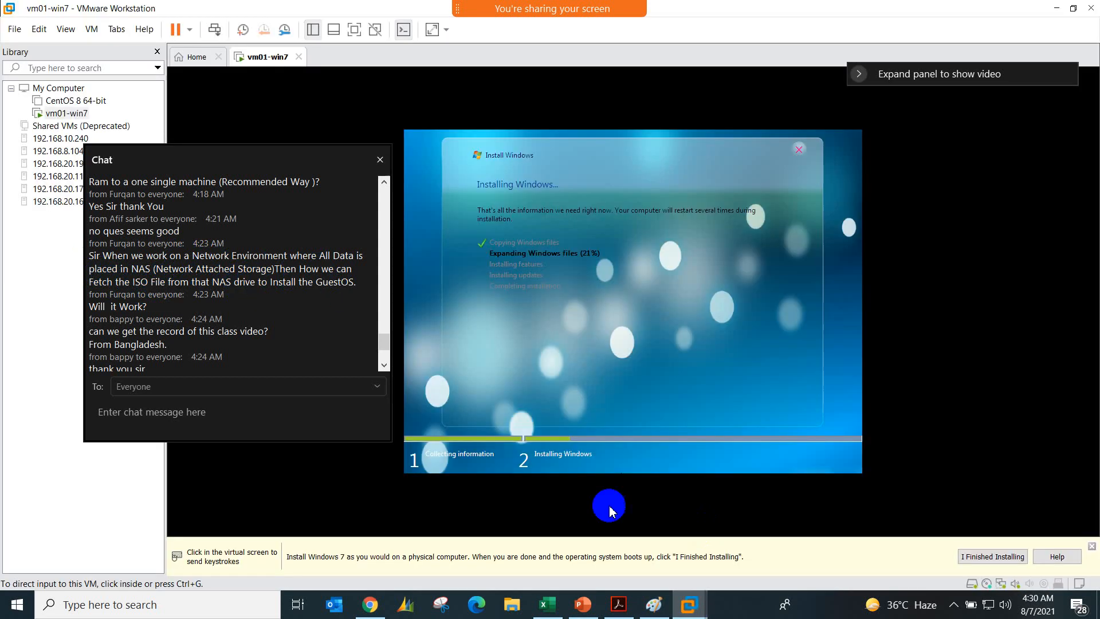
key(ctrl+alt)
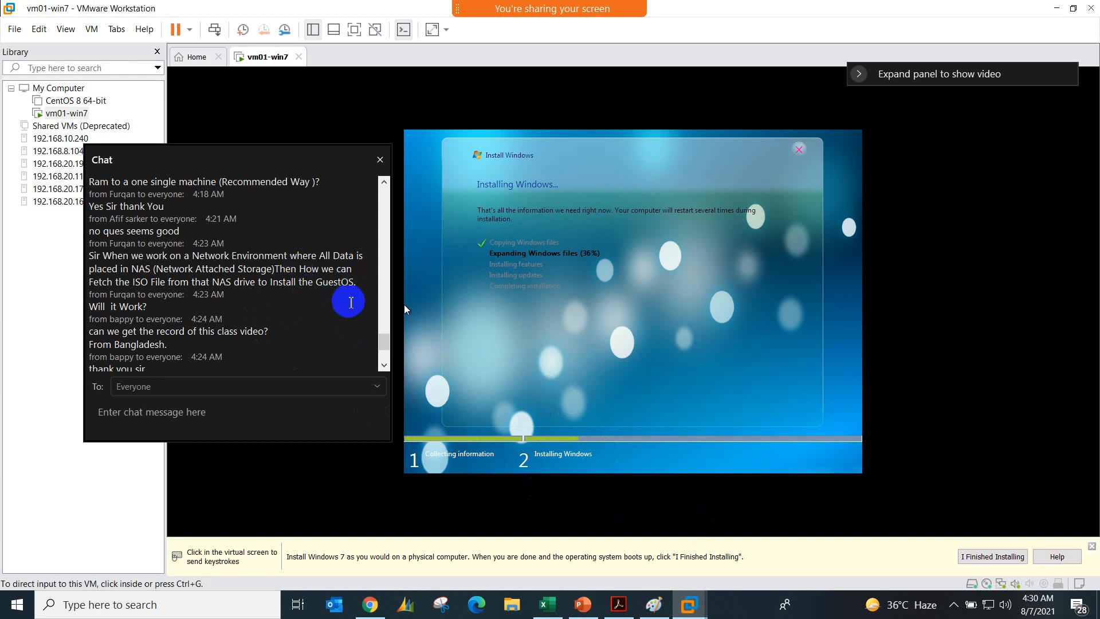
click(612, 470)
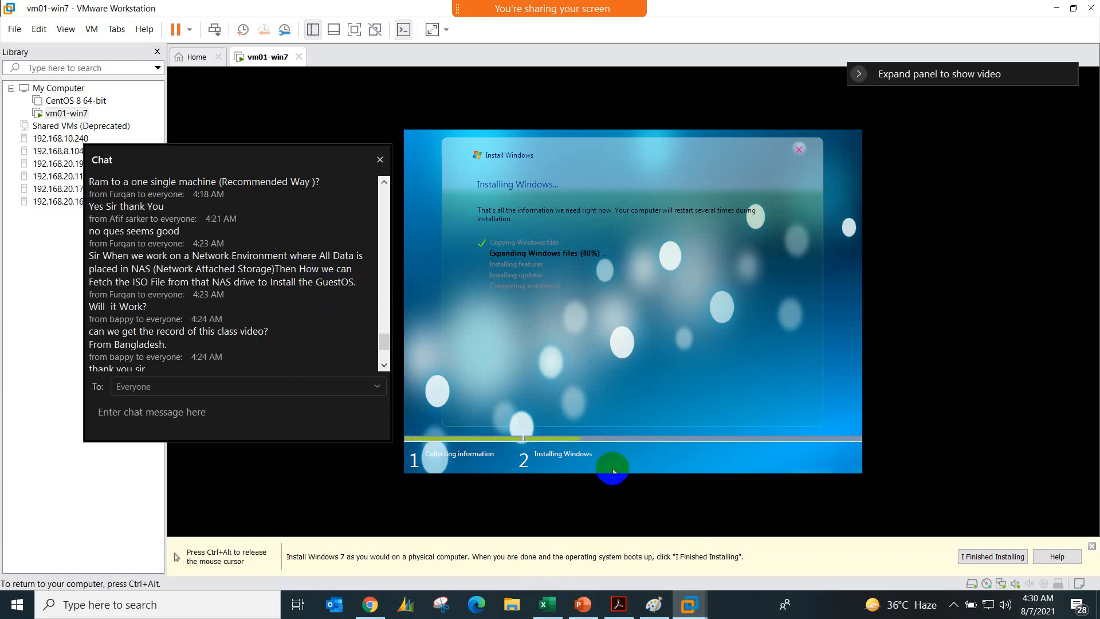
key(ctrl+alt)
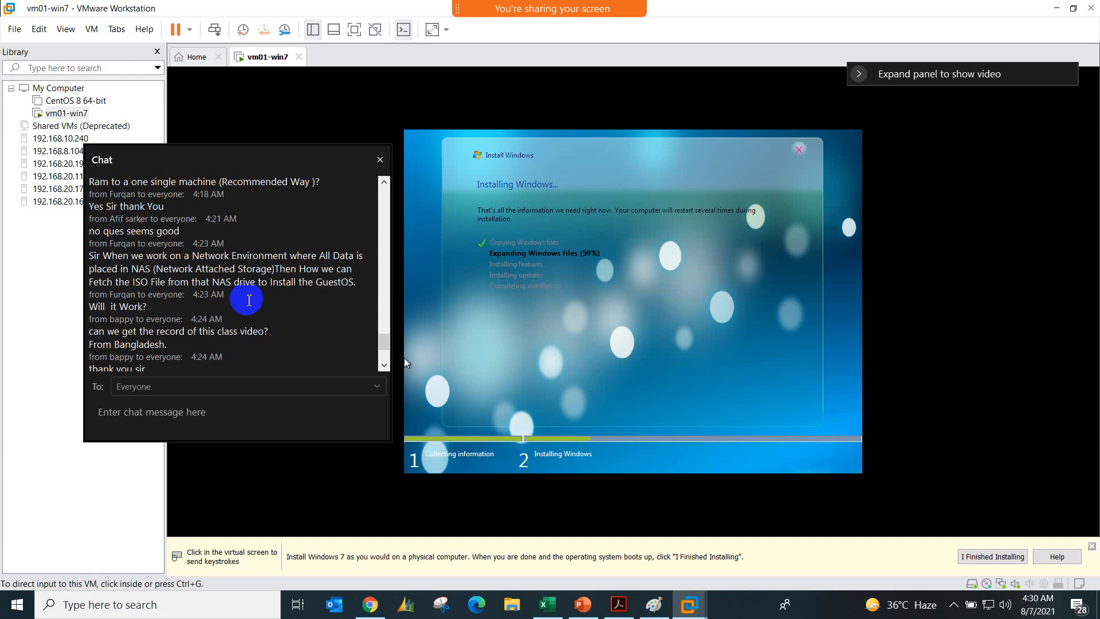
Step: Read the chat reply about copying files through VIC/ESXi storage, highlight its text, and compare it with the NAS question
scroll(249, 299, down, 4)
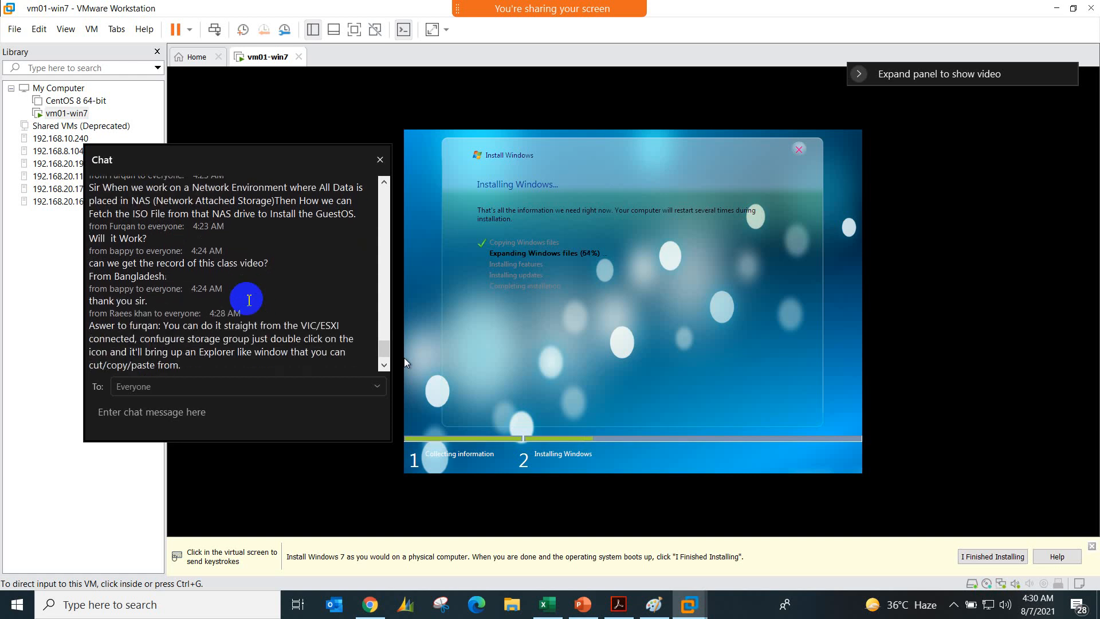
scroll(248, 300, down, 2)
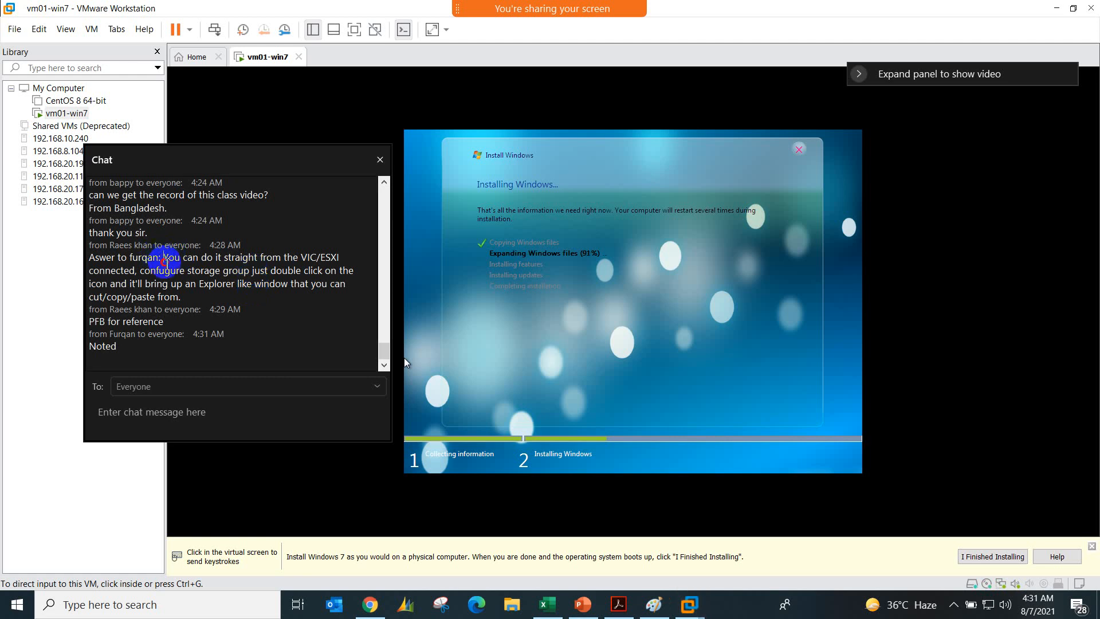
drag(164, 262, 190, 297)
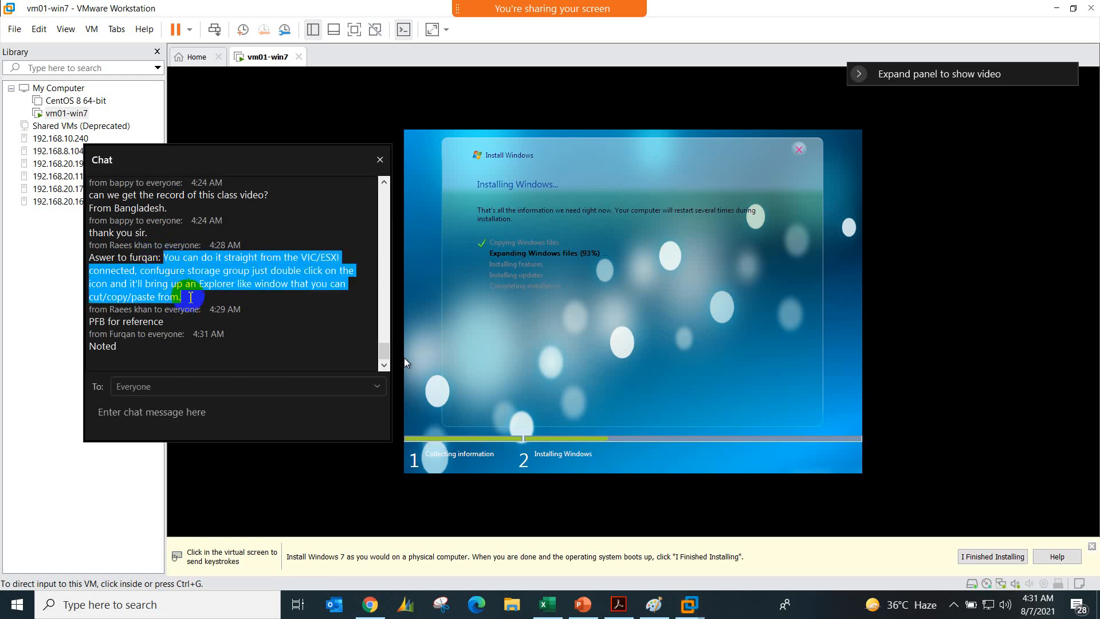
scroll(194, 289, up, 4)
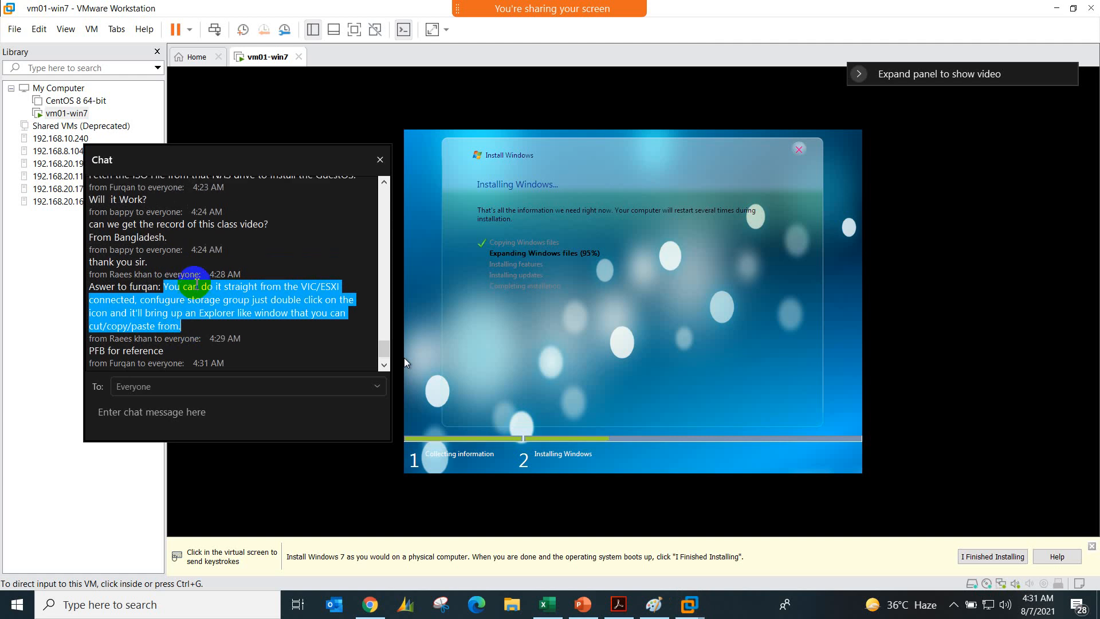
scroll(197, 283, down, 4)
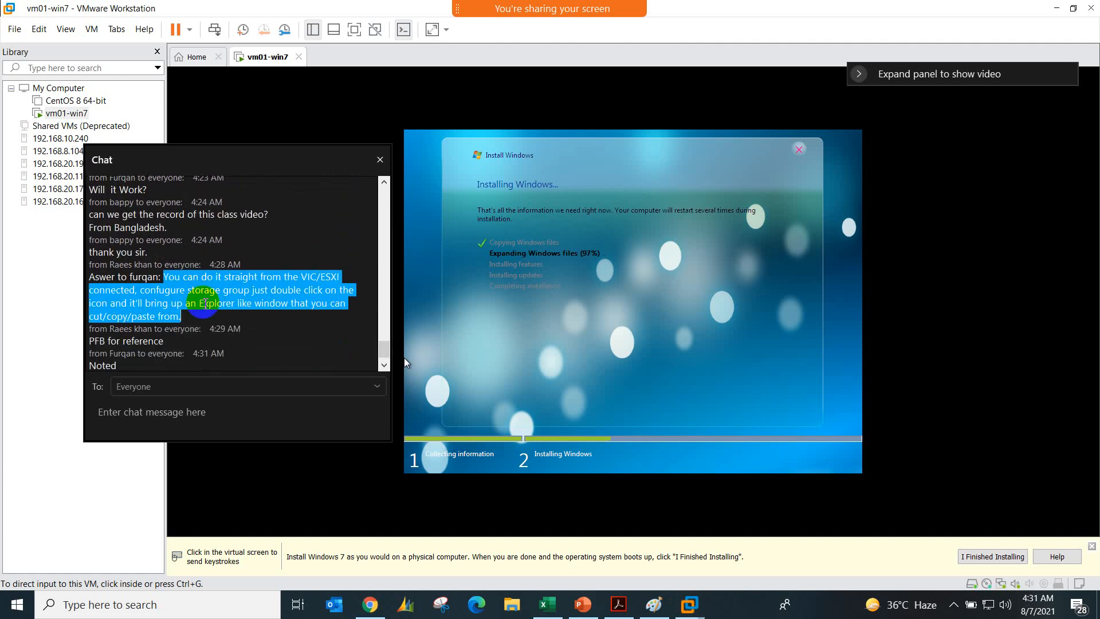
scroll(215, 295, up, 2)
scroll(205, 302, down, 1)
scroll(205, 302, up, 4)
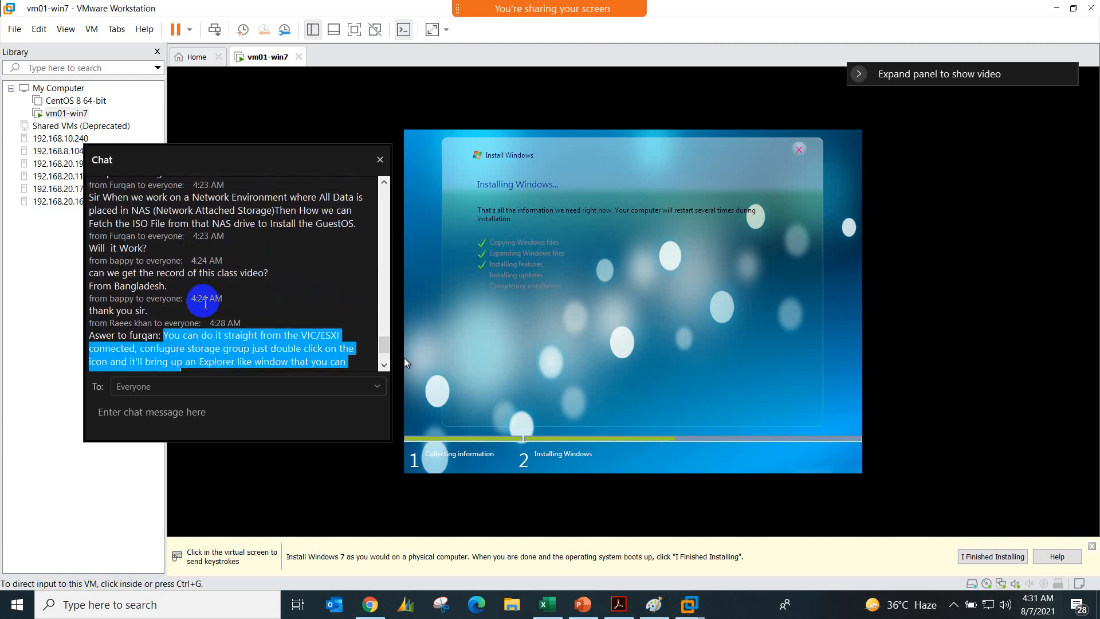
scroll(205, 303, up, 1)
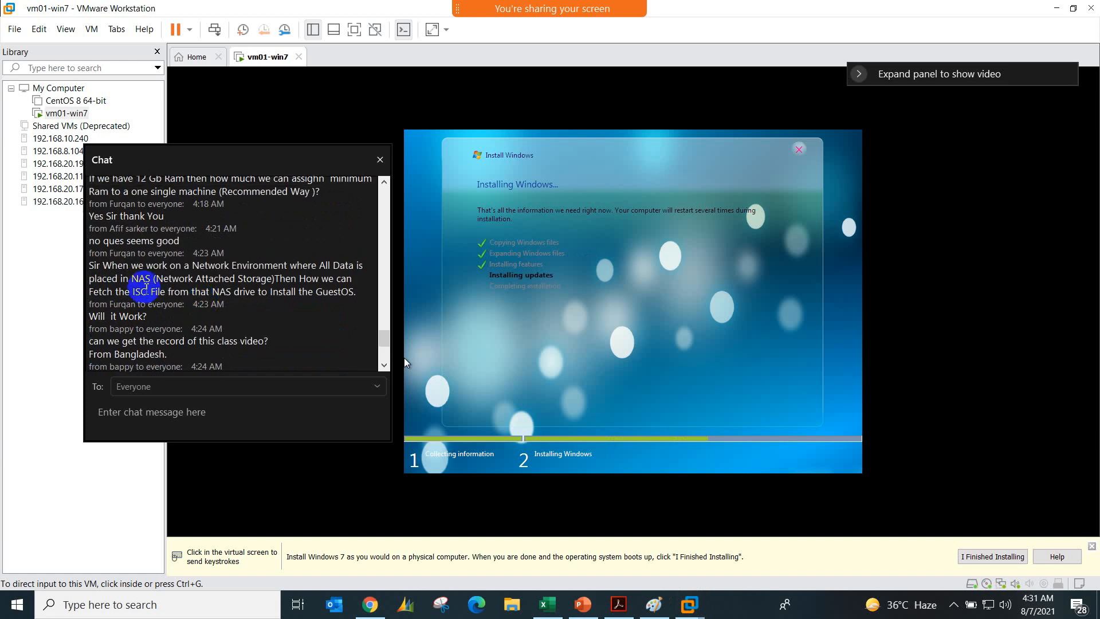
scroll(146, 280, down, 2)
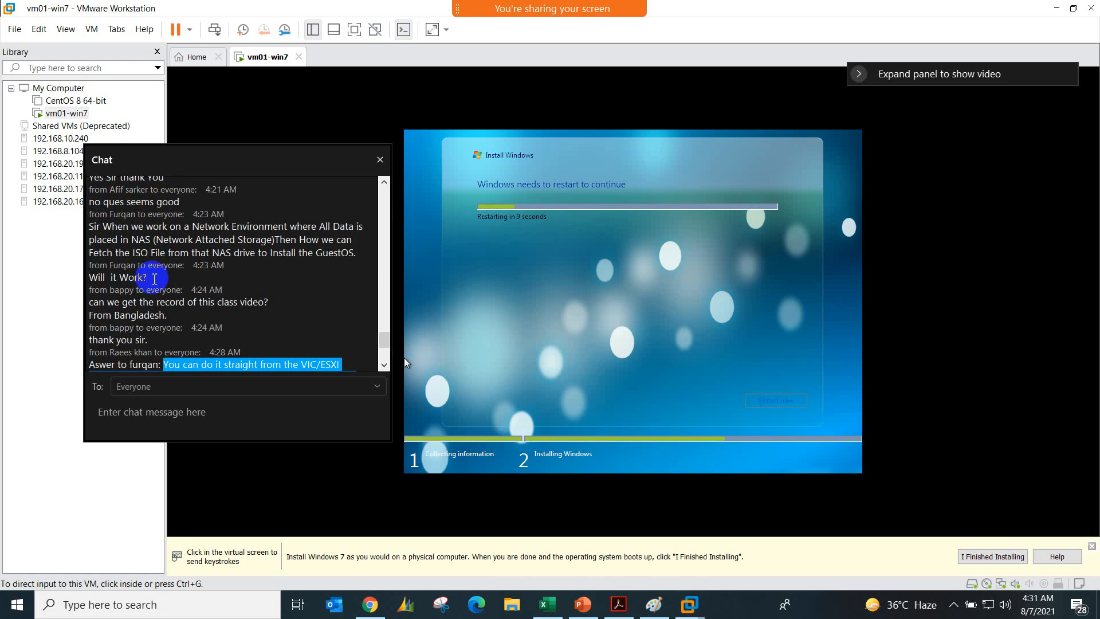
Step: Close the meeting chat and check the Windows setup restart on vm01-win7, glancing at the Paint notes in between
click(380, 159)
click(491, 221)
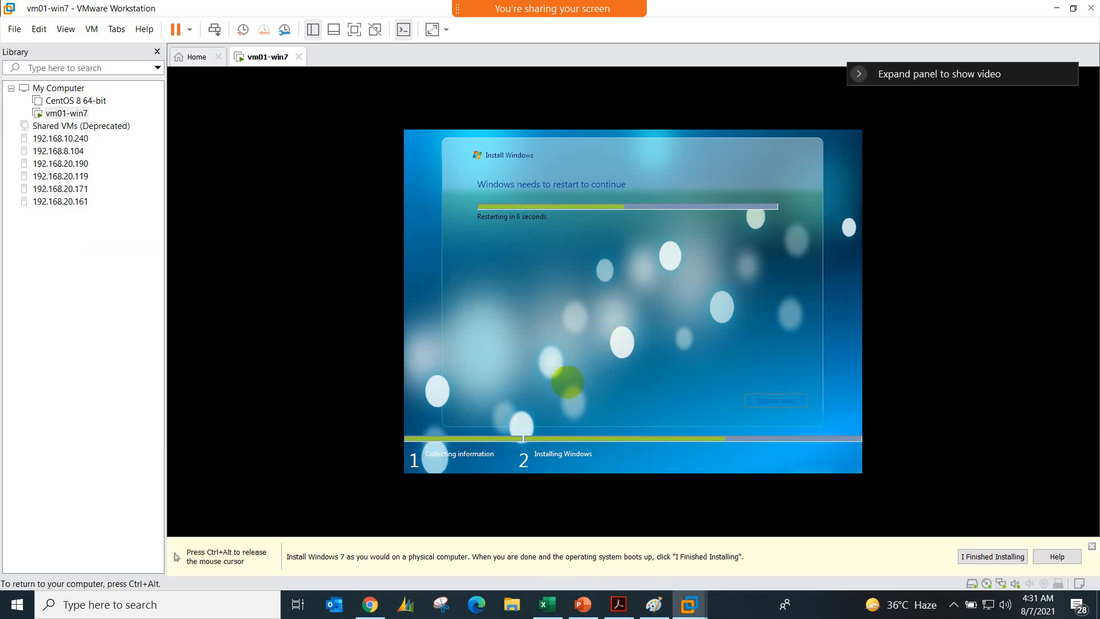
key(ctrl+alt)
click(653, 604)
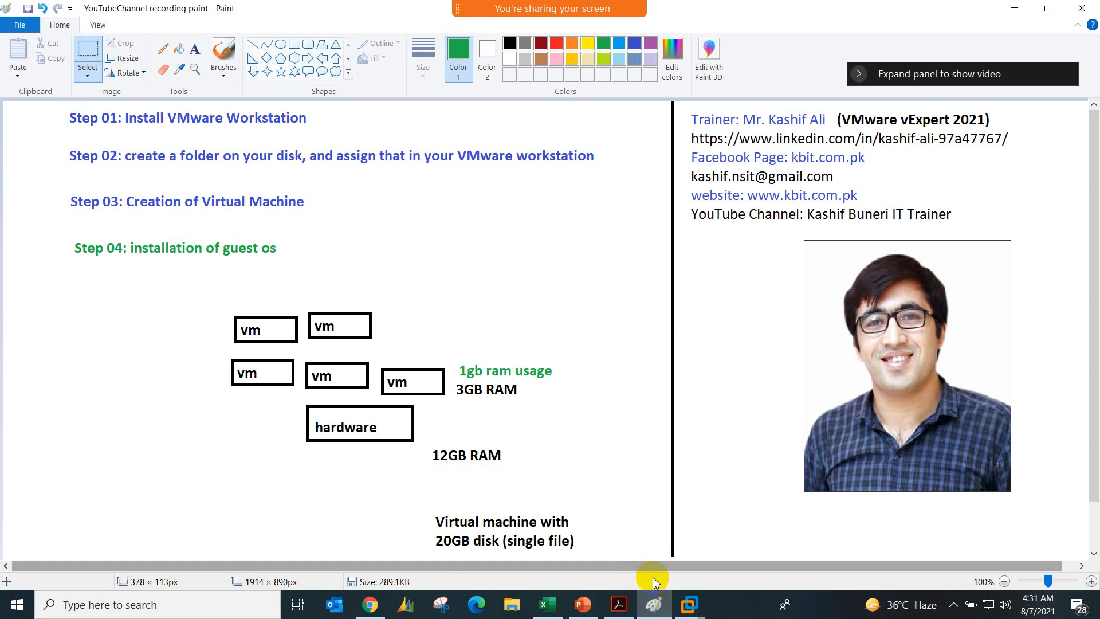
click(689, 604)
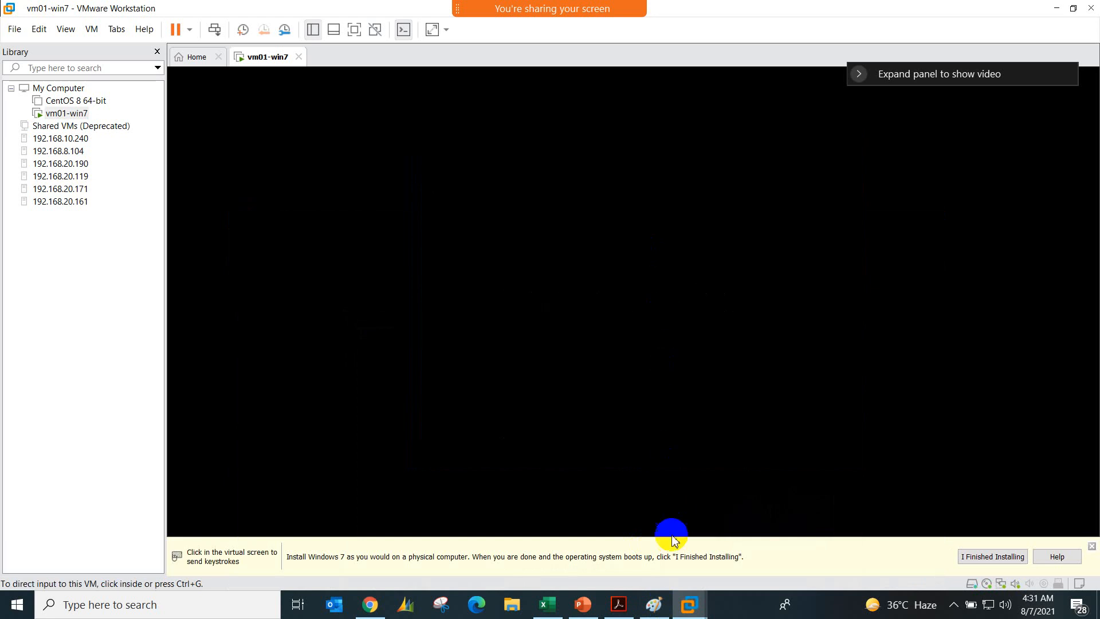
Step: Switch to Paint and add the green text "Step 05: Install VMware Tools" on one line below Step 04
click(655, 604)
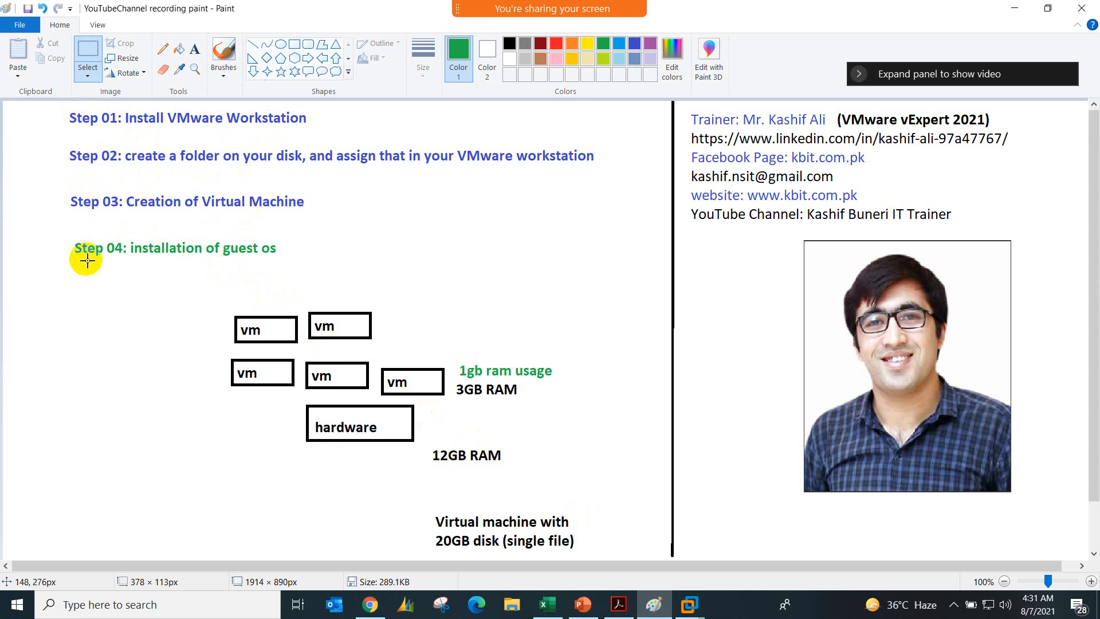
click(195, 49)
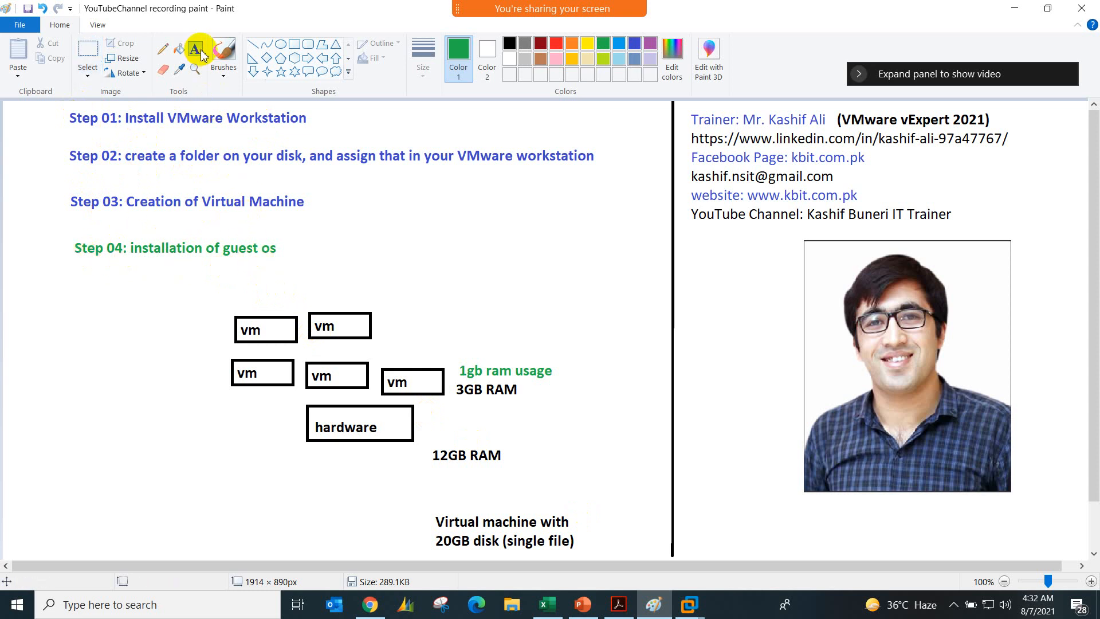
click(77, 286)
text(Ste)
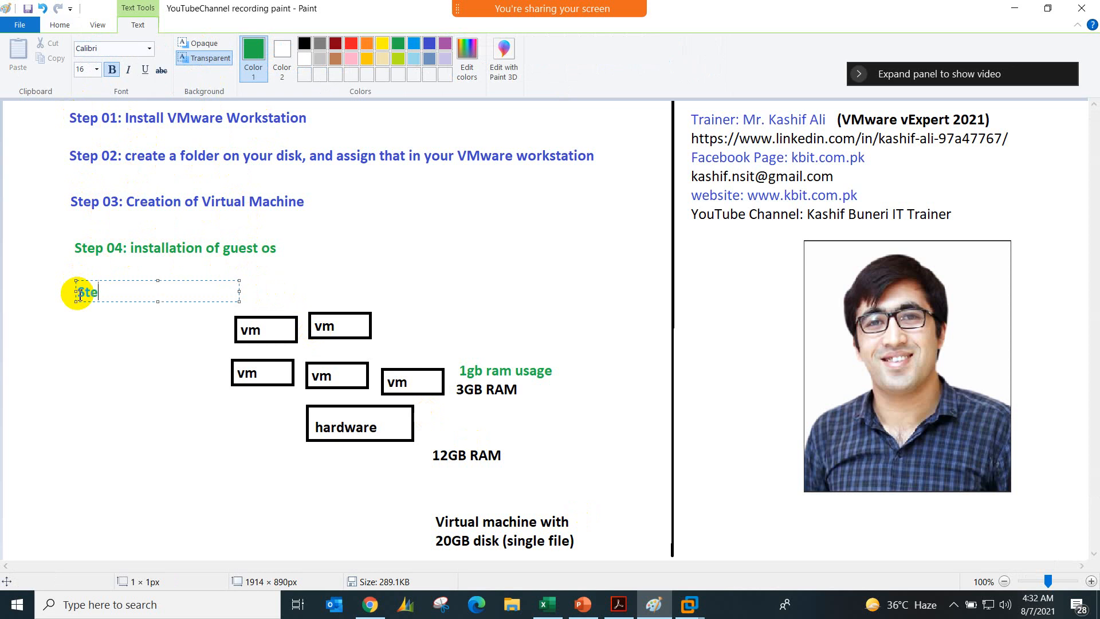
text(p 05: Install VMw)
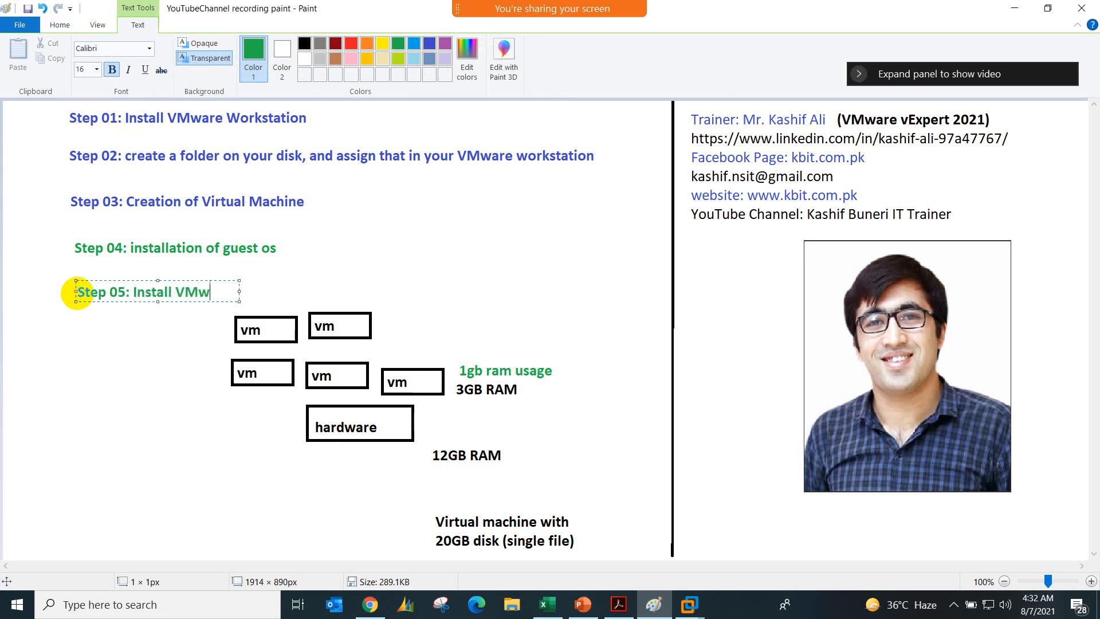
text(are Tools)
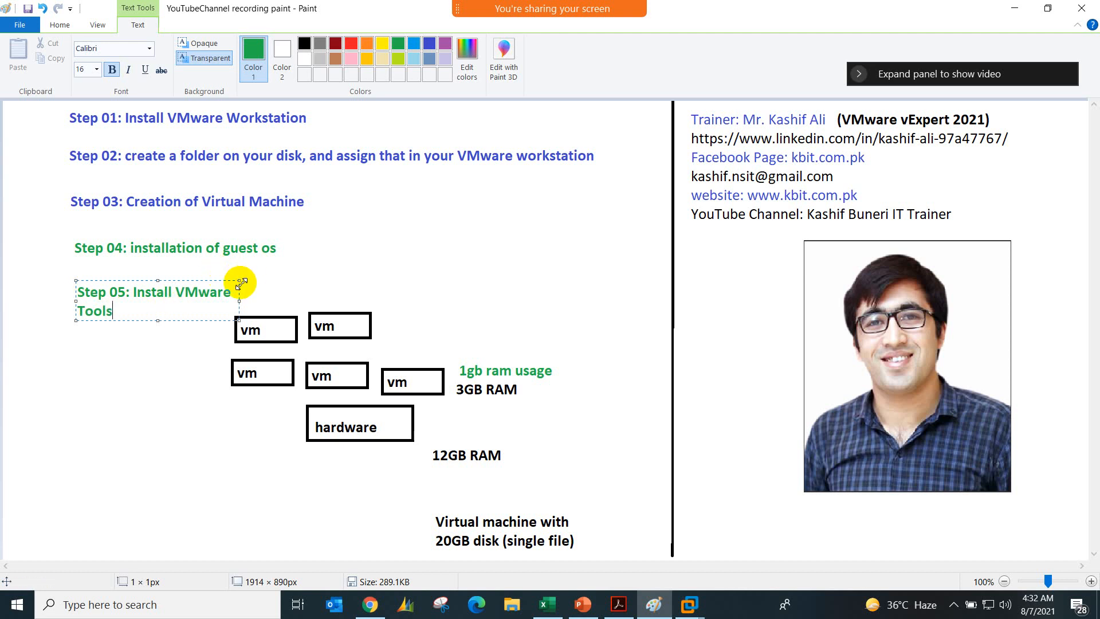
drag(239, 280, 343, 276)
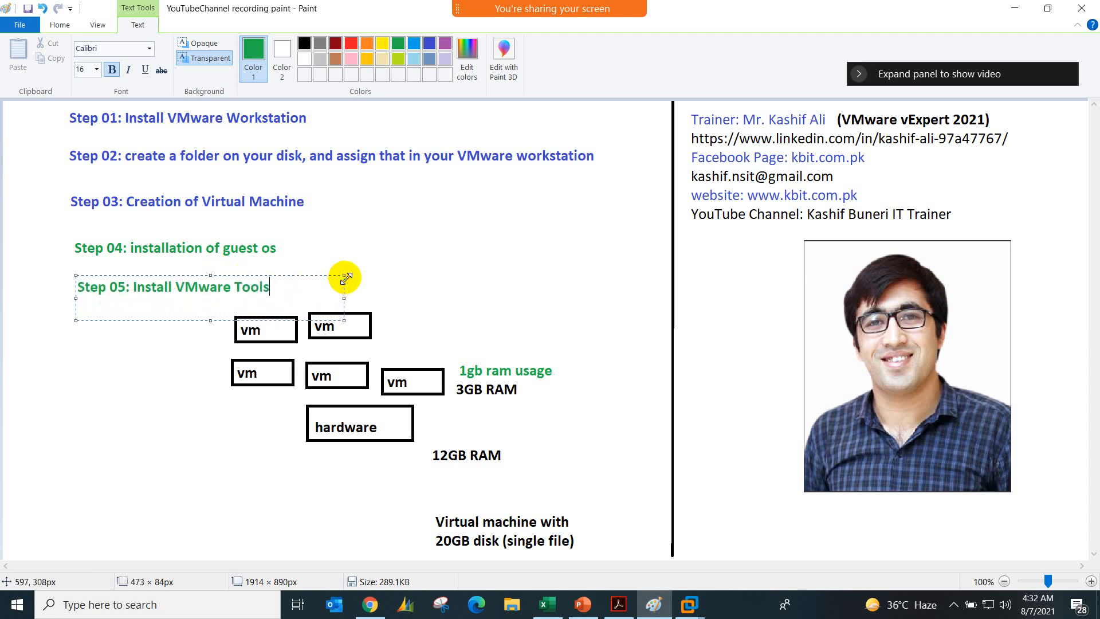
click(419, 277)
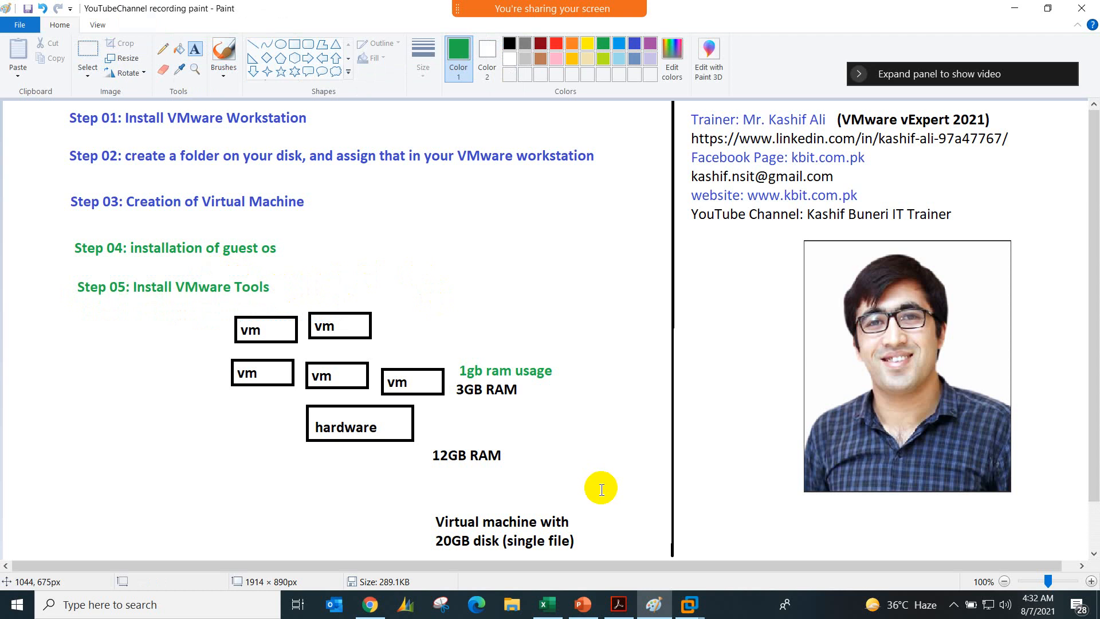
Step: Delete the VM and hardware diagram with its RAM and disk notes below Step 05, and return to vm01-win7 in VMware Workstation
click(99, 49)
mouse_move(207, 305)
mouse_down()
mouse_move(357, 420)
mouse_move(595, 552)
mouse_up()
key(Delete)
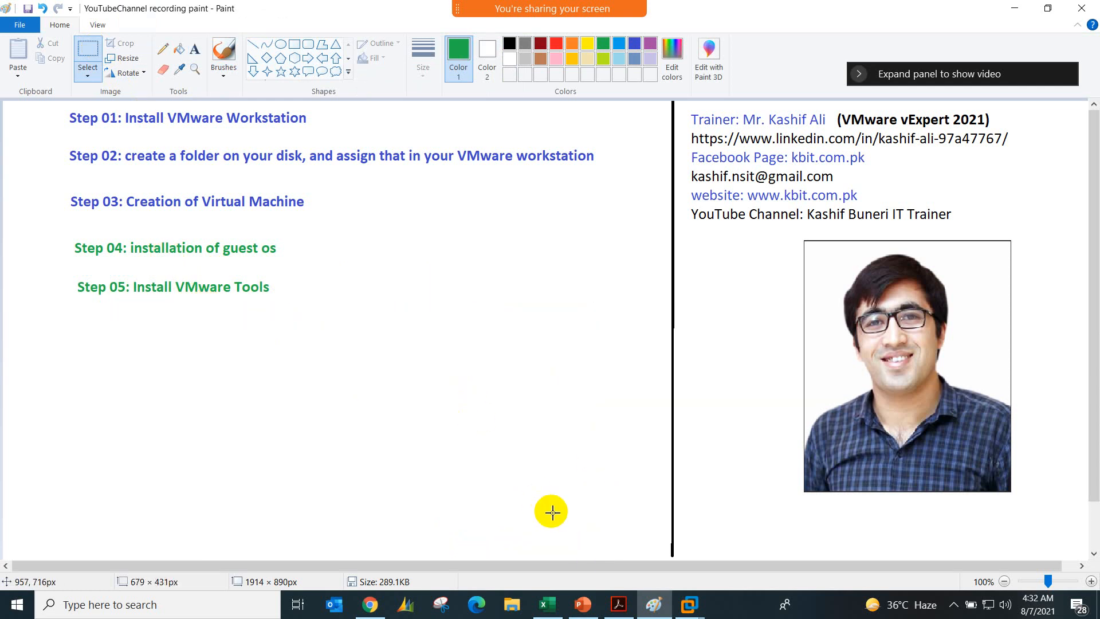
click(688, 604)
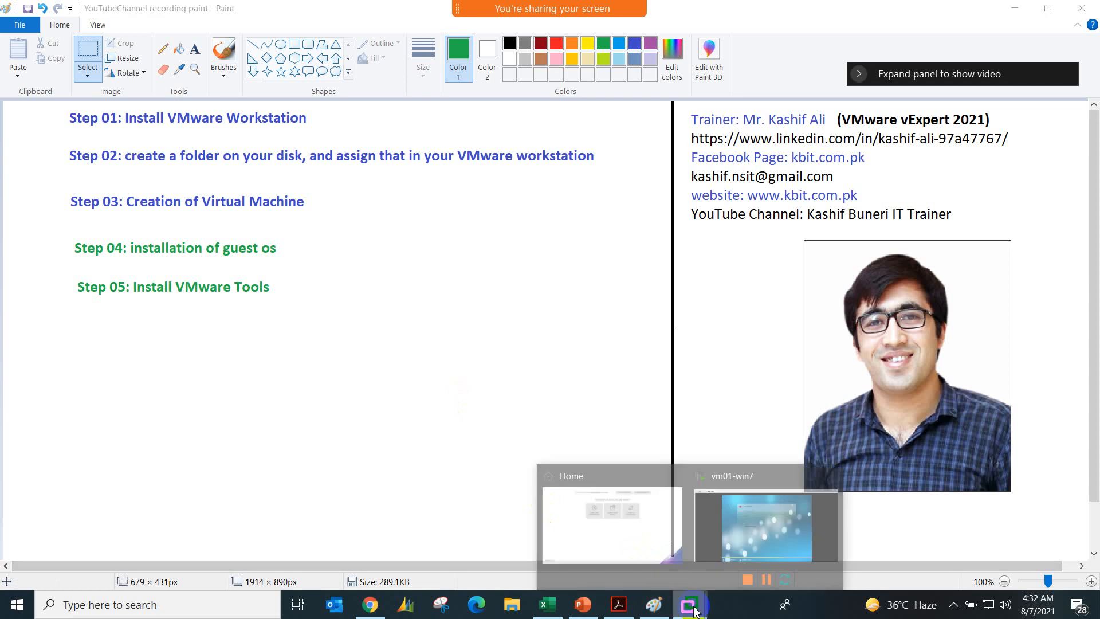
click(722, 532)
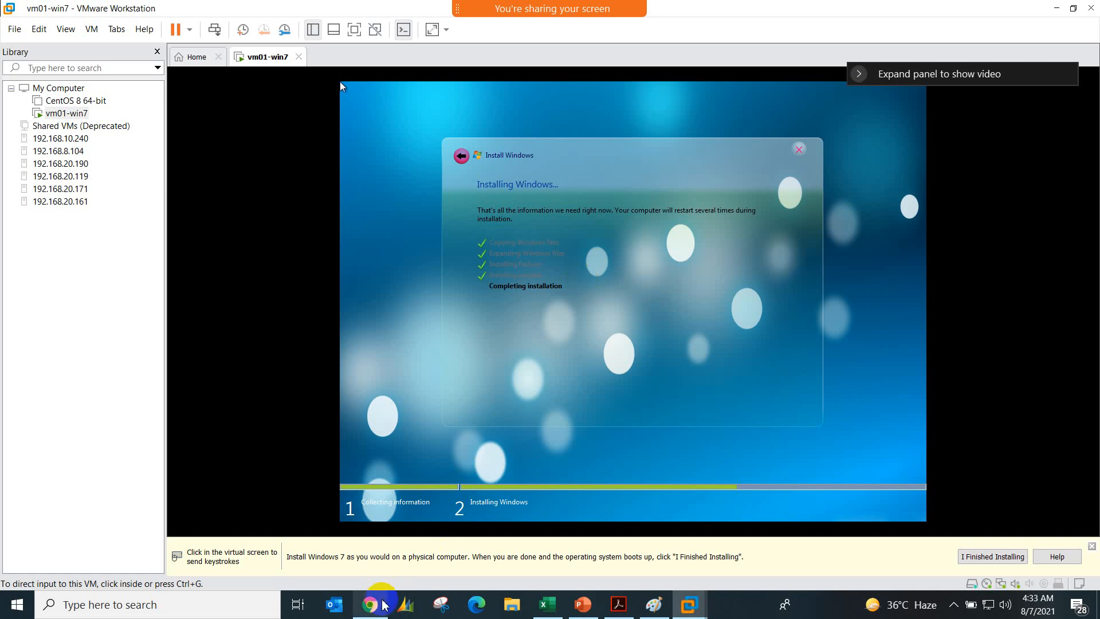
Step: Switch to Chrome and search Google for "what is vmware tools" in place of the Oracle database query
click(370, 604)
triple_click(351, 86)
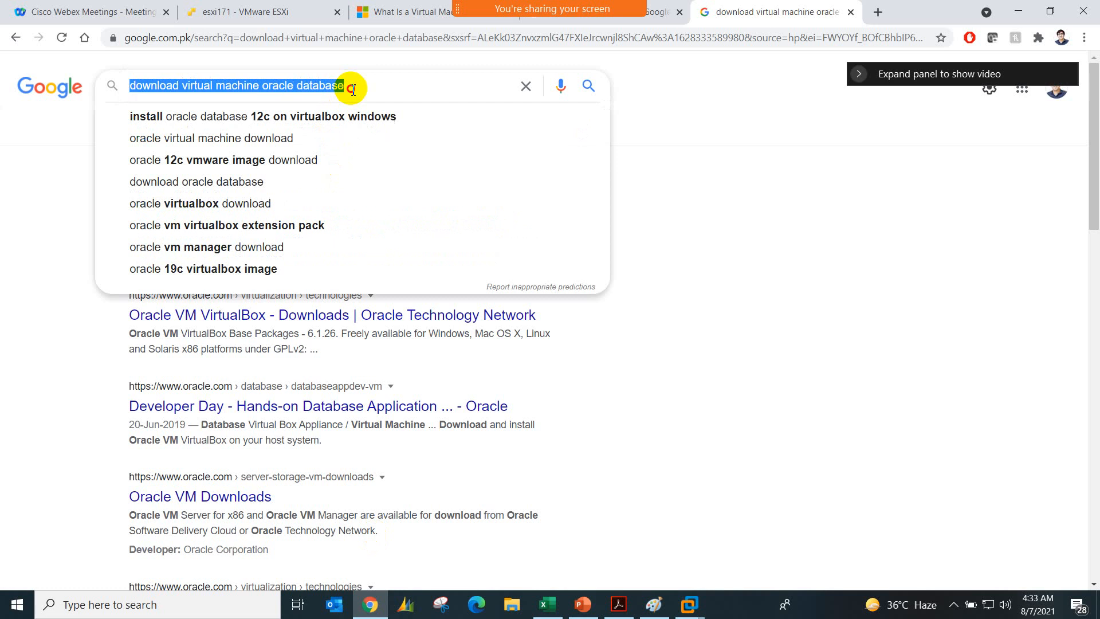
text(What is VMware tools)
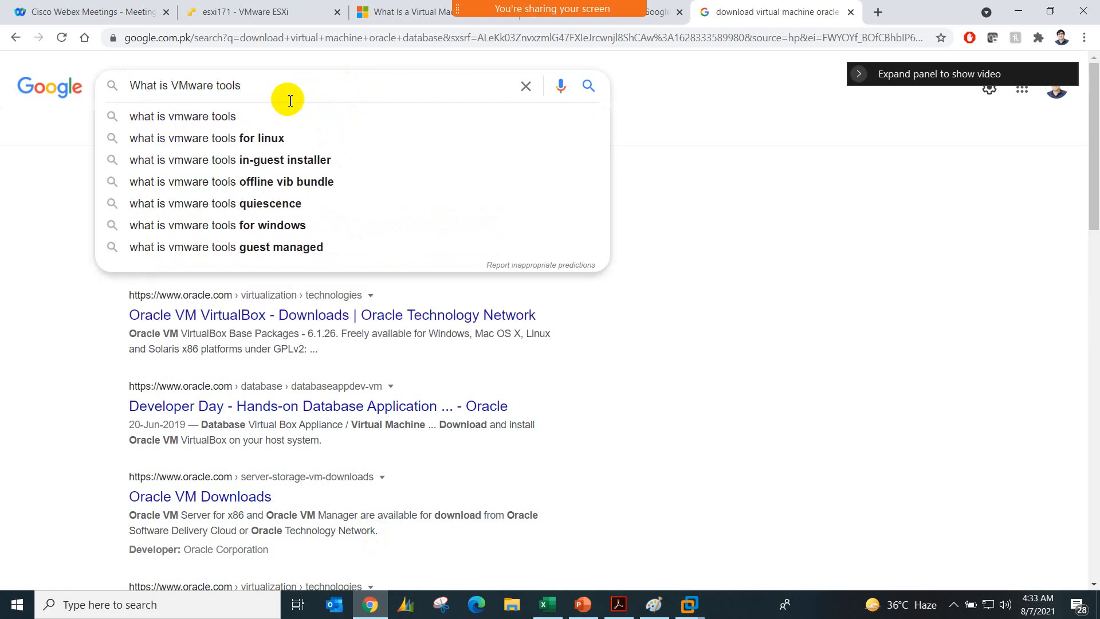
click(238, 112)
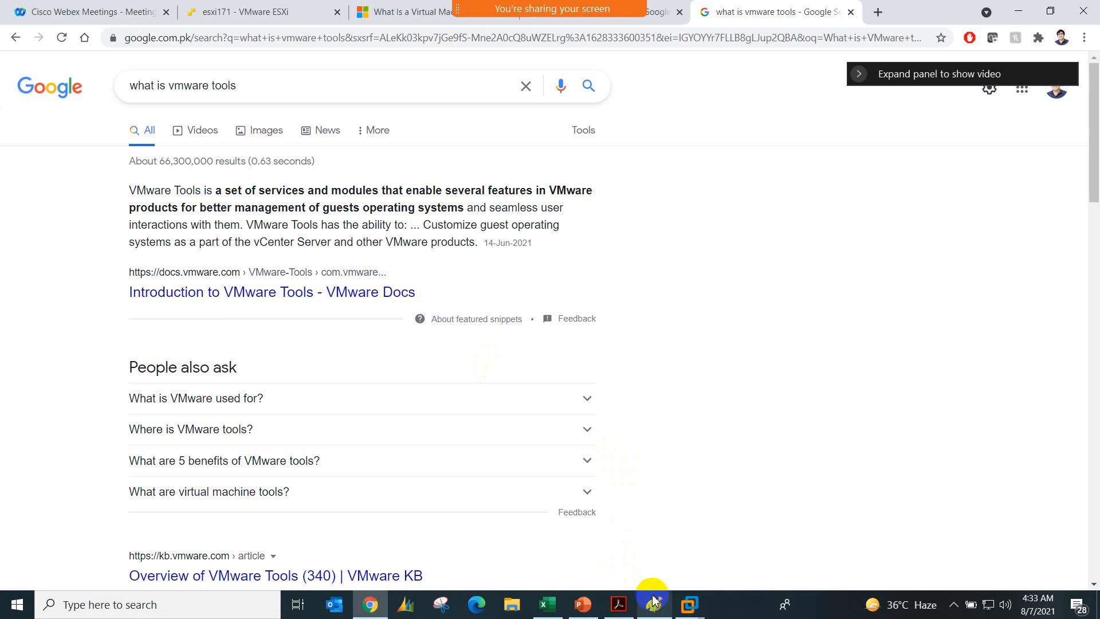
Step: Review the installation step list in Paint and switch back to the vm01-win7 virtual machine in VMware Workstation
mouse_move(653, 599)
click(658, 555)
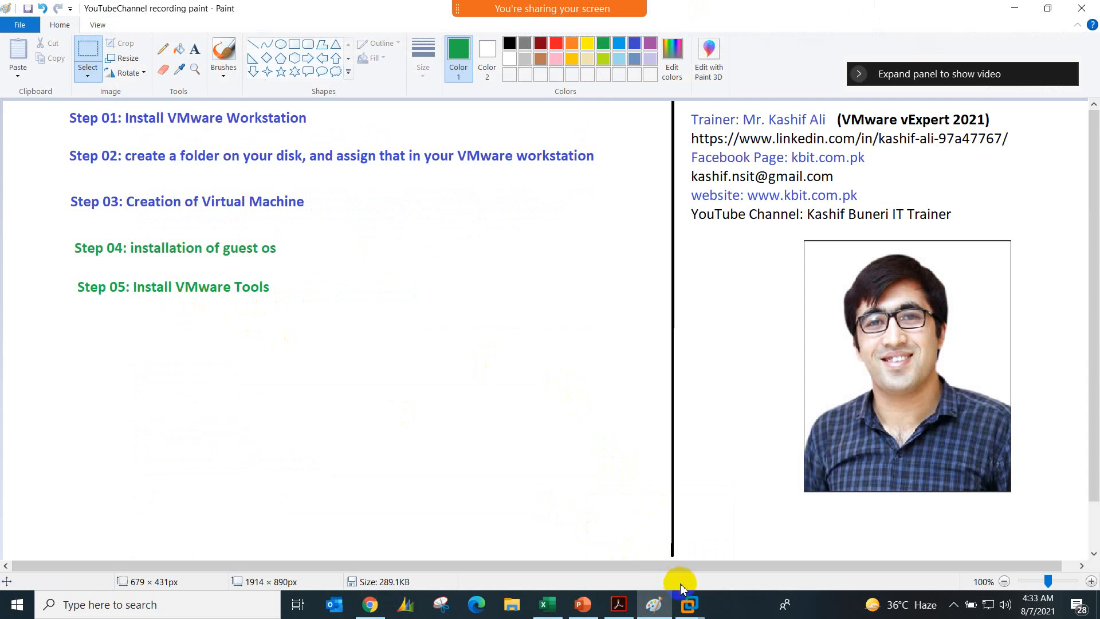
click(688, 604)
click(720, 525)
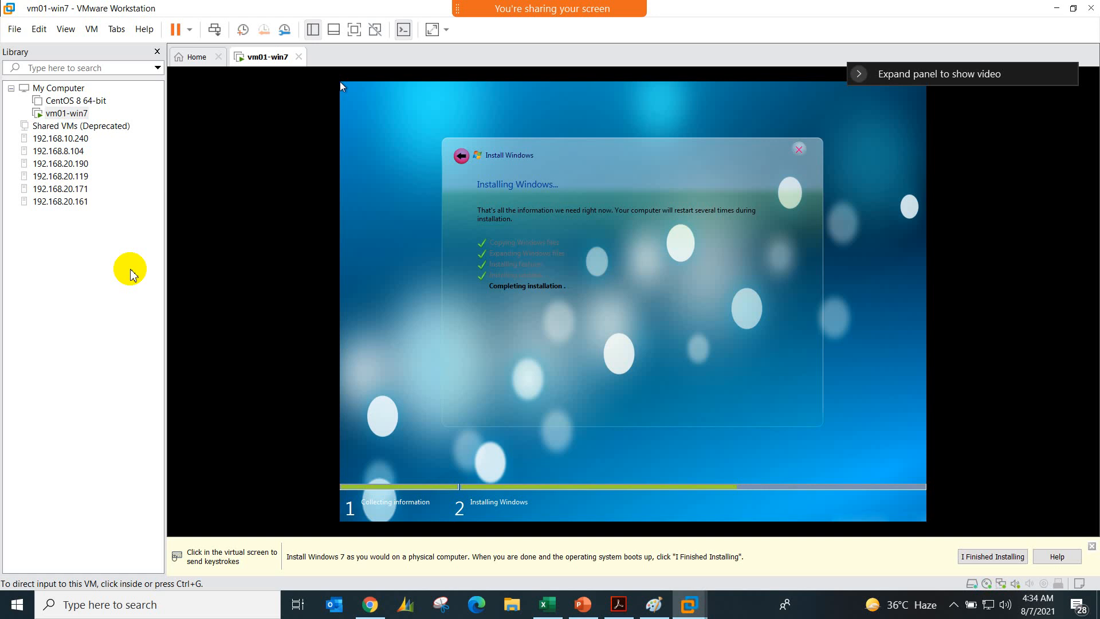
Step: Open the meeting's participants list, move it over the VM library, and look through the attendees
mouse_move(456, 8)
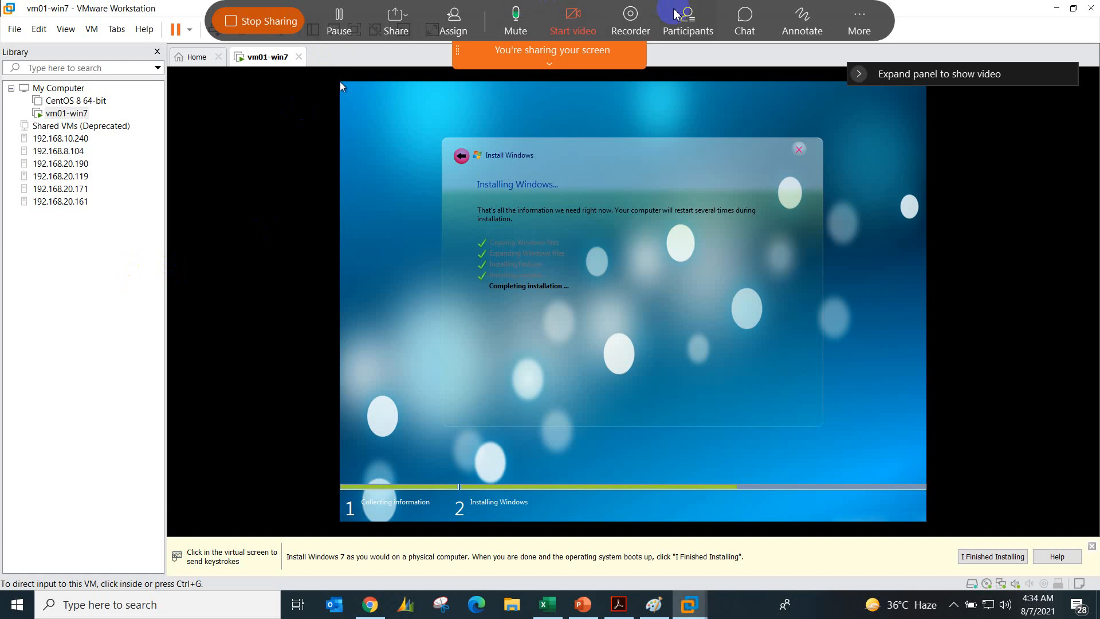
click(681, 17)
scroll(626, 360, down, 4)
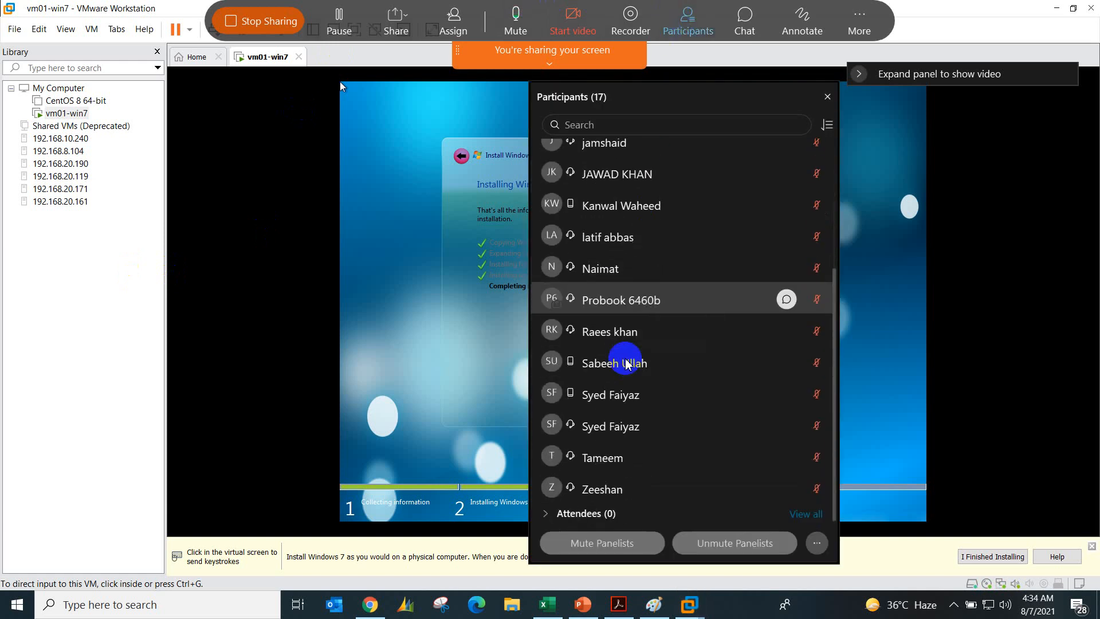
scroll(630, 410, up, 4)
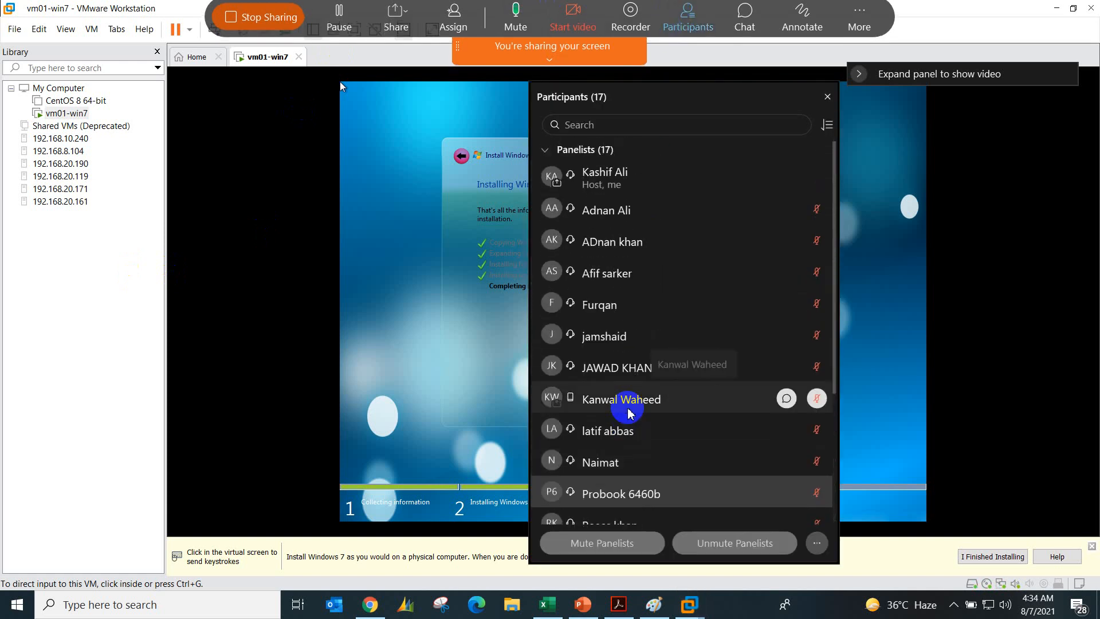
drag(692, 94, 178, 77)
scroll(174, 344, down, 2)
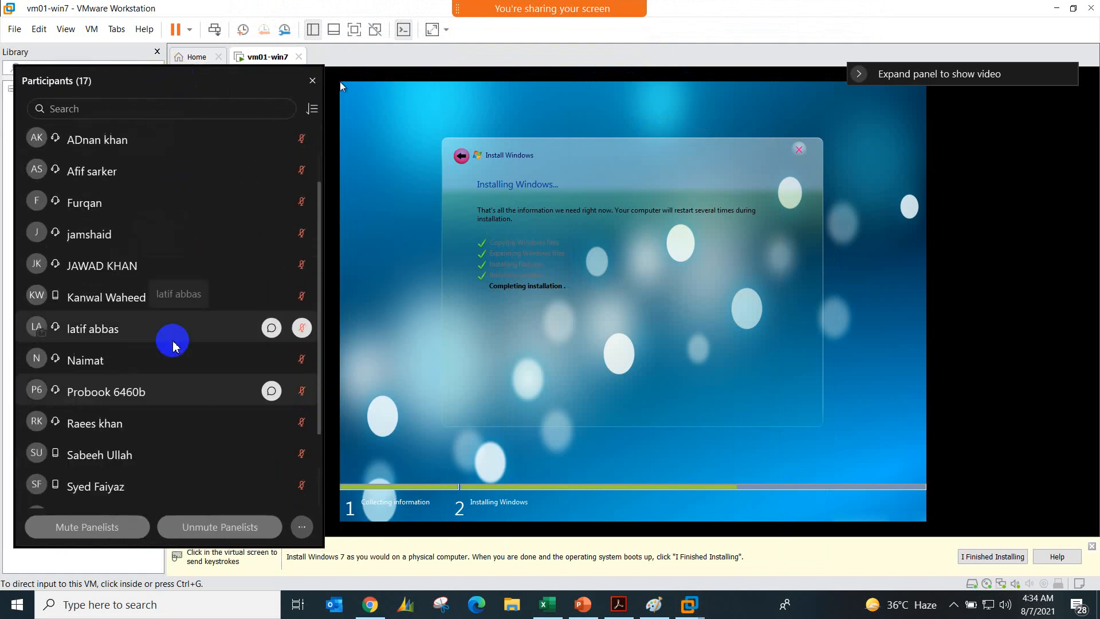
scroll(173, 345, down, 3)
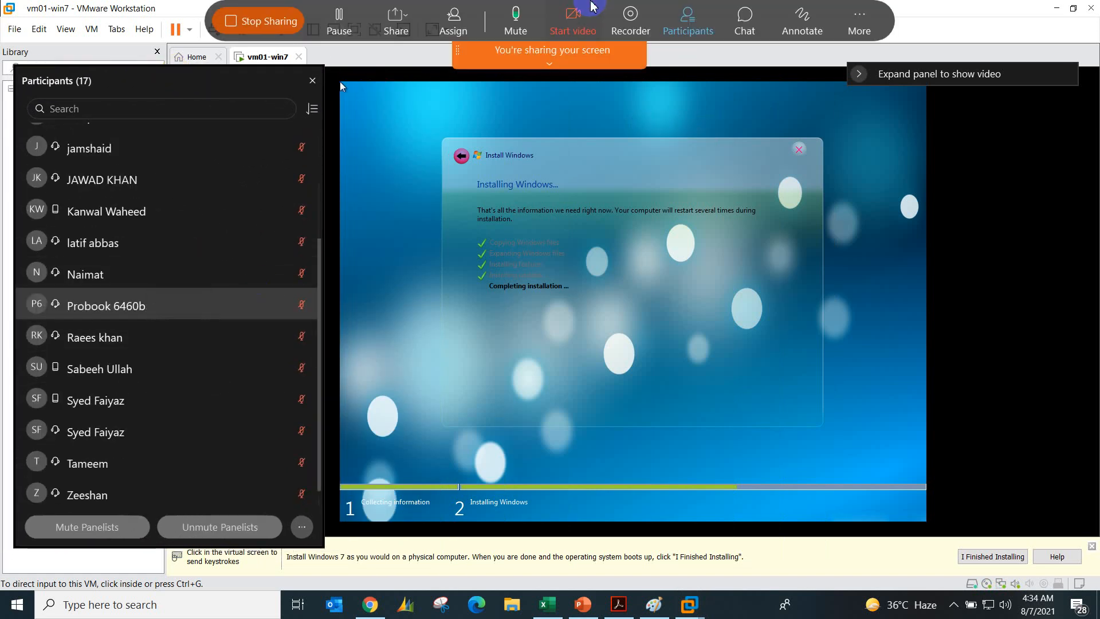
Step: Open the meeting chat, move it beside the virtual machine, read the latest messages, and set the recipient to Everyone
click(740, 27)
drag(276, 159, 1031, 201)
scroll(999, 266, down, 4)
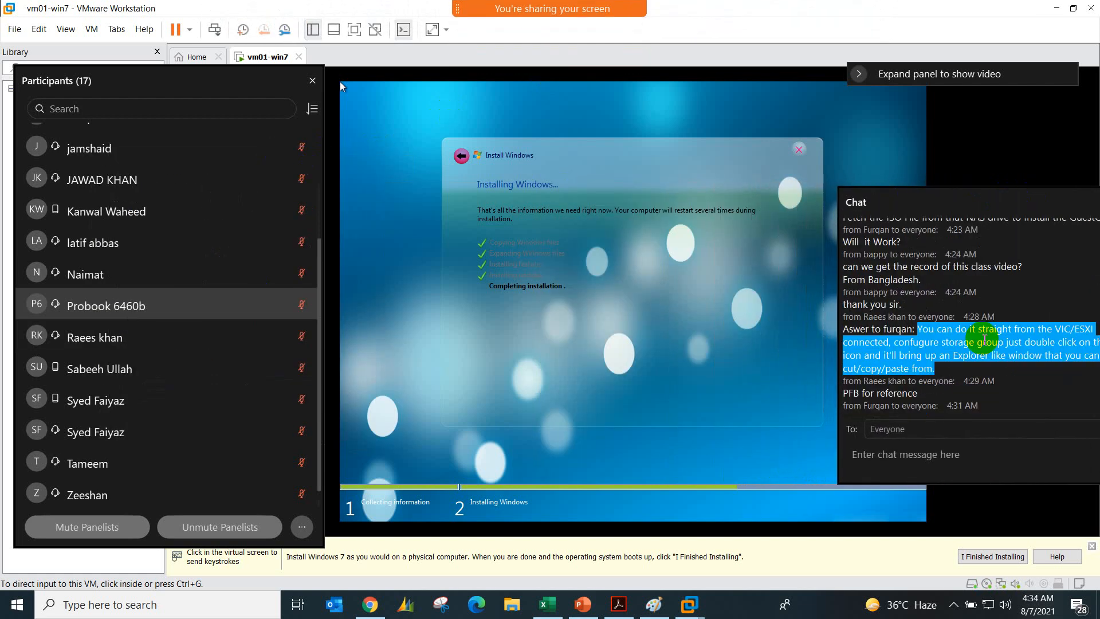
scroll(939, 429, down, 1)
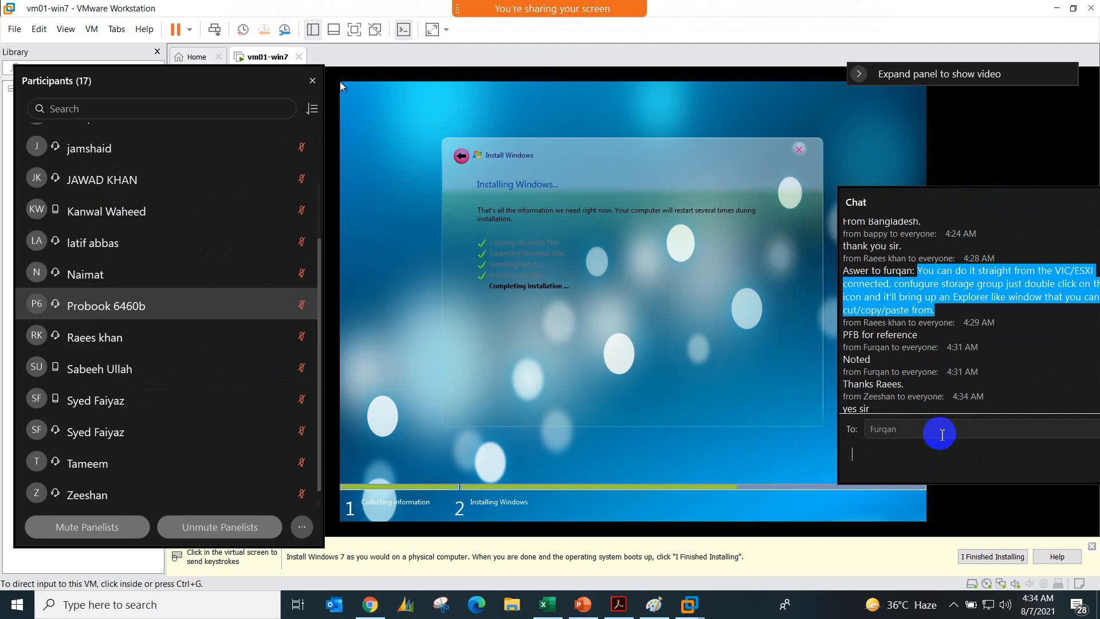
click(938, 431)
click(899, 266)
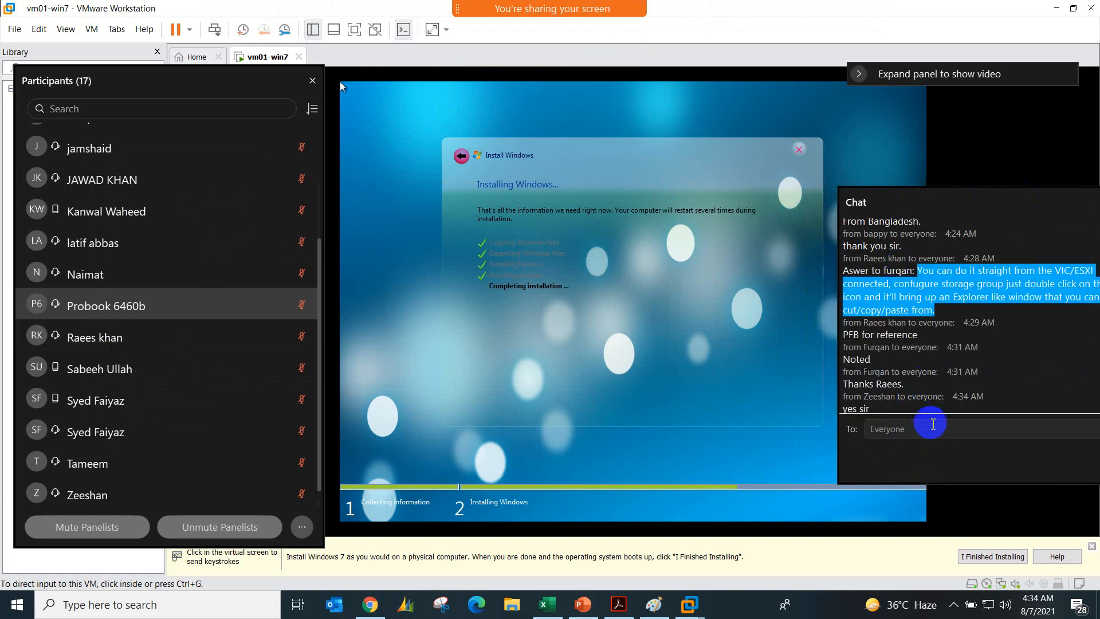
click(922, 457)
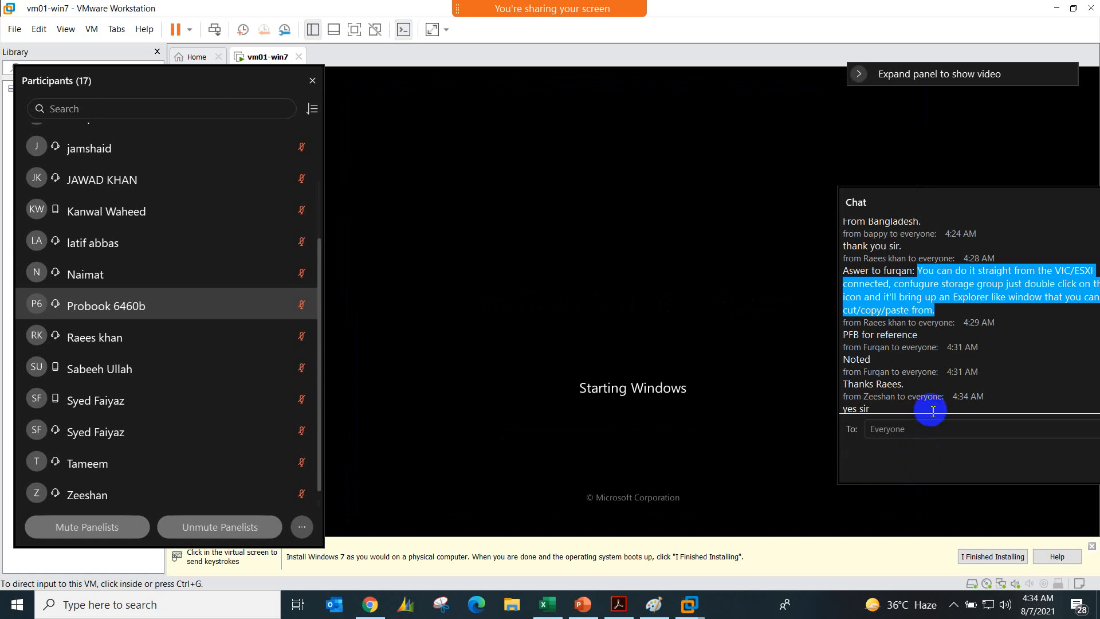
scroll(985, 329, down, 1)
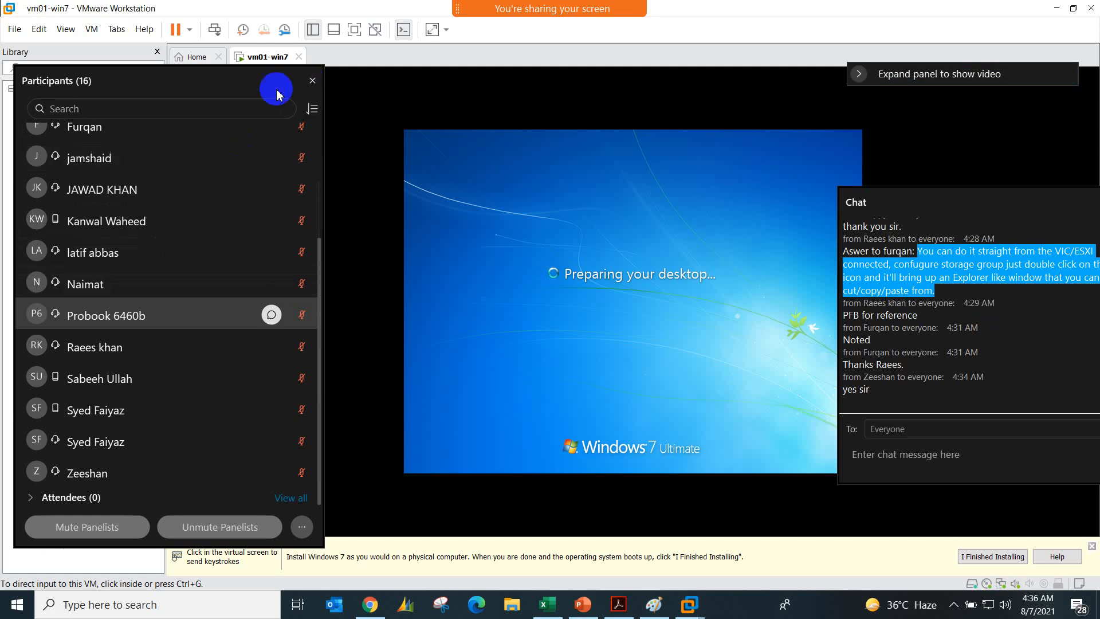
Step: Close the meeting's participants and chat windows, and dismiss the guest's Set Network Location window without choosing a network type
click(312, 82)
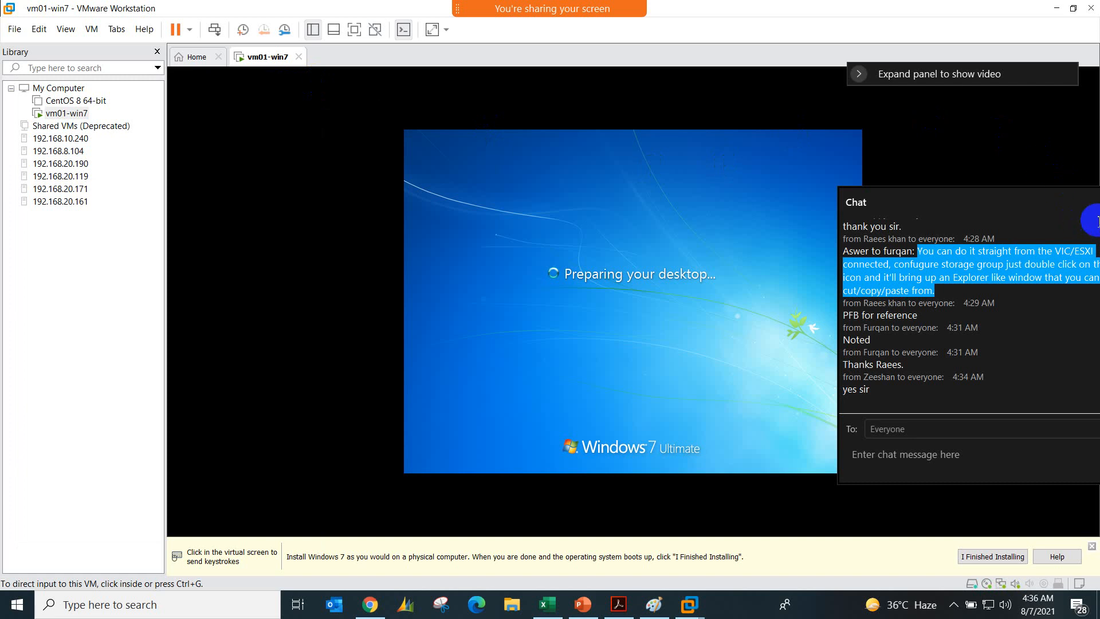
drag(1042, 207, 961, 202)
click(1051, 197)
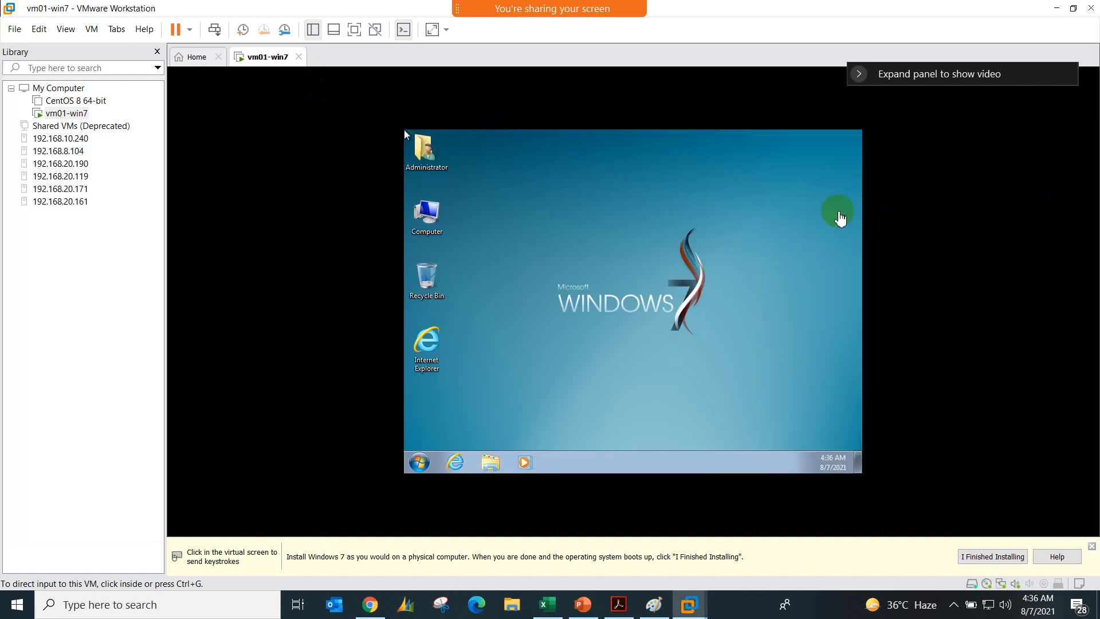
drag(911, 86, 924, 64)
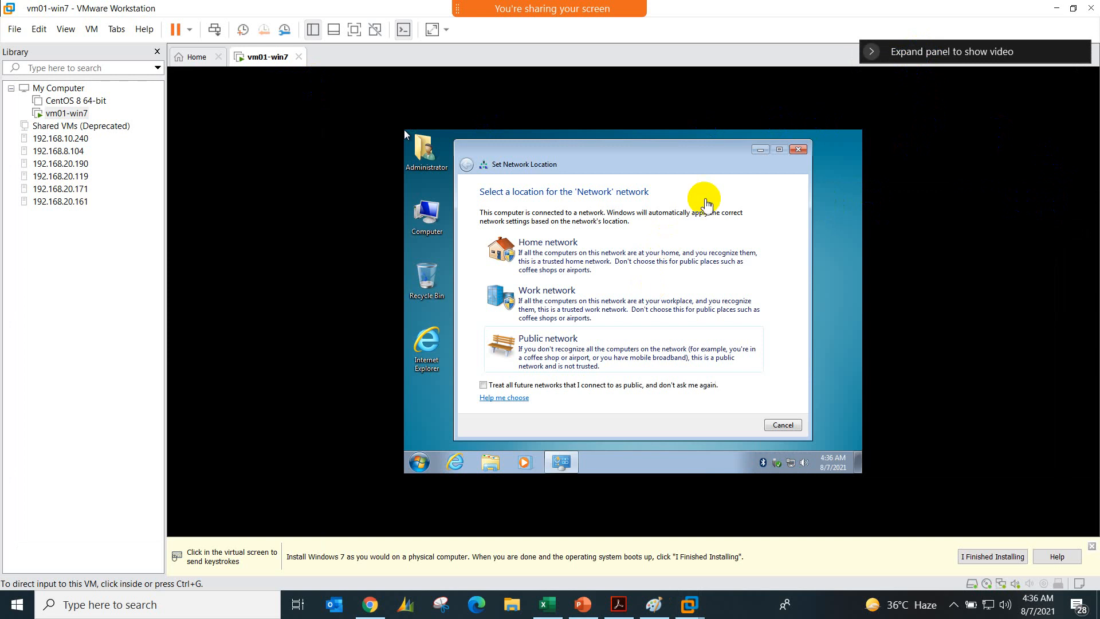
click(798, 152)
key(ctrl+alt)
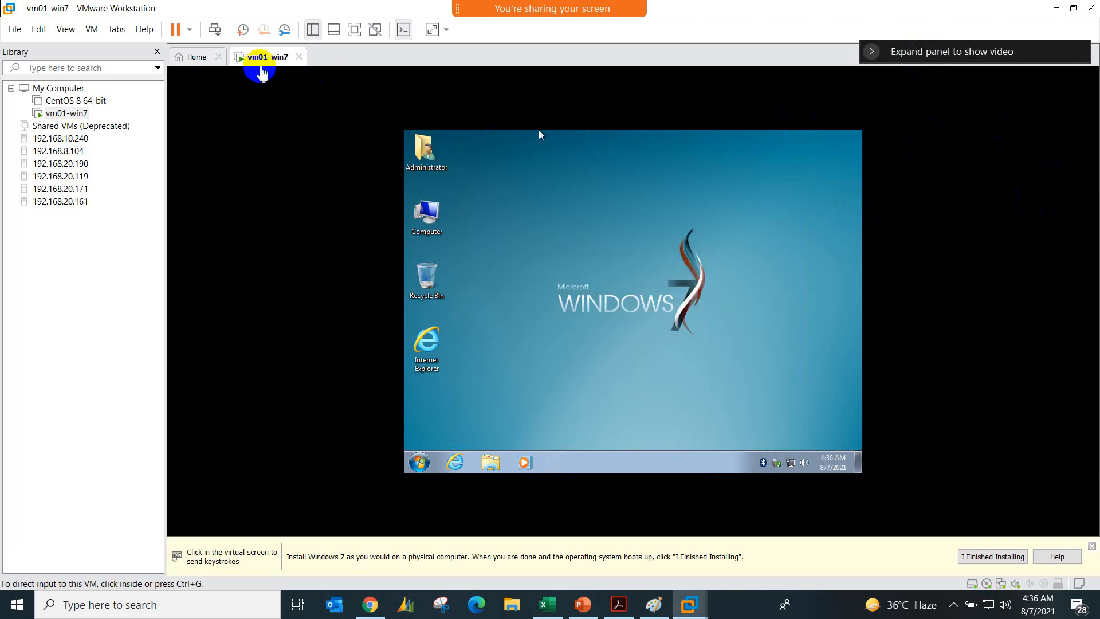
Step: Set the vm01-win7 CD/DVD drive to the auto-detected physical drive, with Connected and Connect at power on cleared
right_click(260, 61)
click(288, 233)
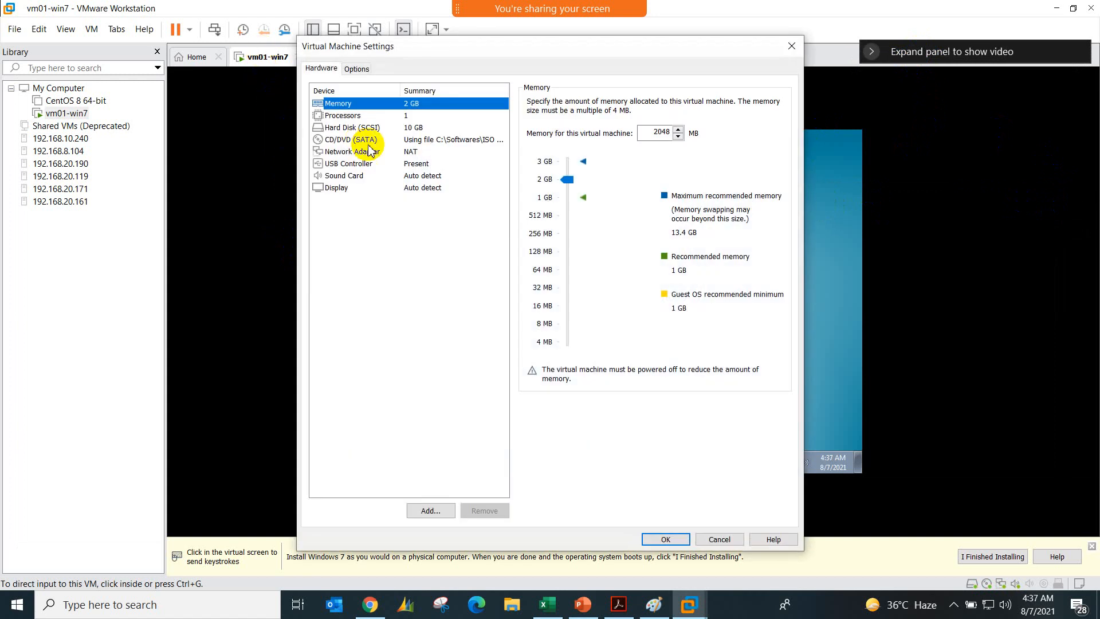
click(366, 140)
click(531, 152)
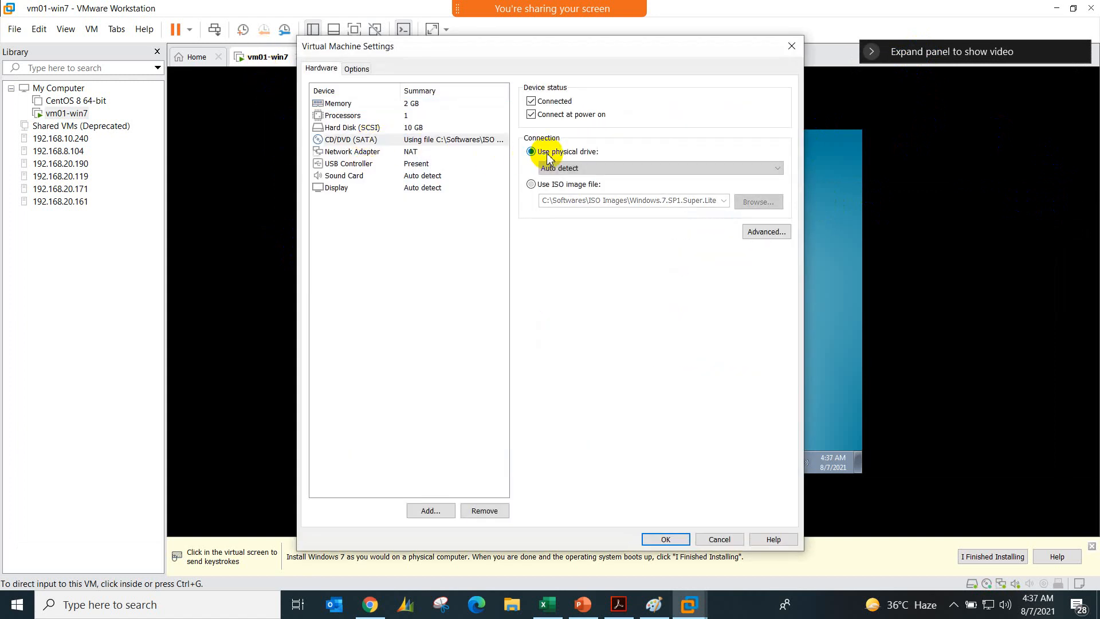
click(555, 116)
click(553, 102)
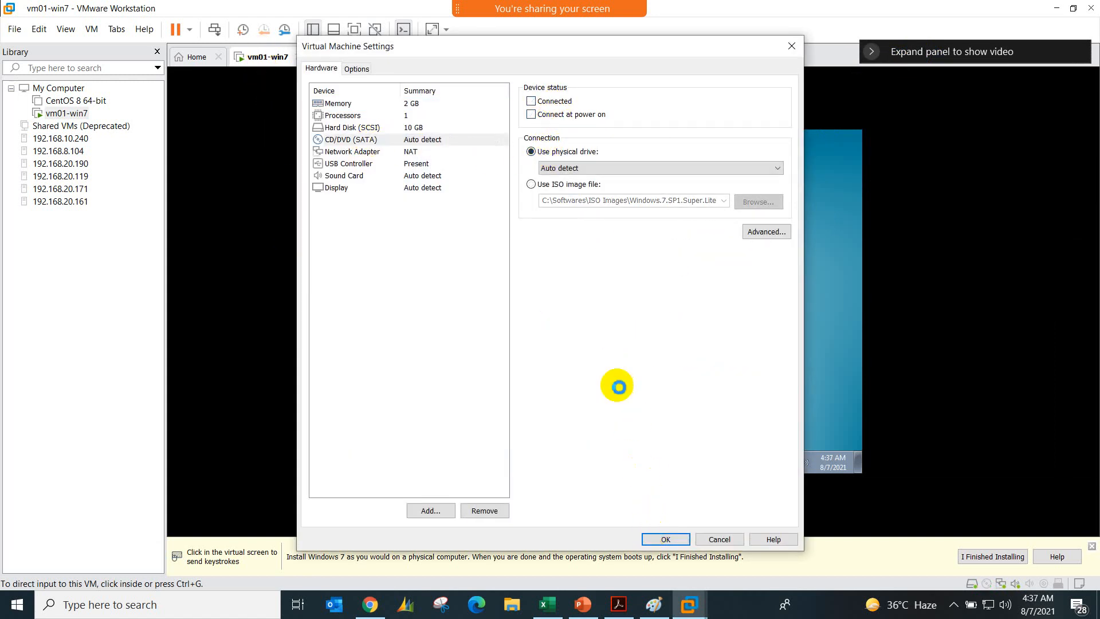
key(Return)
click(609, 367)
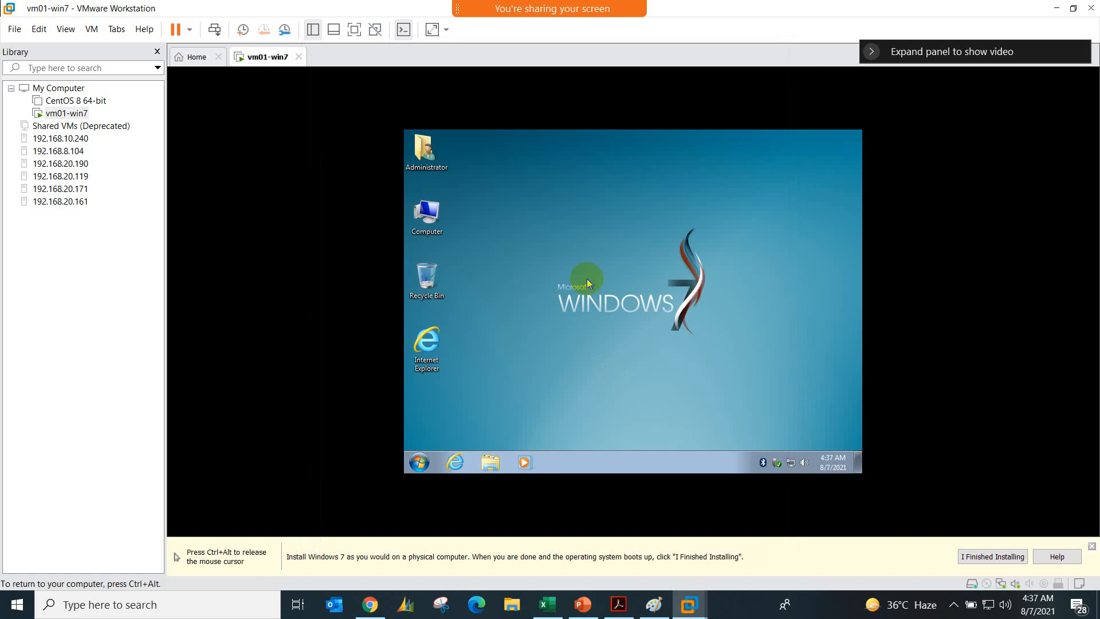
Step: Start the VMware Tools installation for the vm01-win7 virtual machine
key(ctrl+alt)
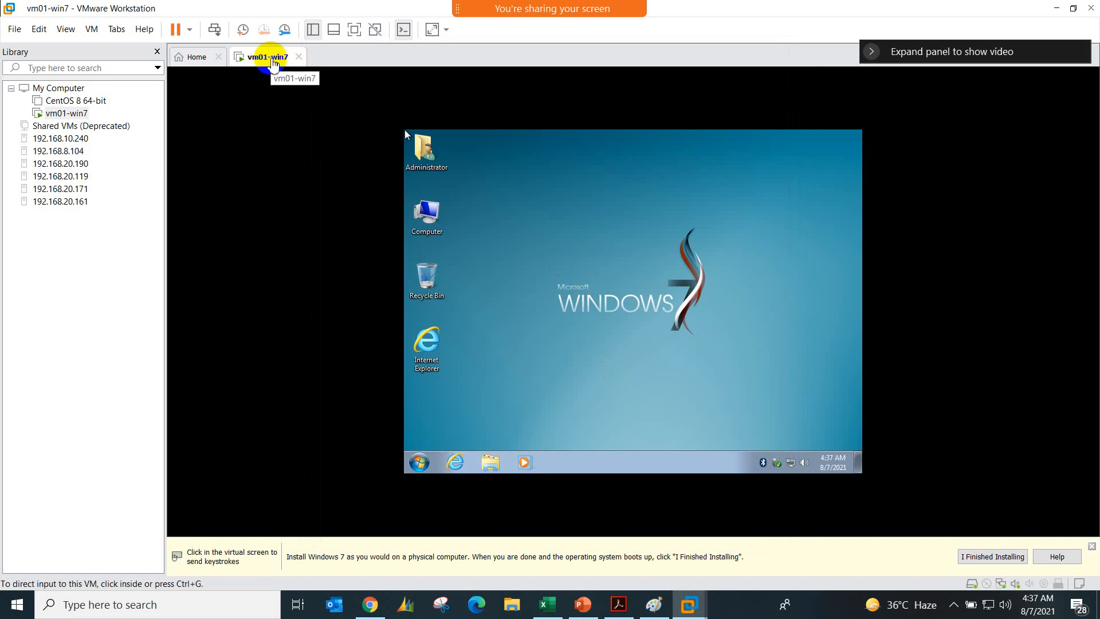
right_click(272, 60)
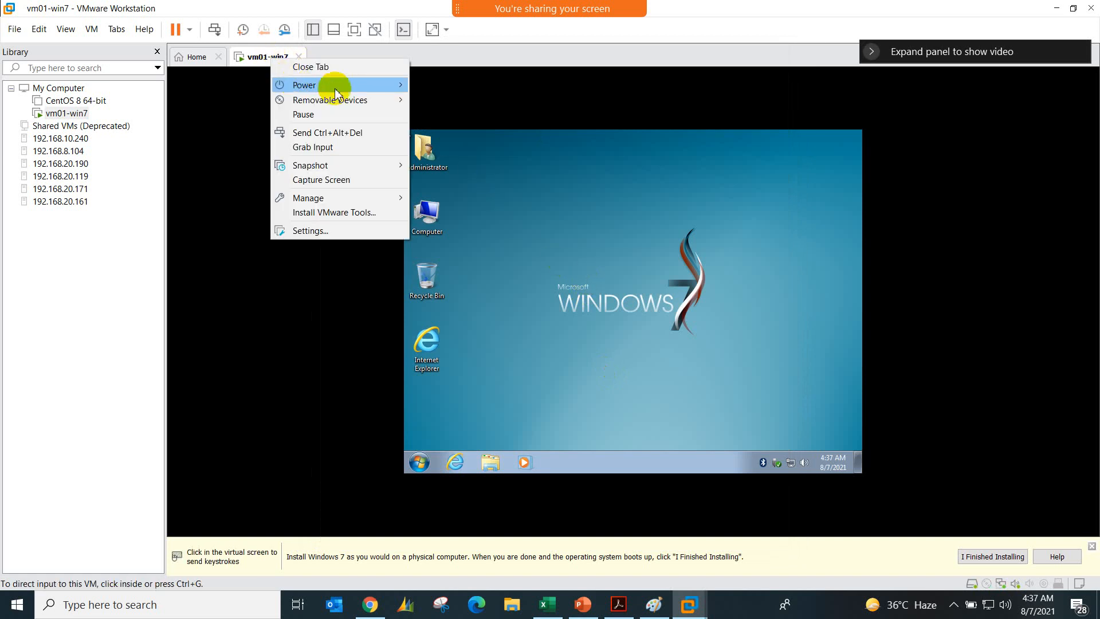
click(377, 211)
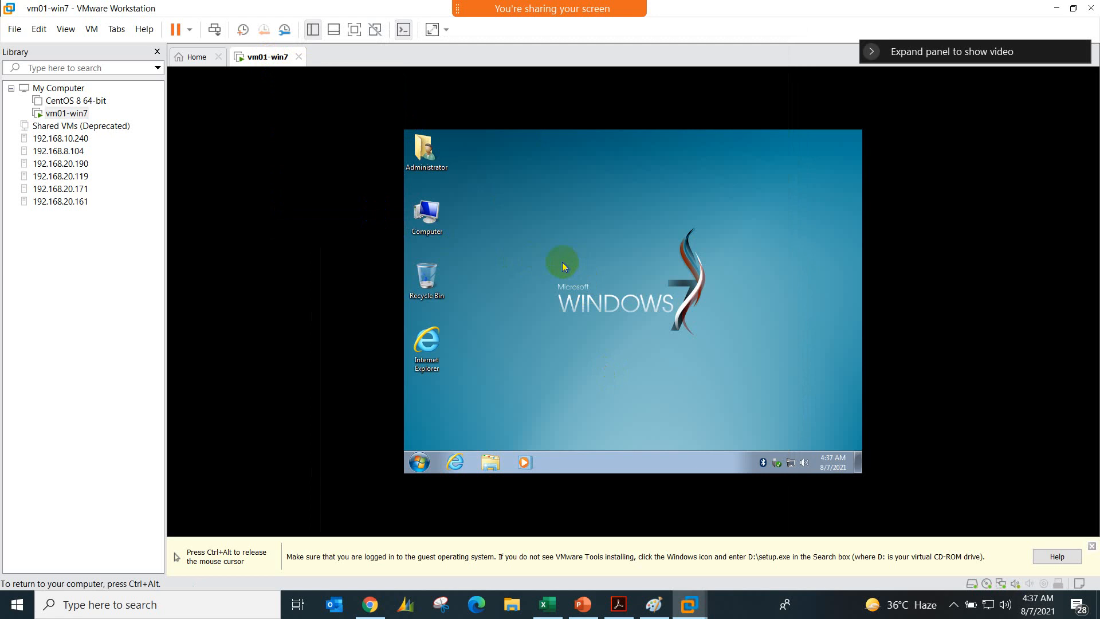
Step: Run the VMware Tools setup from the guest's DVD drive D:, and close the Computer and AutoPlay windows
double_click(435, 223)
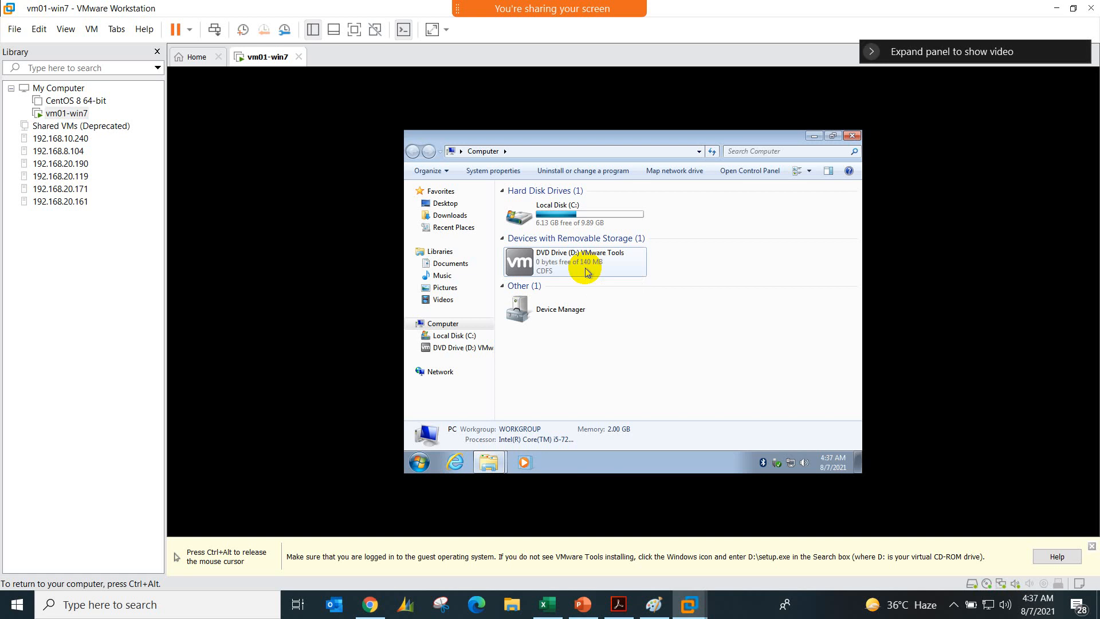
double_click(585, 267)
click(851, 136)
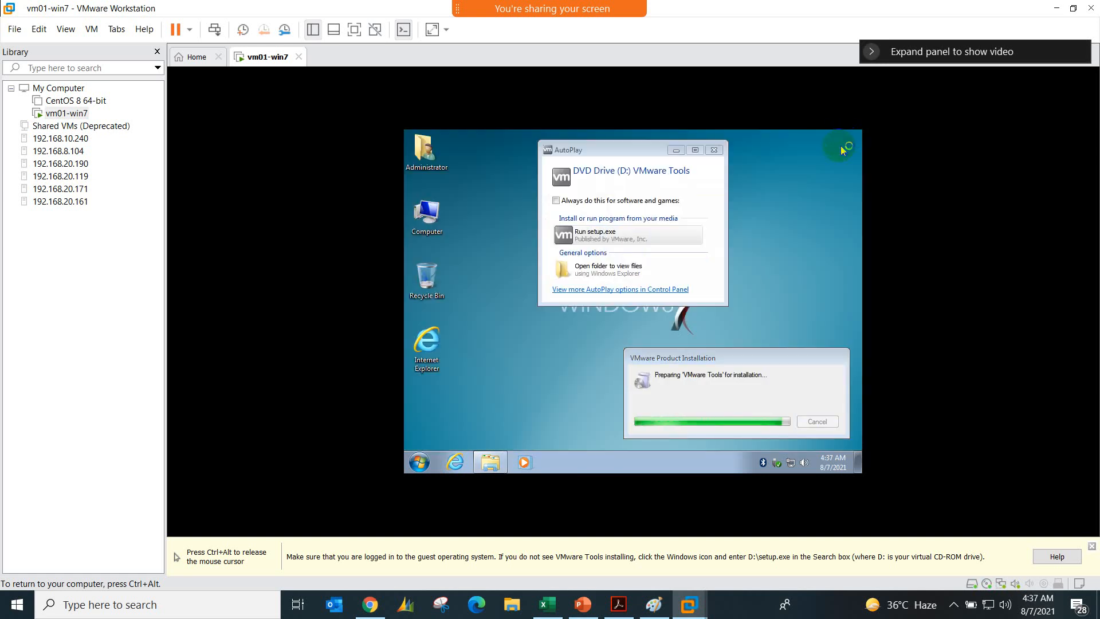
click(714, 150)
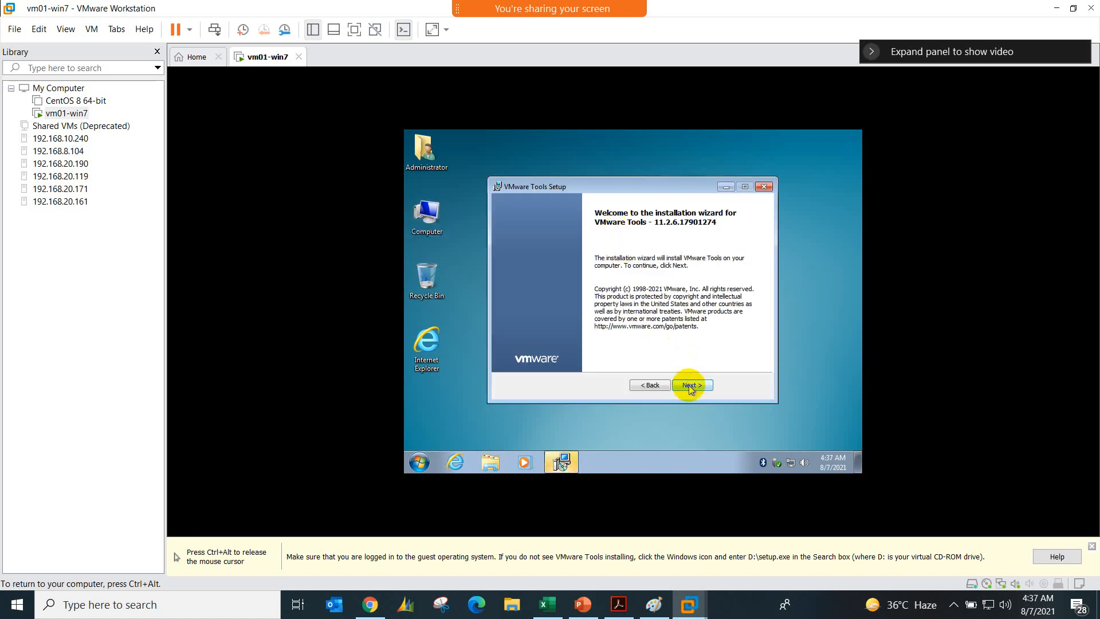
Step: Go through the VMware Tools setup wizard with its default choices and begin the installation
click(689, 386)
click(689, 386)
click(689, 386)
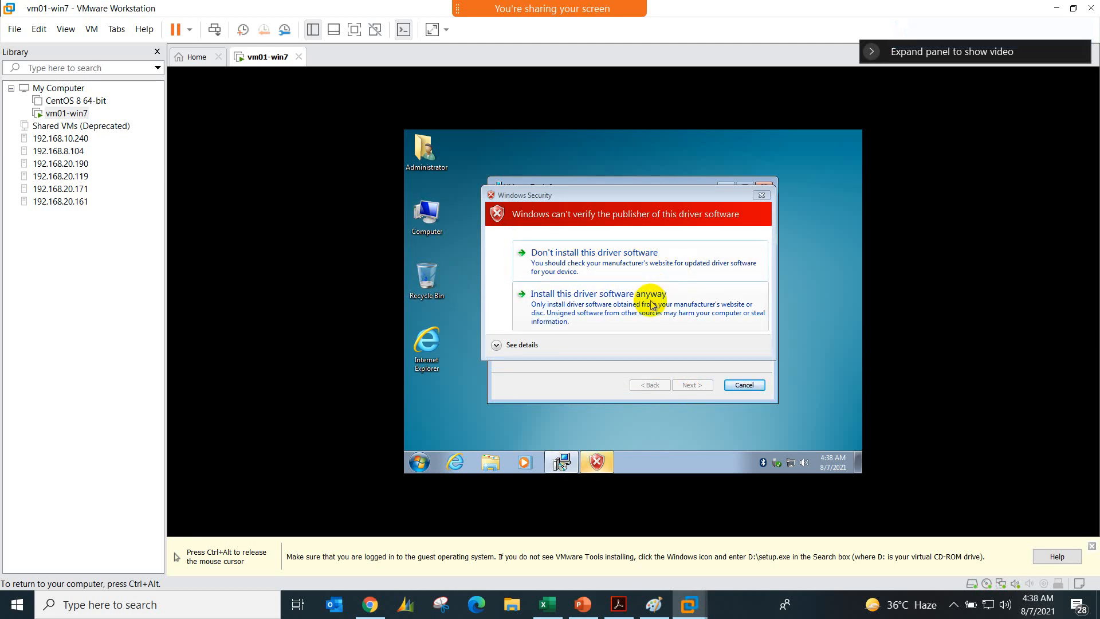
Step: Skip the unverified driver software, acknowledge the driver notices, and finish the VMware Tools setup
click(651, 281)
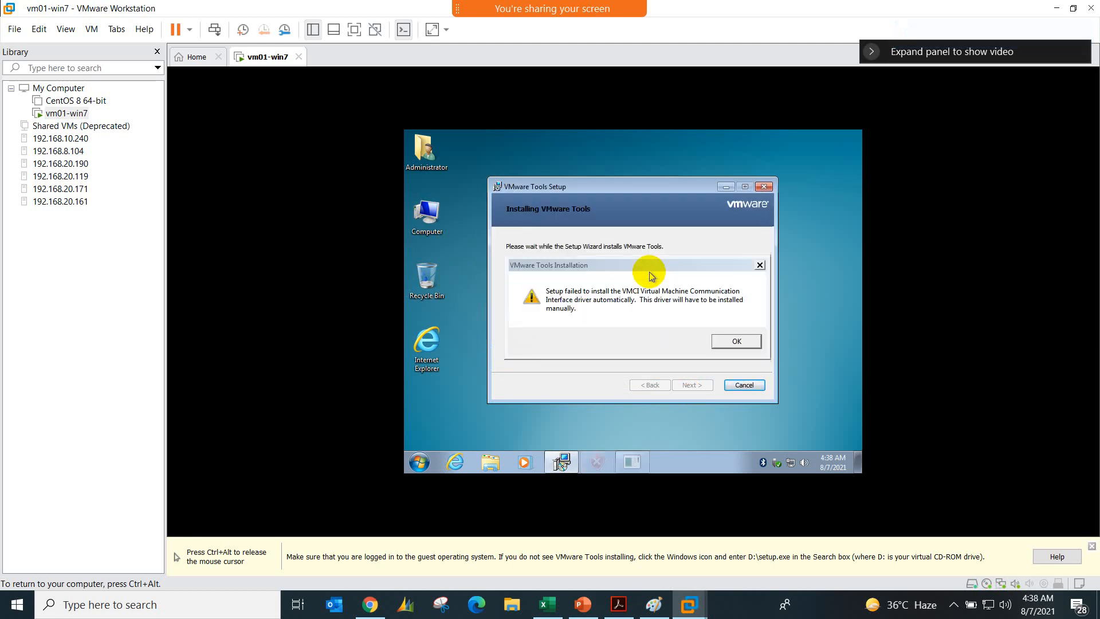
click(726, 349)
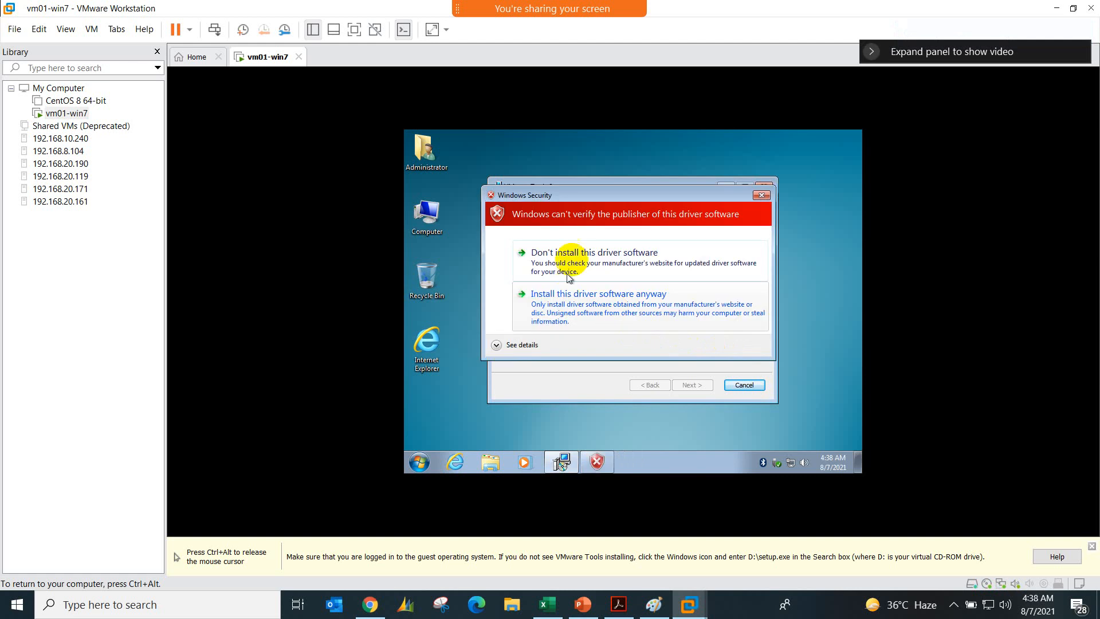
click(617, 272)
click(743, 337)
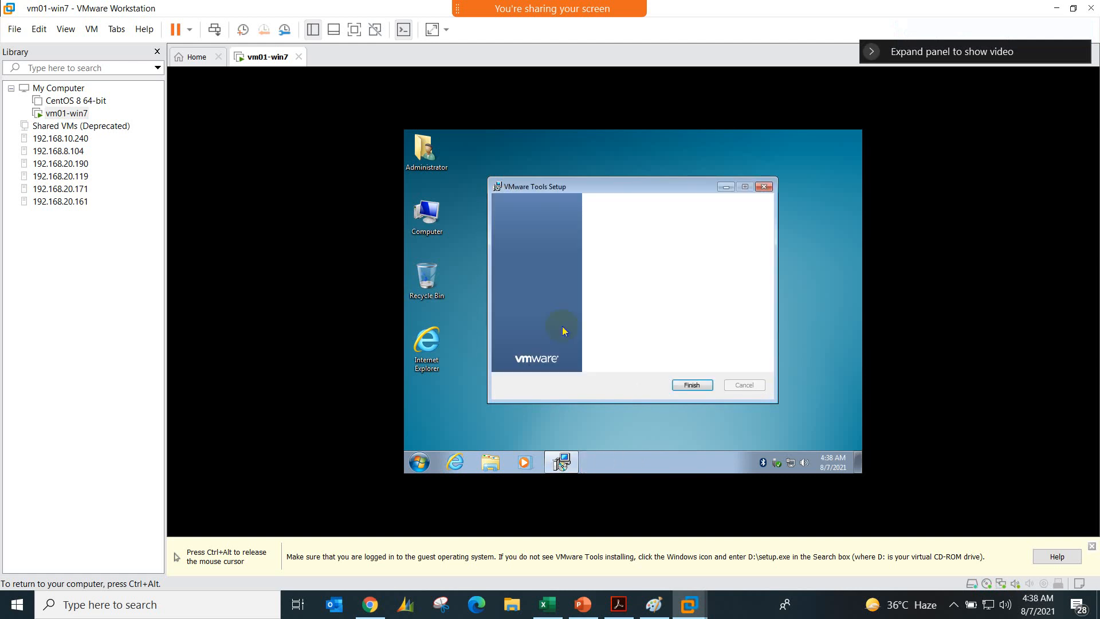
click(682, 385)
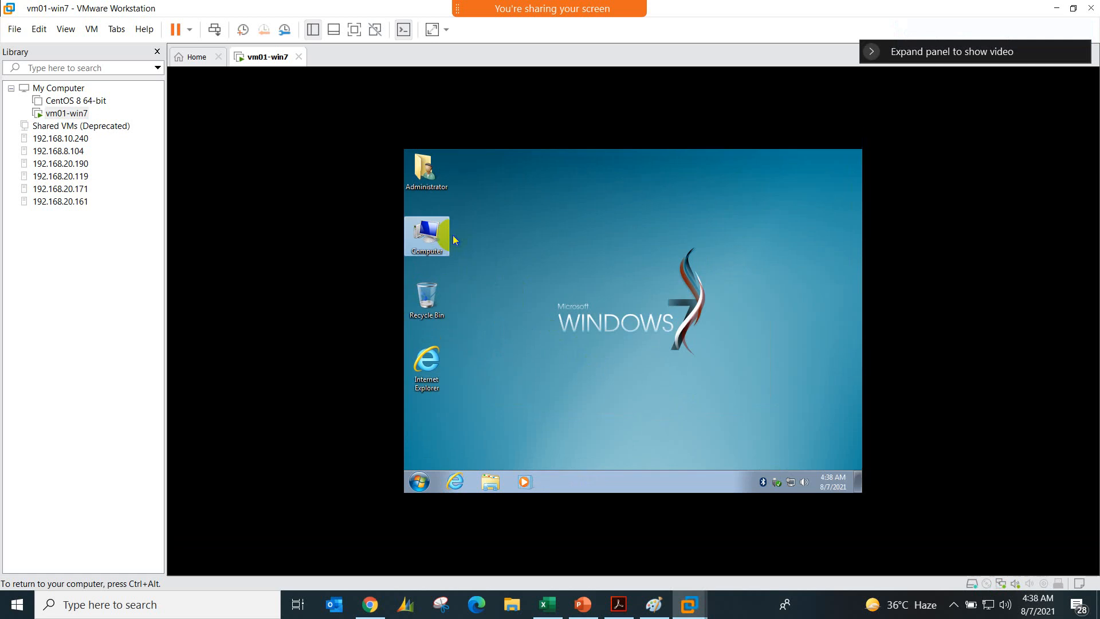
Step: Open Computer in the guest and start the VMware Tools installation for vm01-win7 again
right_click(439, 237)
click(465, 244)
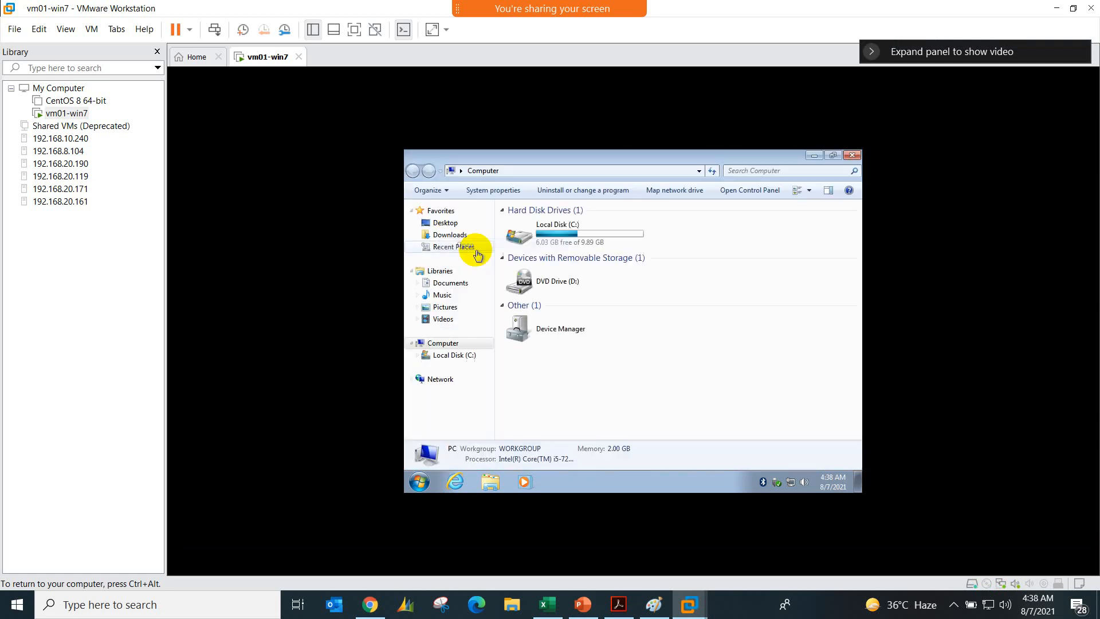
key(ctrl+alt)
right_click(275, 62)
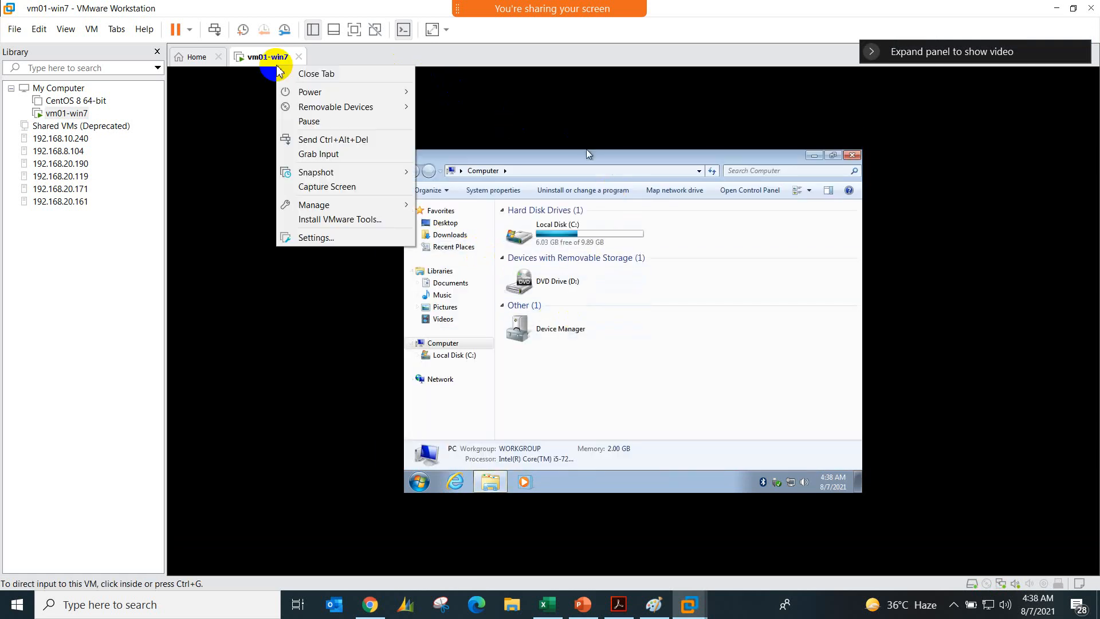
click(355, 222)
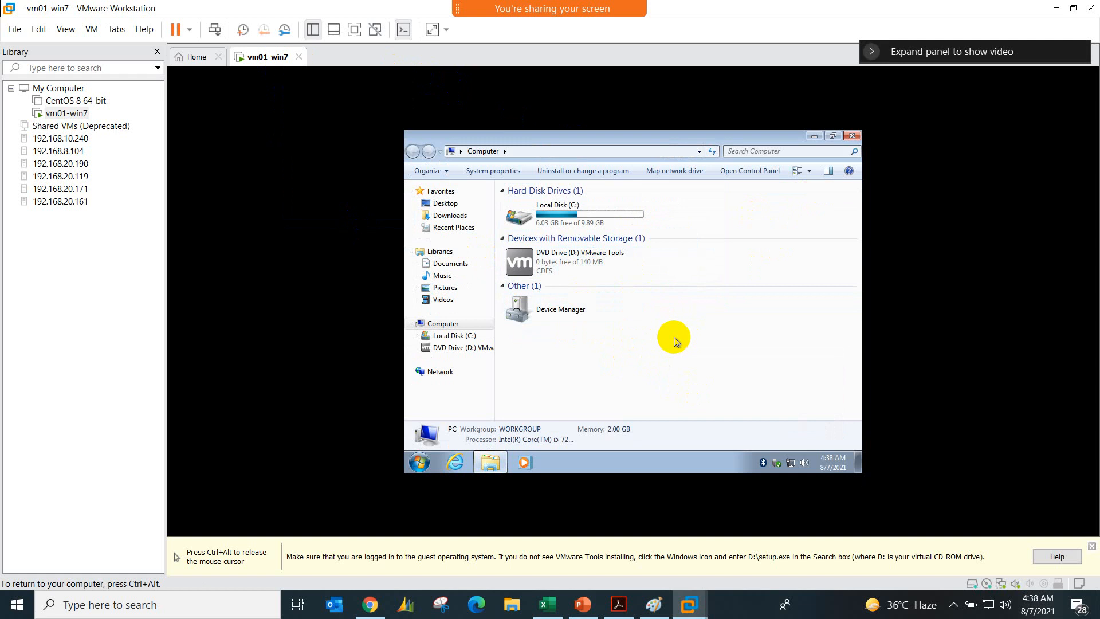
click(574, 469)
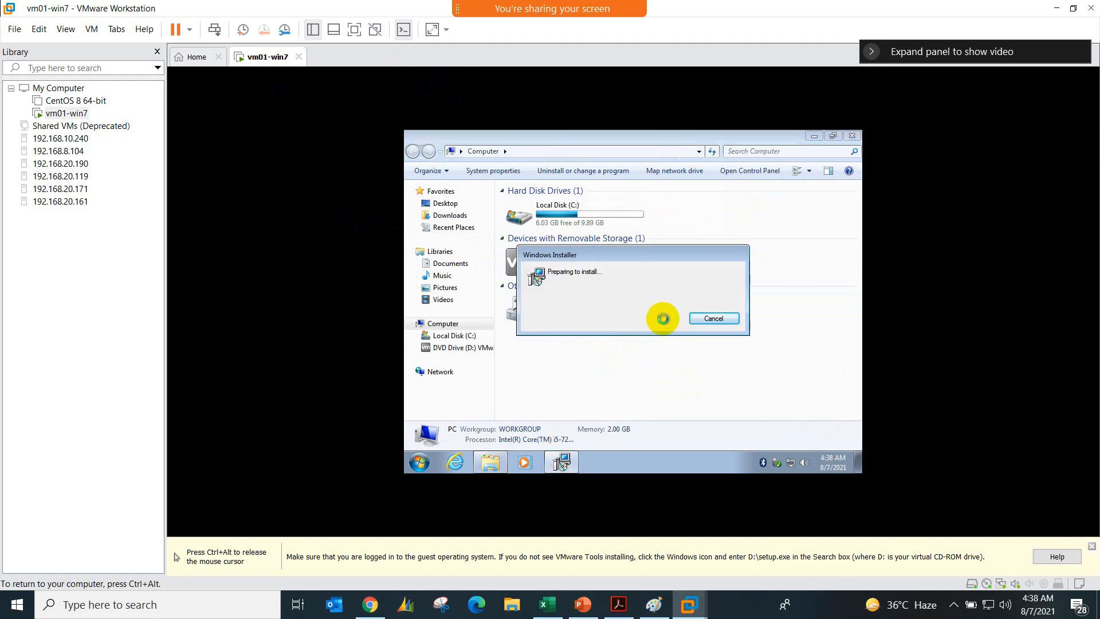
Step: Release the guest's input and reopen the meeting's participants list
key(ctrl+alt)
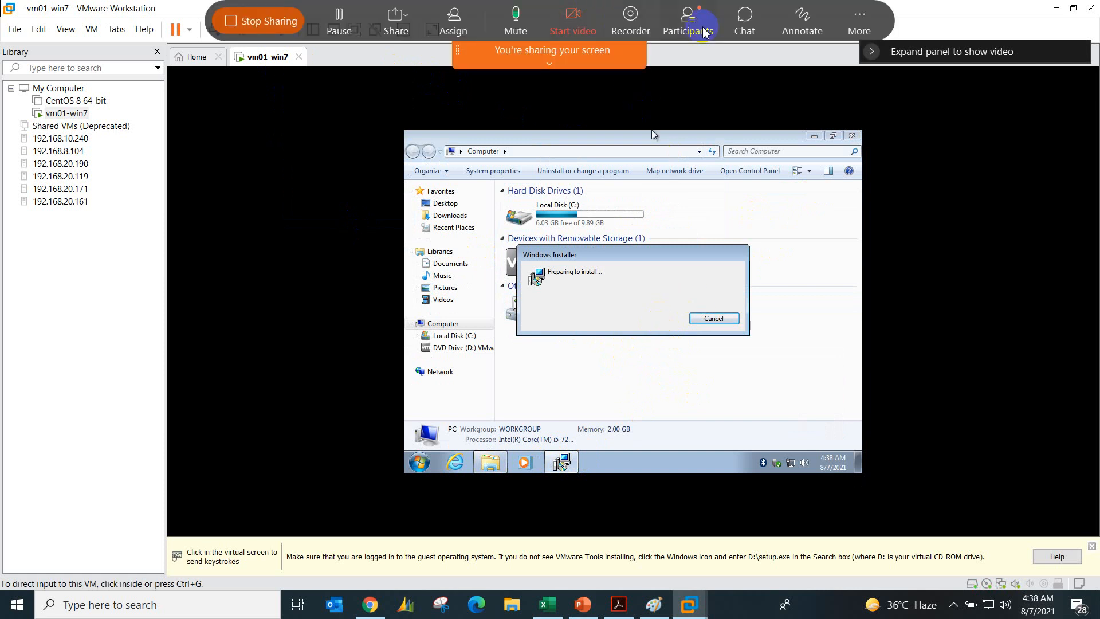
click(703, 32)
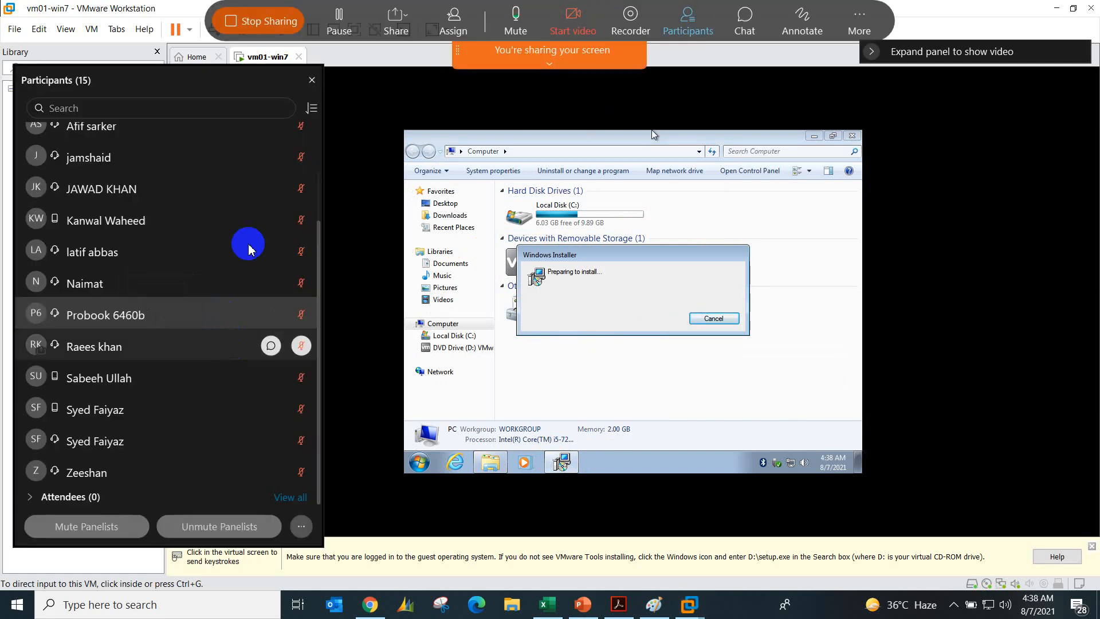
Step: Close the participants list, go through the VMware Tools setup wizard with the Typical setup type, and begin the installation
scroll(299, 130, up, 3)
click(312, 80)
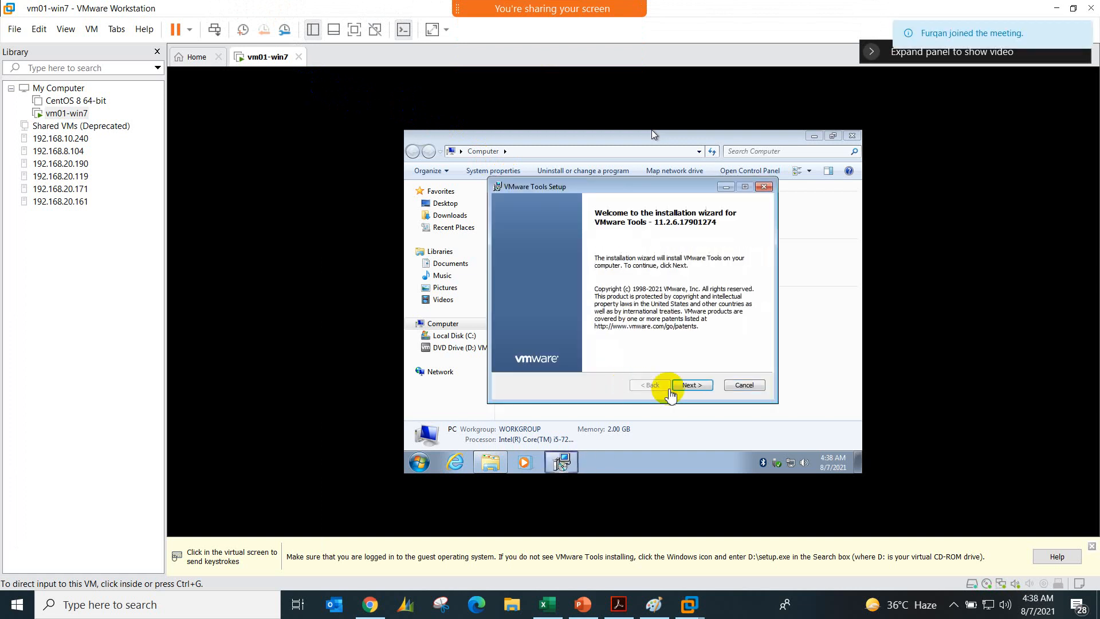
click(699, 388)
click(693, 385)
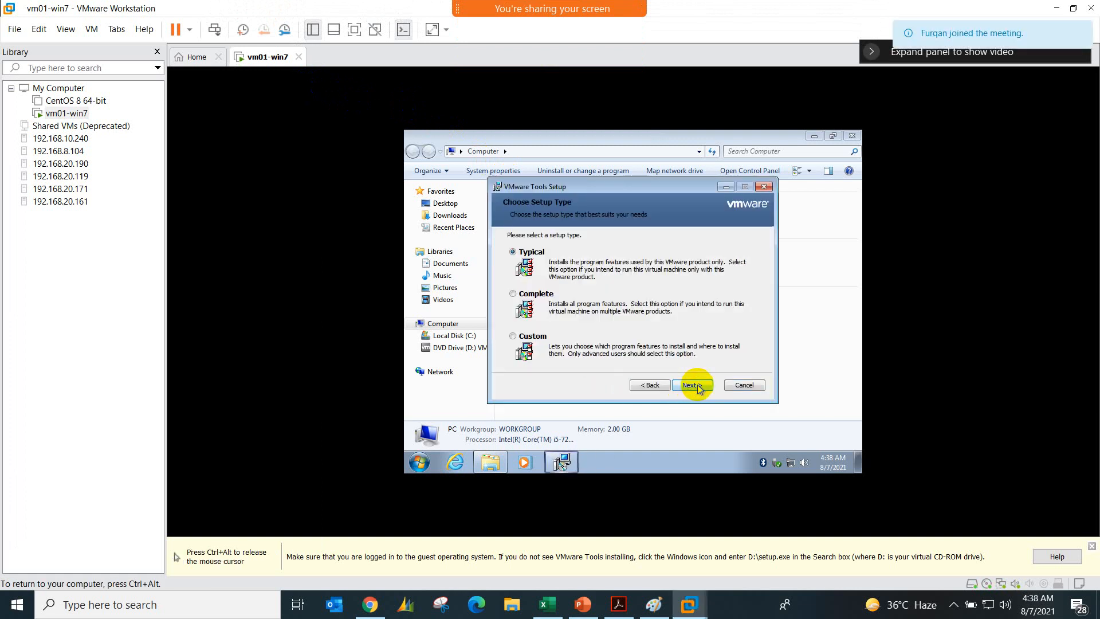
click(693, 385)
click(693, 384)
key(ctrl+alt)
Step: Check the meeting's participants list from end to end, and close it
mouse_move(454, 5)
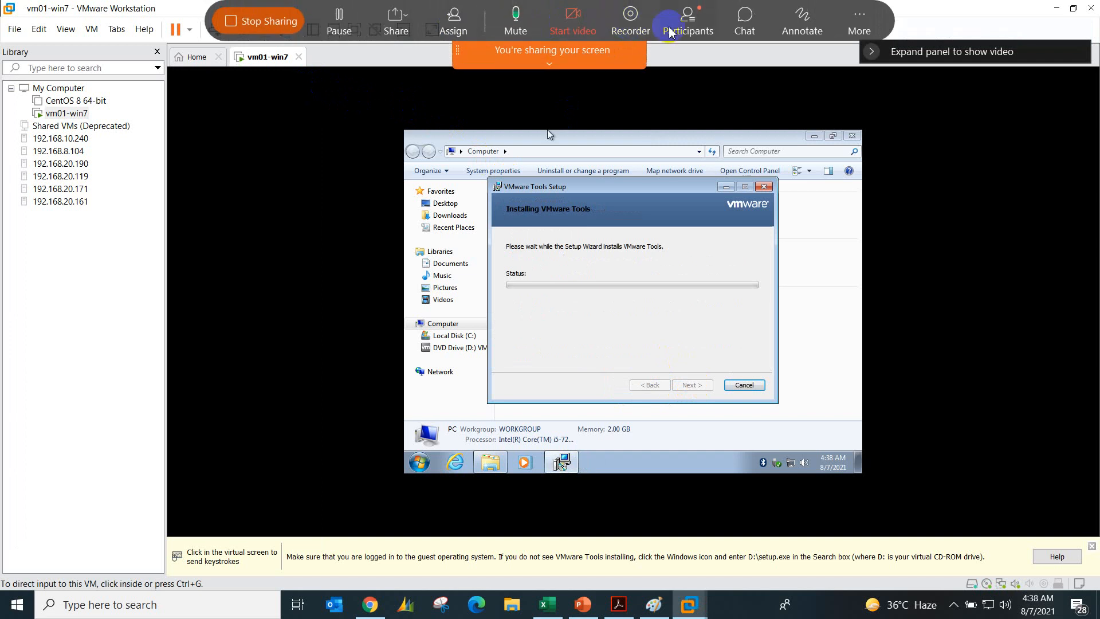
click(682, 17)
scroll(149, 367, down, 3)
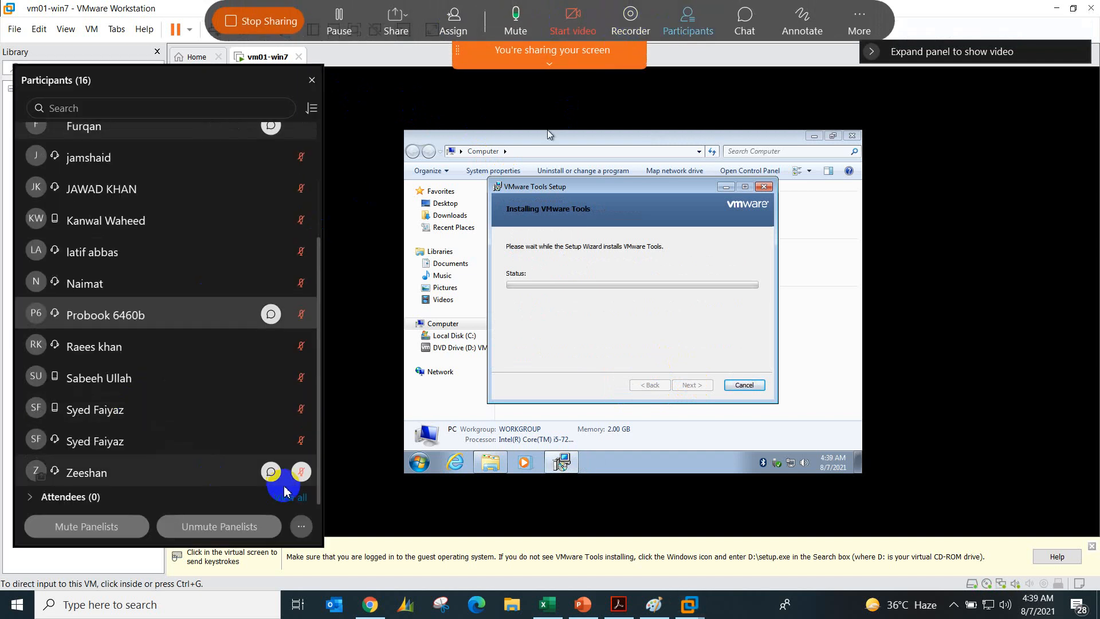
scroll(172, 393, up, 4)
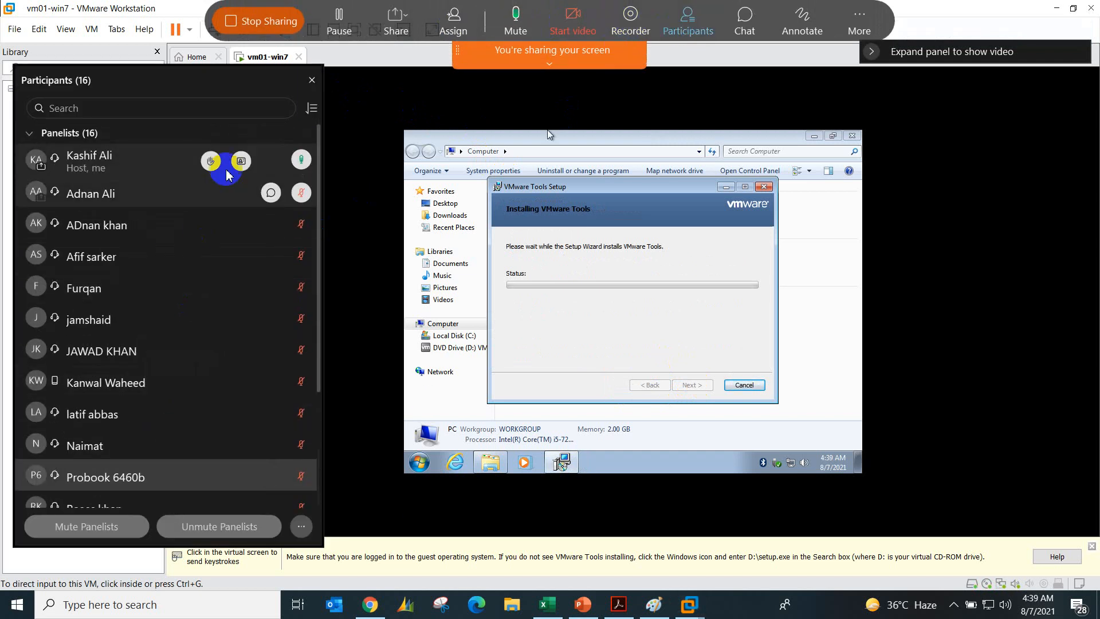
click(311, 79)
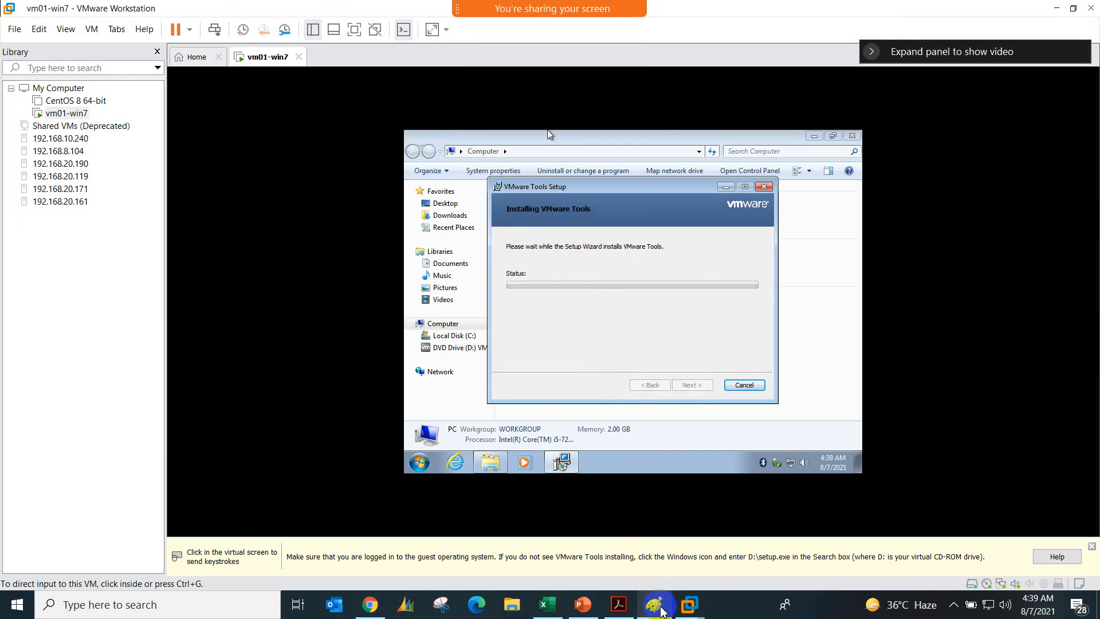
Step: Switch to Paint for the training steps, and review the Key Topics in the VMware Workstation course outline PDF in Acrobat
mouse_move(653, 602)
click(648, 556)
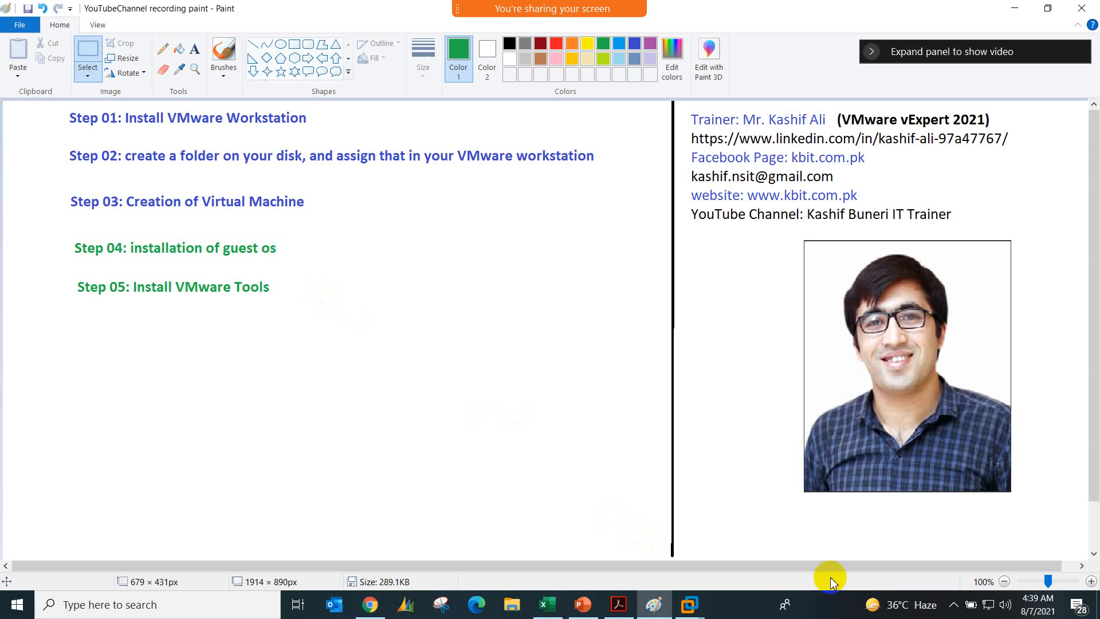
click(619, 606)
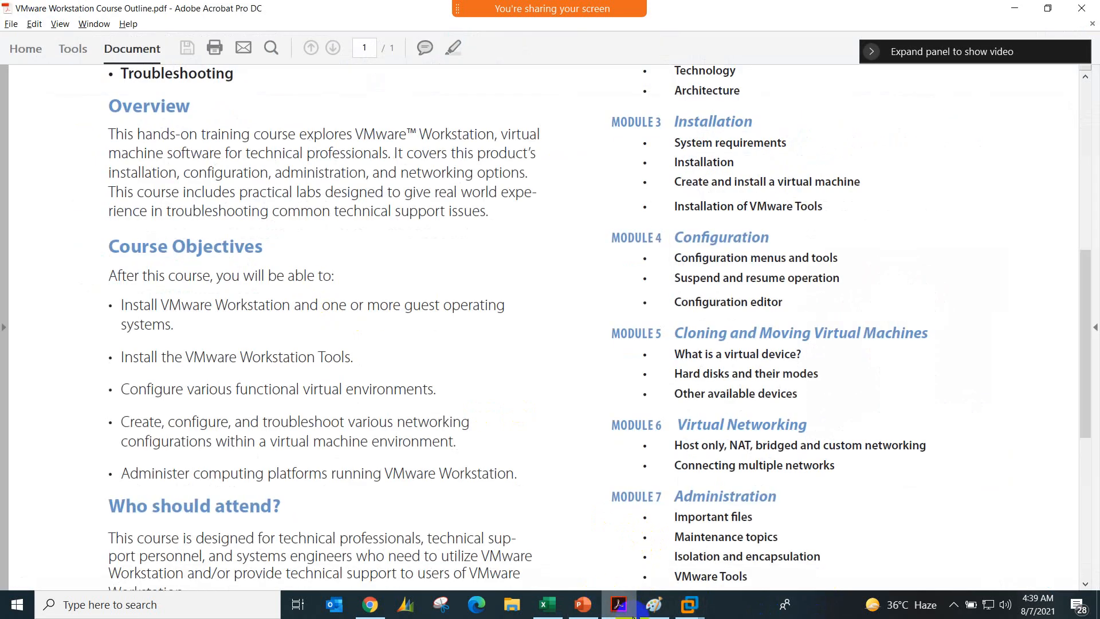
scroll(270, 435, up, 6)
scroll(264, 440, up, 2)
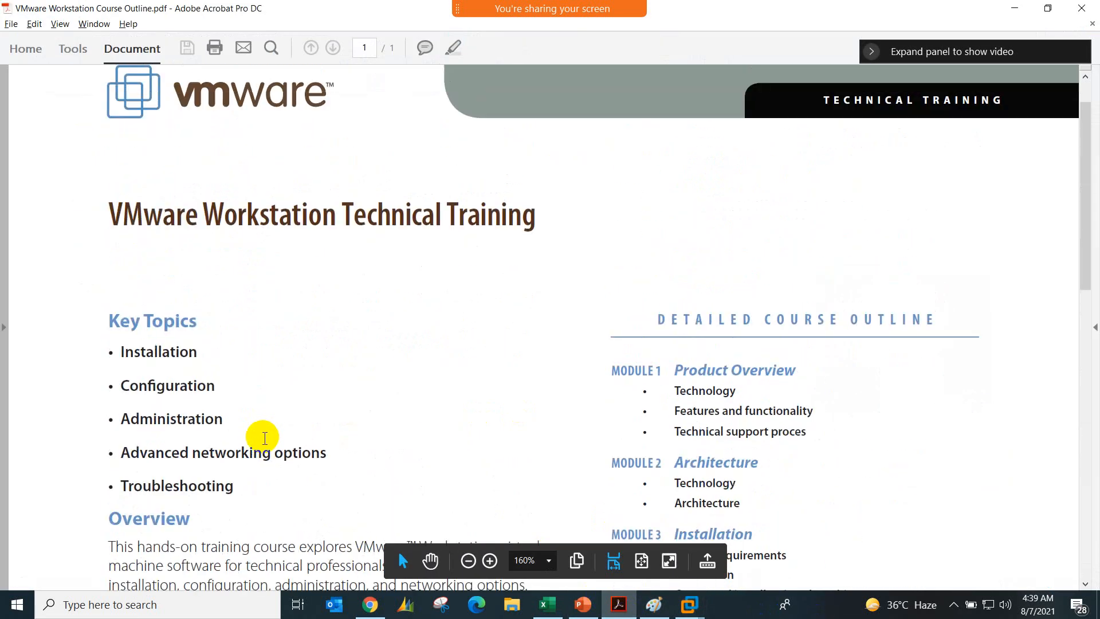
scroll(221, 385, down, 1)
drag(222, 363, 120, 363)
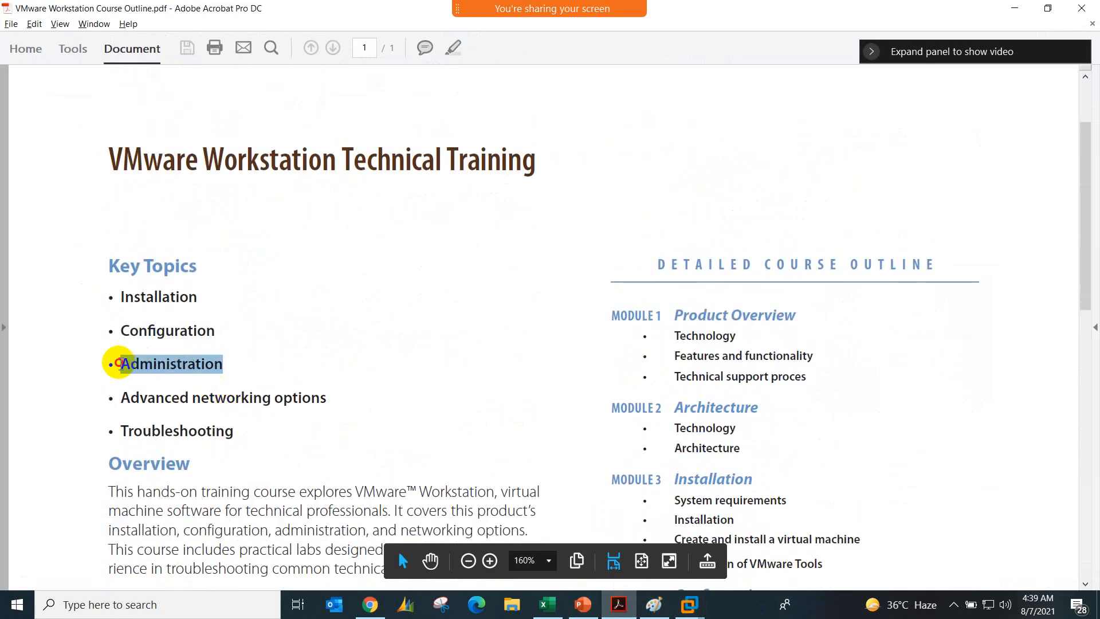
click(220, 368)
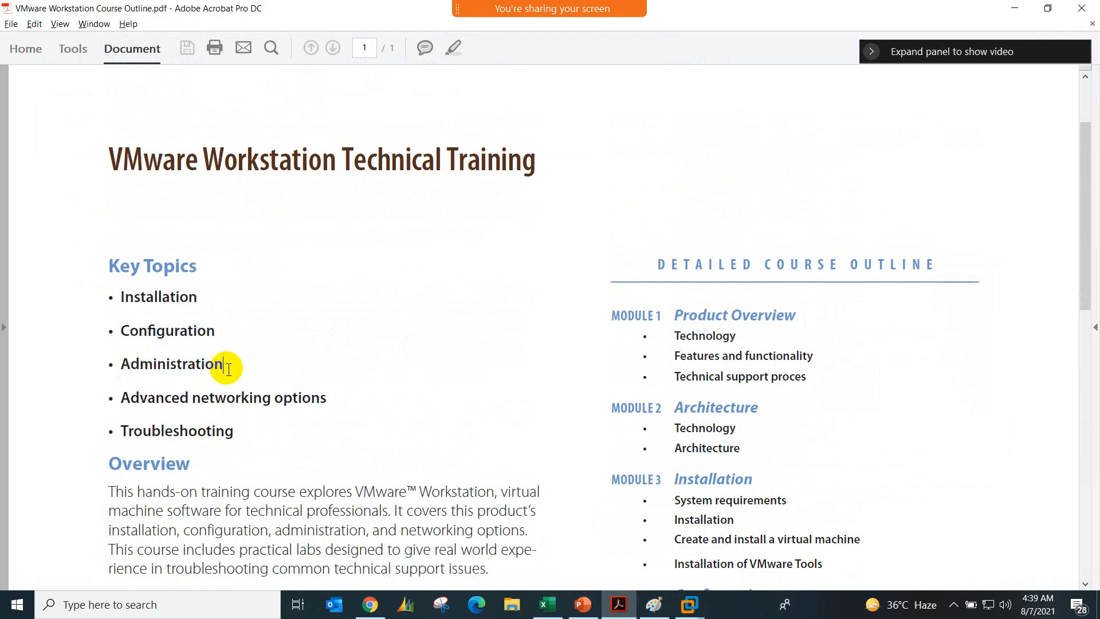
click(1029, 7)
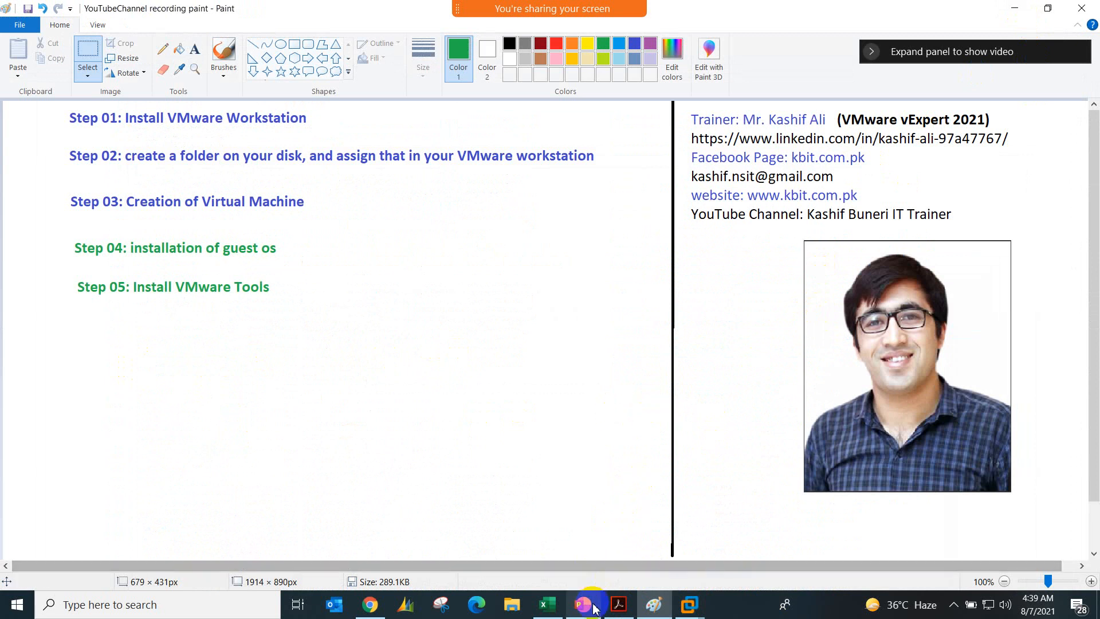
Step: Switch back to VMware Workstation, check the VMware Tools installation progress in vm01-win7, and release the guest's input
mouse_move(688, 605)
click(764, 524)
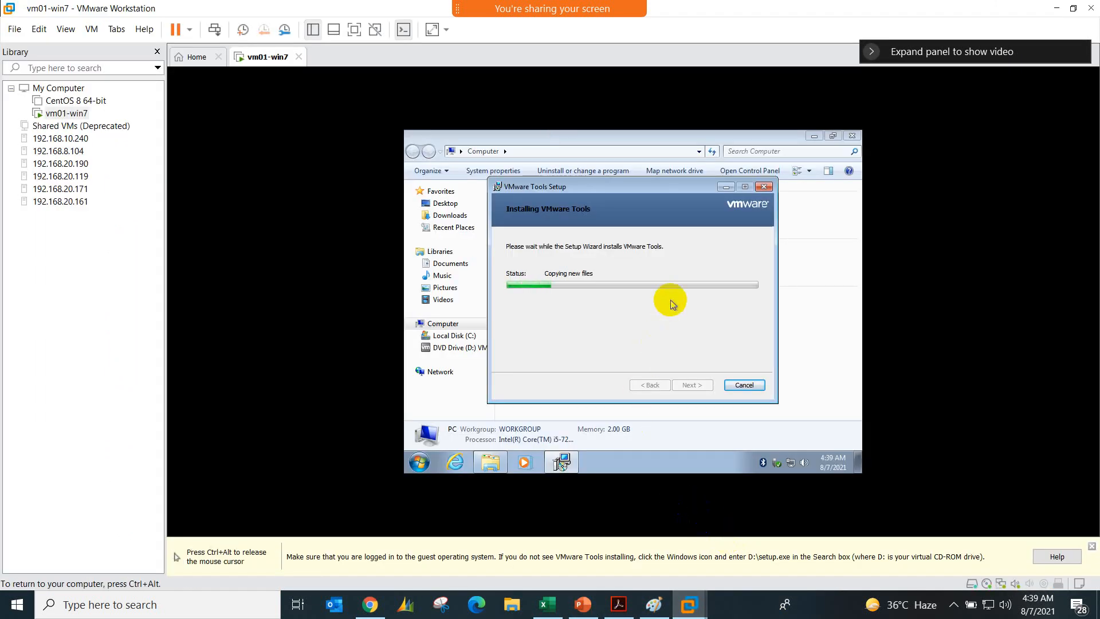
key(ctrl+alt)
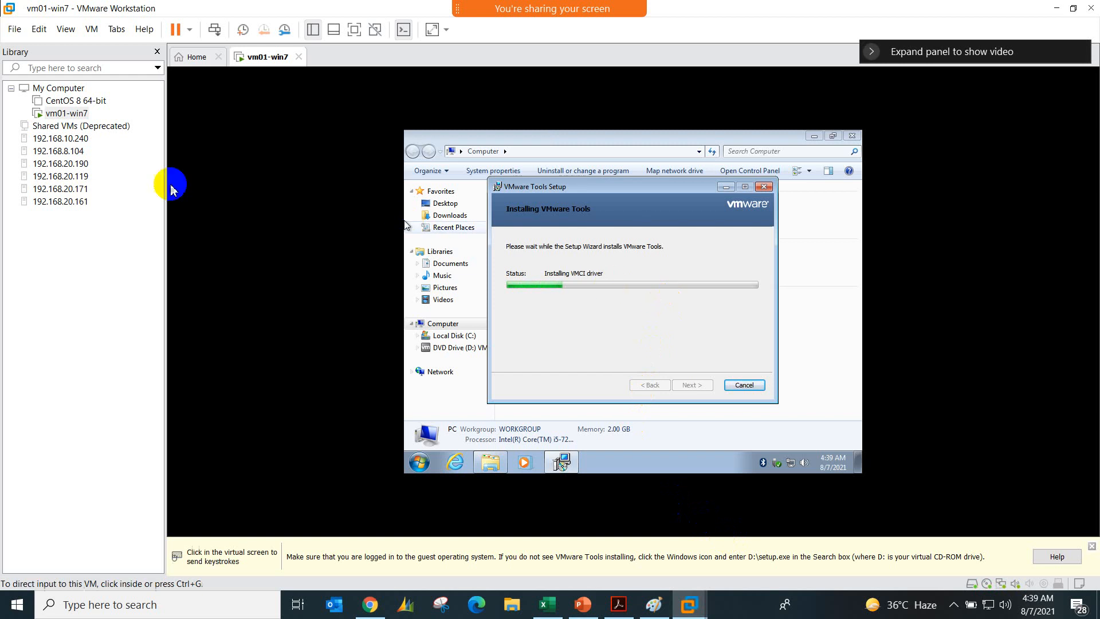
Step: Set up a new Windows 7 virtual machine named vm02-win7 with a 10 GB split disk, leaving the operating system installation for later
click(177, 56)
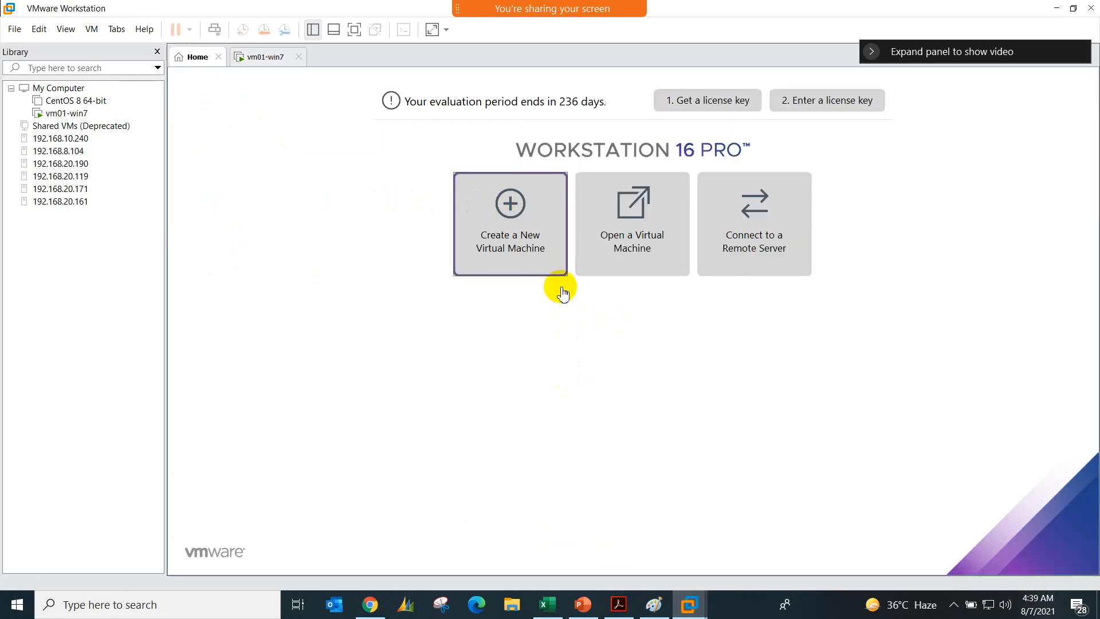
click(557, 269)
click(617, 430)
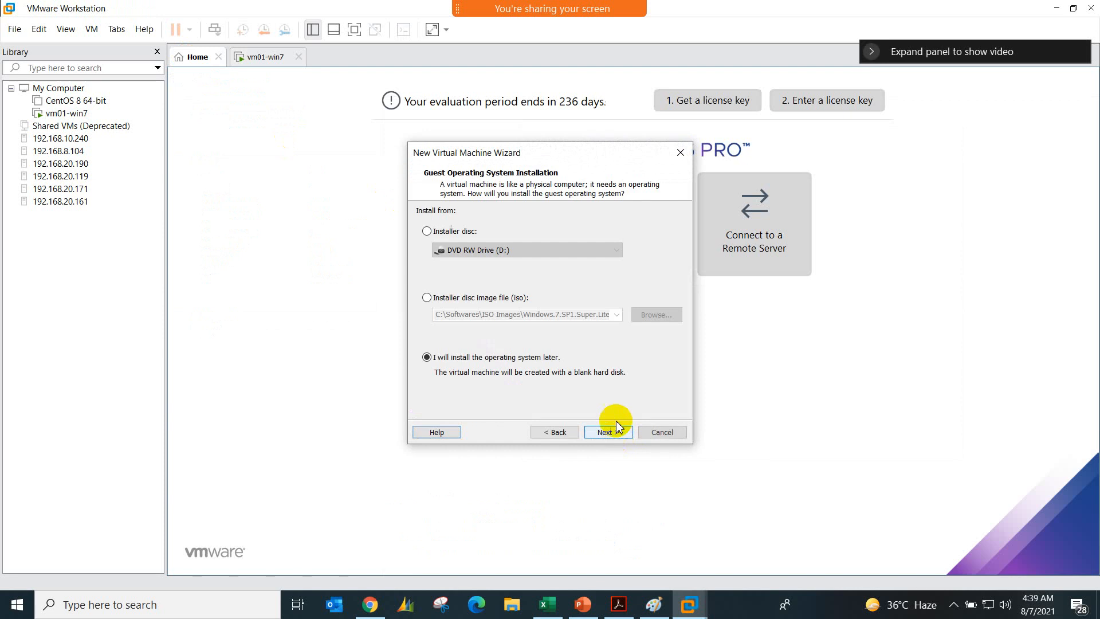
click(609, 432)
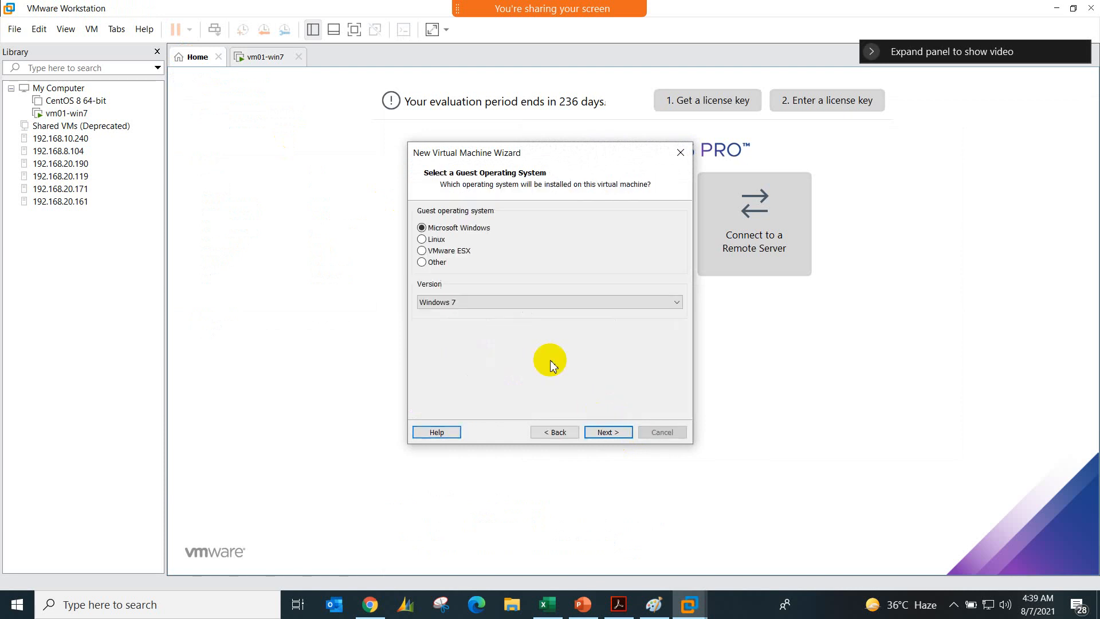
click(599, 430)
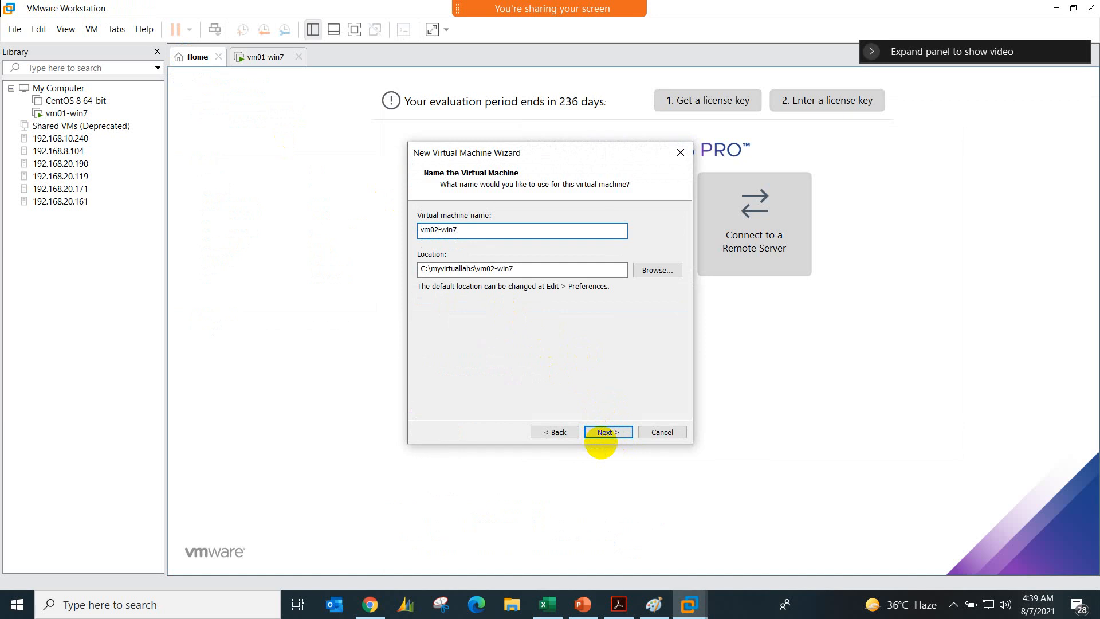
click(603, 436)
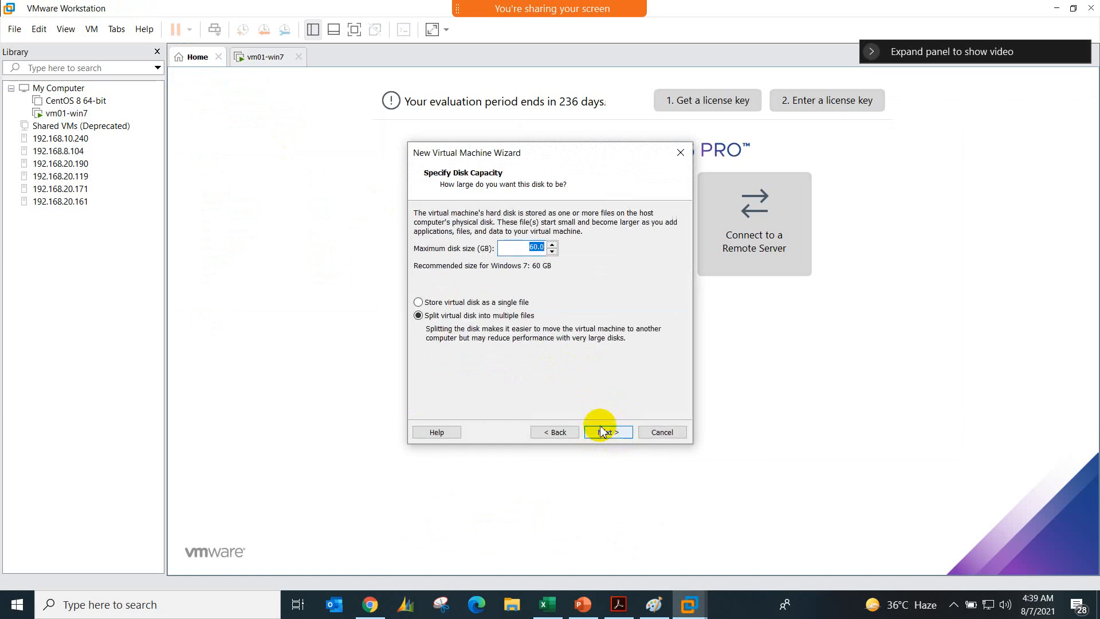
click(605, 433)
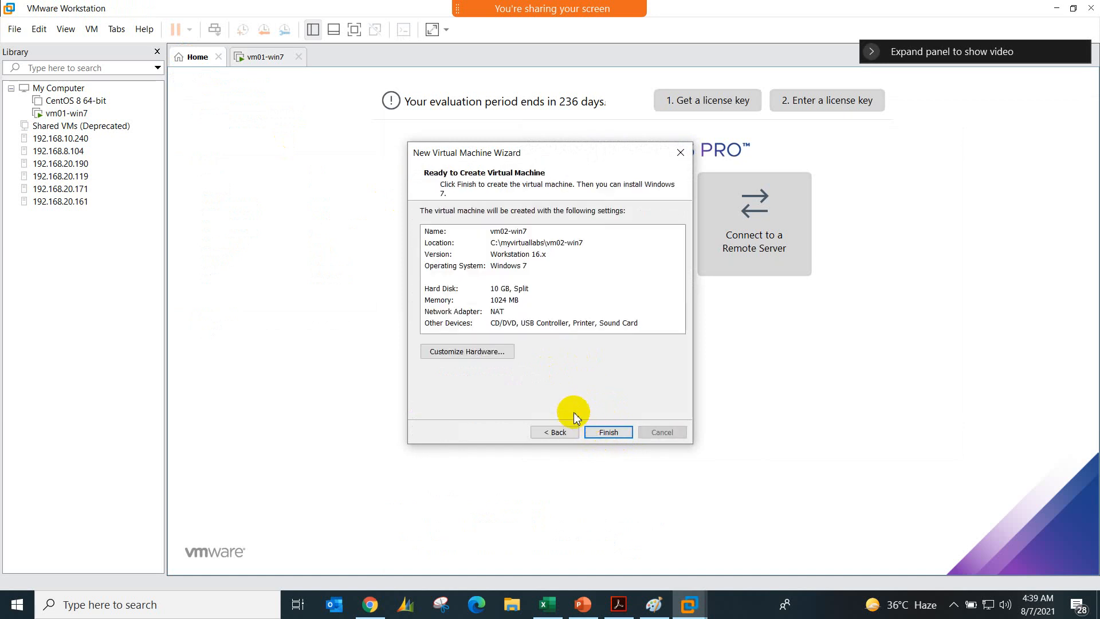
Step: Customize the hardware of vm02-win7 by removing the Printer device
click(468, 351)
click(426, 134)
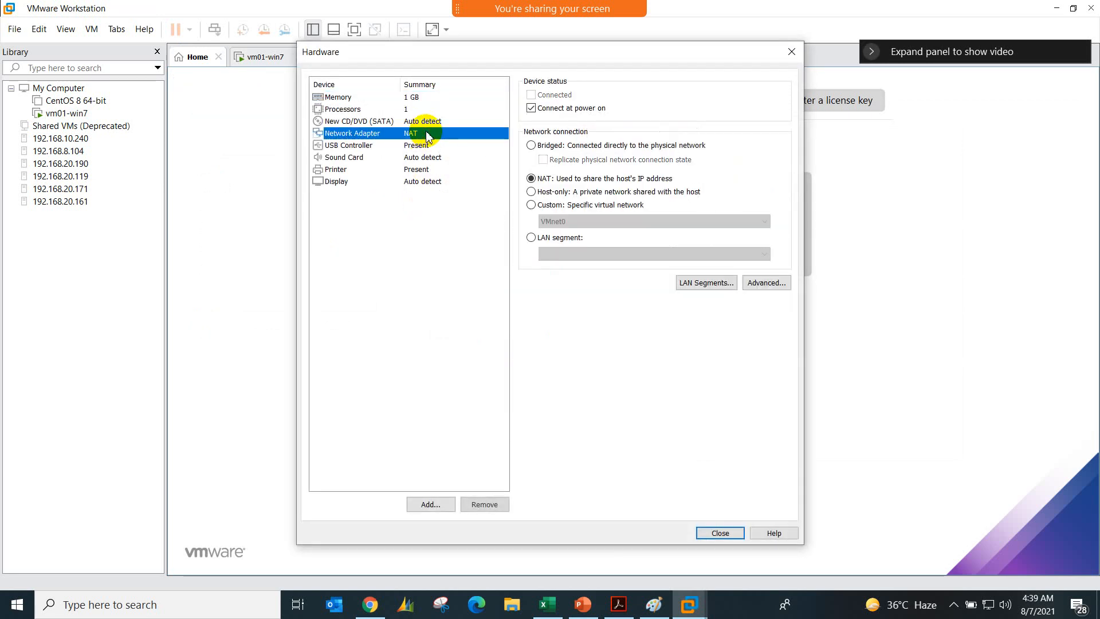
click(427, 171)
click(485, 504)
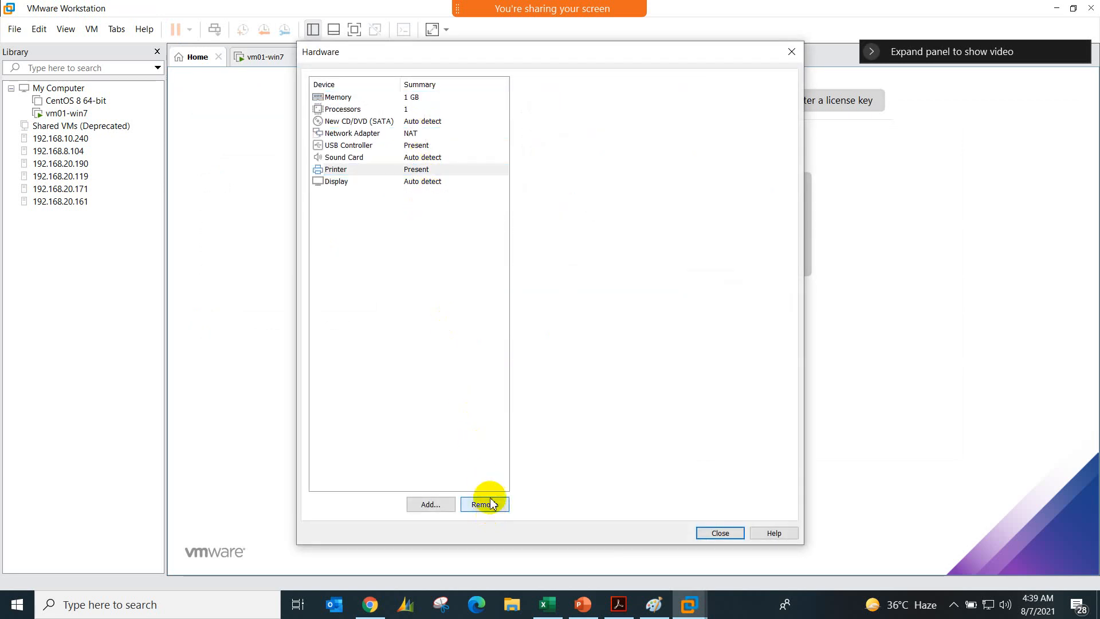
Step: Set the CD/DVD drive of vm02-win7 to use the ISO image Windows.7.SP1.Super.Lite.x86.v2.0 from the ISO Images folder
click(437, 122)
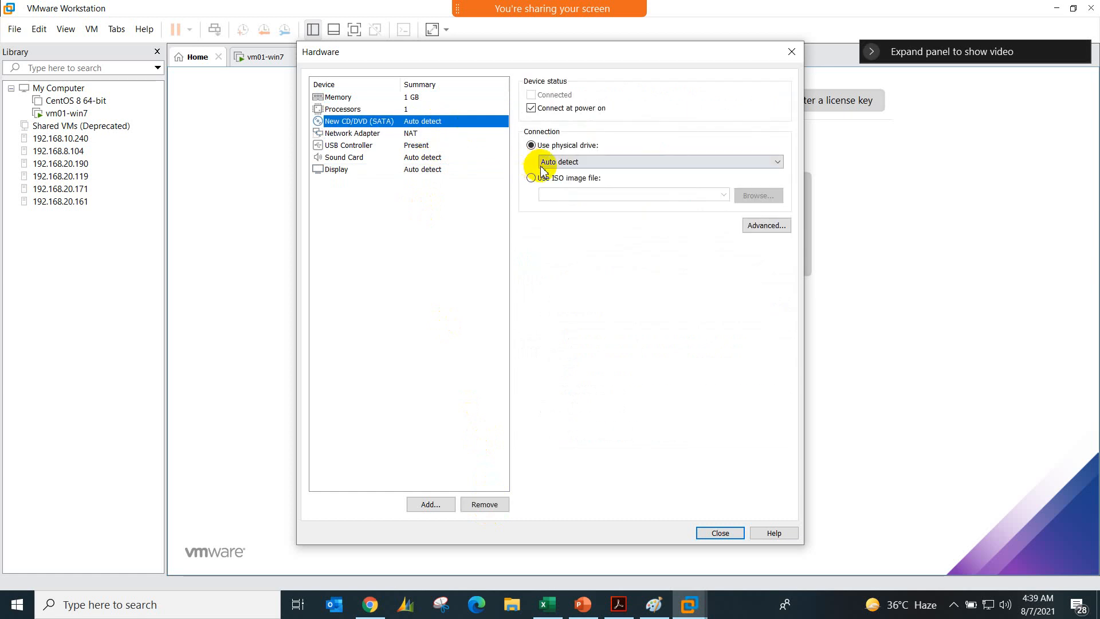
click(553, 178)
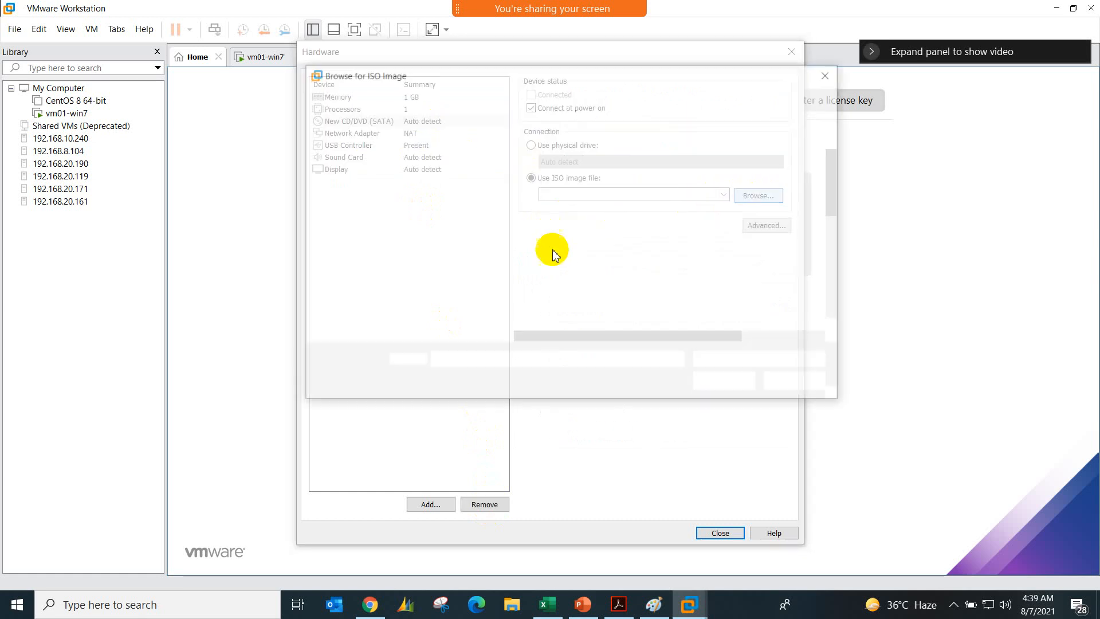
scroll(576, 286, down, 5)
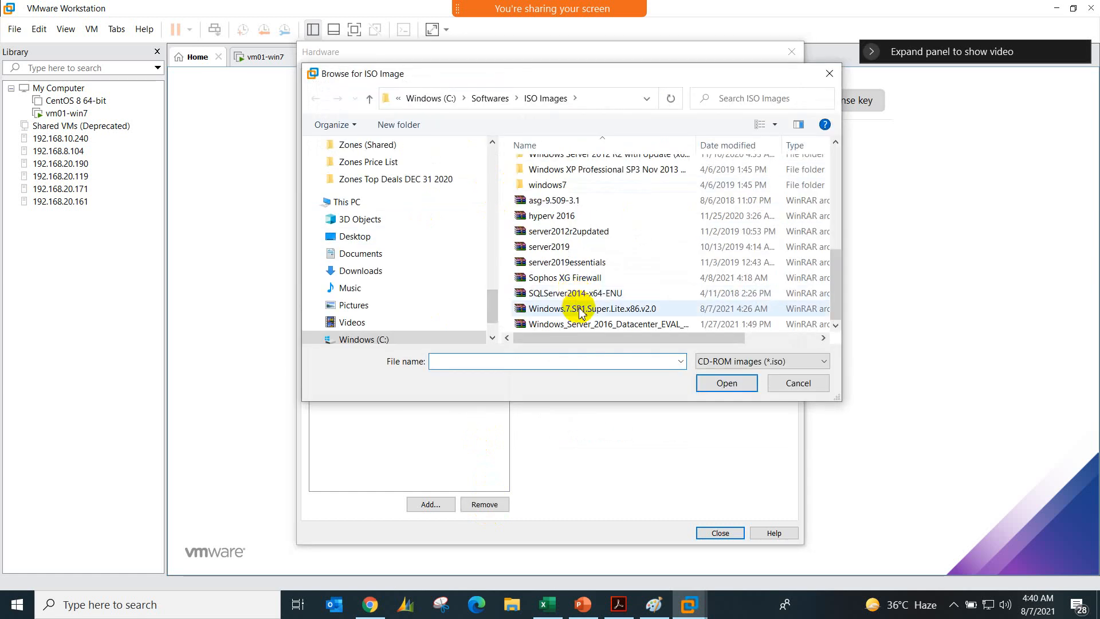
double_click(581, 309)
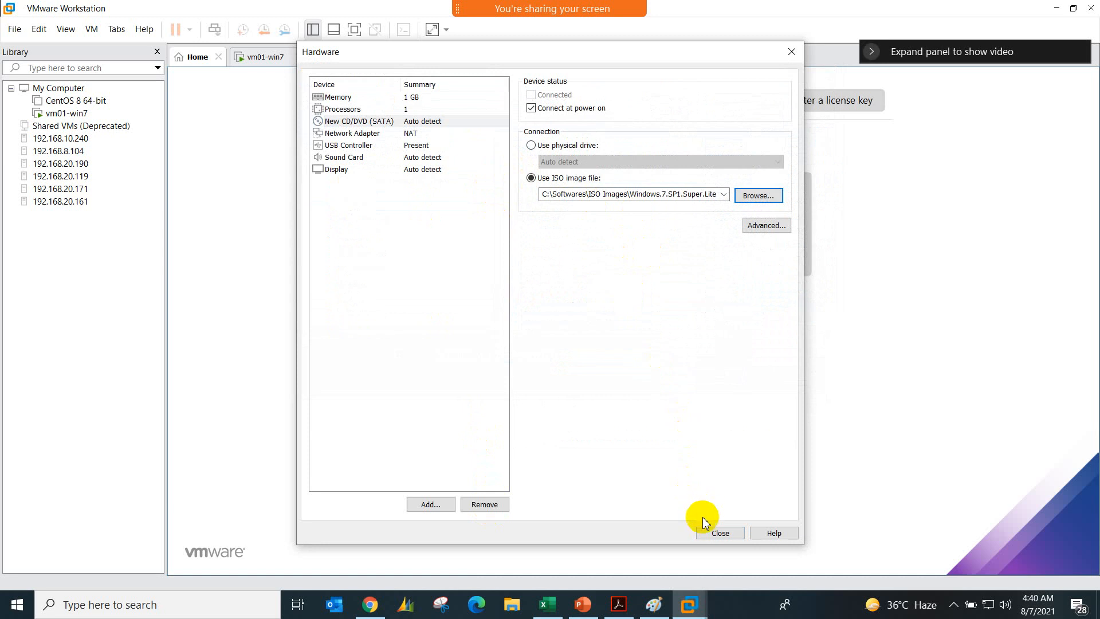
Step: Close the hardware settings, finish creating vm02-win7, and power it on
click(709, 530)
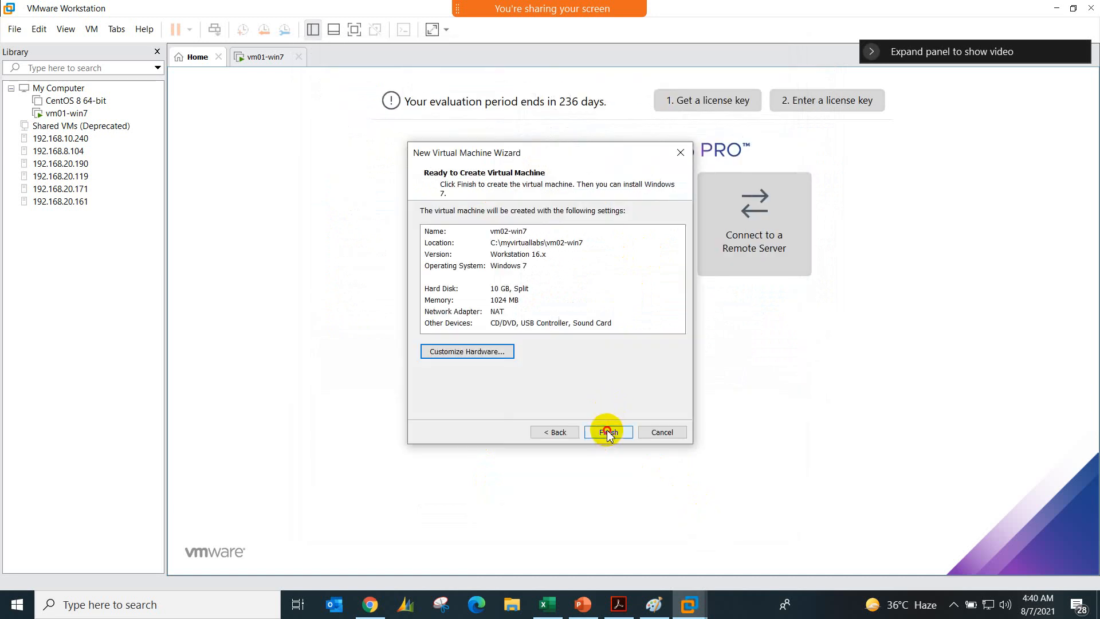
click(608, 433)
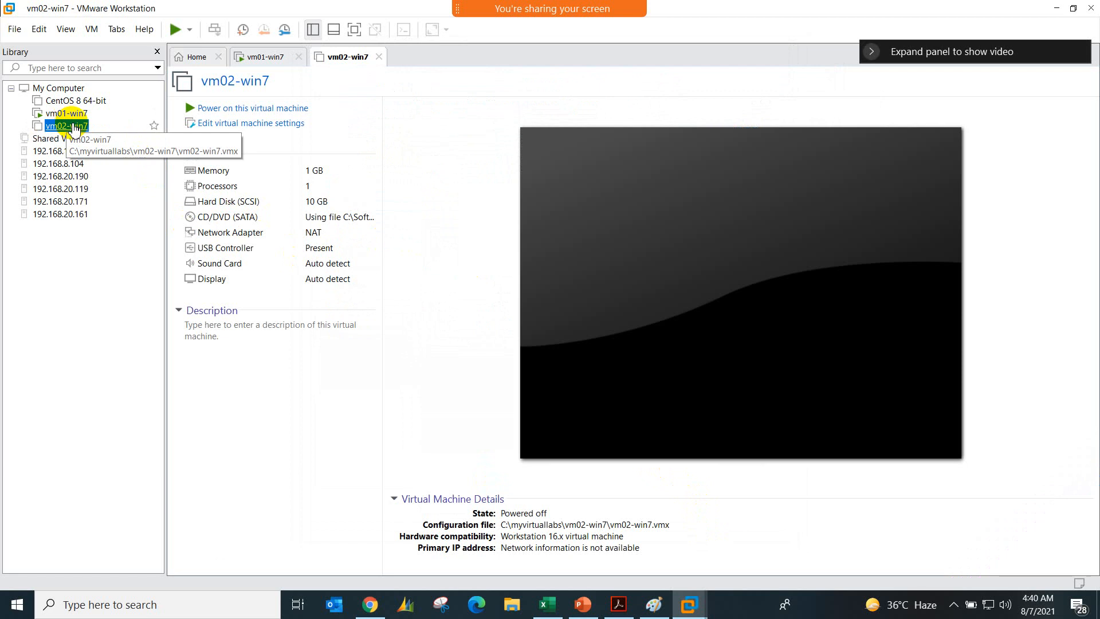
click(255, 109)
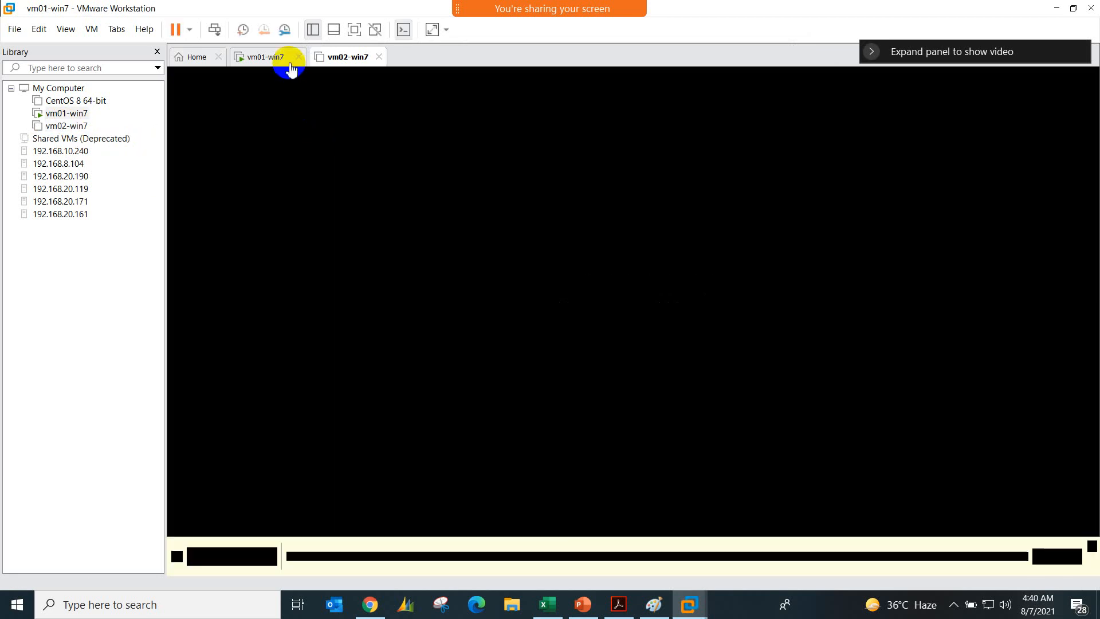
Step: Return to vm01-win7, choose to install the unverified driver software anyway, and acknowledge the VSock driver notice
click(285, 61)
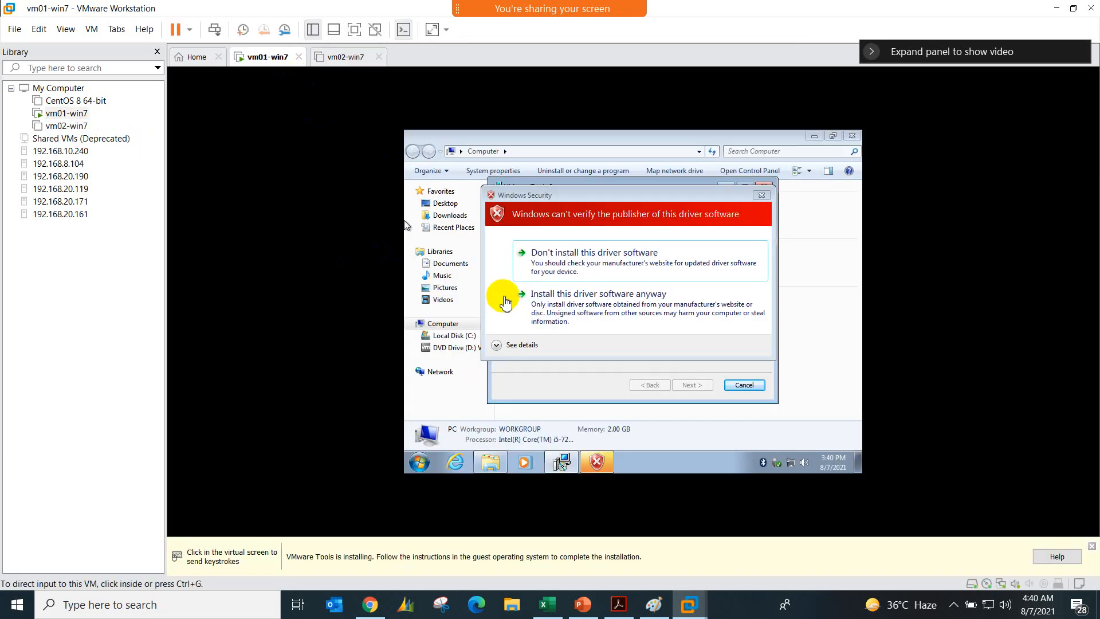
click(628, 314)
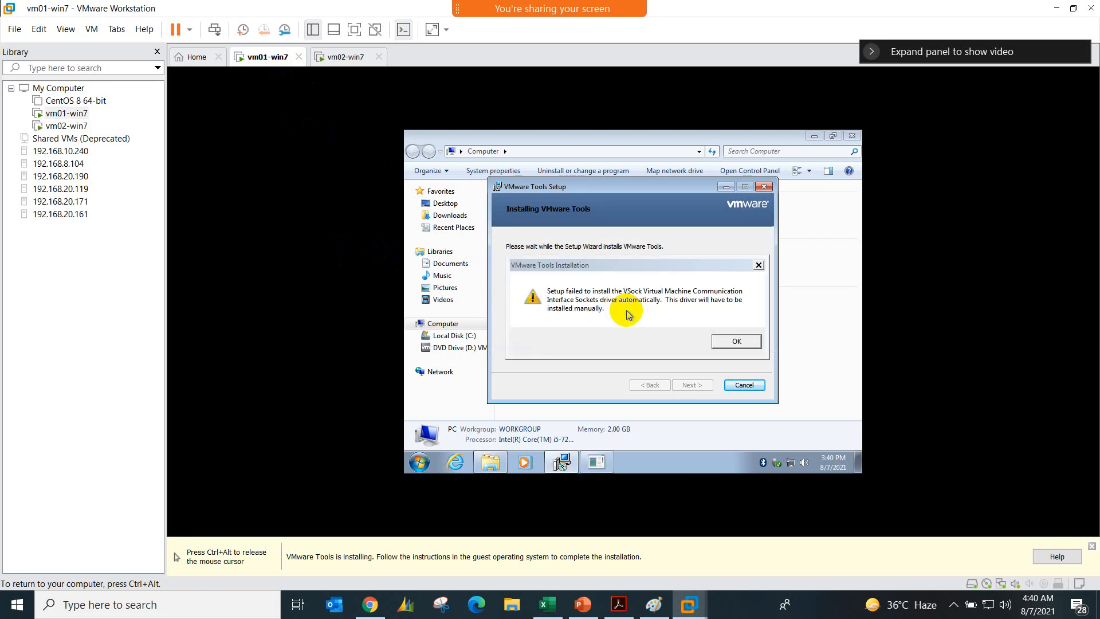
click(733, 340)
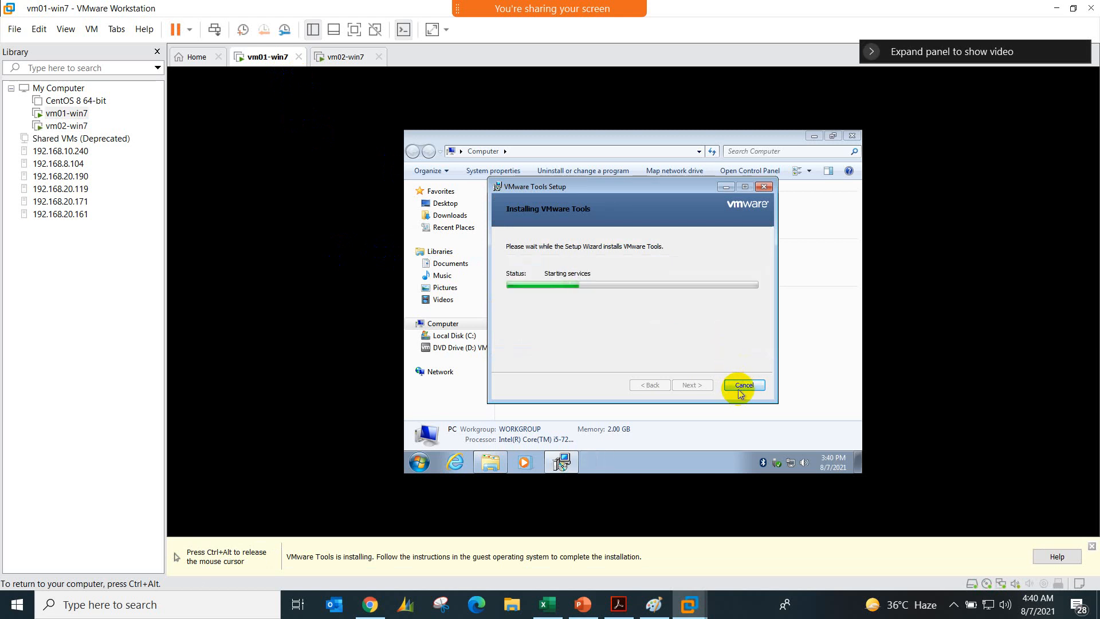
Step: Cancel the VMware Tools installation in vm01-win7, exit the setup wizard, and close the Computer window
click(738, 385)
click(599, 311)
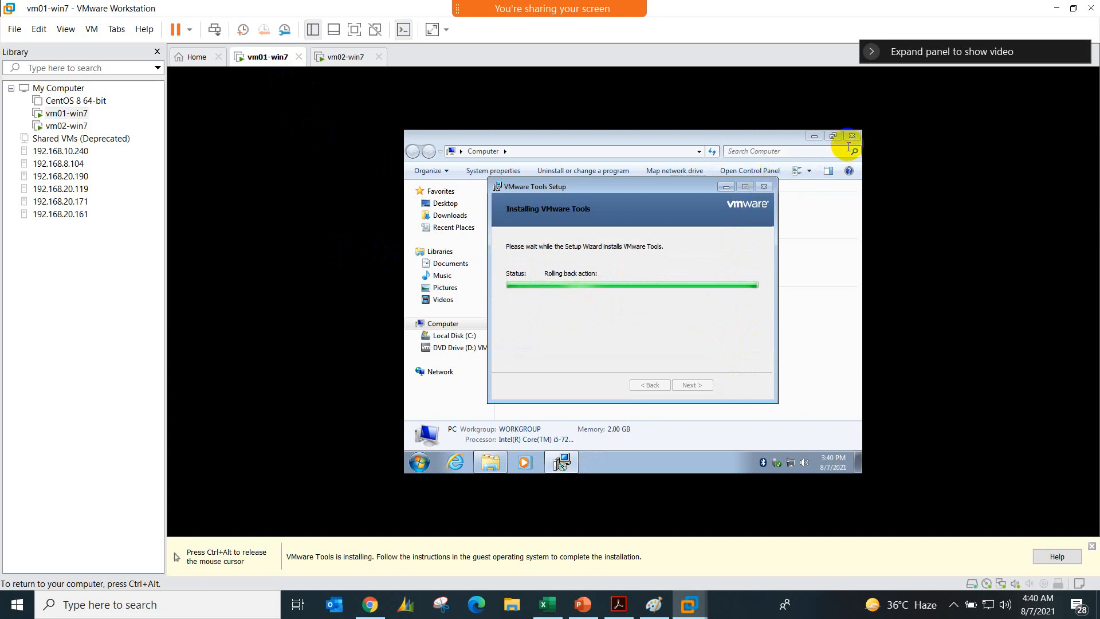
click(762, 188)
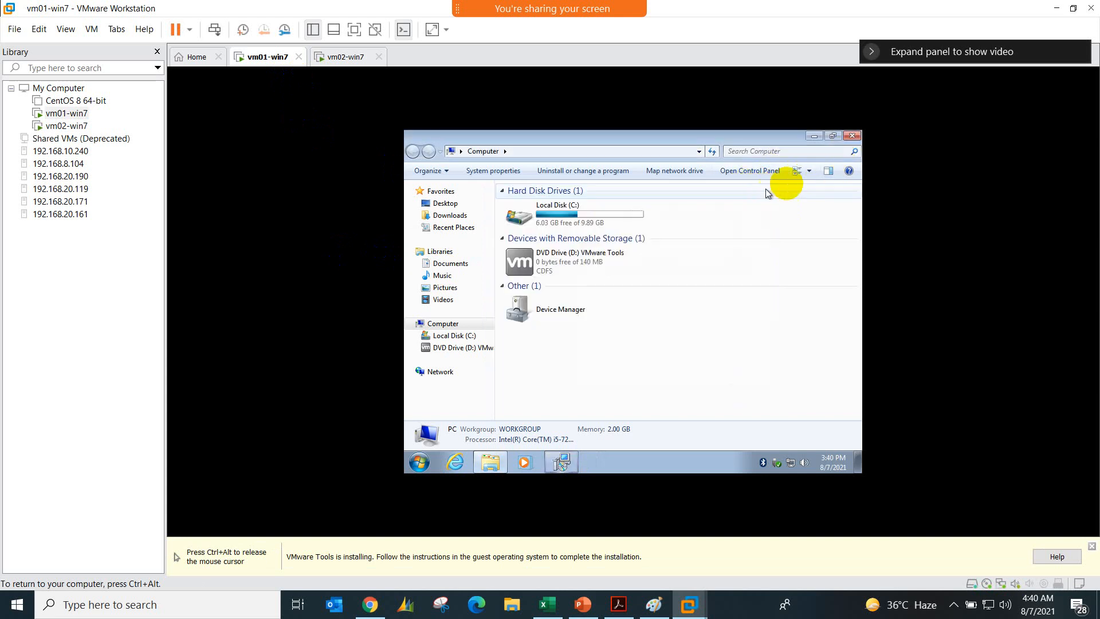
click(851, 156)
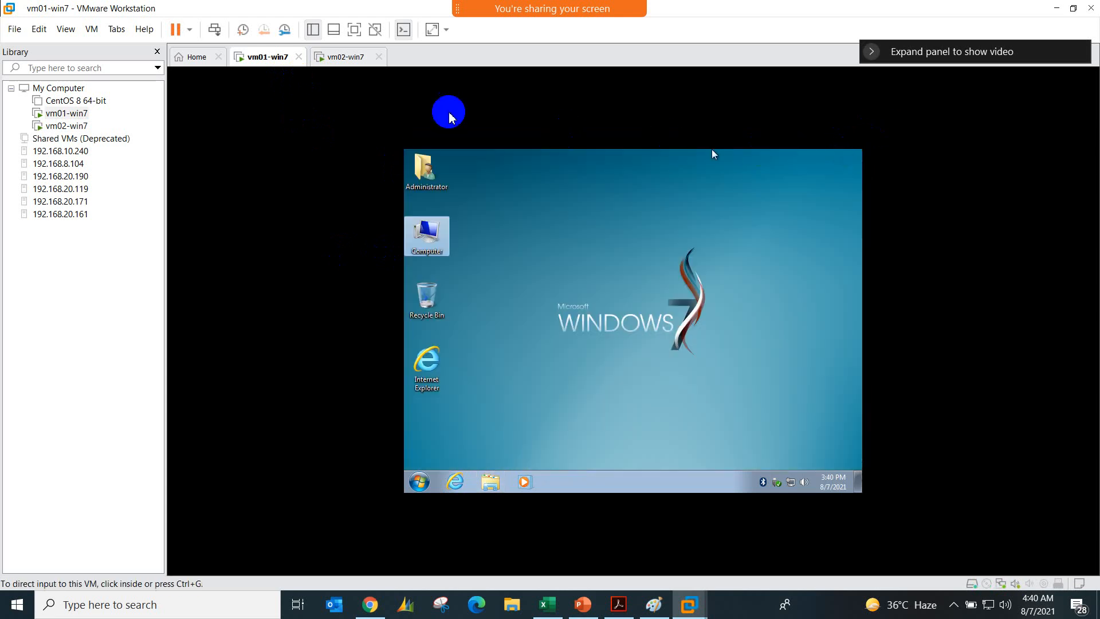
Step: Check the startup progress of vm02-win7, and review the step list in Paint and the topics slide in PowerPoint
click(350, 60)
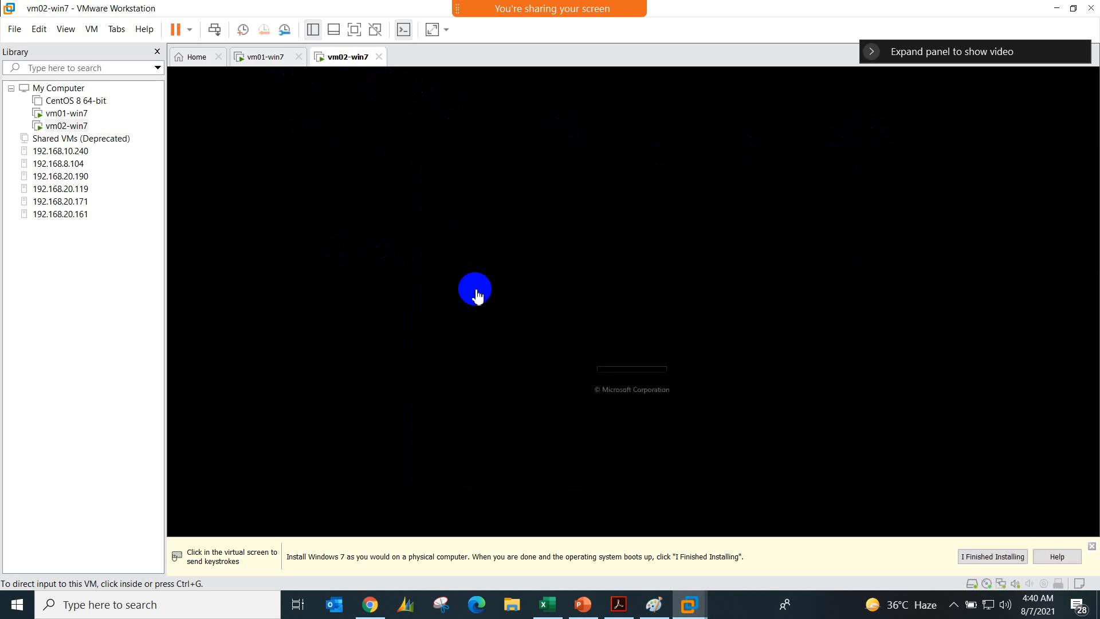
click(262, 64)
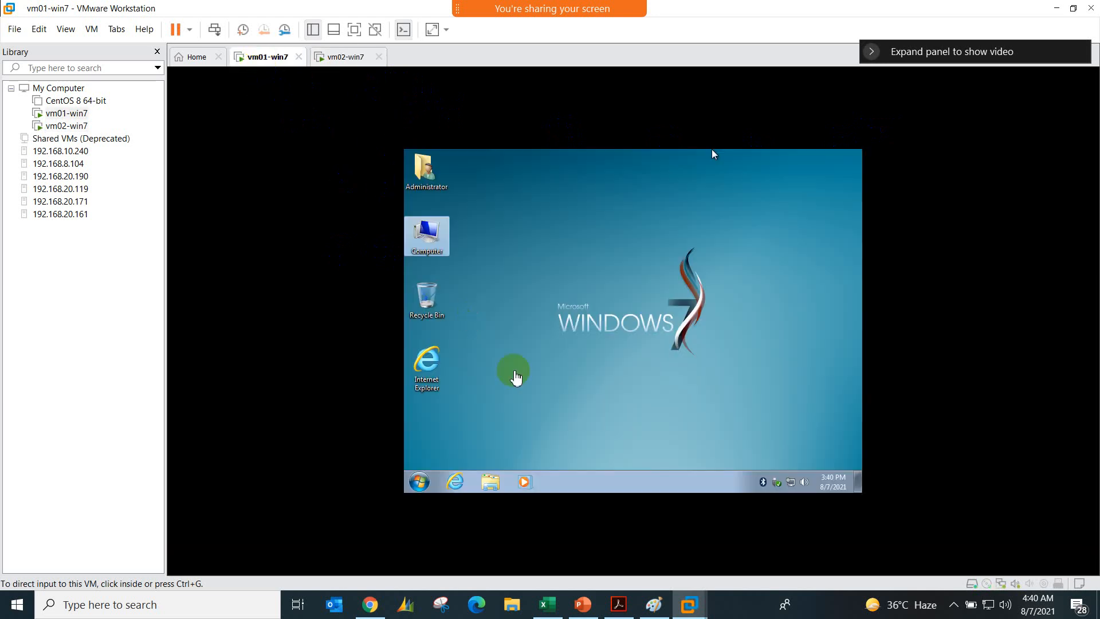
click(654, 604)
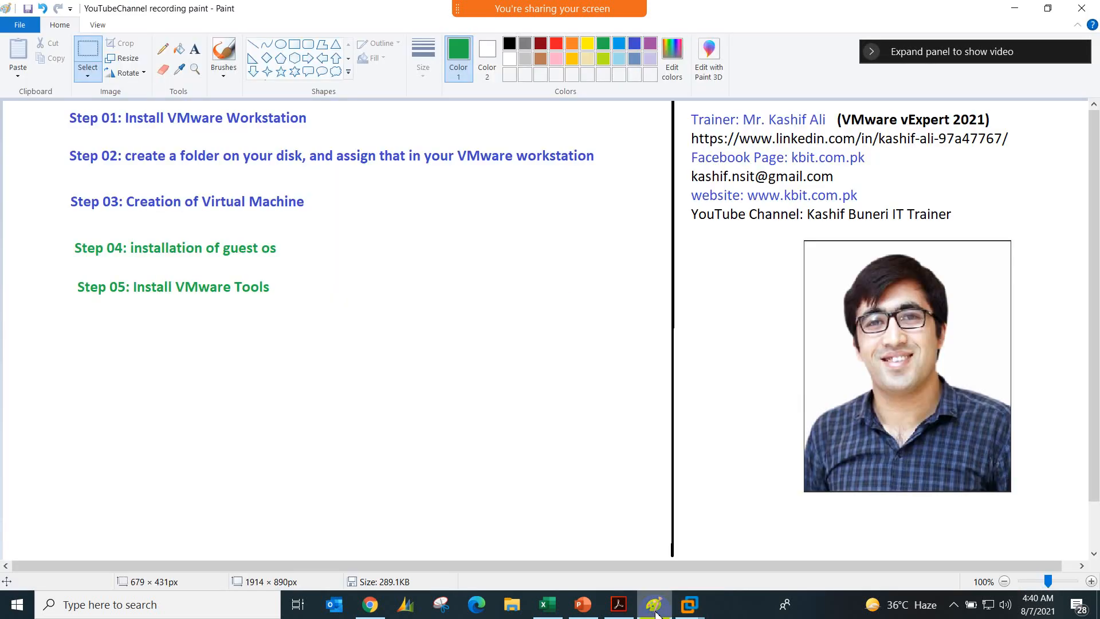
click(294, 45)
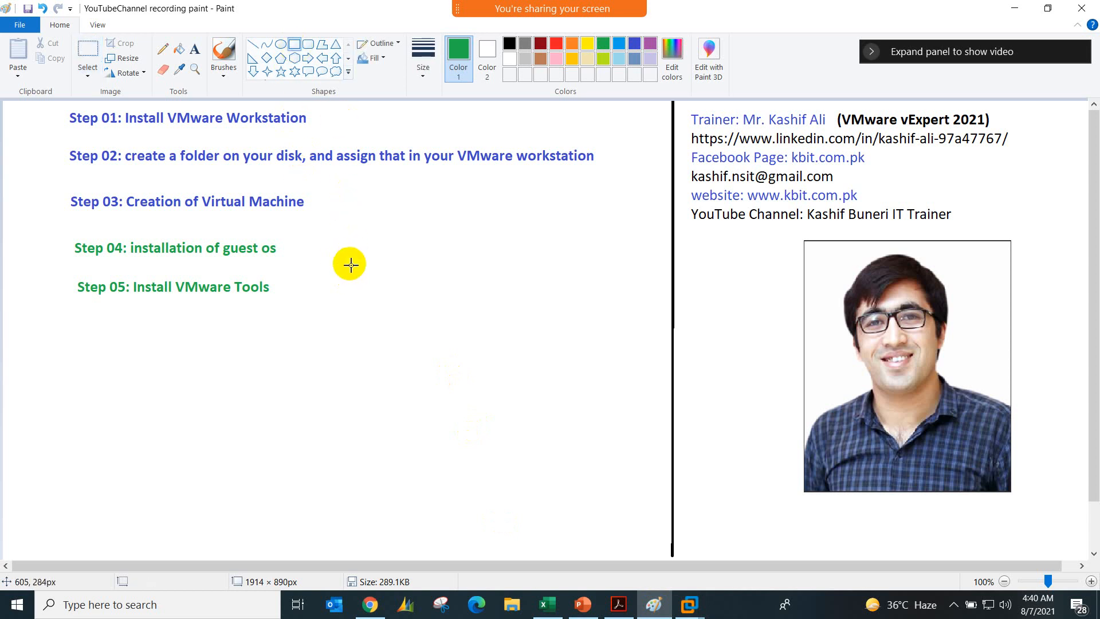
click(582, 604)
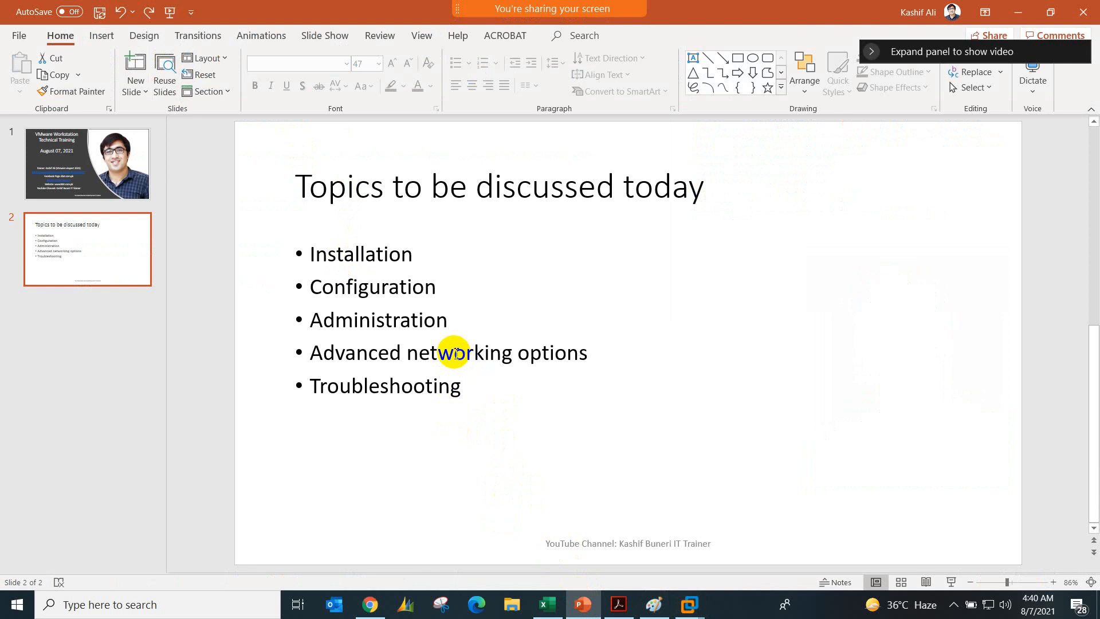
click(1019, 11)
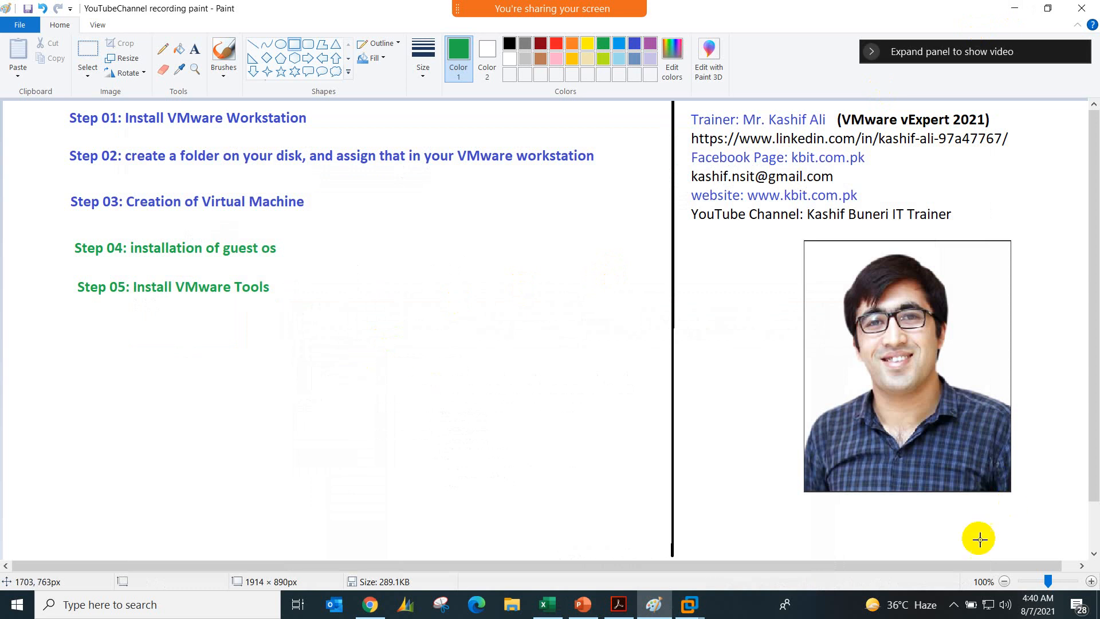
click(953, 605)
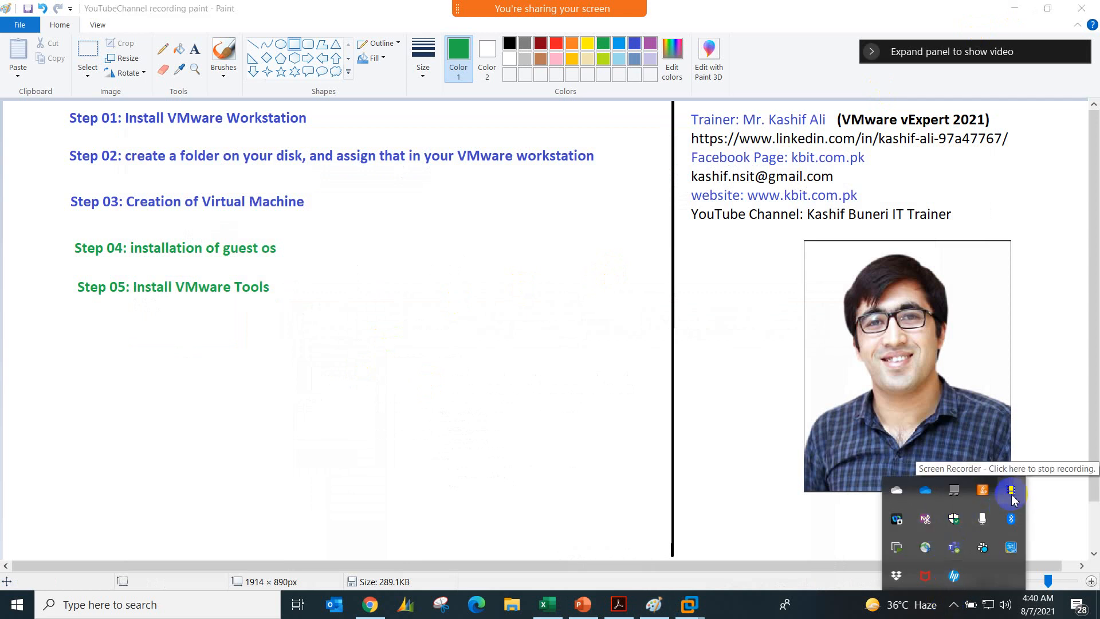
click(1011, 491)
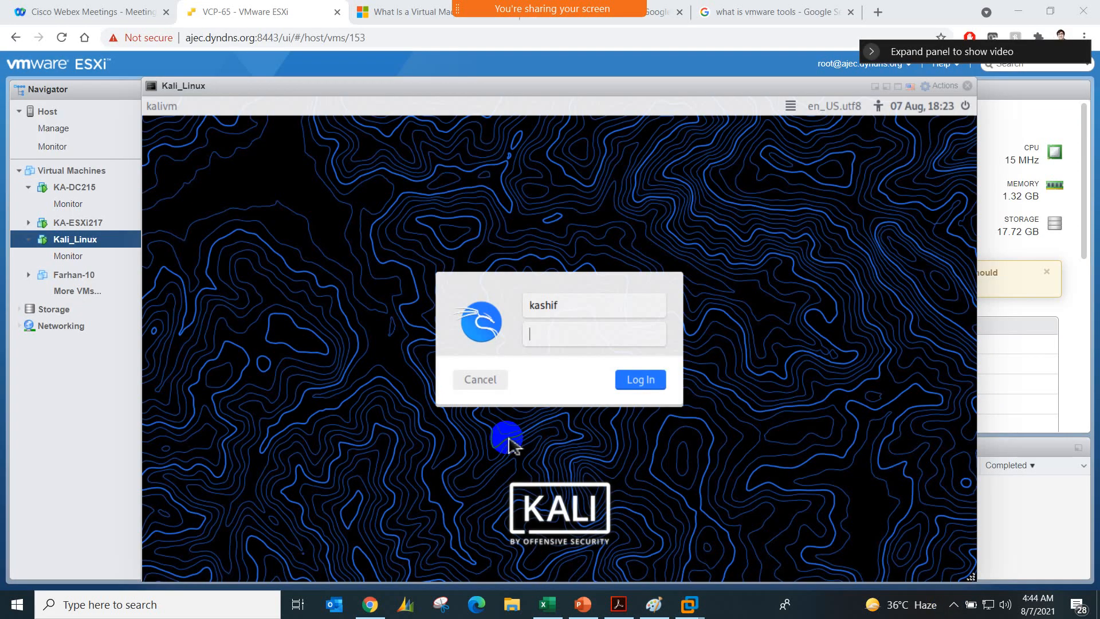
Step: Switch to Paint, draw a black rectangle about 188 × 58 px below the step list, and label it "hardware"
mouse_move(665, 608)
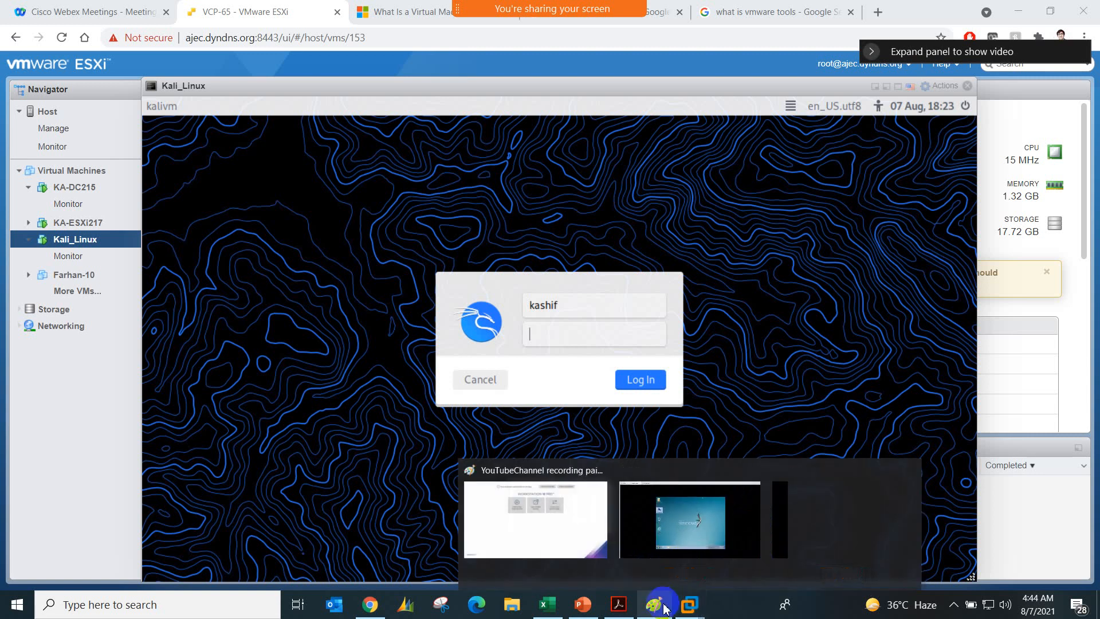
click(626, 519)
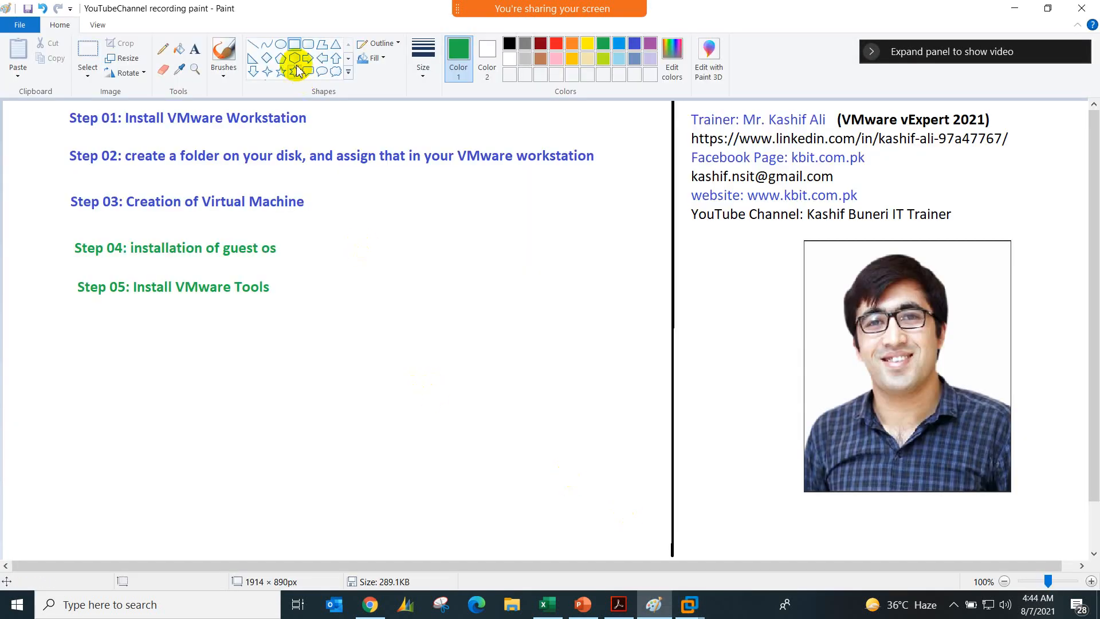
drag(437, 376, 545, 409)
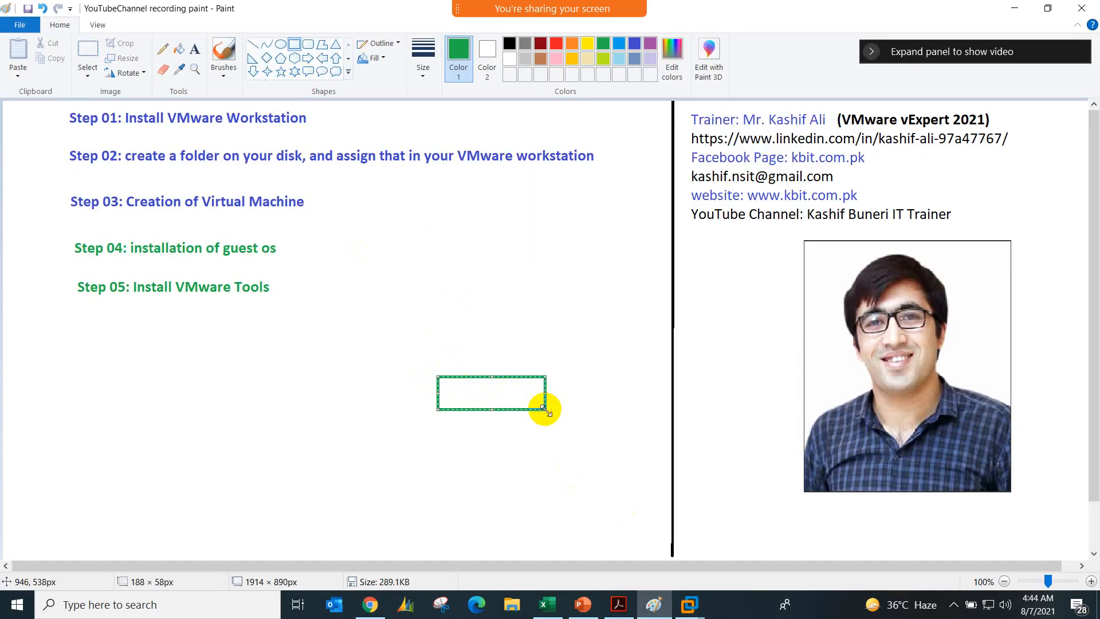
click(195, 48)
click(451, 386)
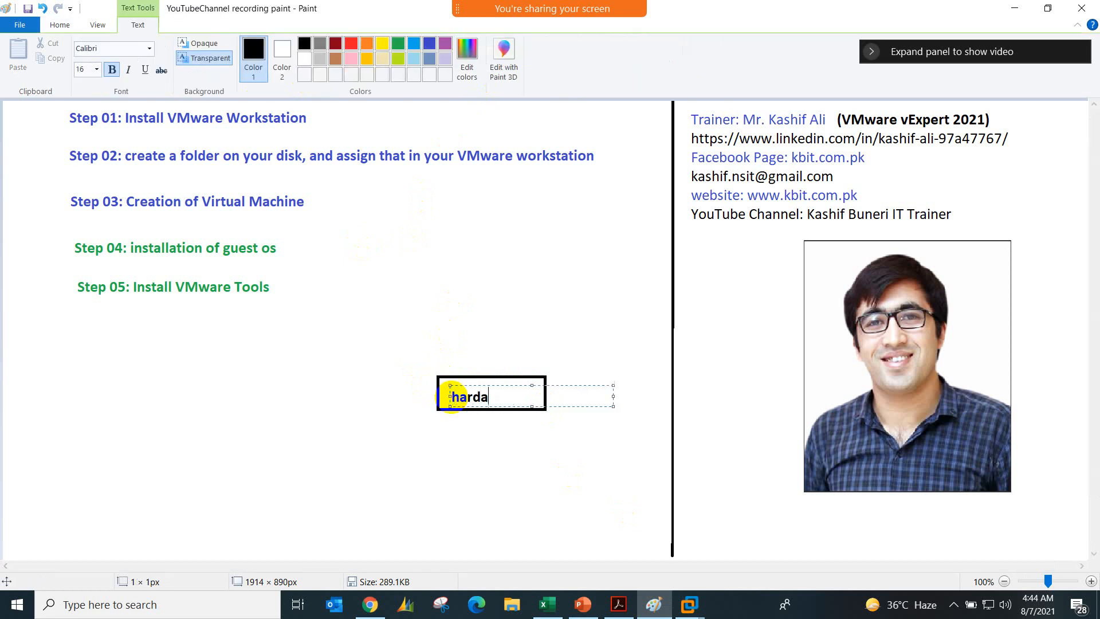
click(452, 425)
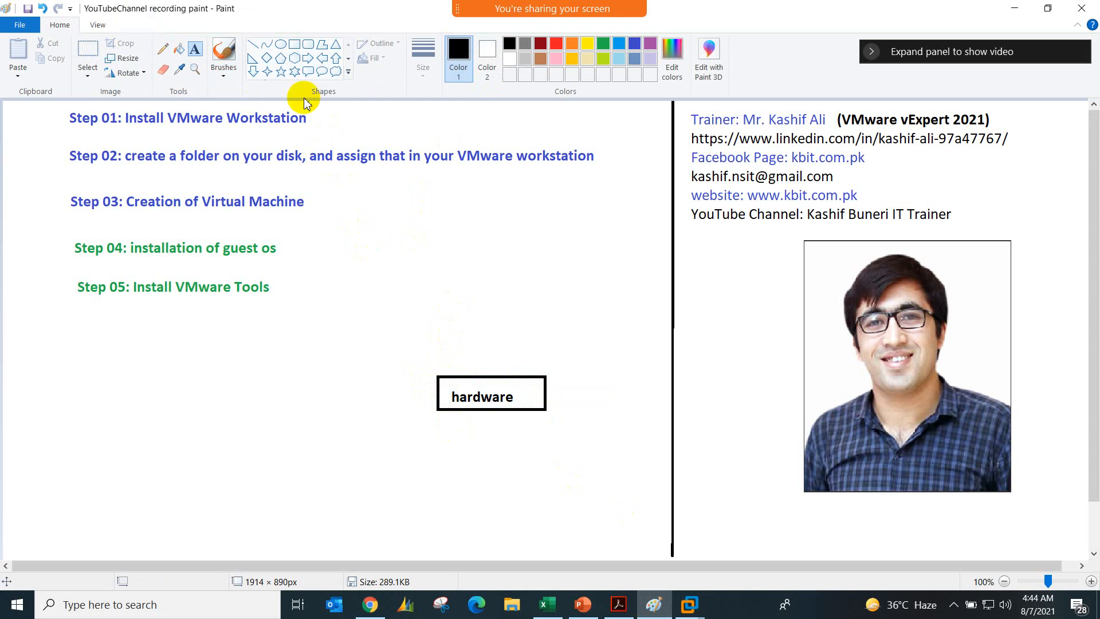
Step: Draw a rectangle about 188 × 78 px directly above the hardware box and label it "windows 10"
click(294, 44)
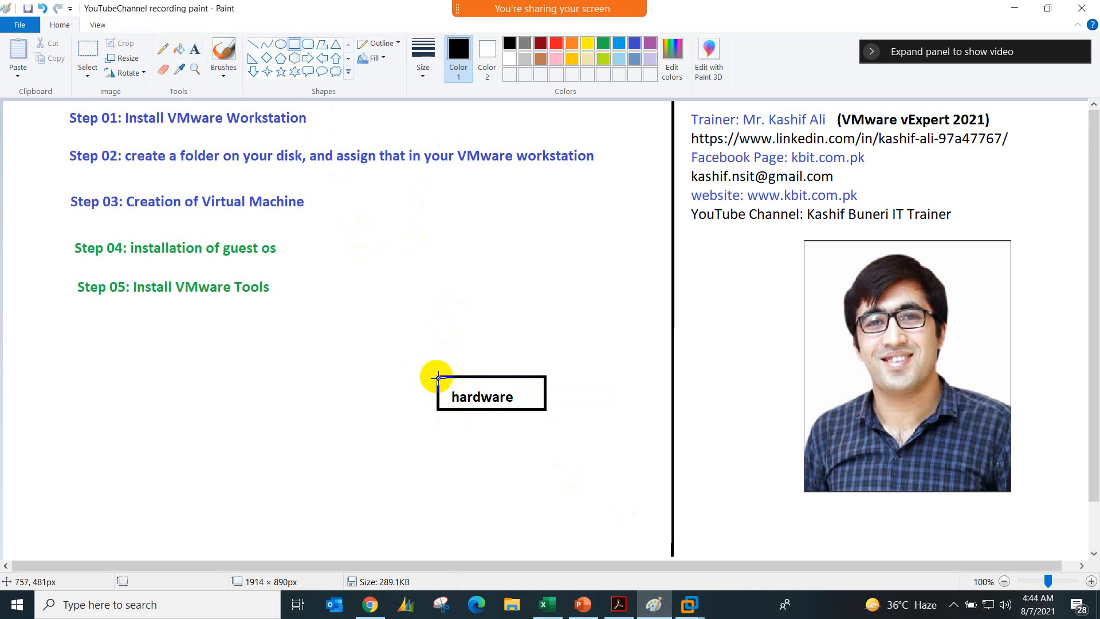
drag(438, 377, 544, 333)
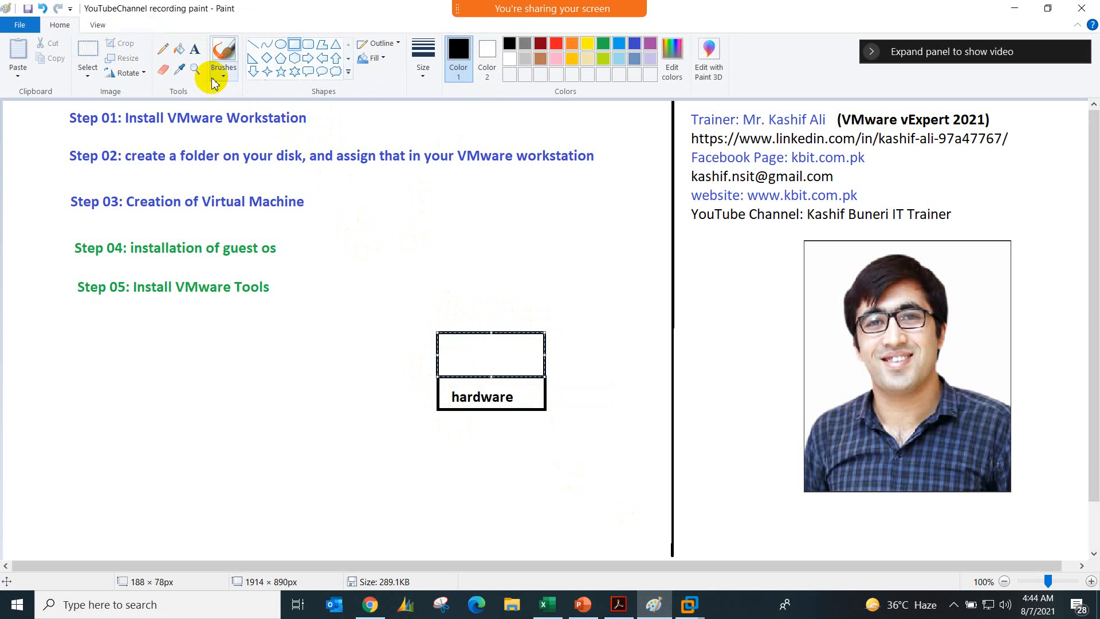
click(199, 55)
click(444, 347)
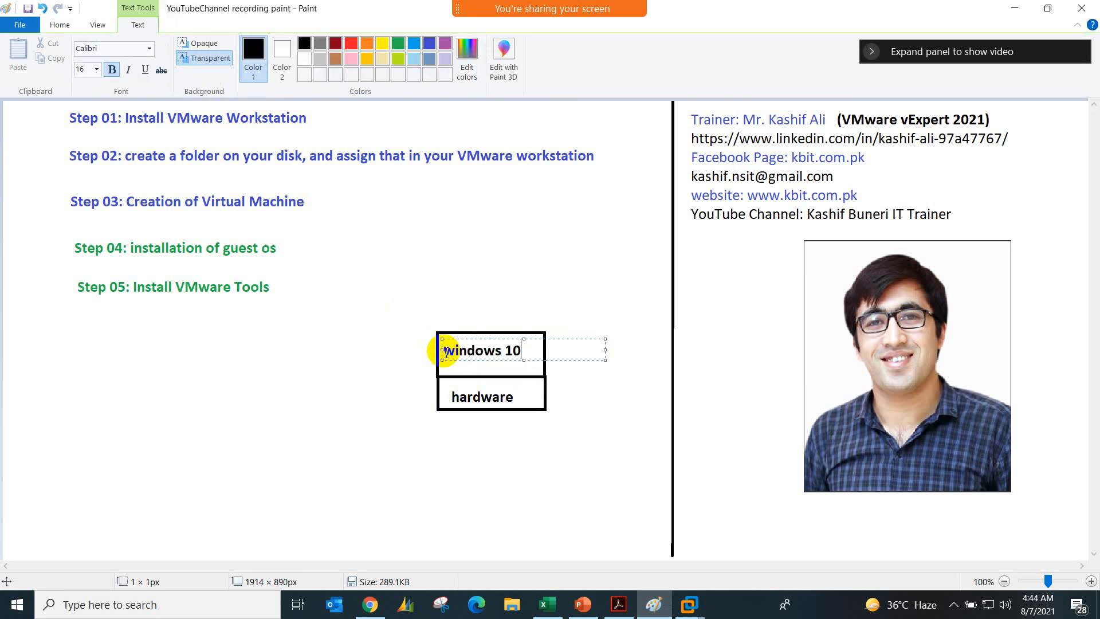
click(400, 358)
Step: Draw a rectangle about 187 × 76 px directly above the windows 10 box and place the label "VMware workstation" inside it
click(297, 49)
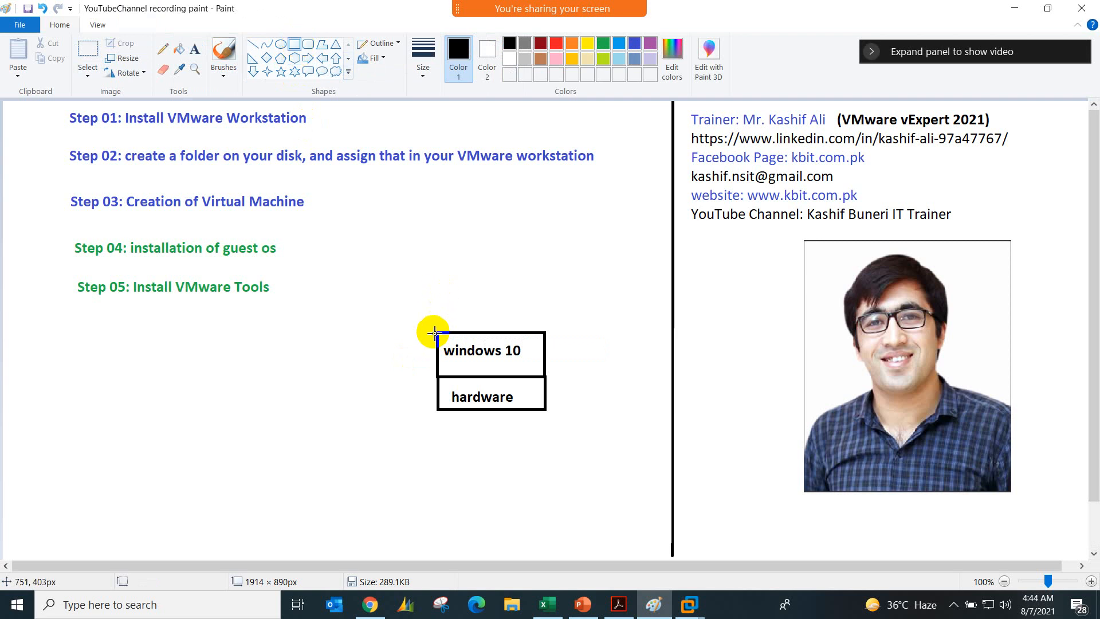
drag(438, 332, 545, 289)
click(196, 51)
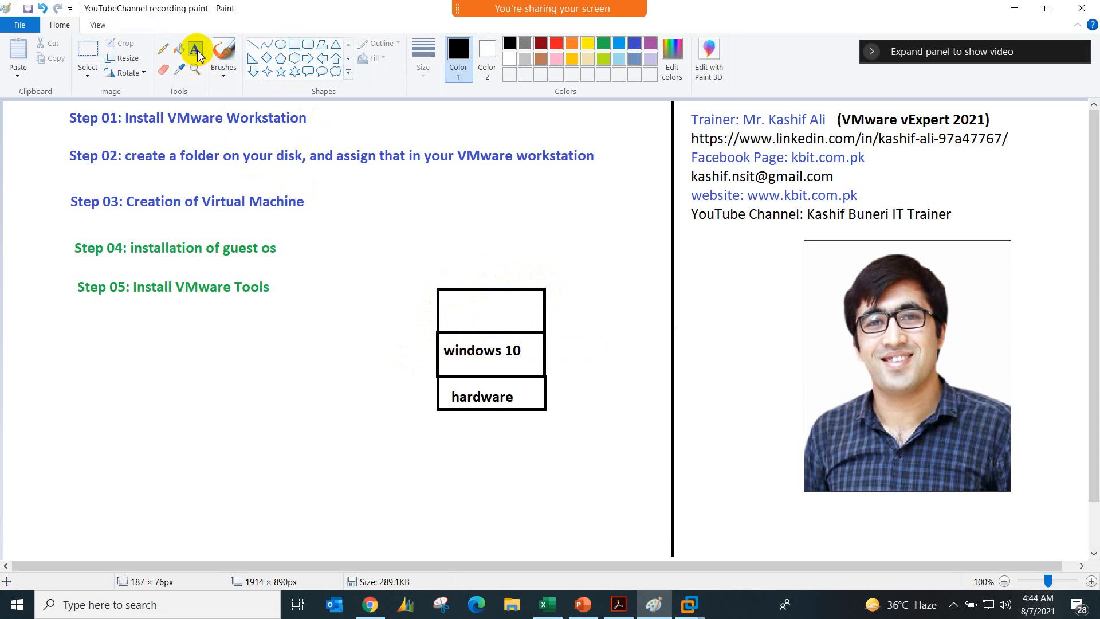
click(442, 298)
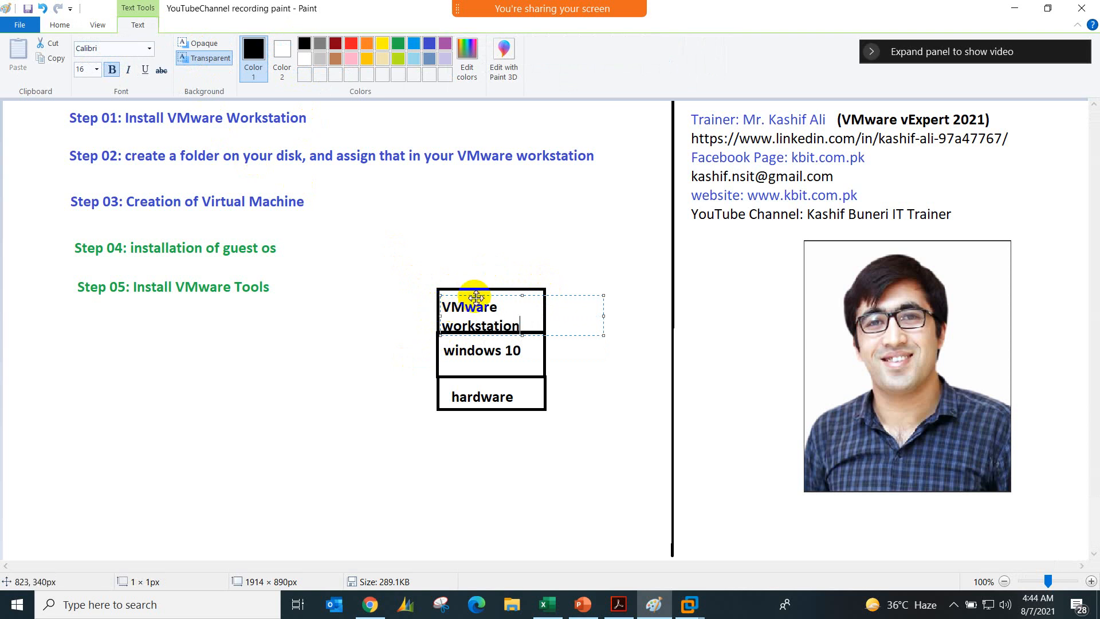
drag(476, 296, 484, 292)
click(386, 325)
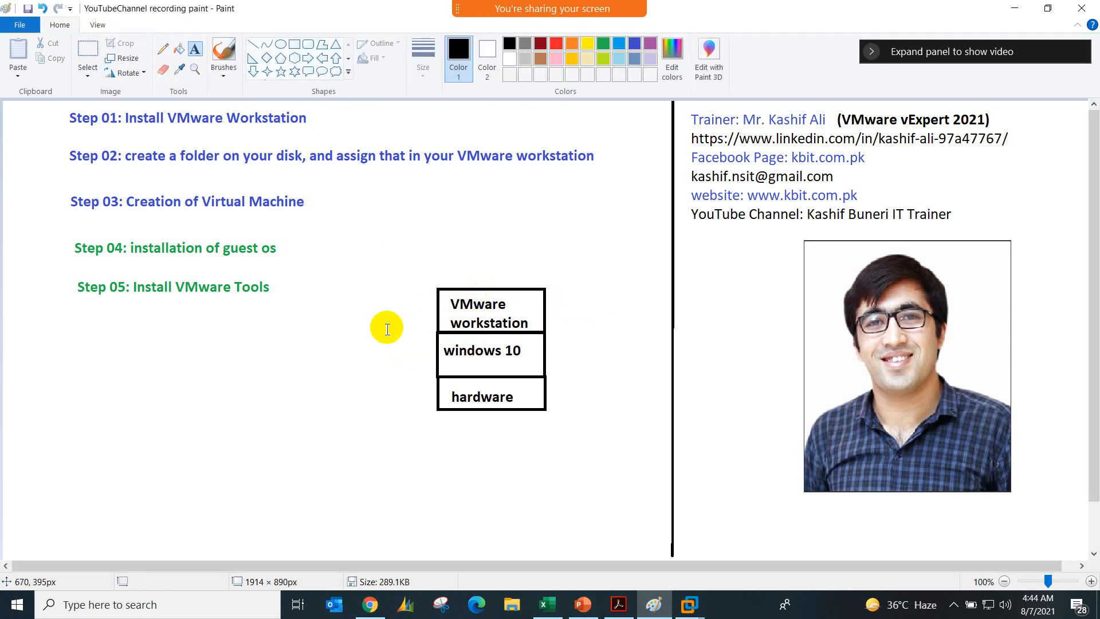
Step: Copy the stack of three labelled boxes and place the duplicate below the Step 05 line
click(294, 44)
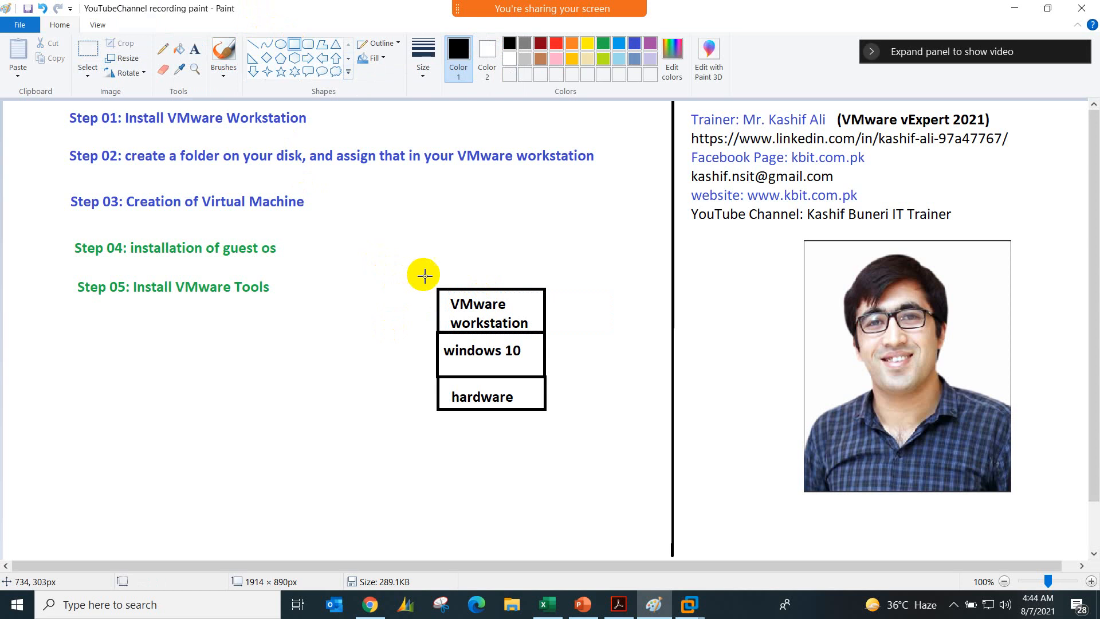
click(87, 48)
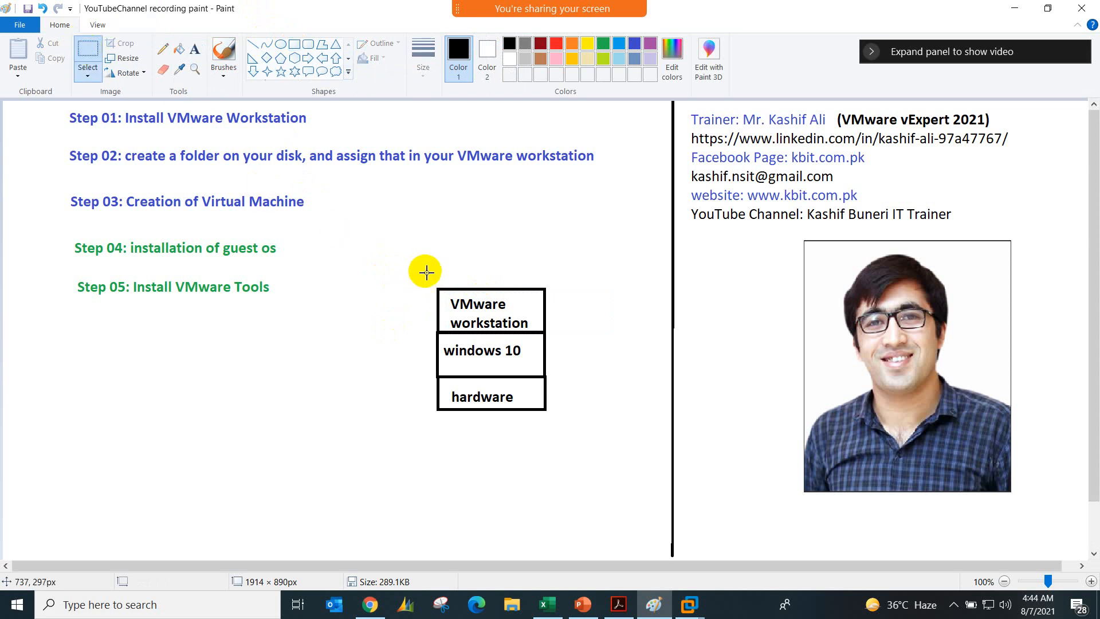
drag(434, 284, 550, 412)
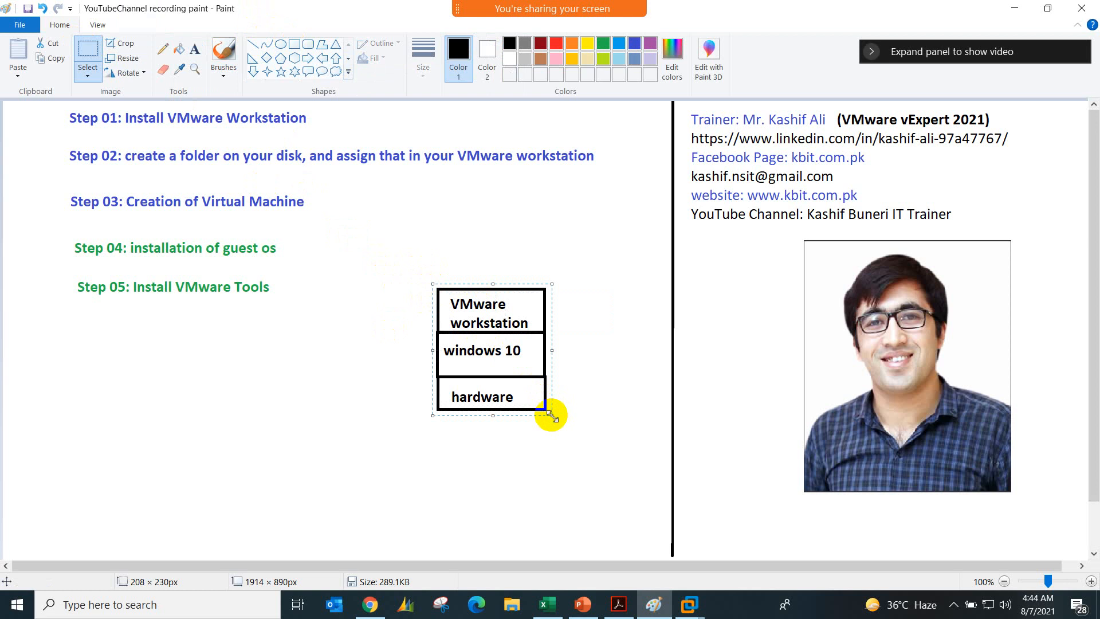
key(ctrl+c)
key(ctrl+v)
drag(70, 159, 180, 420)
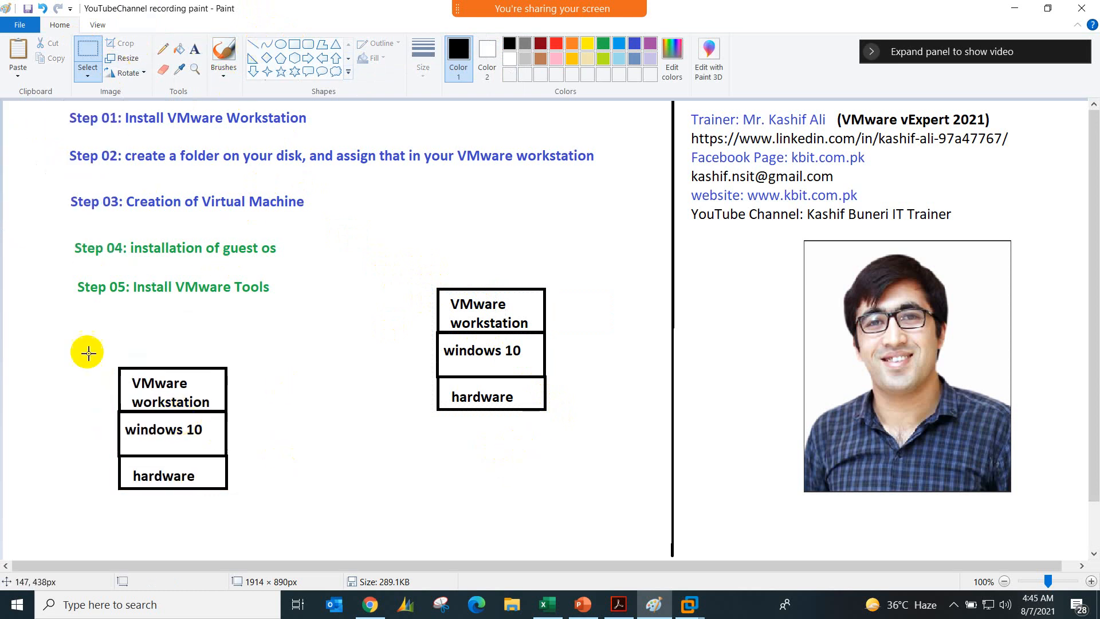
Step: Replace the "windows 10" label in the copied stack with "Kali Linux OS"
drag(124, 419, 205, 443)
key(Delete)
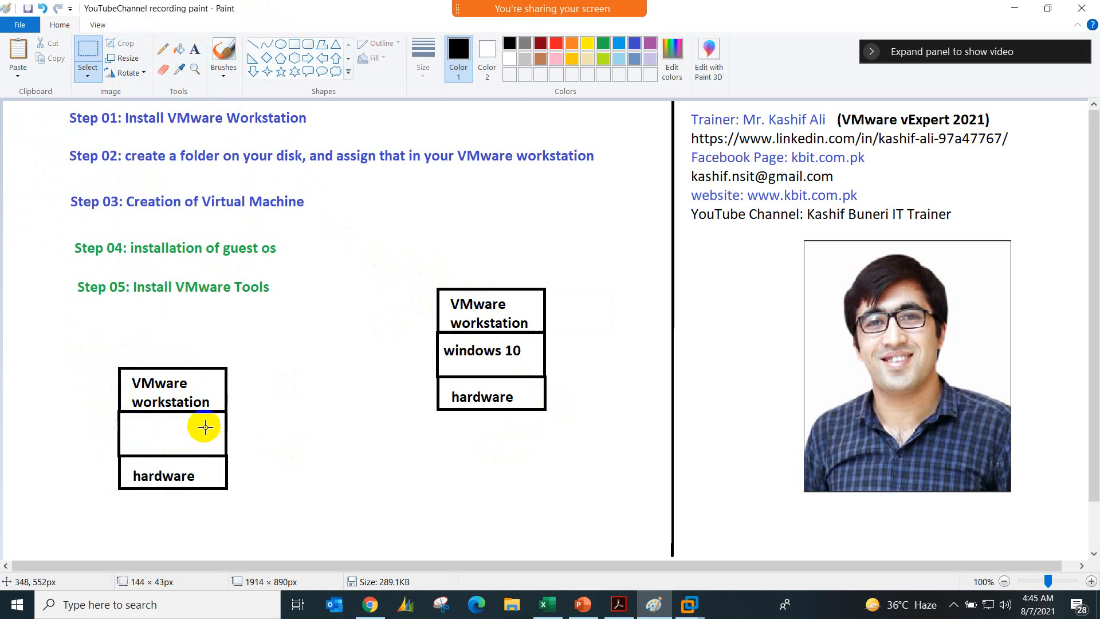
click(294, 44)
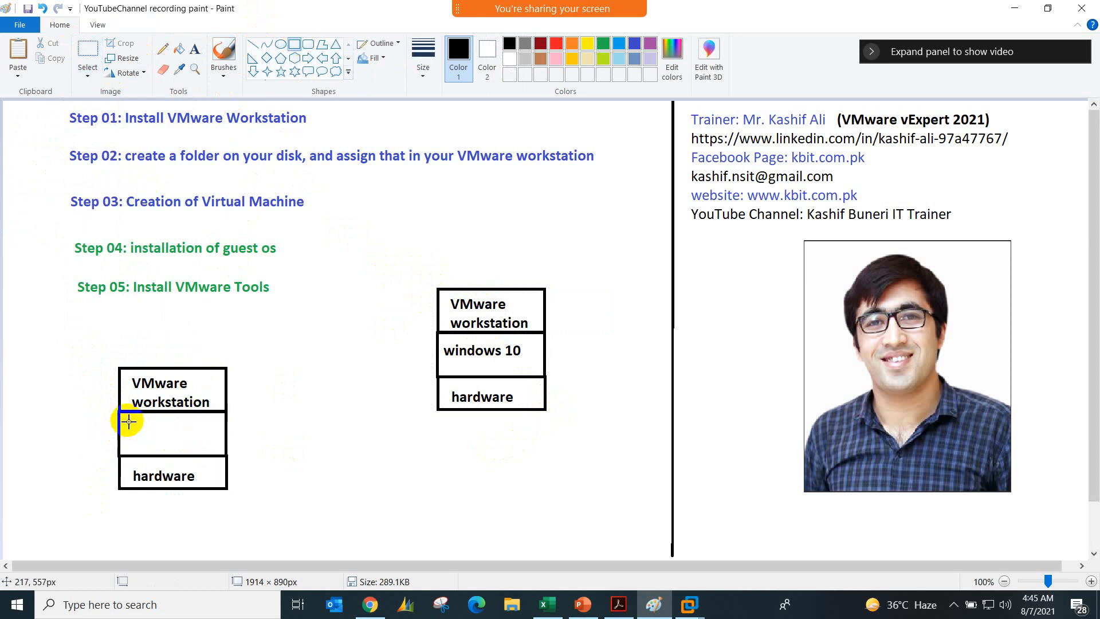
click(195, 50)
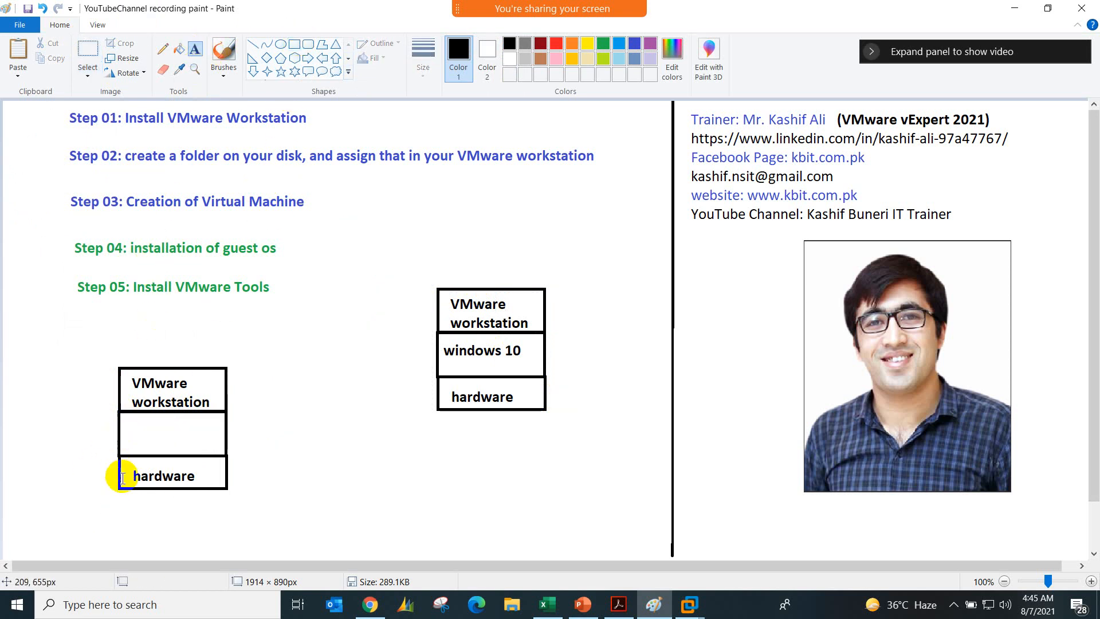
click(127, 413)
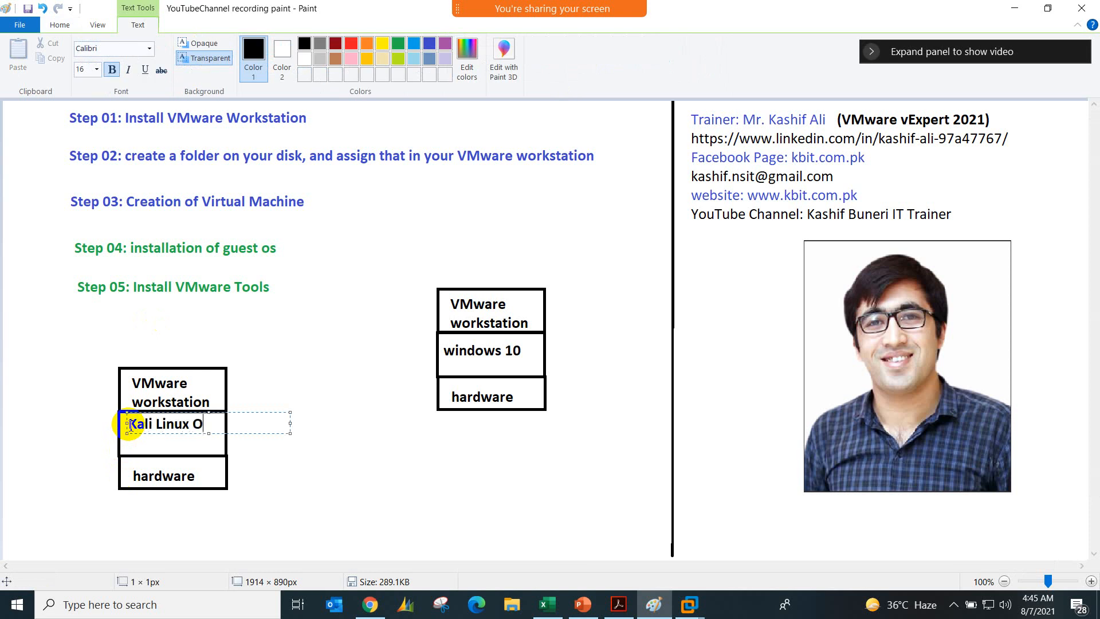
click(255, 455)
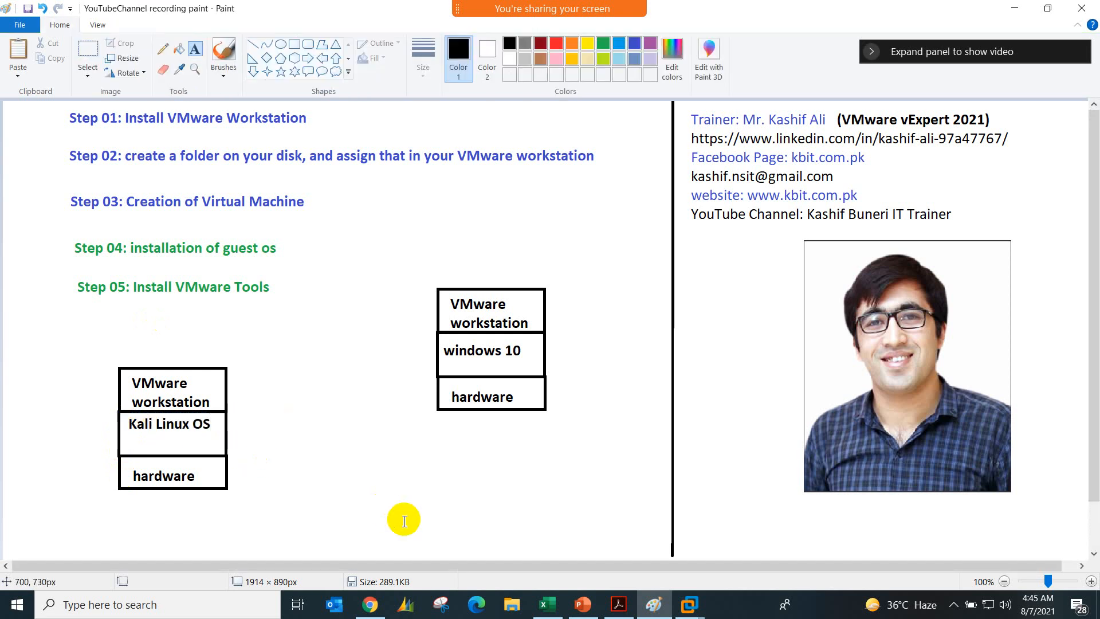
Step: Switch to the Kali_Linux console in Chrome, enter the account password, and log in
click(370, 605)
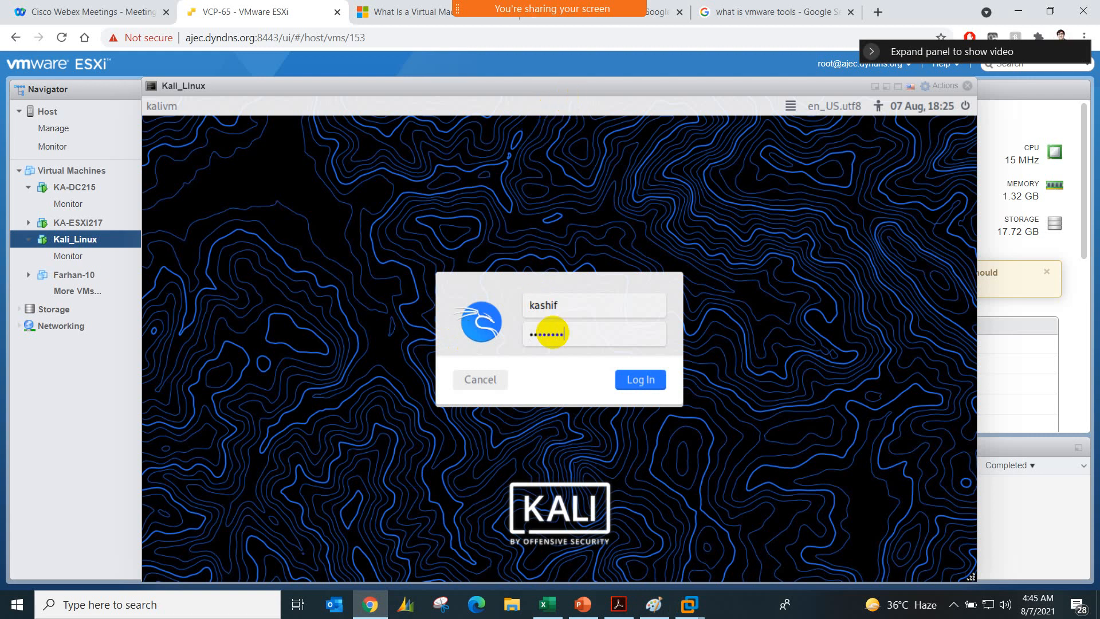
key(Return)
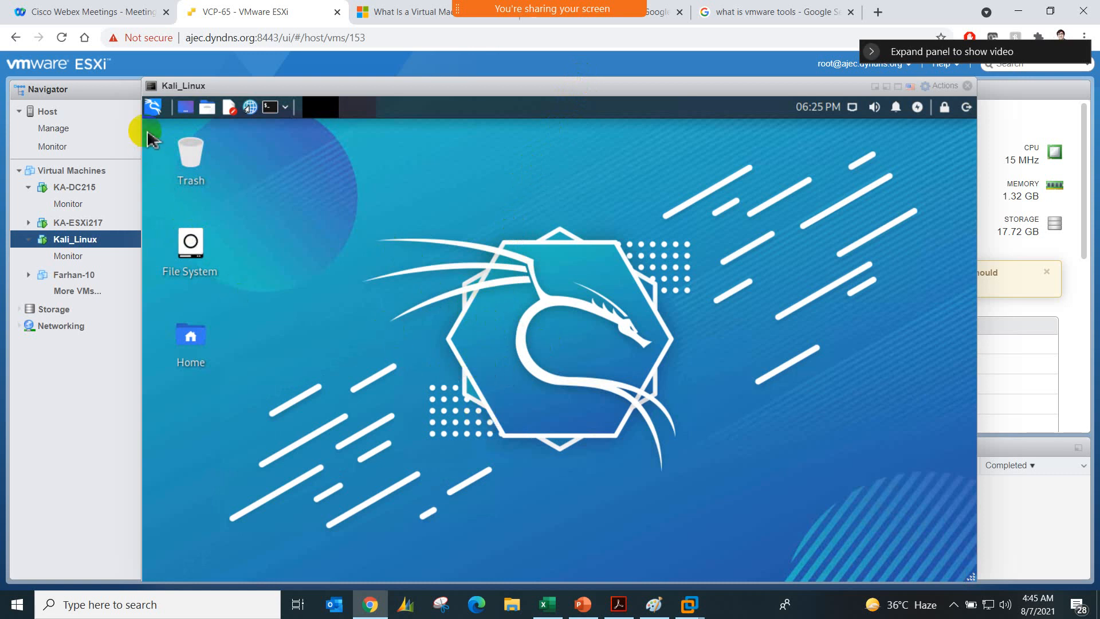
Step: Search the Kali Linux applications for "fir" and launch Firefox ESR
click(150, 109)
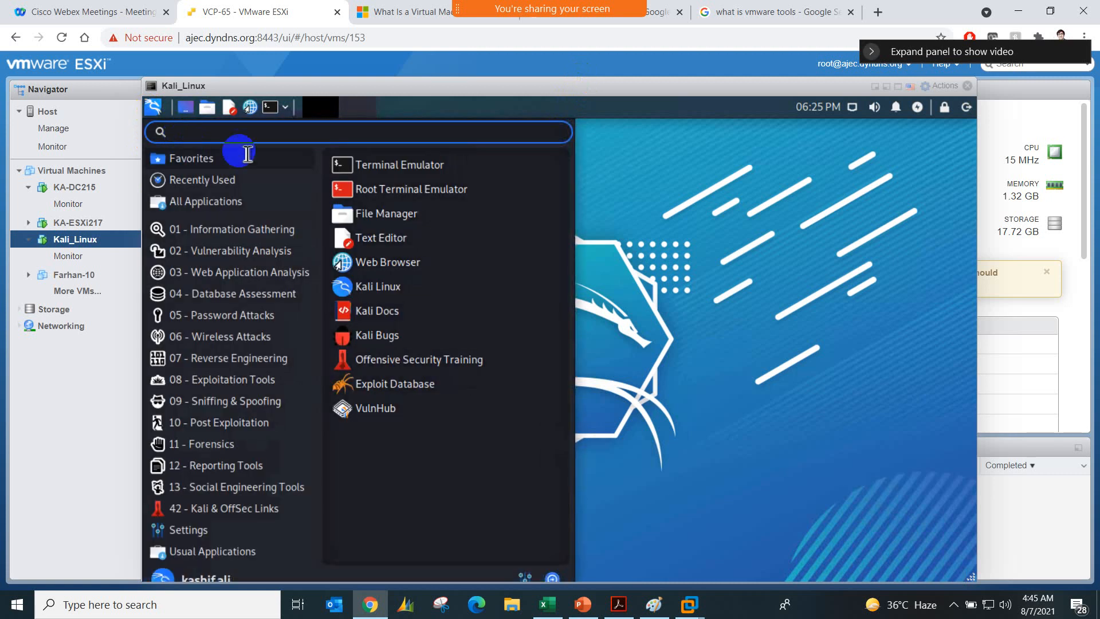
text(V)
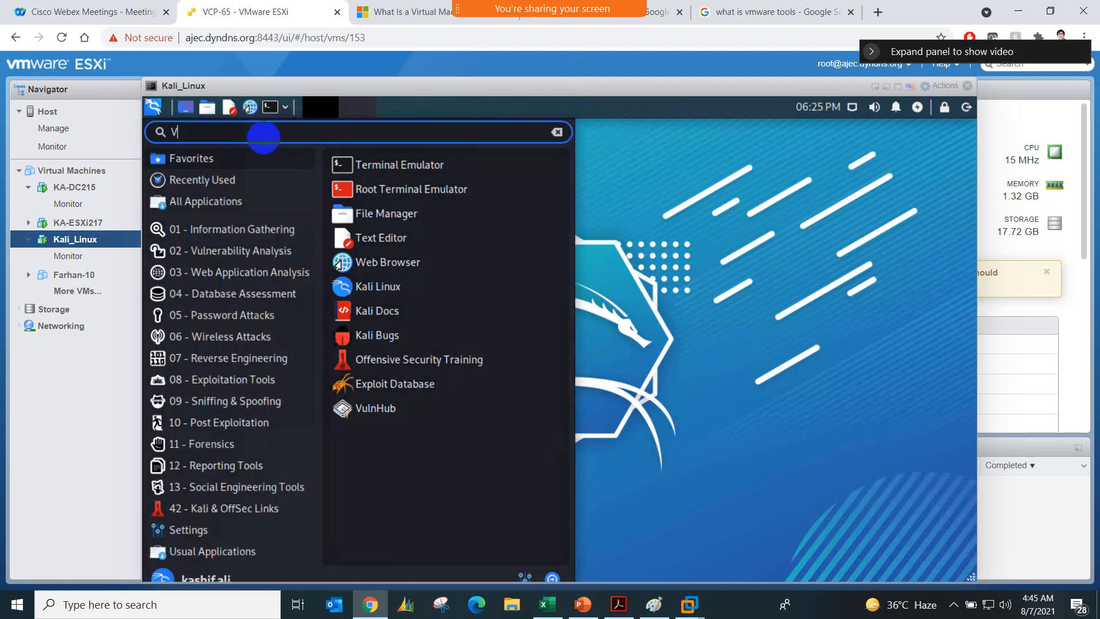
text(Mware)
key(BackSpace)
key(BackSpace)
key(BackSpace)
key(BackSpace)
key(BackSpace)
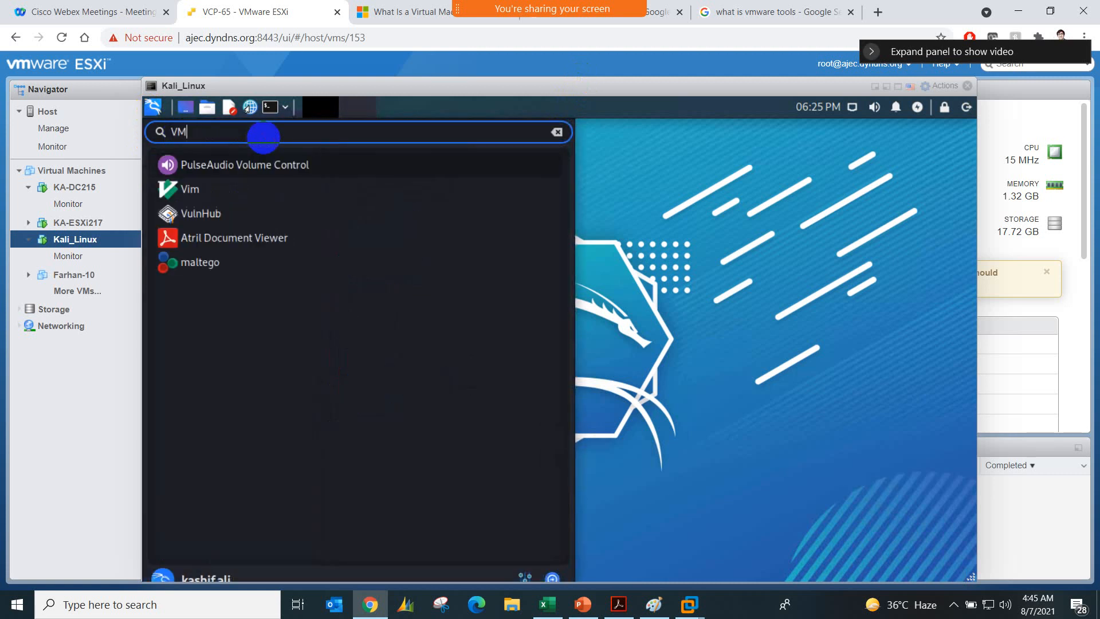
text(fir)
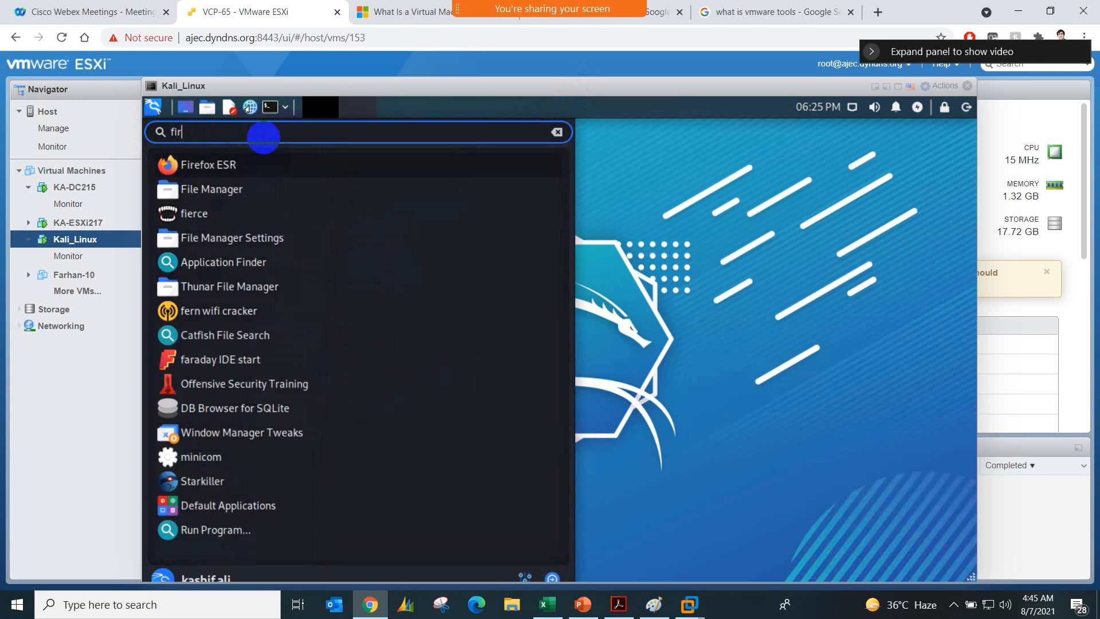
click(196, 166)
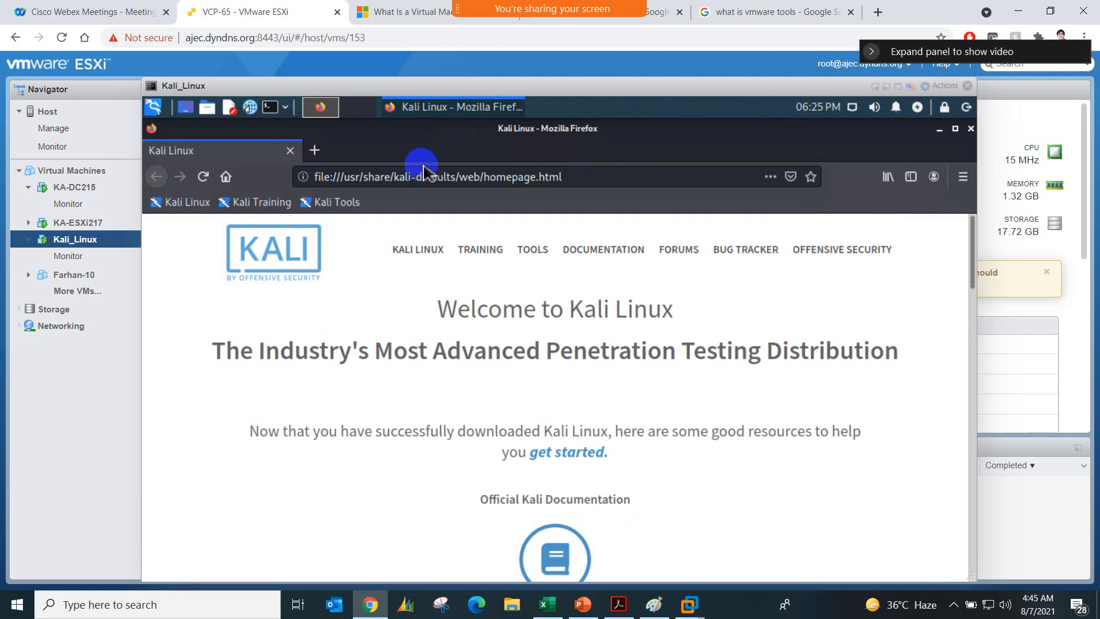
click(427, 178)
text(w)
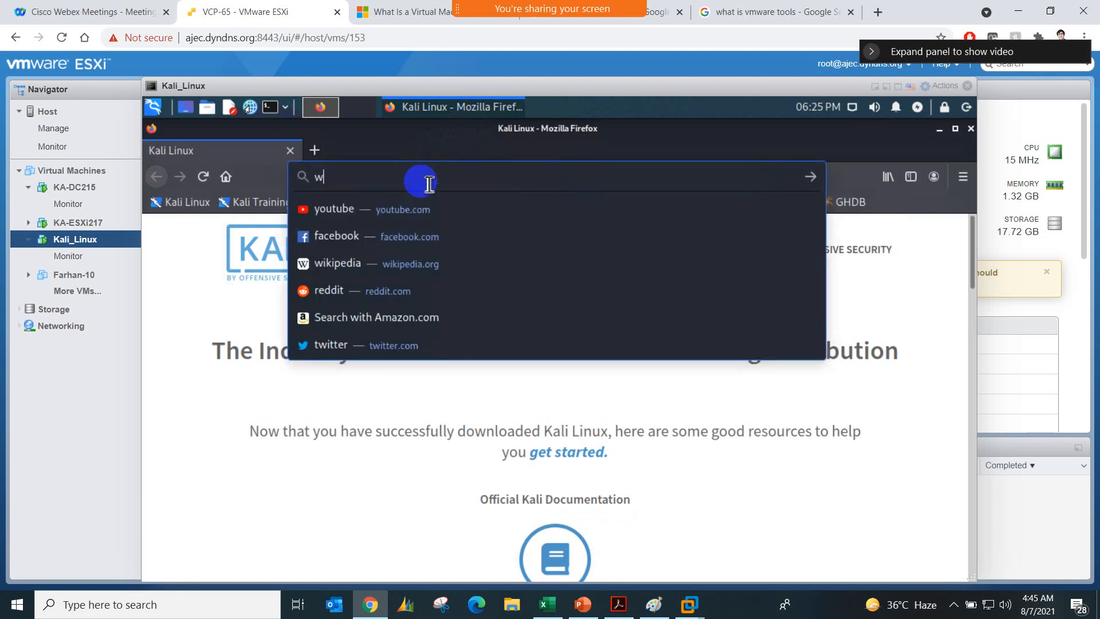
text(ww.google.com)
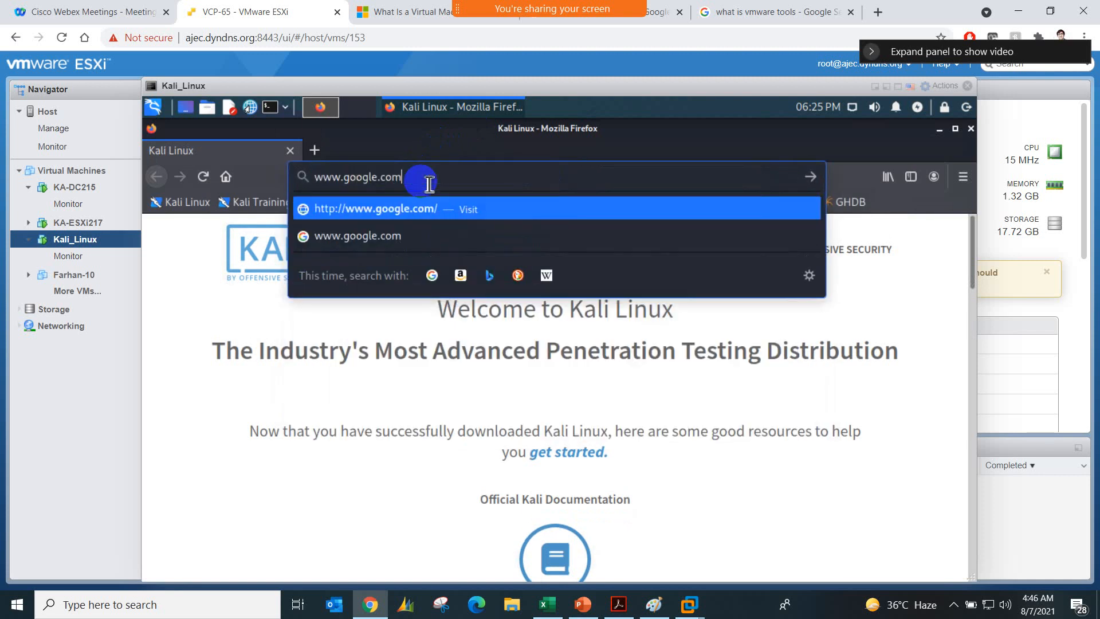
key(Return)
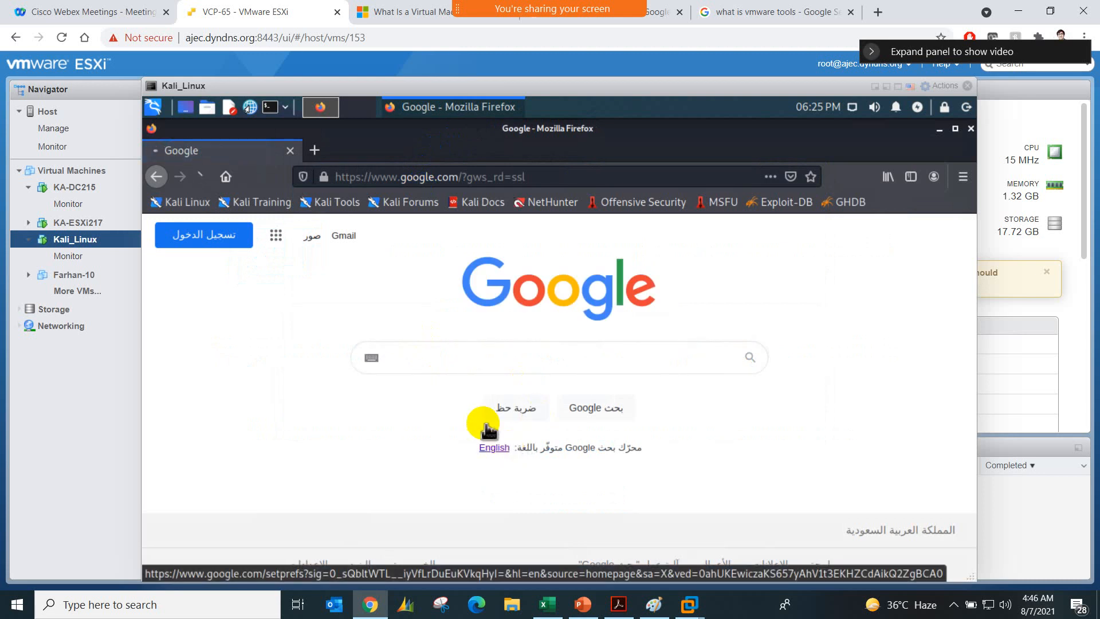
click(492, 446)
Step: Search Google for the suggested query "download vmware workstation"
click(449, 363)
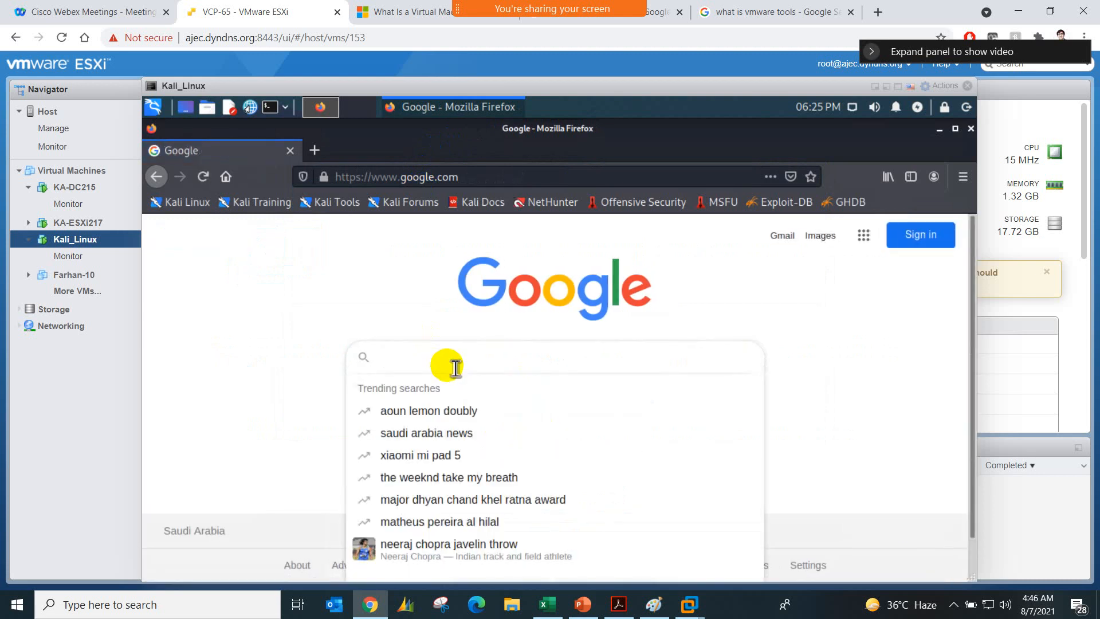
text(download)
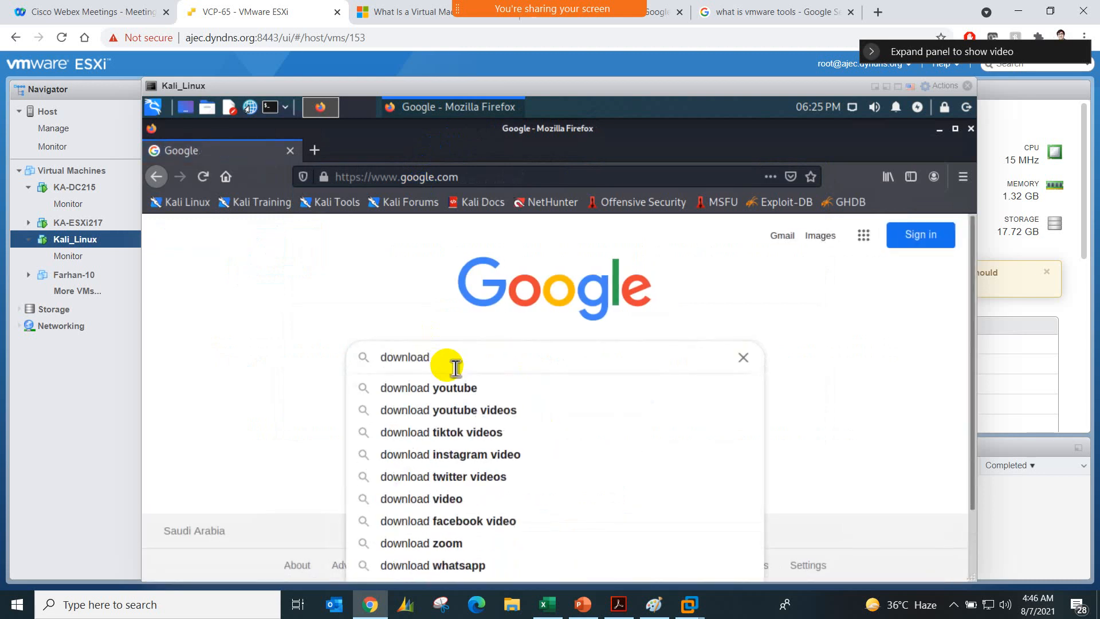
text( VMware)
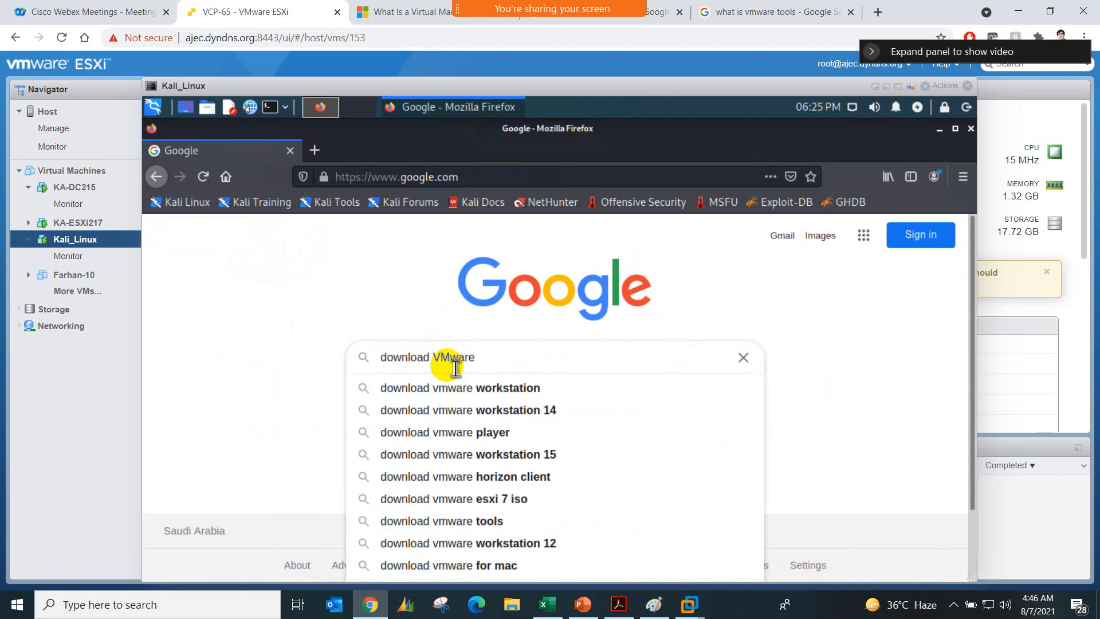
key(Down)
key(Return)
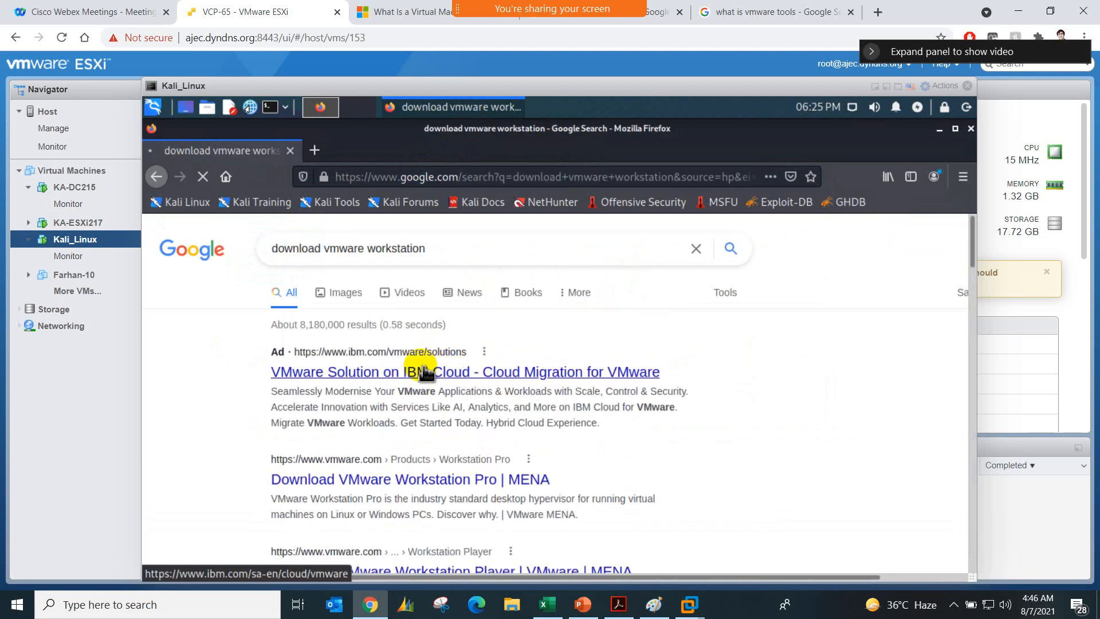
Step: Open the Download VMware Workstation Pro result and save the Workstation 16 Pro for Linux bundle file
click(352, 484)
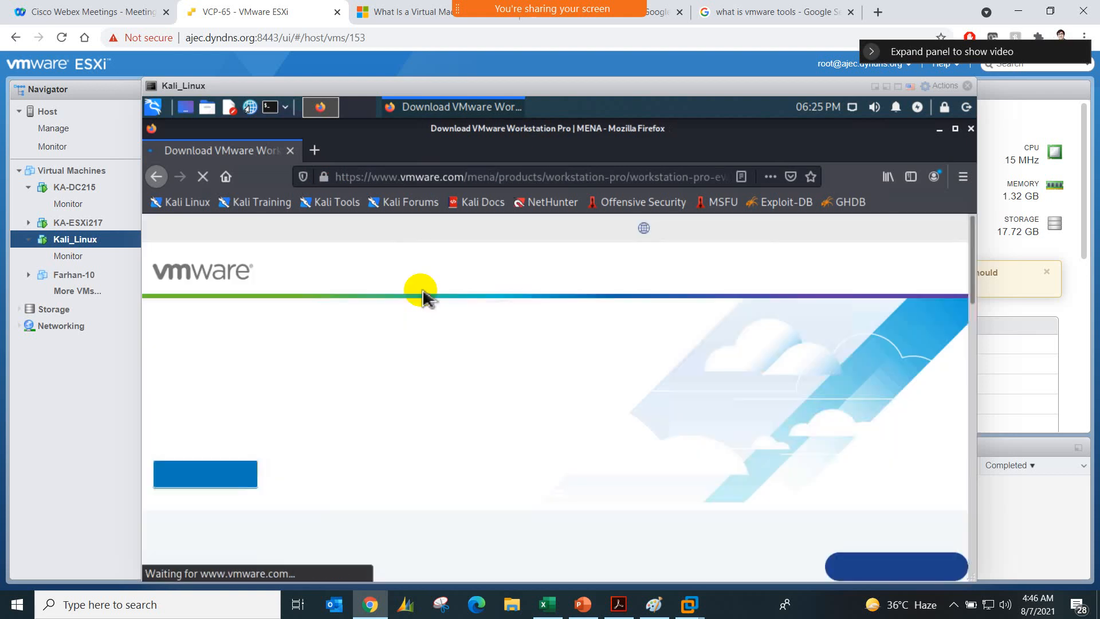
scroll(435, 375, down, 3)
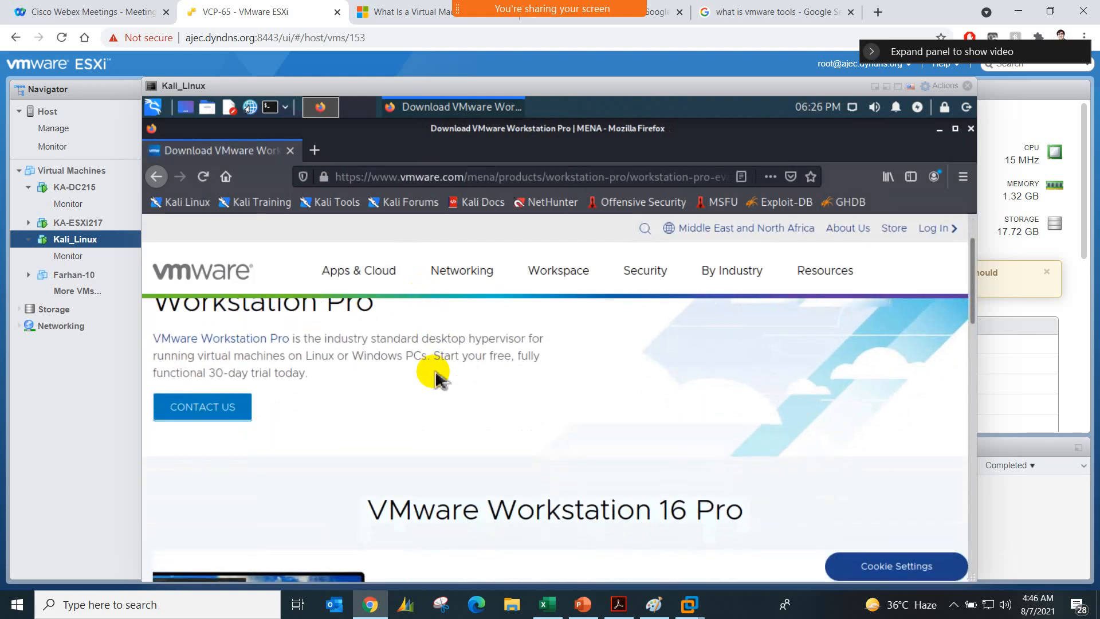
scroll(435, 375, down, 5)
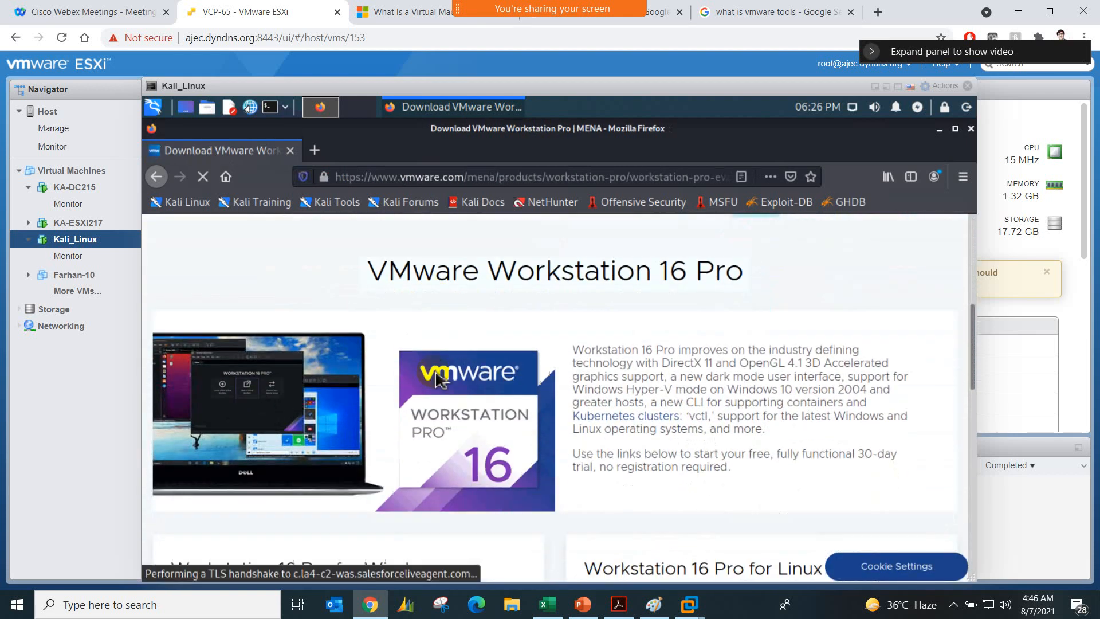
scroll(436, 375, down, 5)
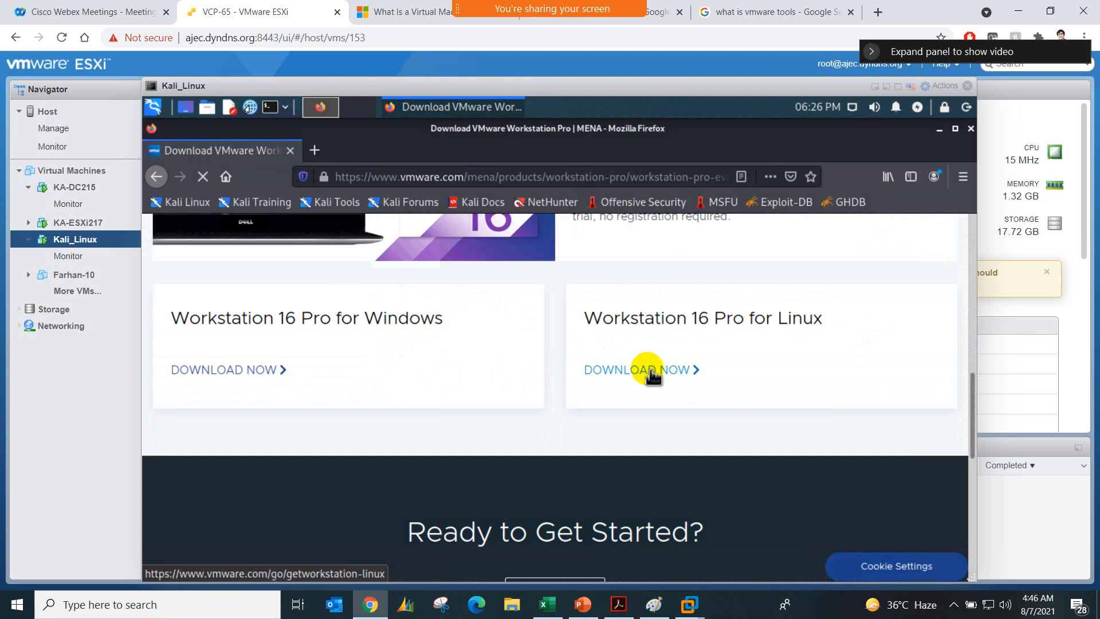
click(650, 369)
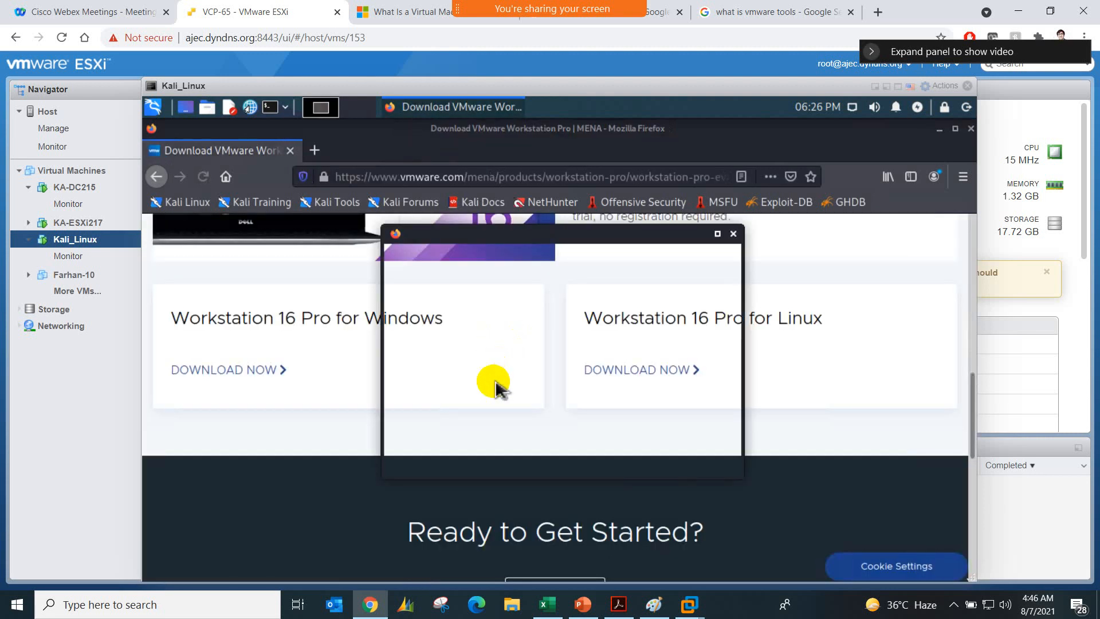
click(497, 389)
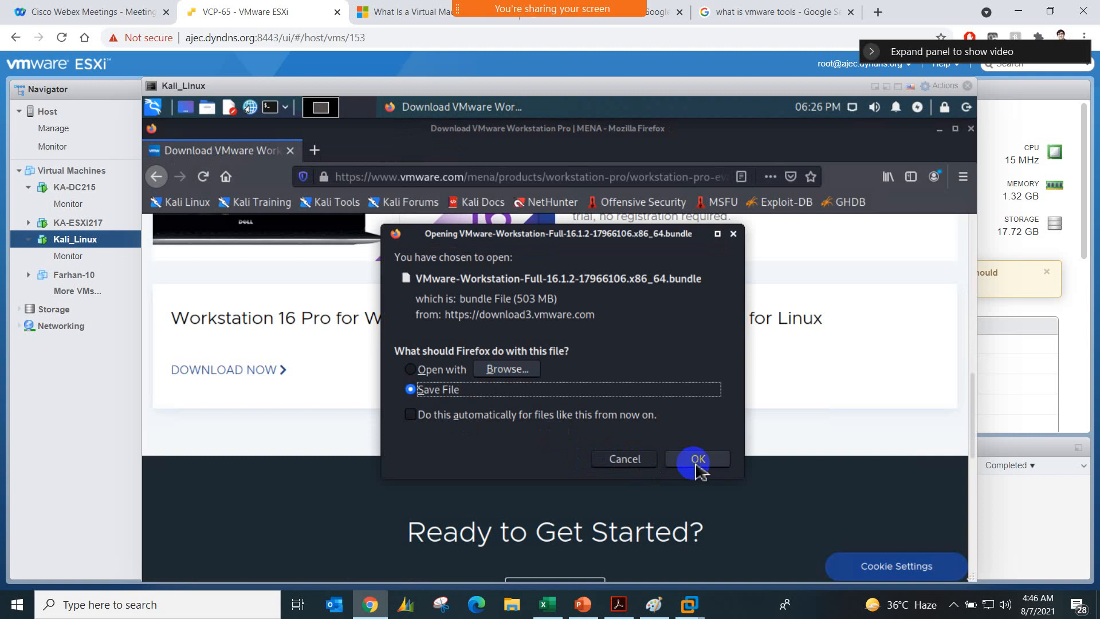
click(696, 462)
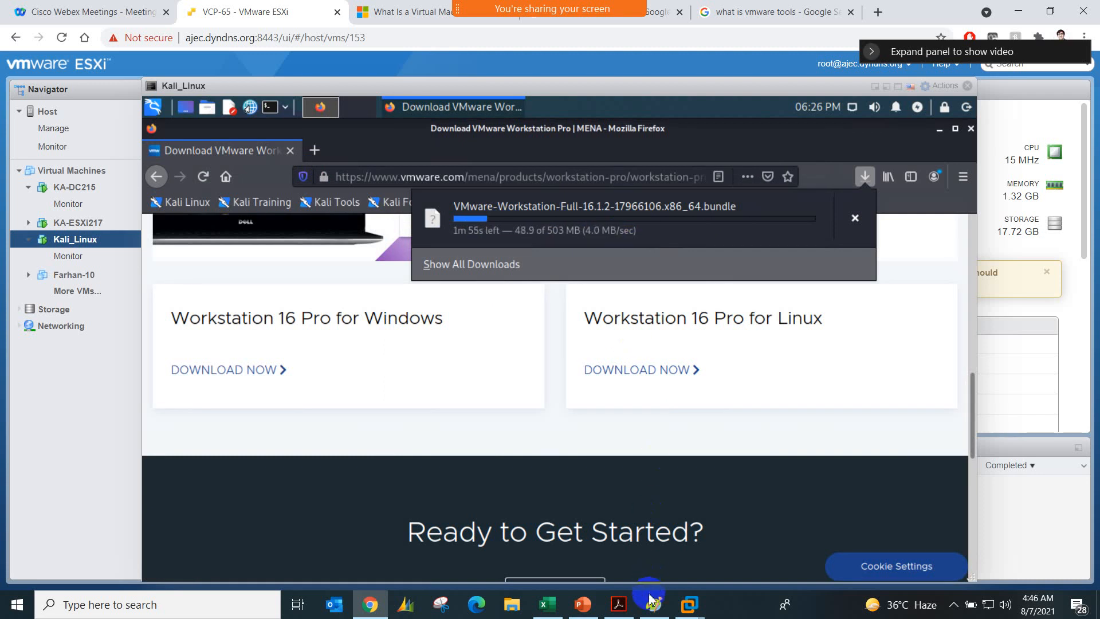
Step: Review the host diagrams in Paint, and return to the Kali_Linux console in Chrome
click(643, 533)
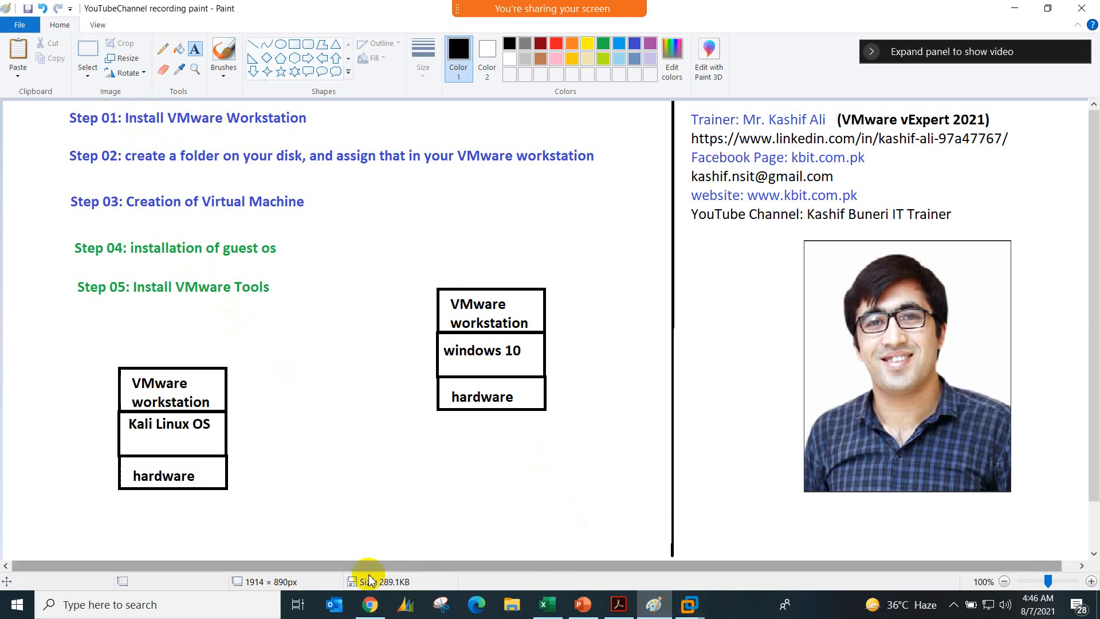
click(357, 612)
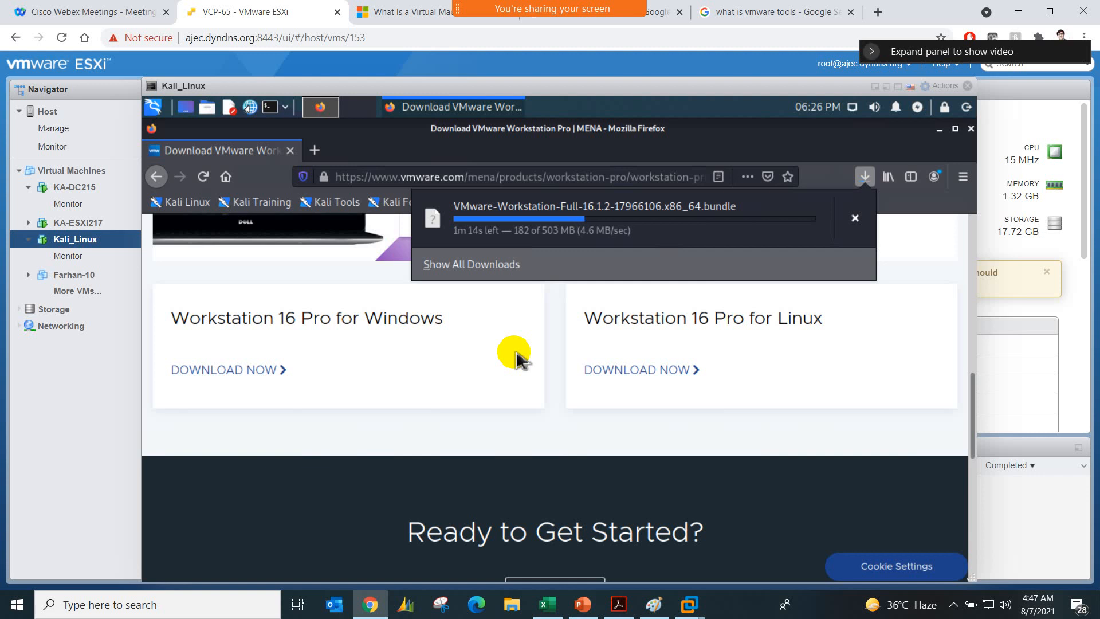
Step: Read the earlier messages in the Webex meeting chat and close the chat
mouse_move(550, 11)
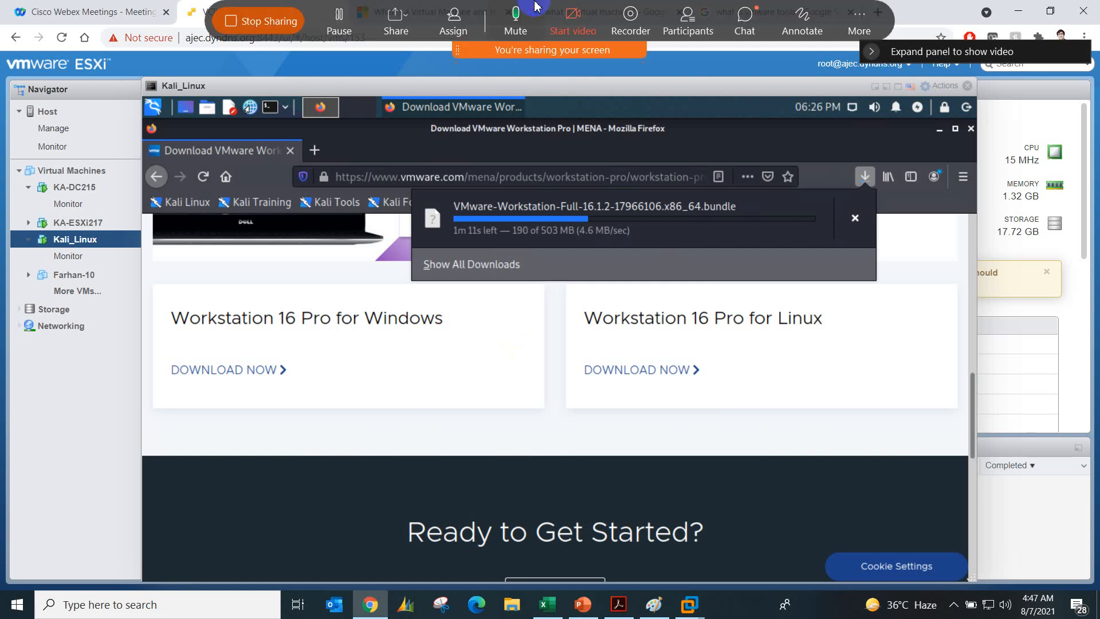
click(745, 17)
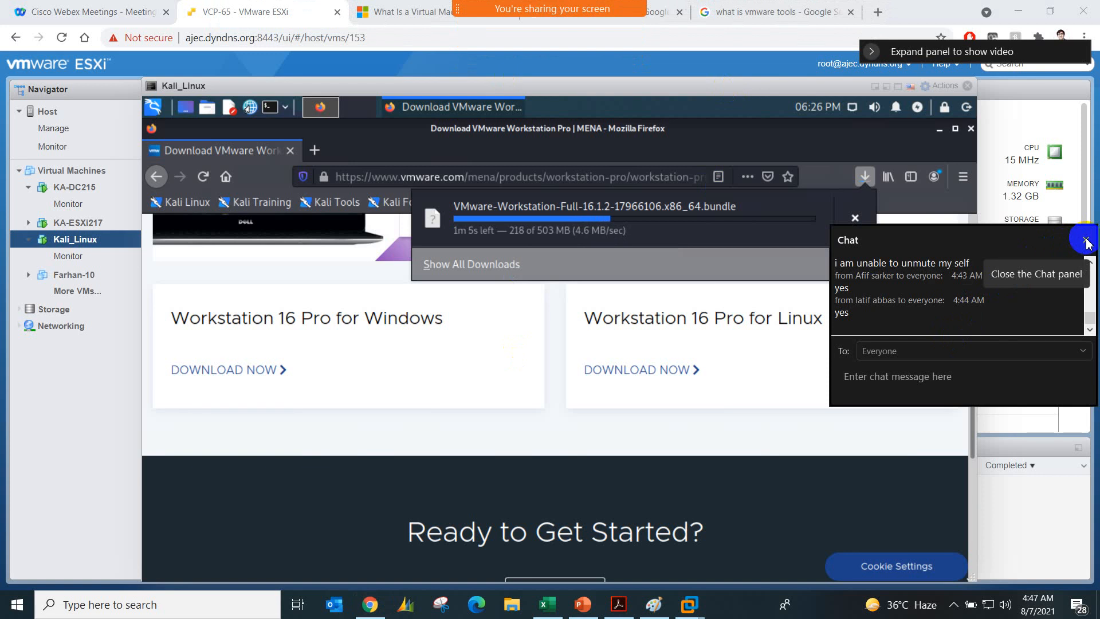
scroll(1034, 292, up, 2)
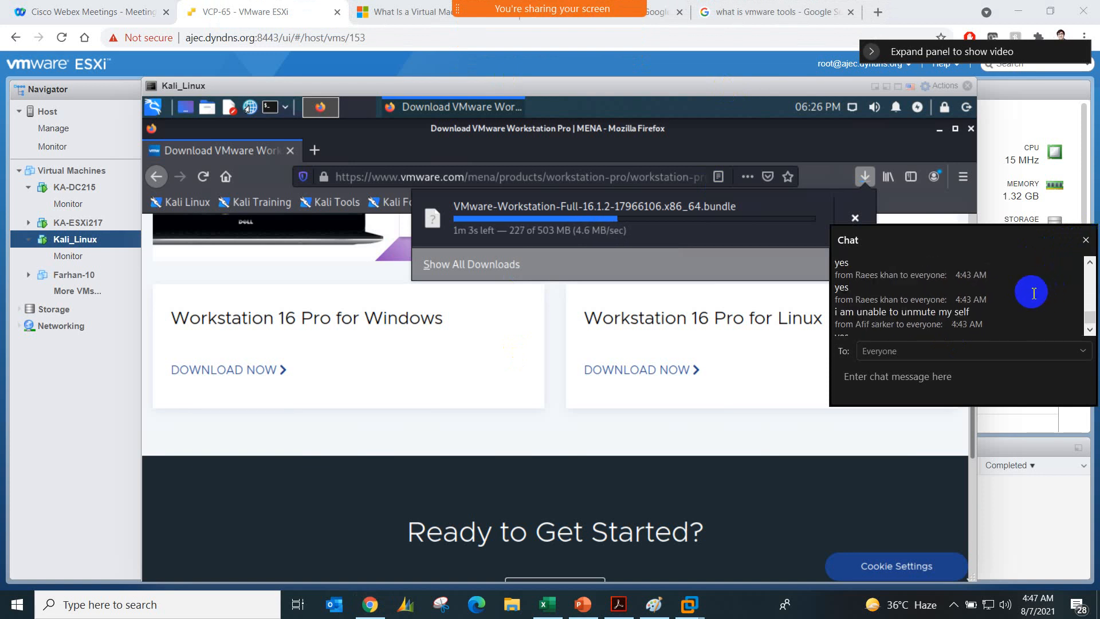
click(1084, 241)
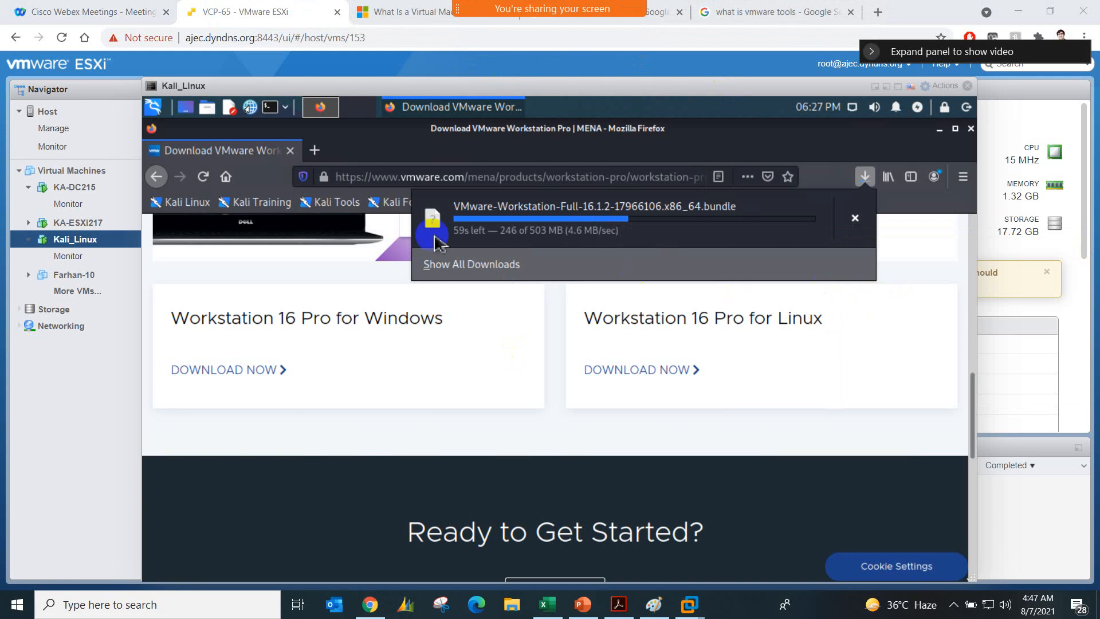
Step: Look through the Webex meeting's participants list and close it
mouse_move(549, 10)
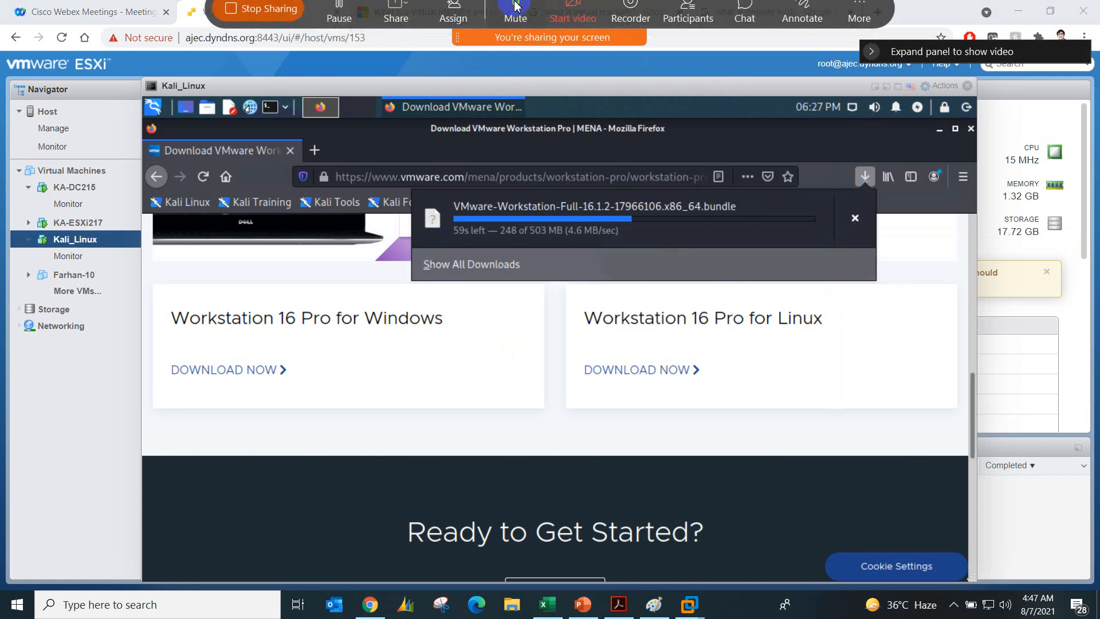
click(691, 26)
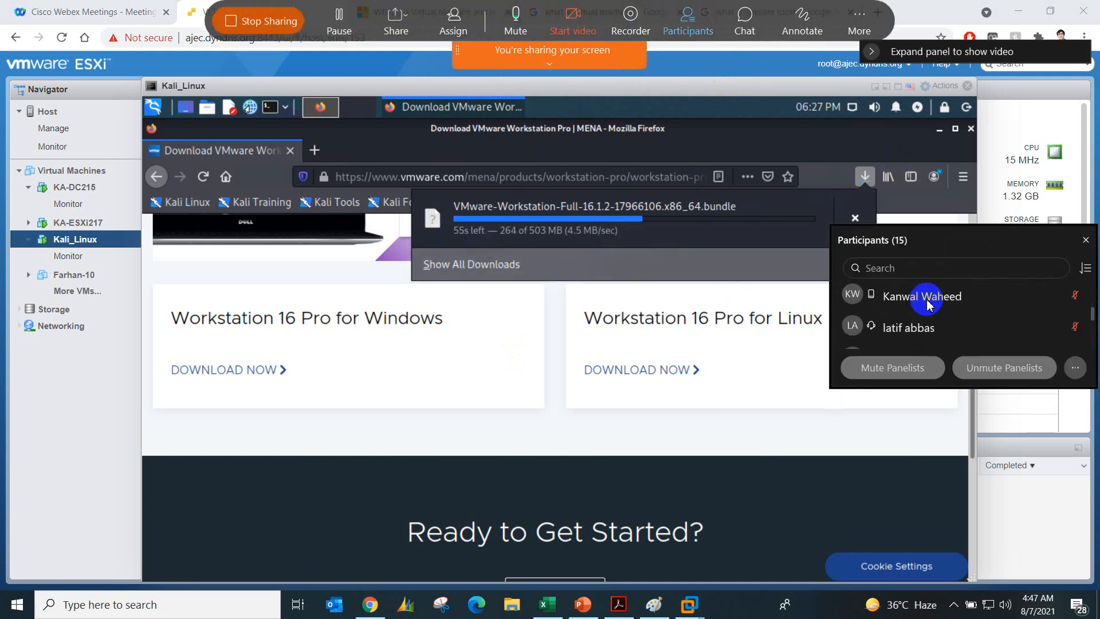
scroll(925, 300, down, 5)
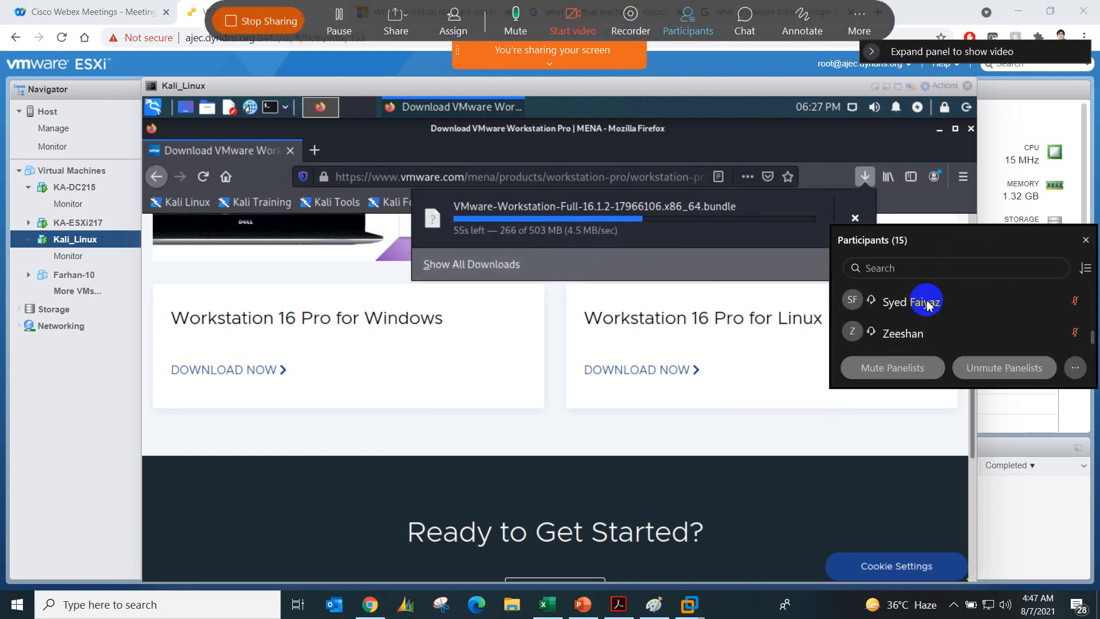
click(1084, 242)
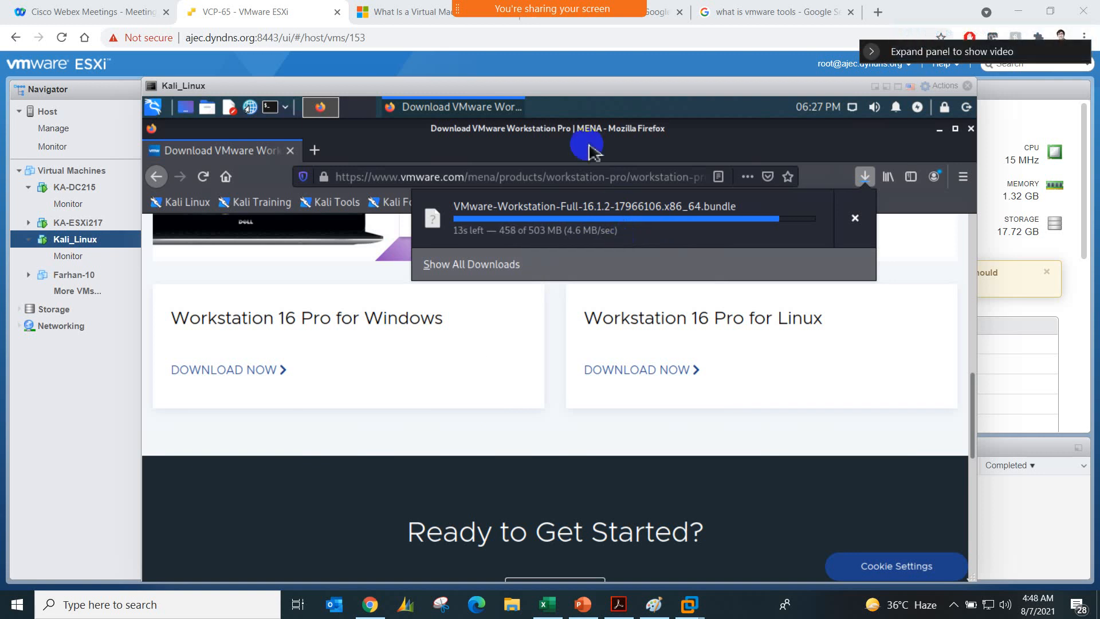
Step: Check the newest replies in the Webex meeting chat, and close the chat again
mouse_move(572, 8)
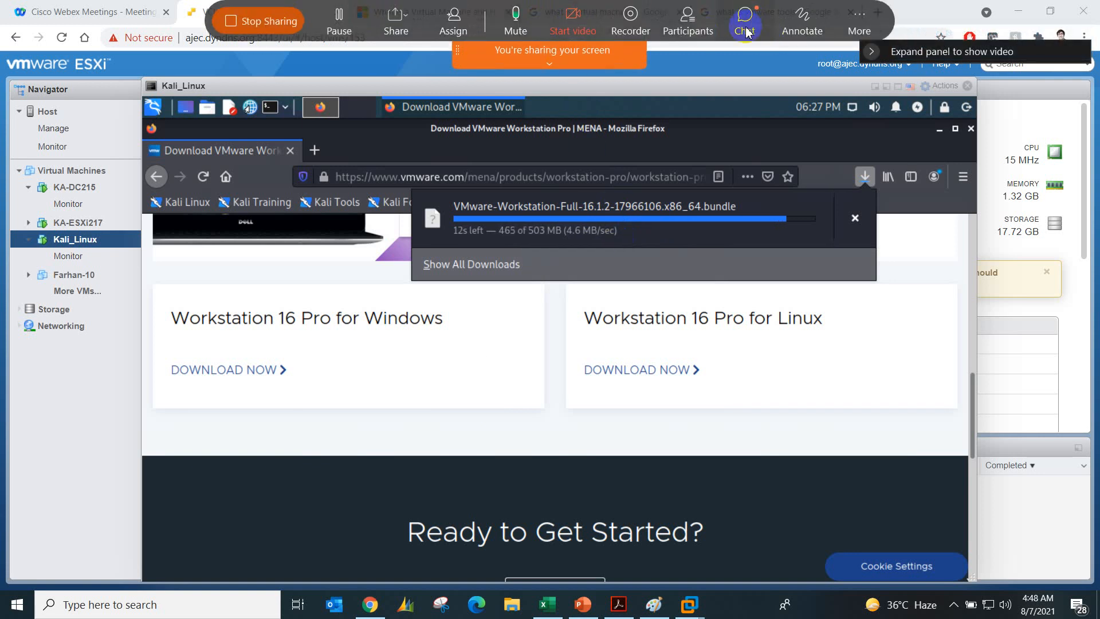
click(746, 32)
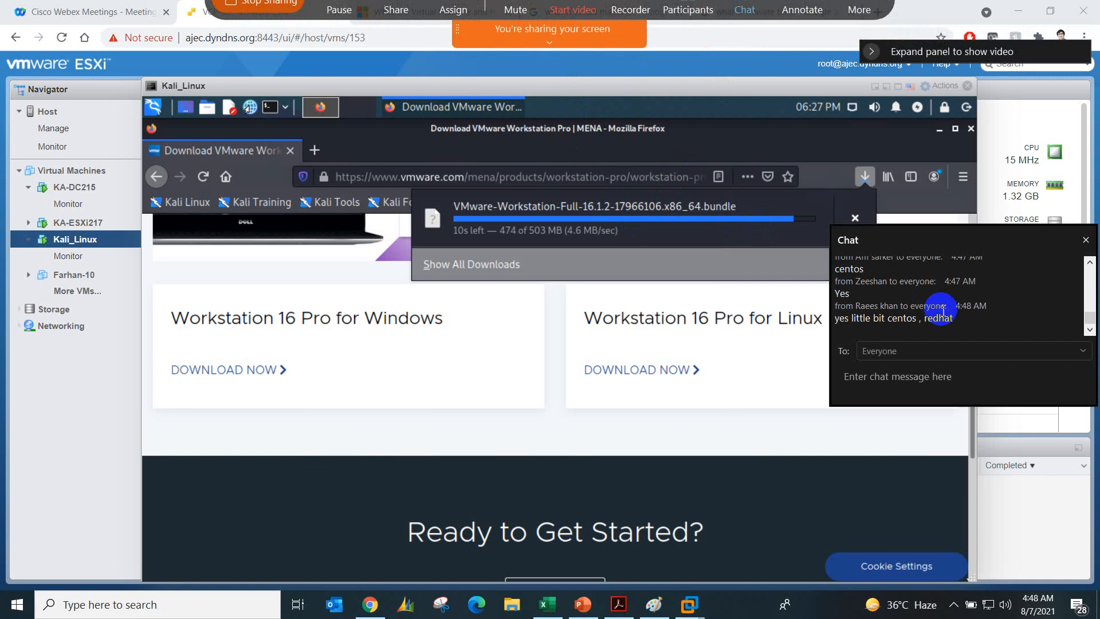
scroll(943, 311, up, 5)
scroll(943, 311, down, 3)
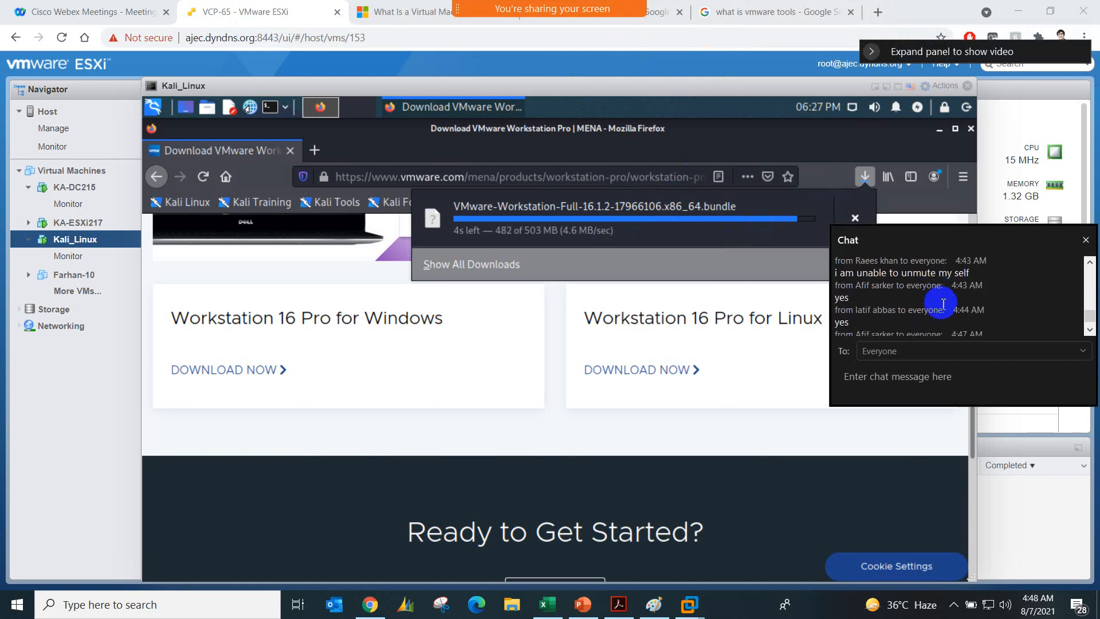
click(1085, 240)
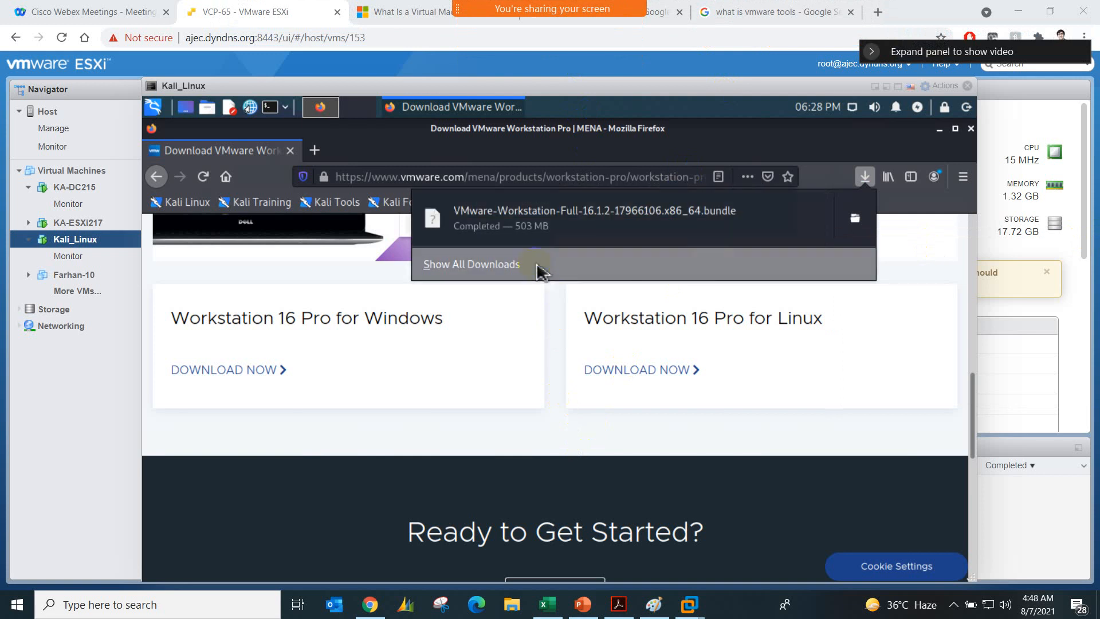
Step: Check the VMware Workstation bundle in Firefox's full downloads list, and close the list and the browser
click(504, 265)
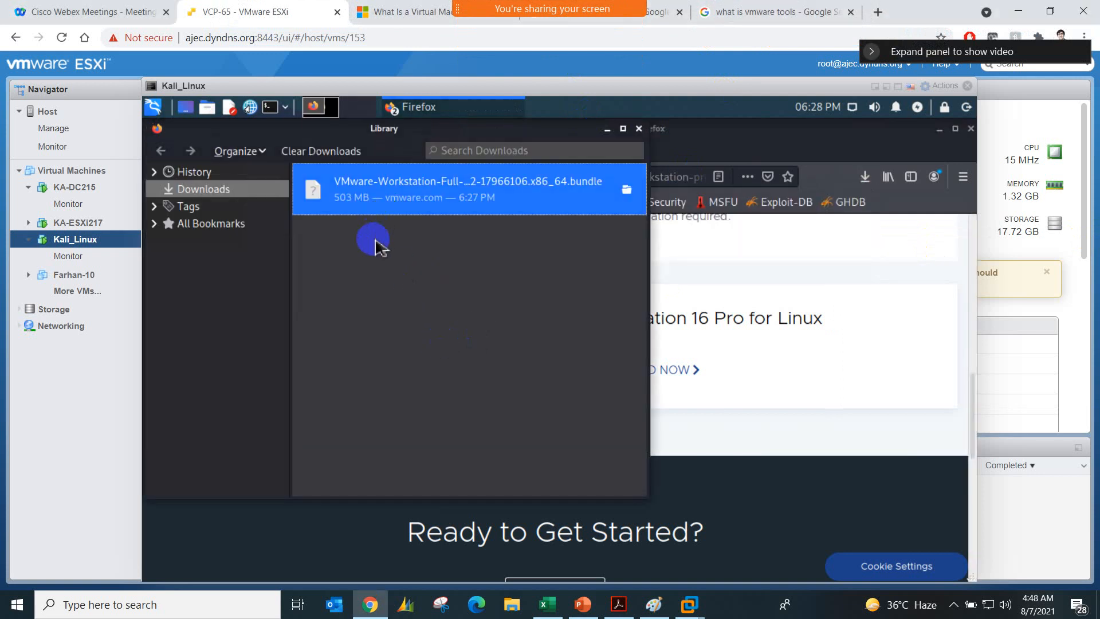
right_click(375, 264)
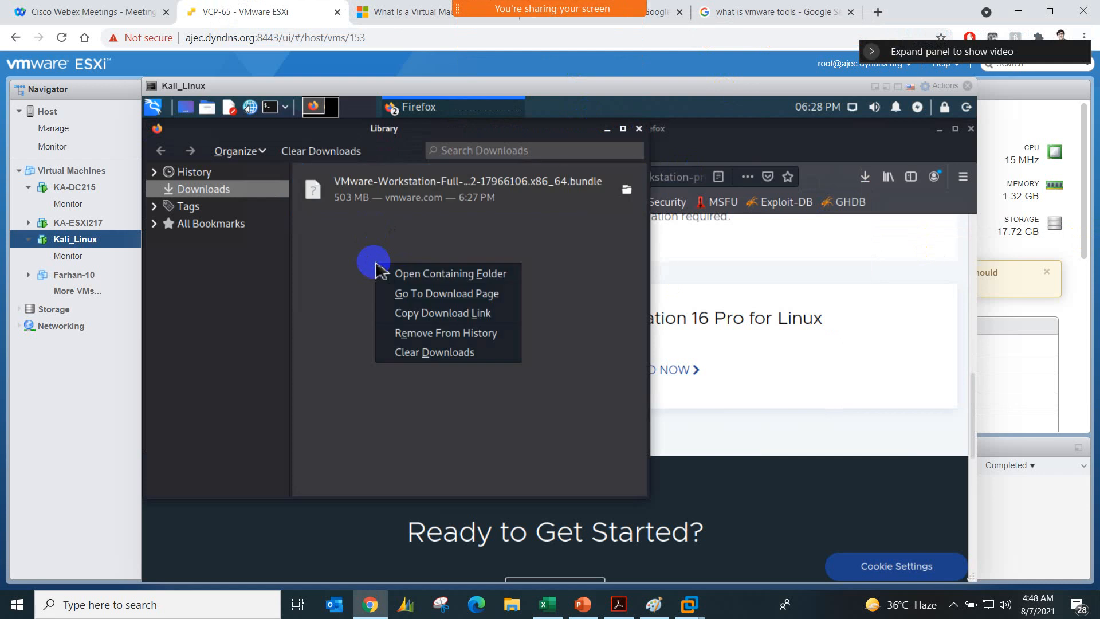
click(351, 338)
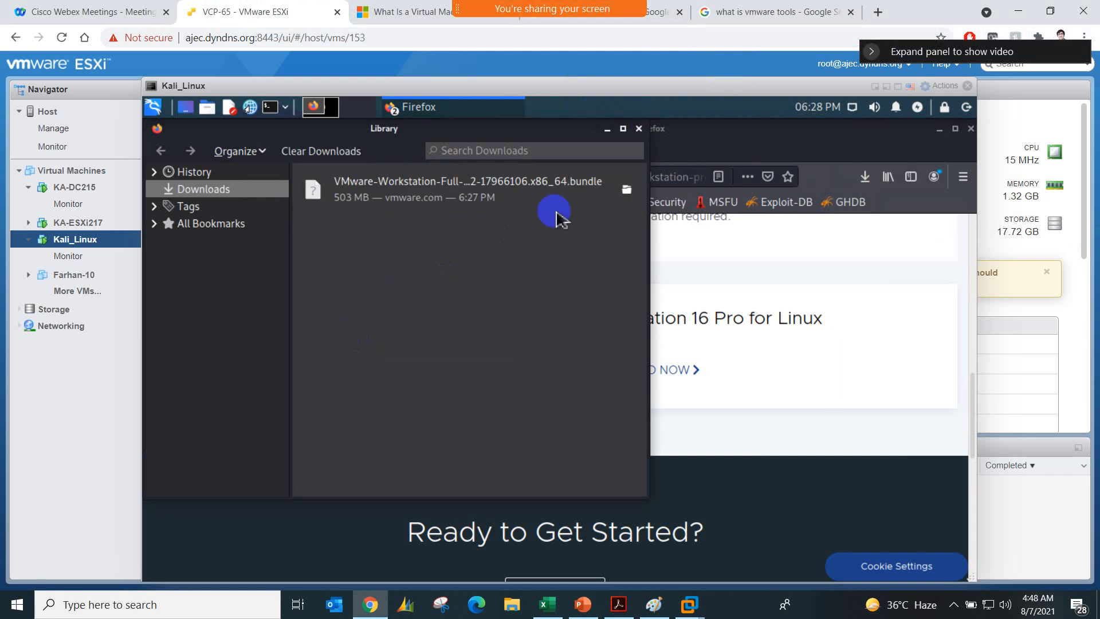
click(639, 129)
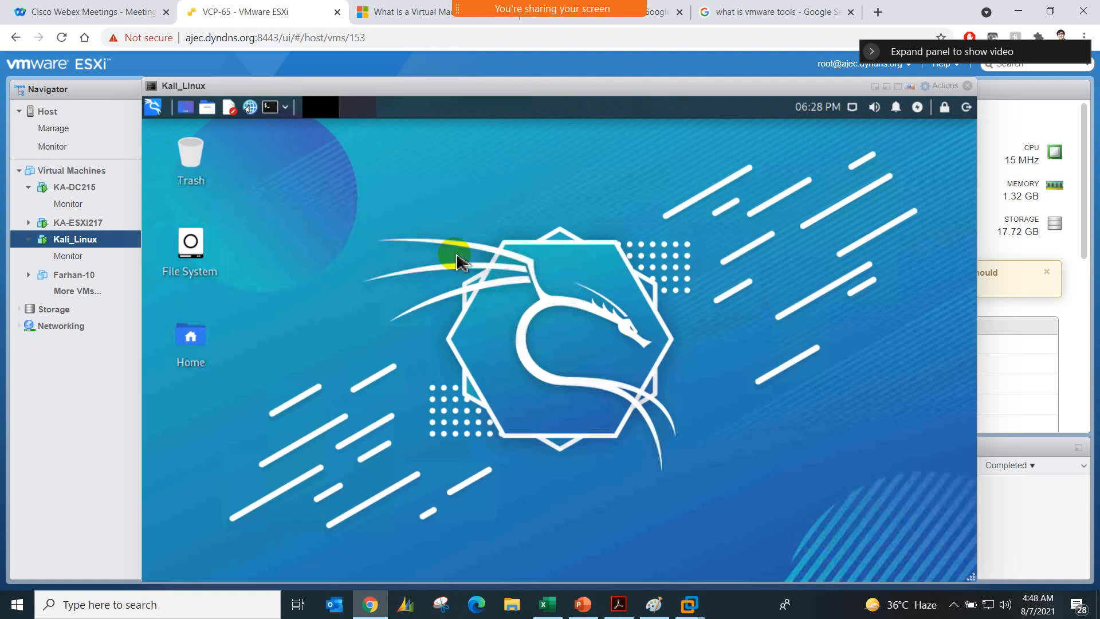
Step: Browse from File System to the Downloads folder in Kali and open a terminal in that folder
double_click(204, 250)
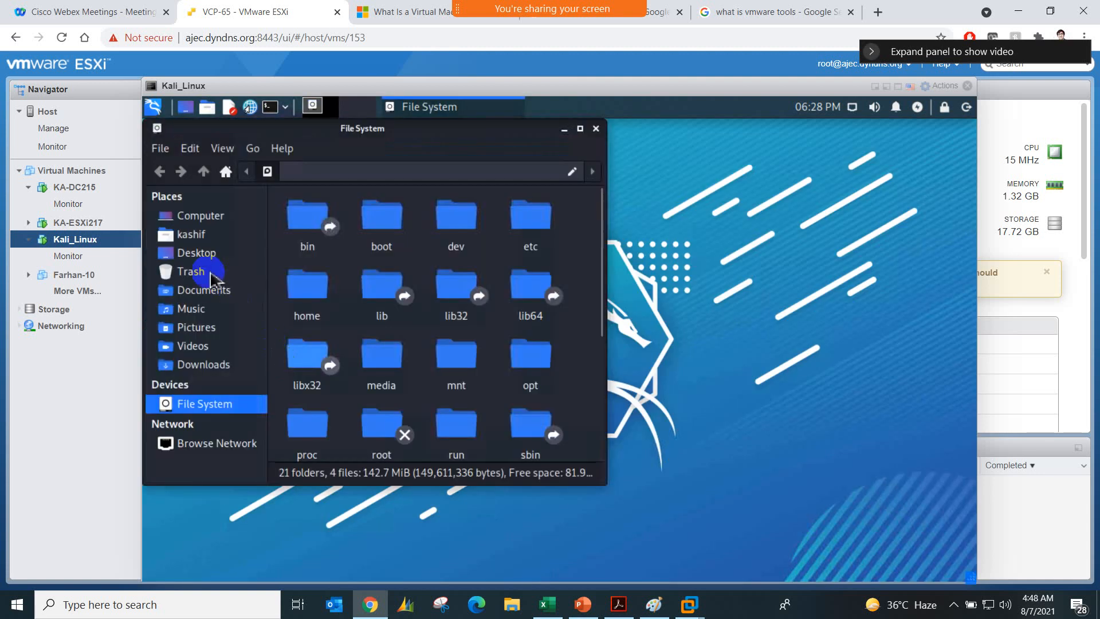
click(217, 369)
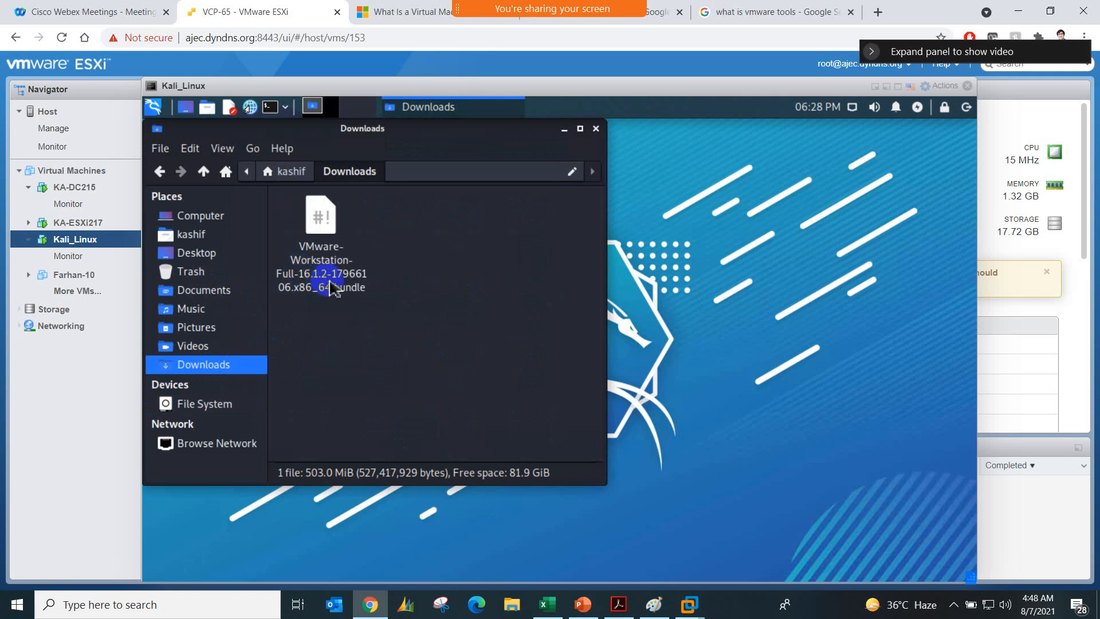
right_click(385, 326)
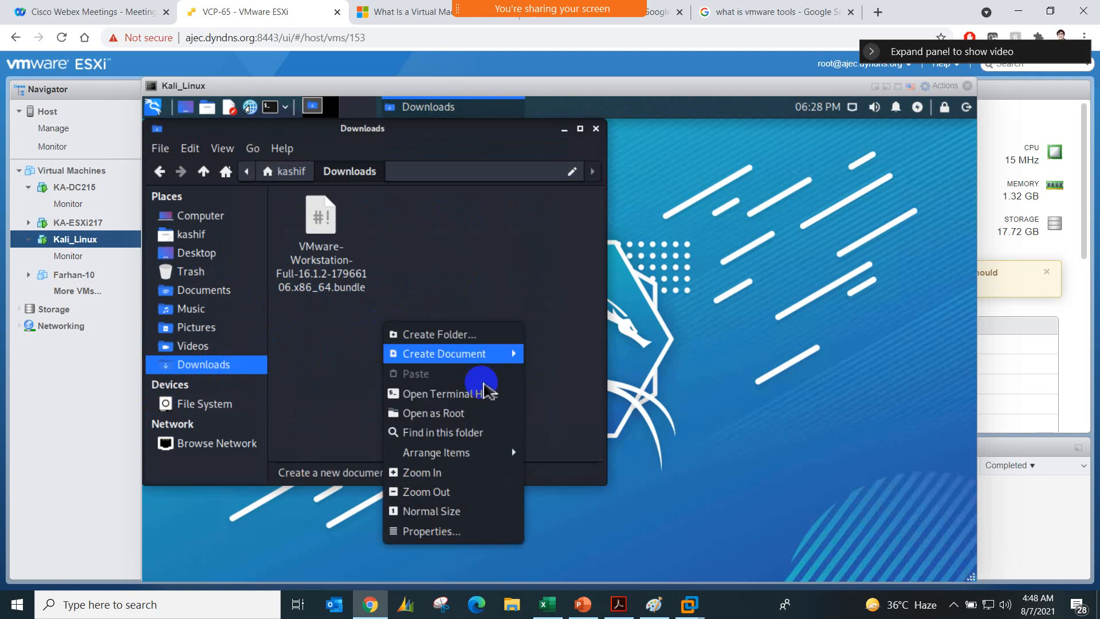
click(507, 395)
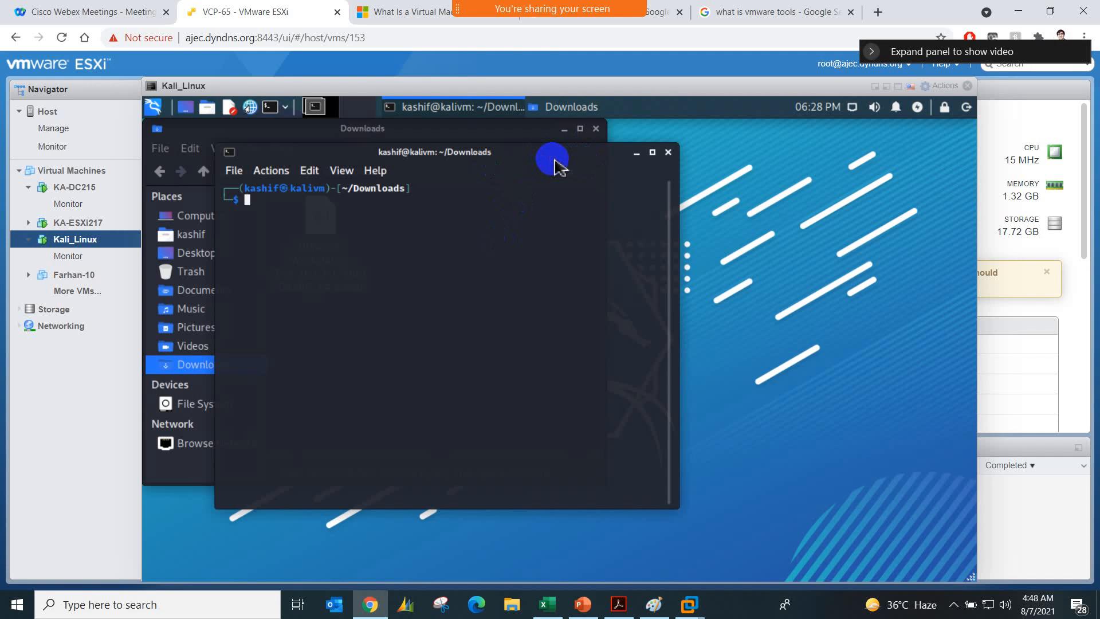
Step: List the contents of the Downloads folder in the terminal with ls
click(304, 206)
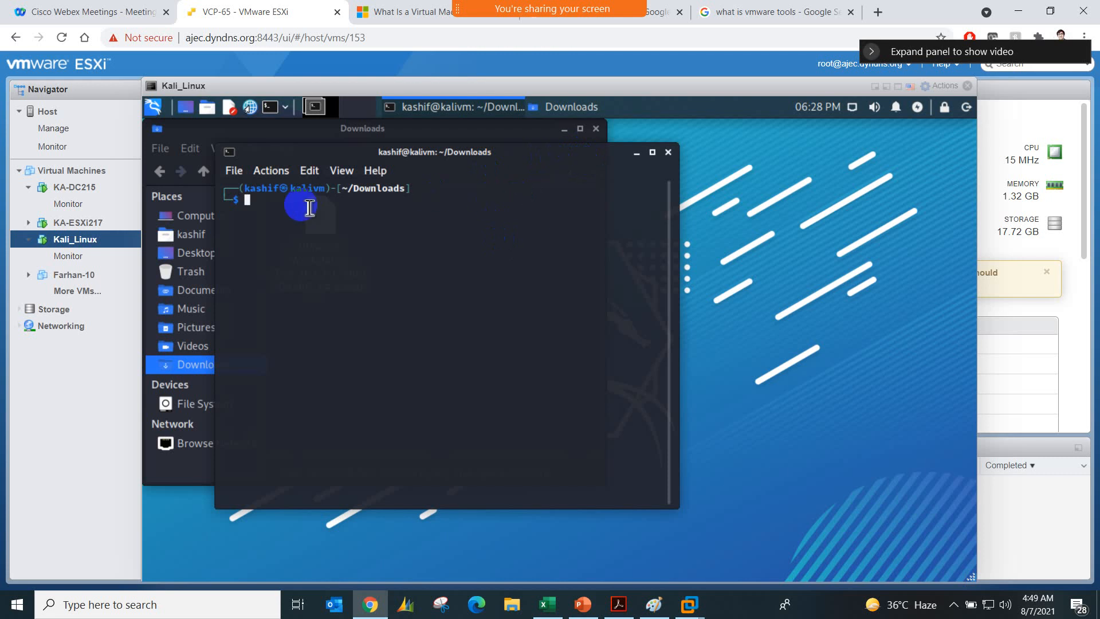
text(ls)
key(Return)
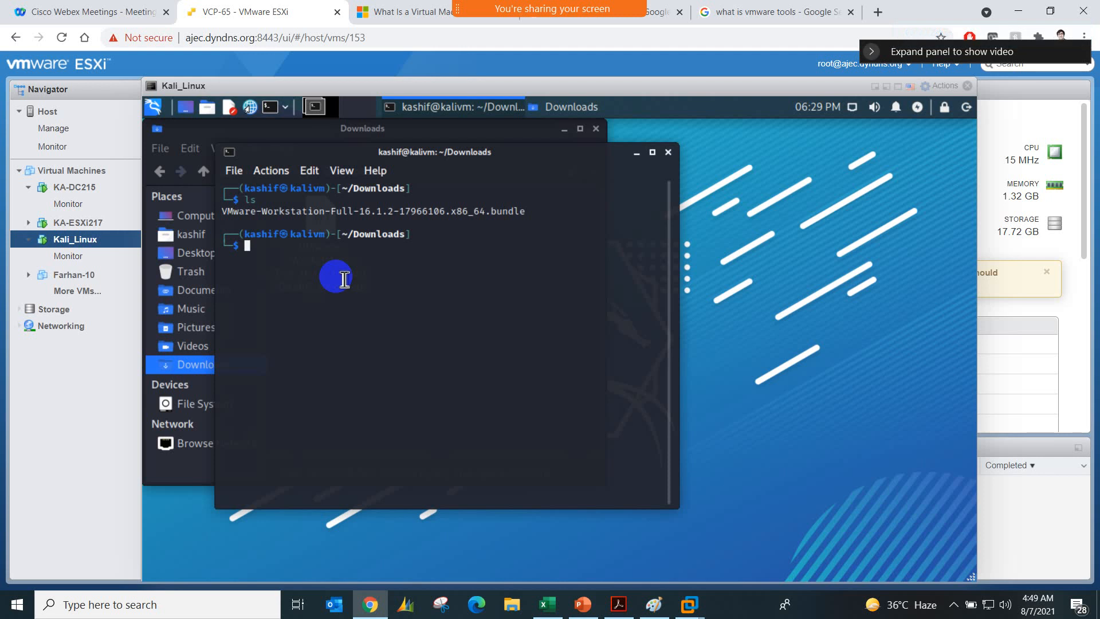
Step: Copy the bundle's file name from the listing and try to run ./VMware-Workstation-Full-16.1.2-17966106.x86_64.bundle
text(./)
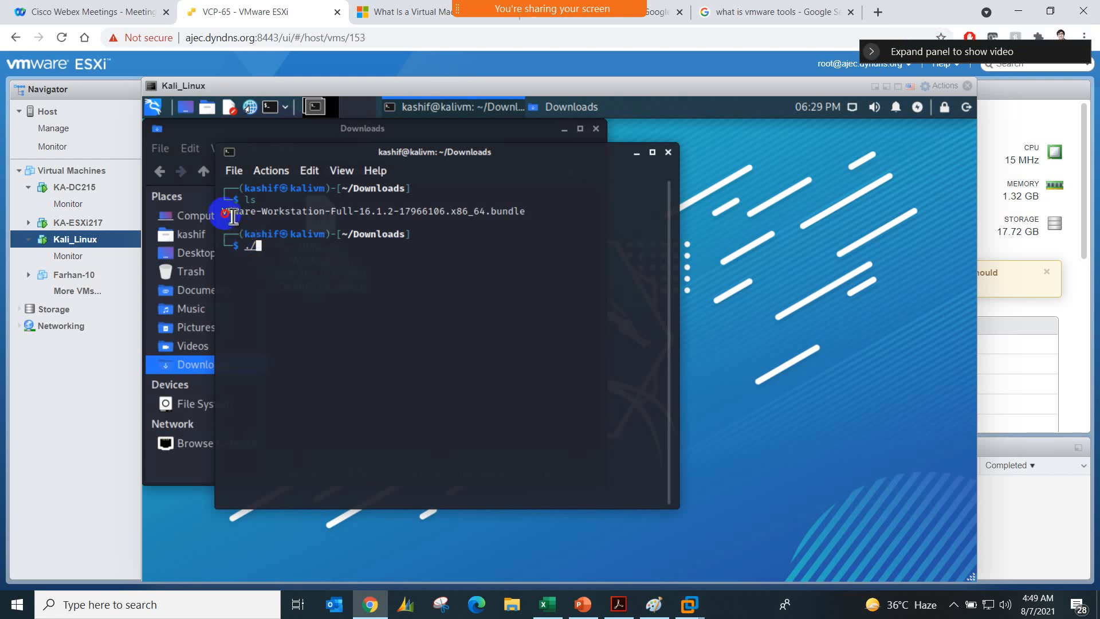
drag(226, 213, 518, 215)
click(527, 212)
right_click(228, 211)
click(228, 212)
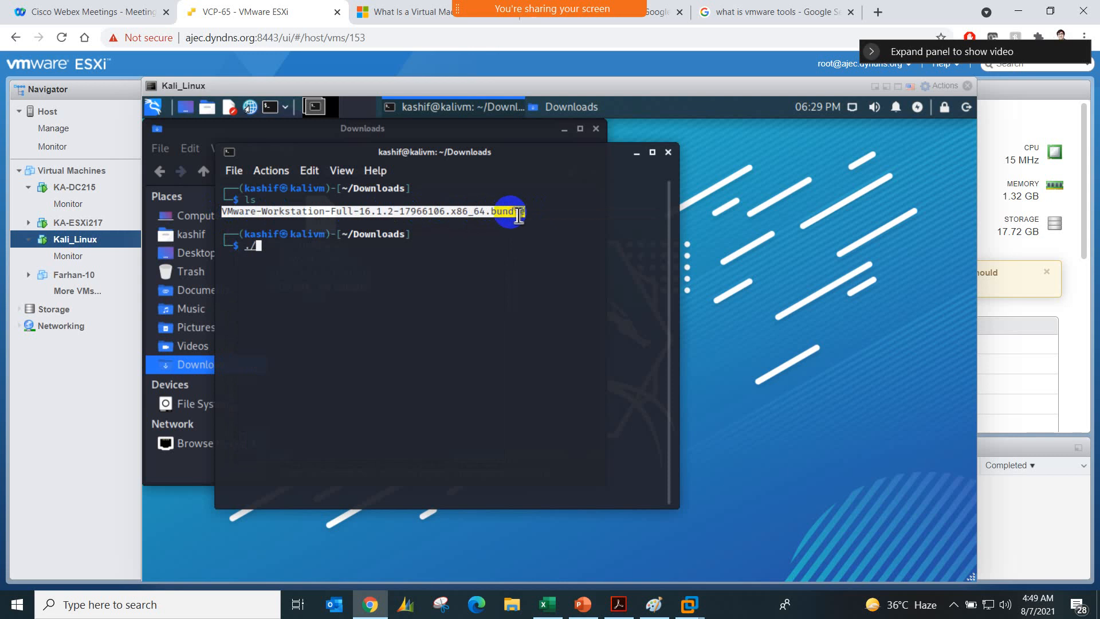
right_click(519, 215)
click(536, 221)
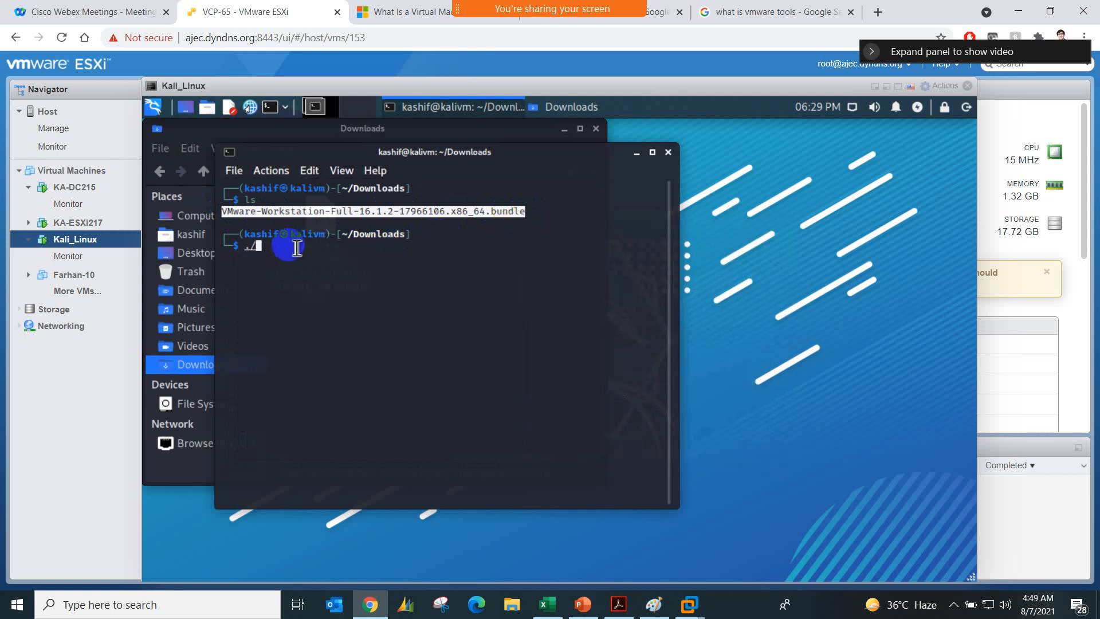
right_click(289, 251)
click(319, 275)
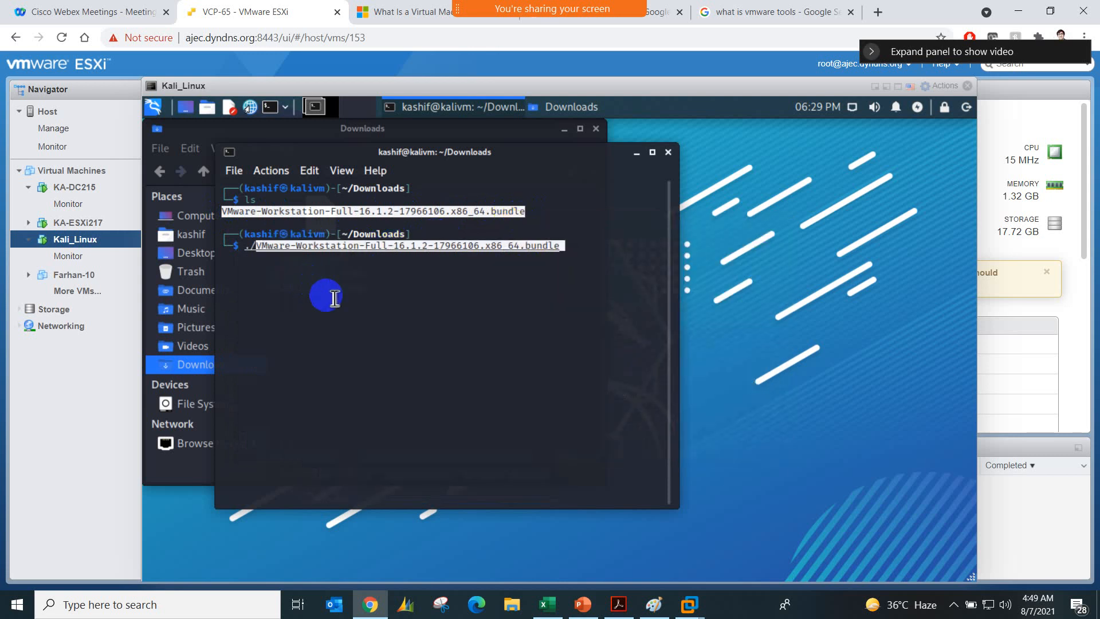
key(Return)
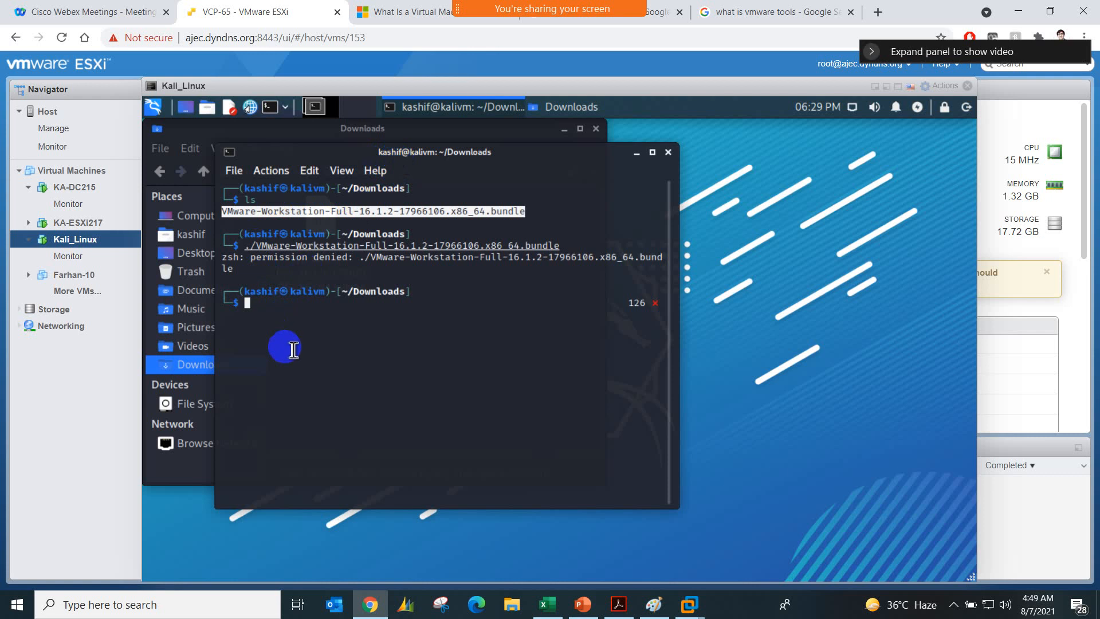
Step: Change the installer's execute permission with chmod -x VMware-Workstation-Full-16.1.2-17966106.x86_64.bundle
text(chmod -x)
right_click(308, 308)
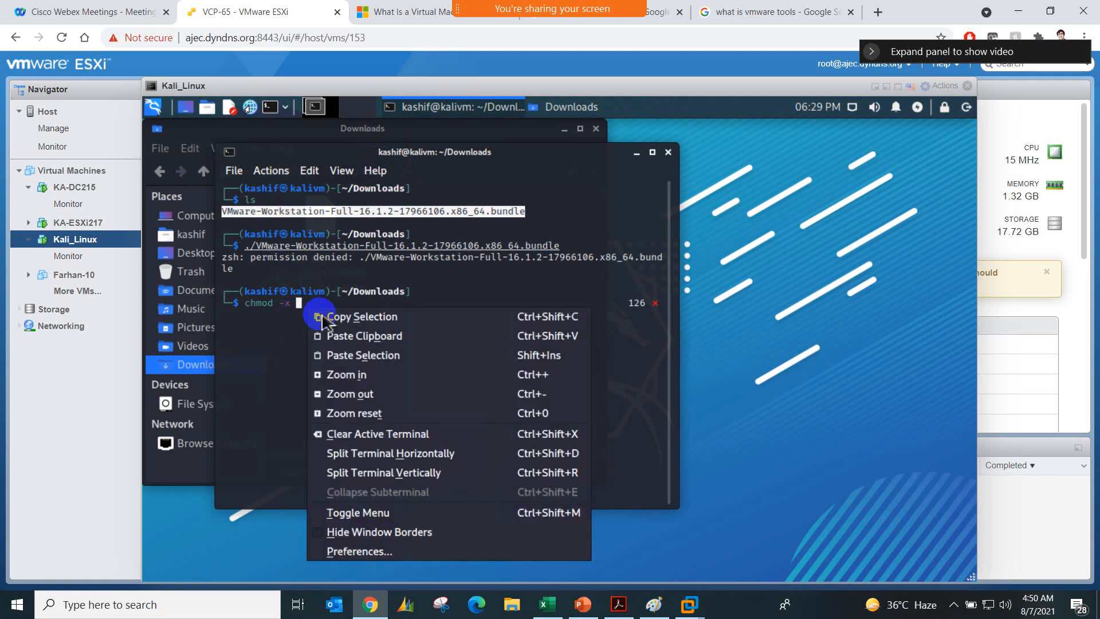
click(348, 338)
key(Return)
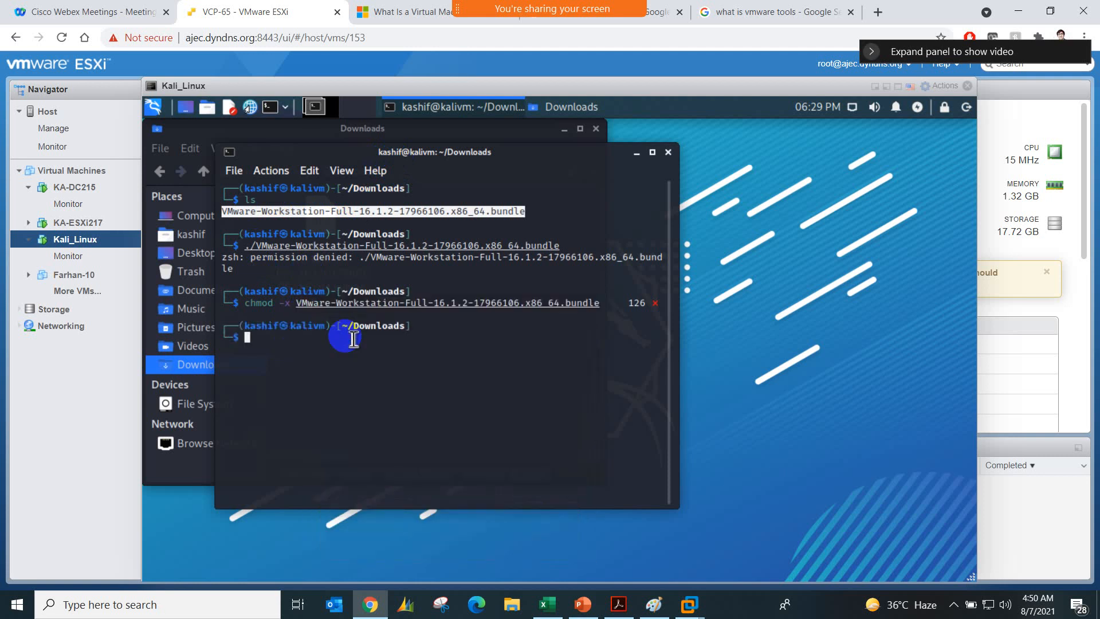
Step: Recall the earlier ./VMware-Workstation-Full-16.1.2-17966106.x86_64.bundle command and try to run the installer again
key(Up)
key(Up)
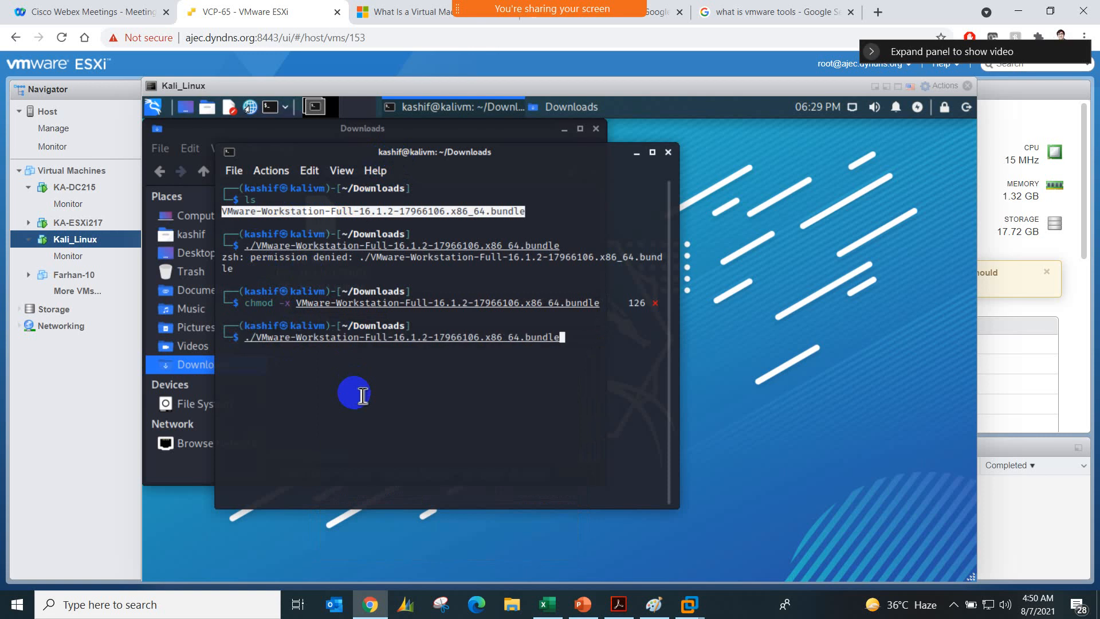
key(Return)
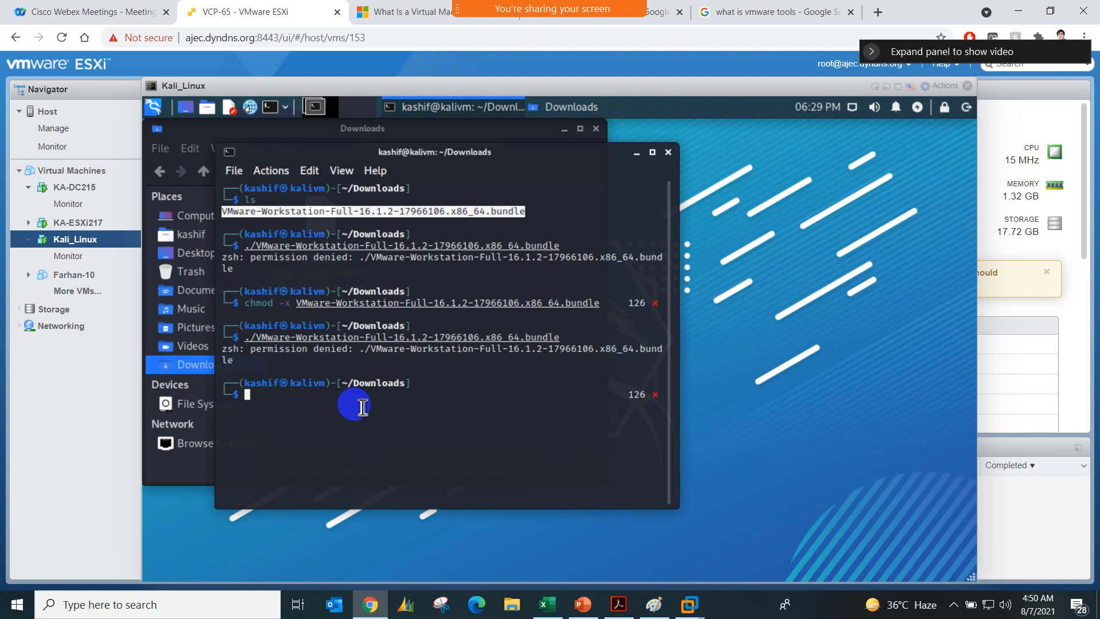
Step: Try to change the installer's permission by running chmode -x VMware-Workstation-Full-16.1.2-17966106.x86_64.bundle
text(ch)
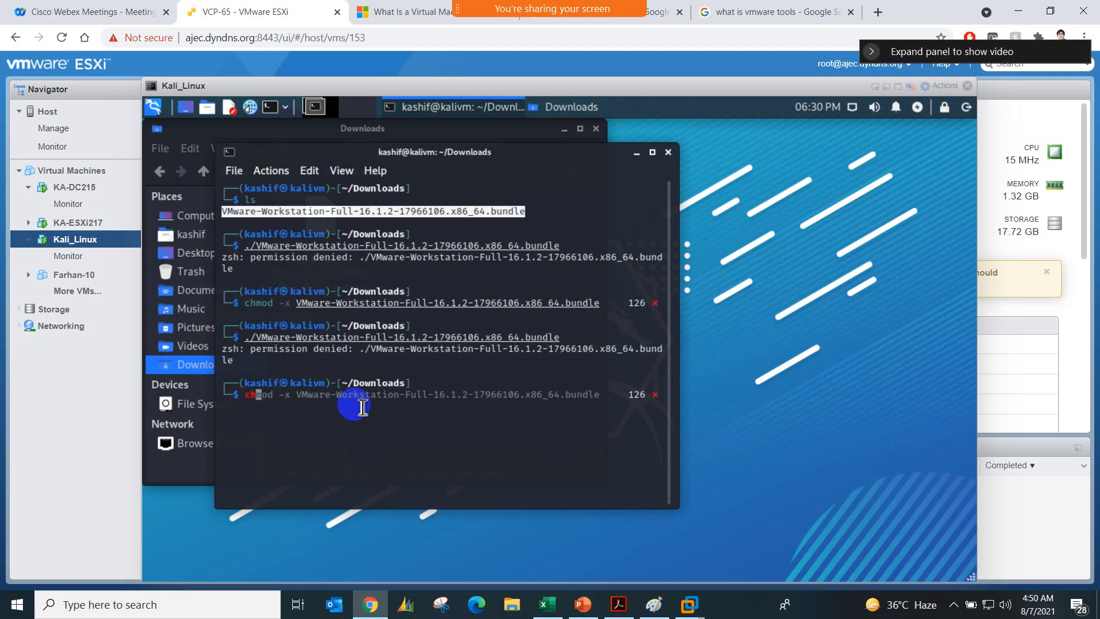
text(mode )
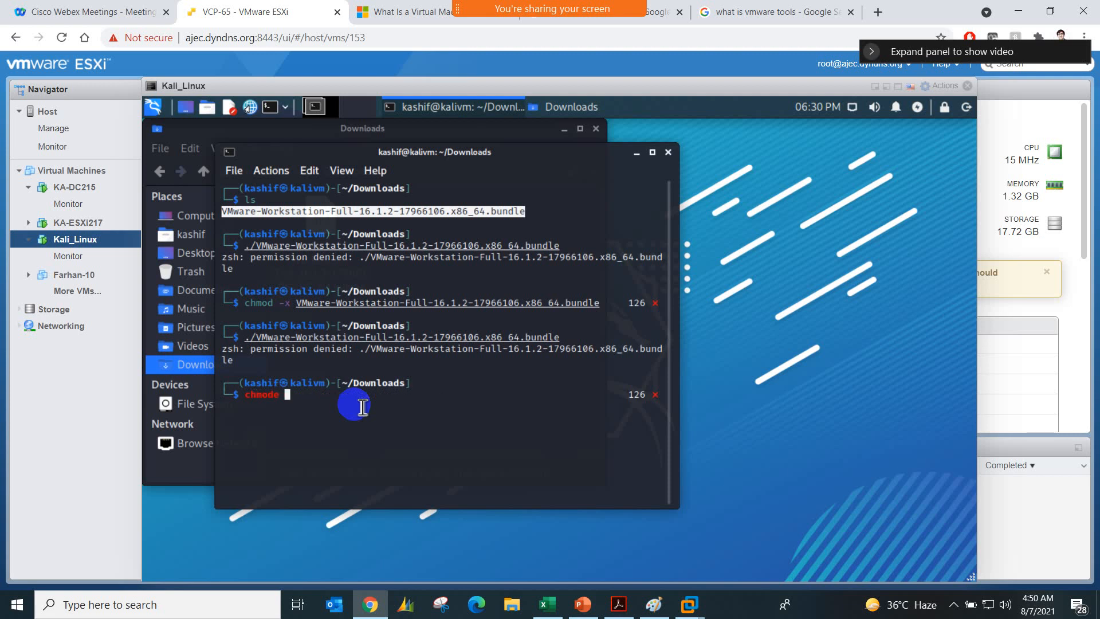
text(-x)
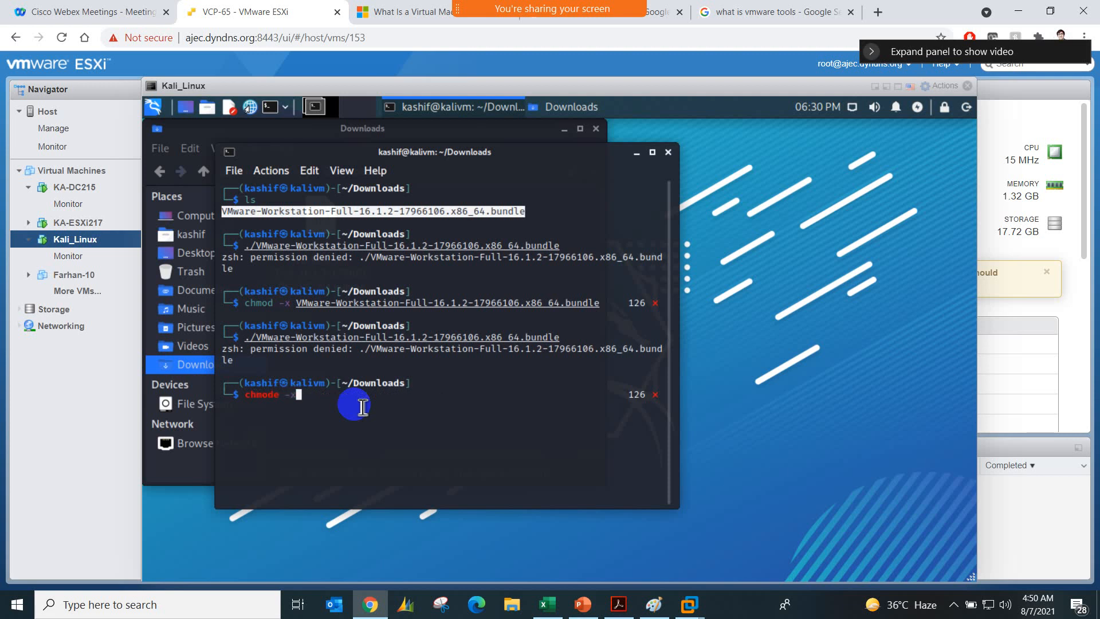
right_click(308, 398)
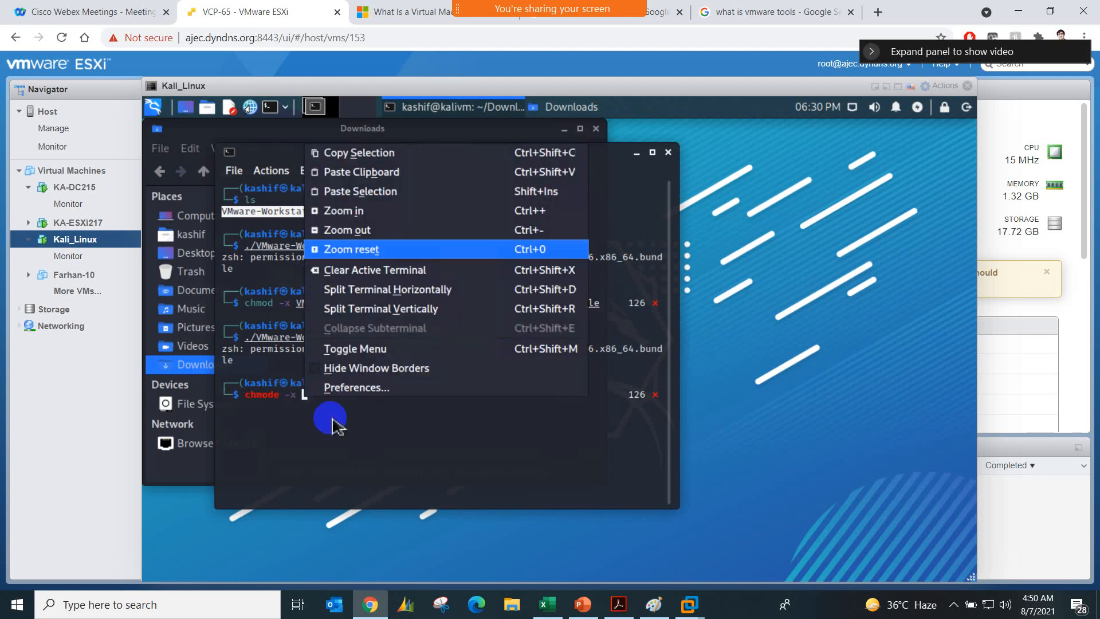
click(379, 172)
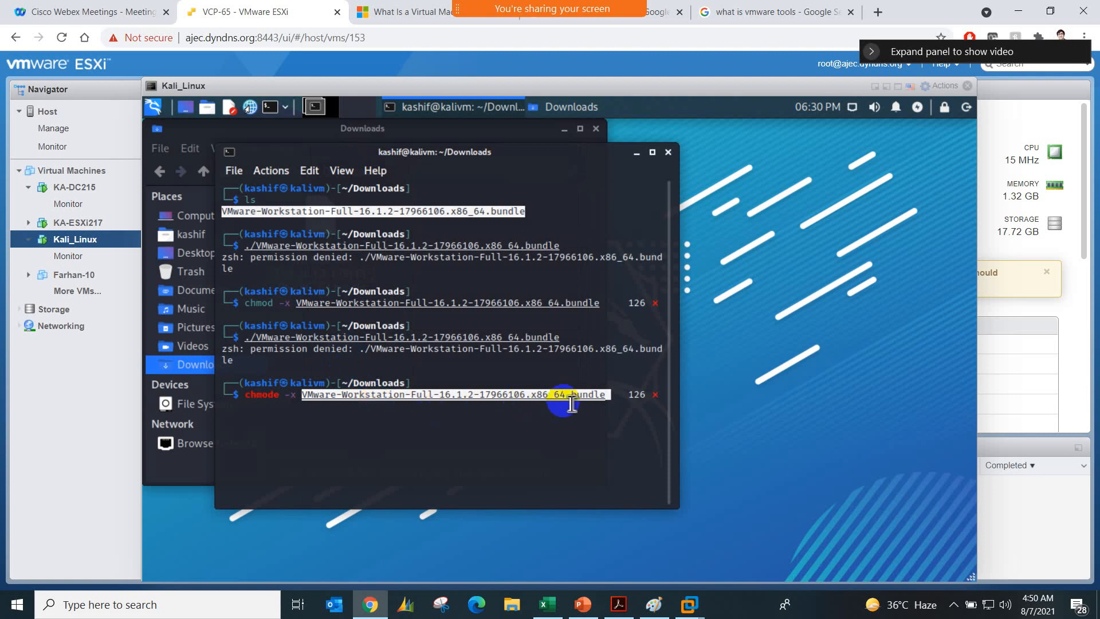
click(628, 401)
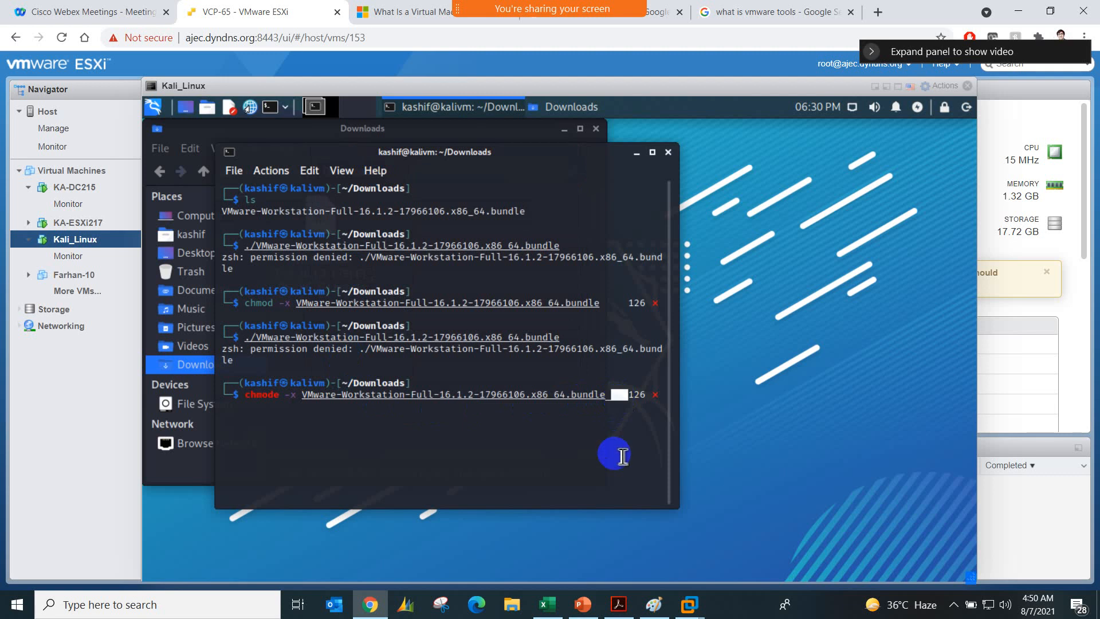
key(BackSpace)
key(BackSpace)
key(BackSpace)
text(le)
key(Return)
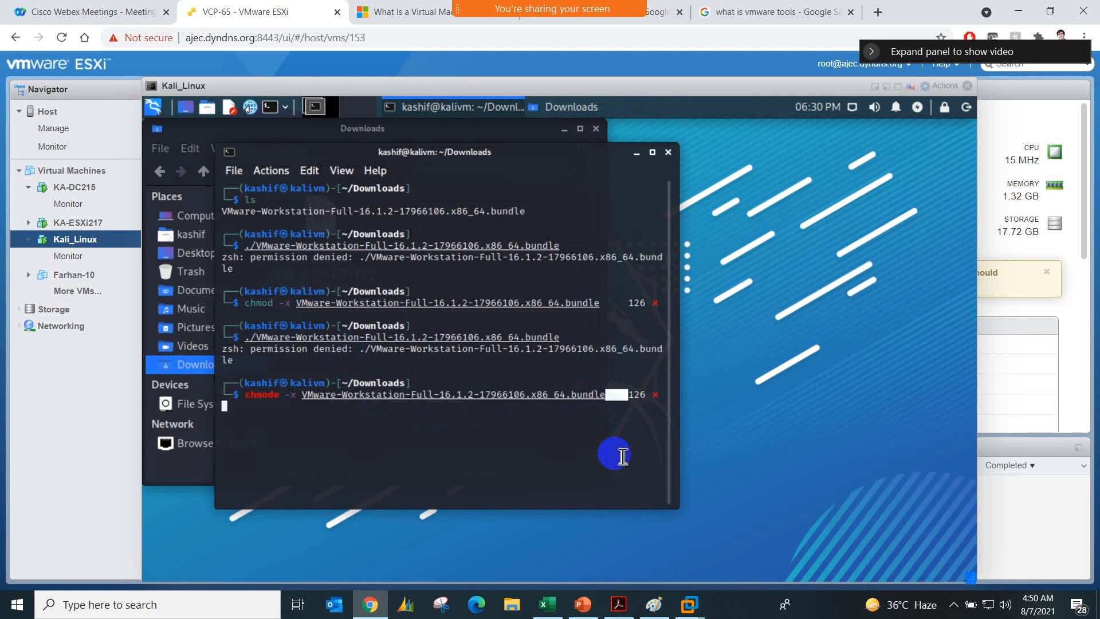
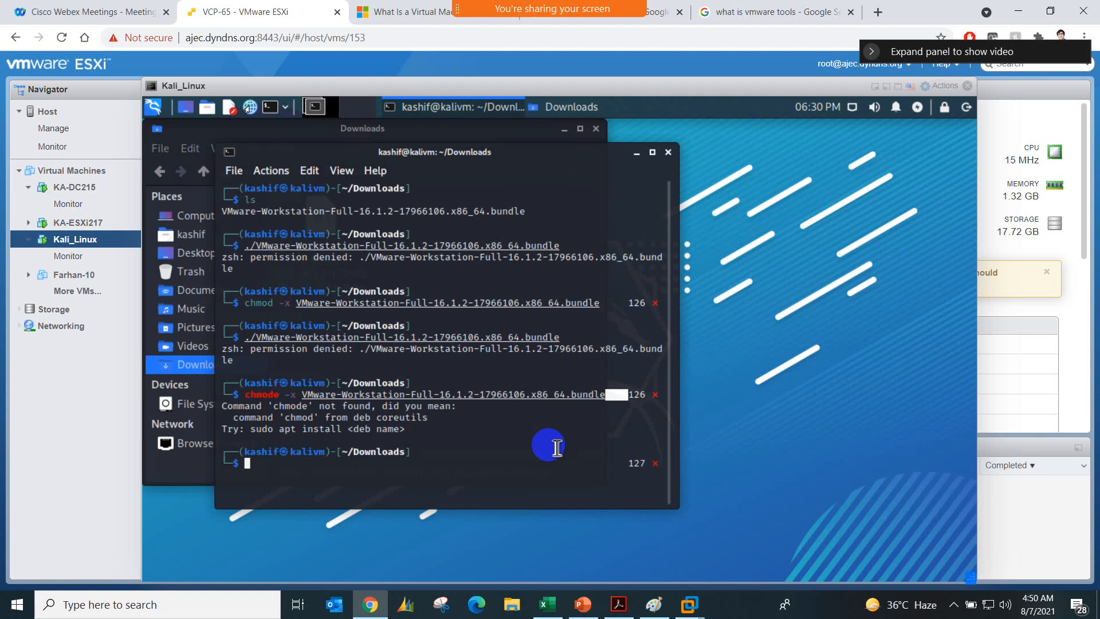
Step: Run sudo apt install and authenticate with the account password
text(su)
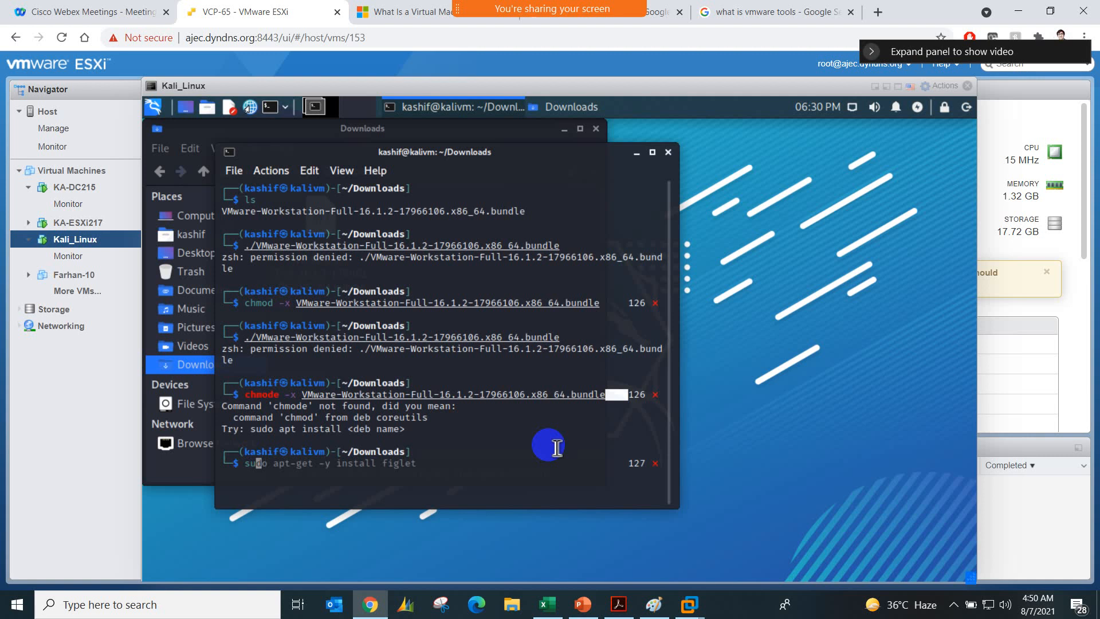
text(do apt install)
key(Return)
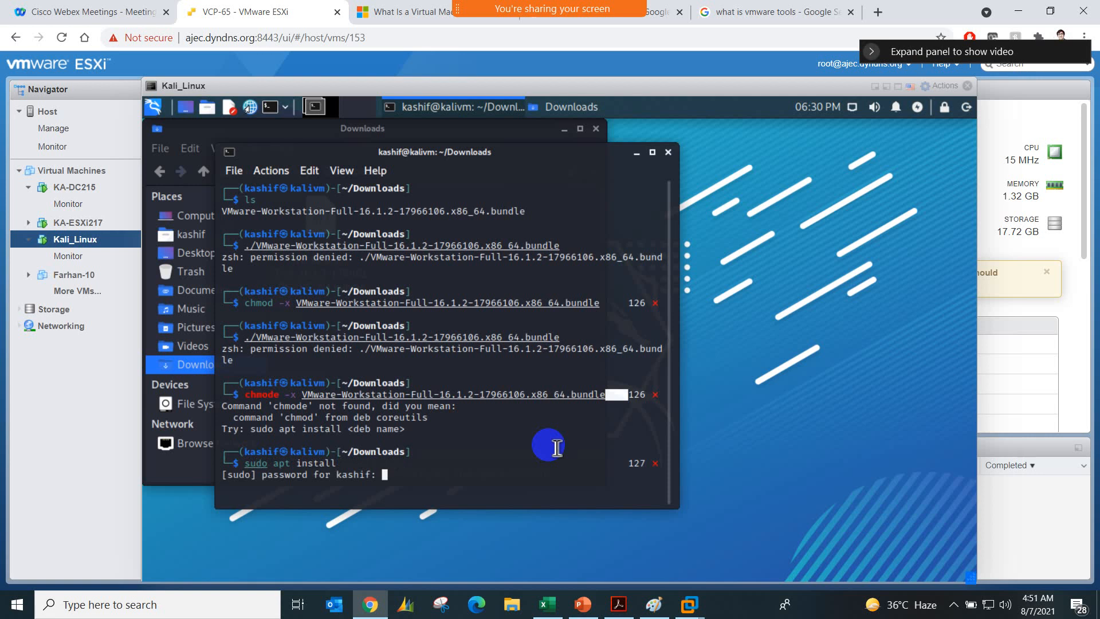
key(Return)
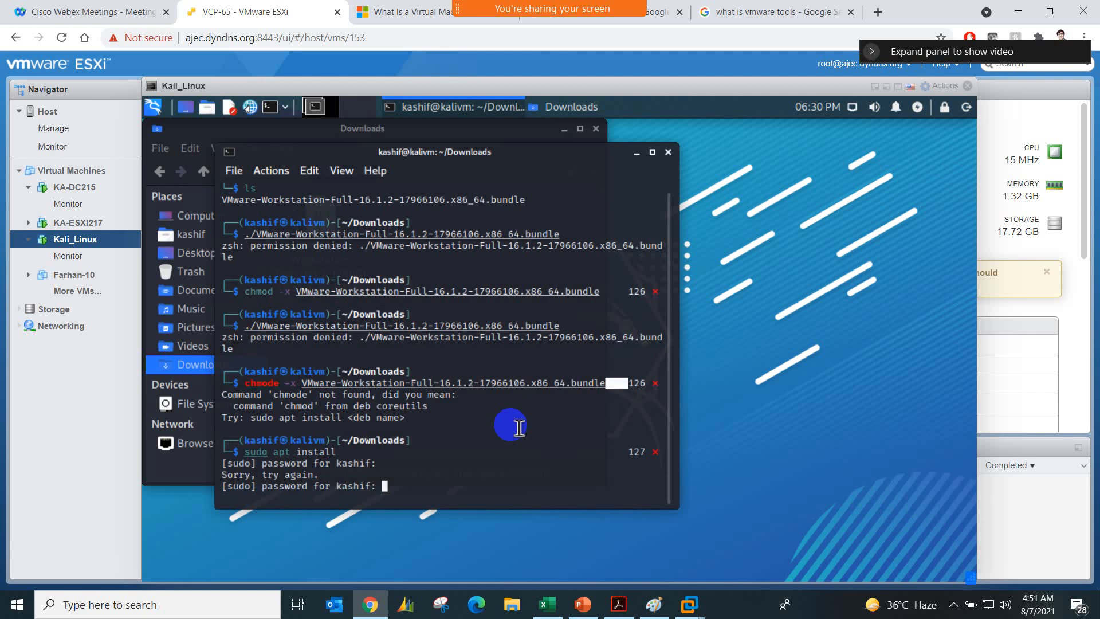
key(Return)
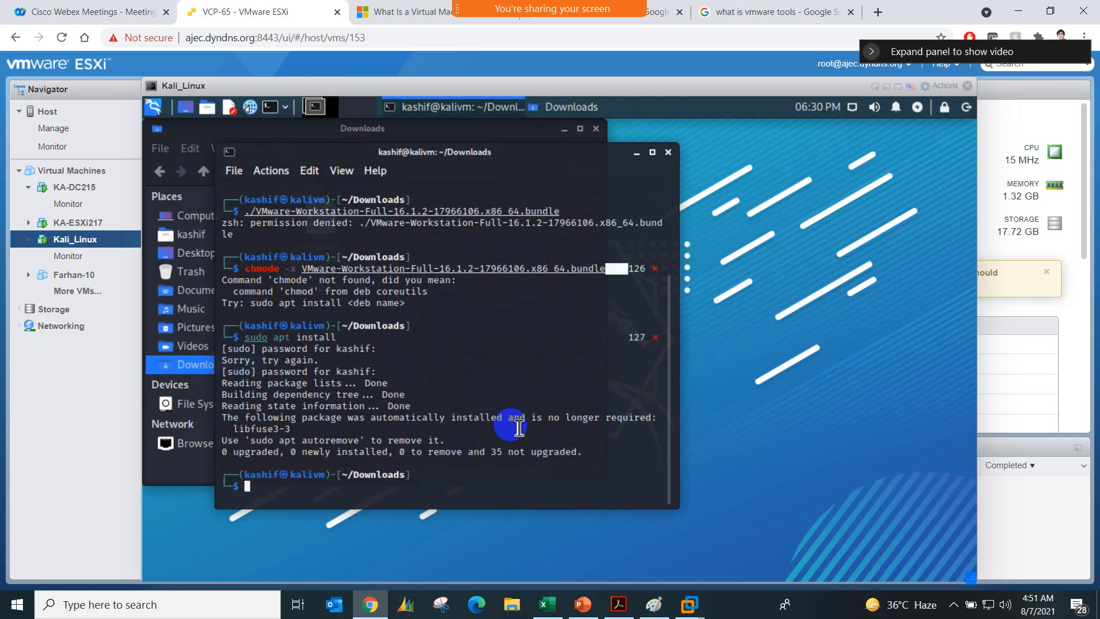
Step: Try to run the installer with ./VMware-Workstation-Full-16.1.2-17966106.x86_64.bundle
text(./)
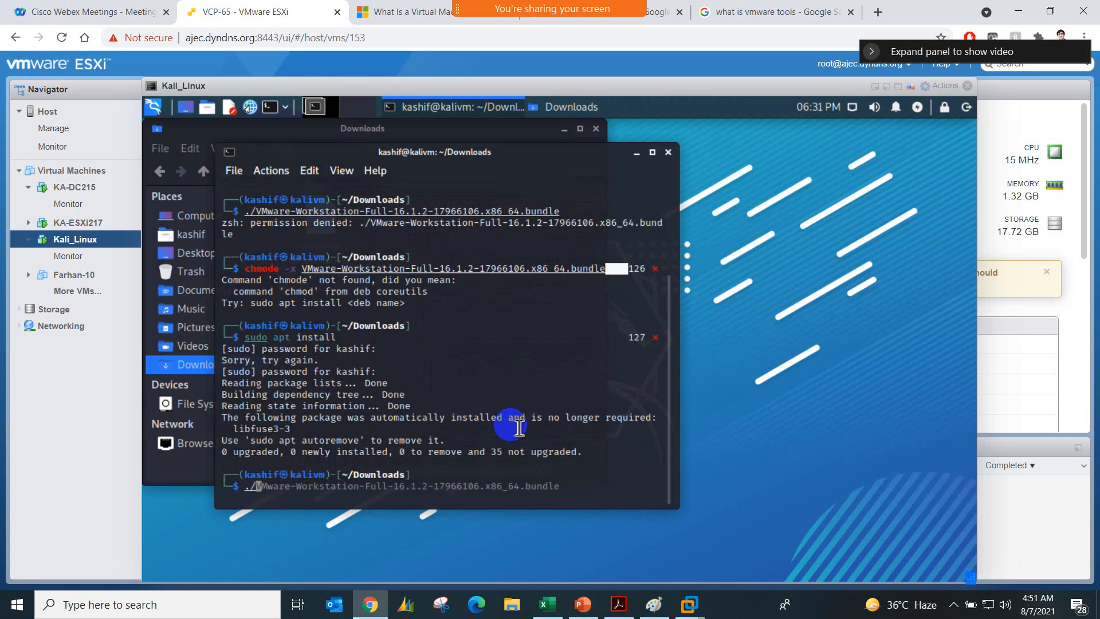
key(Right)
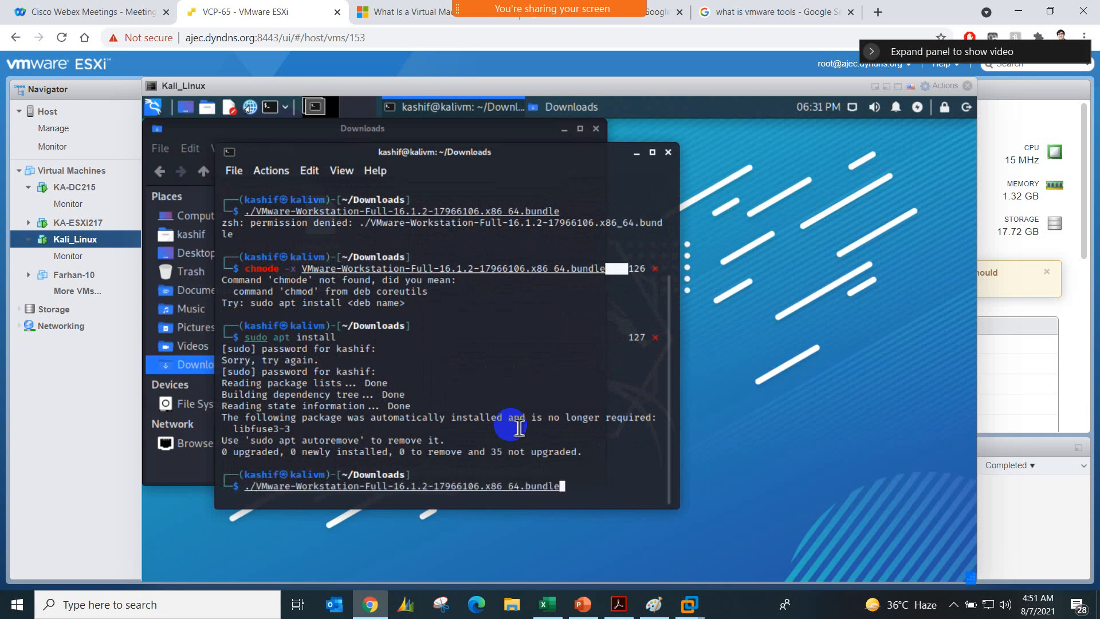
key(Return)
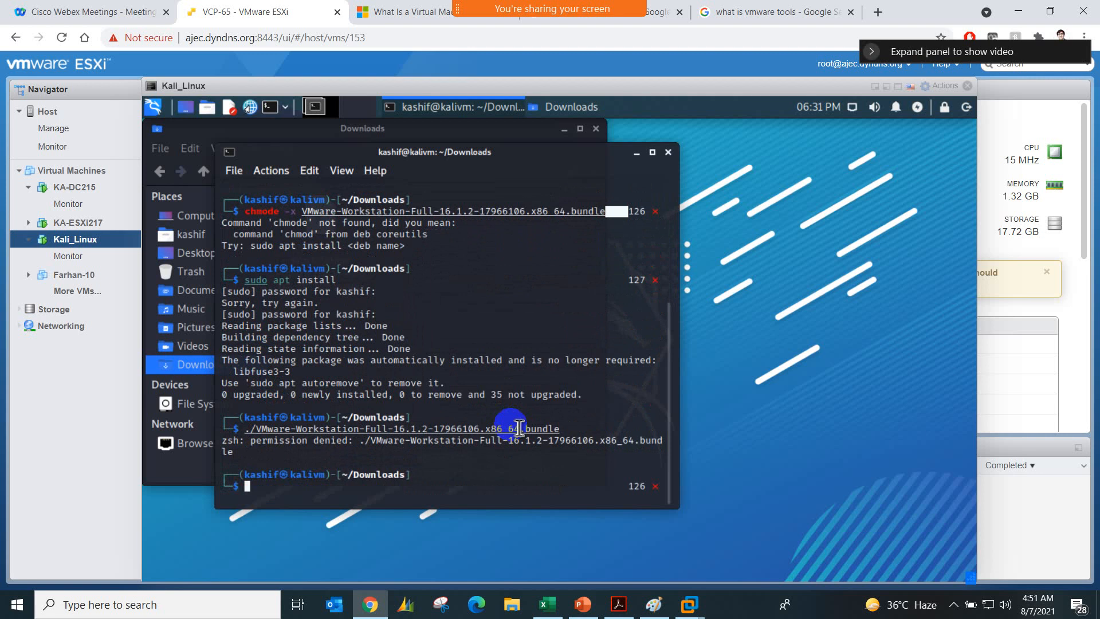
Step: Run chmod -x on VMware-Workstation-Full-16.1.2-17966106.x86_64.bundle to change the installer's execute permission
text(chmode)
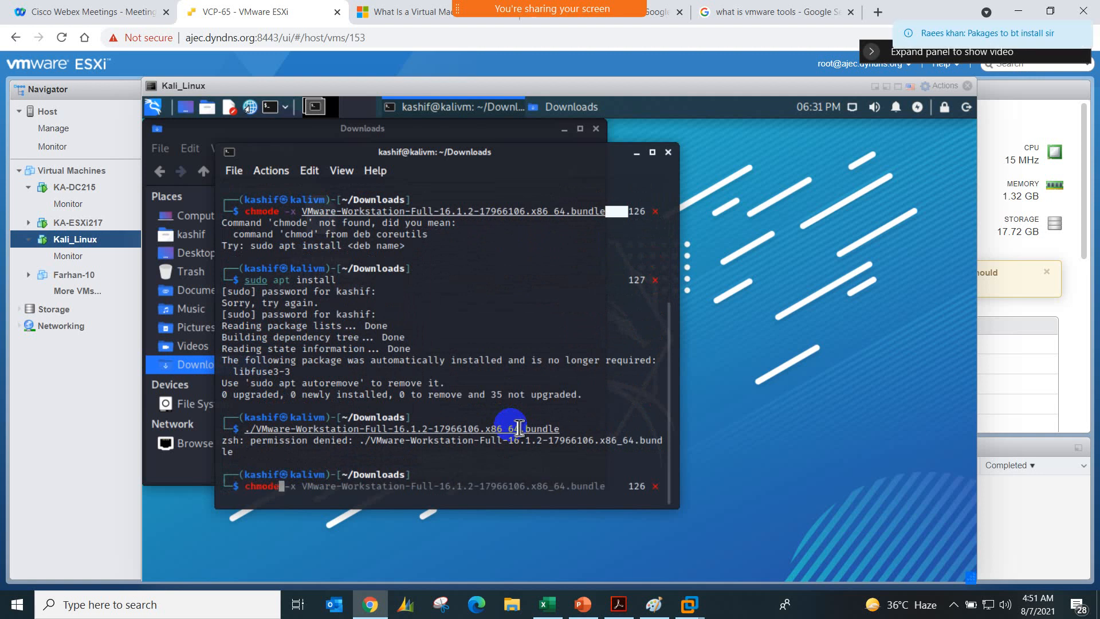
key(BackSpace)
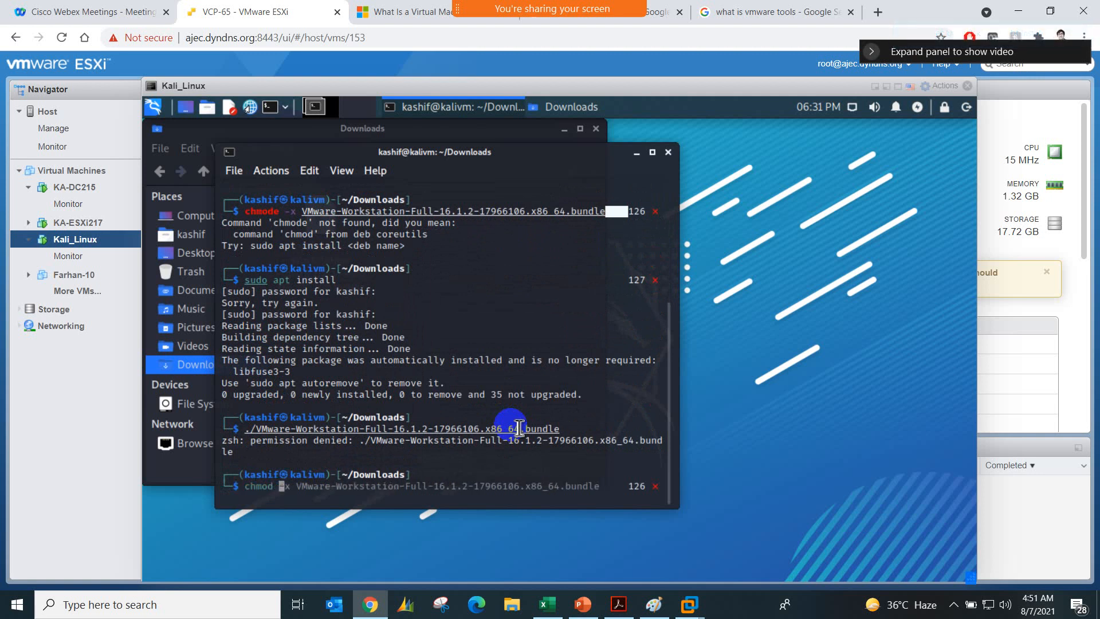
text(-x)
key(Tab)
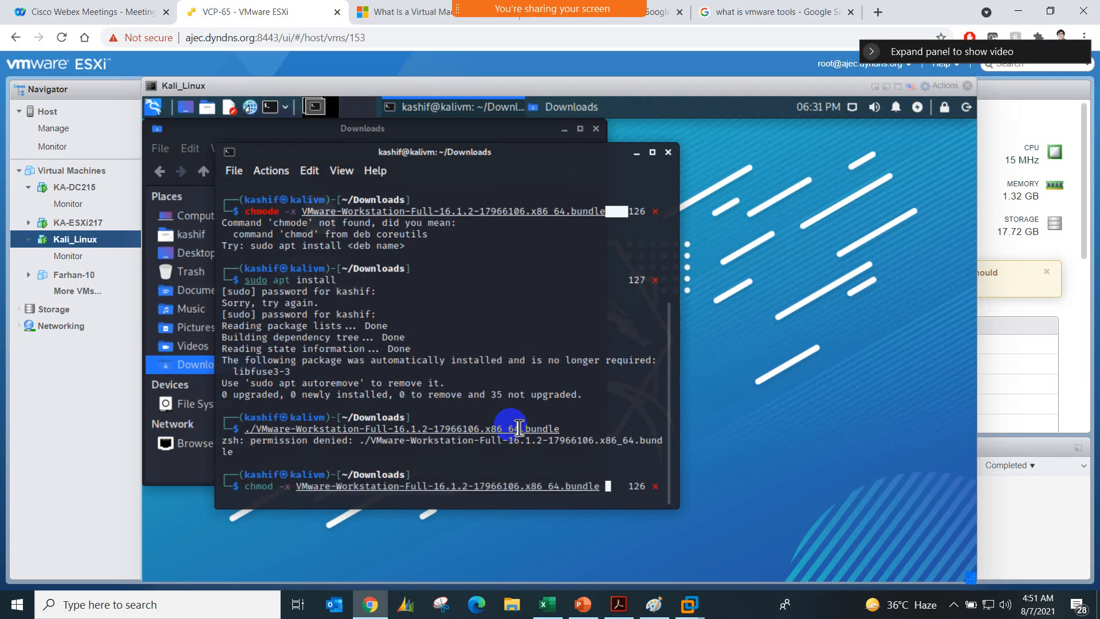
key(Return)
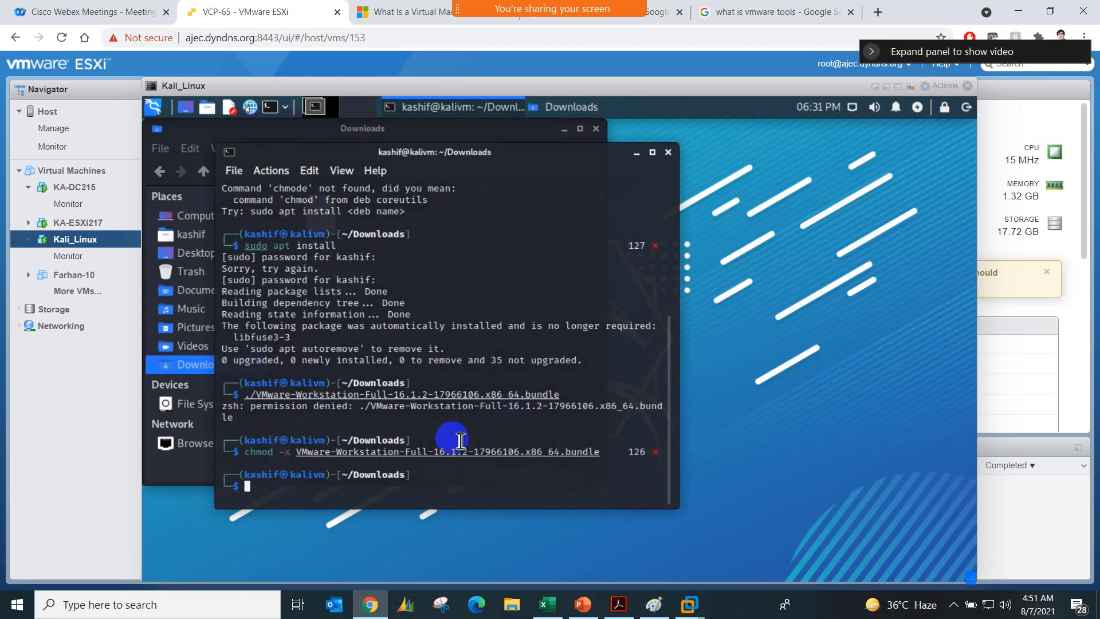
Step: Try to run ./VMware-Workstation-Full-16.1.2-17966106.x86_64.bundle once more and close the terminal window
text(.)
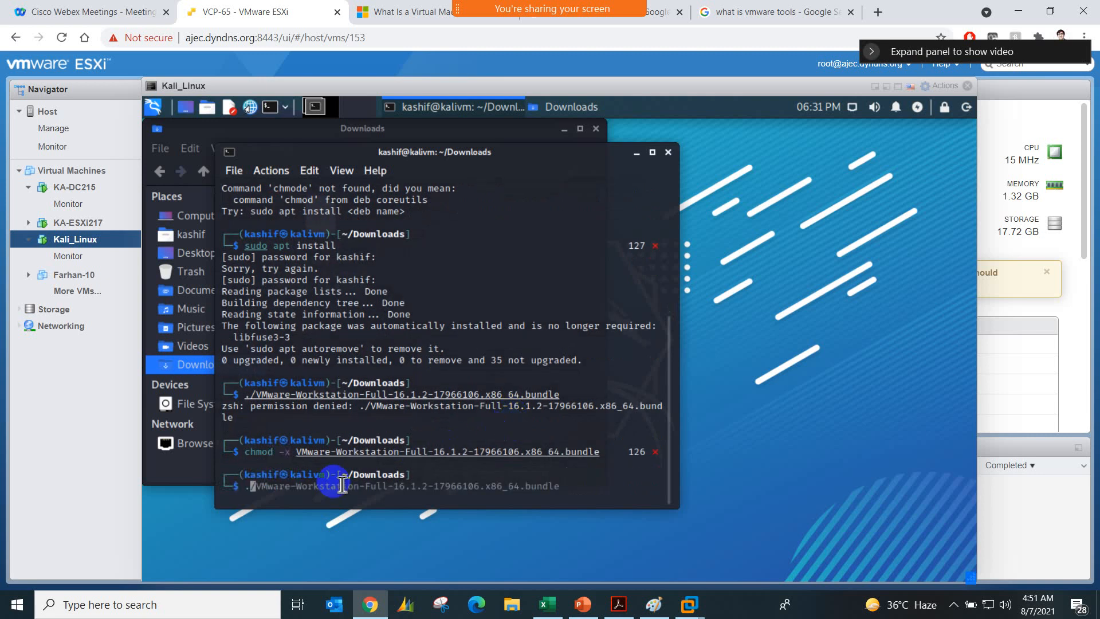
text(\)
key(BackSpace)
text(/)
key(Right)
key(Return)
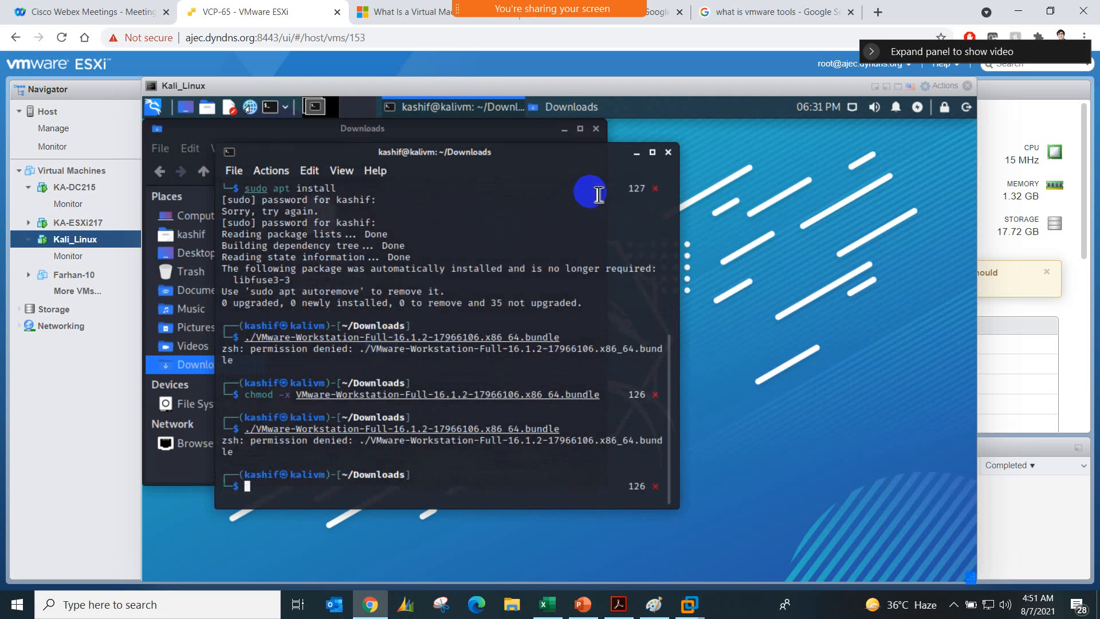
click(667, 152)
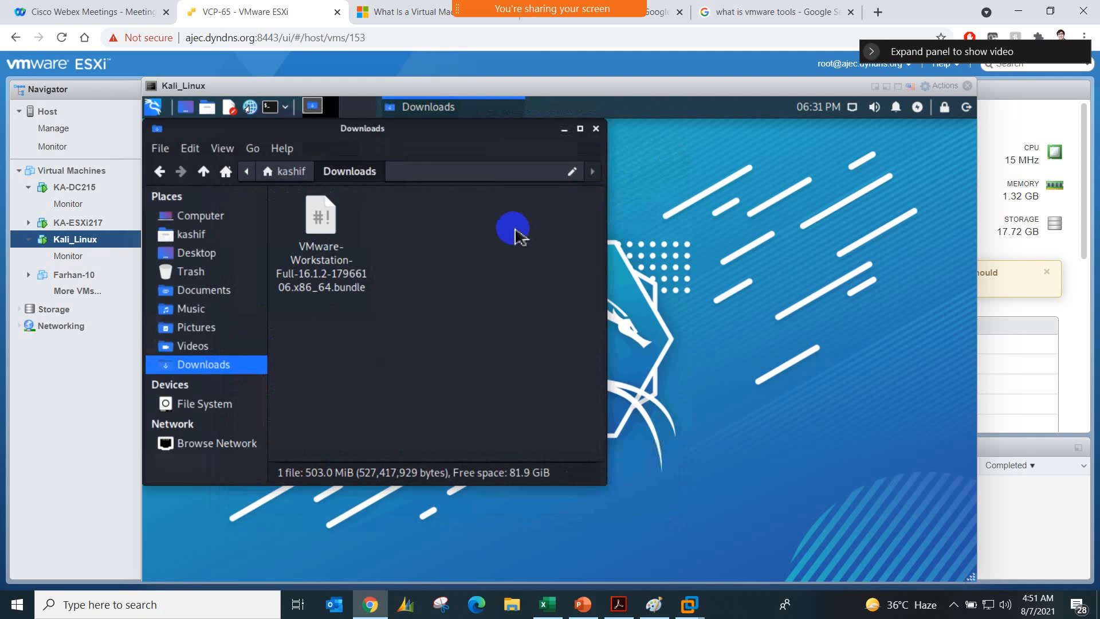
right_click(418, 330)
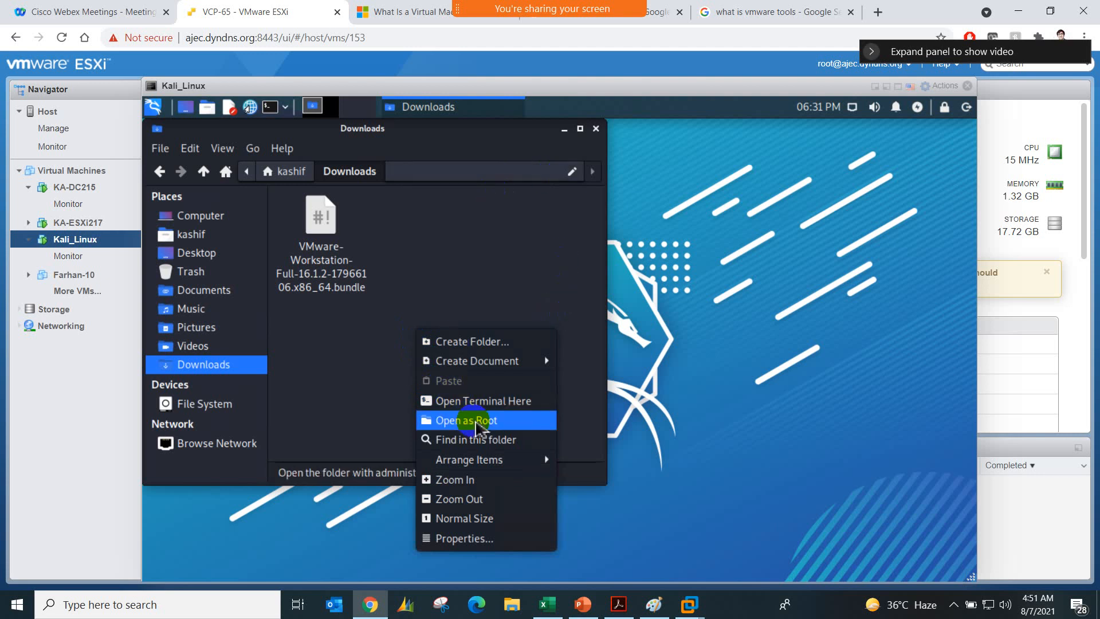
click(475, 424)
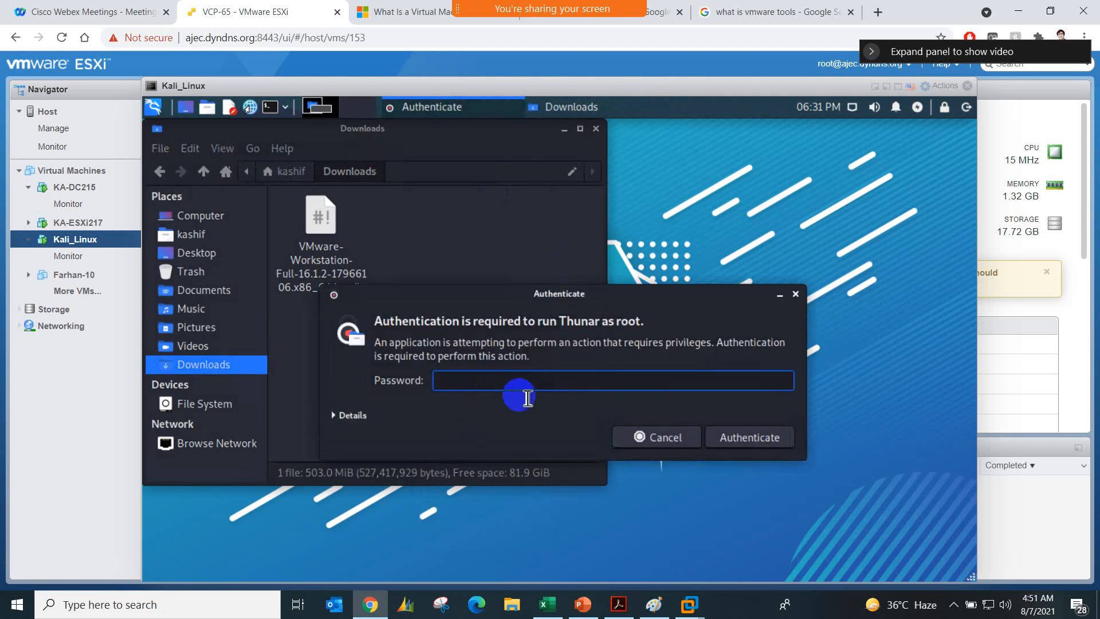
click(796, 295)
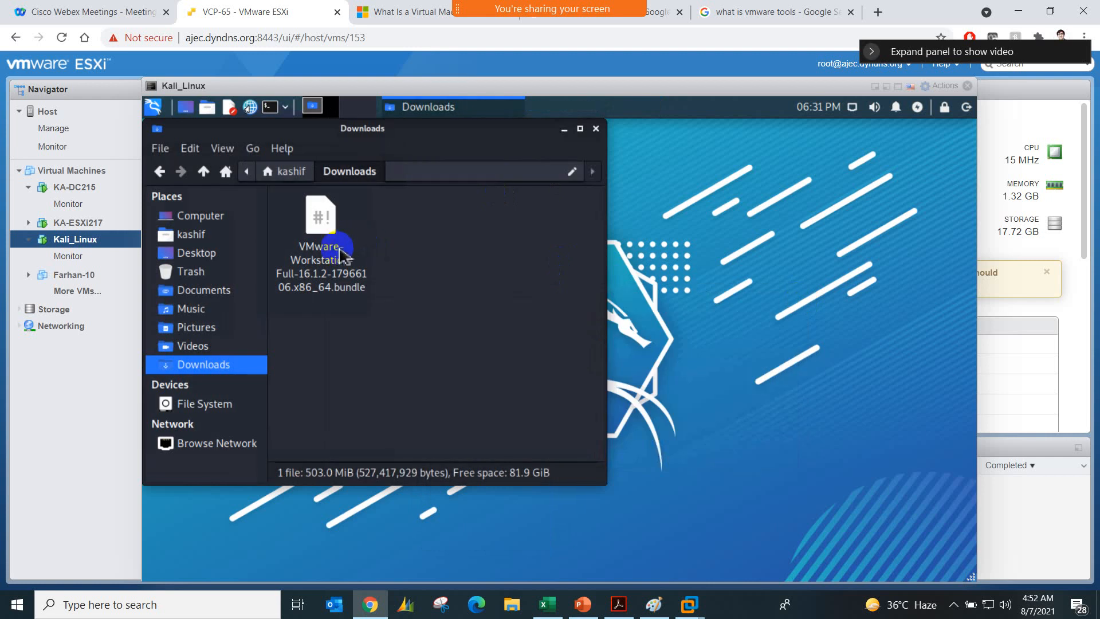
Step: Open a new terminal in the Downloads folder and list its files with ls
right_click(392, 286)
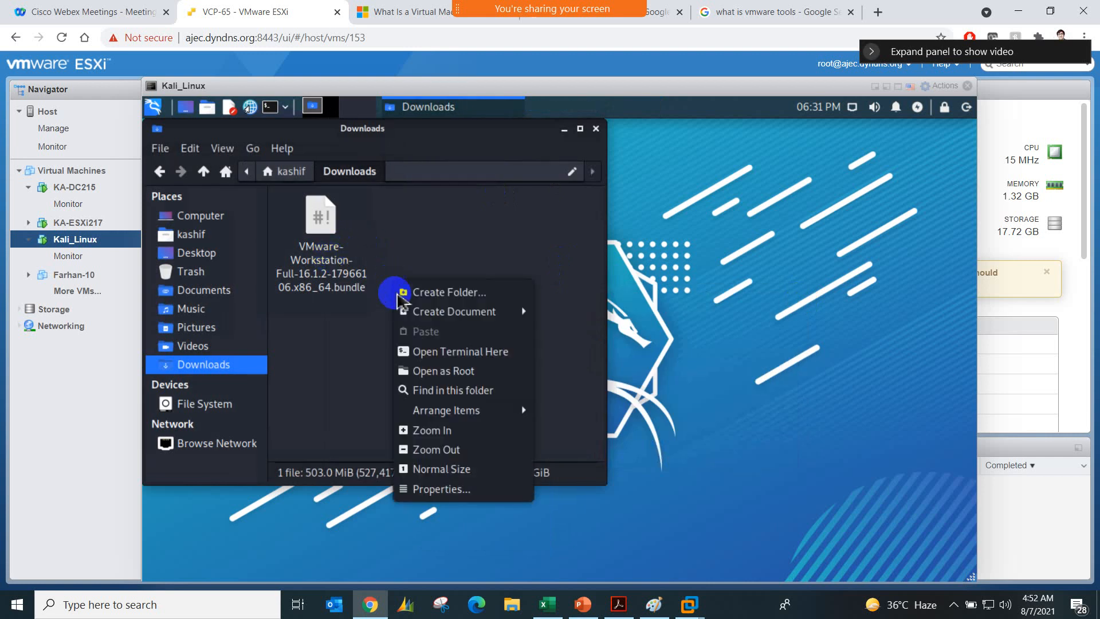
click(427, 353)
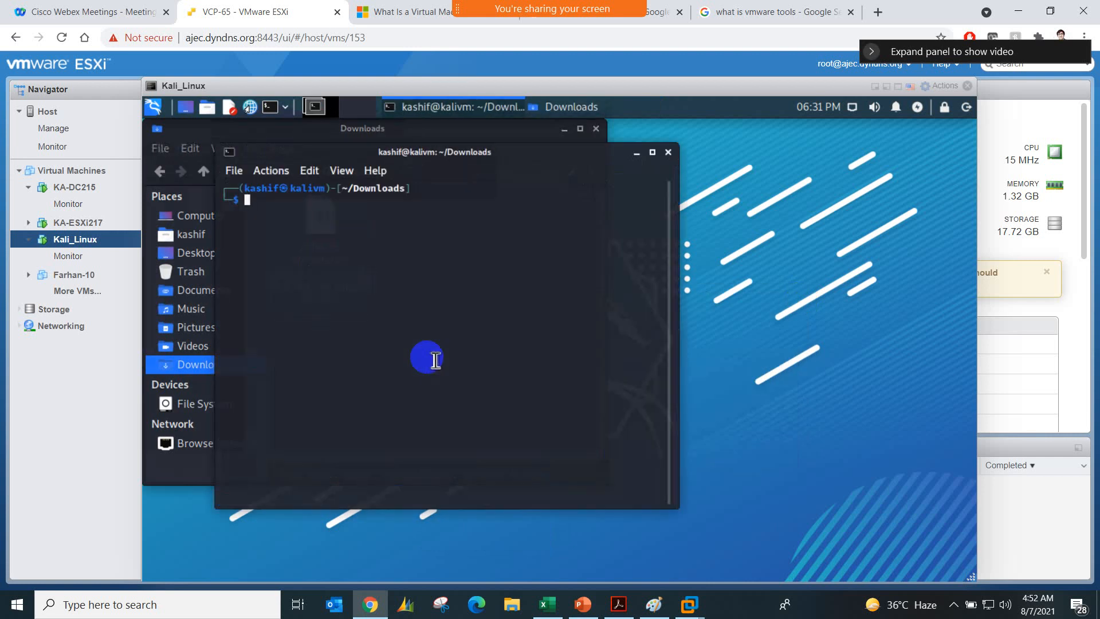
text(ls)
key(Return)
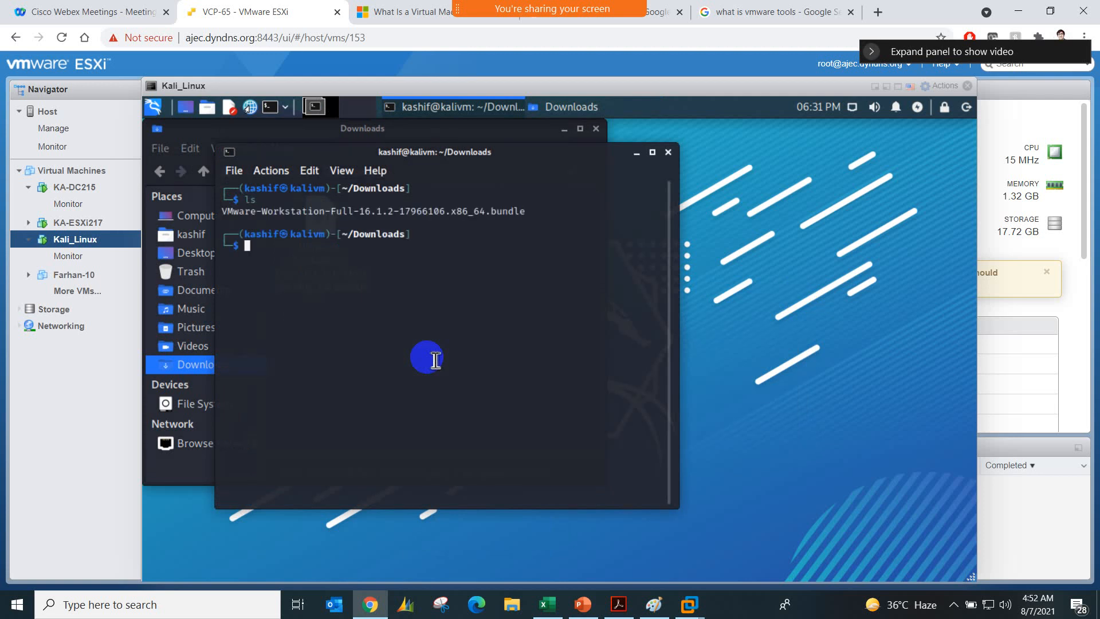
Step: Try to run sudo ./VMware-Workstation-Full-16.1.2-17966106.x86_64.bundle, authenticating with the account password
text(sudo ./)
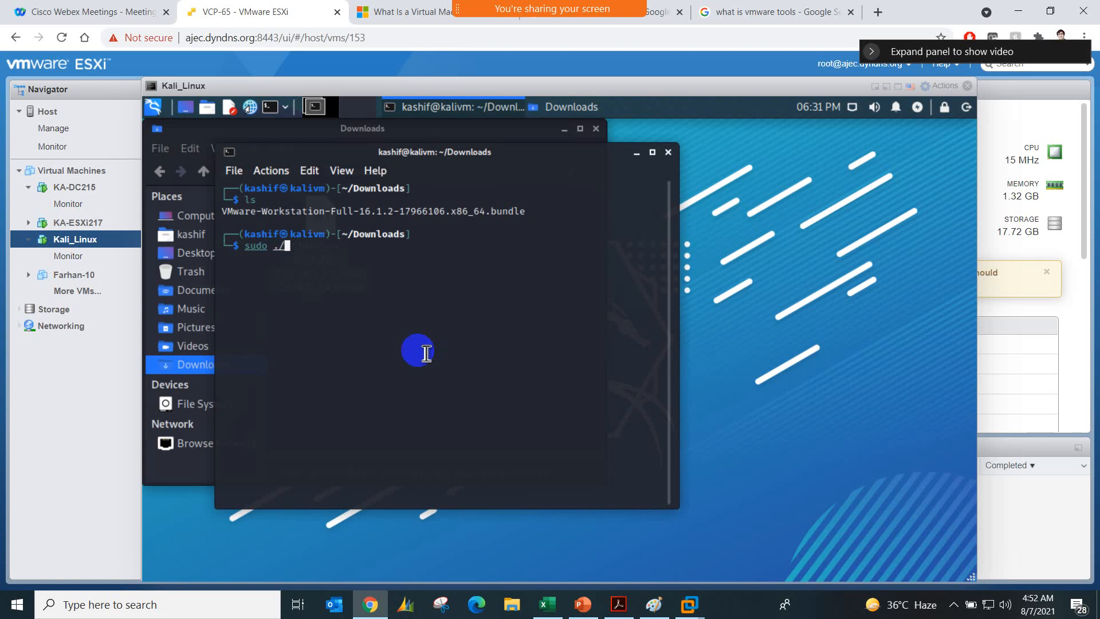
right_click(307, 258)
click(334, 282)
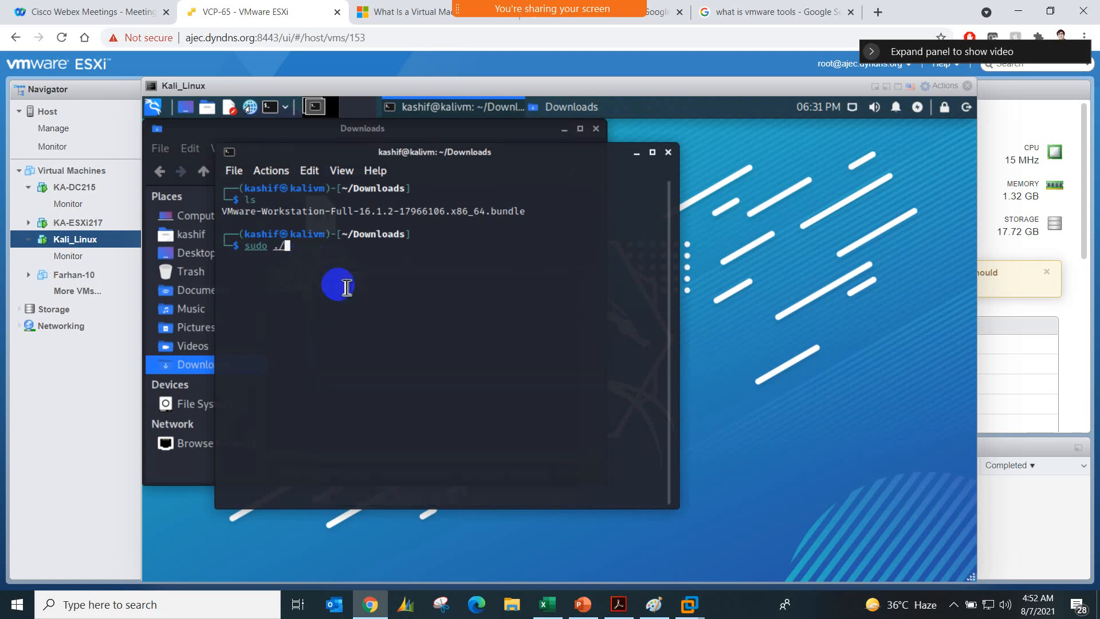
key(Return)
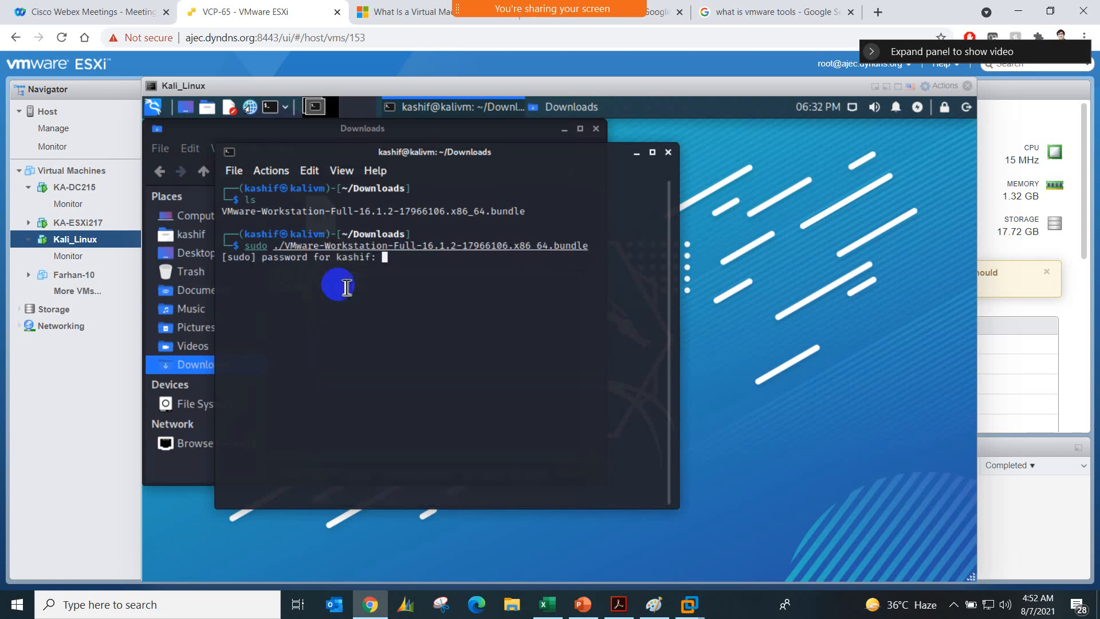
key(Return)
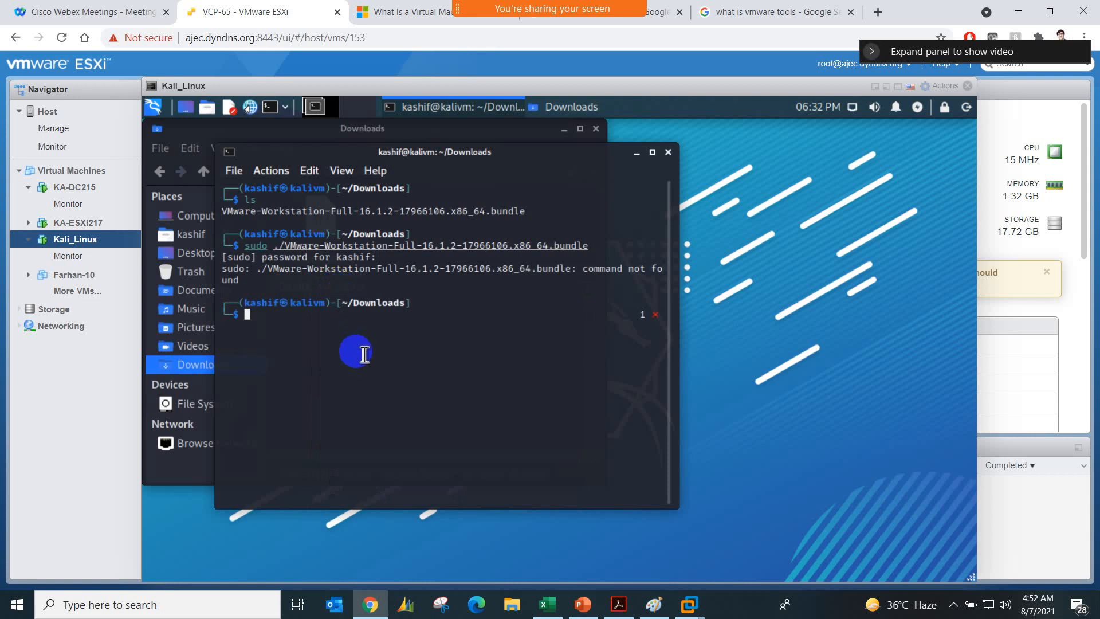
Step: Try to run ./VMware-Workstation-Full-16.1.2-17966106.x86_64.bundle without sudo
text(.)
key(BackSpace)
text(.)
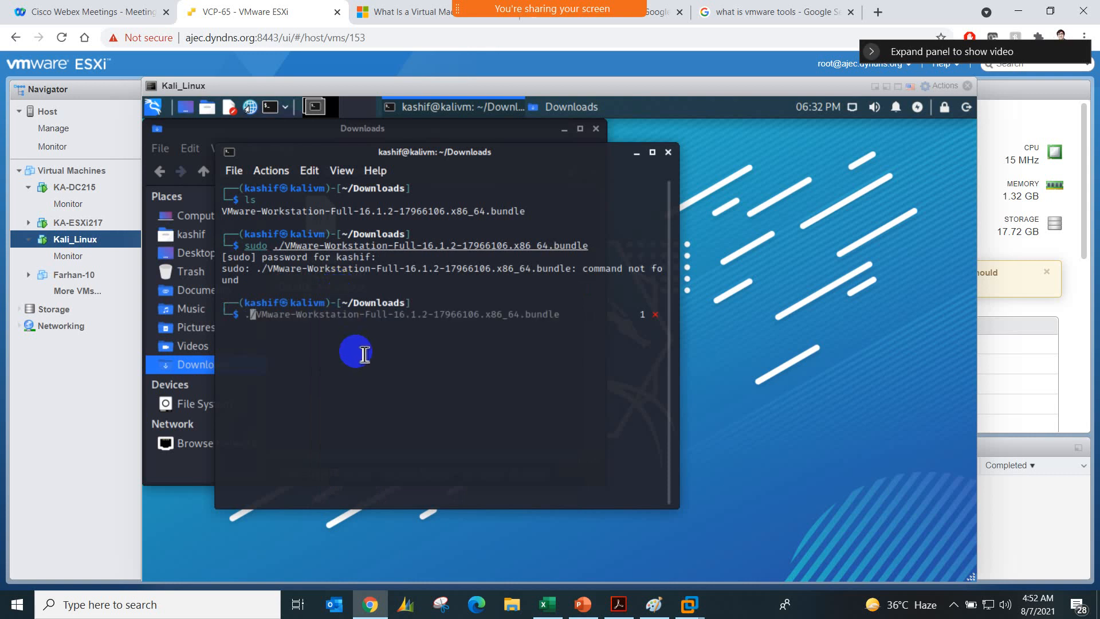
key(BackSpace)
text(/)
key(Tab)
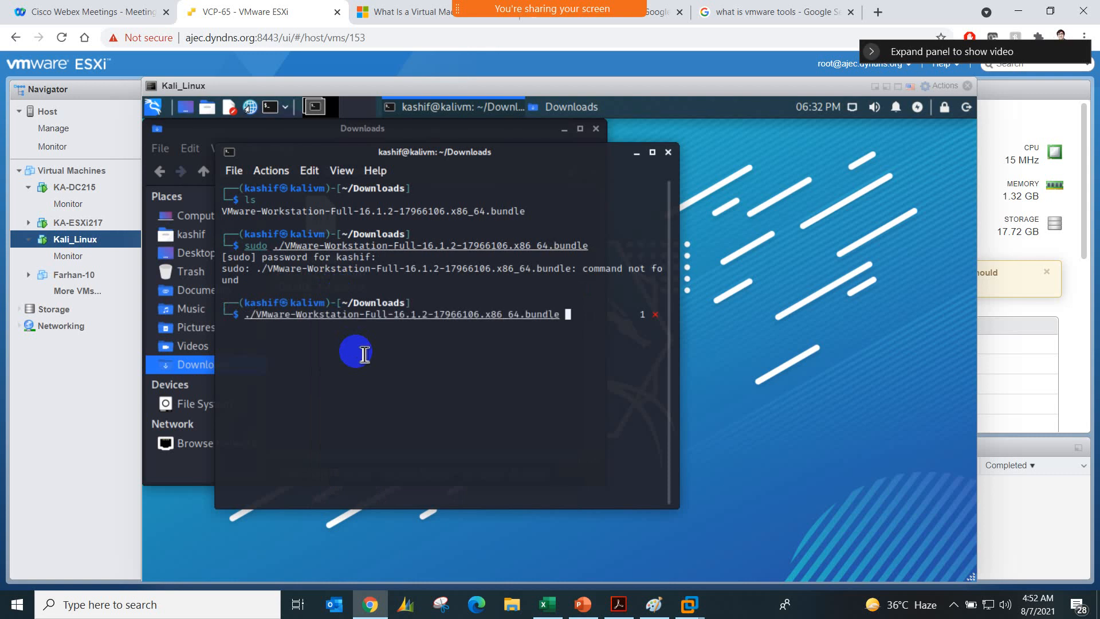
key(Return)
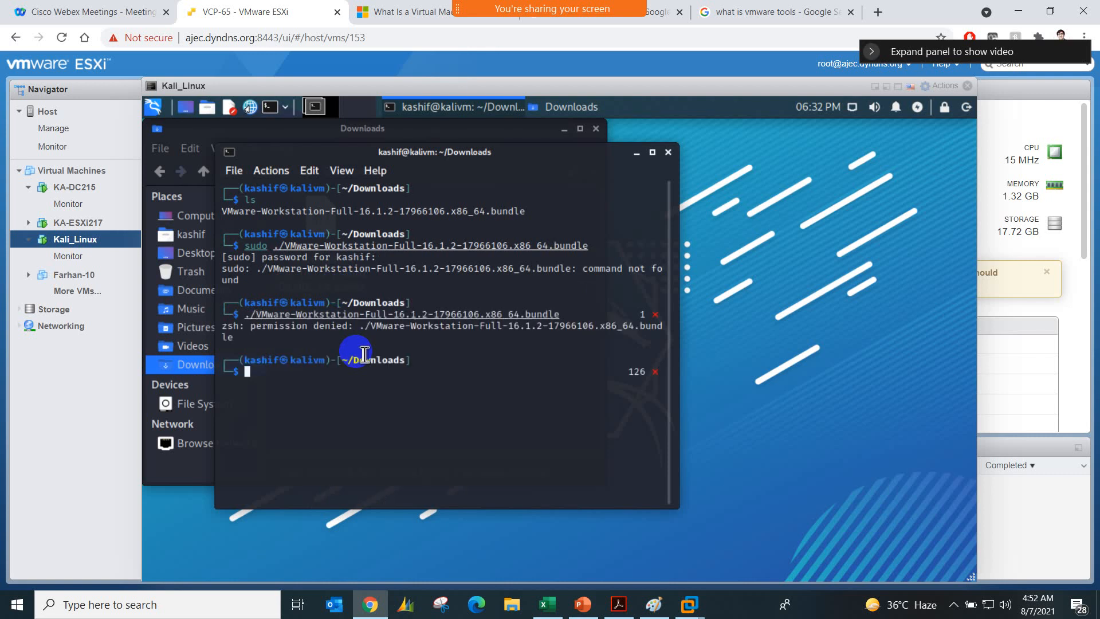
Step: Run chmod -x VMware-Workstation-Full-16.1.2-17966106.x86_64.bundle, copying the file name from the listing
text(chmod)
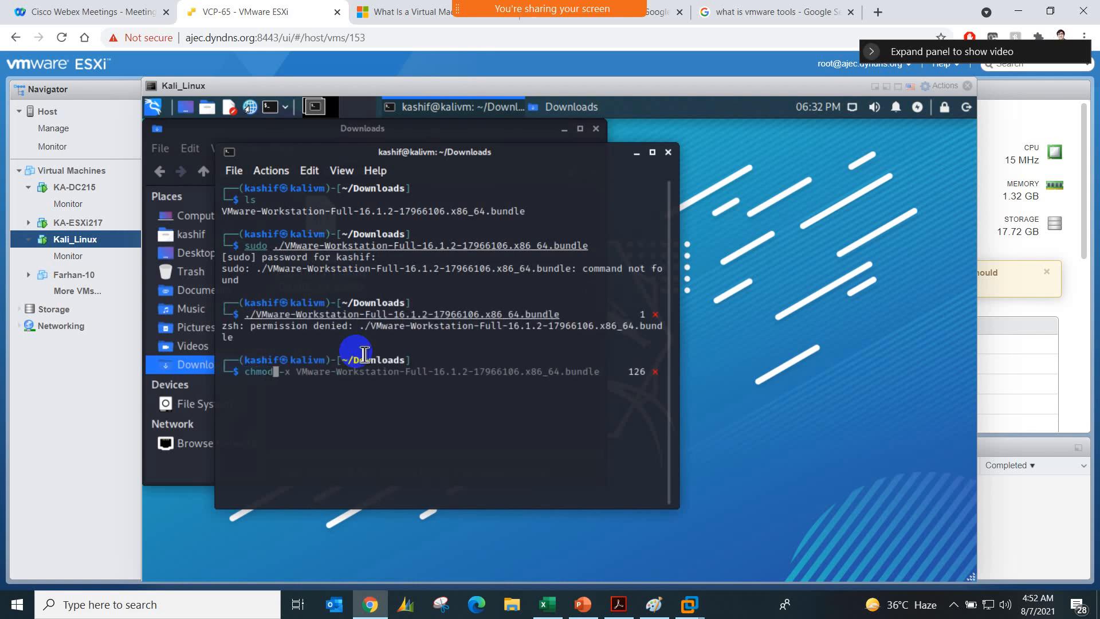
text( -x)
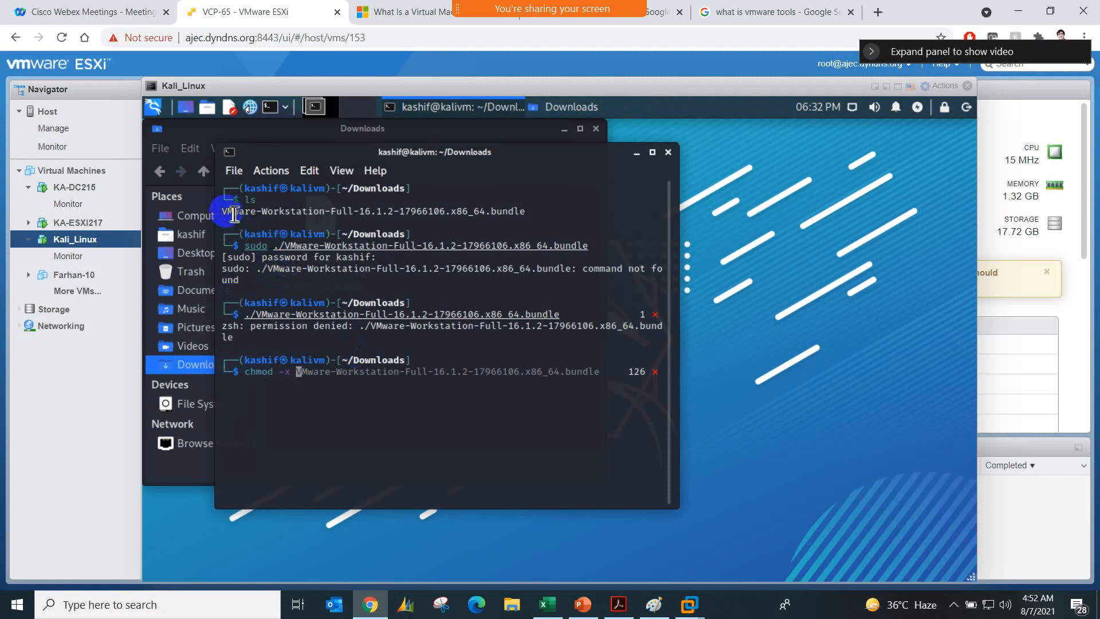
drag(228, 211, 530, 214)
key(ctrl+c)
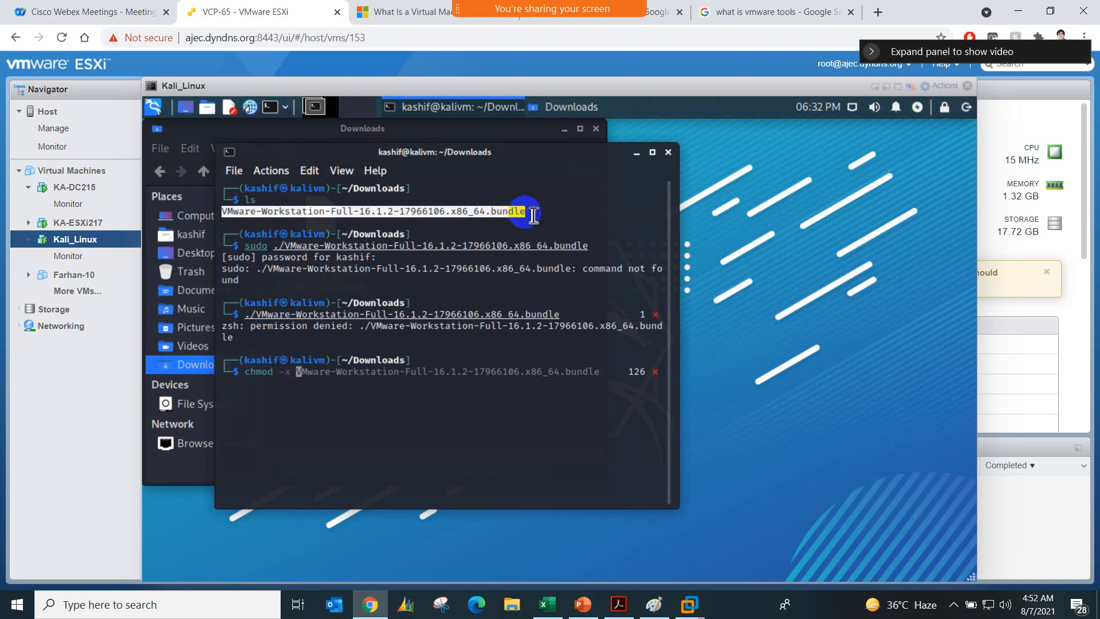
right_click(512, 216)
click(518, 221)
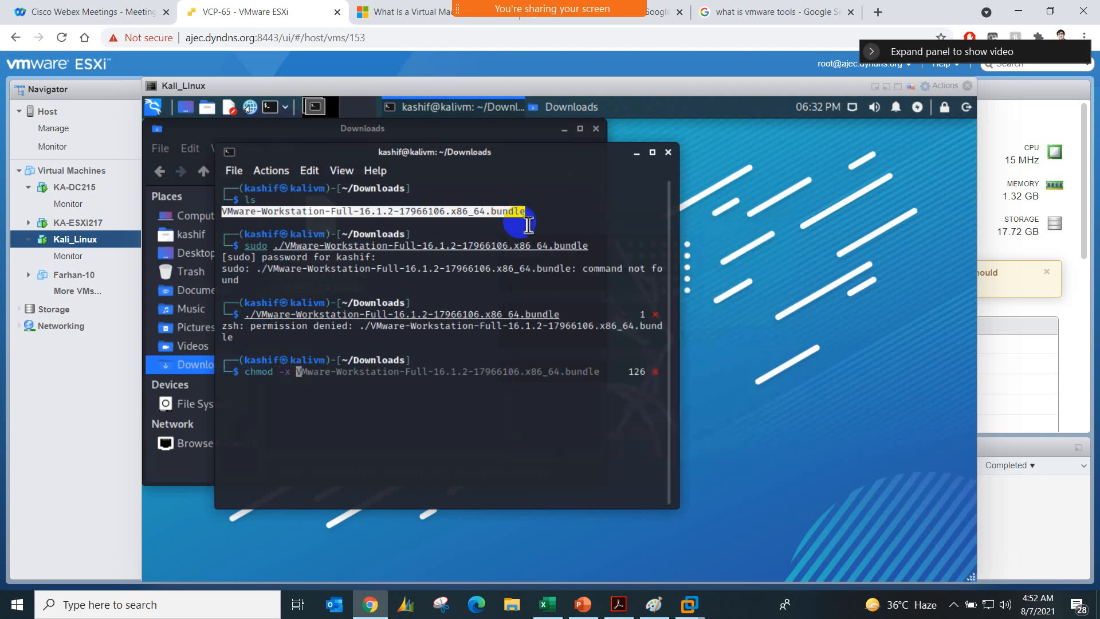
right_click(304, 378)
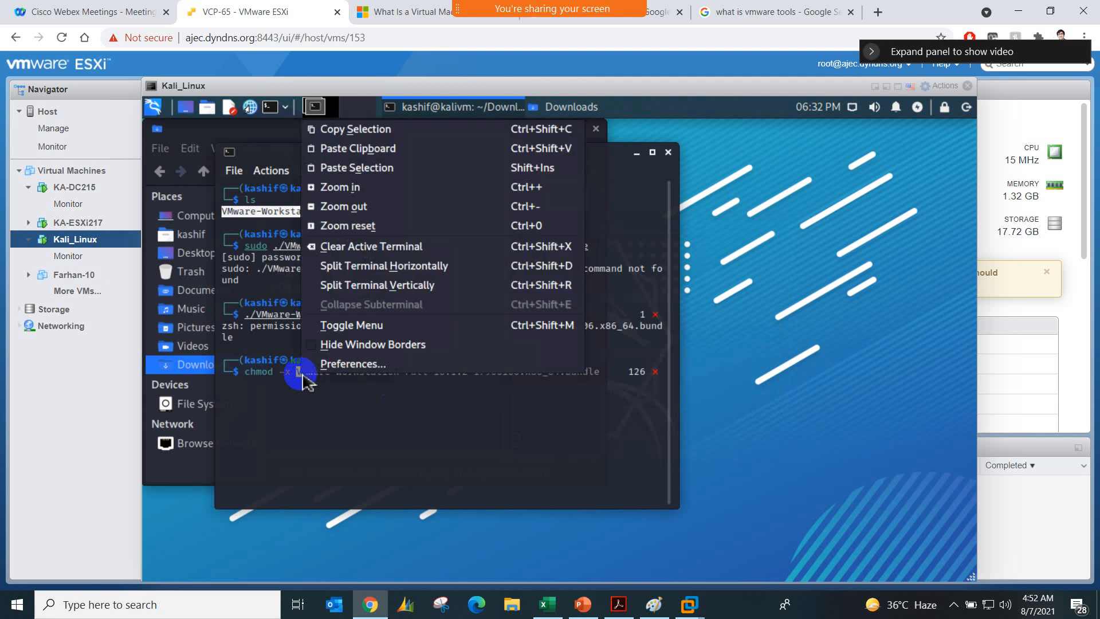
click(364, 167)
key(Return)
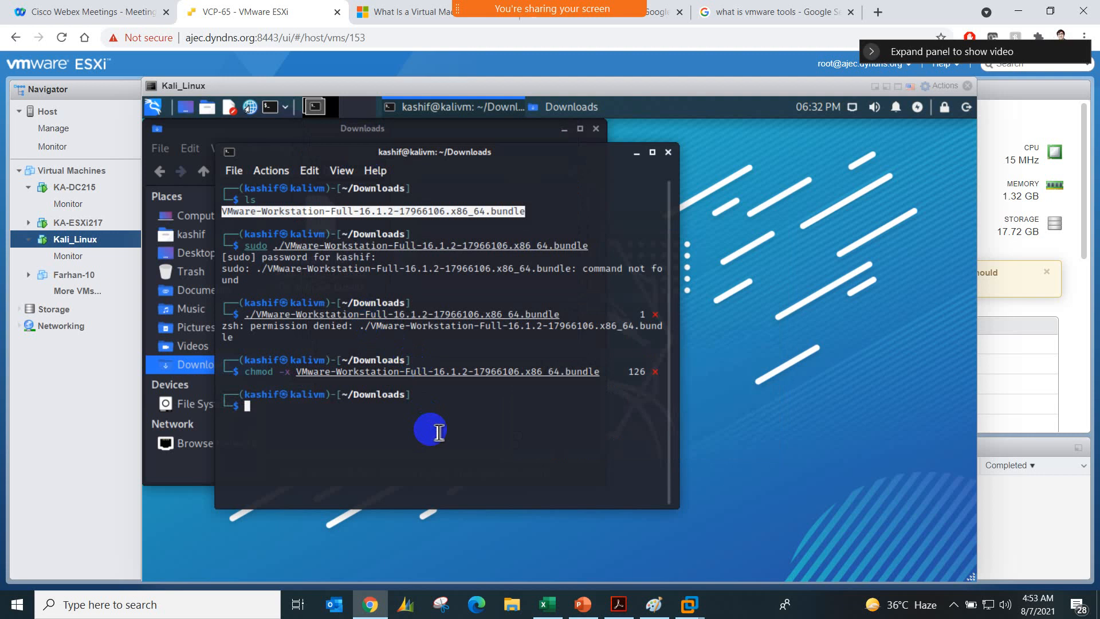
Step: Recall the earlier ./VMware-Workstation-Full-16.1.2-17966106.x86_64.bundle command and try to launch the installer again
key(Up)
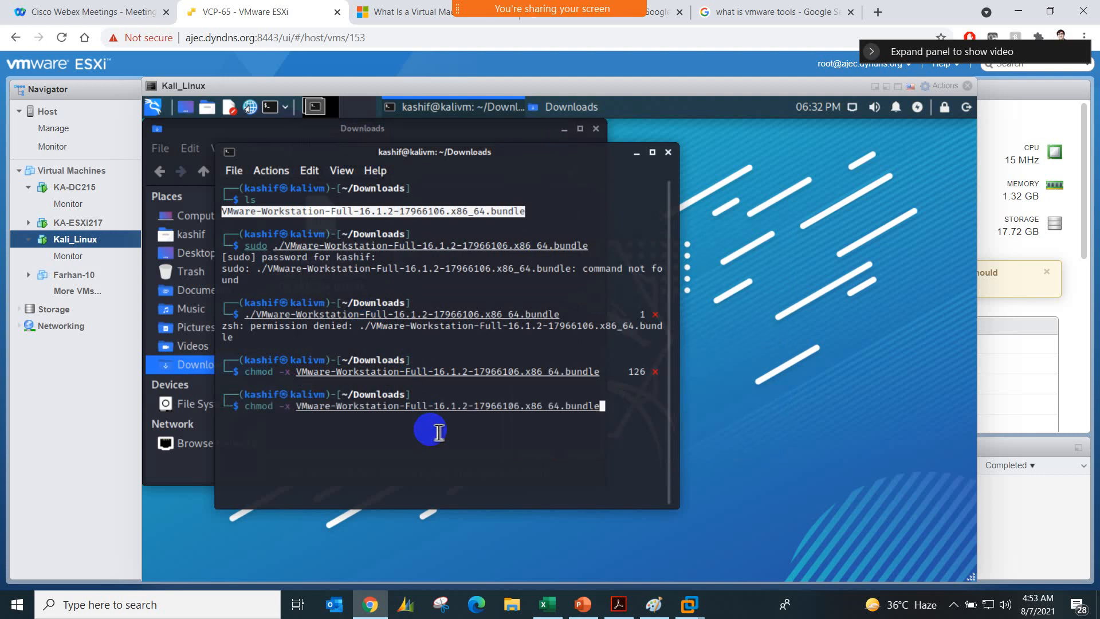
key(Up)
key(Return)
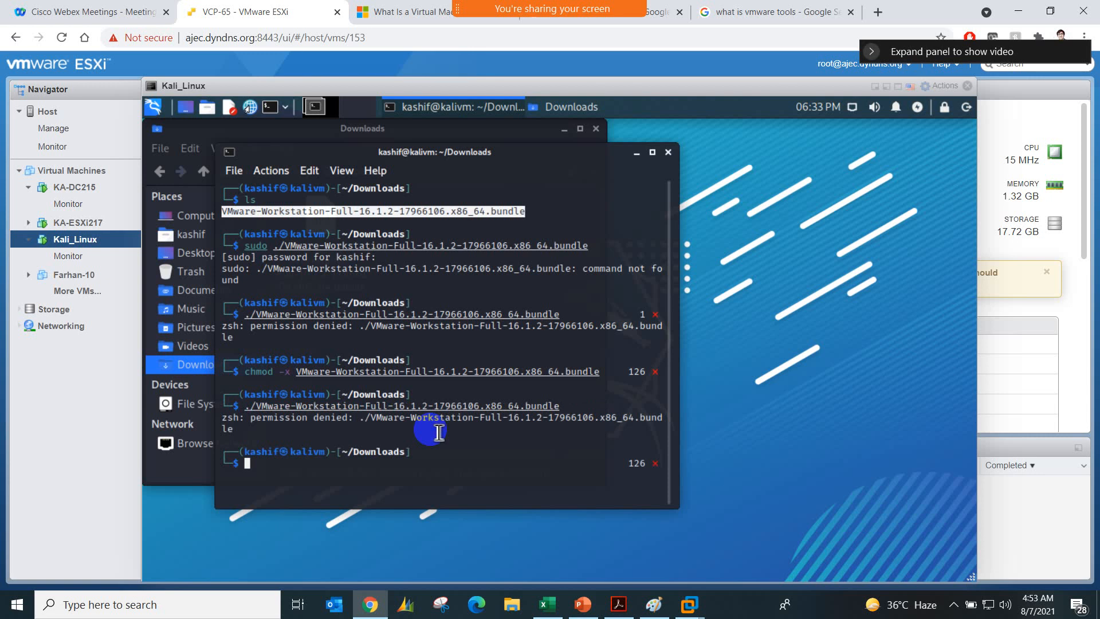
Step: Close the terminal and read the newest messages in the meeting chat for advice on file permissions
click(668, 153)
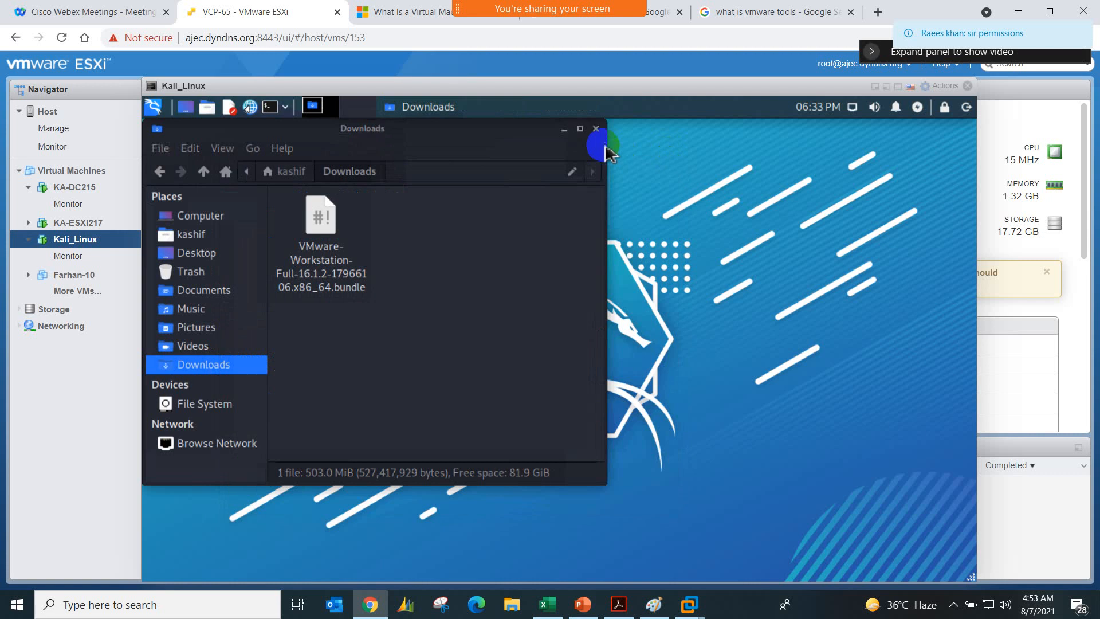
click(469, 276)
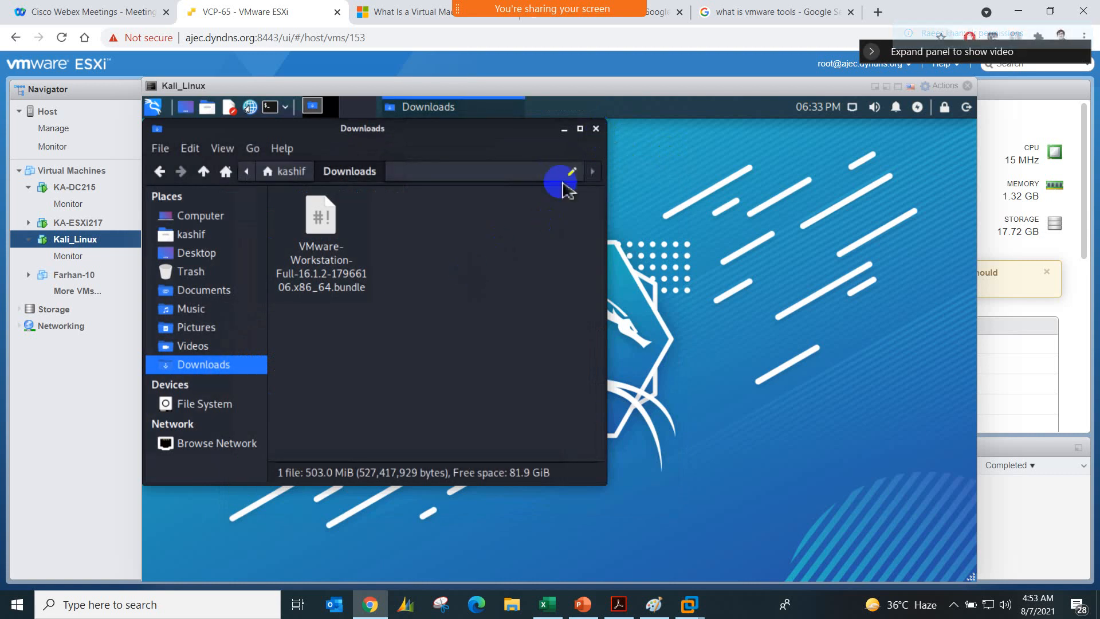
mouse_move(518, 9)
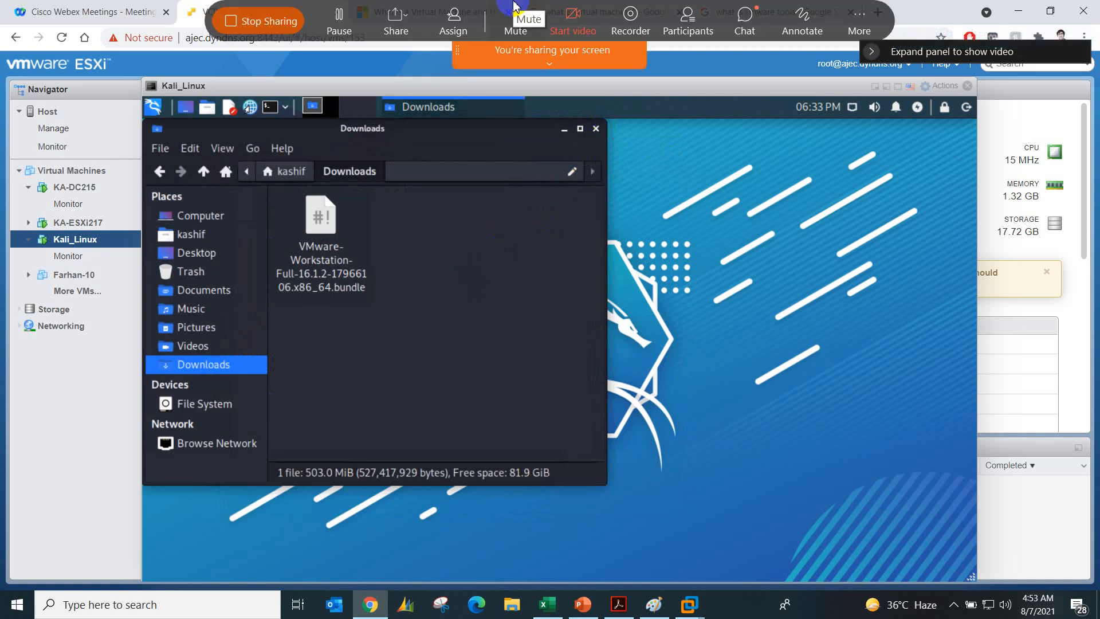
click(740, 23)
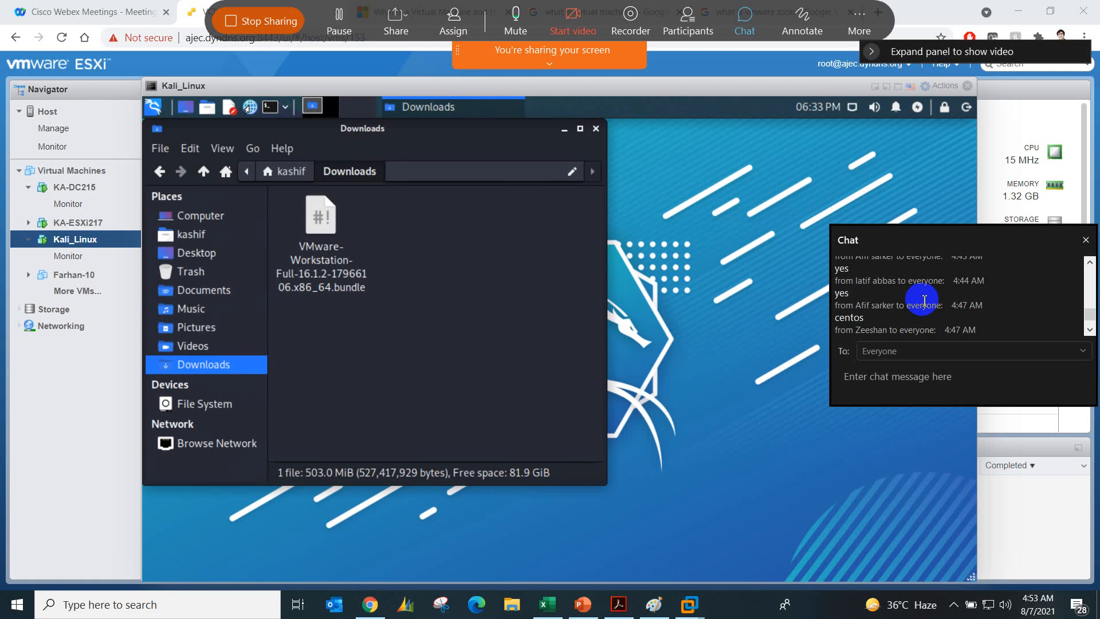
scroll(924, 300, down, 5)
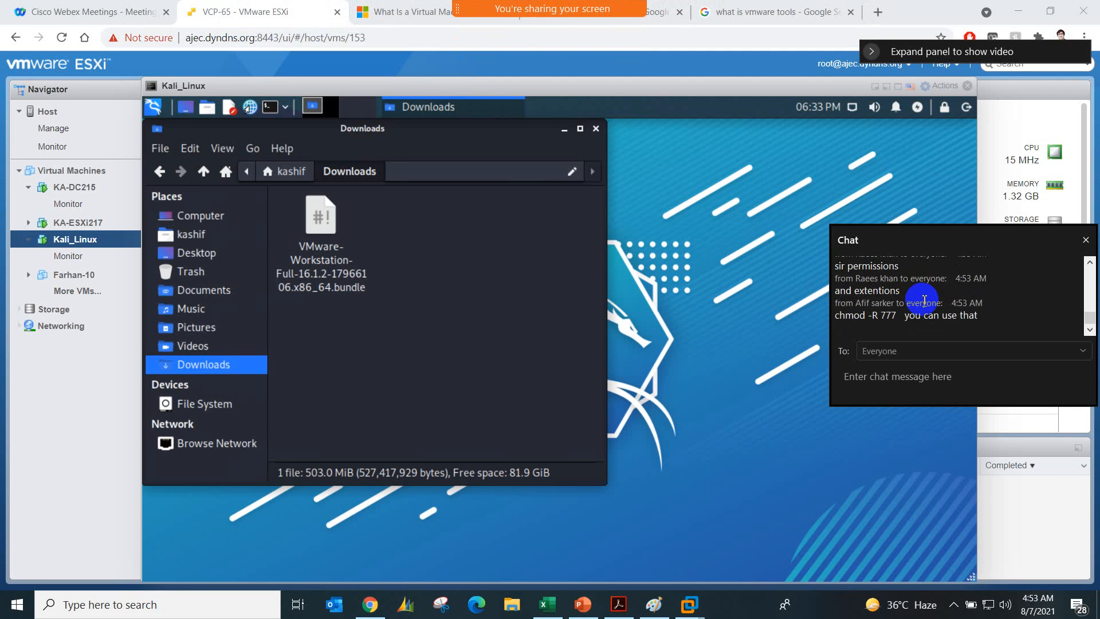
Step: Open a terminal in the Downloads folder and list its files with ls
right_click(449, 267)
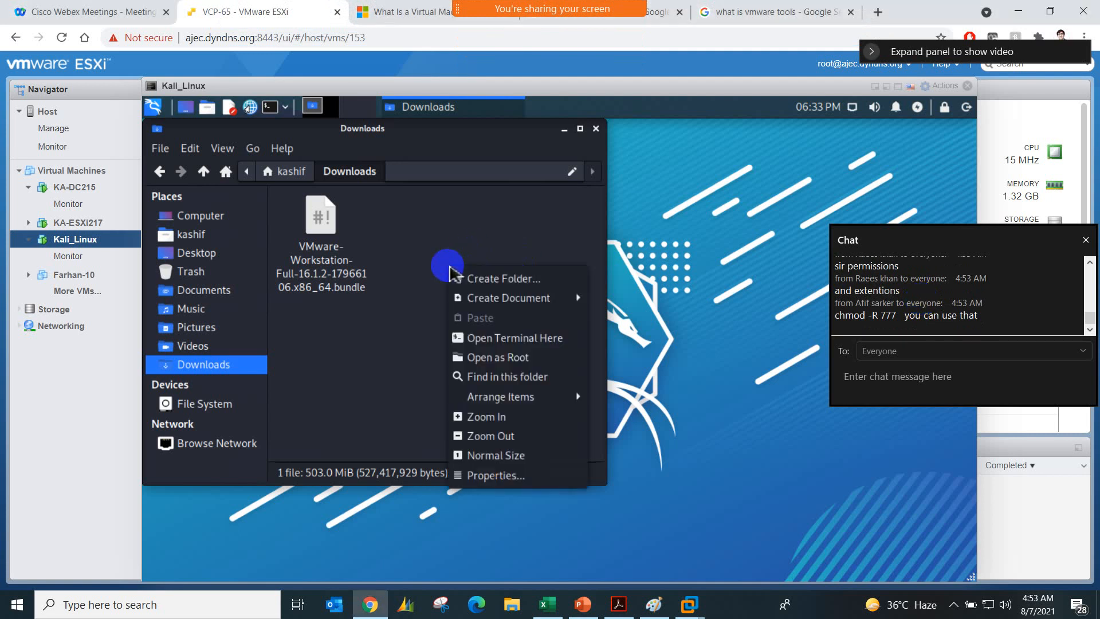
click(522, 341)
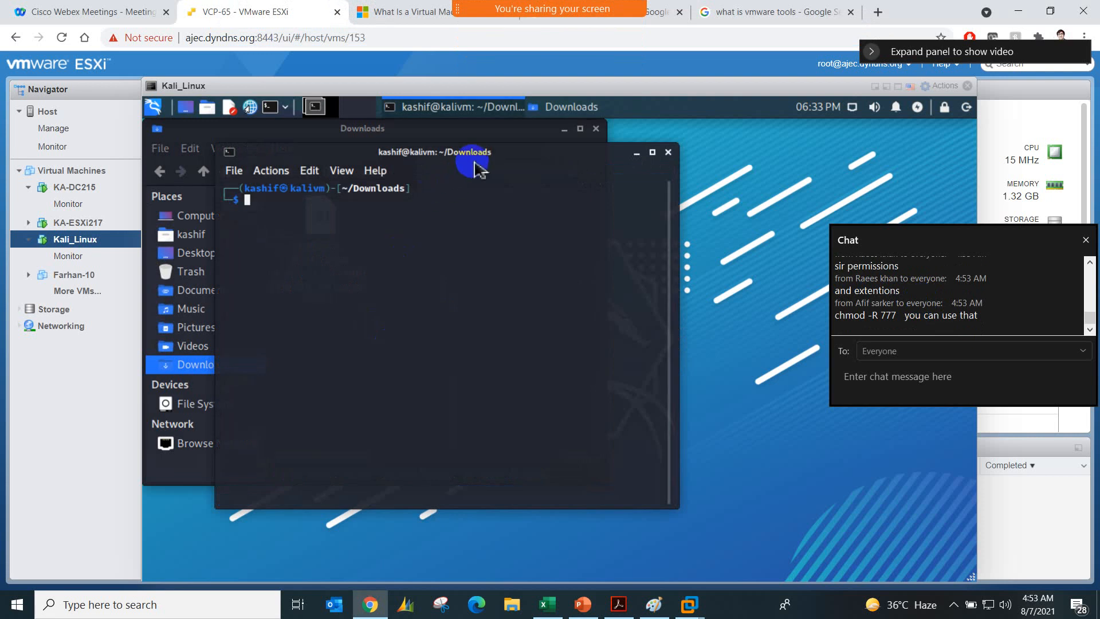
drag(481, 153, 523, 181)
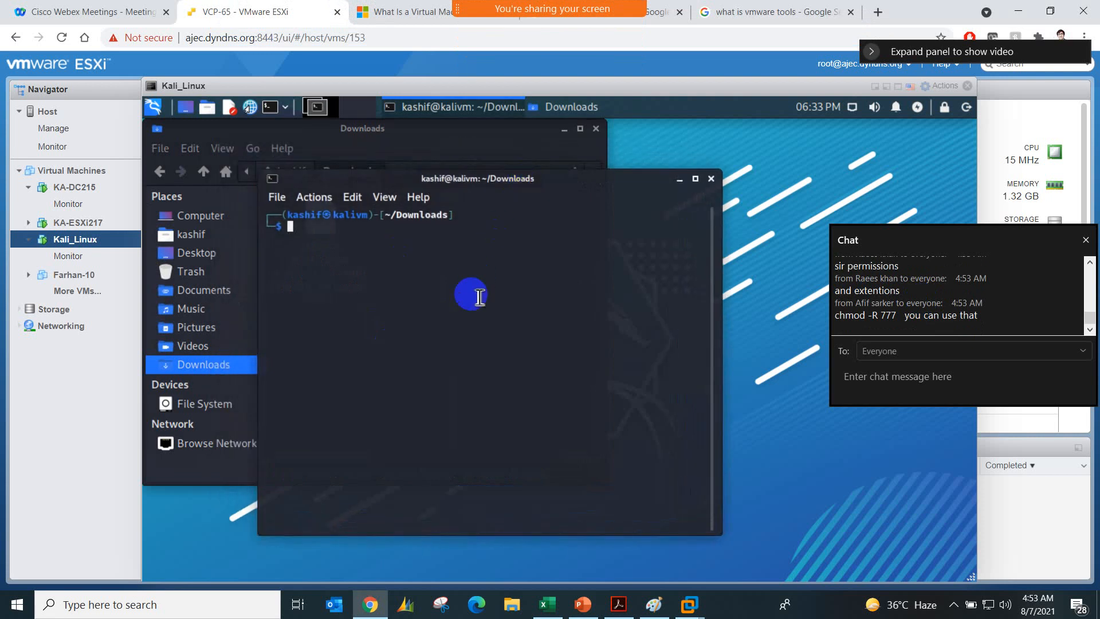
text(.)
key(BackSpace)
text(ls)
key(Return)
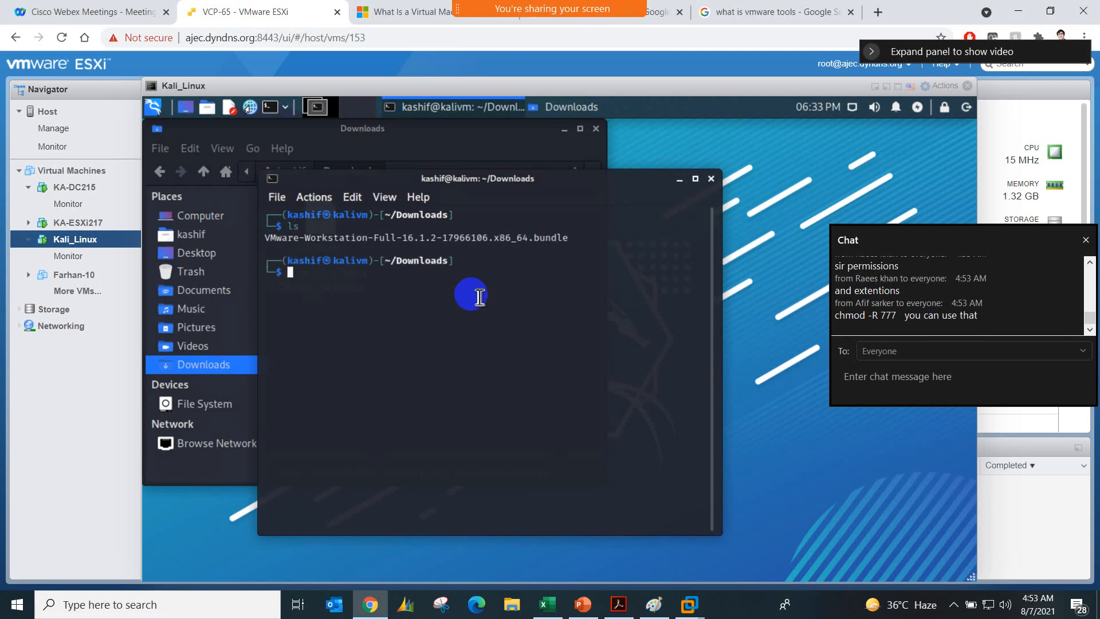
Step: Try to run ./VMware-Workstation-Full-16.1.2-17966106.x86_64.bundle from the Downloads folder
text(./)
key(Tab)
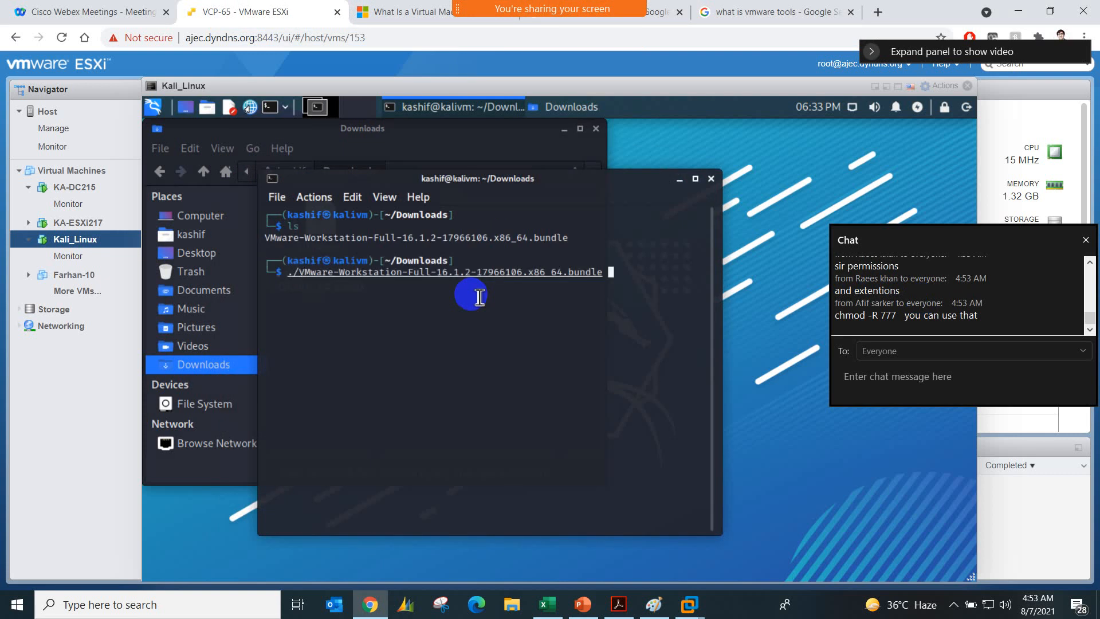
key(BackSpace)
key(Return)
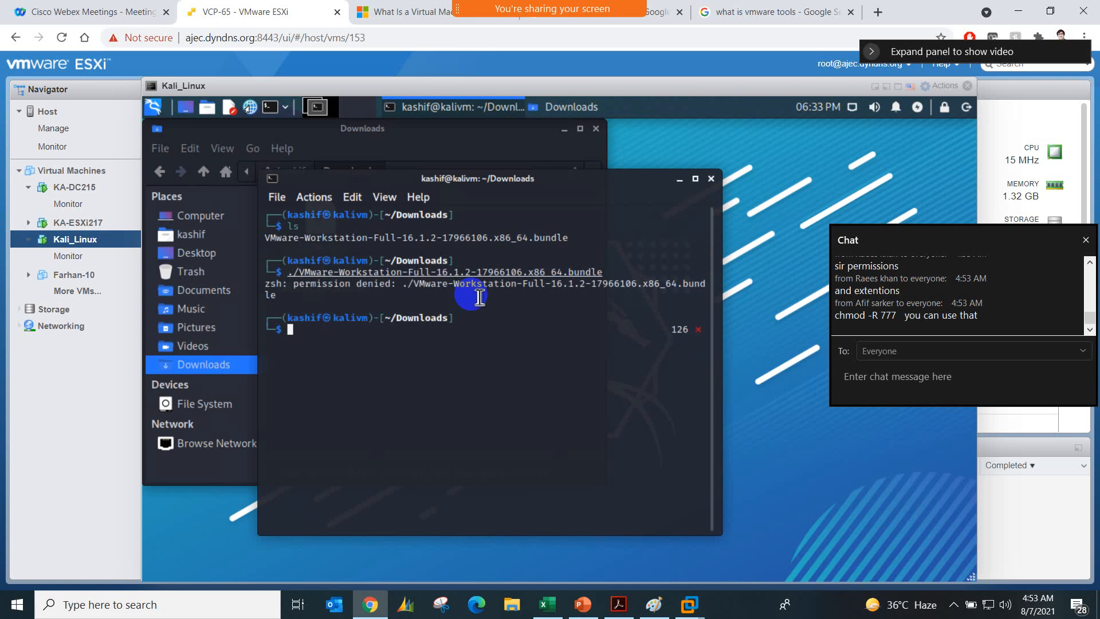
Step: Run chmod -x VMware-Workstation-Full-16.1.2-17966106.x86_64.bundle twice
text(chmo)
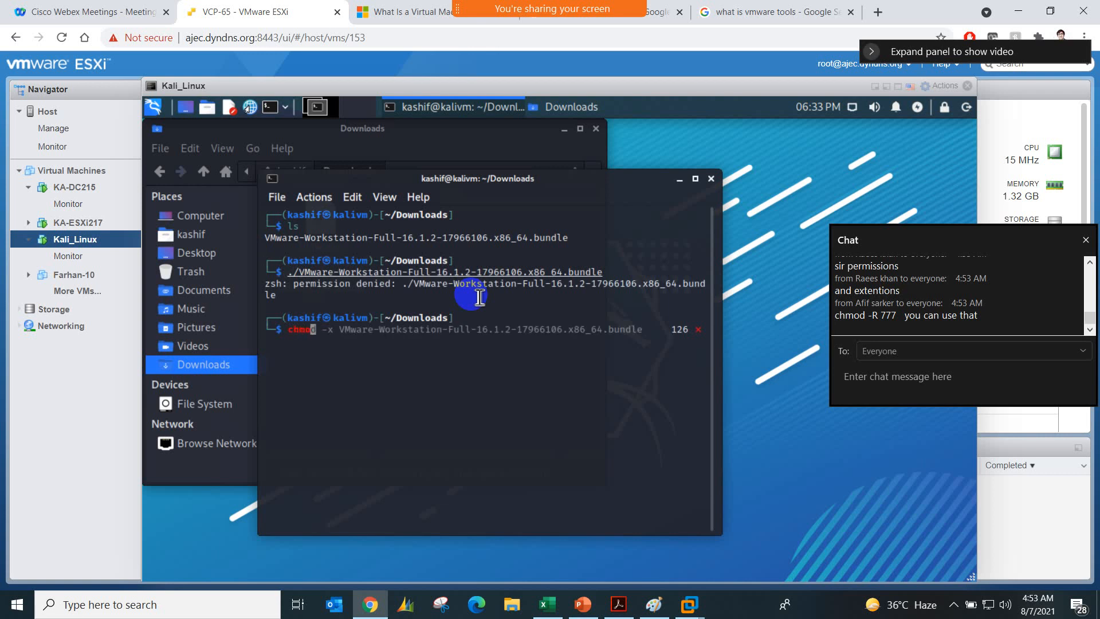
text(d -x)
key(Right)
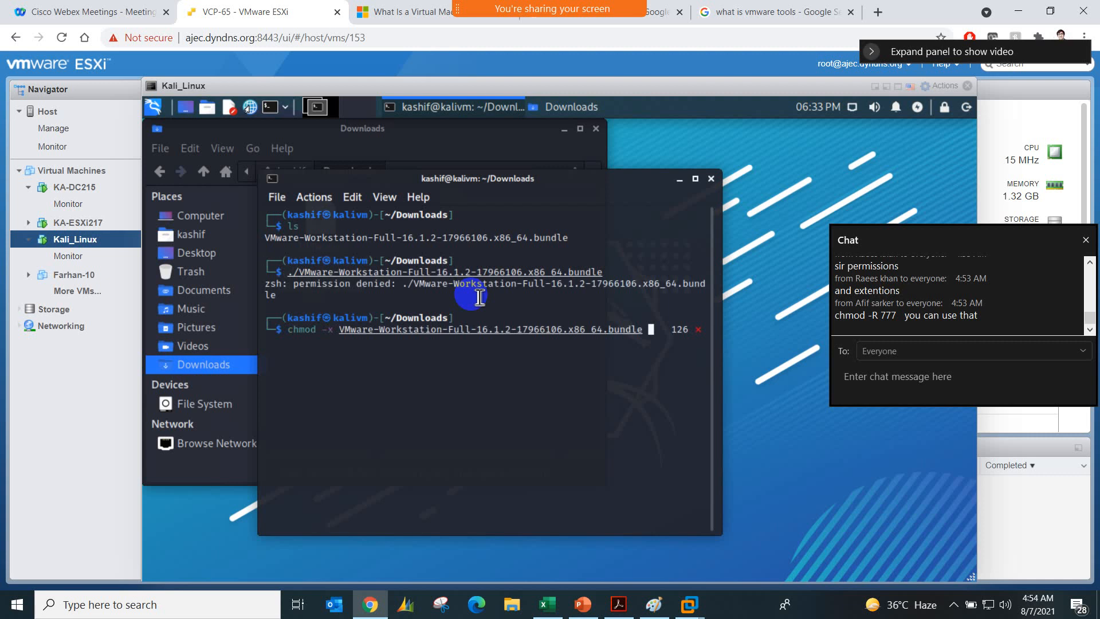
key(BackSpace)
key(Return)
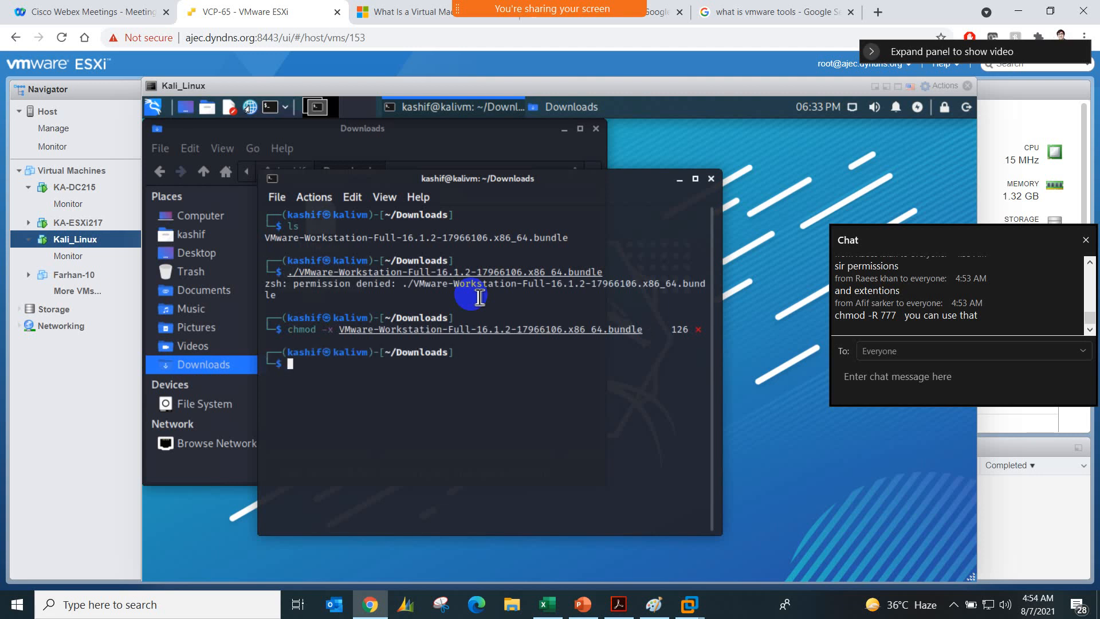
key(Up)
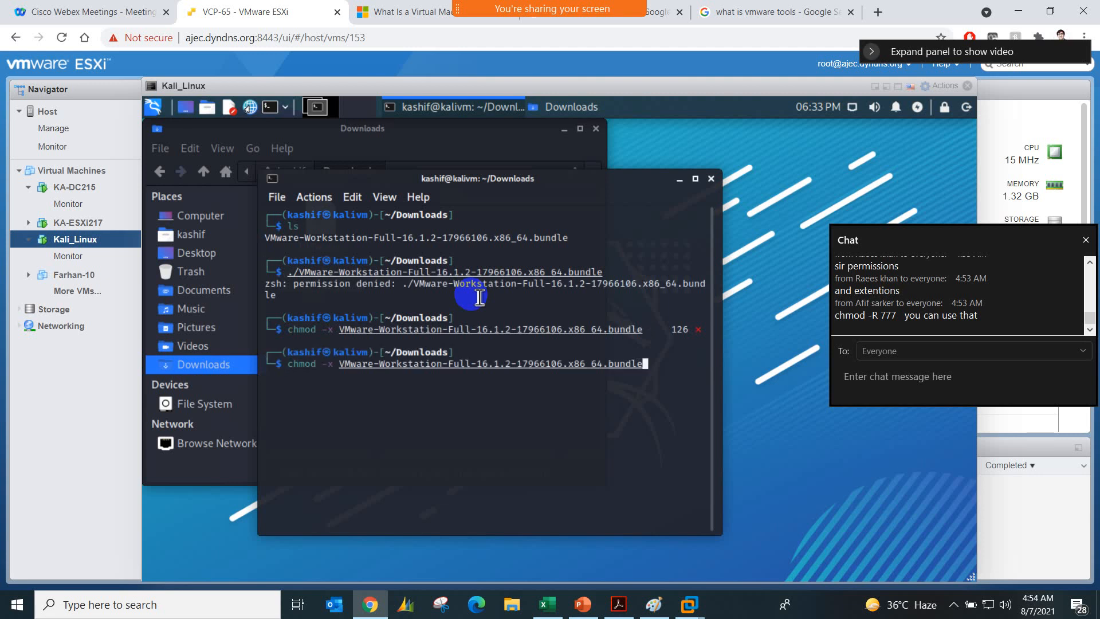
key(Return)
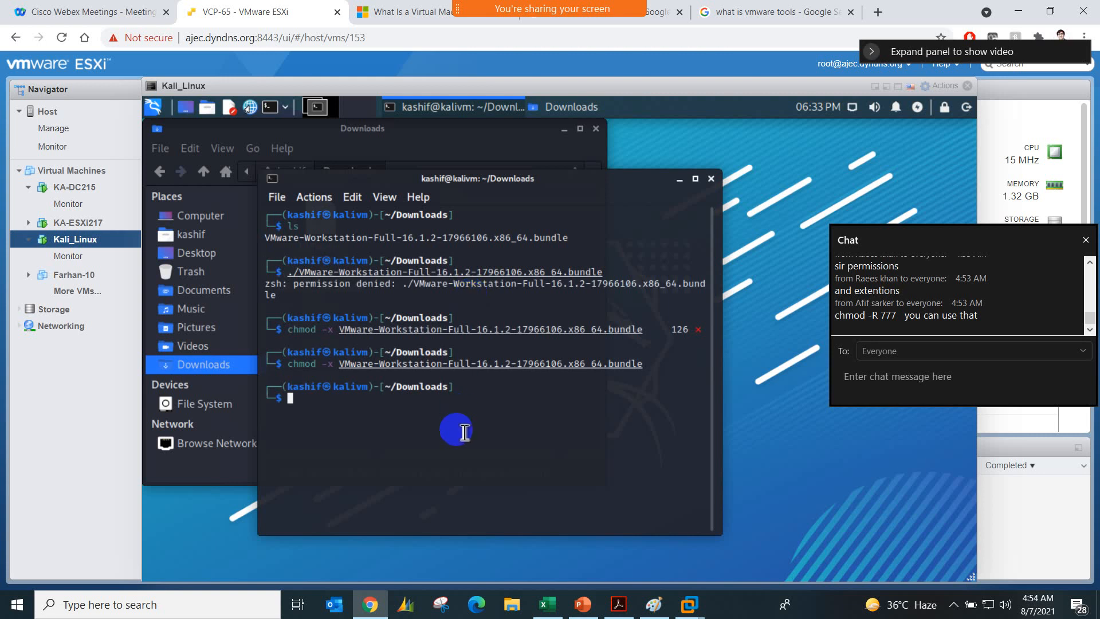
Step: Recall the ./VMware-Workstation-Full-16.1.2-17966106.x86_64.bundle command and try to launch the installer once more
key(Up)
key(Up)
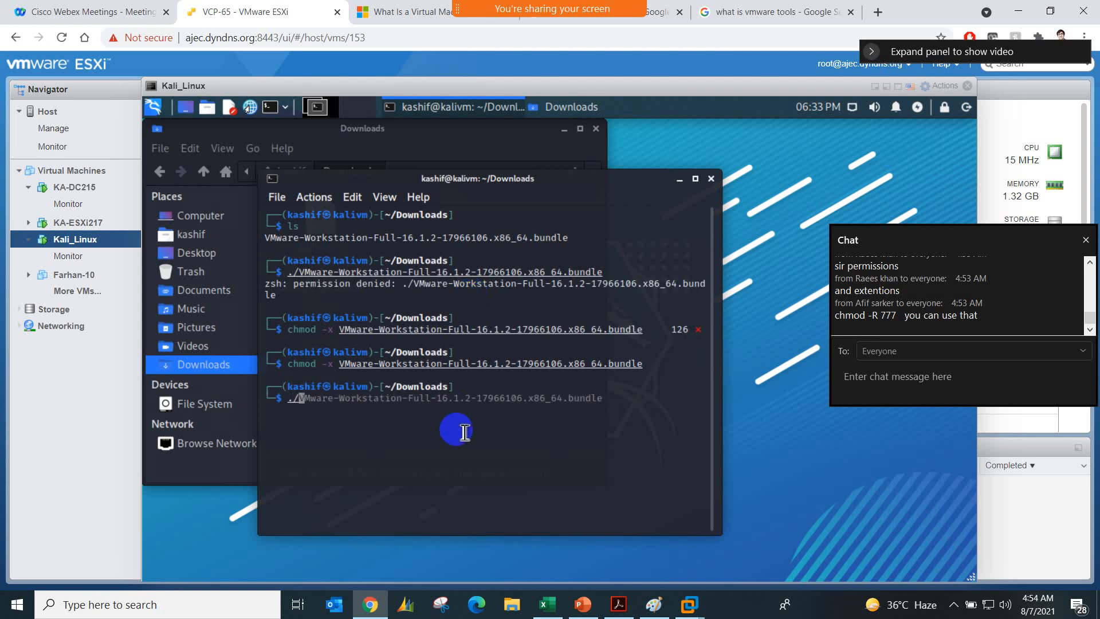
key(Return)
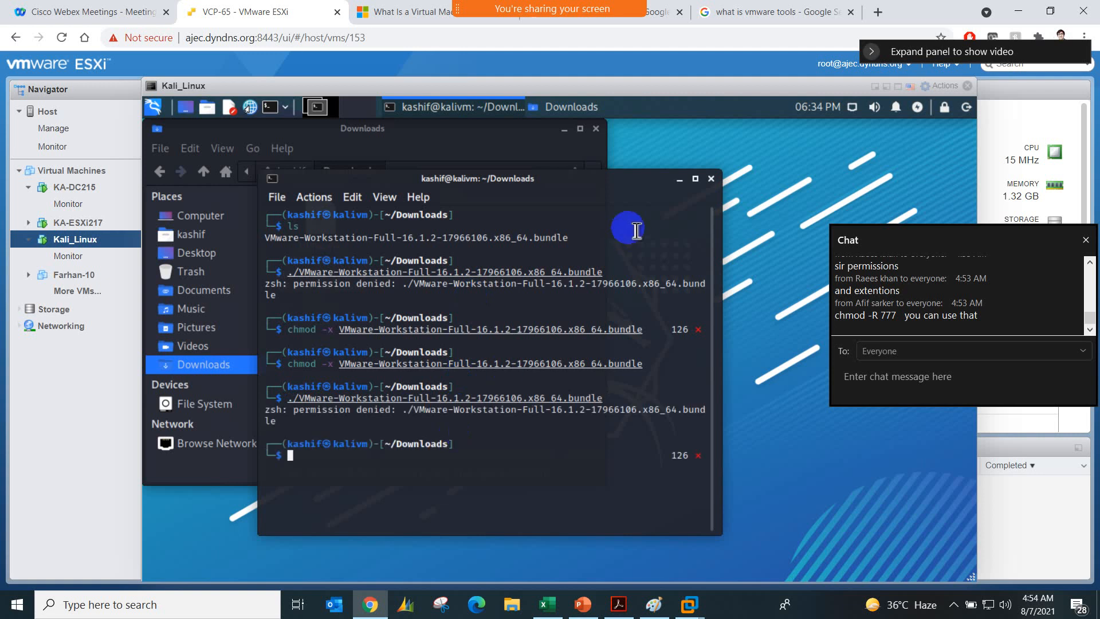
Step: Close the terminal and the Downloads file manager window, leaving the empty Kali desktop
click(711, 178)
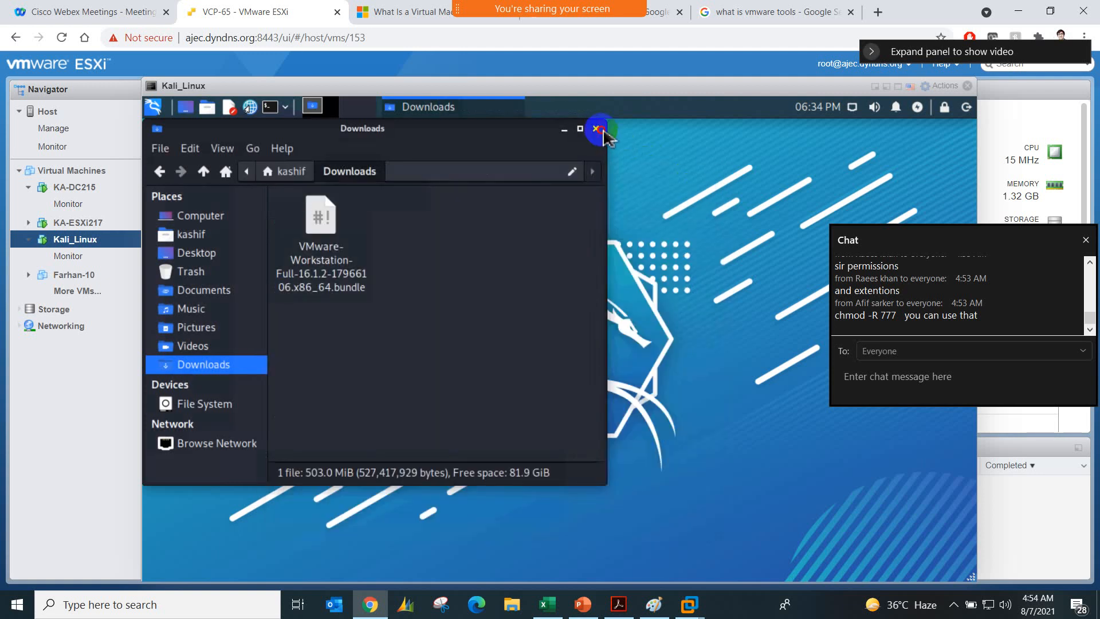
click(597, 129)
right_click(281, 115)
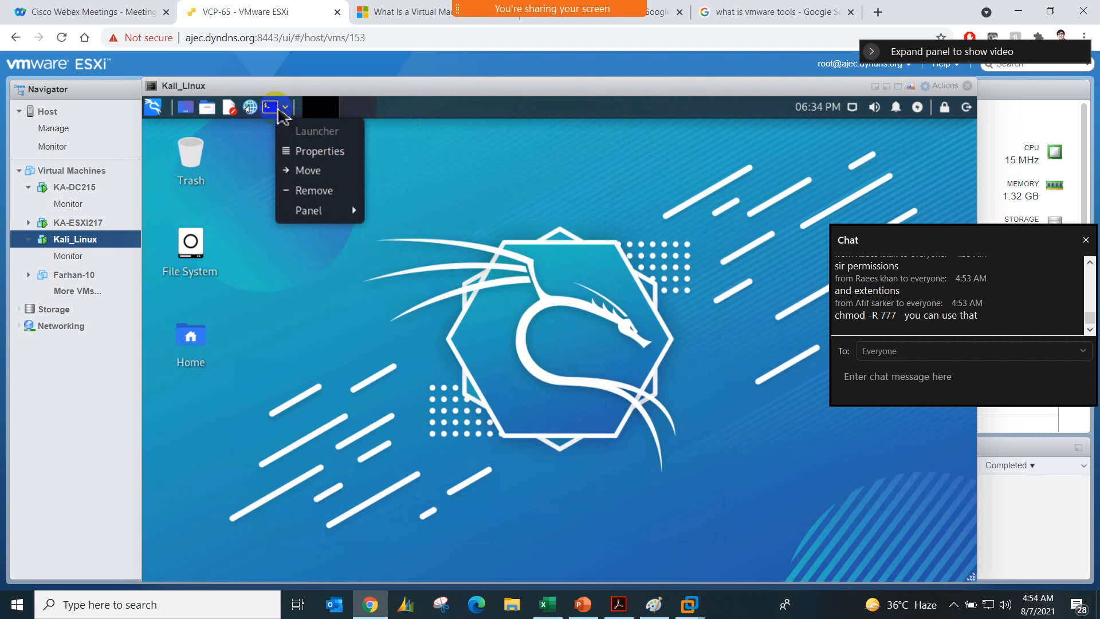
click(274, 240)
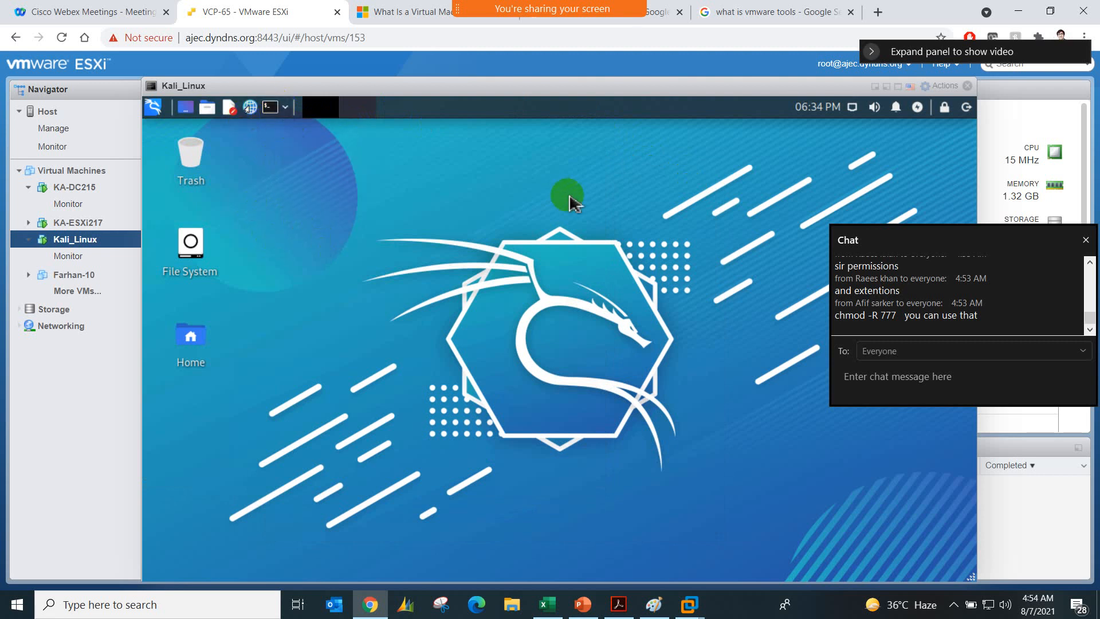
Step: Switch user in Kali and try to log in as root with the account password
click(966, 108)
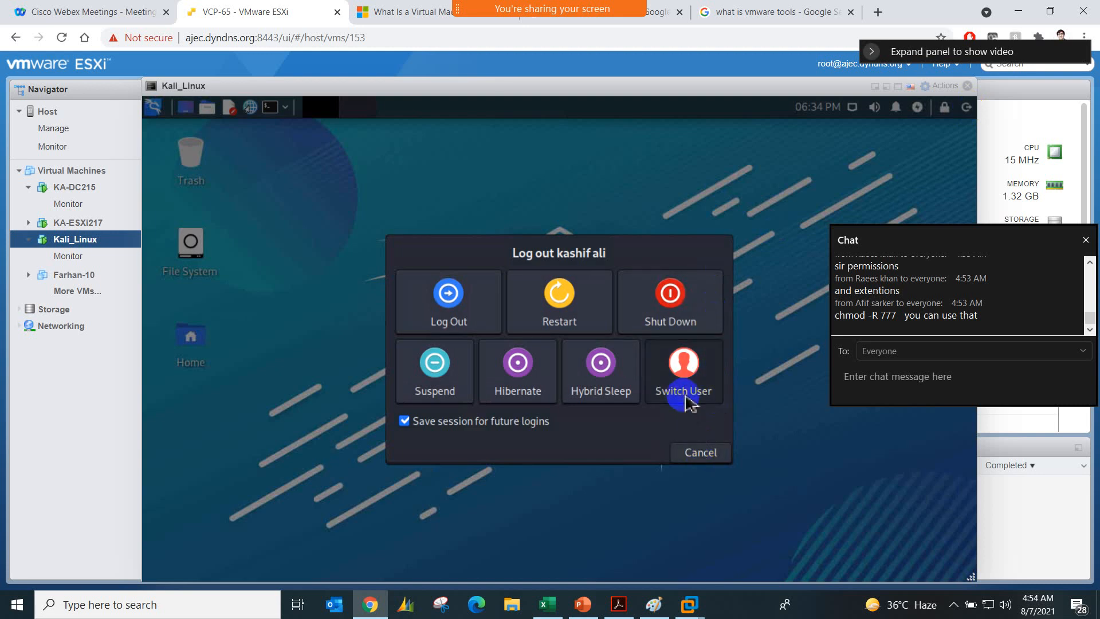
click(683, 375)
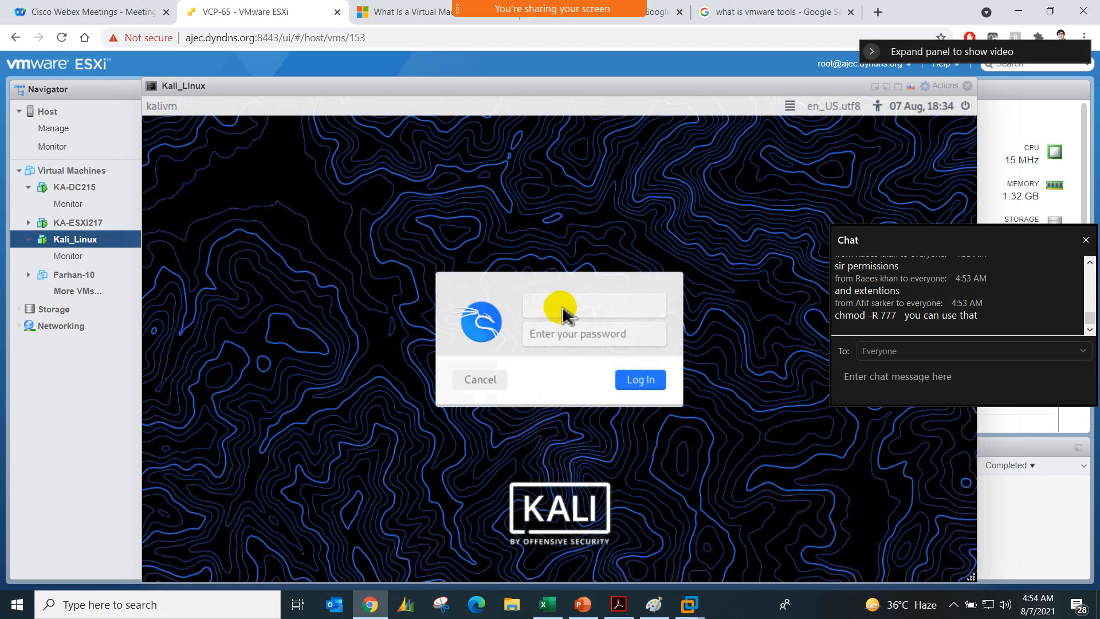
text(root)
key(Tab)
text(******)
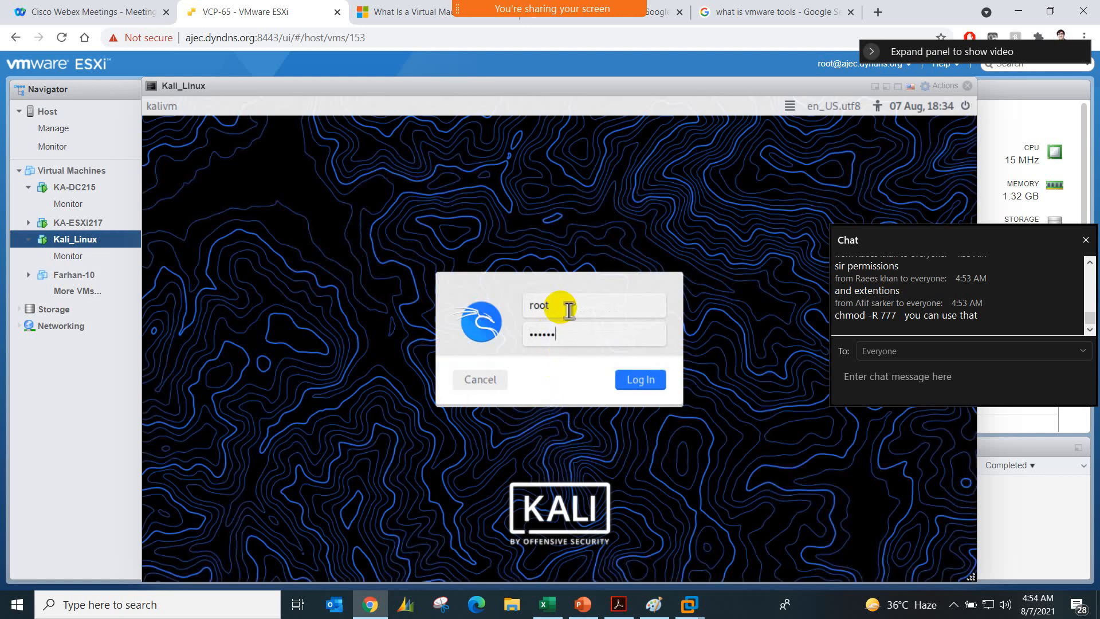
text(***)
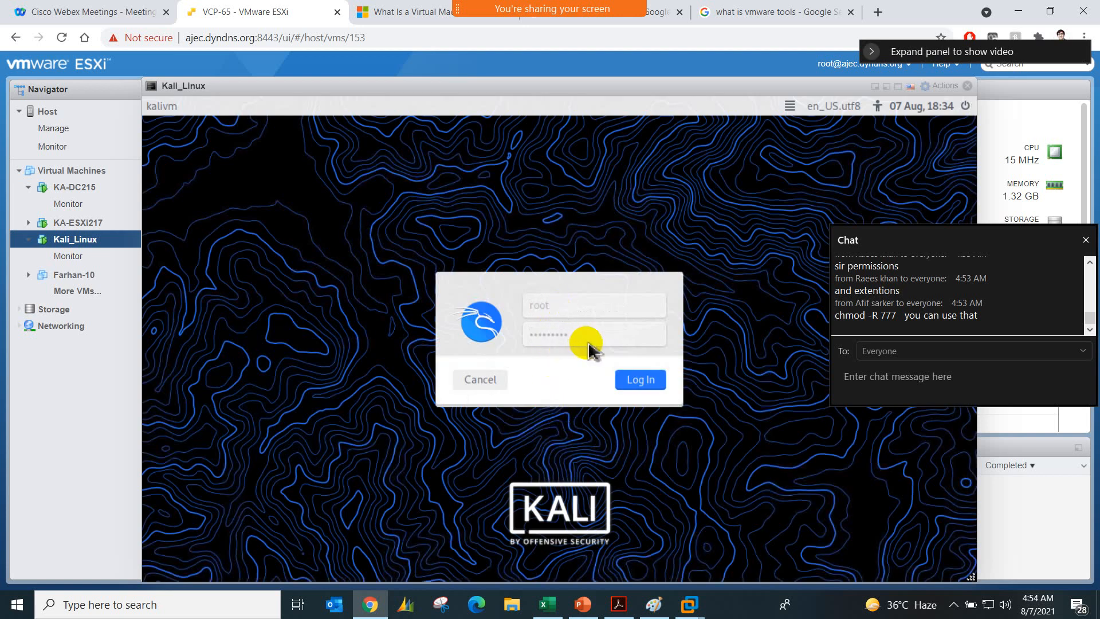
click(635, 382)
Step: Retry the root login by re-entering the password, then cancel it
click(577, 324)
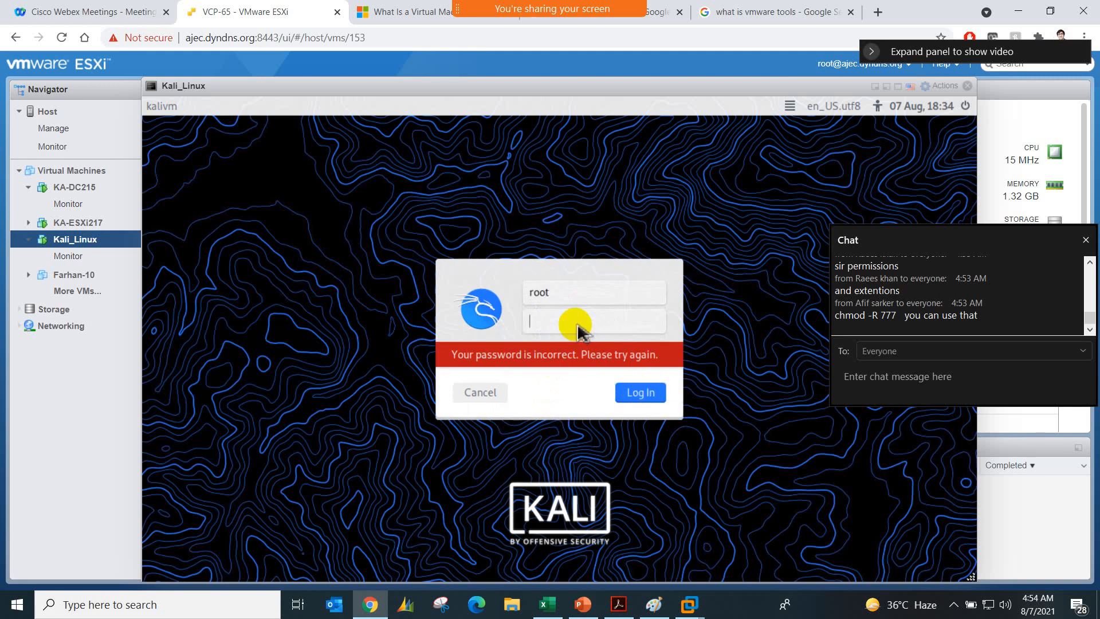
text(*********)
key(Return)
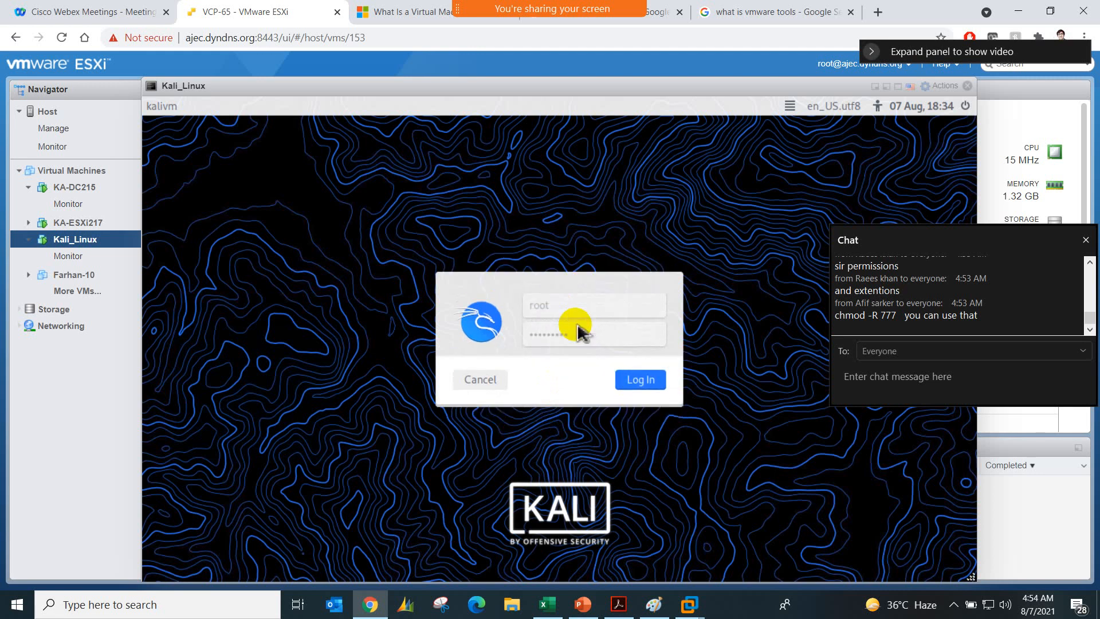
click(502, 390)
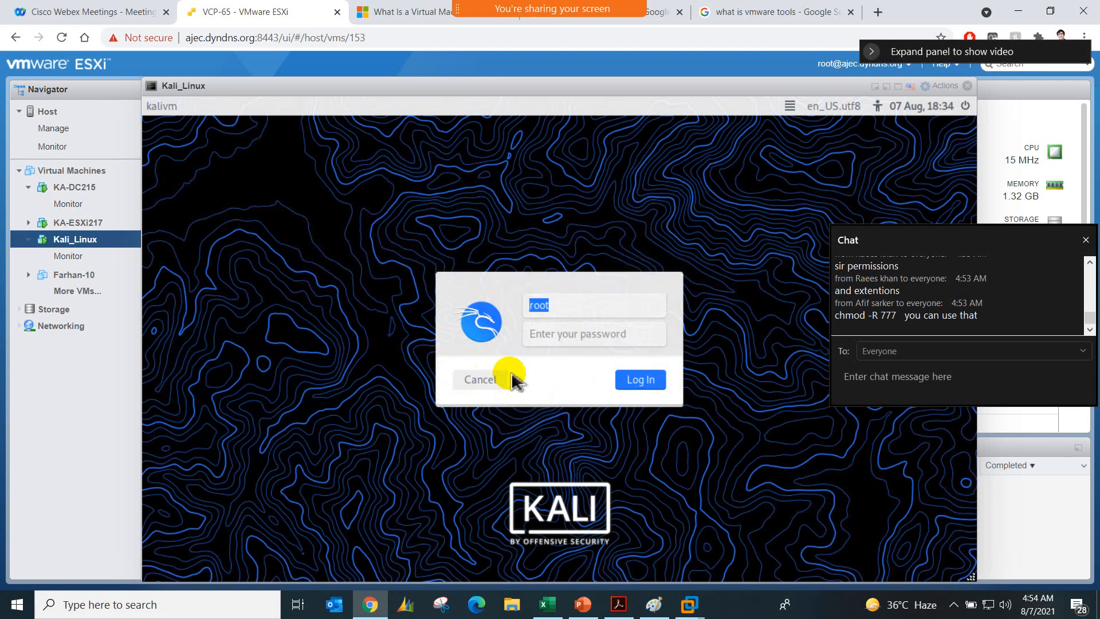
Step: Log back in to Kali with the regular account's user name and password
text(kashif)
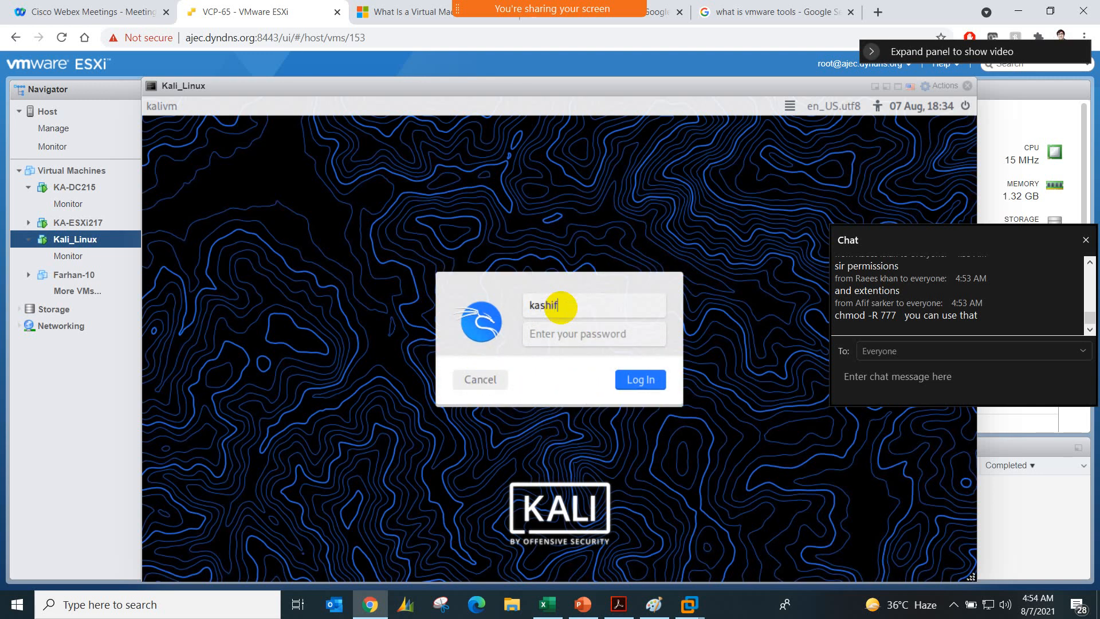
key(Tab)
text(*********)
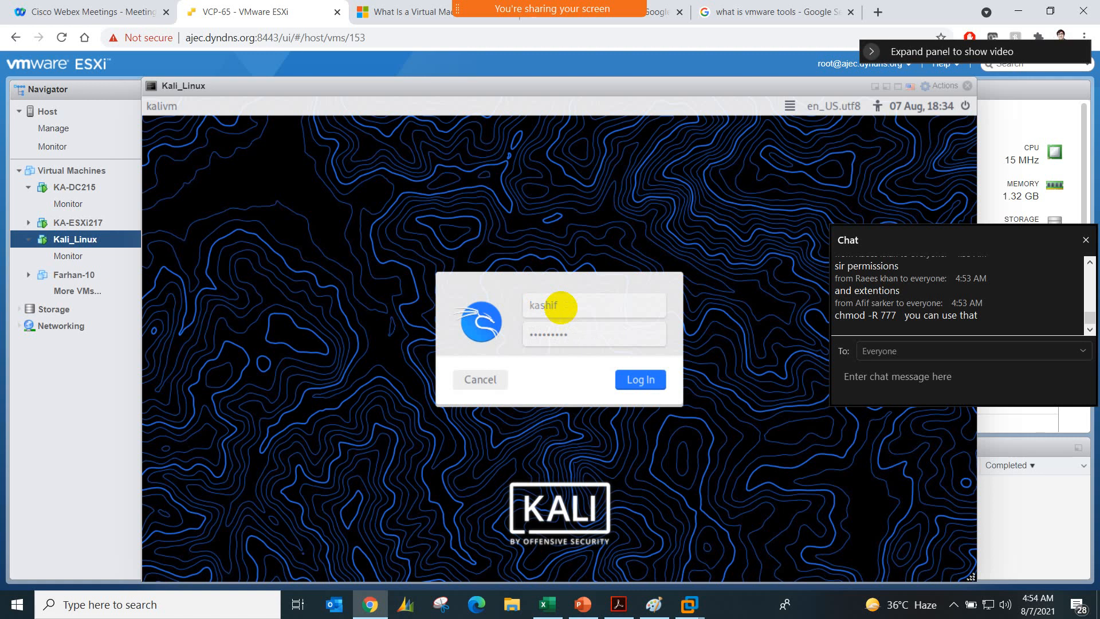
key(Return)
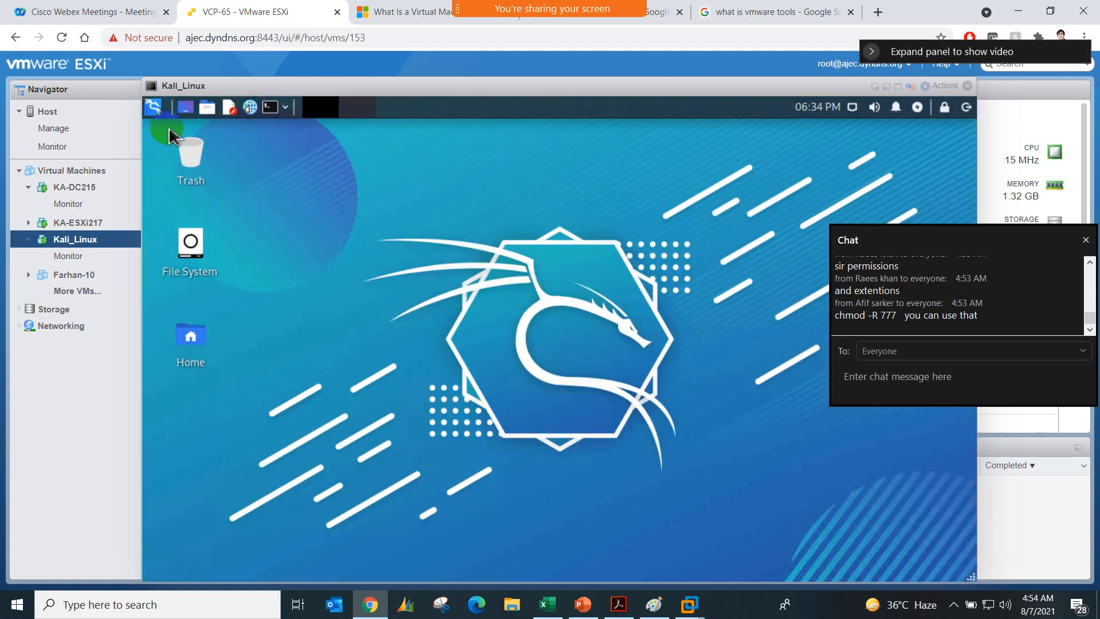
Step: Browse to the Downloads folder in the file manager and open a terminal there
double_click(193, 252)
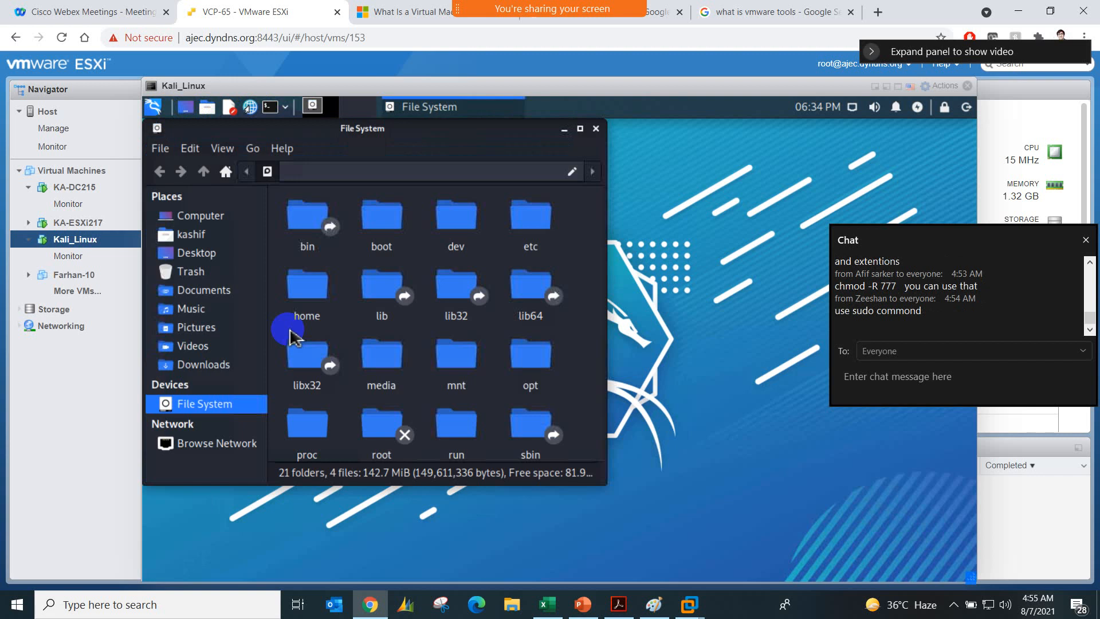
click(210, 366)
right_click(355, 361)
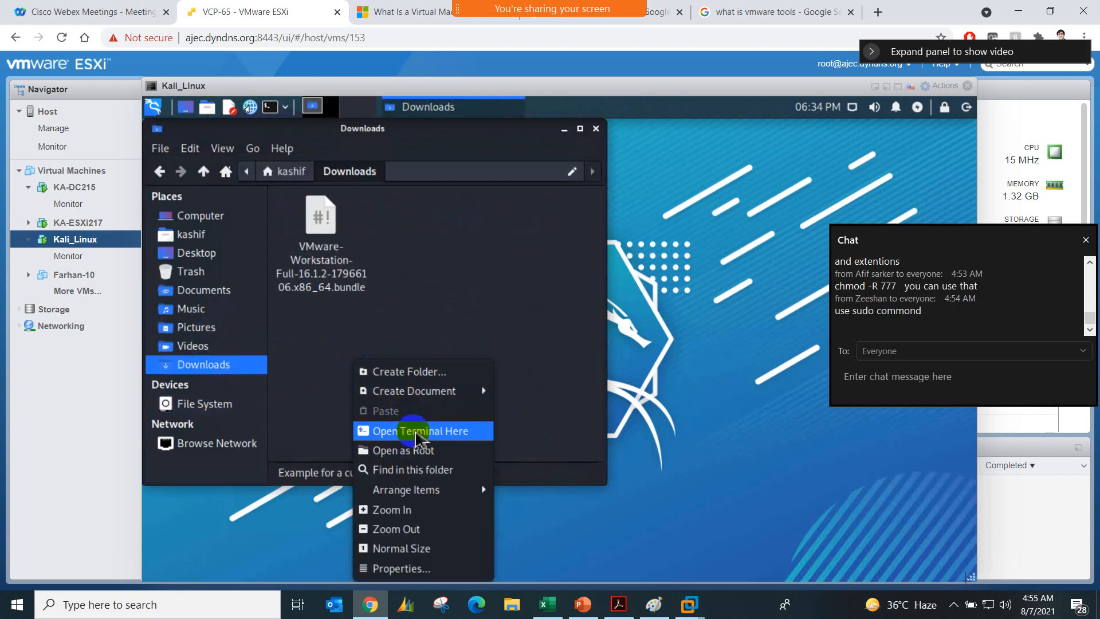
click(417, 435)
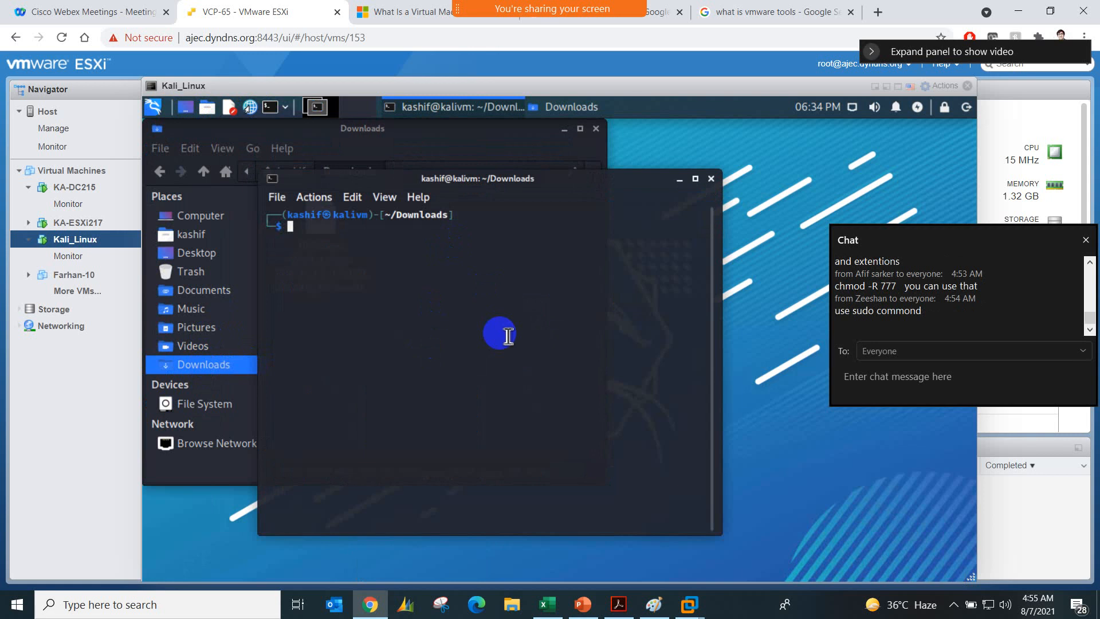
text(sw)
key(BackSpace)
key(BackSpace)
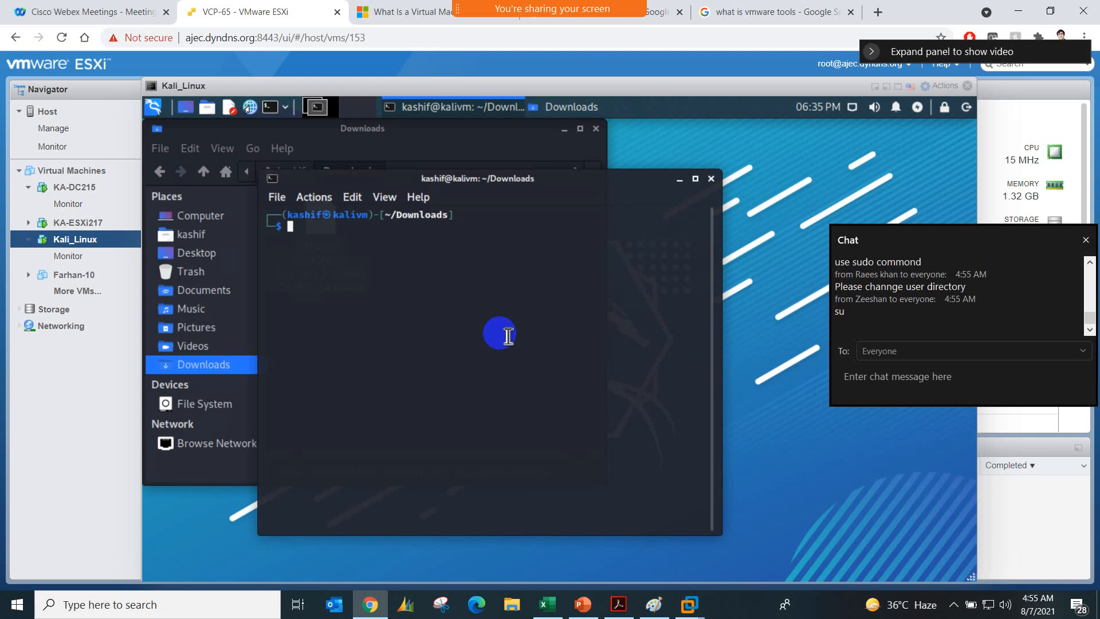
Step: Try twice to switch the terminal to the root account with su root, entering the account password
text(su root)
key(Return)
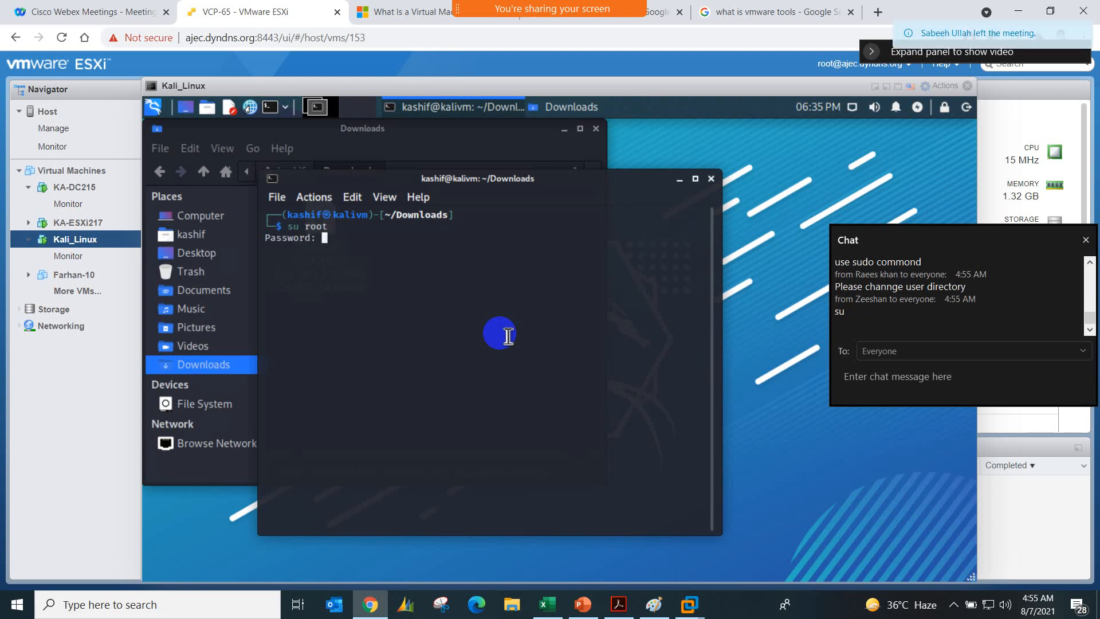
key(Return)
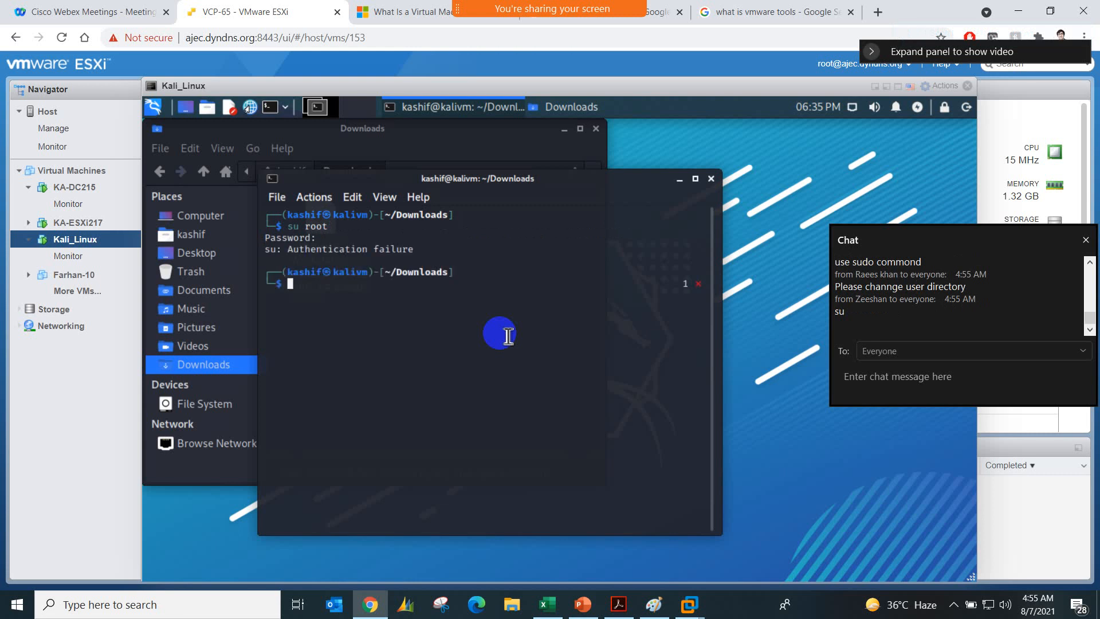
text(su root)
key(Return)
key(Return)
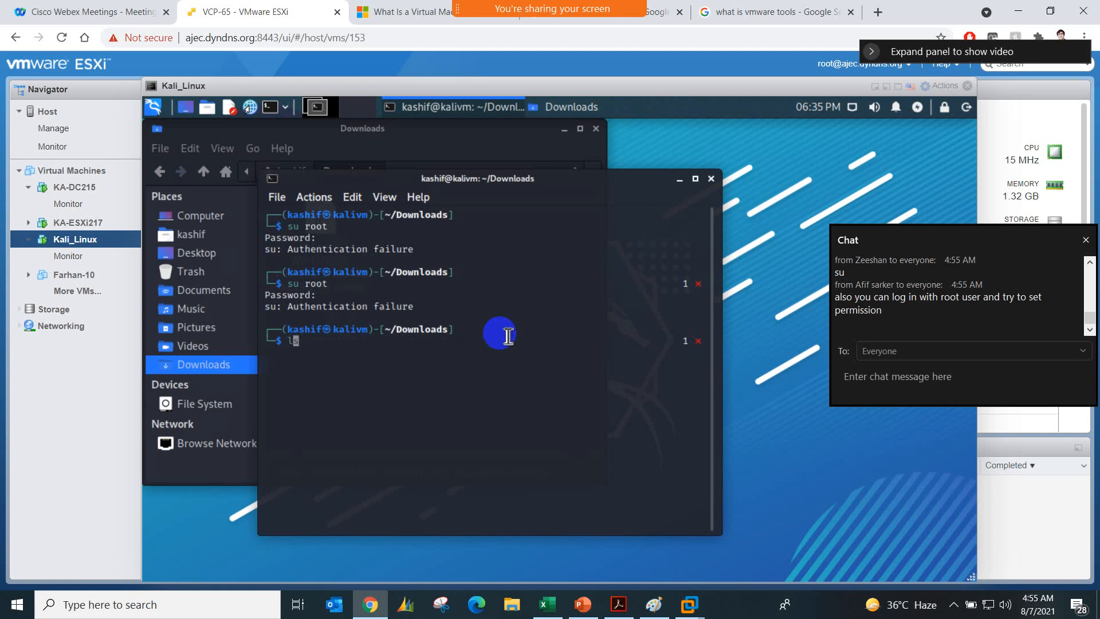
Step: List the Downloads folder's files and try to run ./VMware-Workstation-Full-16.1.2-17966106.x86_64.bundle
text(ls)
key(Return)
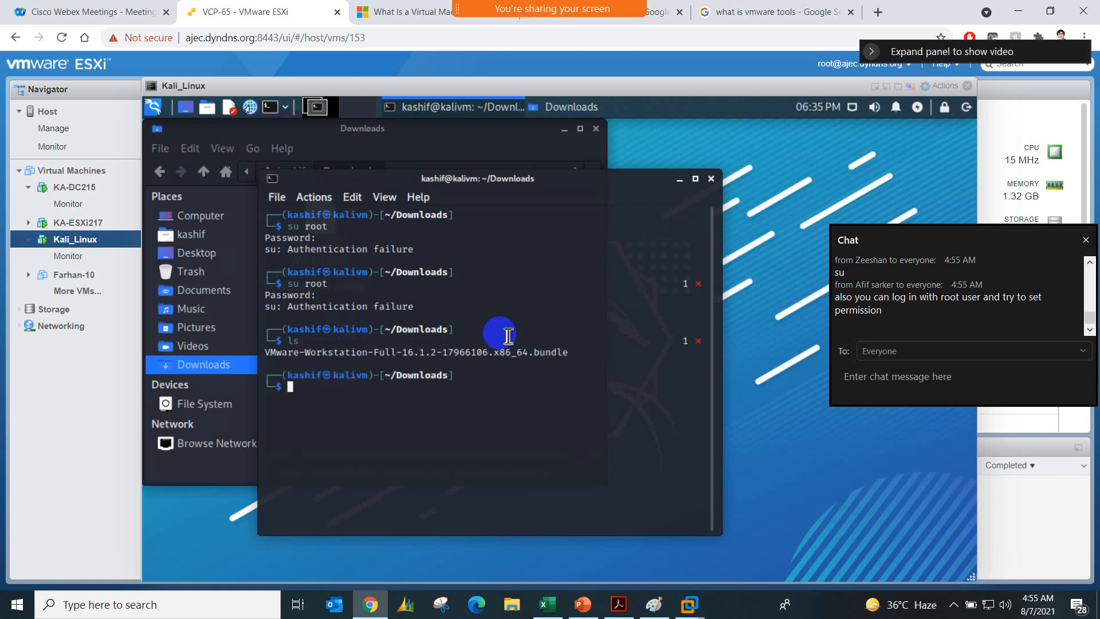
text(./V)
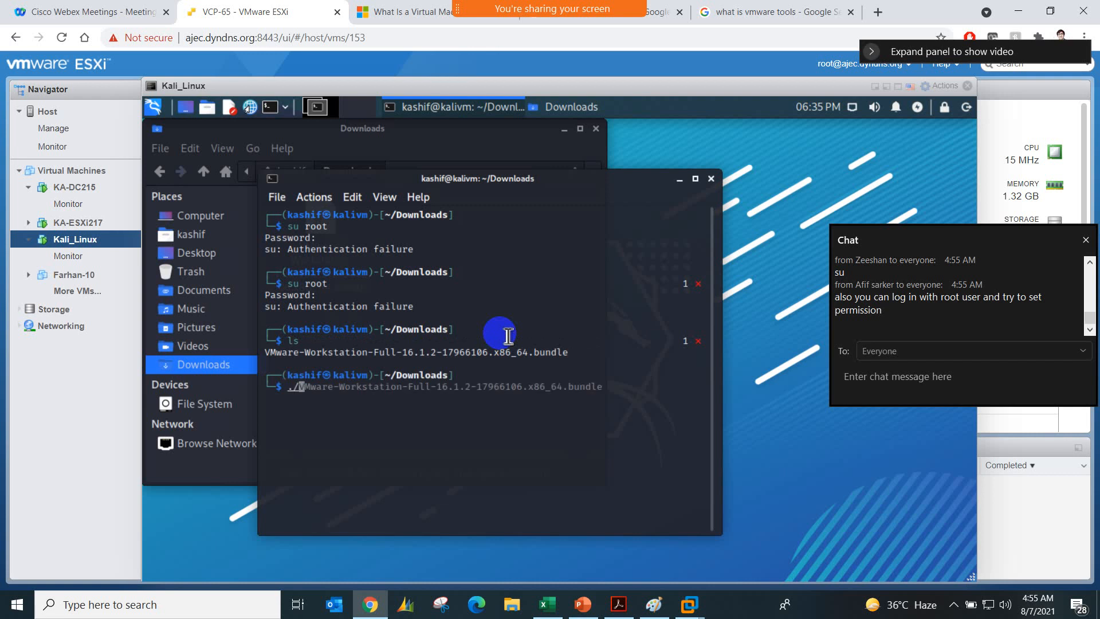
key(Tab)
key(BackSpace)
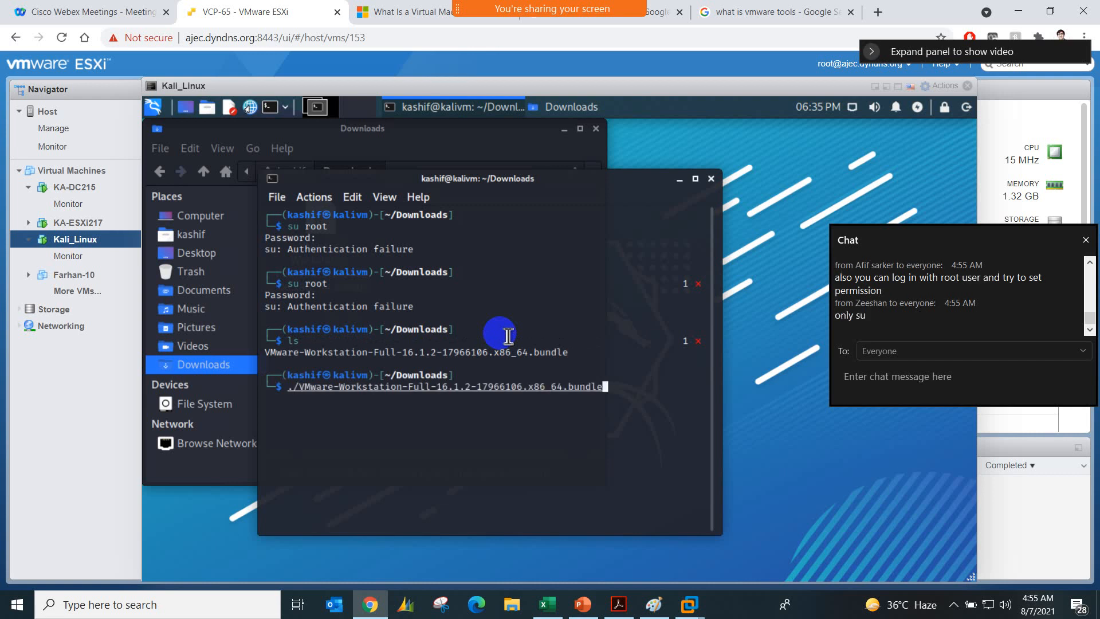
key(Return)
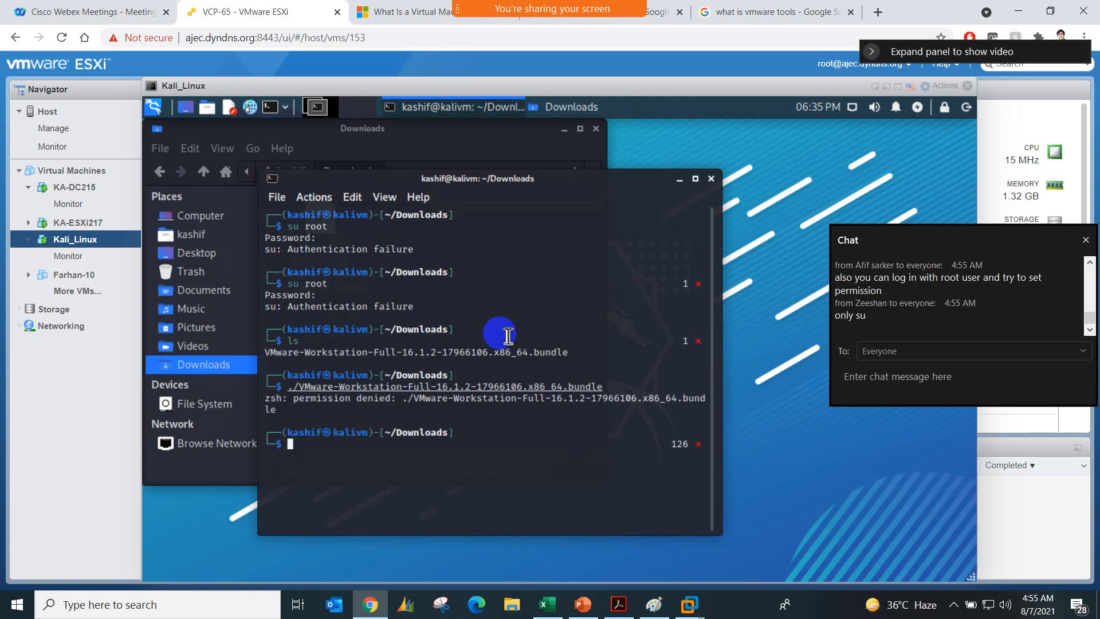
Step: Try to change the installer's execute permission with chmod -x VMware-Workstation-Full-16.1.2-17966106.x86.64.bundle
text(chmo)
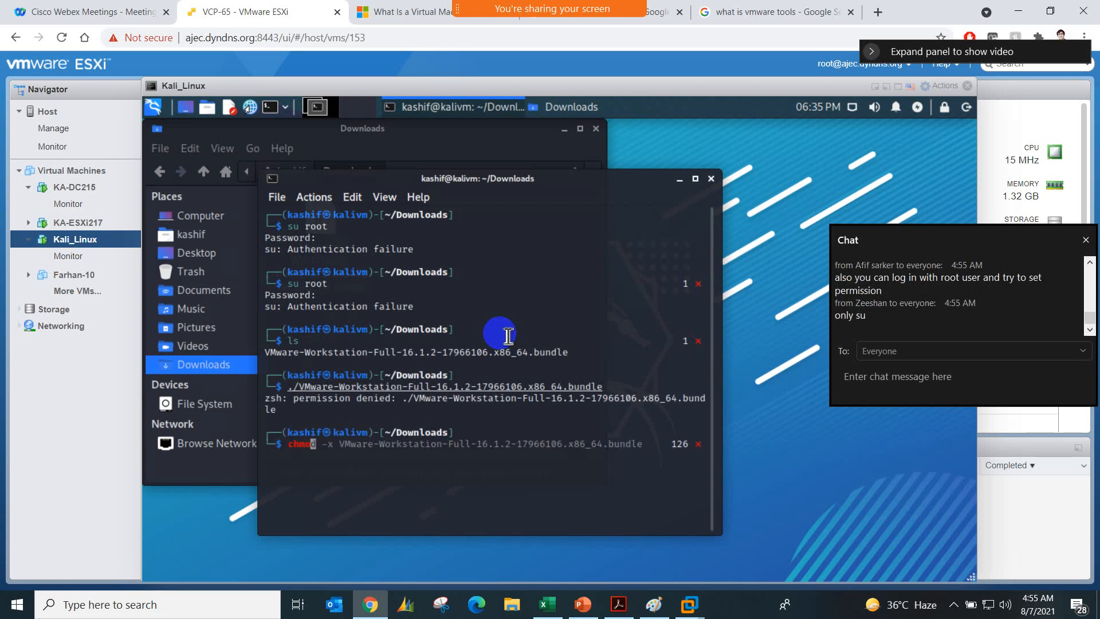
text(d -x VMware-Workstation-)
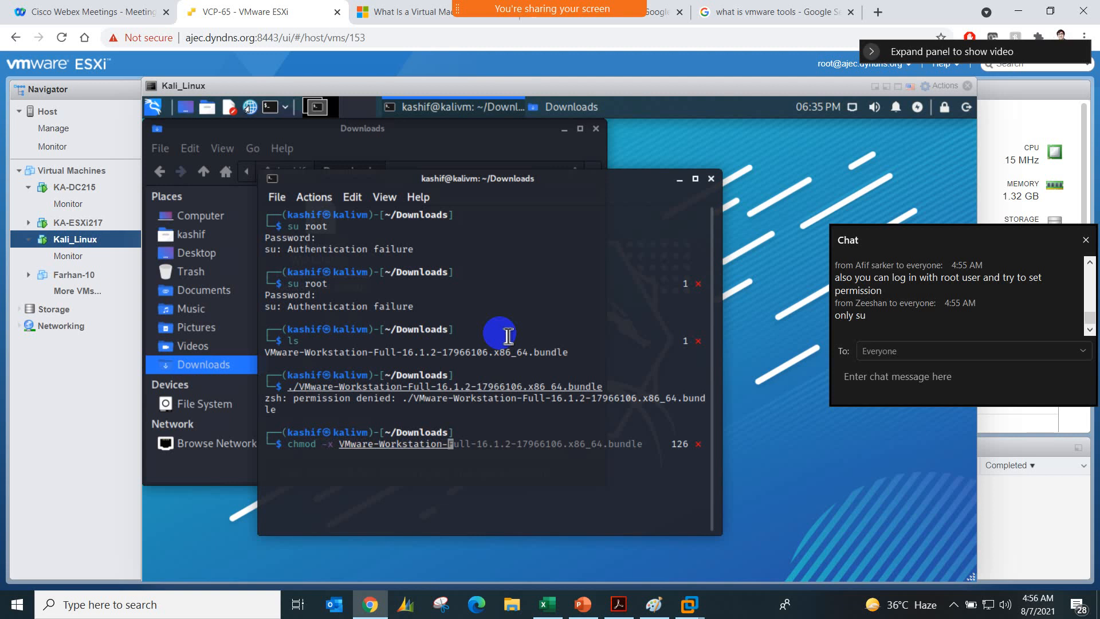
text(Full-16.1.2-17966106)
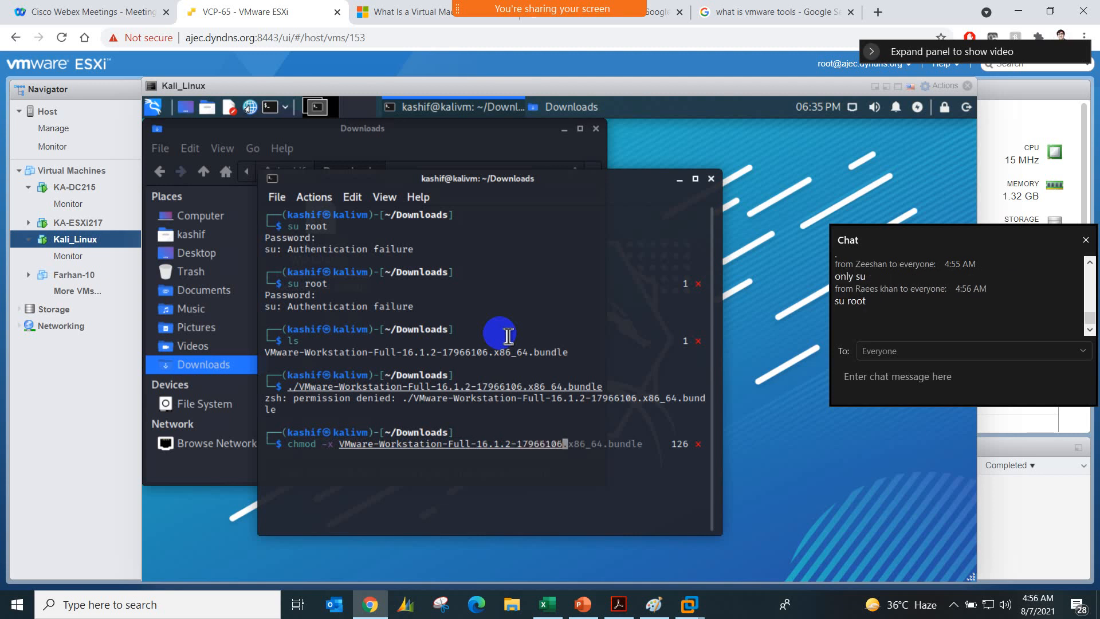
text(.x86.)
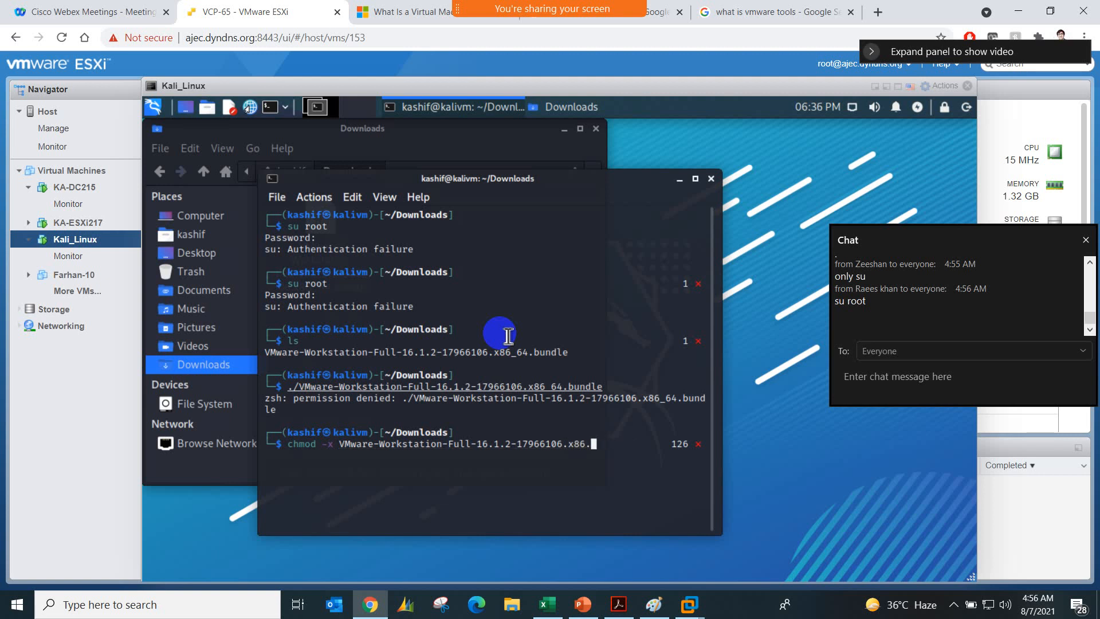
text(64.bundel)
key(BackSpace)
key(BackSpace)
text(le)
key(Return)
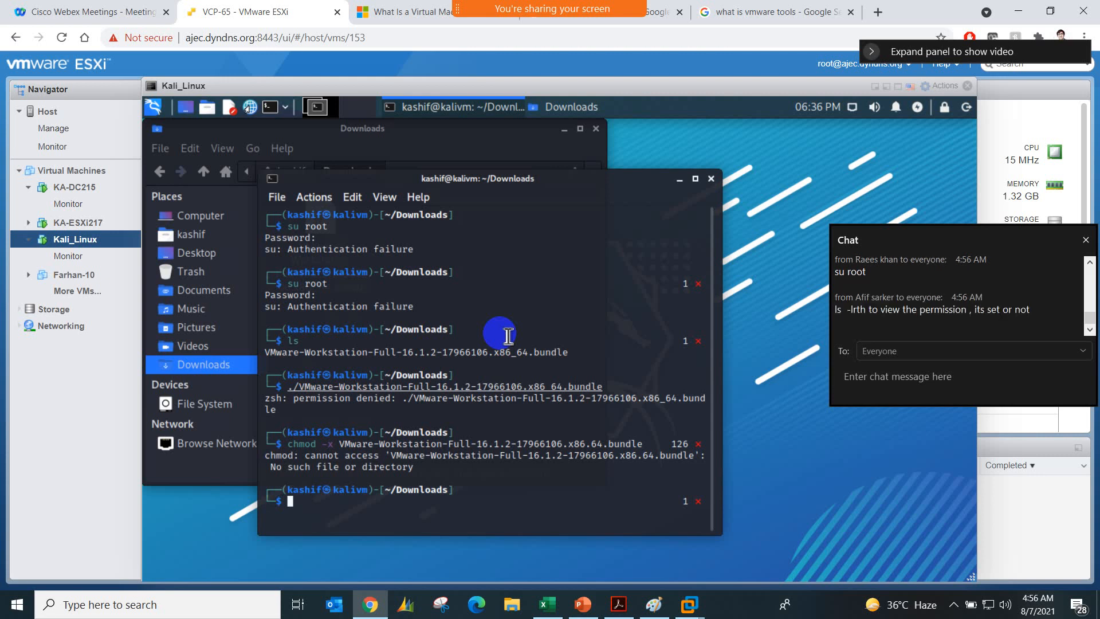
Step: Try again to become root in the terminal with su and su root, entering the account password
text(su)
key(Return)
key(Return)
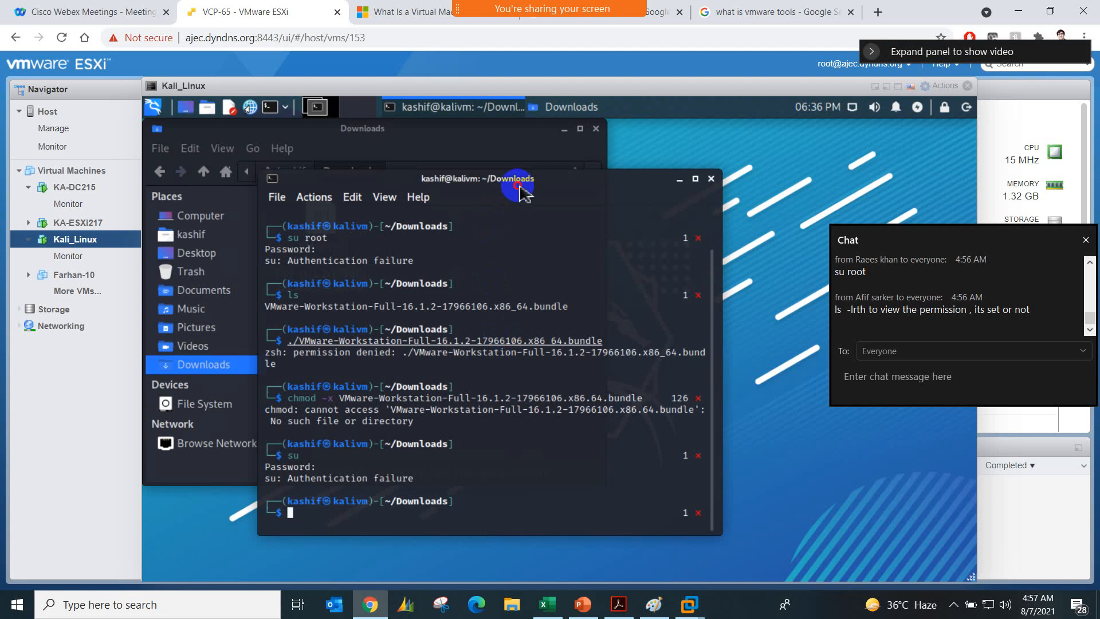
drag(559, 189, 599, 172)
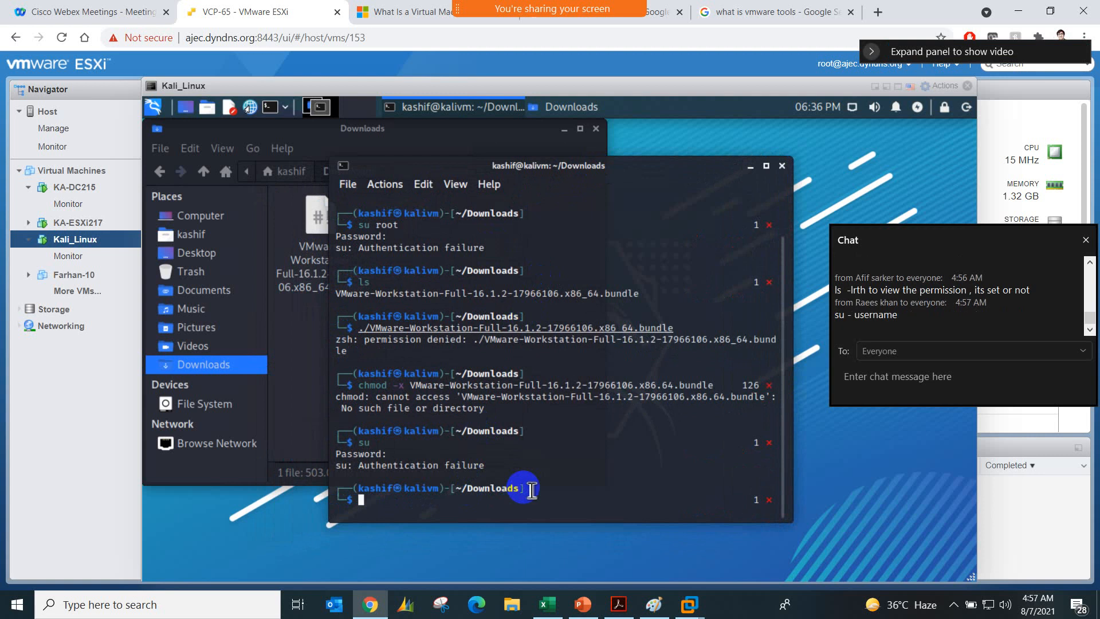
text(su root)
key(Return)
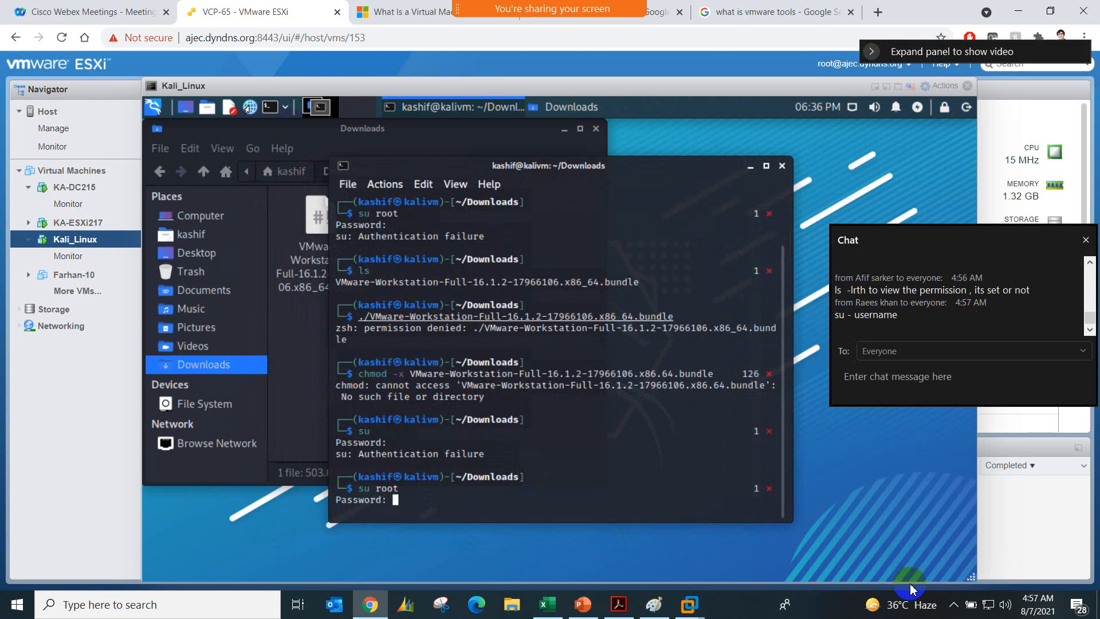
click(952, 608)
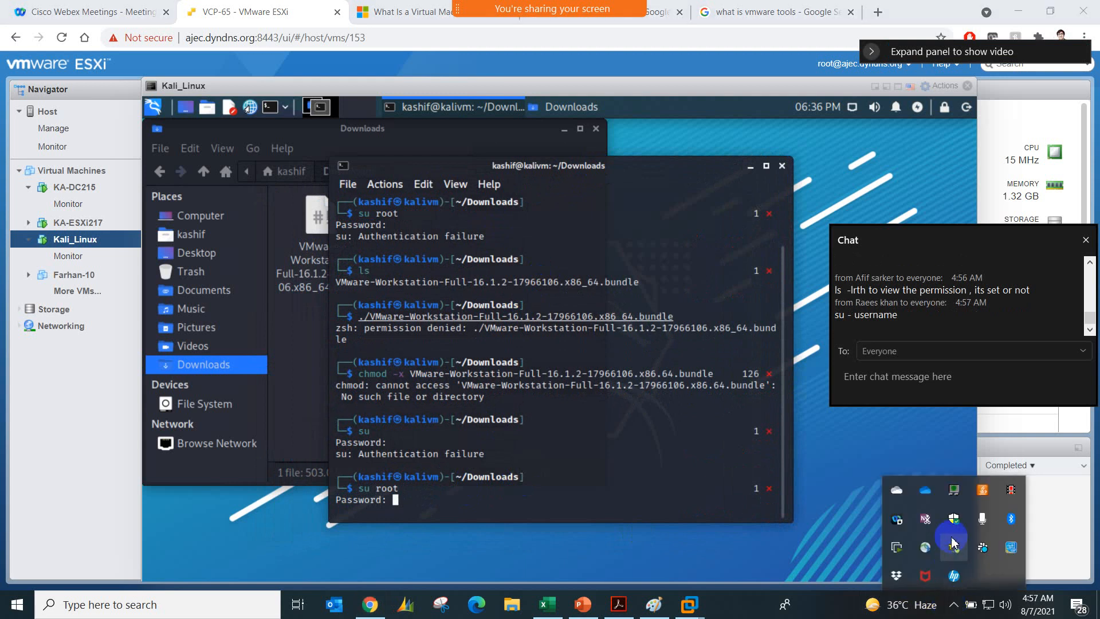
click(1010, 501)
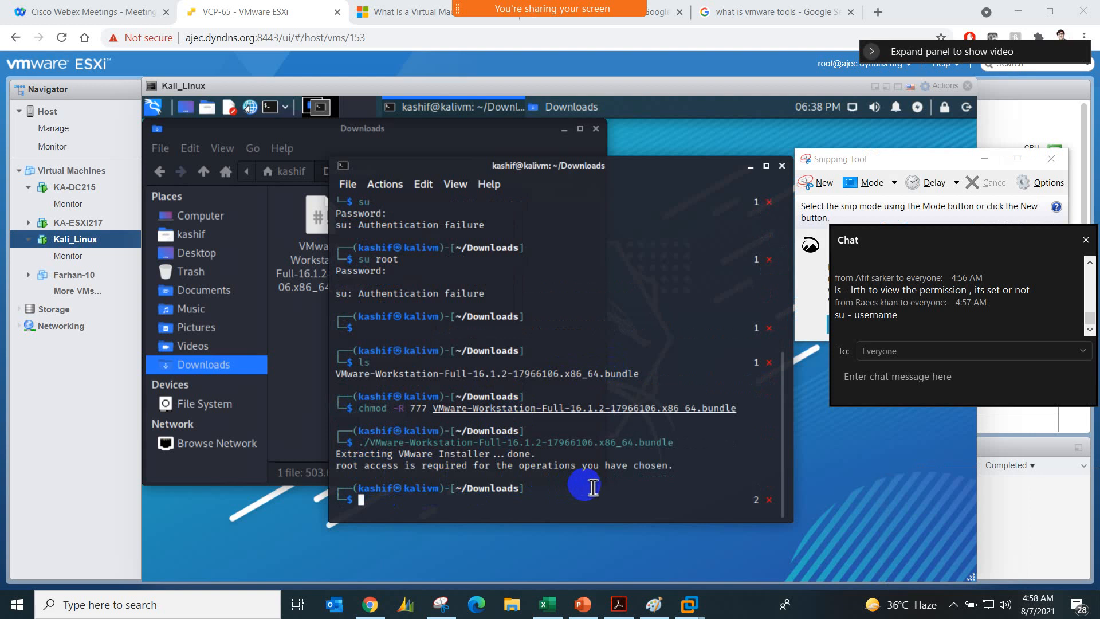
Step: Close the regular user's terminal and the Downloads window, and open a root terminal
click(782, 167)
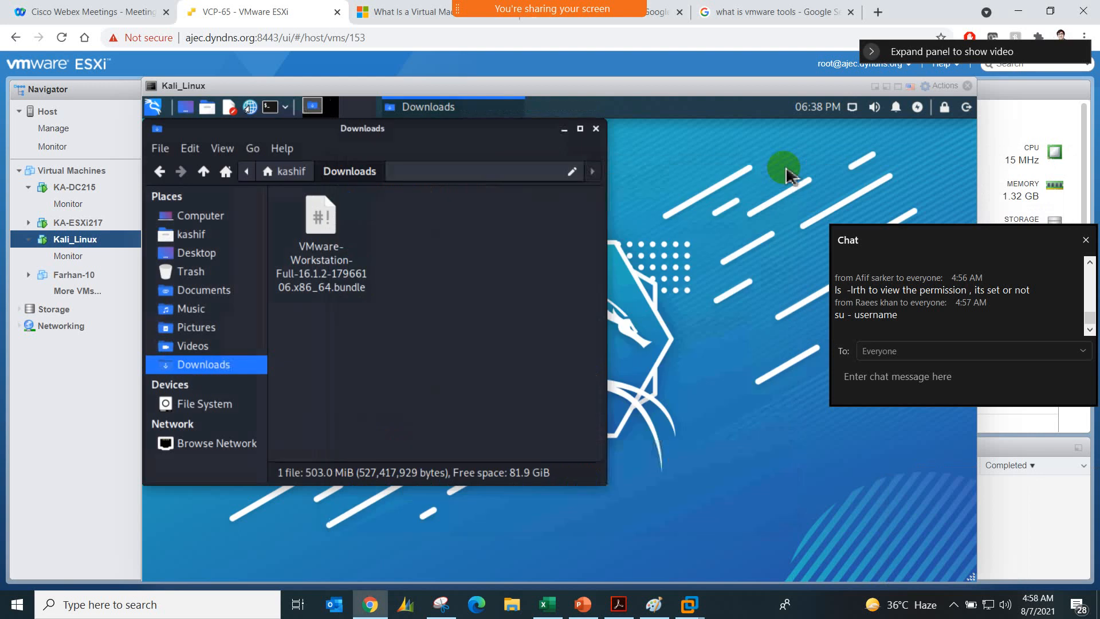
click(595, 129)
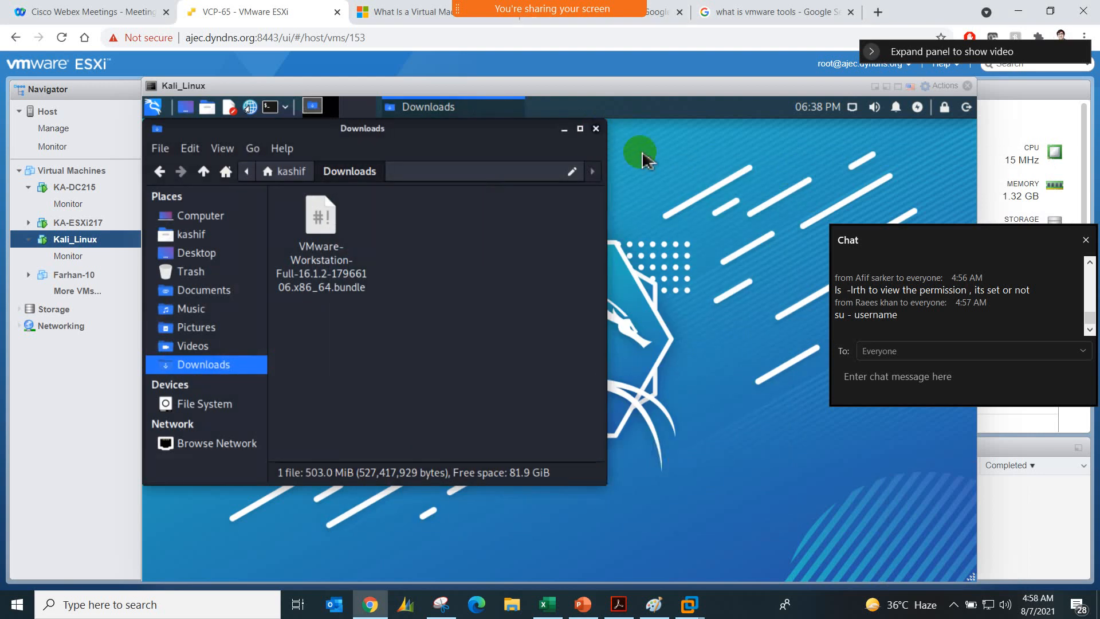
click(953, 605)
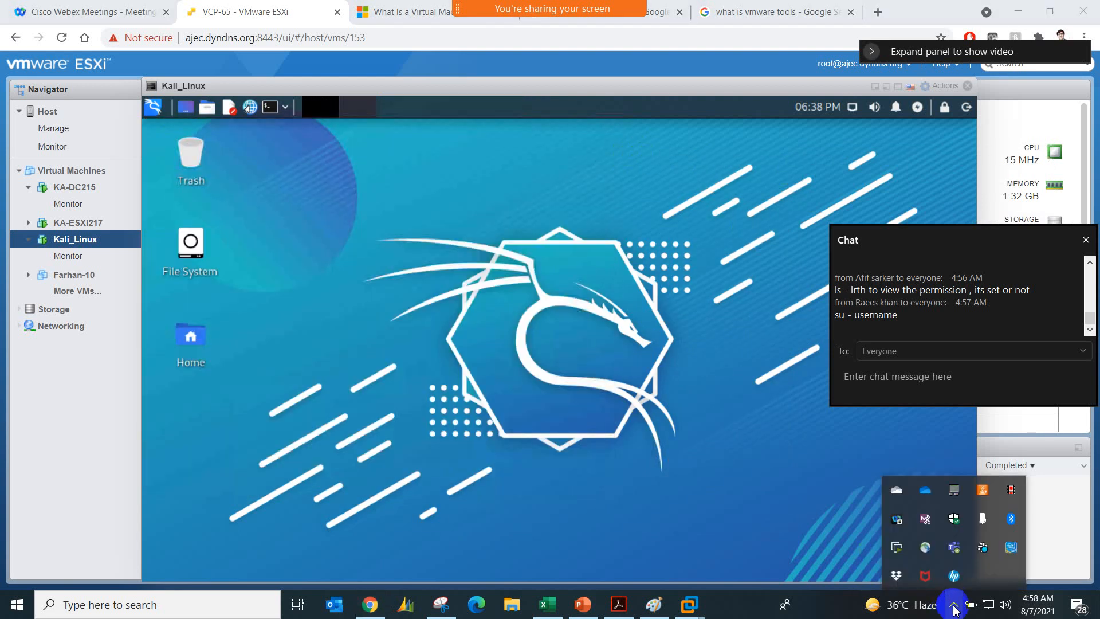
click(270, 106)
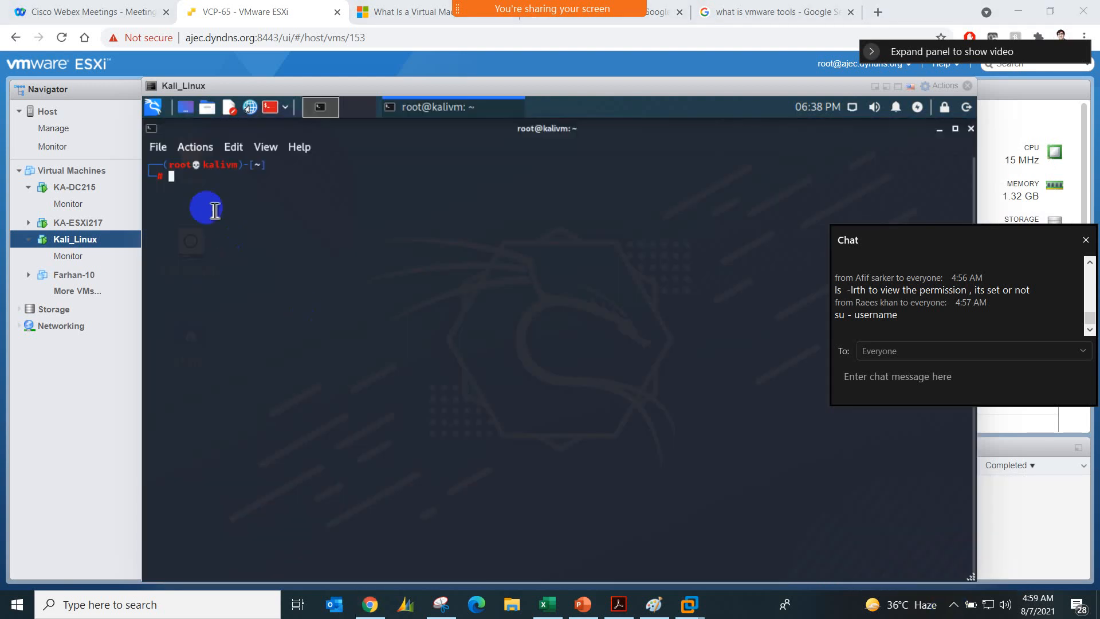
Step: List the contents of the root terminal's starting directory with ls and print its path with pwd
click(215, 179)
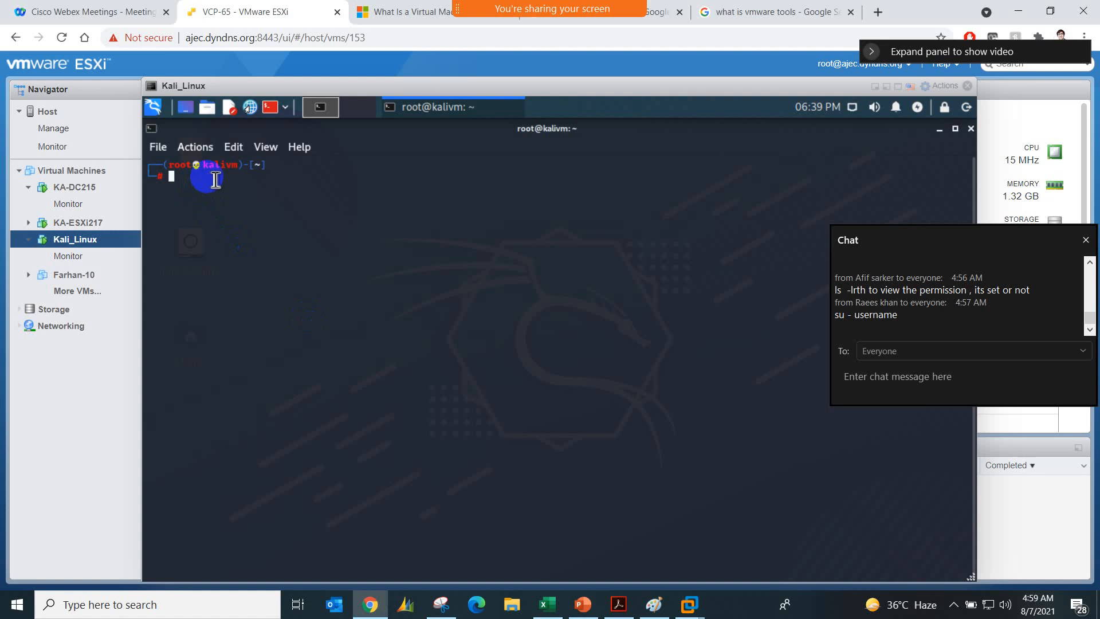
text(ls)
key(Return)
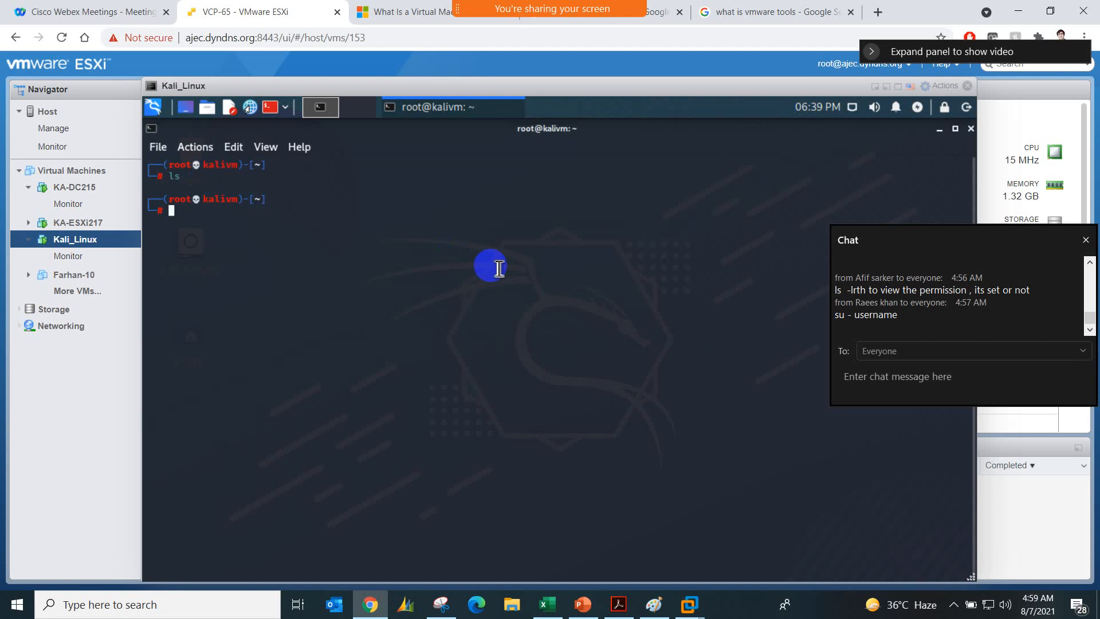
click(871, 377)
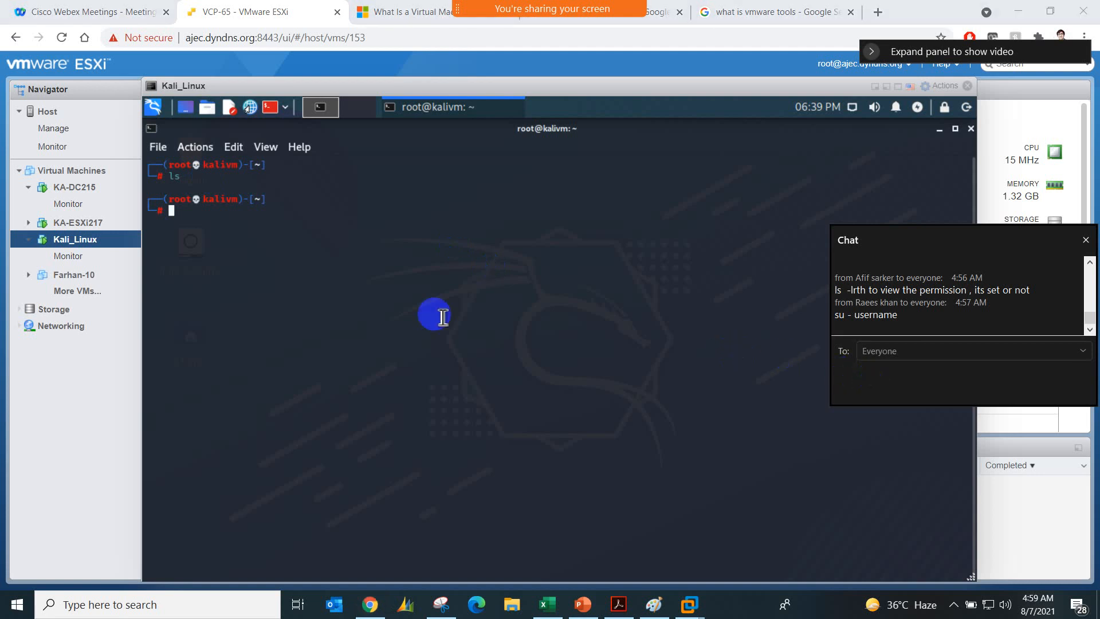
click(192, 215)
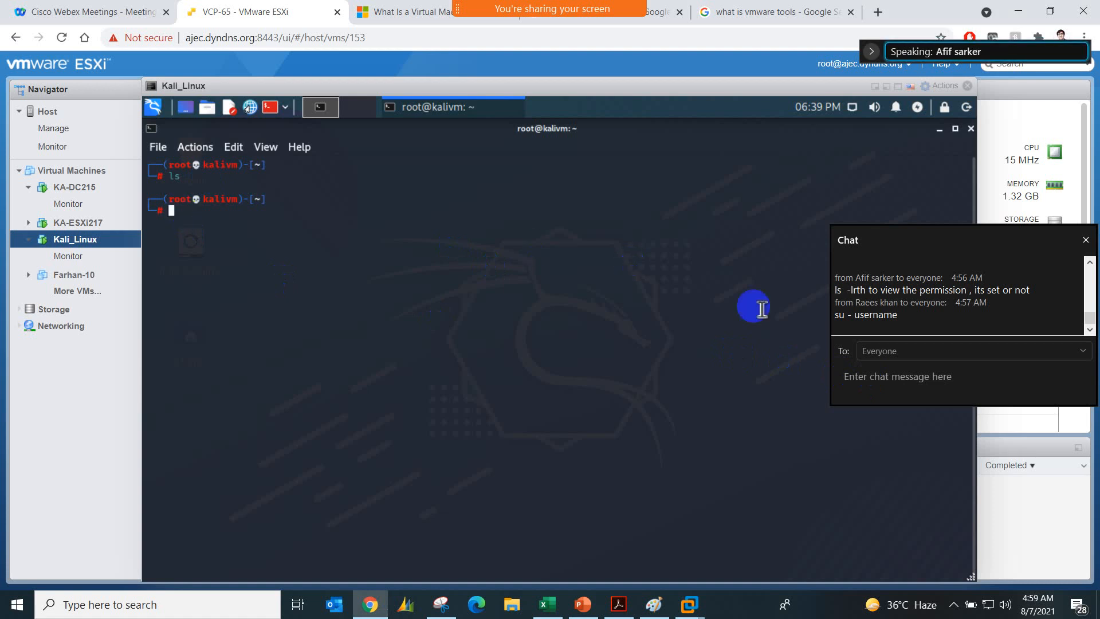
click(845, 365)
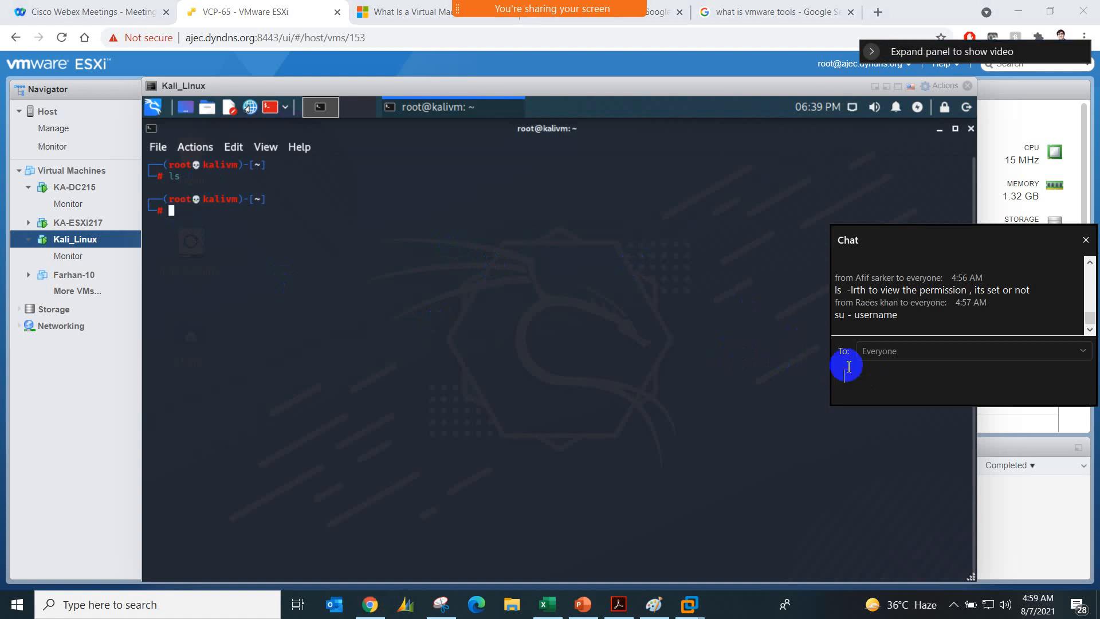
click(198, 210)
text(pwd)
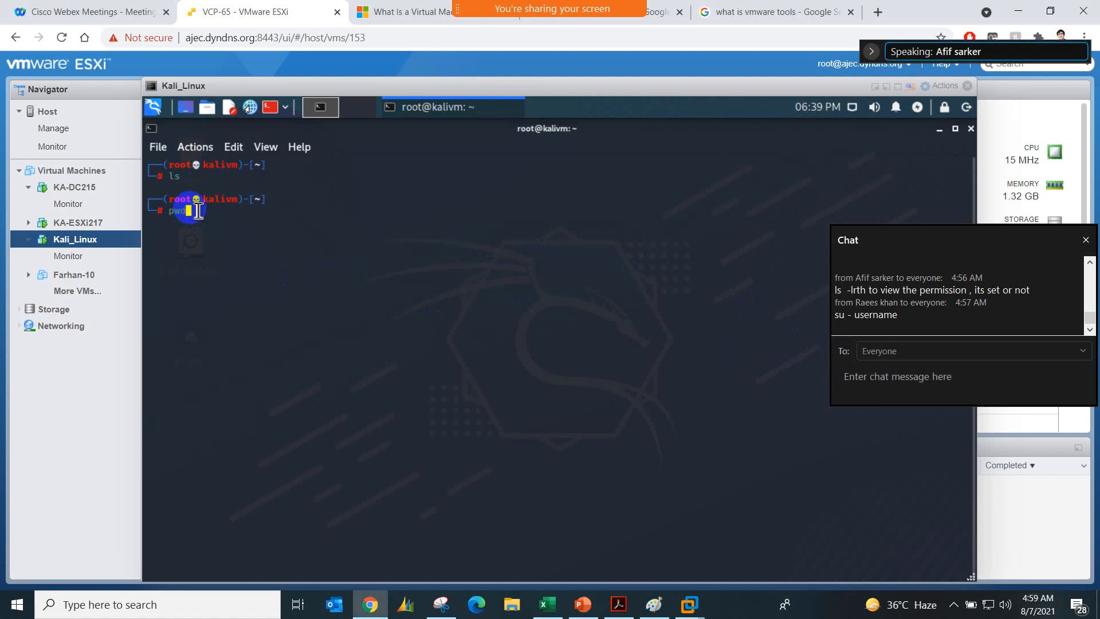
key(Return)
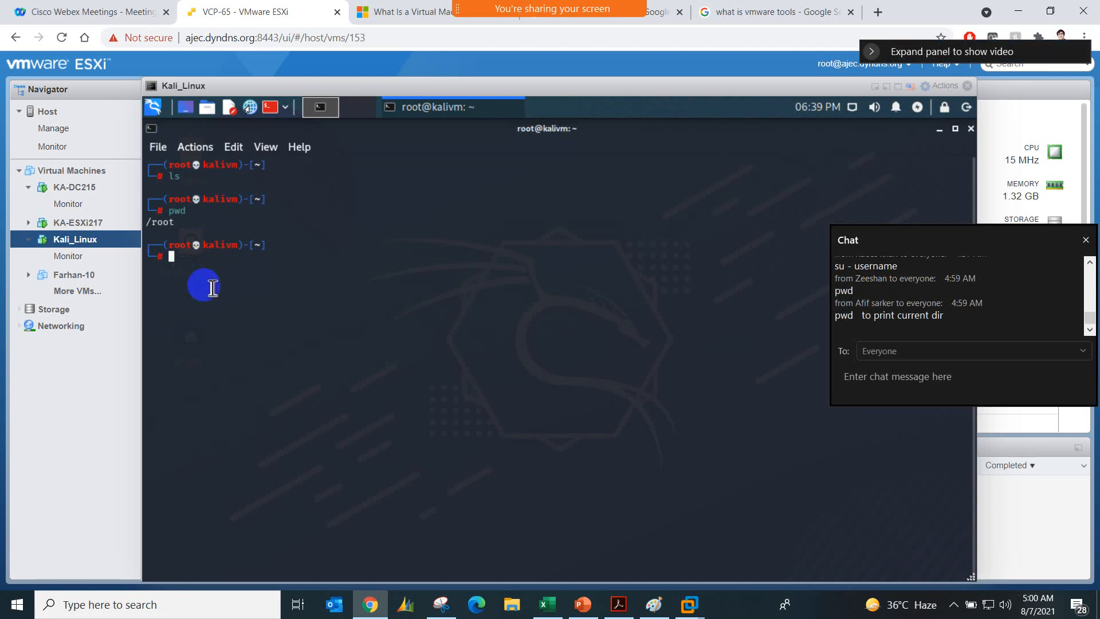
Step: Change to the file system root with cd / and return to the root account's home directory with cd
text(cd /)
key(Return)
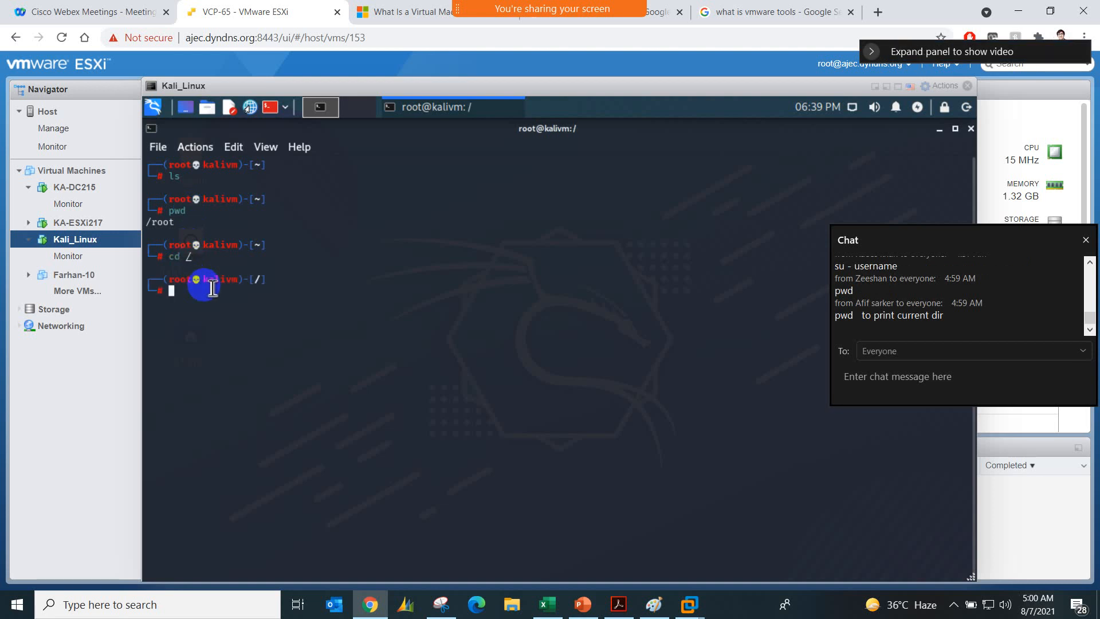
text(cd)
key(Tab)
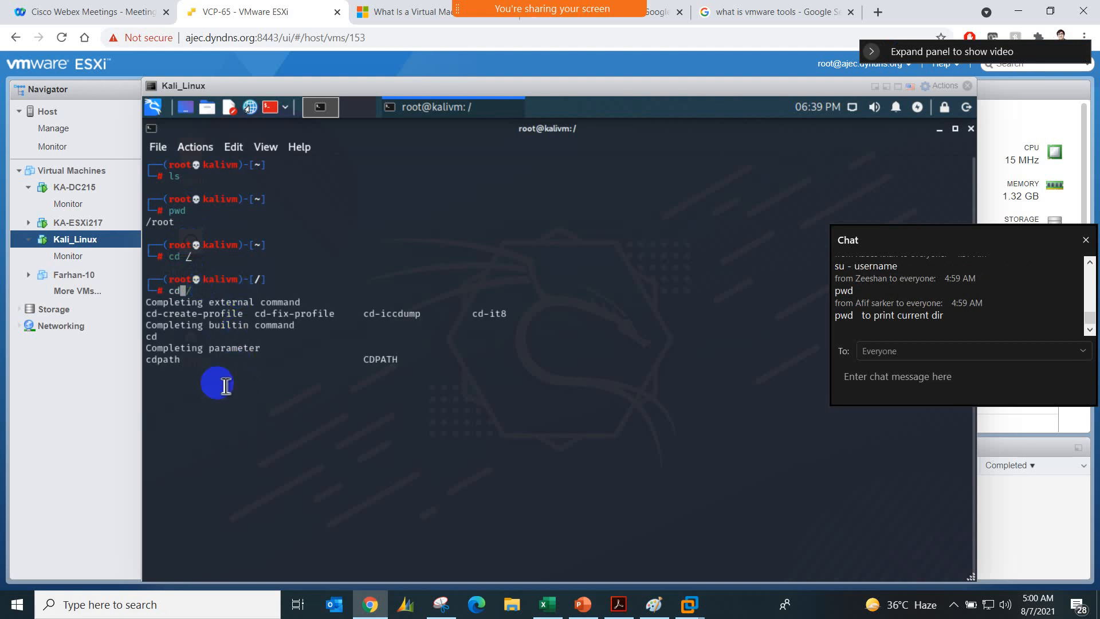
key(Return)
key(Return)
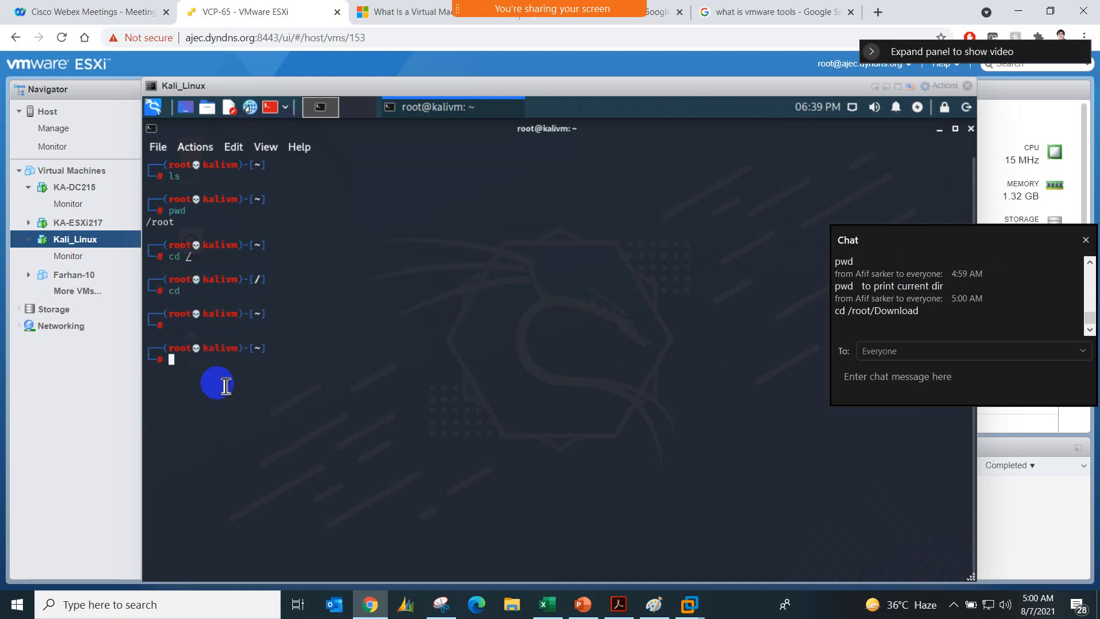
Step: Try to change to the regular user's Downloads folder using a path directly under the file system root
text(cd /kashif/Downlods)
key(Return)
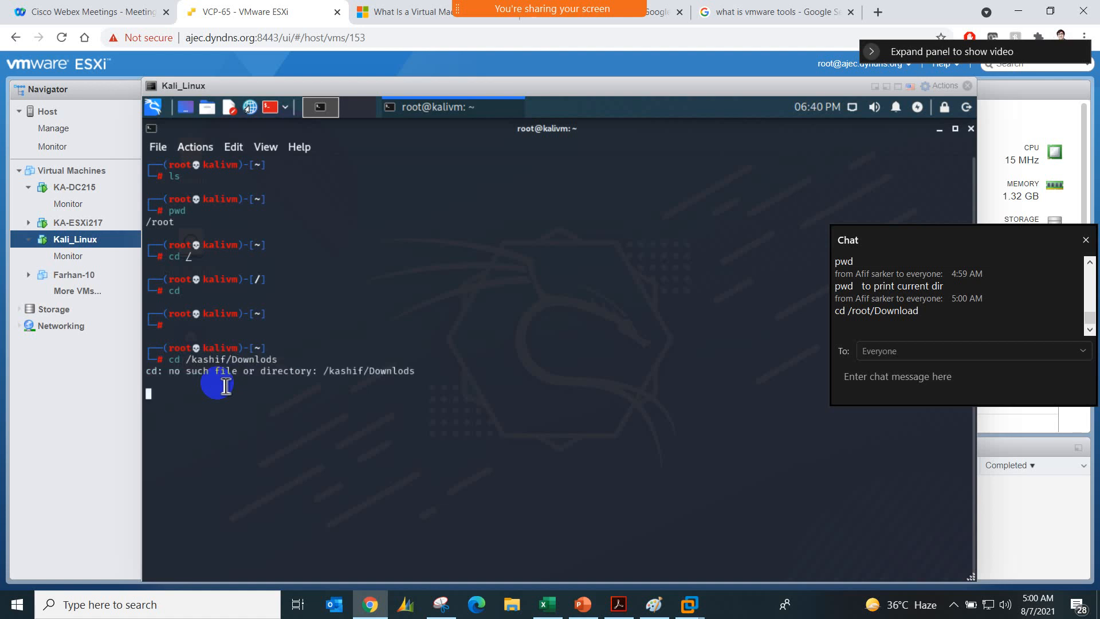
Step: Try to change to the /user directory and list the current directory's contents
text(cd /ue)
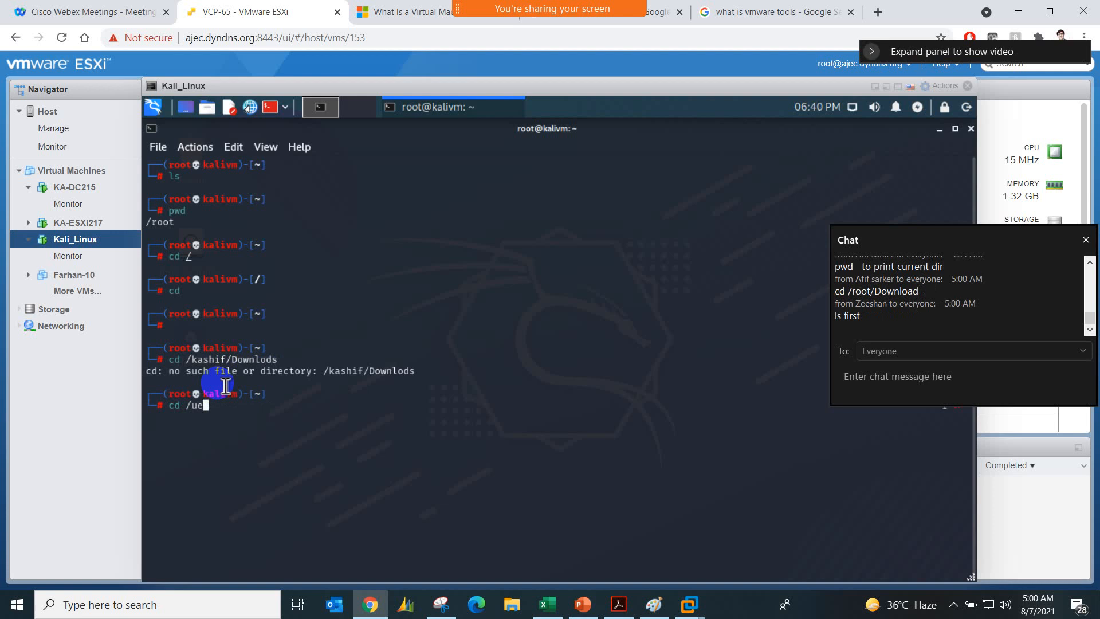
key(BackSpace)
text(ser)
key(Return)
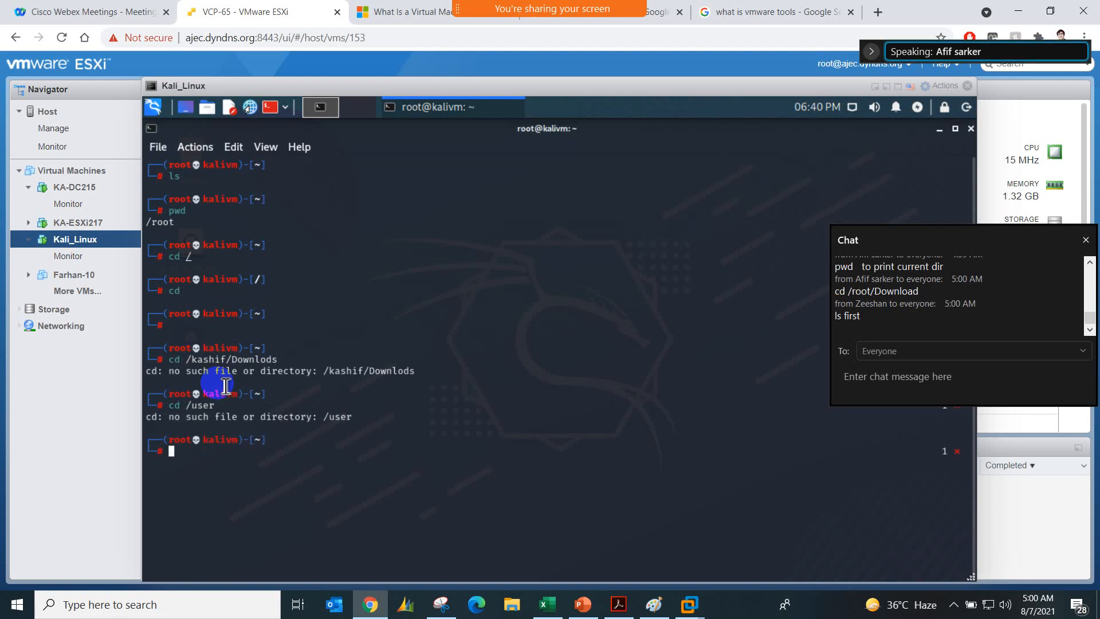
text(ls)
key(Return)
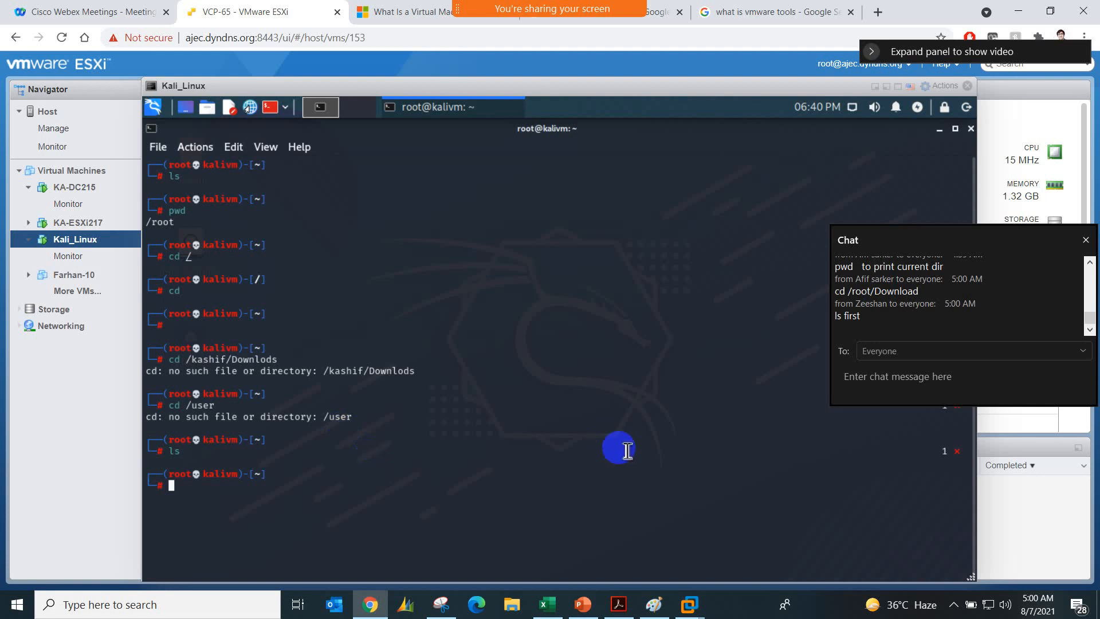
Step: Change to the file system root with cd /, print its path with pwd and list its contents with ls
text(cd /)
key(Return)
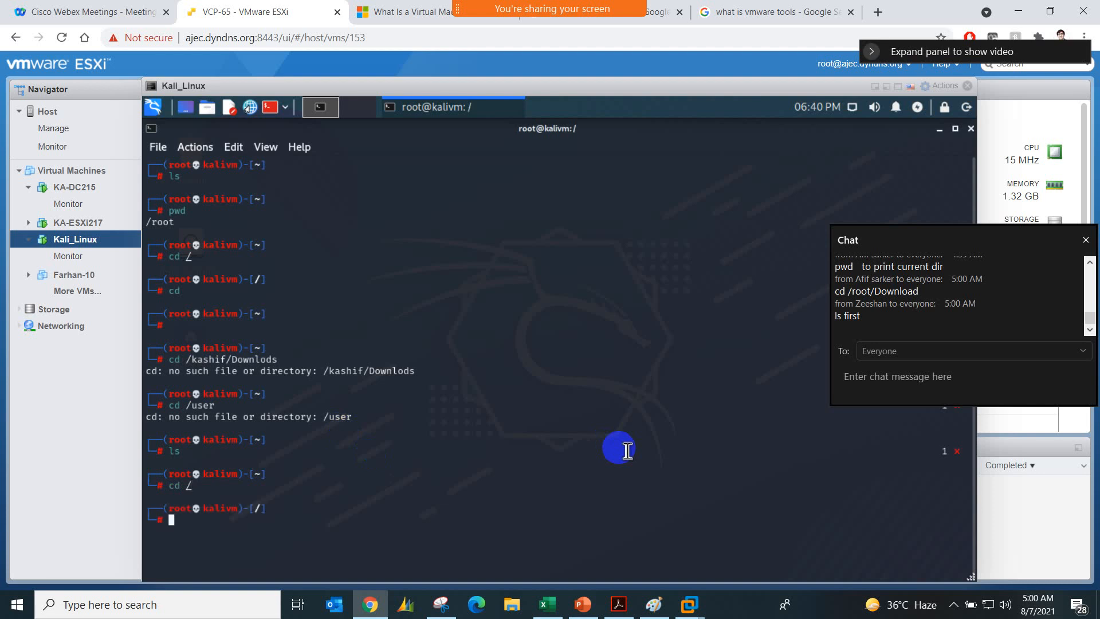
text(pwd)
key(Return)
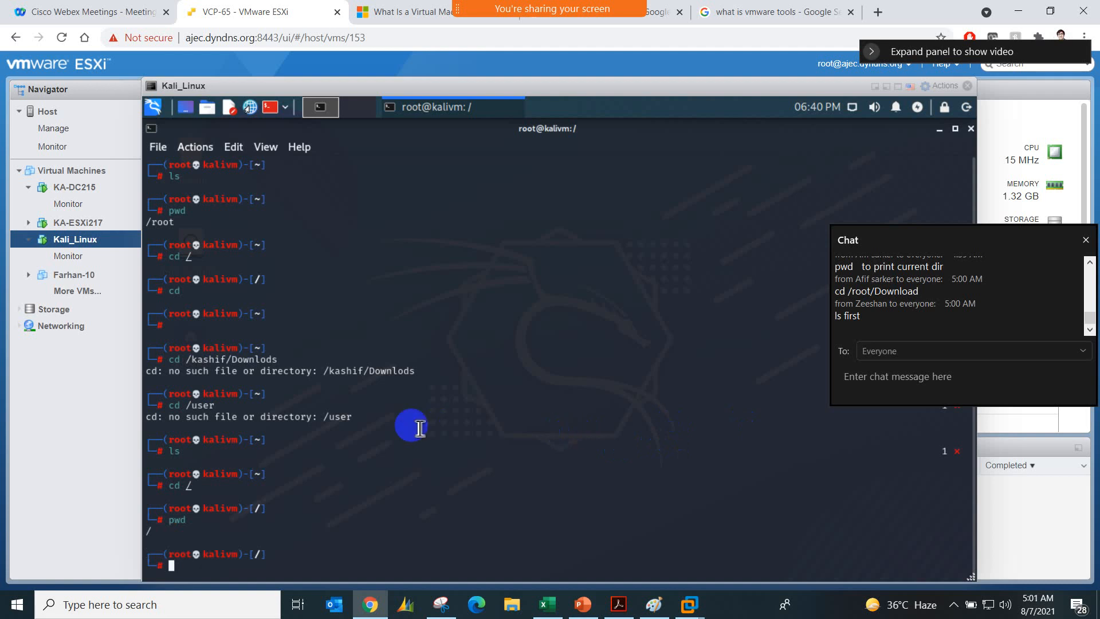
text(ls)
key(Return)
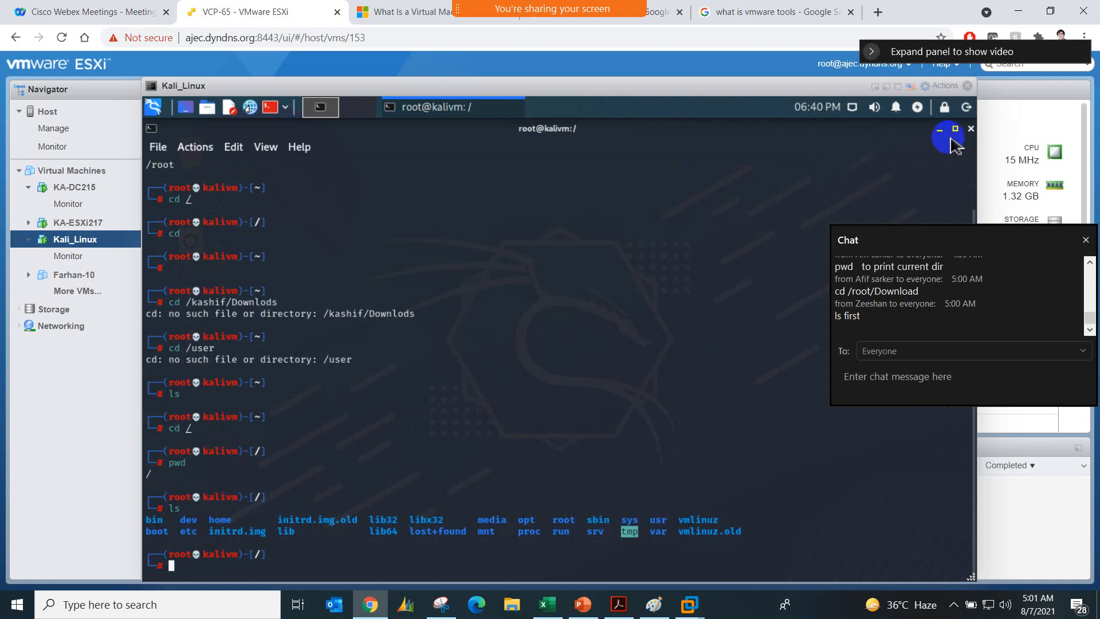
Step: Close the root terminal and open a fresh one, authenticating with the account password
click(972, 129)
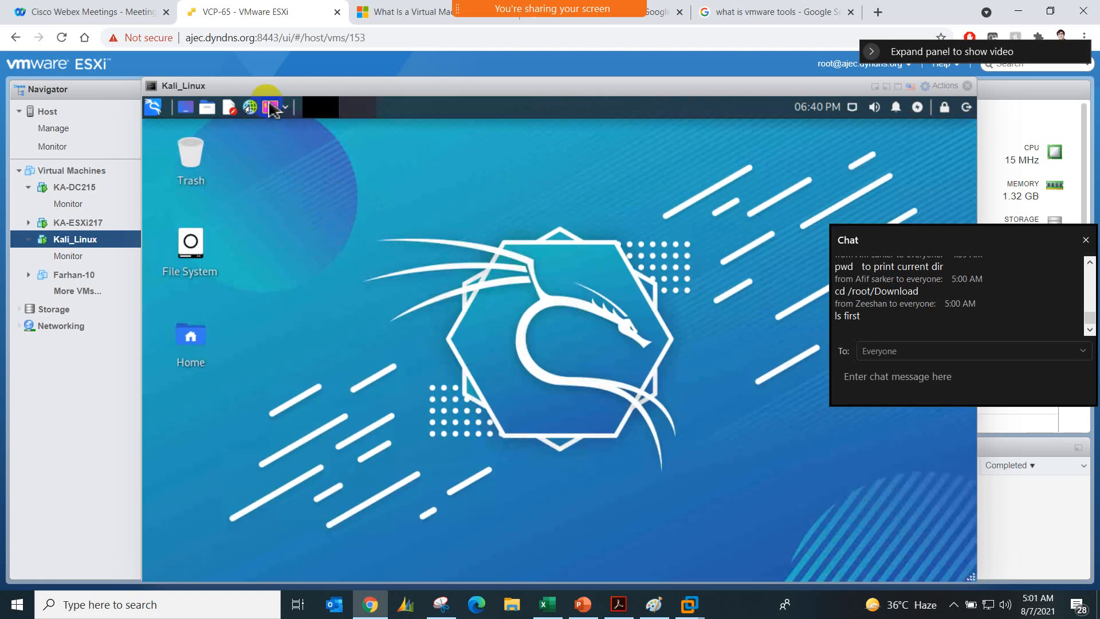
click(271, 107)
text(•••••••)
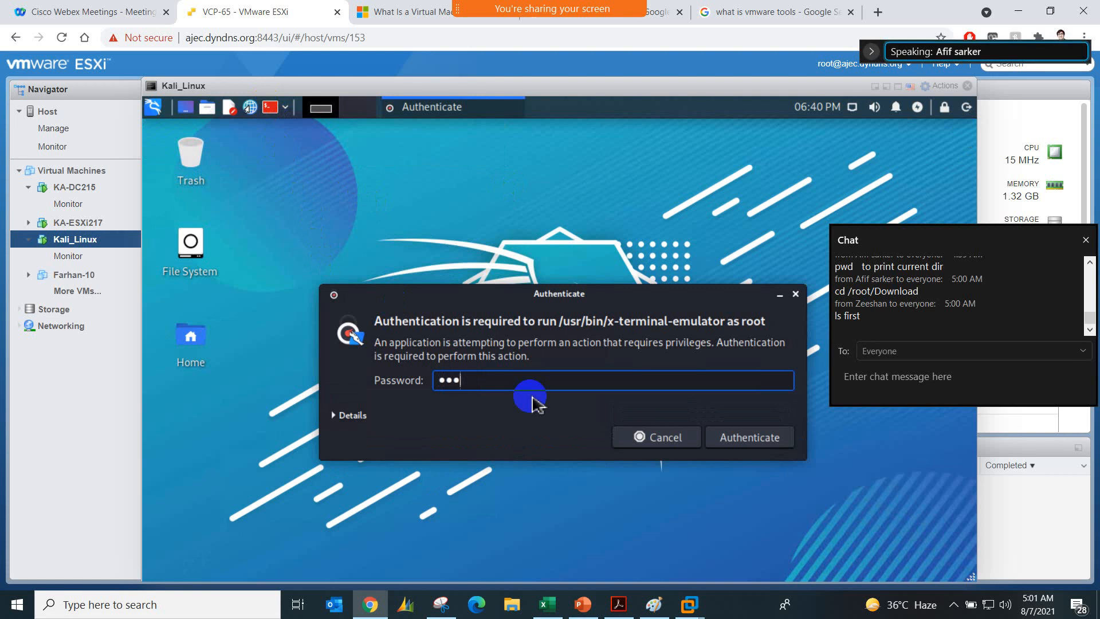
text(•)
key(Return)
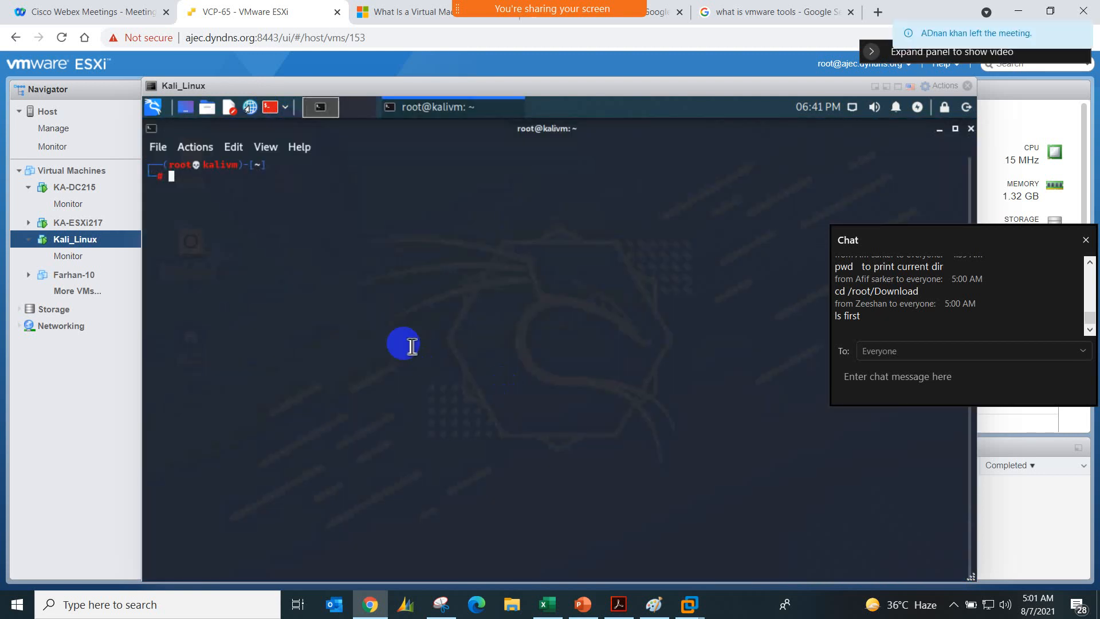
text(cd /)
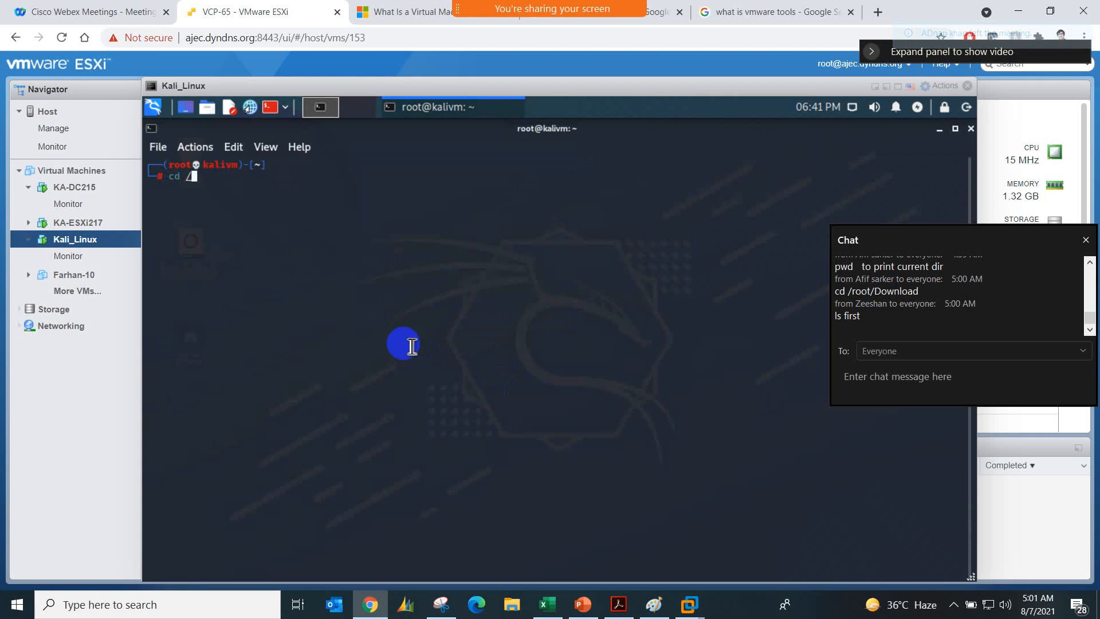
text( ro)
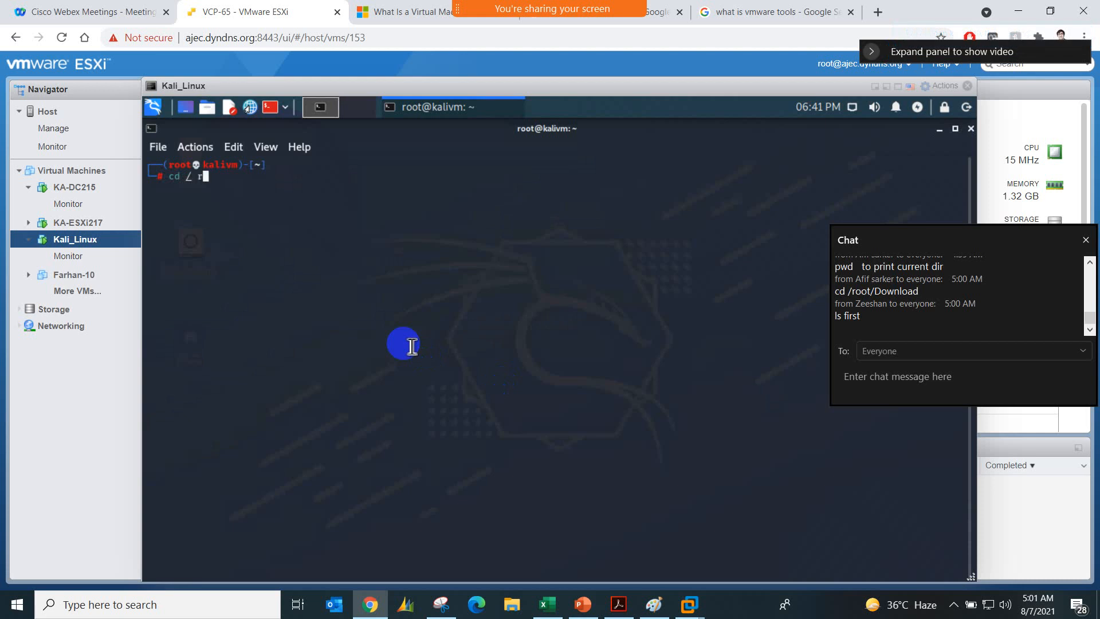
key(BackSpace)
key(BackSpace)
key(BackSpace)
key(BackSpace)
key(BackSpace)
key(BackSpace)
key(BackSpace)
Step: List the root account's home directory with ls, and do the same for the file system root after cd /
text(ls)
key(Return)
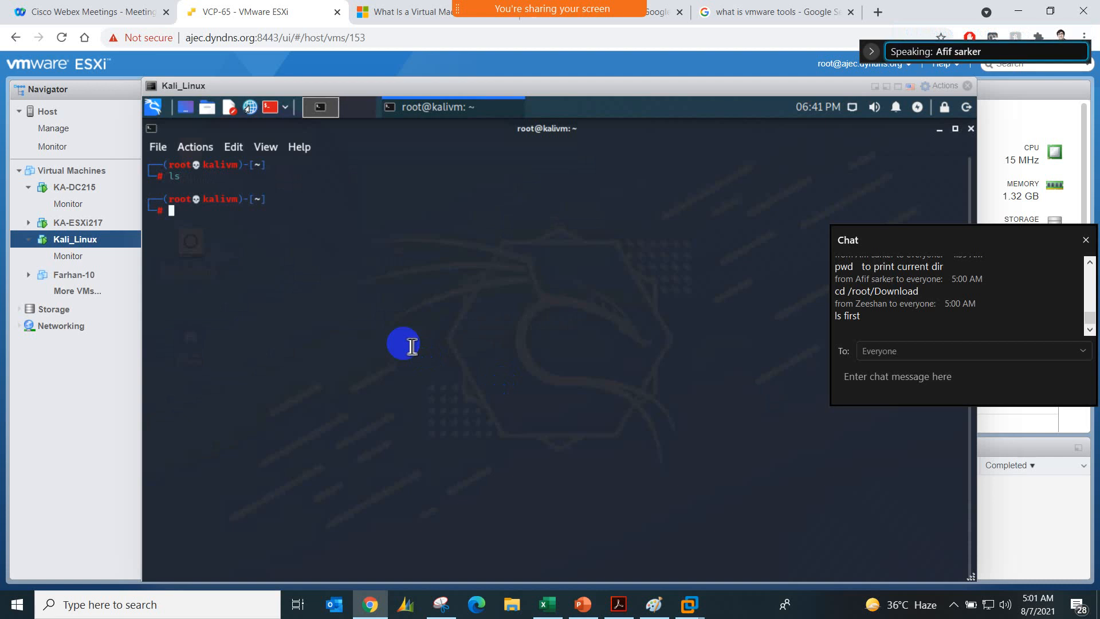
text(cd /)
key(Return)
text(ls)
key(Return)
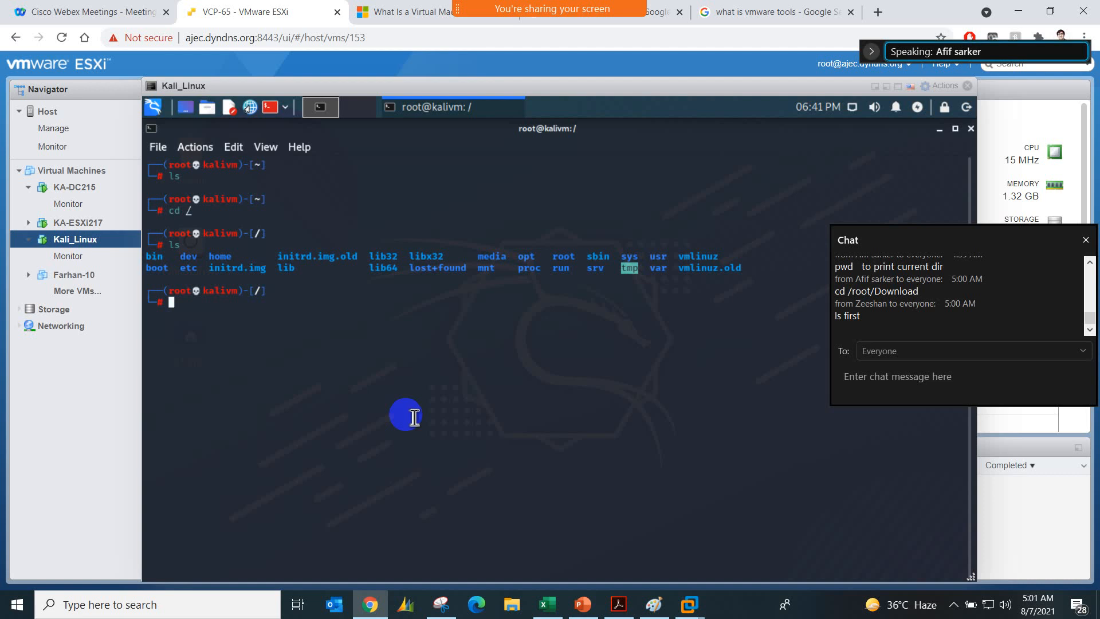
Step: Change to the /root directory and list its contents with ls
text(cd /root)
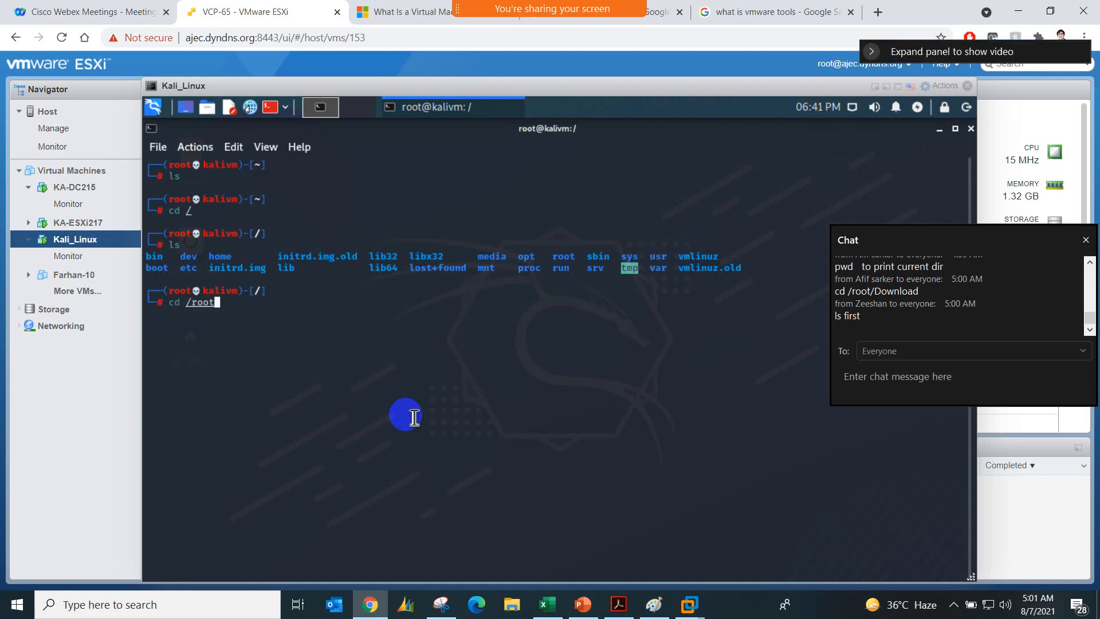
key(Return)
text(ls)
key(Return)
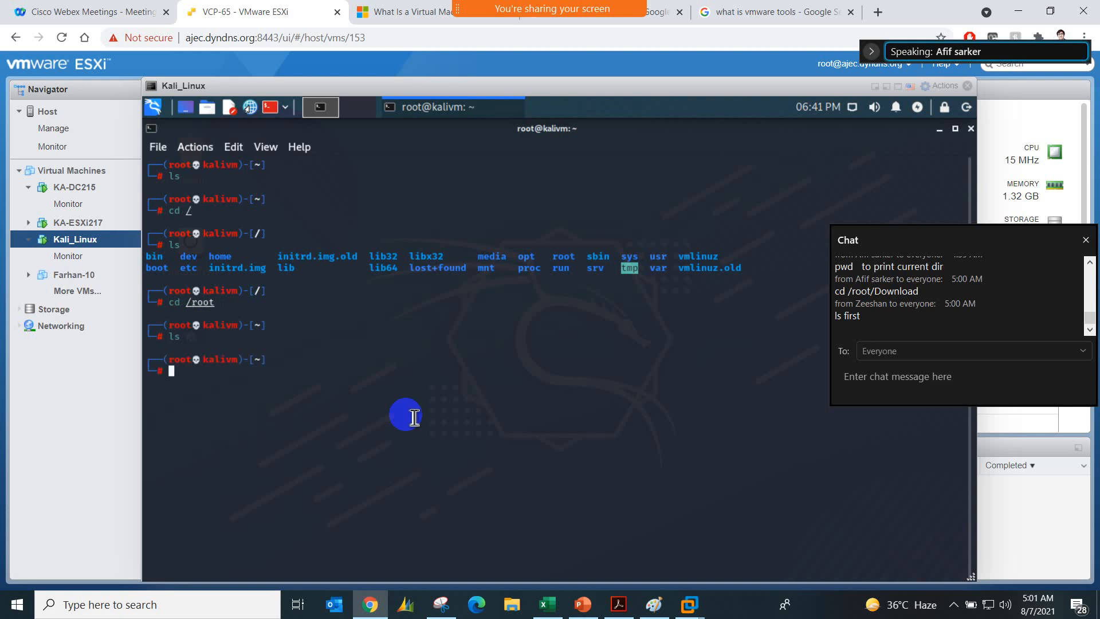
text(ls)
key(Return)
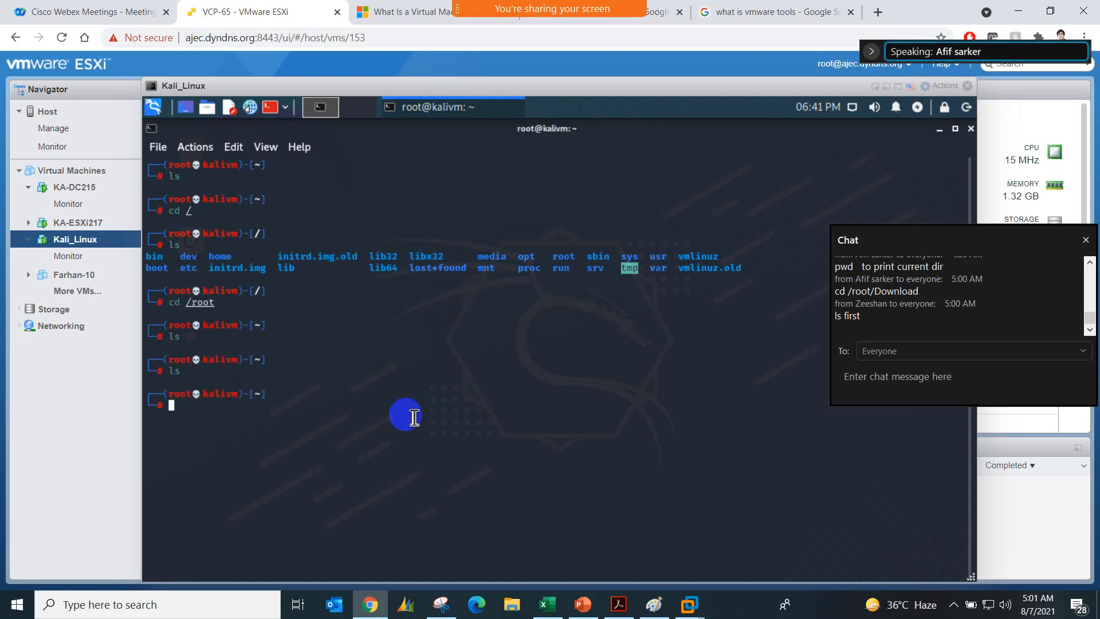
click(954, 605)
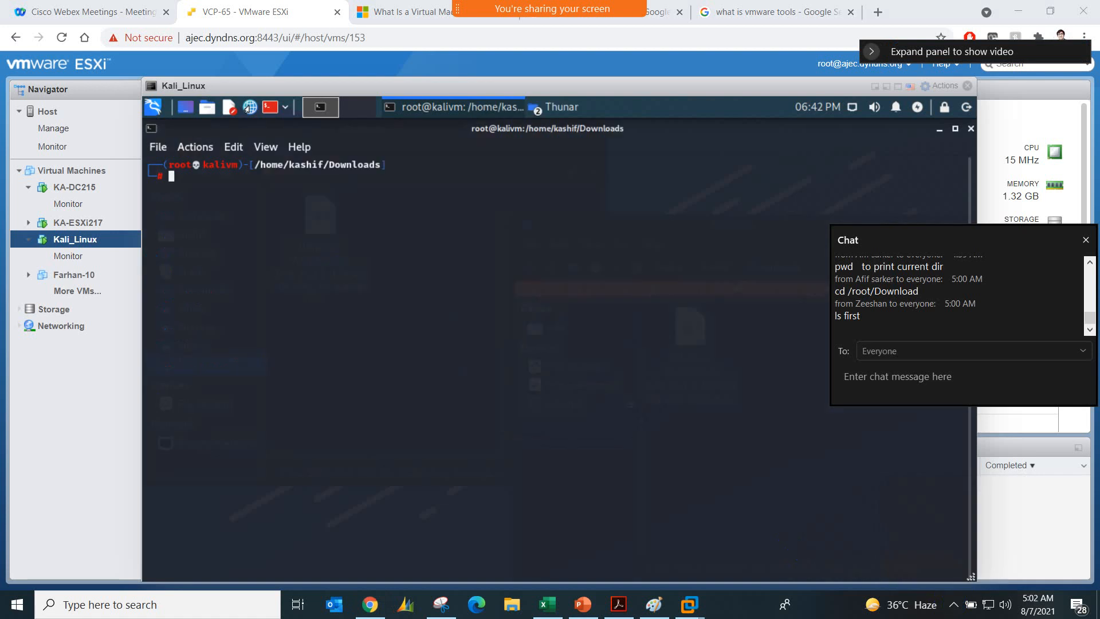
click(356, 251)
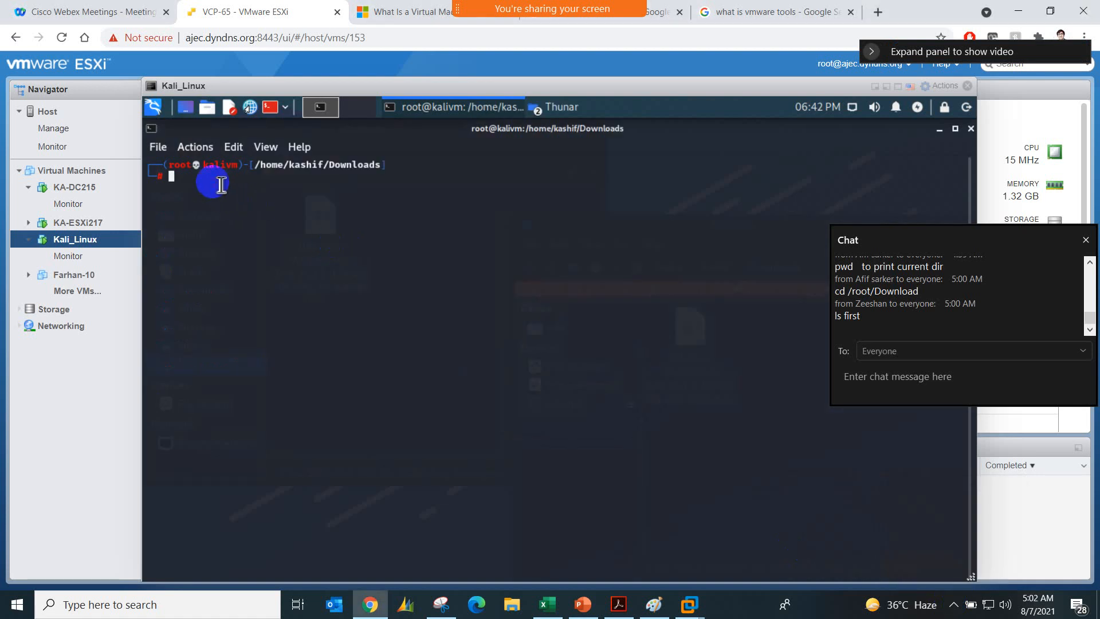
Step: List the Downloads folder's contents and begin a ./ command with the copied VMware Workstation bundle file name
text(ls)
key(Return)
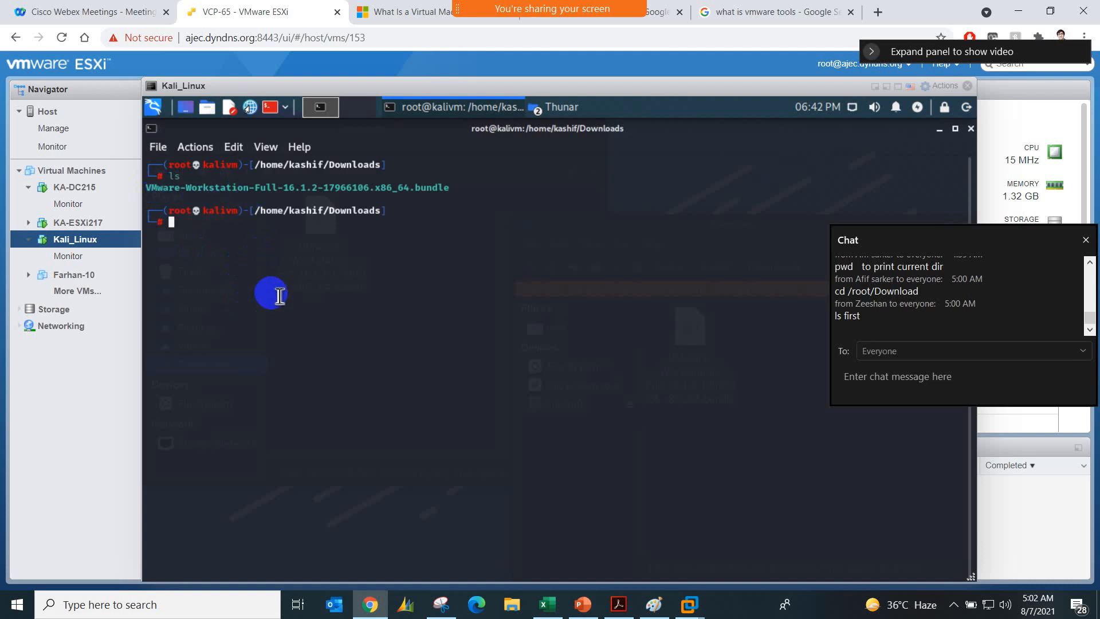
text(./)
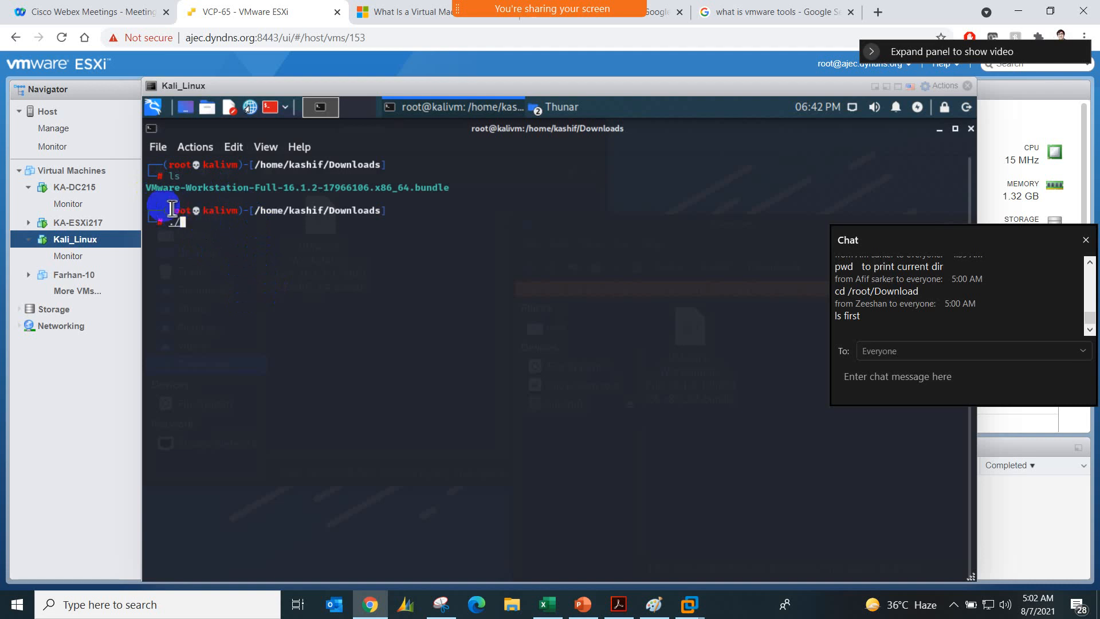
drag(240, 197, 385, 191)
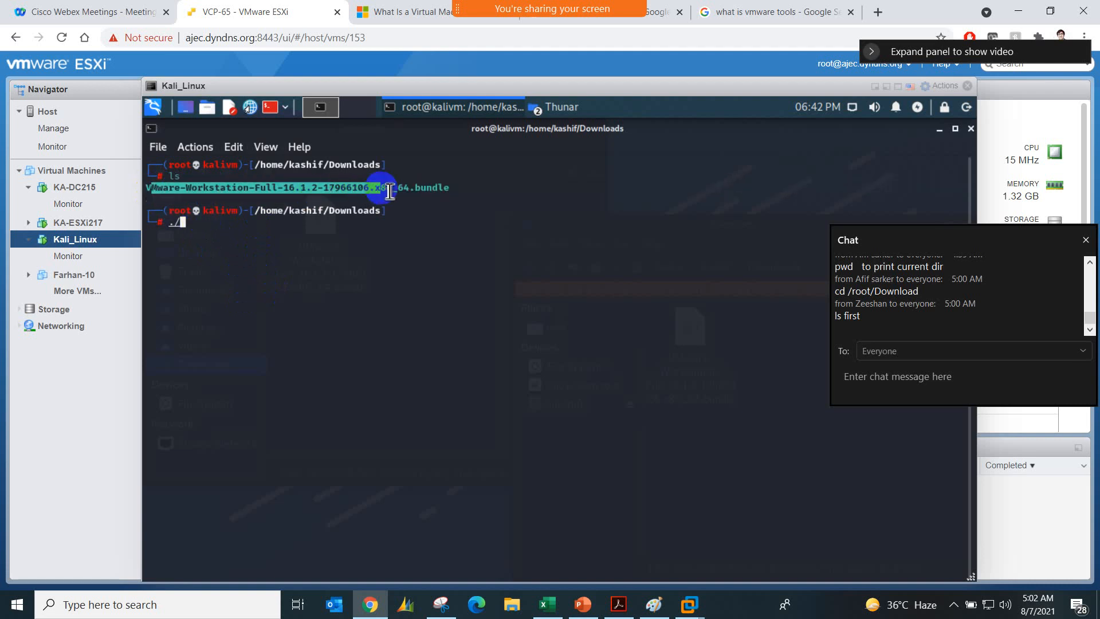
click(268, 192)
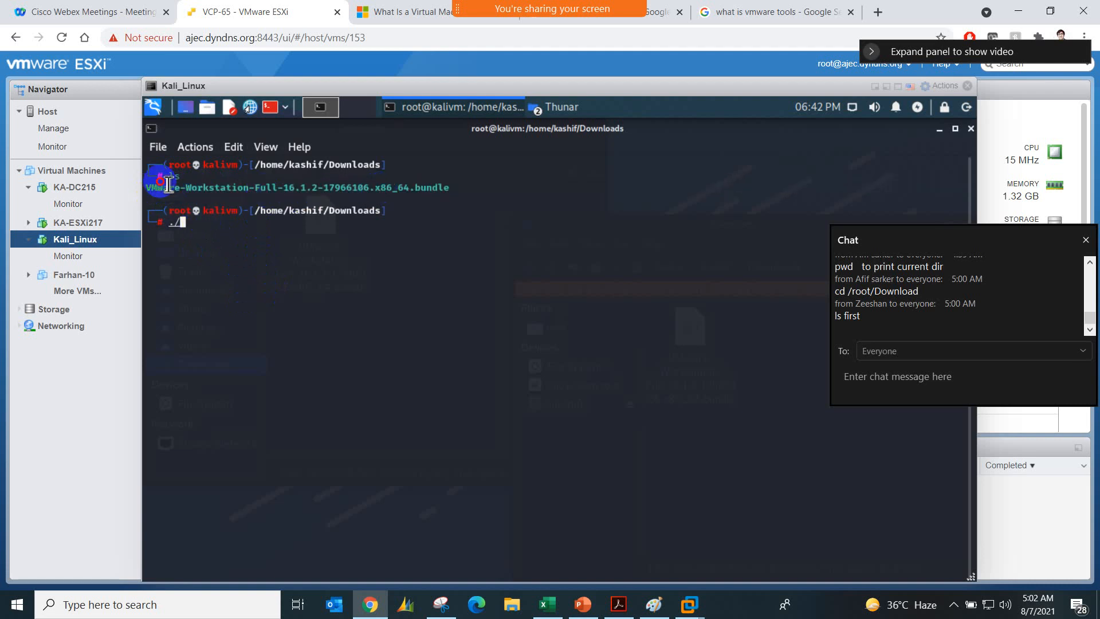
drag(147, 188, 455, 192)
right_click(438, 189)
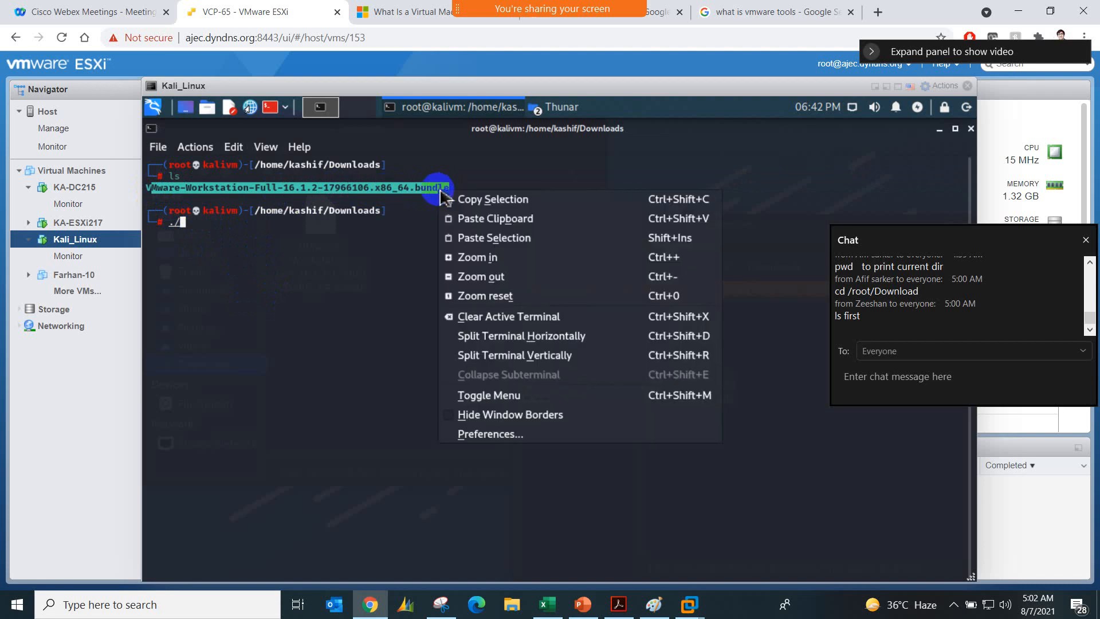
click(478, 203)
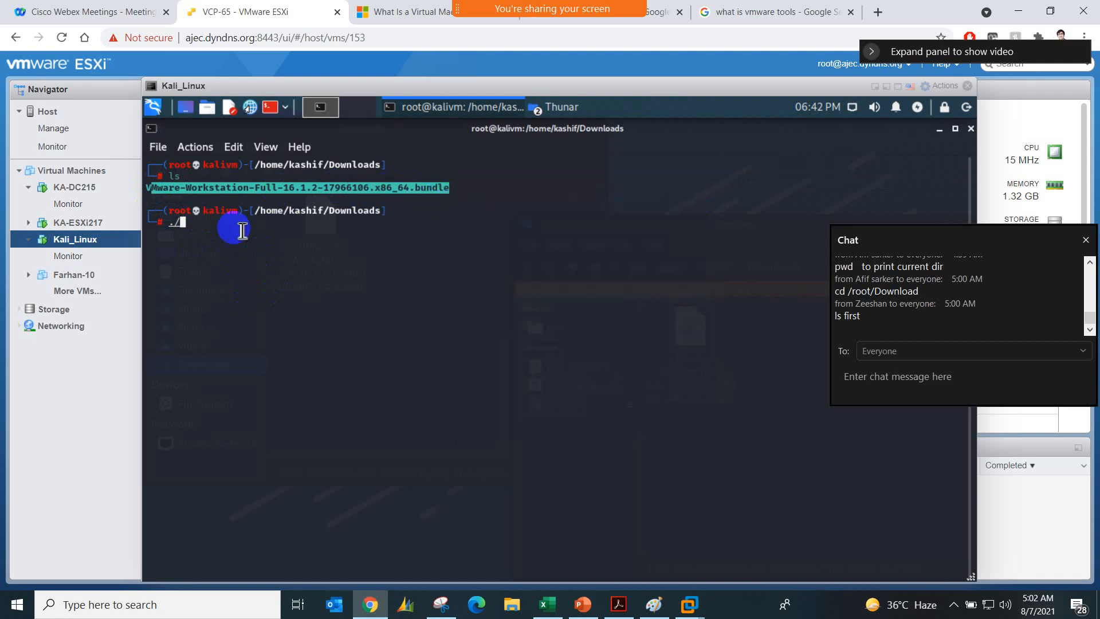
right_click(192, 225)
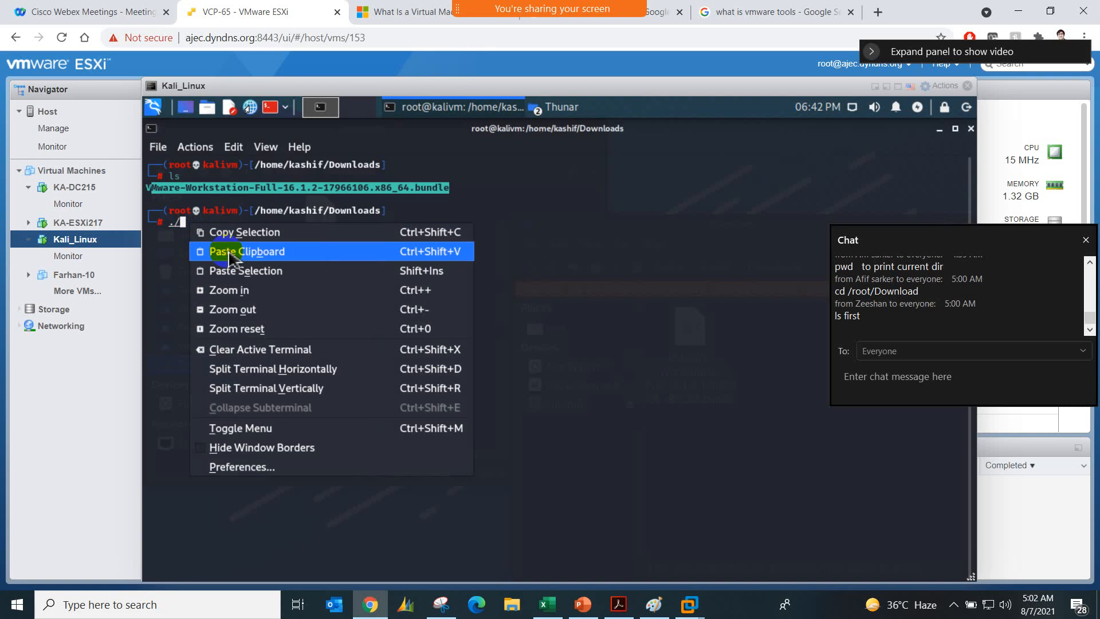
click(226, 252)
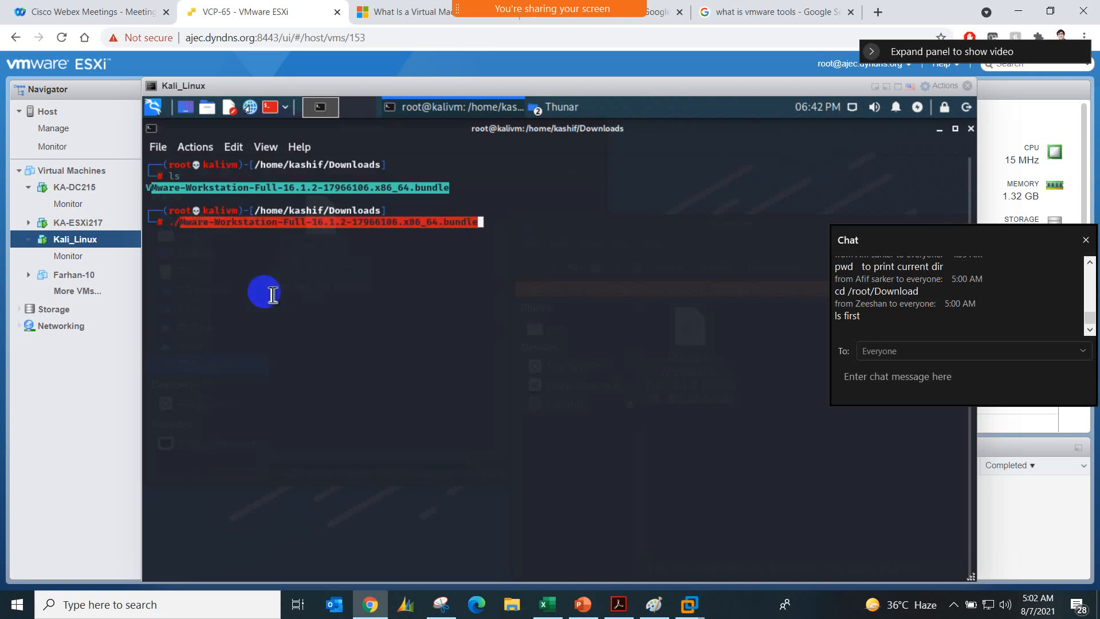
Step: Correct the command to ./VMware-Workstation-Full-16.1.2-17966106.x86_64.bundle and run the installer
click(190, 226)
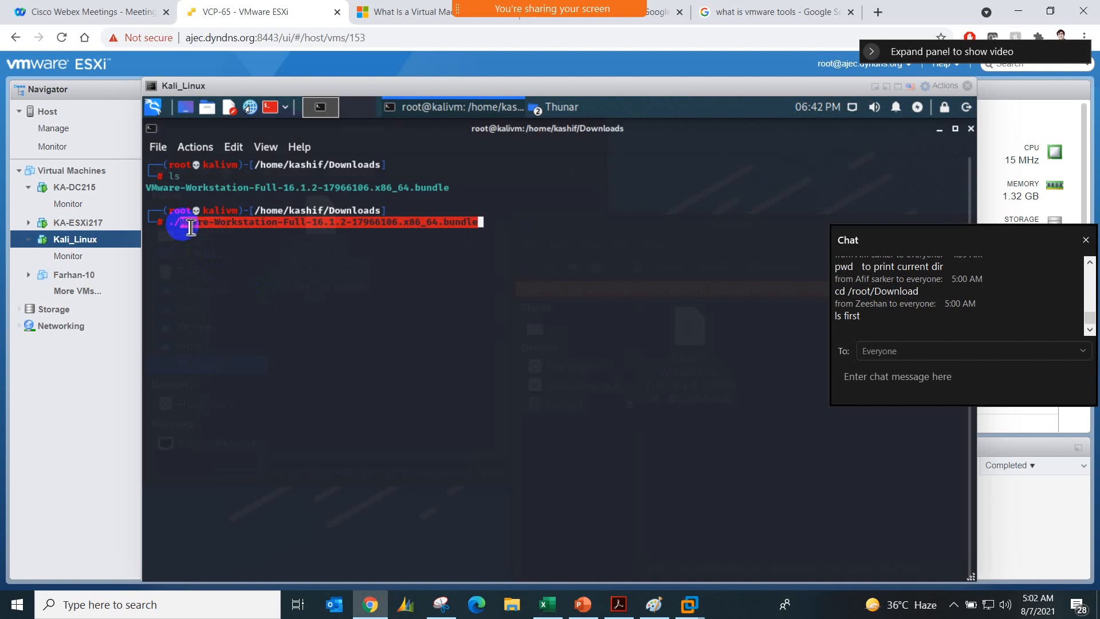
text(V)
key(BackSpace)
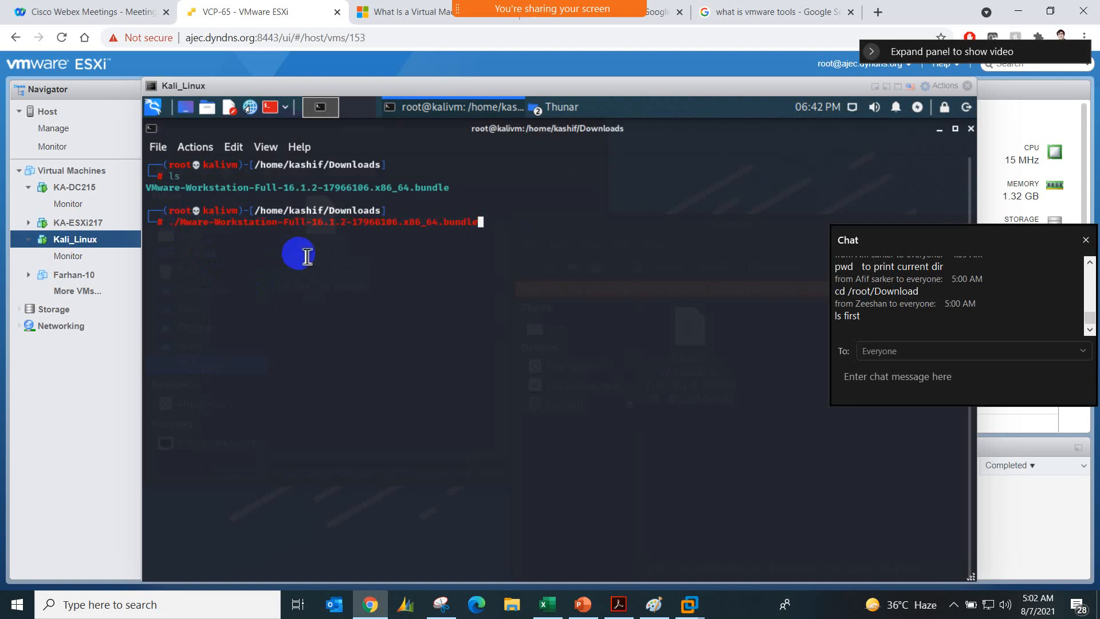
key(Left)
key(Left)
key(Left)
key(Left)
key(Left)
key(Left)
key(Left)
key(Left)
key(Left)
key(Left)
key(Left)
key(Left)
key(Left)
key(Left)
key(Left)
key(Left)
key(Left)
key(Left)
key(Left)
key(Left)
key(Left)
key(Left)
key(Left)
key(Left)
key(Left)
key(Left)
key(Left)
key(Left)
key(Left)
key(Left)
key(Left)
key(Left)
key(Left)
key(Left)
key(Left)
key(Left)
key(Left)
key(Left)
key(Left)
key(Left)
key(Right)
text(M)
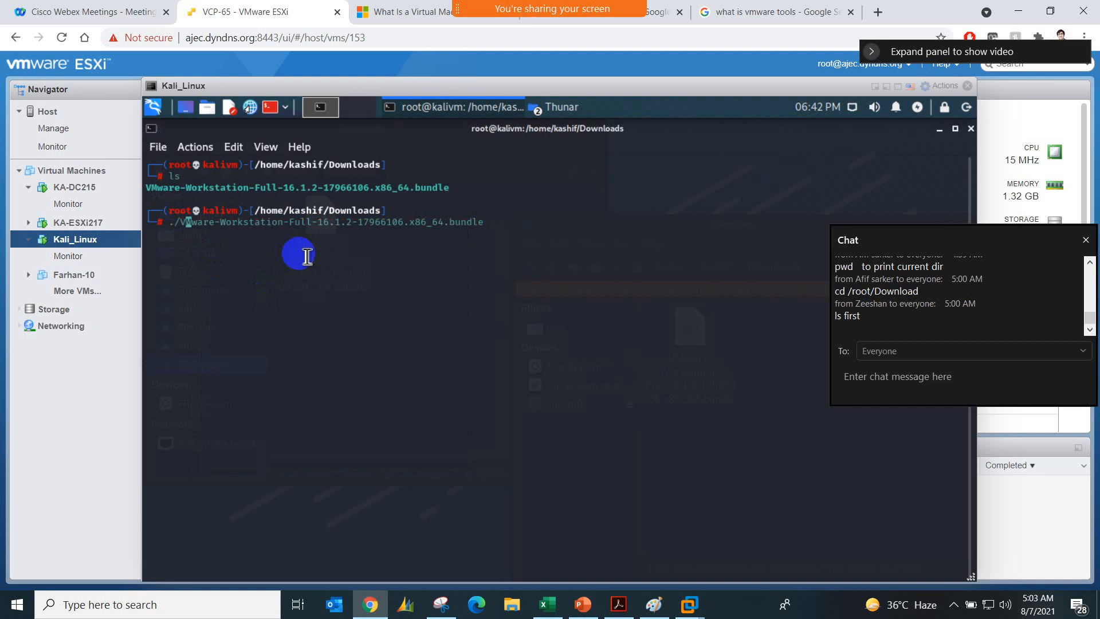
click(510, 220)
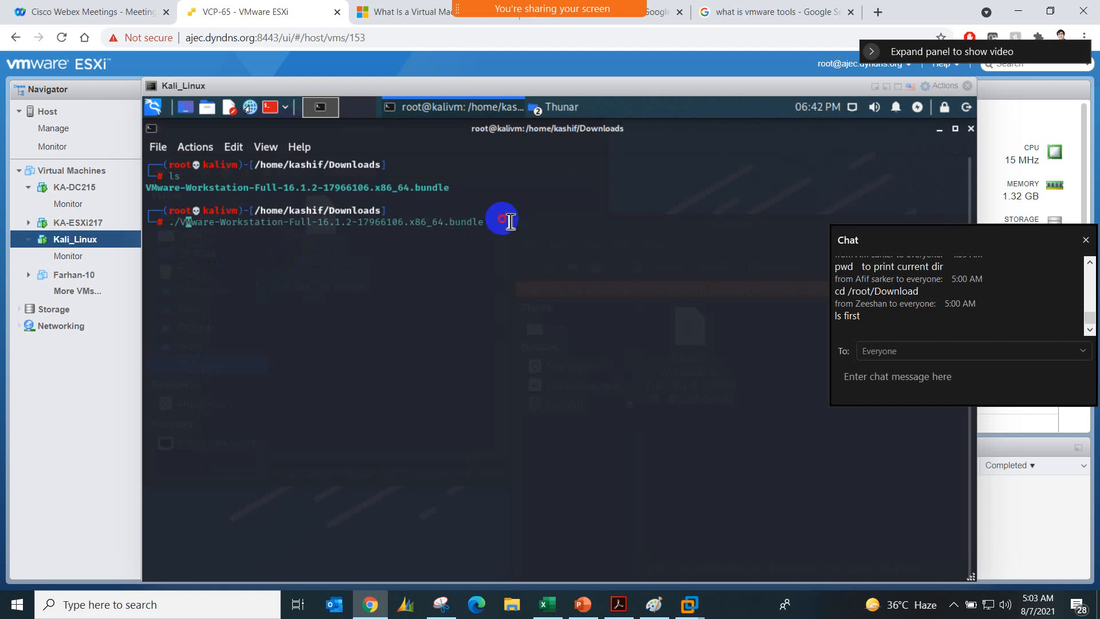
double_click(510, 220)
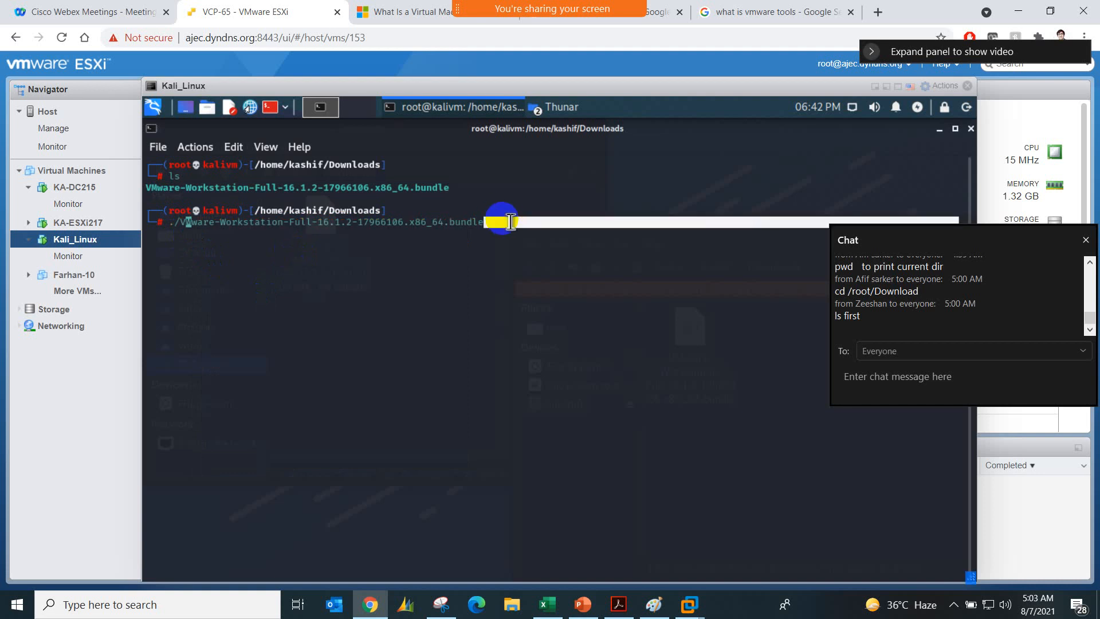
click(510, 221)
key(Return)
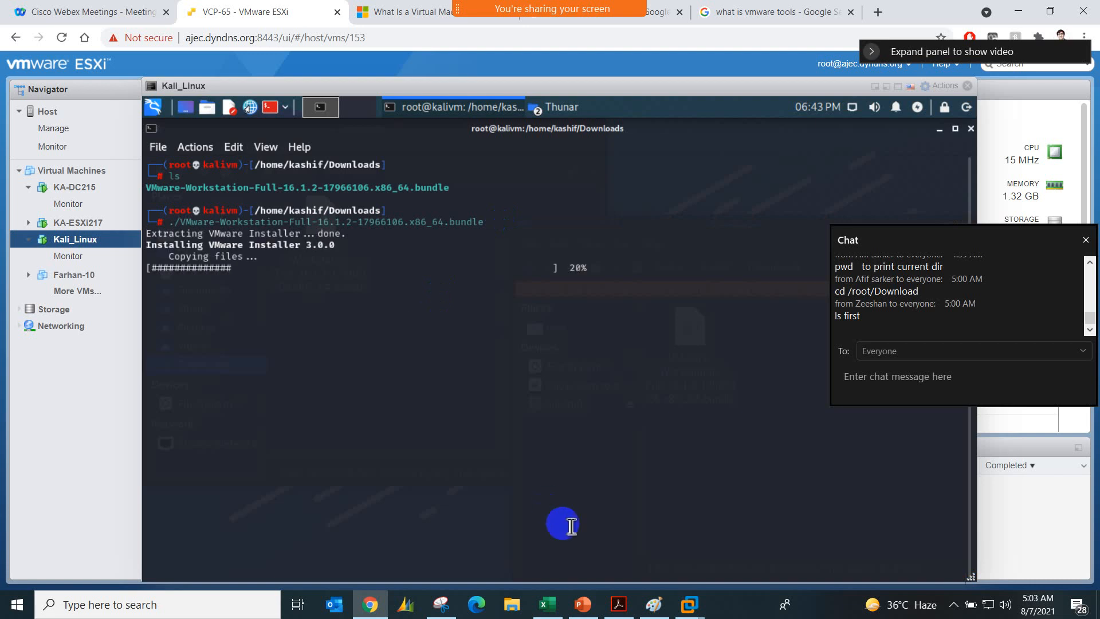
Step: Switch to Paint and add the text note "Download the bundle" beside the Kali Linux OS box of the host diagram
click(653, 603)
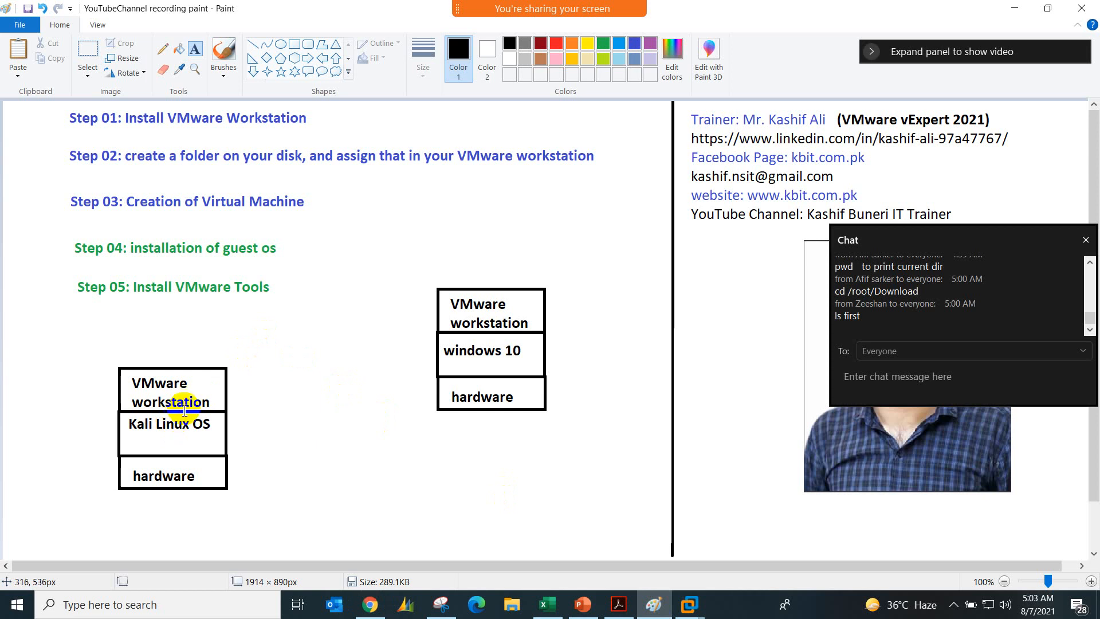
click(247, 445)
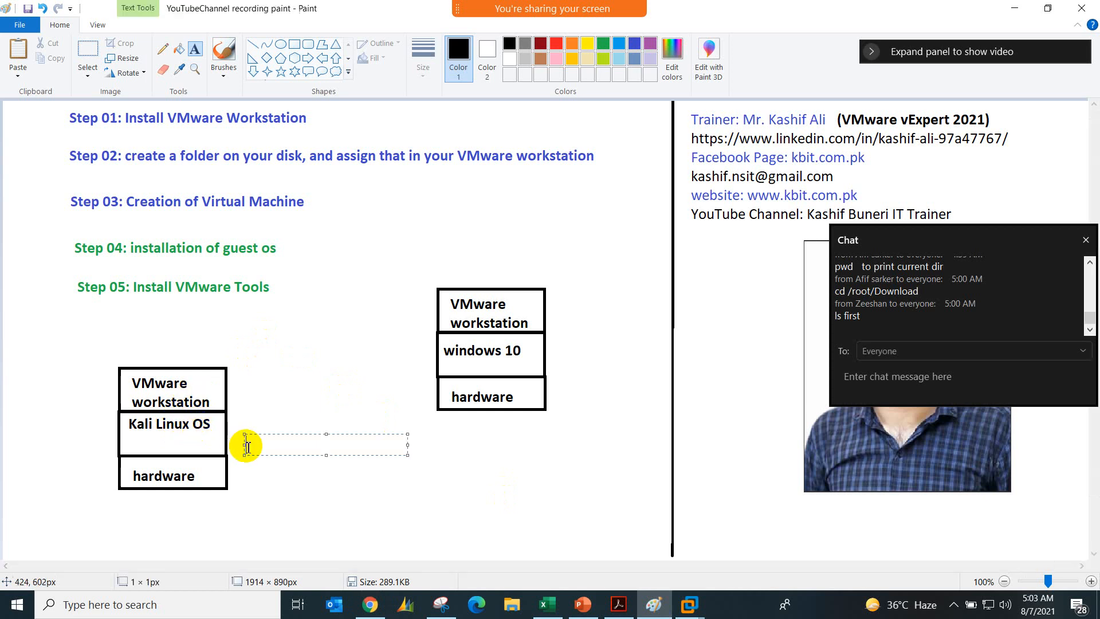
text(Donw)
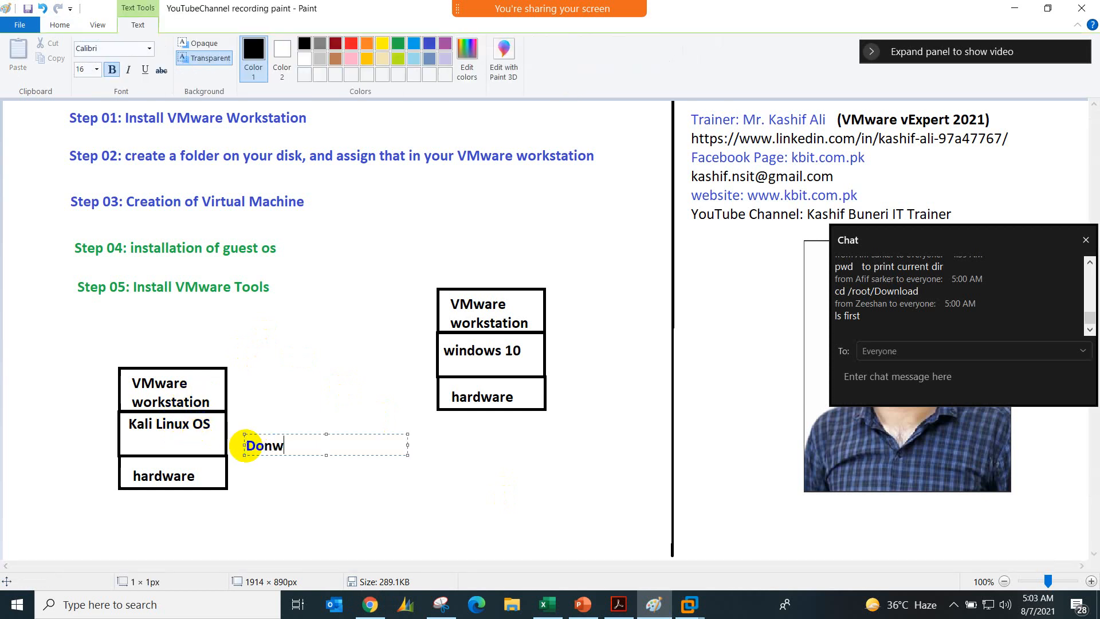
key(BackSpace)
key(BackSpace)
text(wnload the bundle)
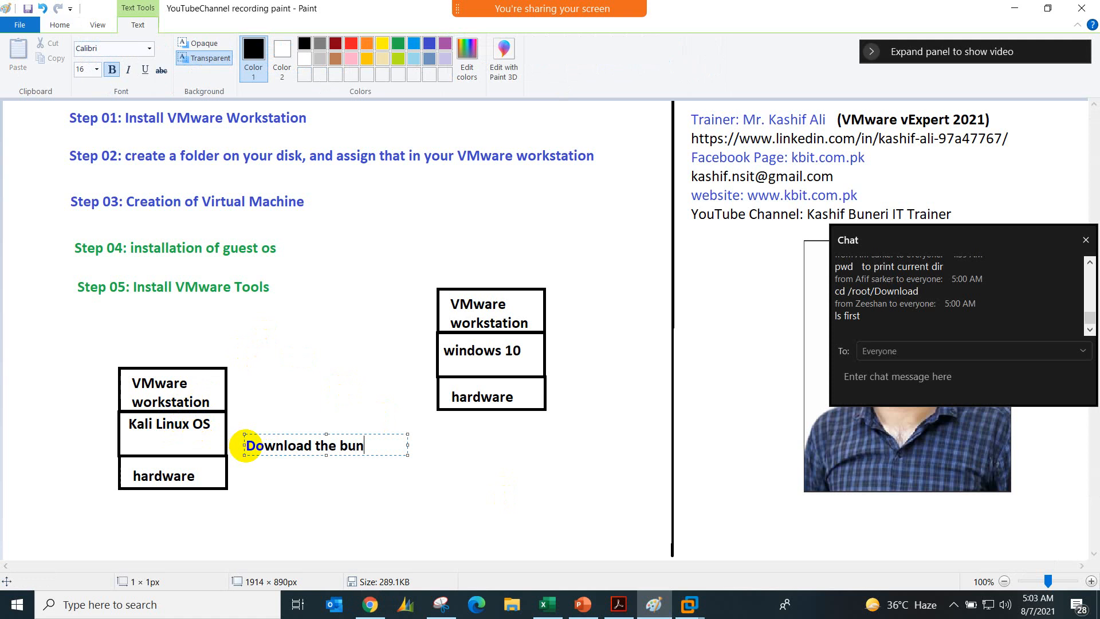
Step: Extend the note beside the Kali Linux OS box with "open terminal and locate the downloaded file", separated by a blank line
key(Return)
key(Return)
text(open terminal a)
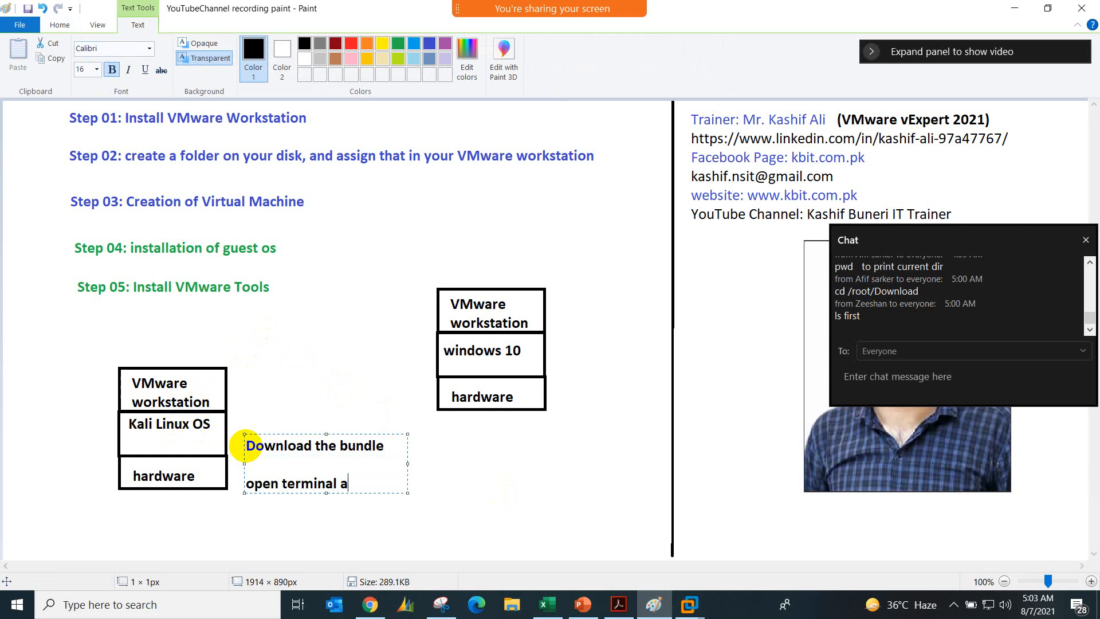
text(nd locate the )
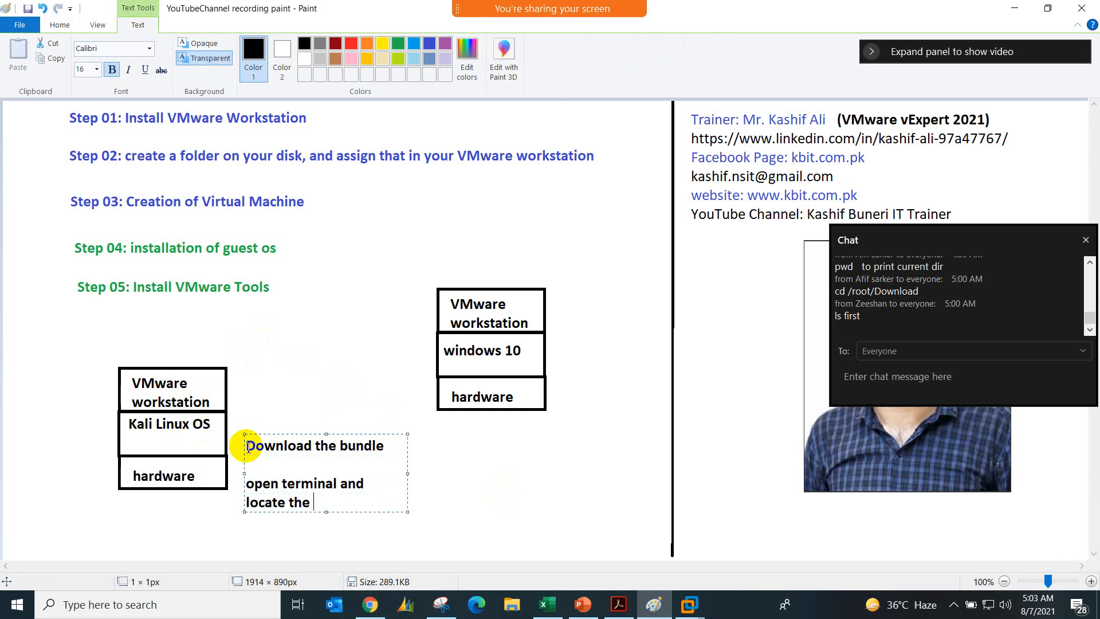
text(downloaded)
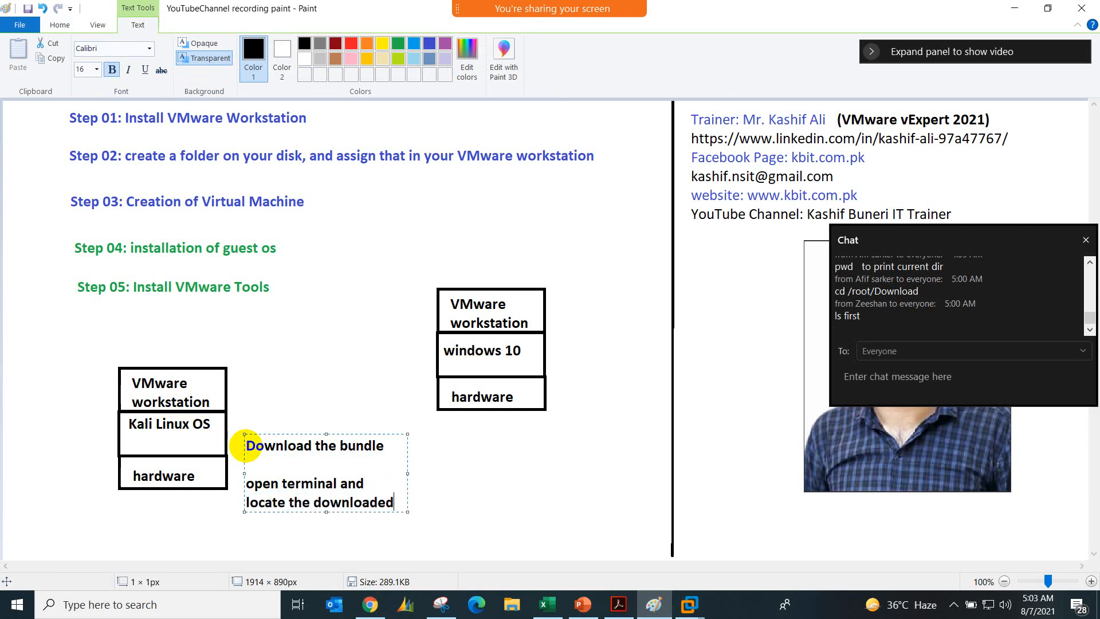
text( file)
key(Return)
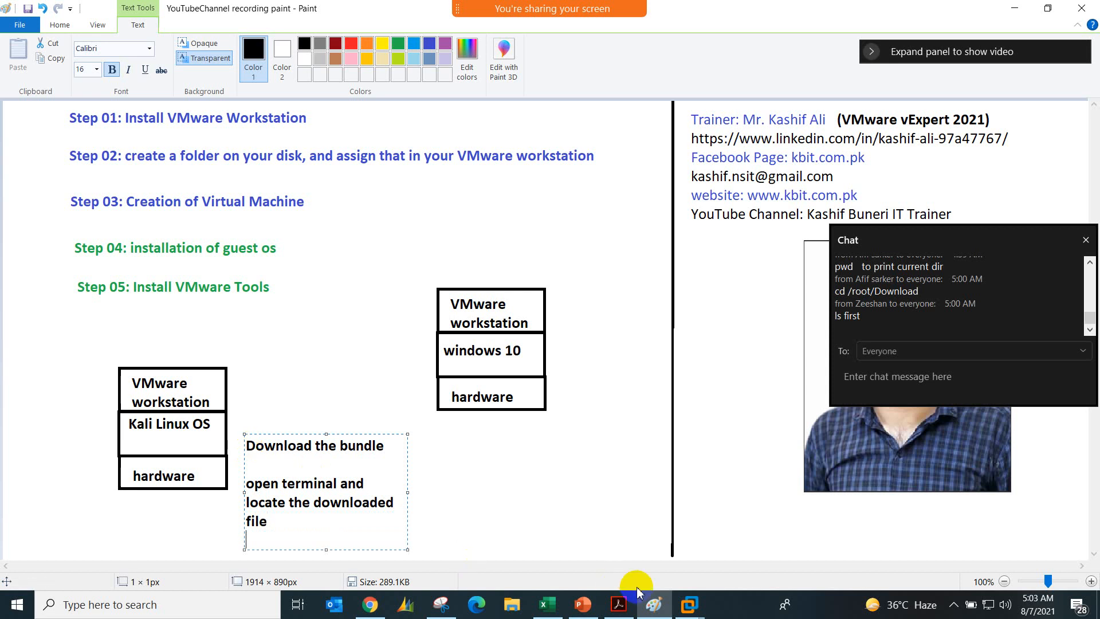
Step: Switch to the Kali_Linux VM in Chrome, launch VMware Workstation from its applications, and dismiss the VMware Kernel Module Updater
click(372, 610)
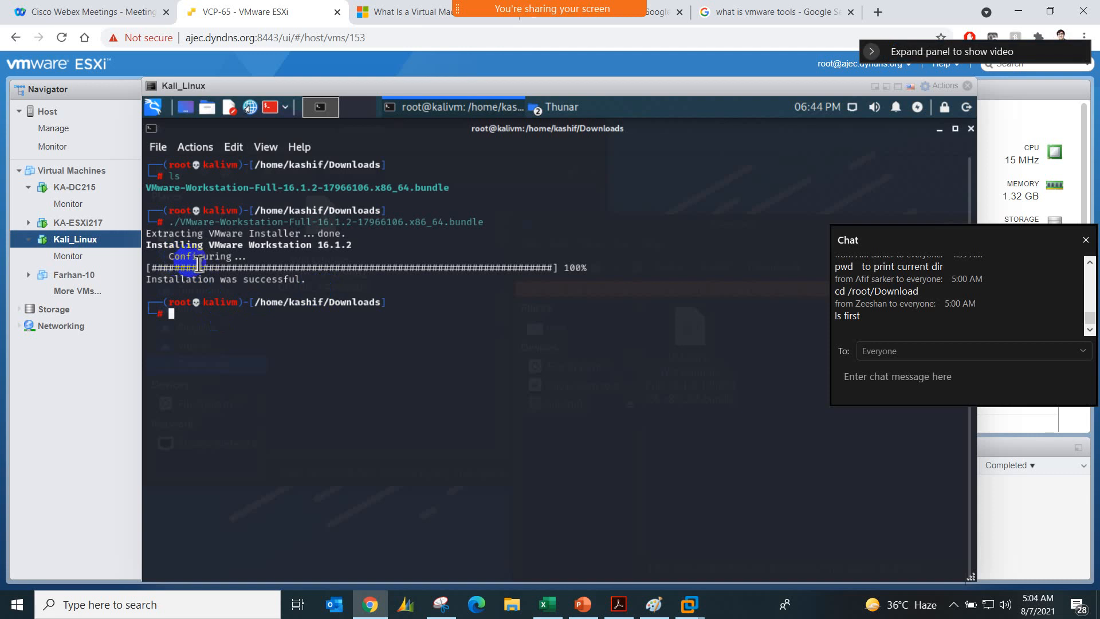
click(153, 108)
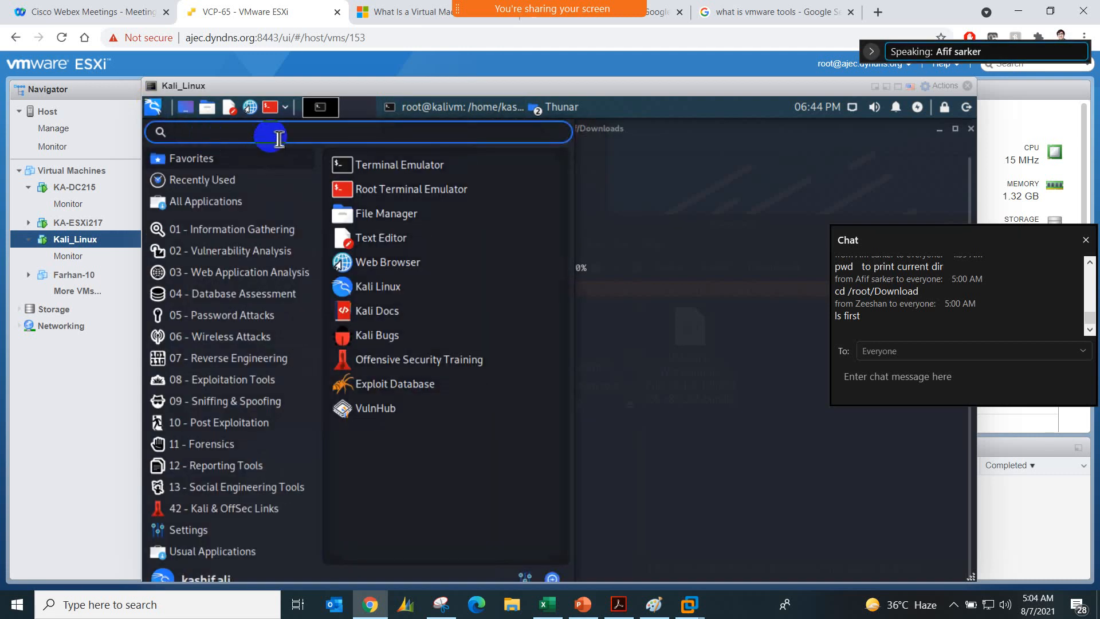
text(vmware)
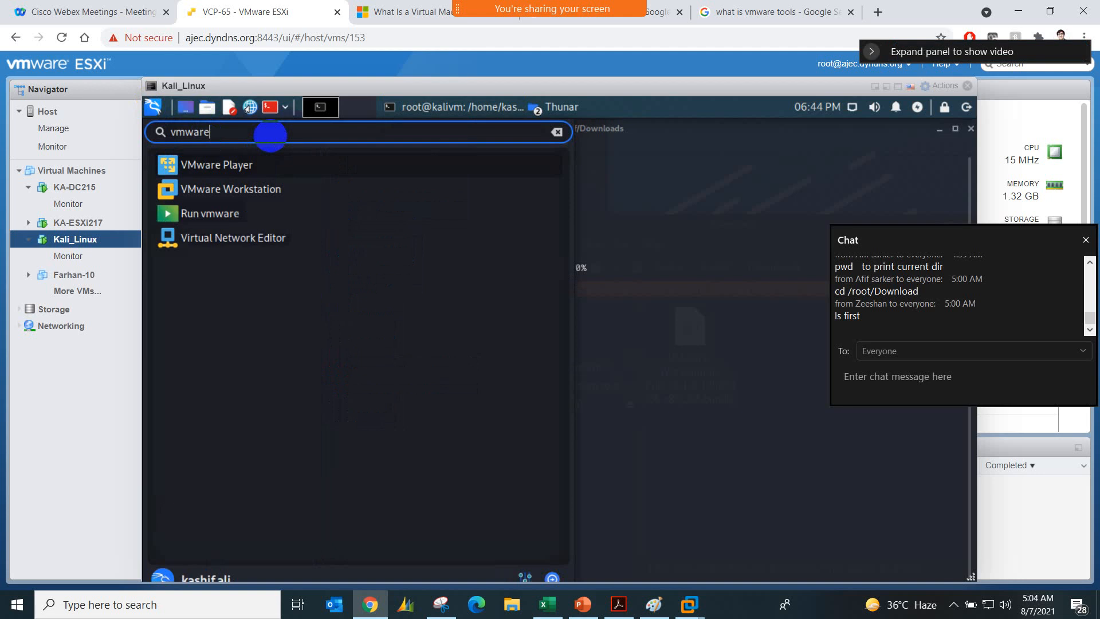
click(252, 192)
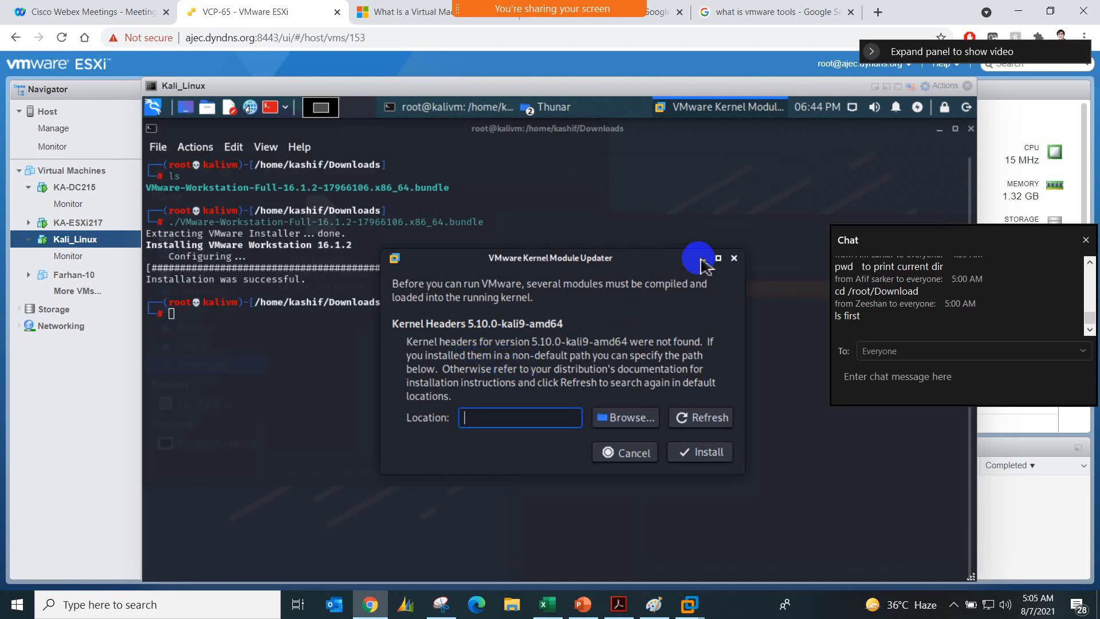
click(733, 258)
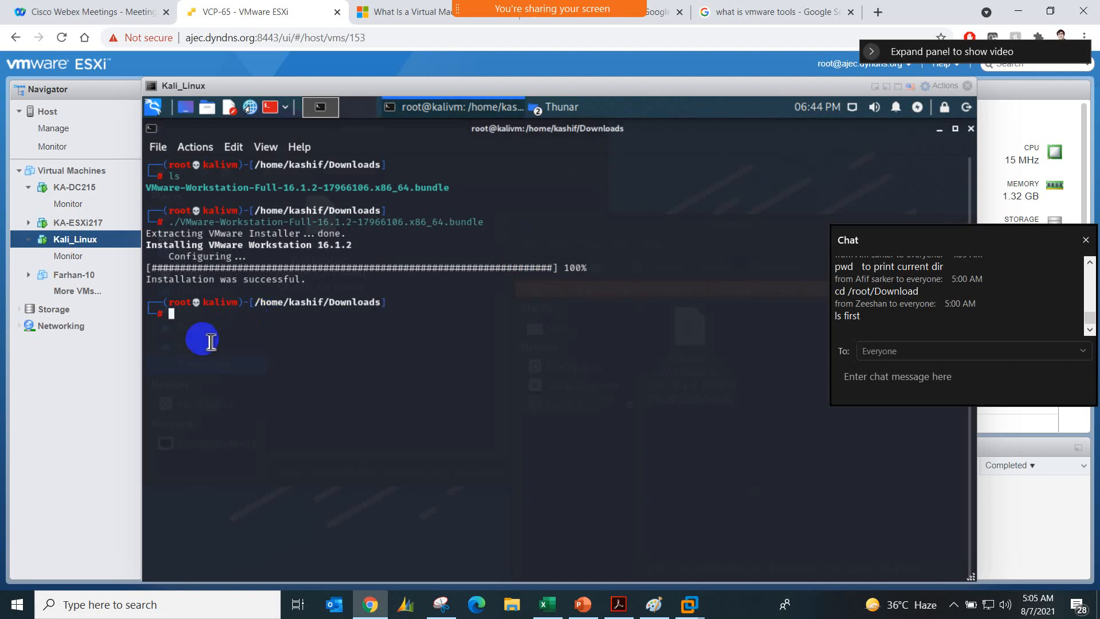
Step: Try to install the kernel headers from the root terminal with apt-get install linux-headers -$(uname -r)
text(apt)
key(BackSpace)
key(BackSpace)
key(BackSpace)
key(BackSpace)
text(apt-get install linu)
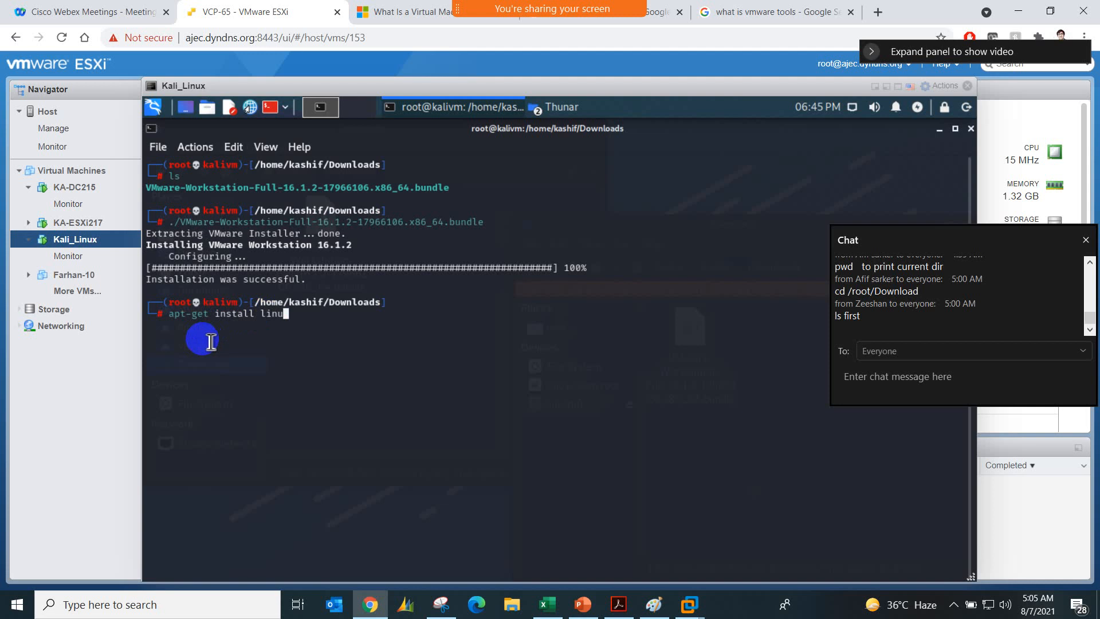
text(x-headers -$(uname )
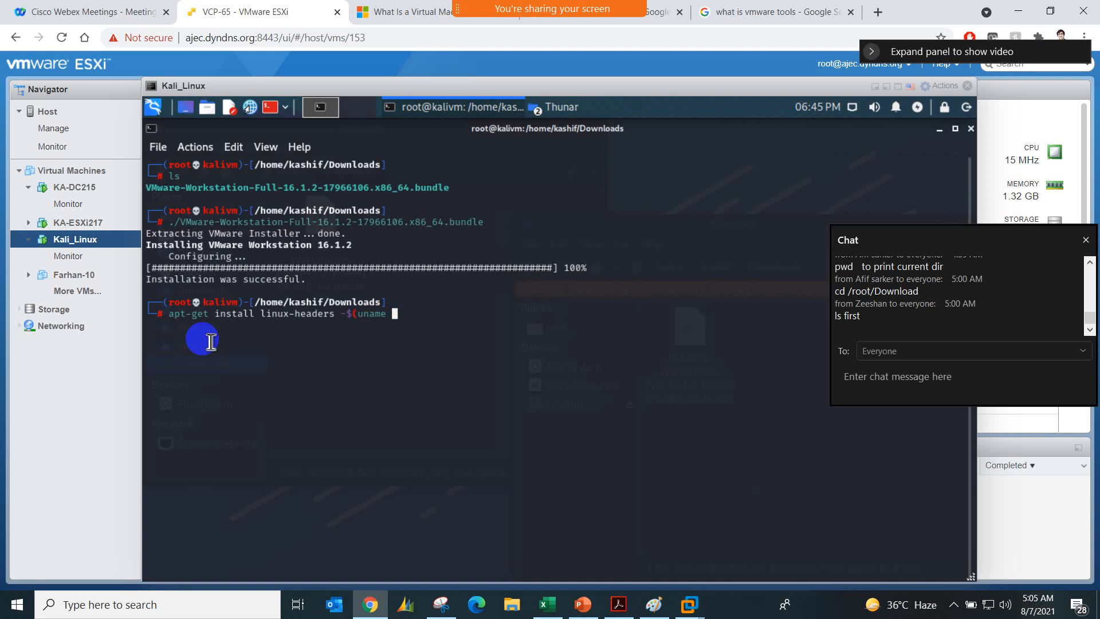
text(-r))
key(Return)
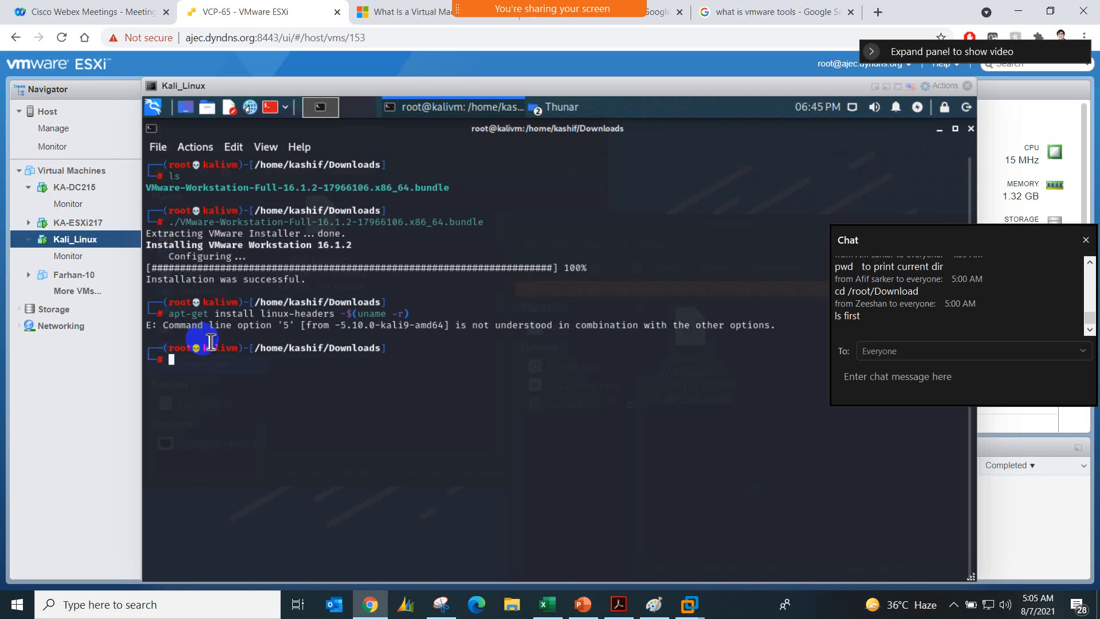
Step: Try the kernel headers installation again with sudo apt-get install linux-headers -$(uname -r)
text(suo)
text(o apt)
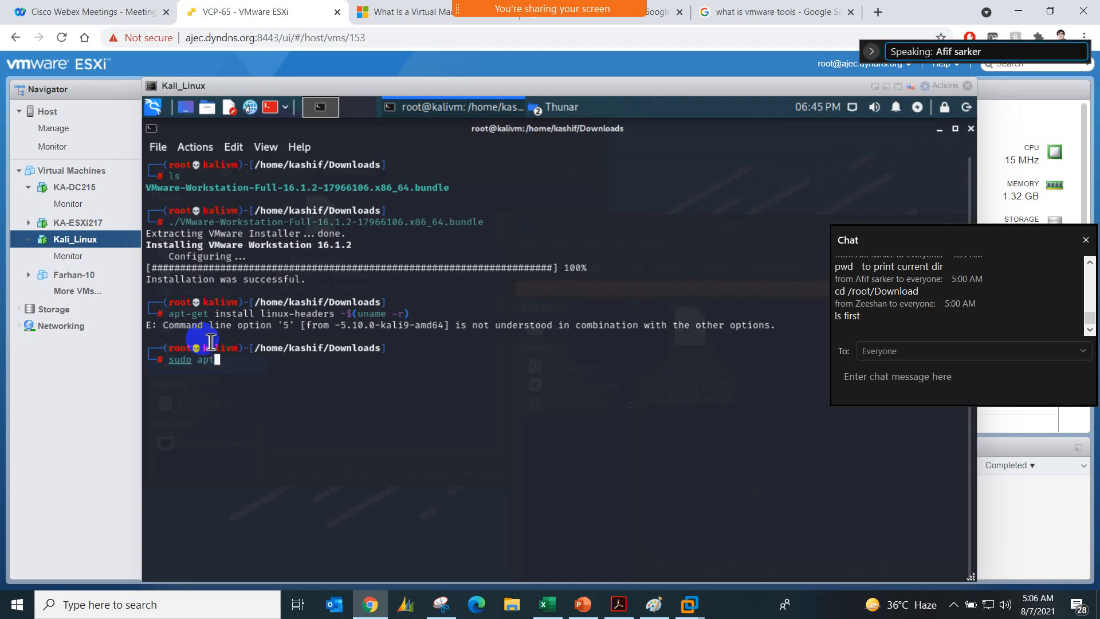
text(-get install )
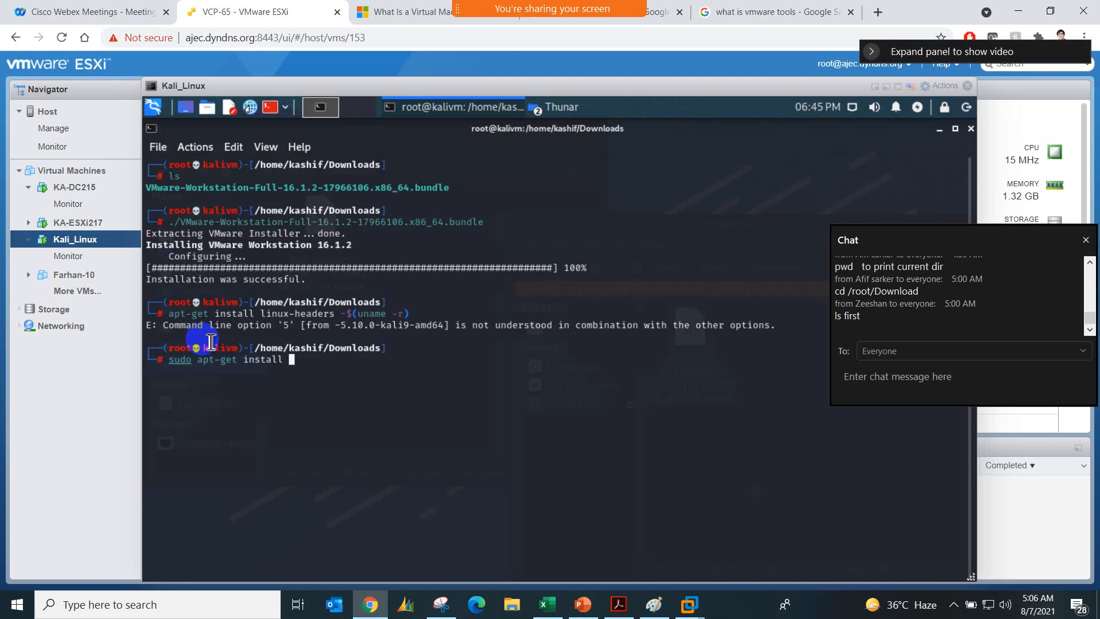
text(linux-headers -$(uname )
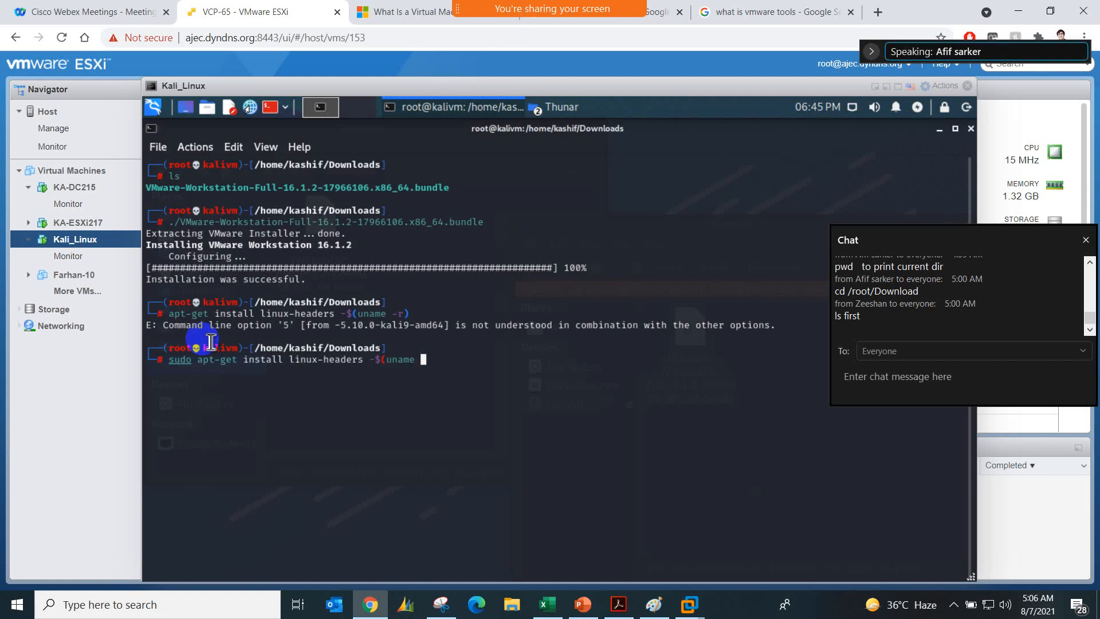
text(-r))
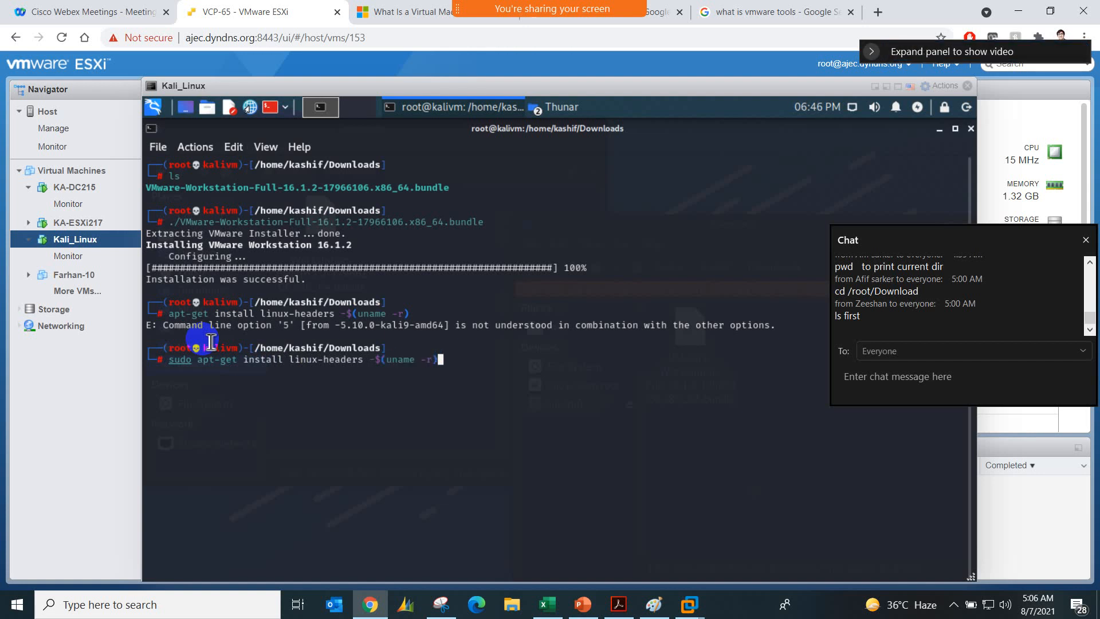
key(Return)
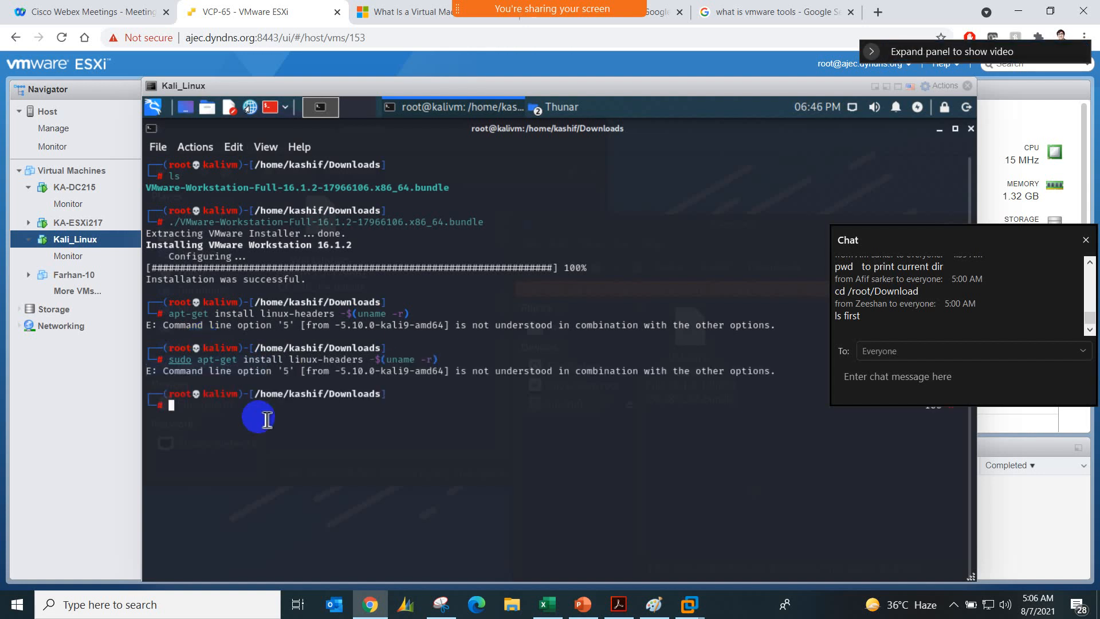
Step: Close the root terminal and root file manager window, and open a regular terminal in the Downloads folder
click(971, 128)
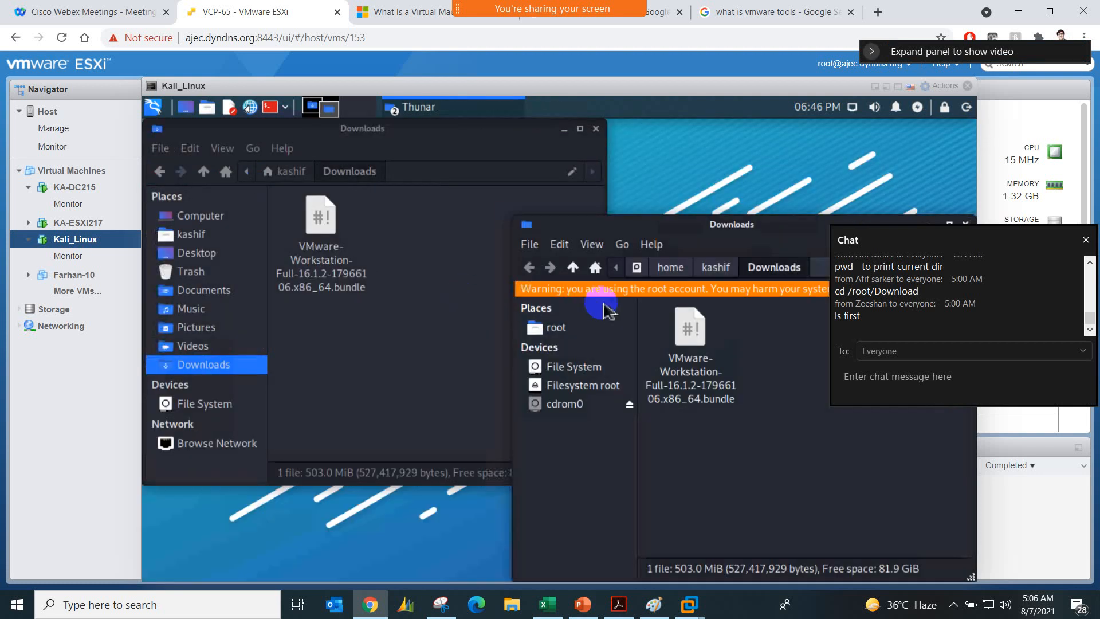
drag(754, 229, 595, 227)
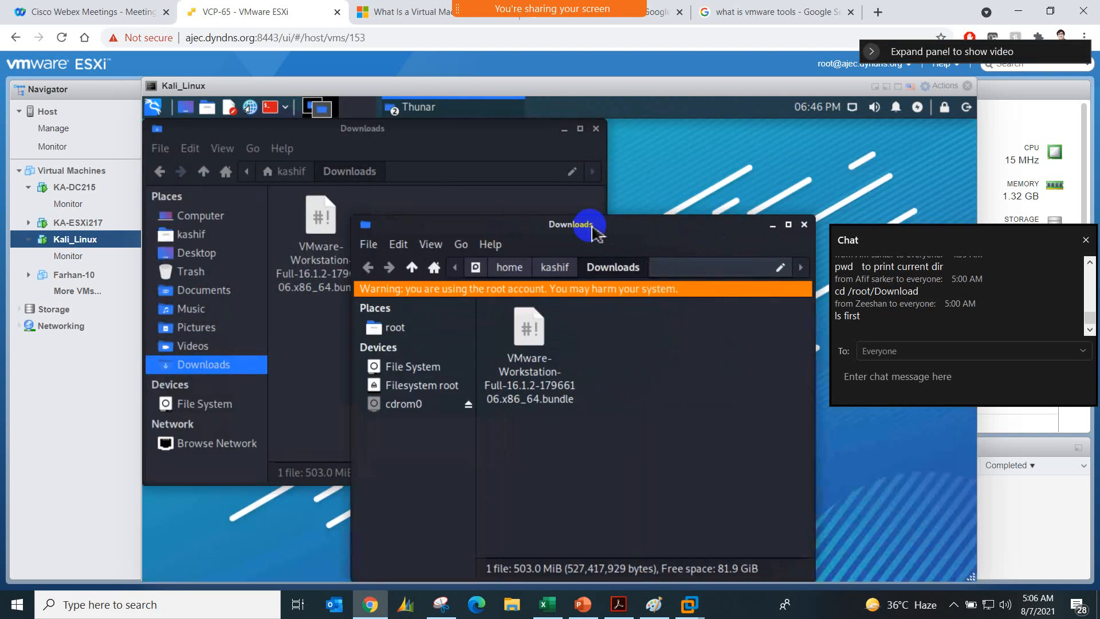
click(804, 224)
right_click(451, 302)
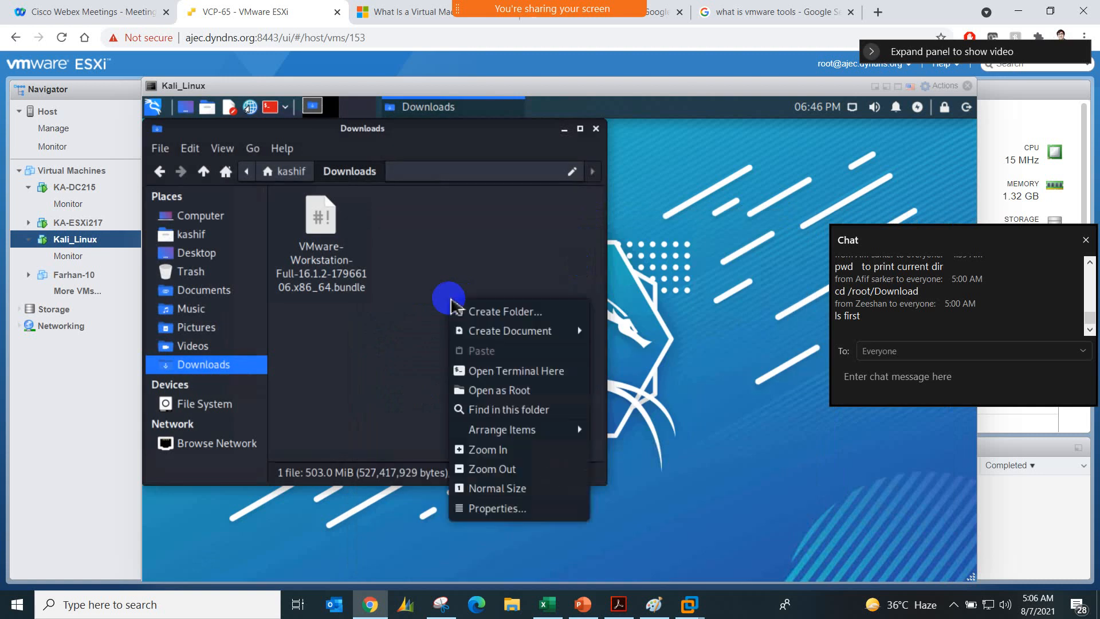
click(488, 373)
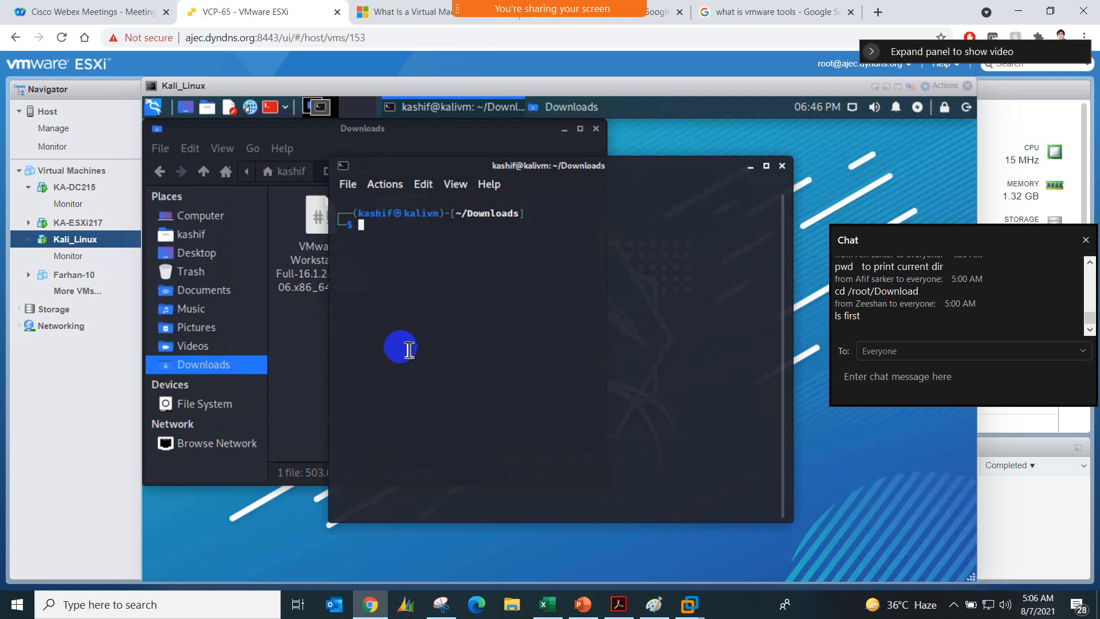
Step: Try to install the kernel headers as the regular user with sudo apt-get install linux-headers -$ (uname -r)
text(sudo )
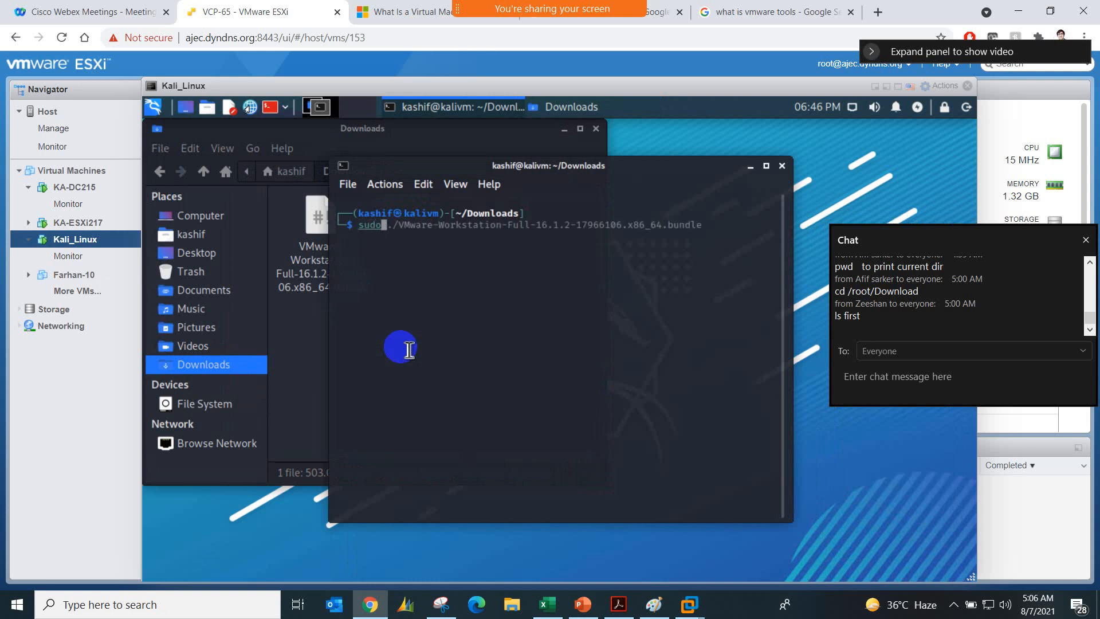
text(apo-)
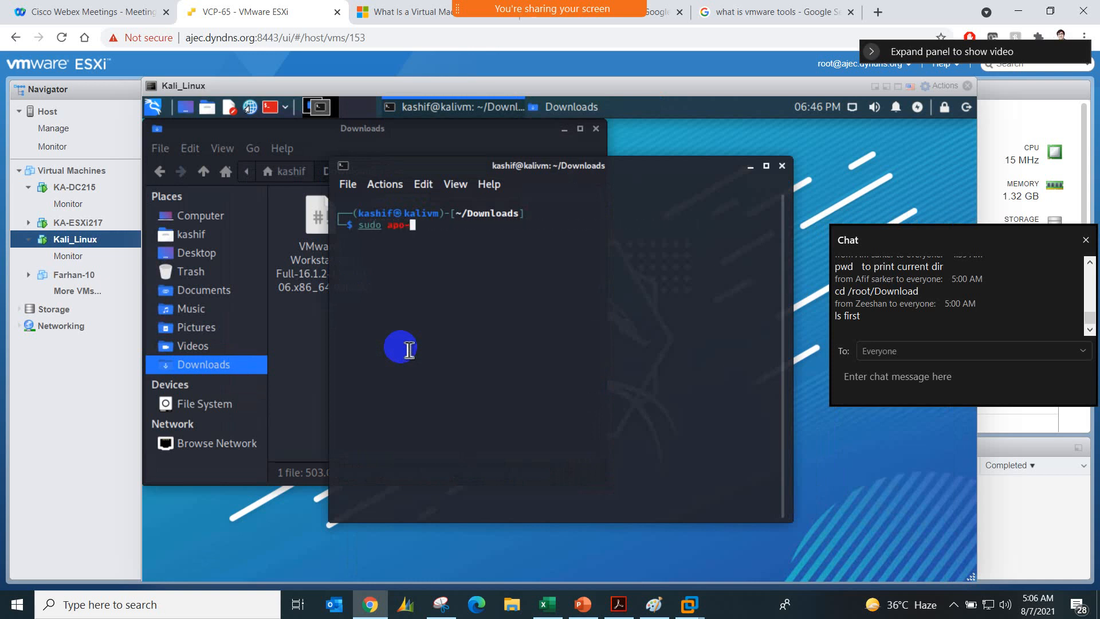
key(BackSpace)
key(BackSpace)
text(t-get install linux-hed)
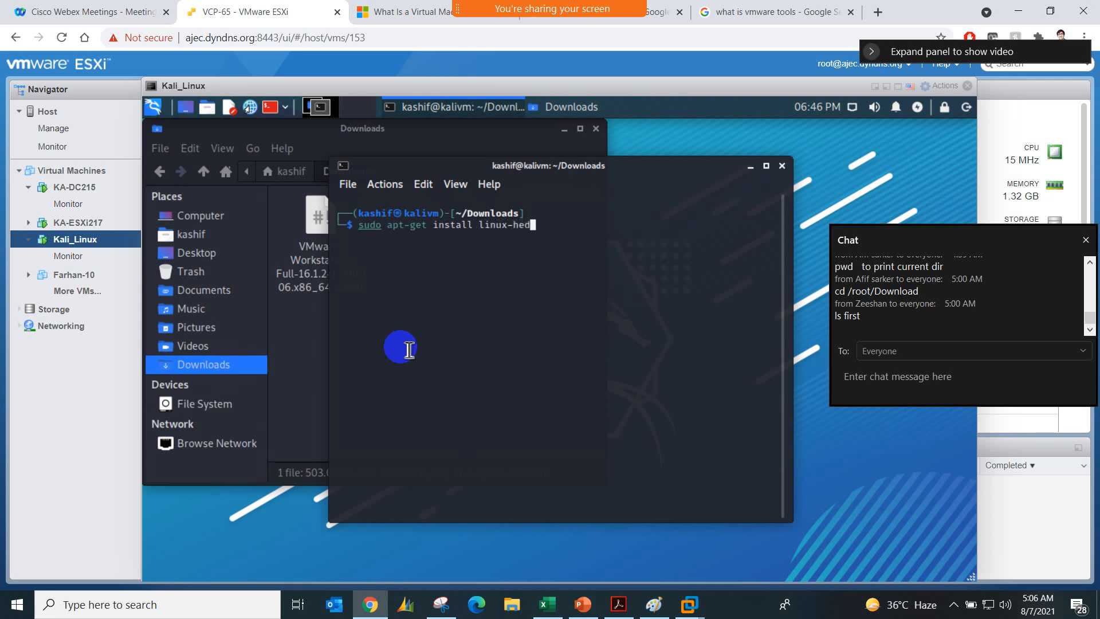
key(BackSpace)
text(aders -)
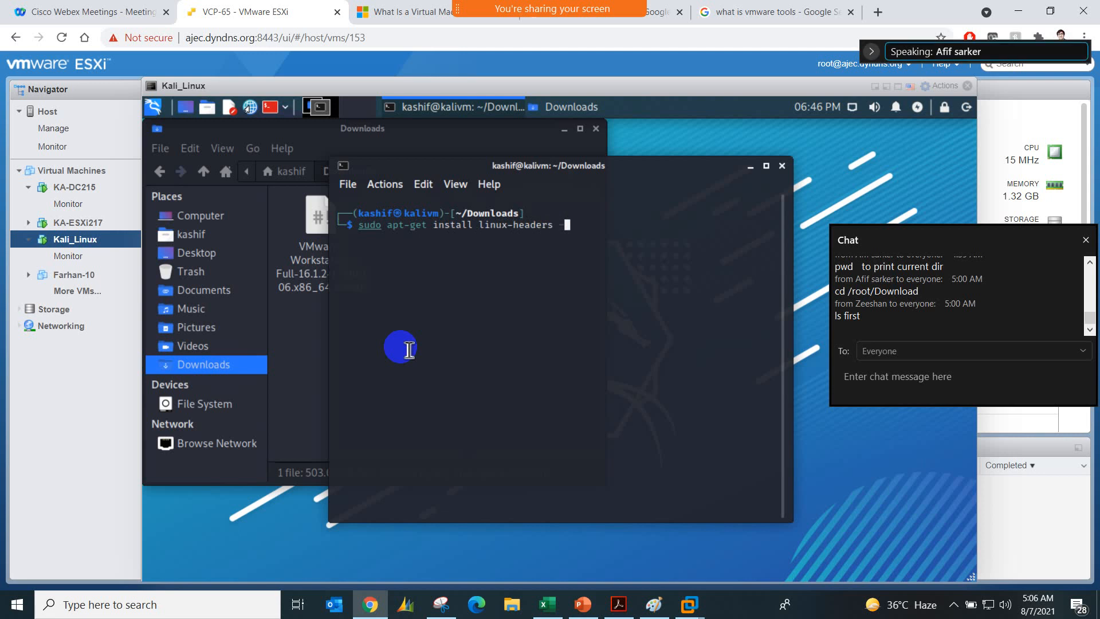
text($ (uanem)
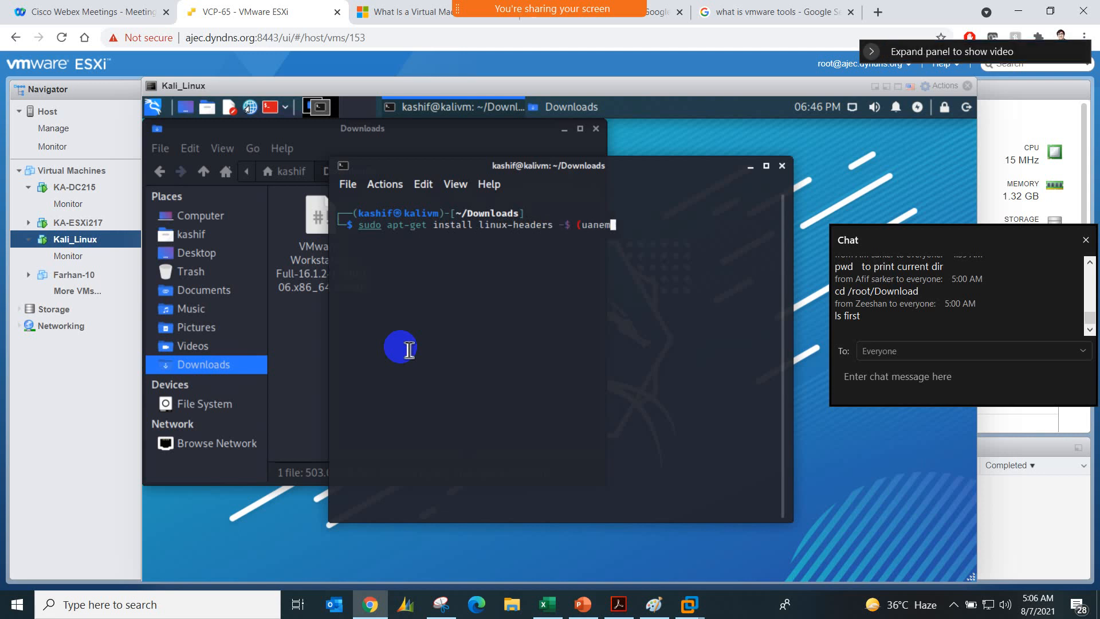
key(BackSpace)
key(BackSpace)
text(name -r))
key(Return)
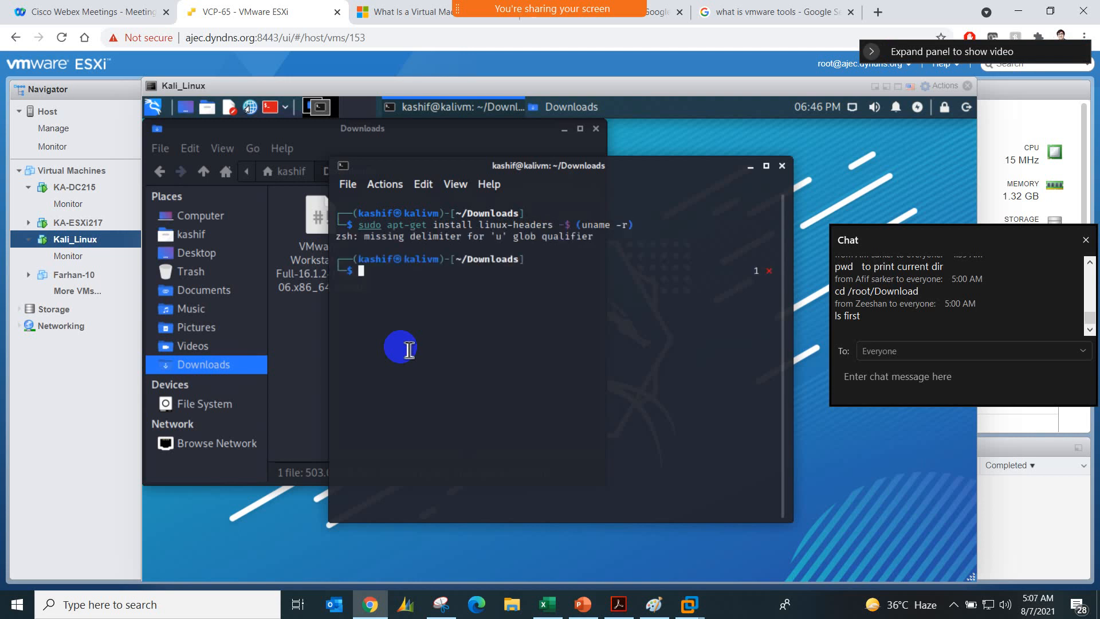
Step: Rerun the command without the space after the dollar sign, as sudo apt-get install linux-headers -$(uname -r), and submit the sudo password
key(Up)
key(Left)
key(Left)
key(Left)
key(Left)
key(Left)
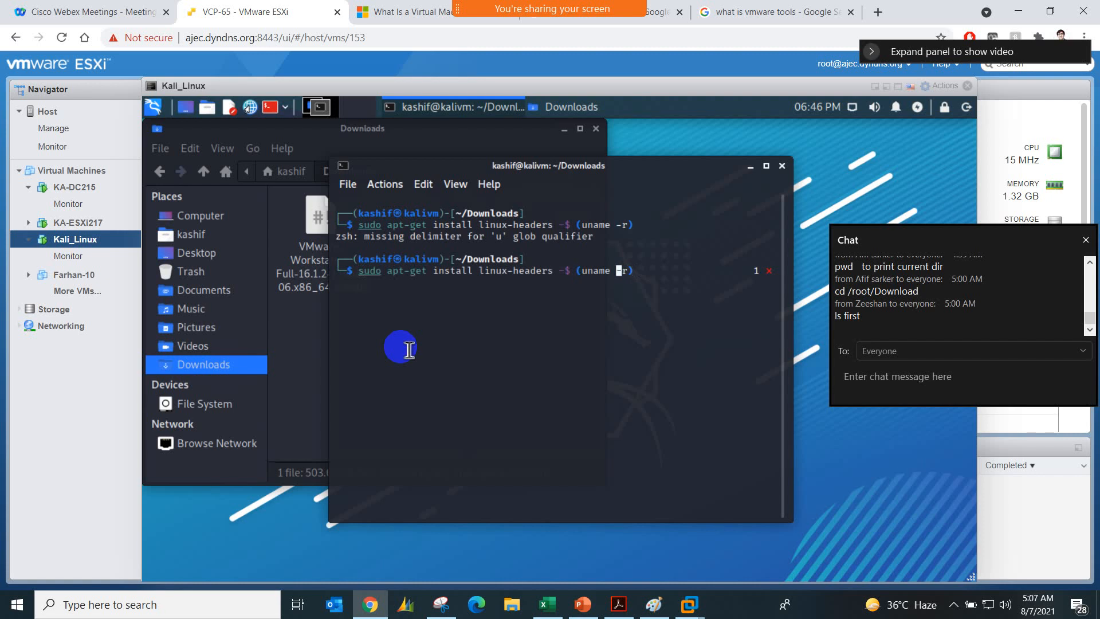
key(Left)
key(Left)
key(Left)
key(Left)
key(Left)
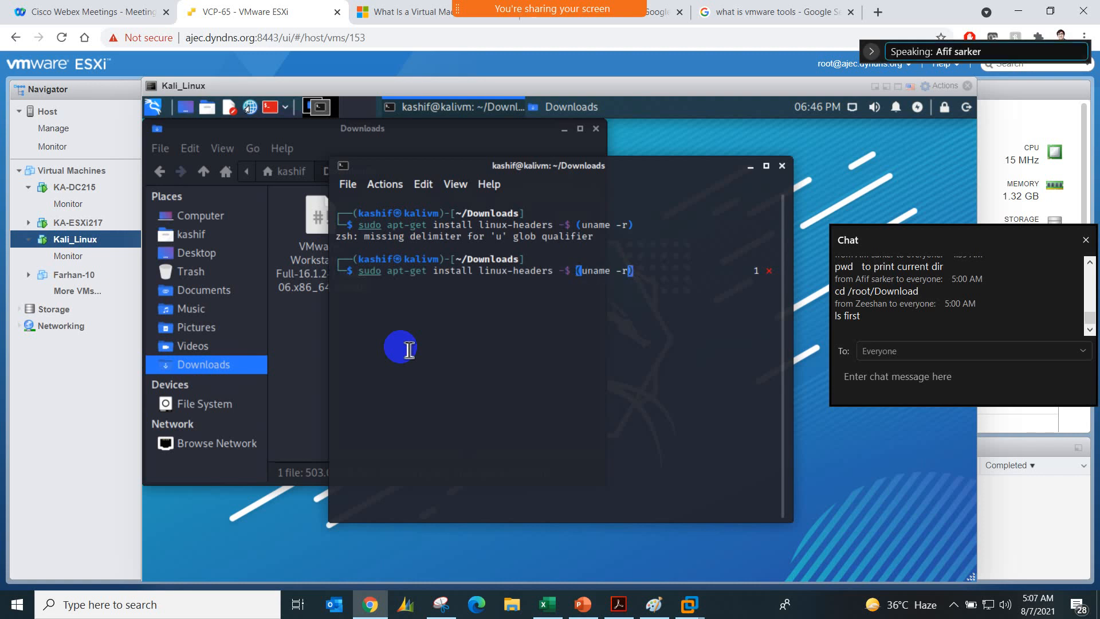
key(BackSpace)
key(Right)
key(Right)
key(Right)
key(Right)
key(Right)
key(Right)
key(Right)
key(Right)
key(Right)
key(Right)
key(Return)
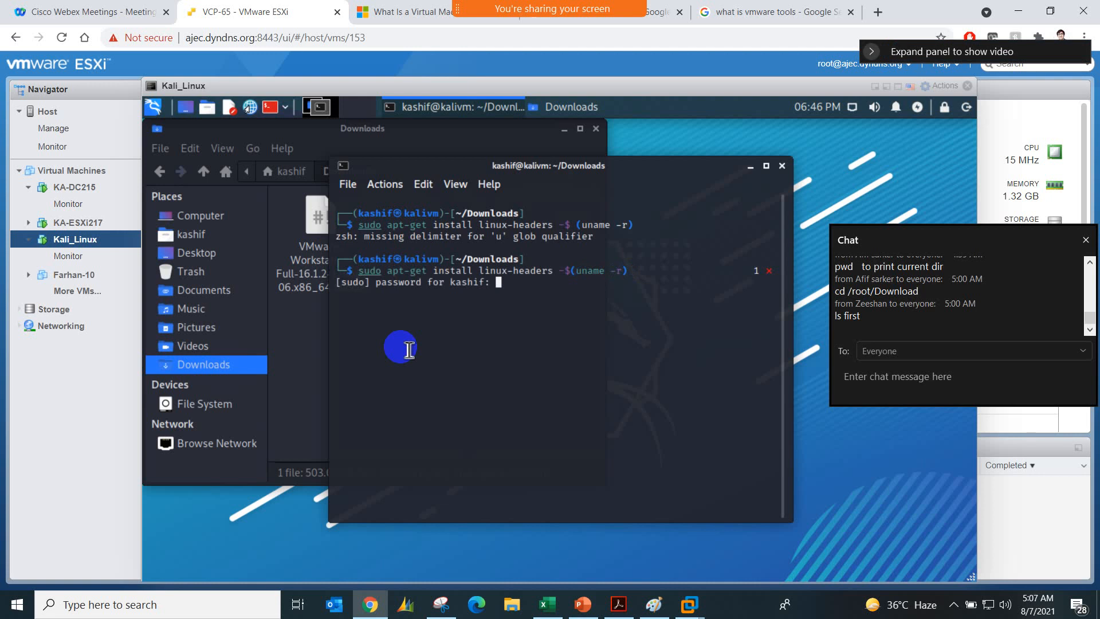
key(Return)
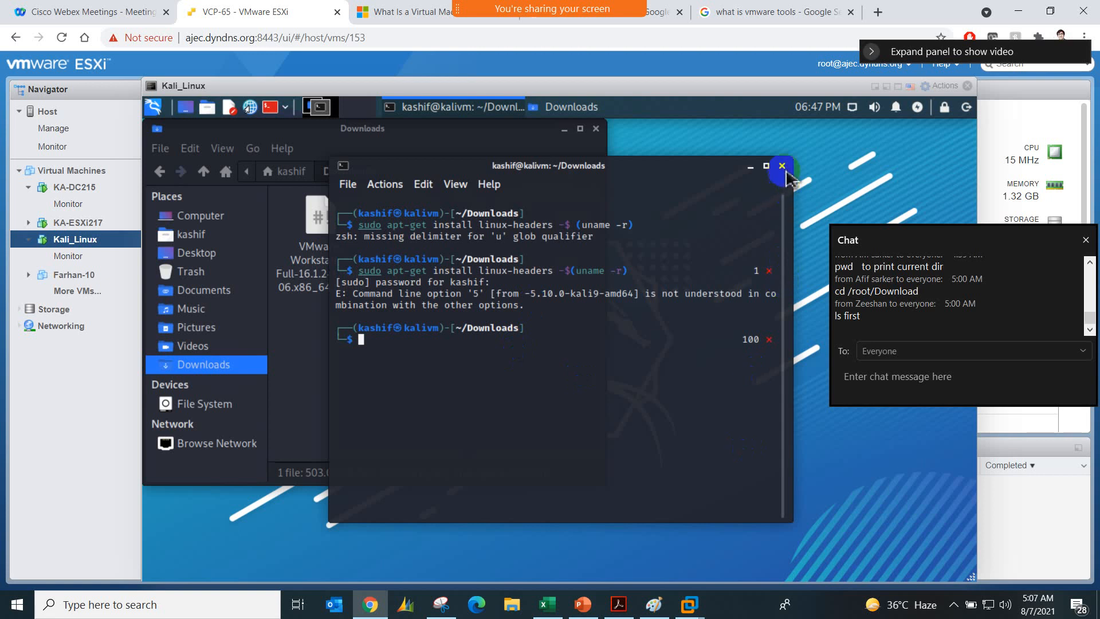
Step: Close the terminal and Downloads windows, and search Kali's applications for VMware
click(595, 130)
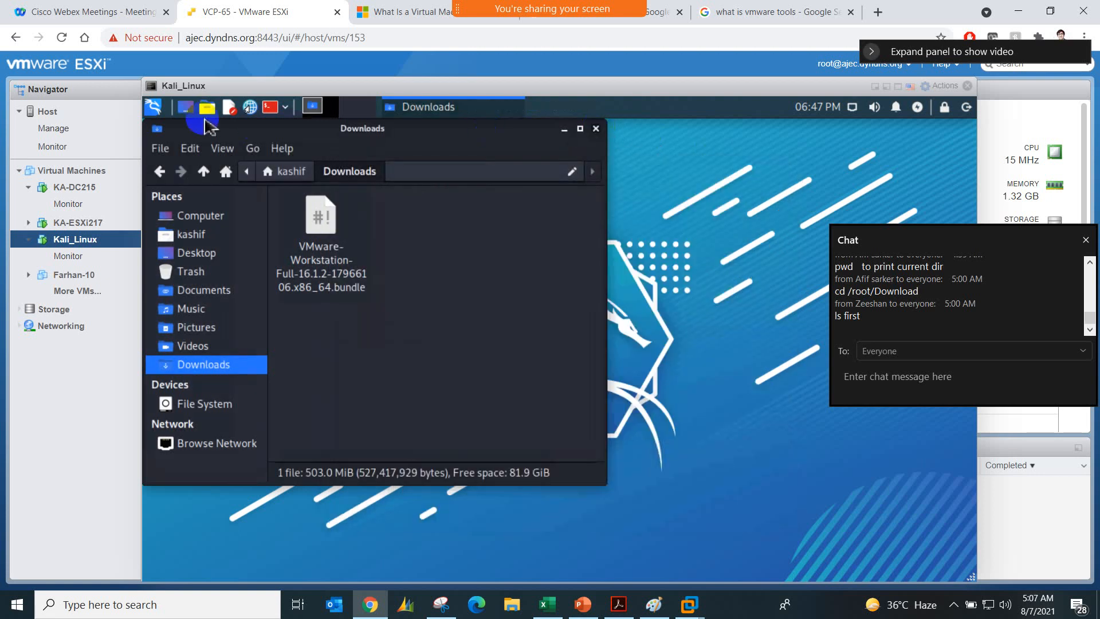
click(154, 107)
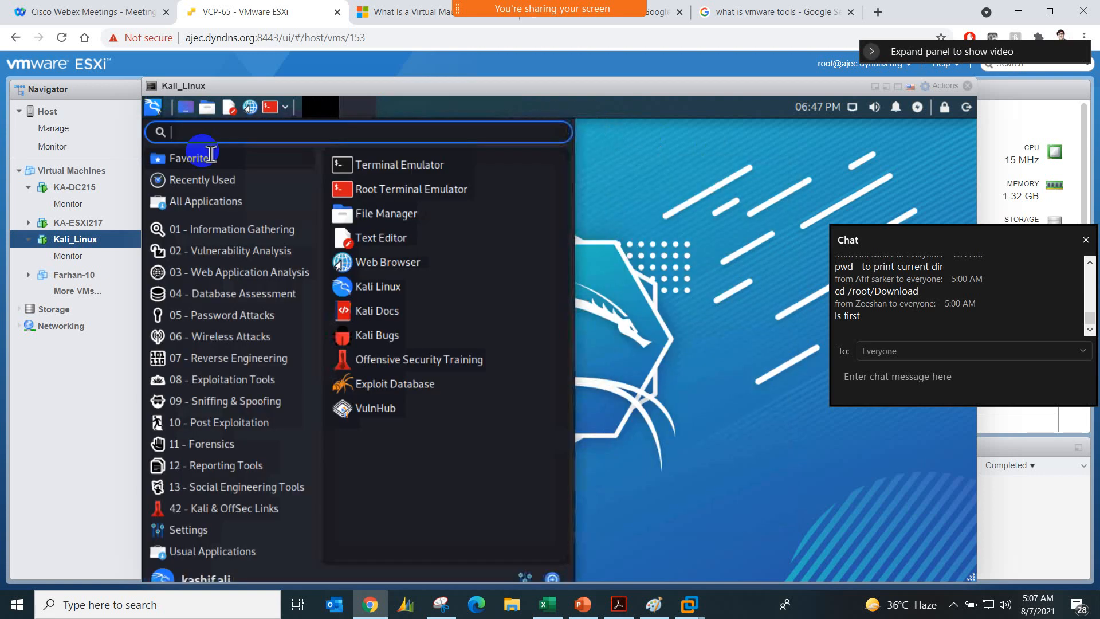
click(240, 134)
text(V)
key(BackSpace)
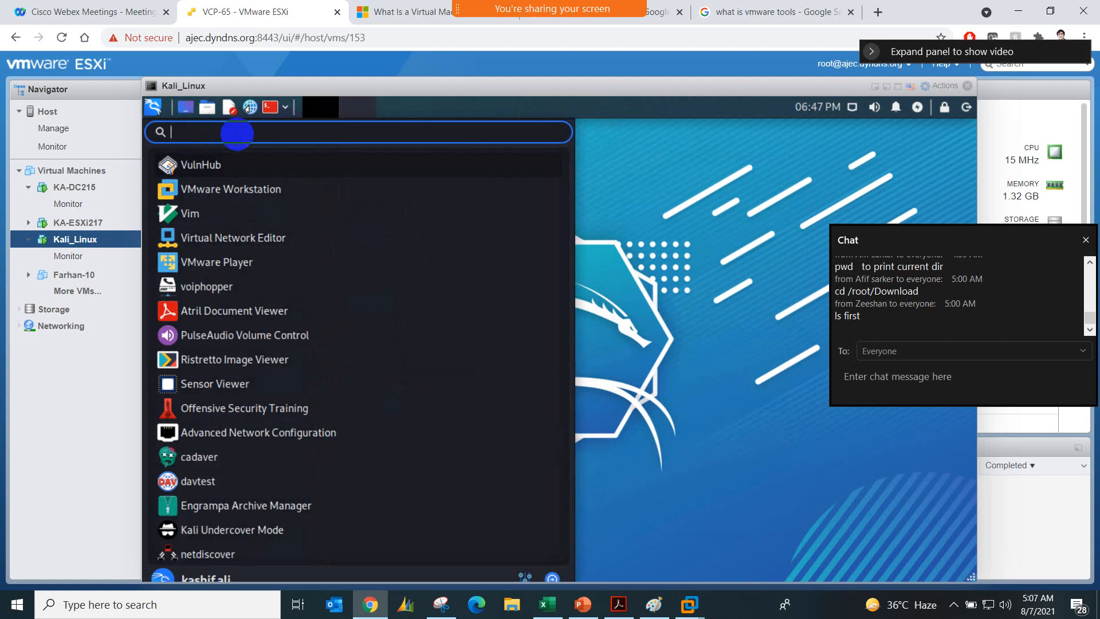
text(VMware)
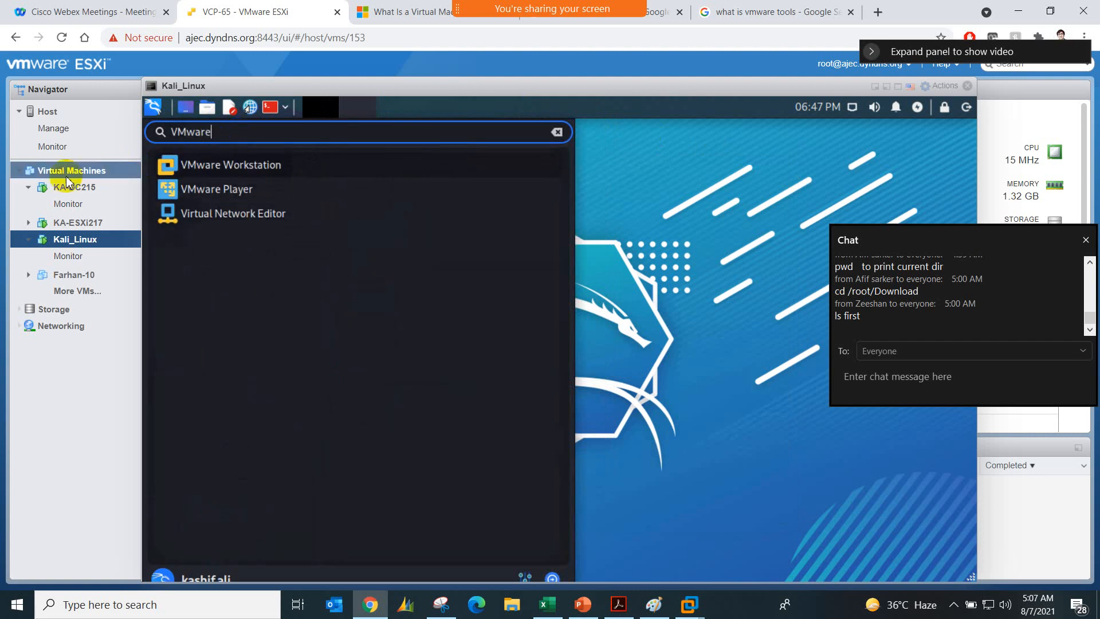
Step: Launch VMware Workstation and have the Kernel Module Updater search again for the kernel headers
click(208, 163)
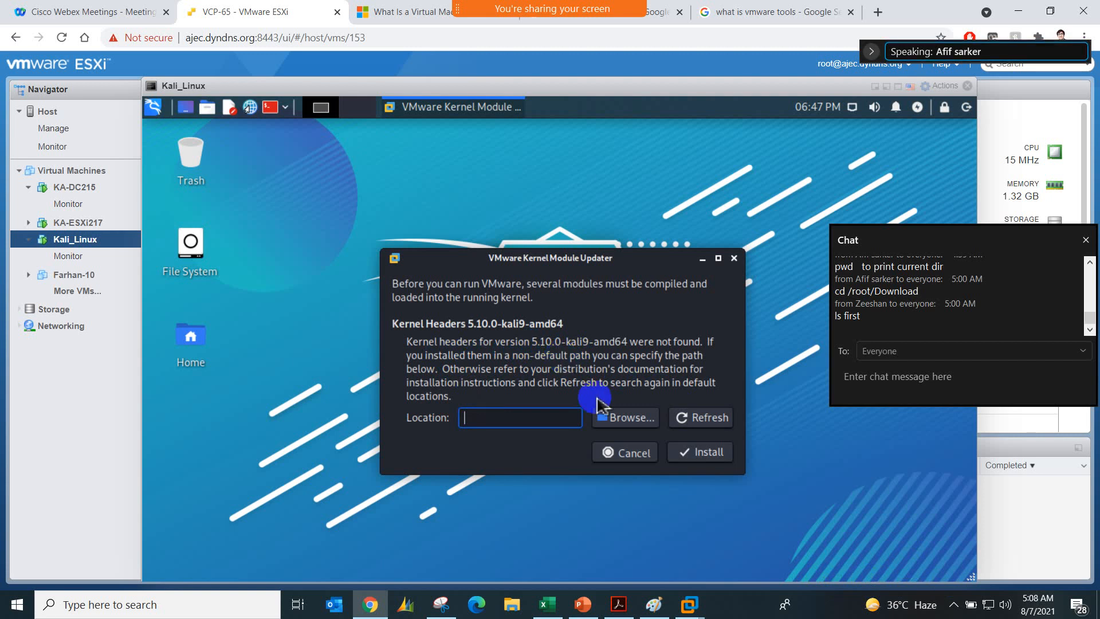
click(689, 425)
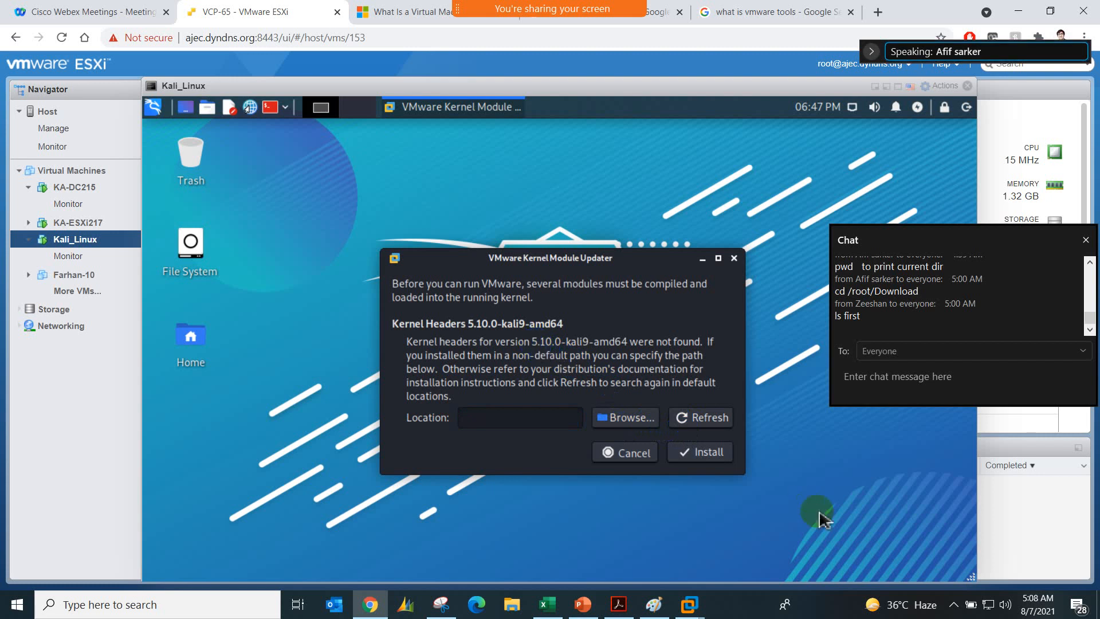
click(953, 605)
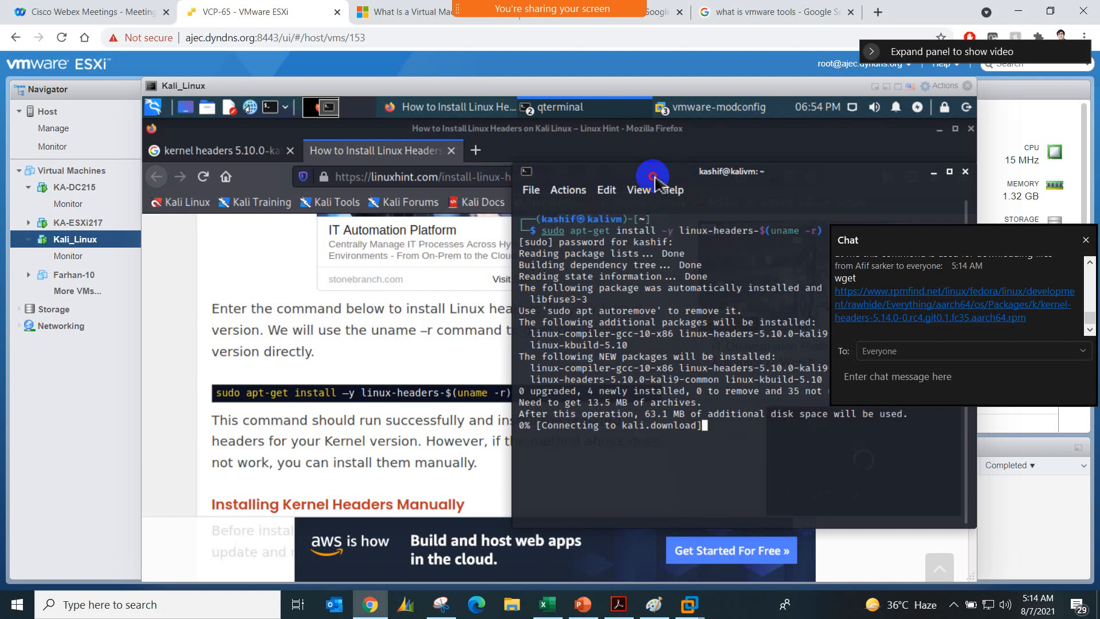
Step: Begin a chat message and get the terminal out of the way to reveal the install command on the web page
drag(652, 173, 629, 174)
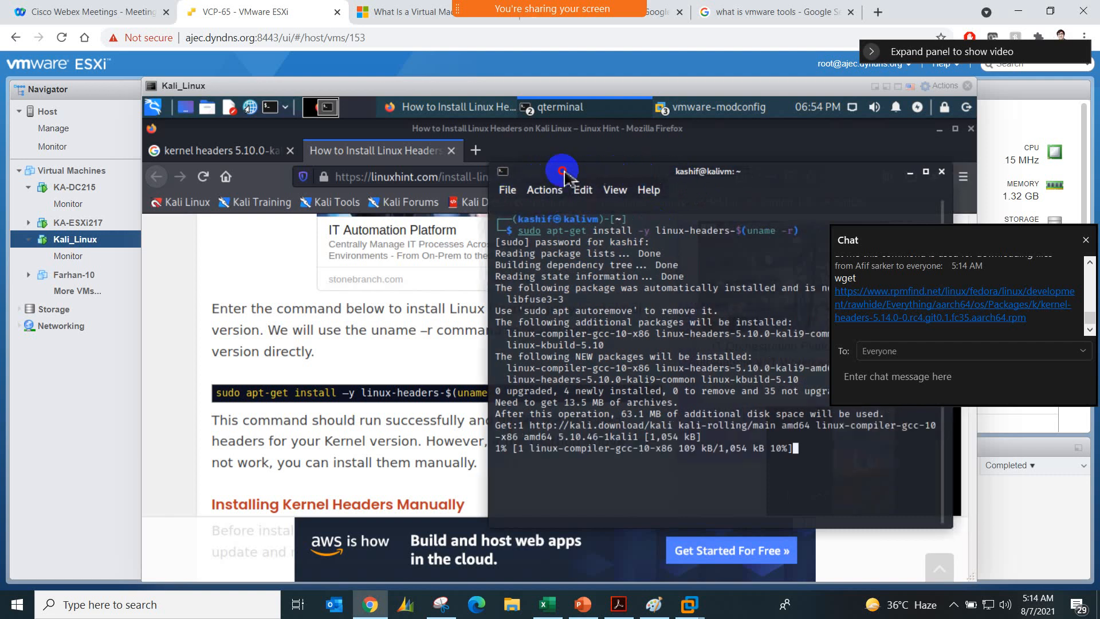
drag(572, 212, 268, 220)
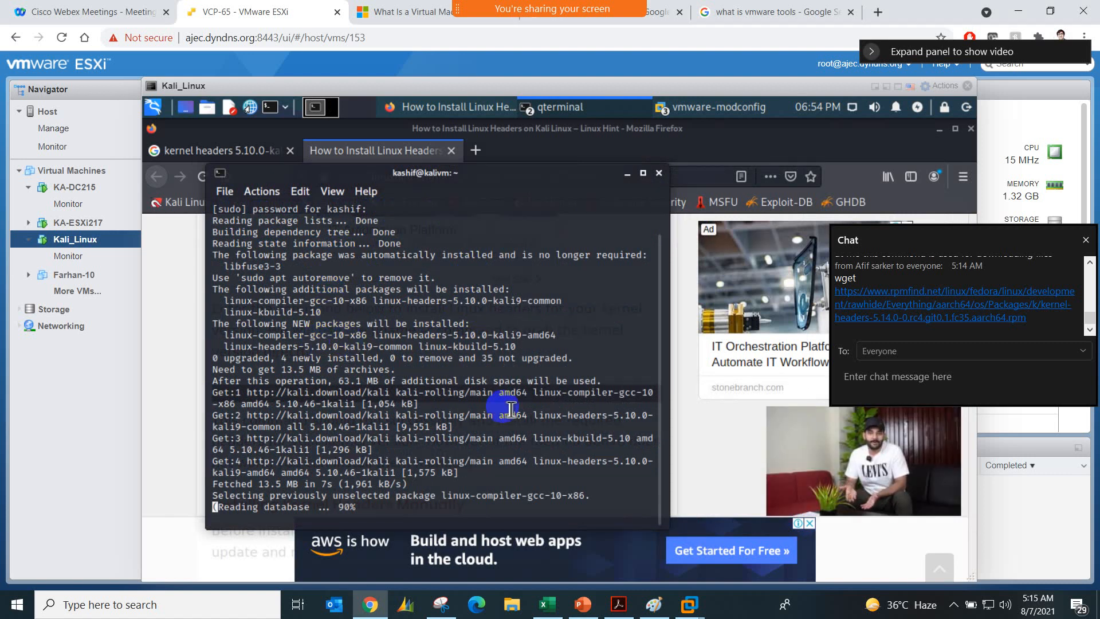
click(868, 384)
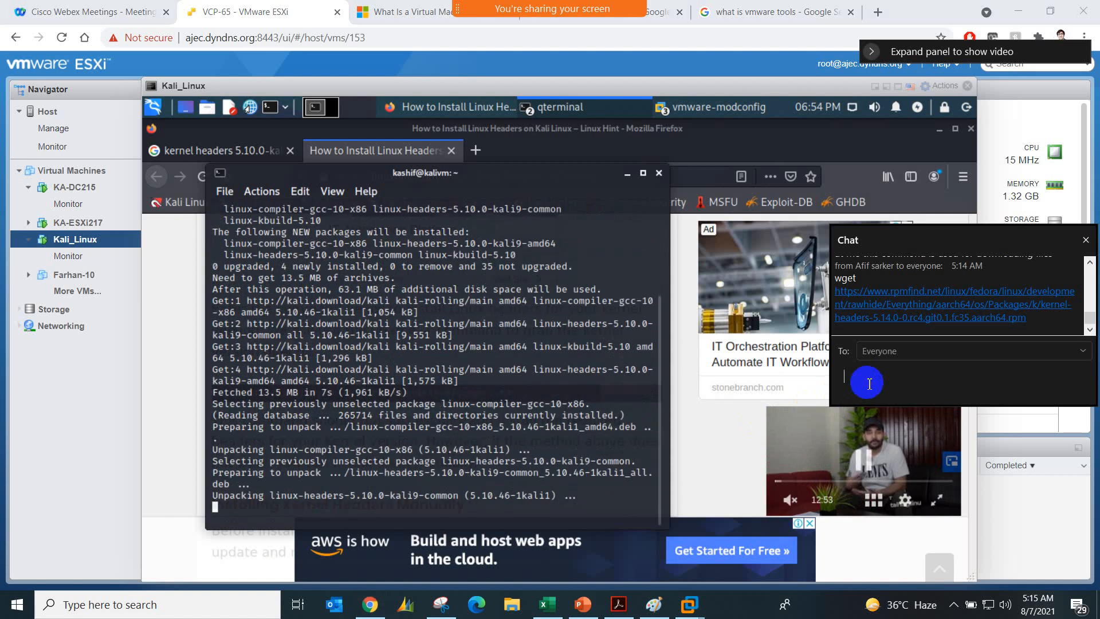
text(s)
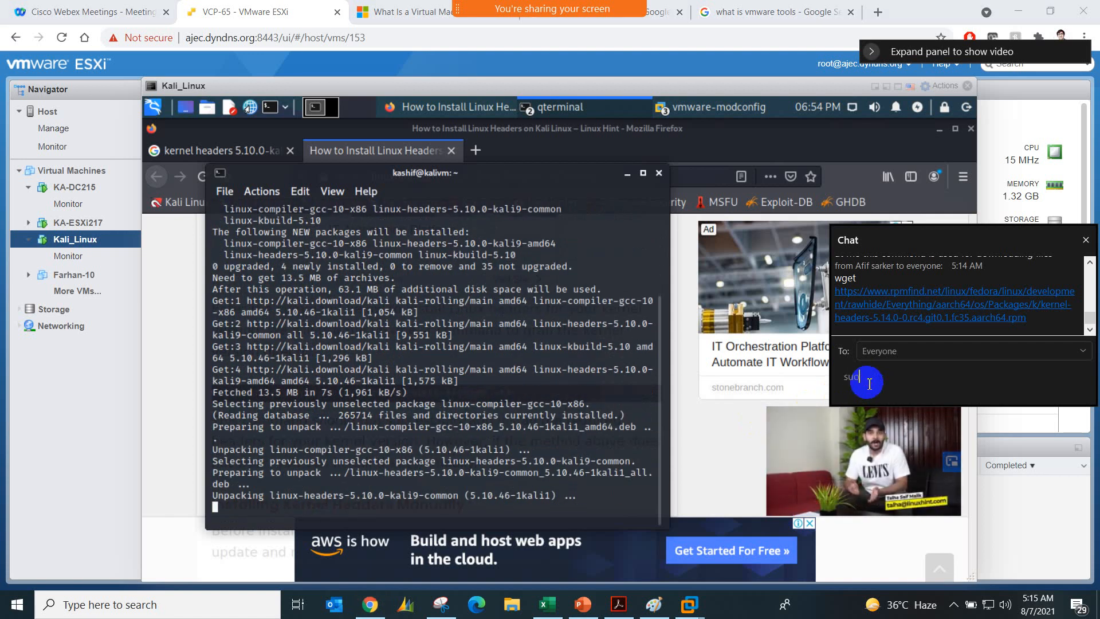
text(uo)
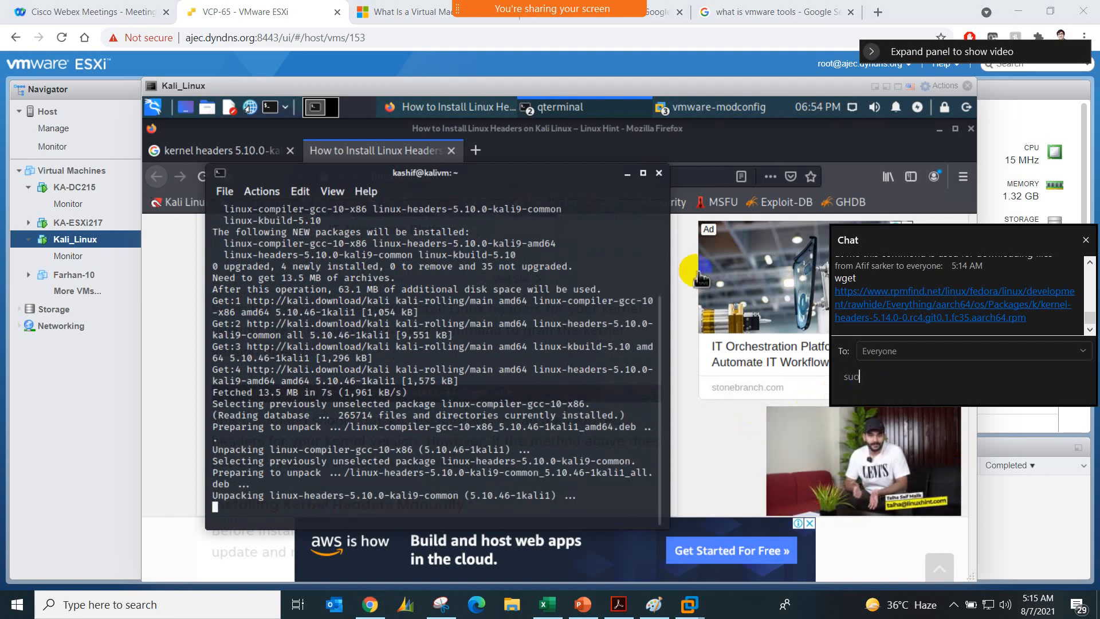
click(630, 188)
click(629, 177)
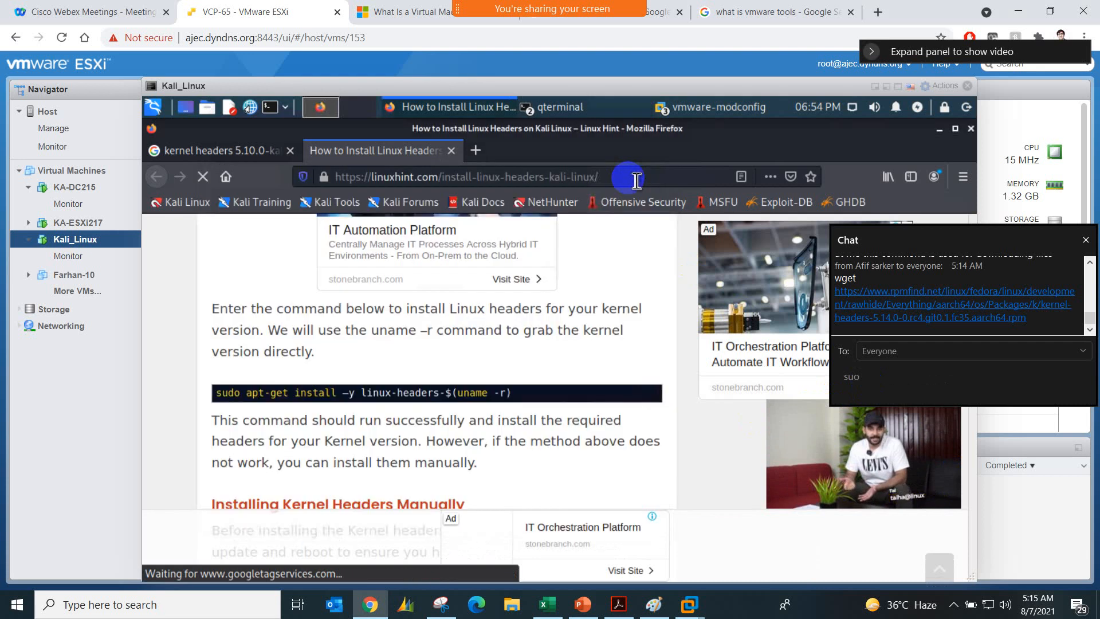
Step: Correct the chat text and send sudo apt-get install -y linux-headers-$(uname -r) to everyone
click(886, 368)
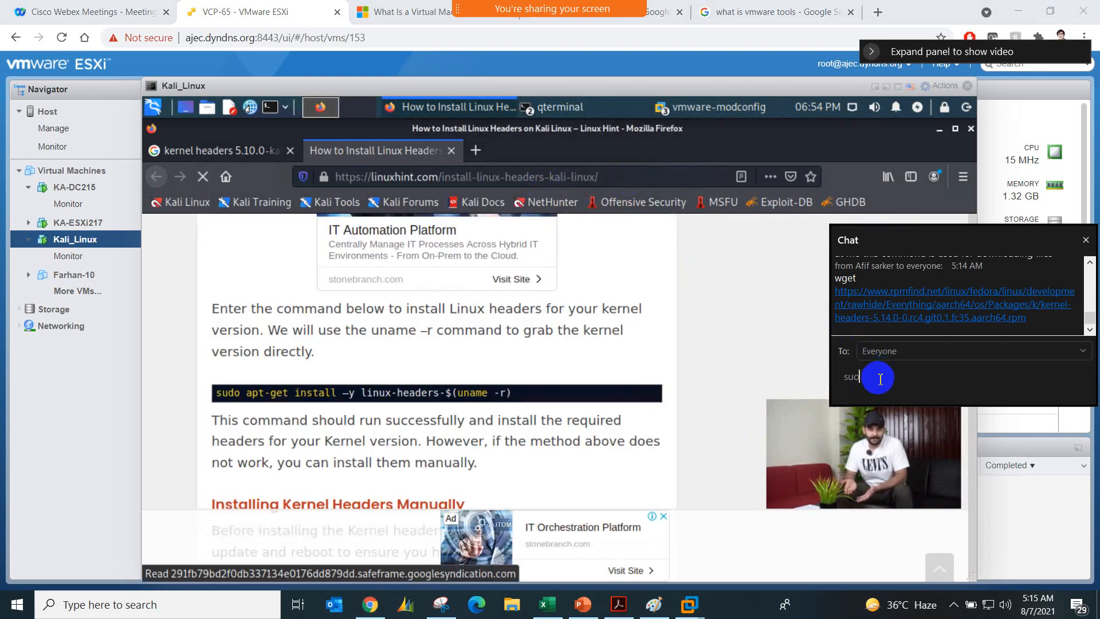
key(BackSpace)
text(do a)
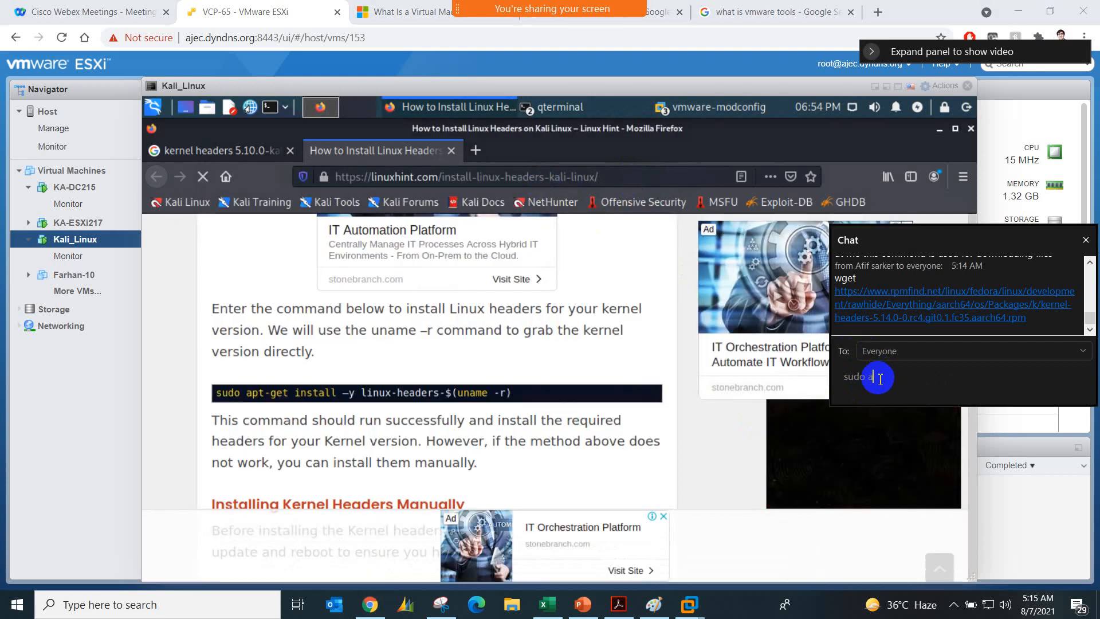
text(pt-get)
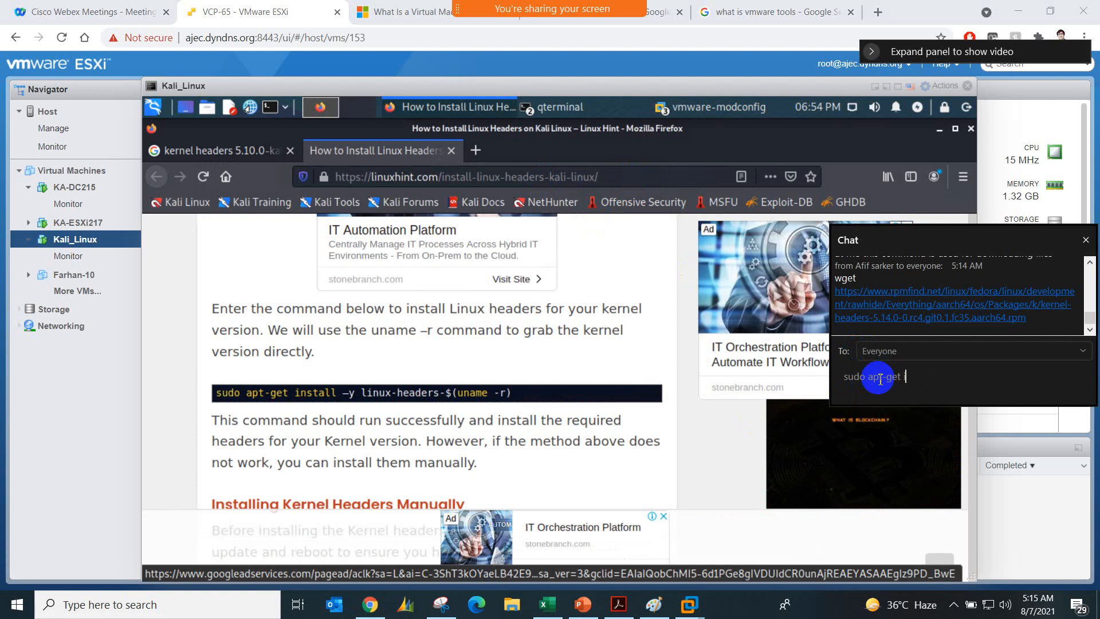
text( install -)
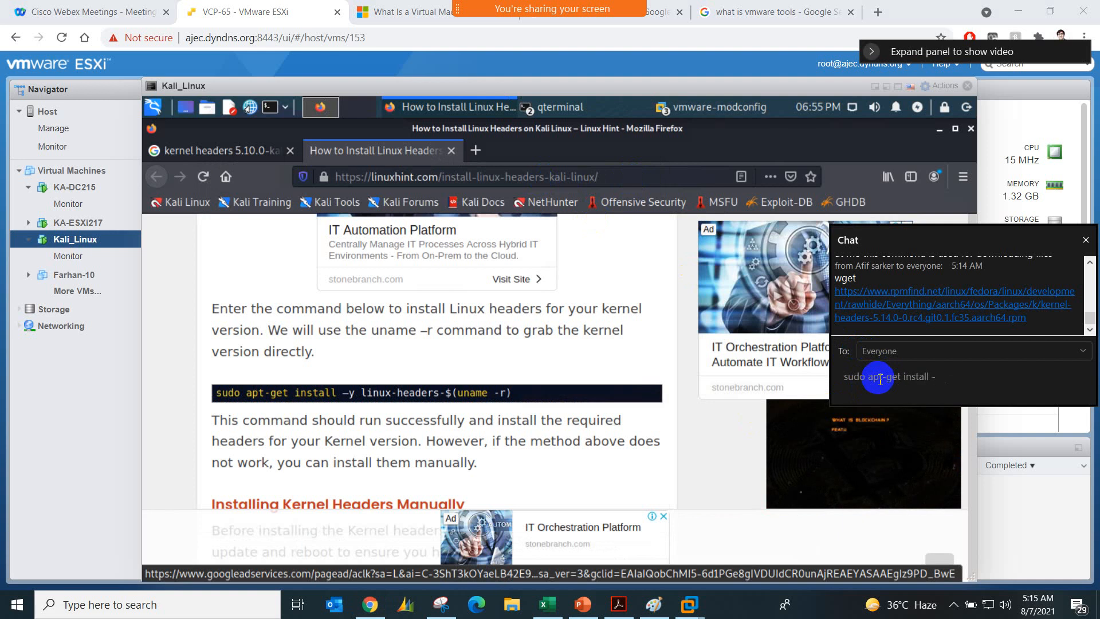
text(y linux)
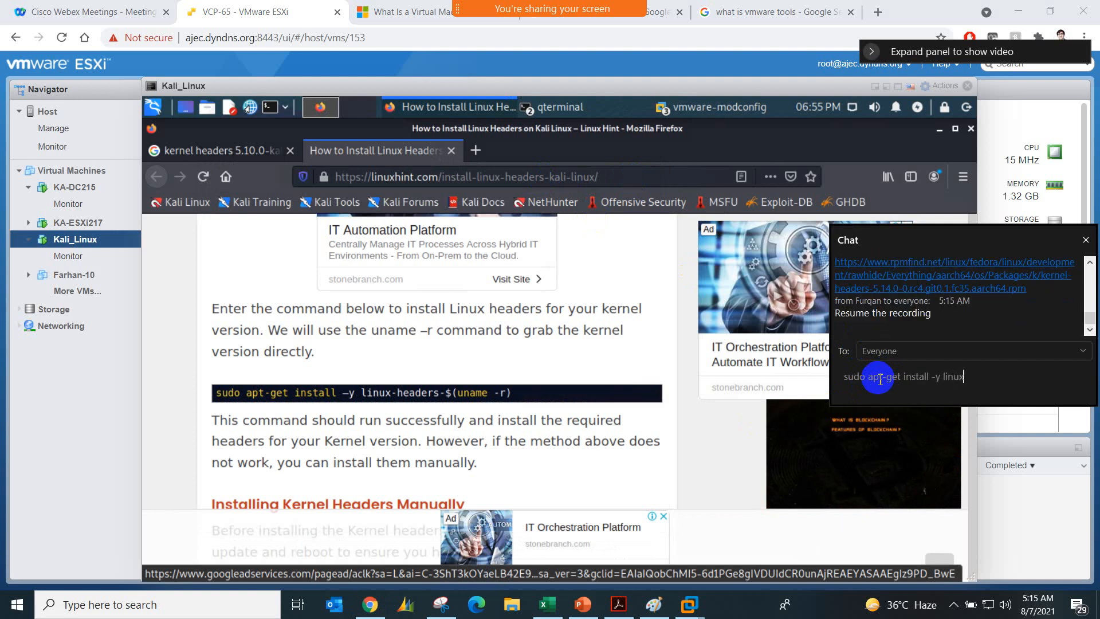
text(-headers-$(uname -r)
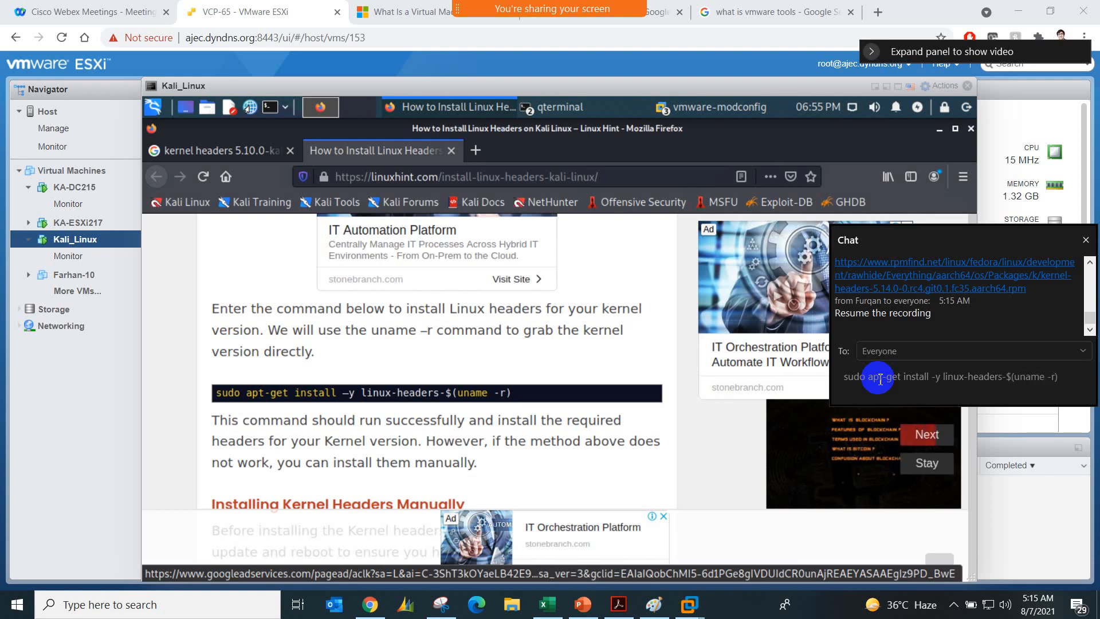
key(Return)
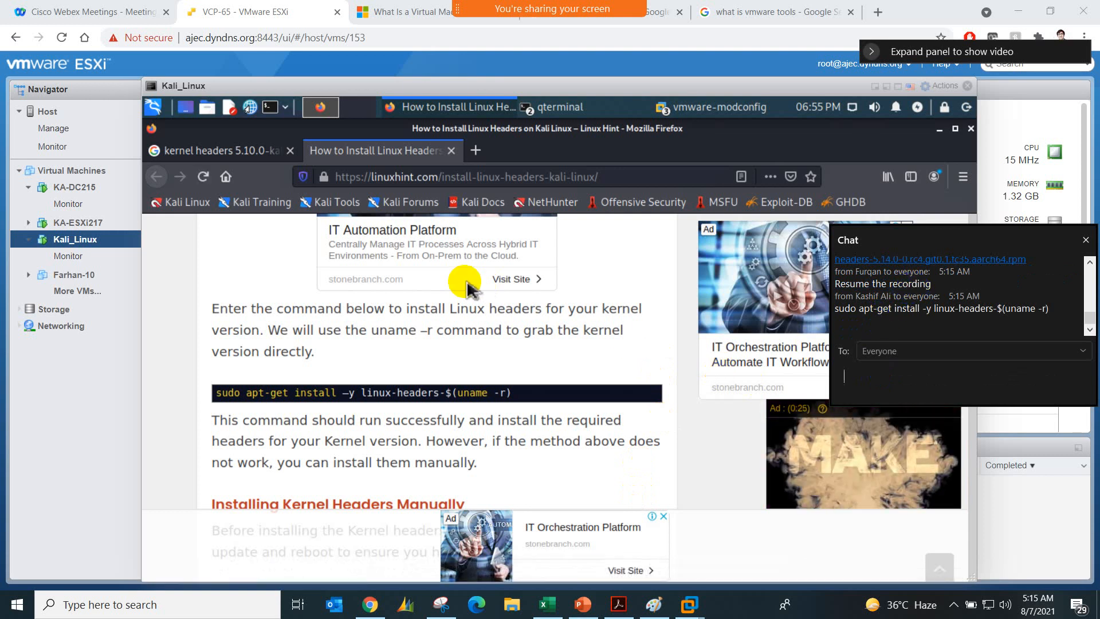
Step: Bring back the terminal that ran the kernel headers installation and close it
click(575, 115)
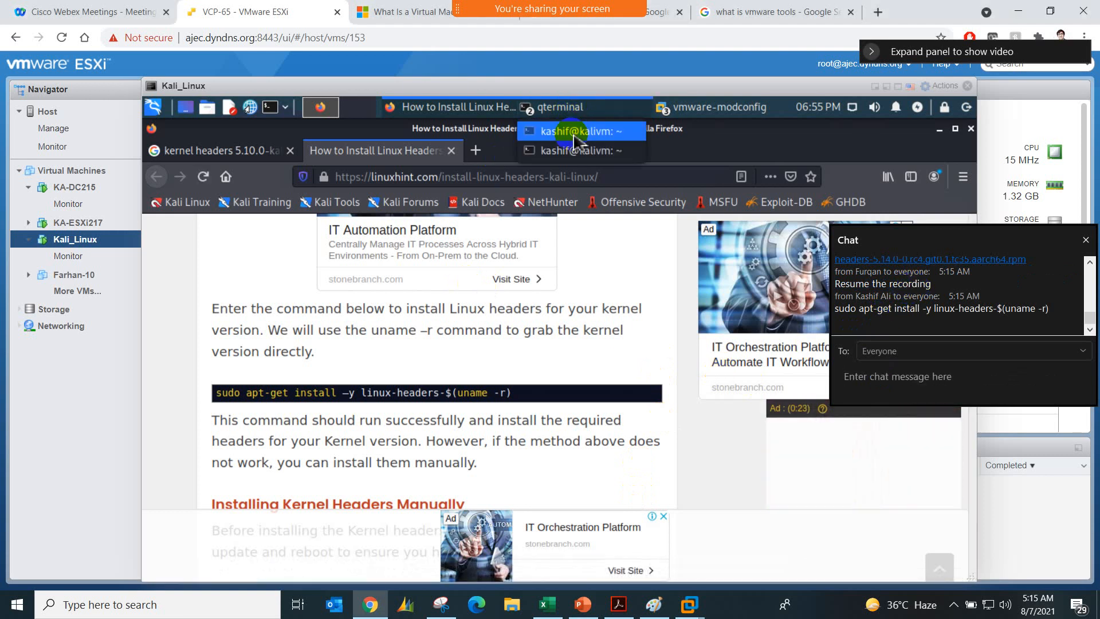
click(575, 132)
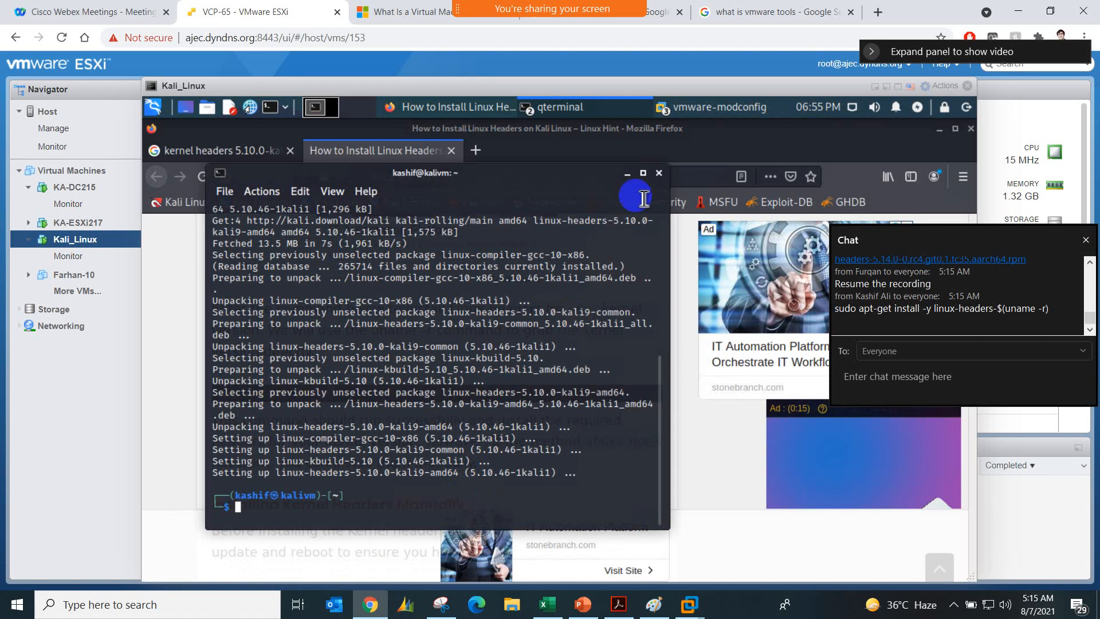
click(659, 173)
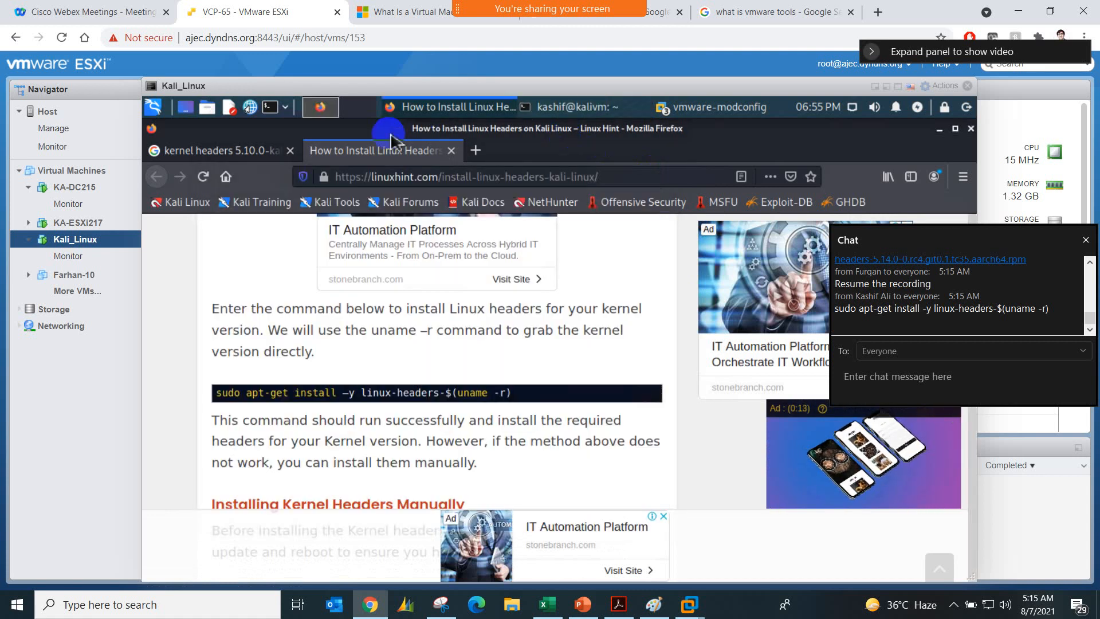
Step: Search Kali's applications for VMware and launch VMware Workstation again
click(694, 117)
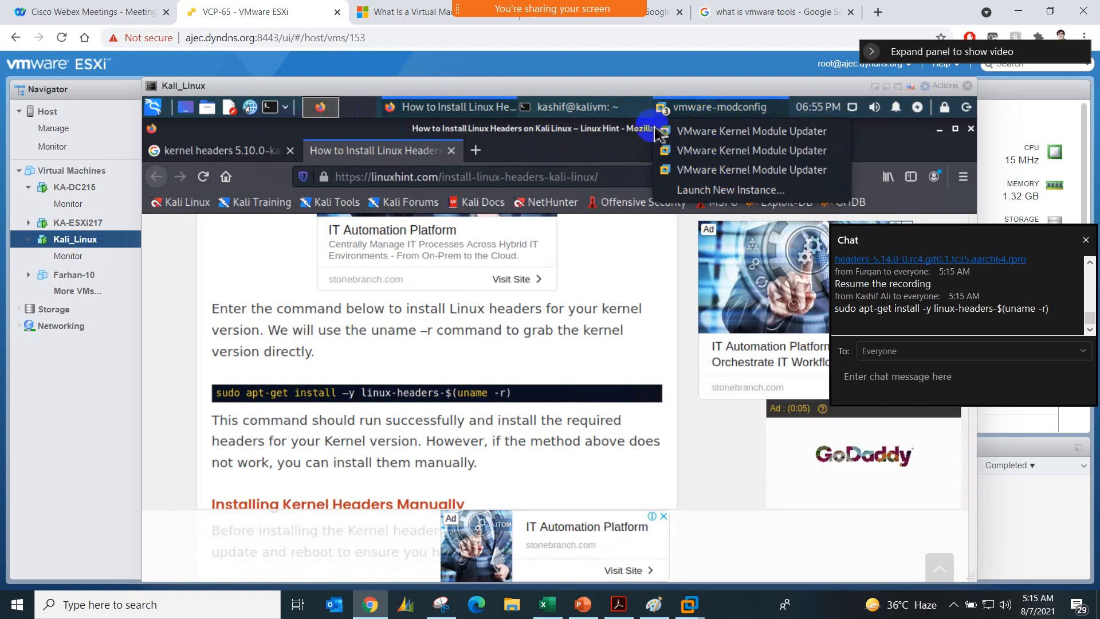
click(162, 112)
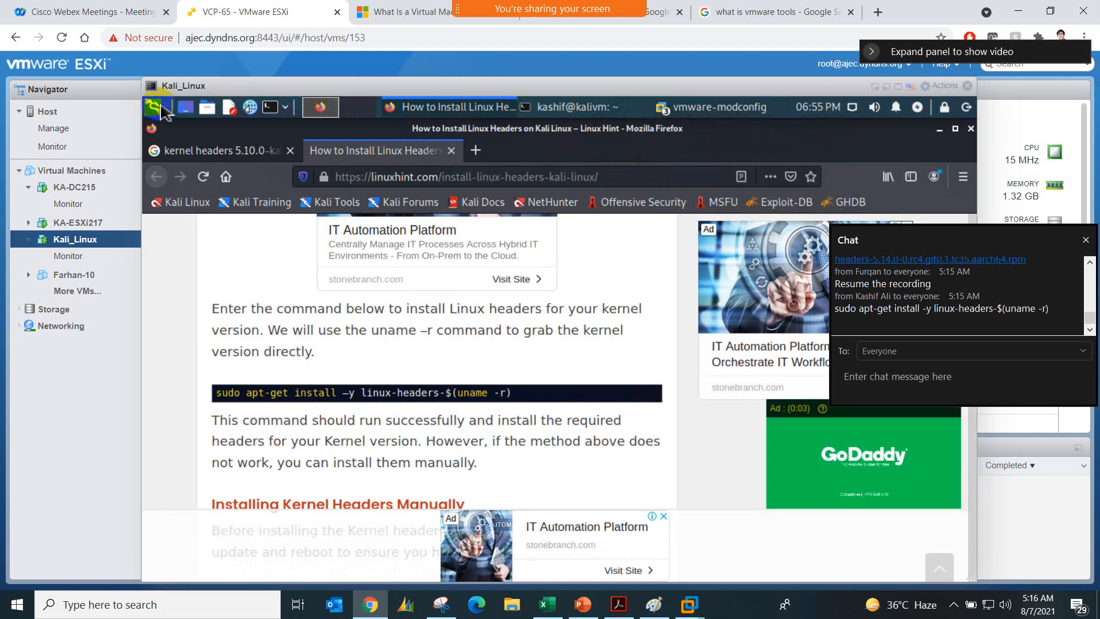
click(156, 110)
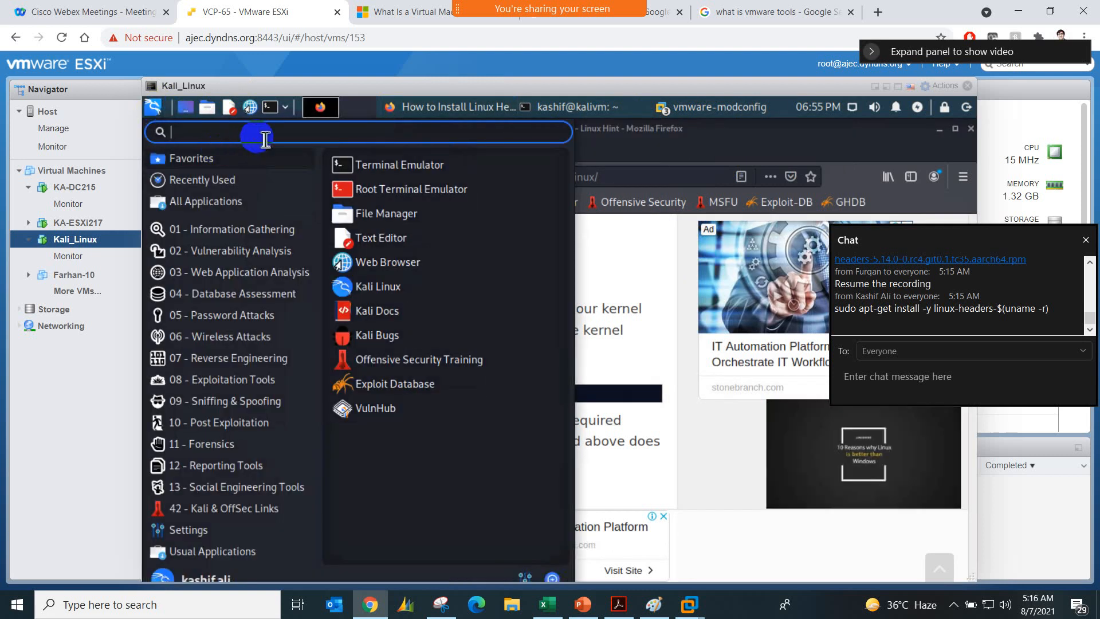
text(VMware)
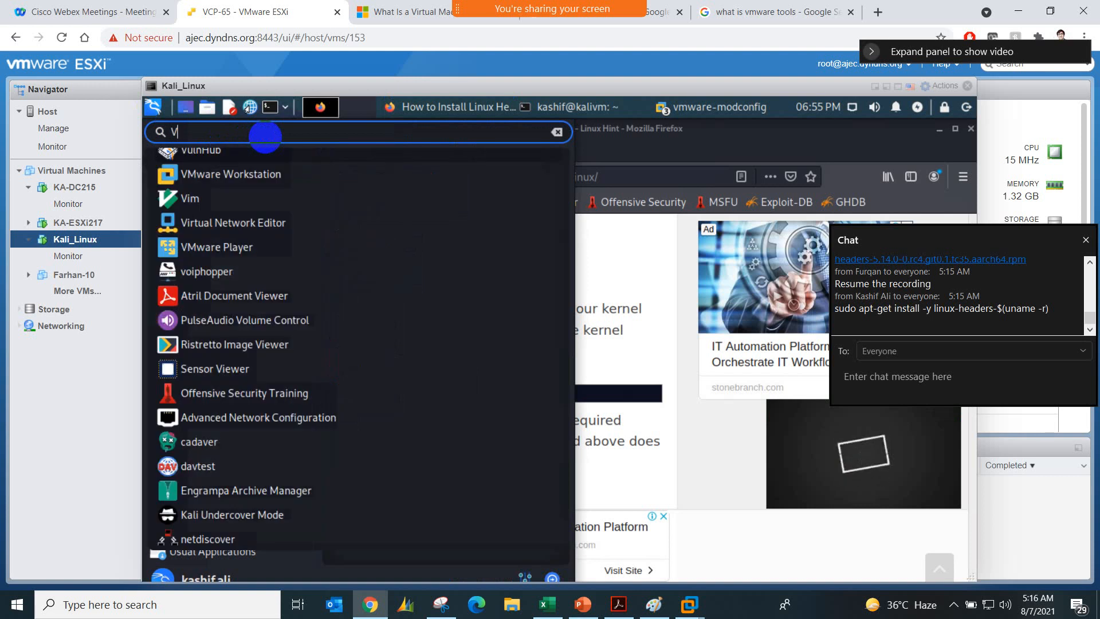
click(270, 167)
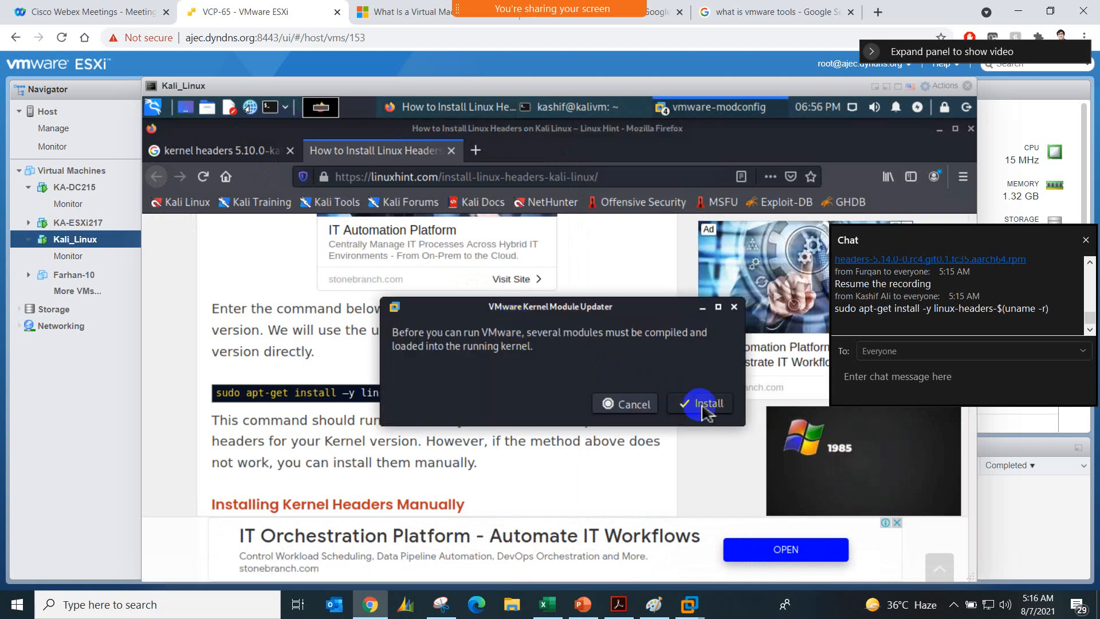
Step: Start compiling and installing the VMware kernel modules, authenticate with the account password, and move the updater window aside
click(705, 405)
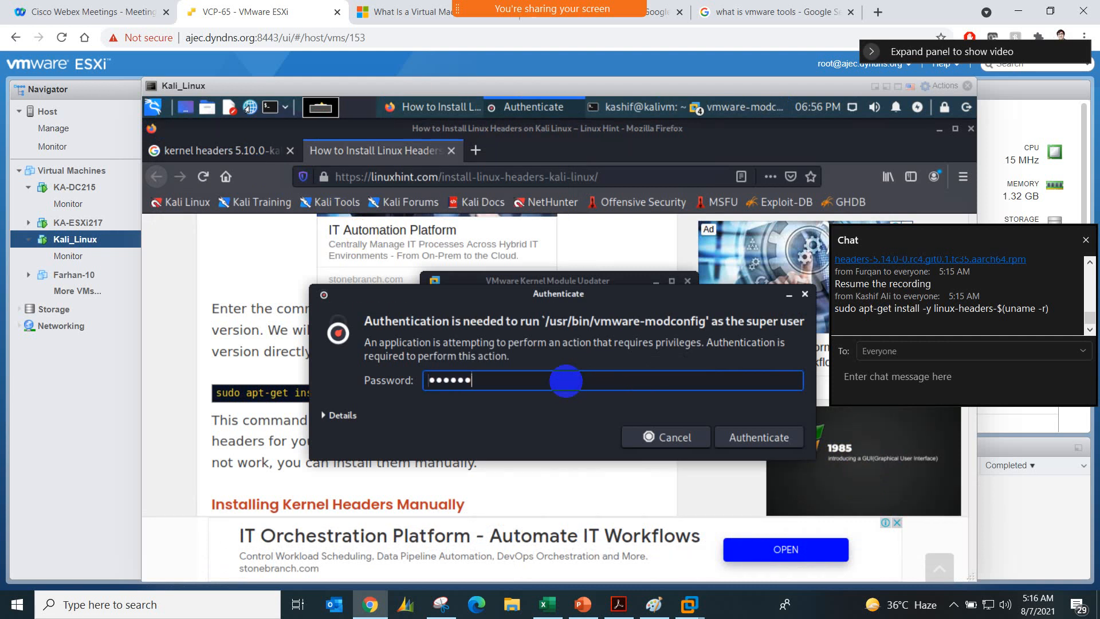
key(Return)
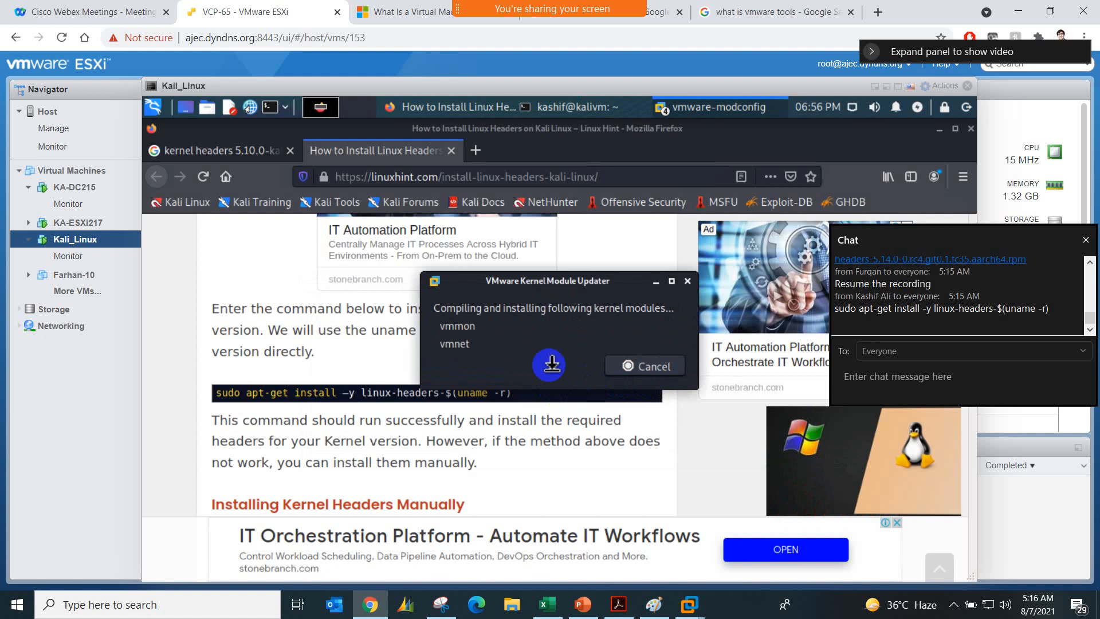
drag(587, 286, 576, 289)
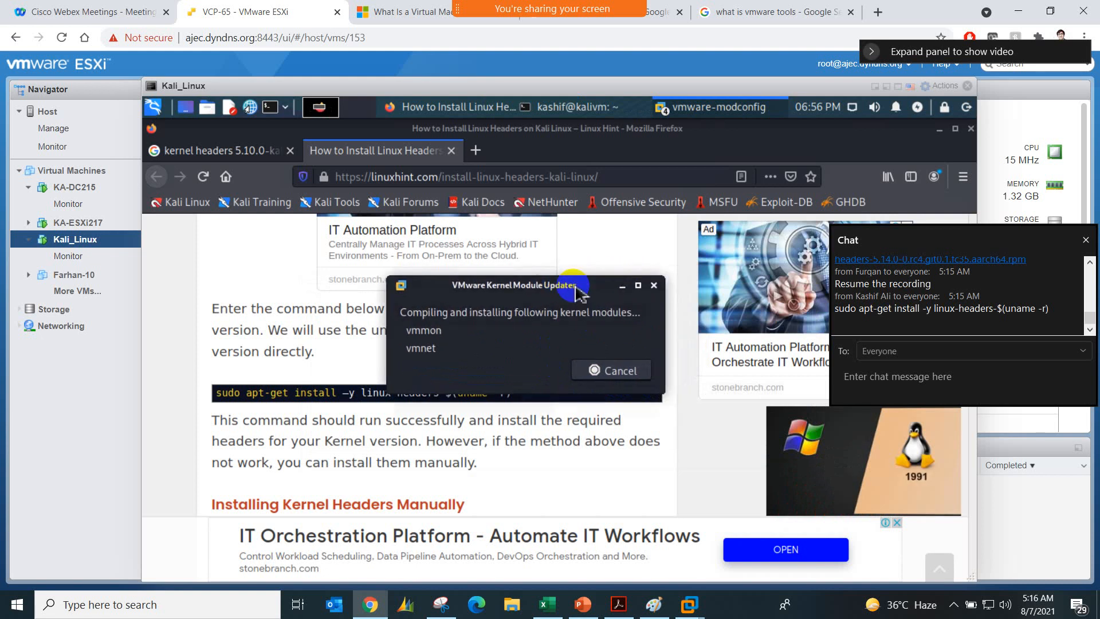
Step: Switch to Paint and move the bundle download notes up beside the Kali Linux host diagram
click(654, 604)
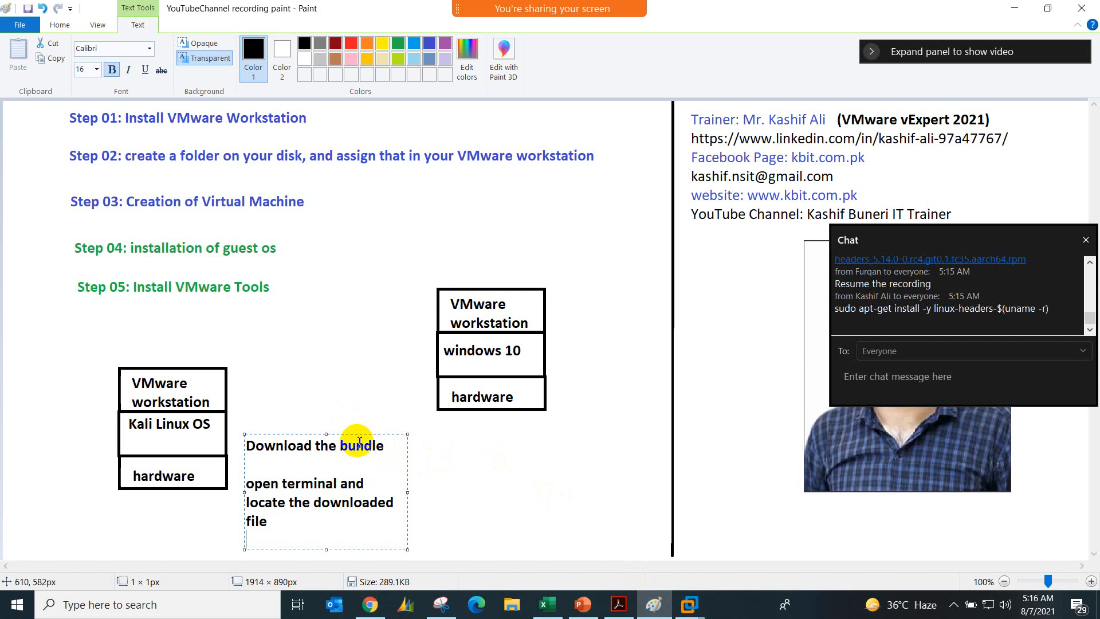
drag(361, 435, 359, 382)
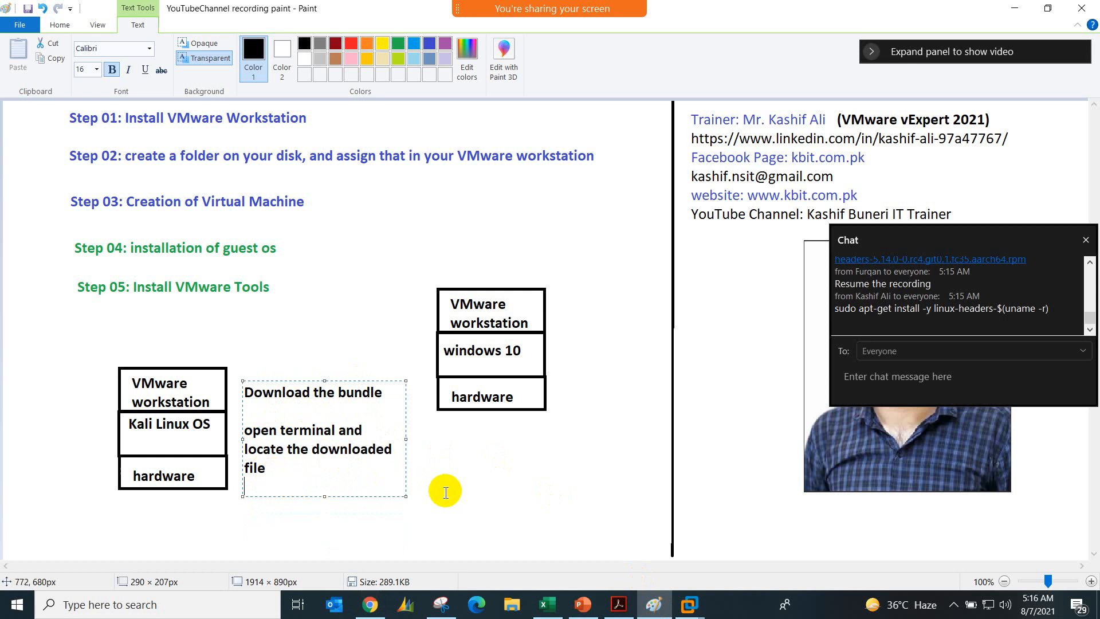
mouse_move(689, 604)
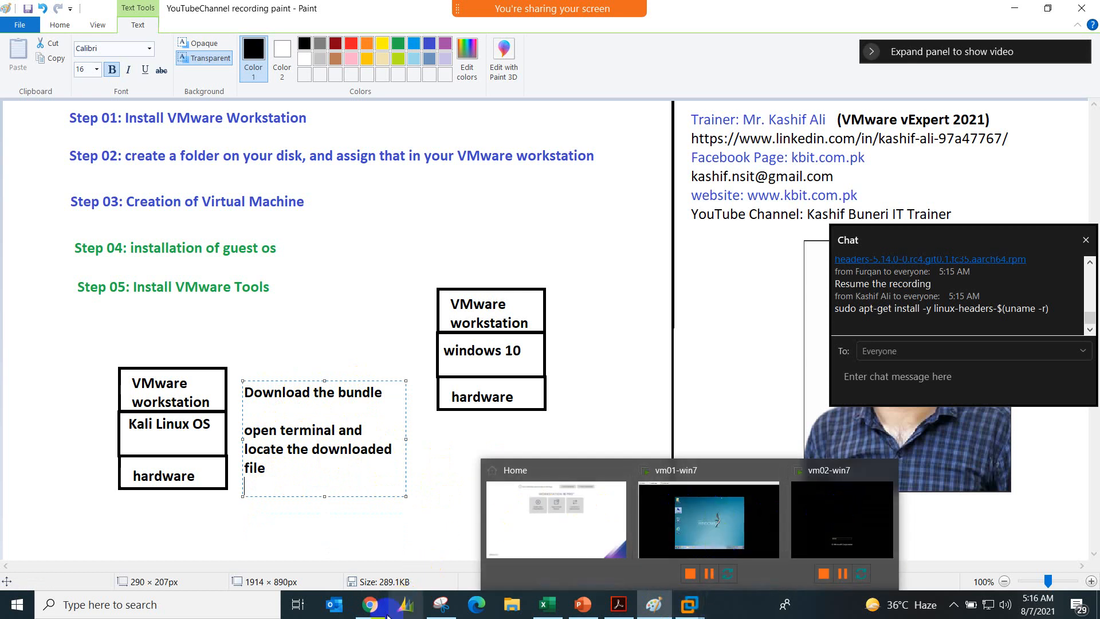
Step: Copy sudo apt-get install -y linux-headers-$(uname -r) from the chat and paste it as new text in Paint below the Kali Linux diagram
click(371, 605)
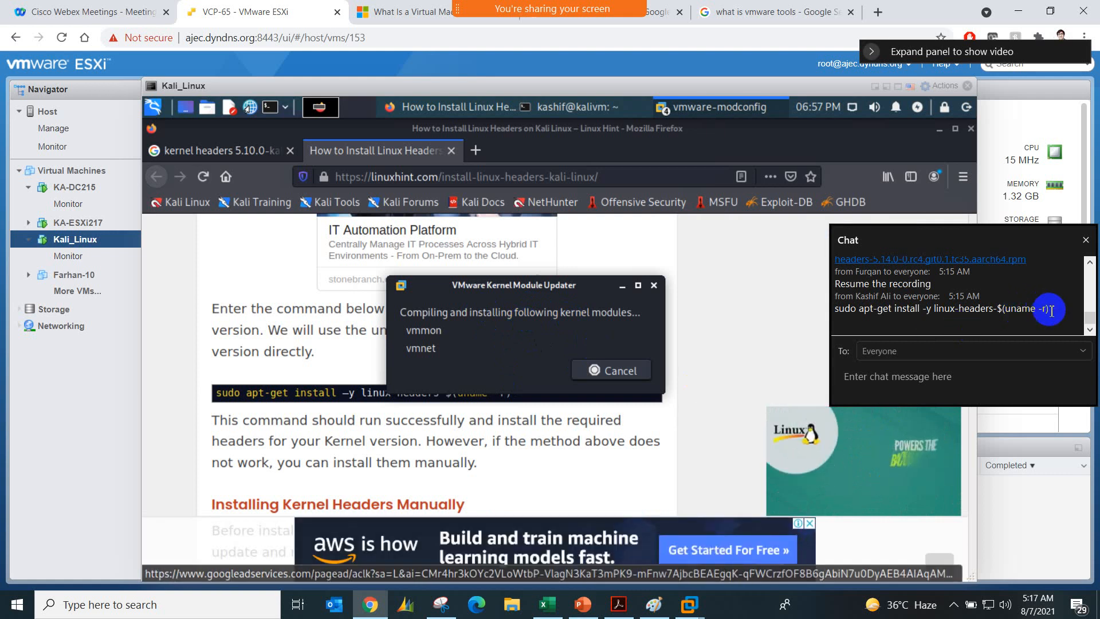
drag(1052, 310, 836, 308)
key(ctrl+c)
right_click(851, 307)
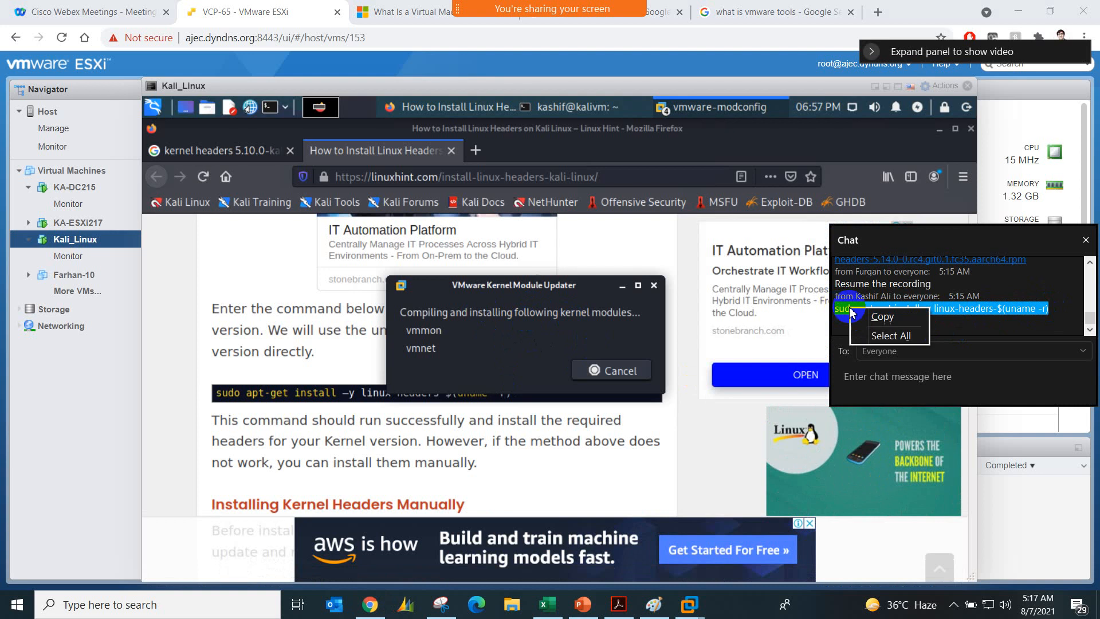
click(876, 314)
click(652, 606)
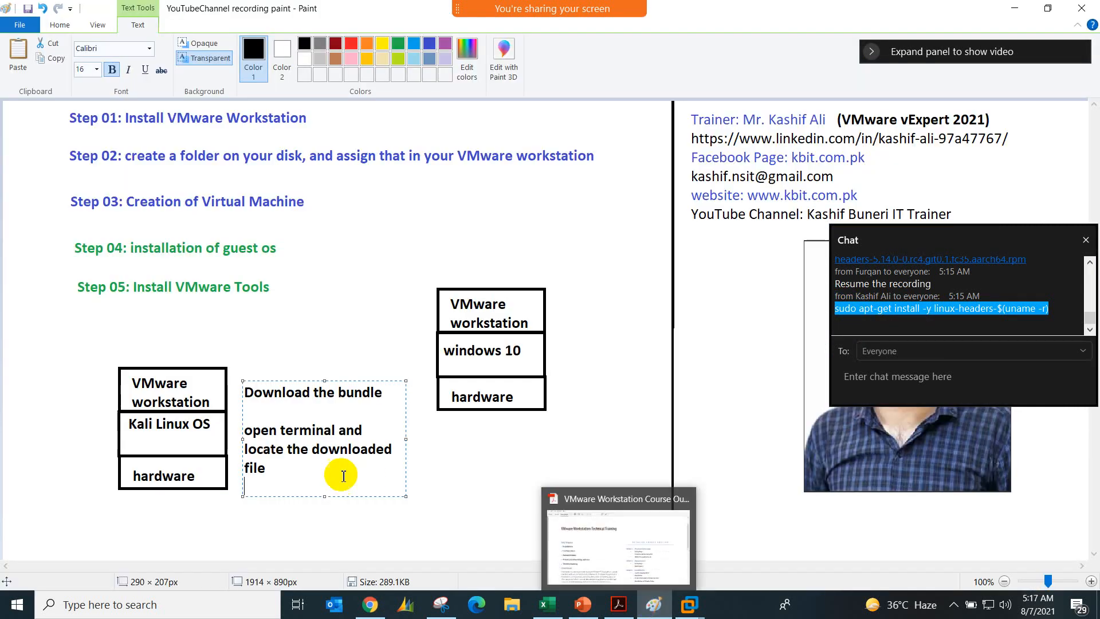
click(226, 545)
click(212, 521)
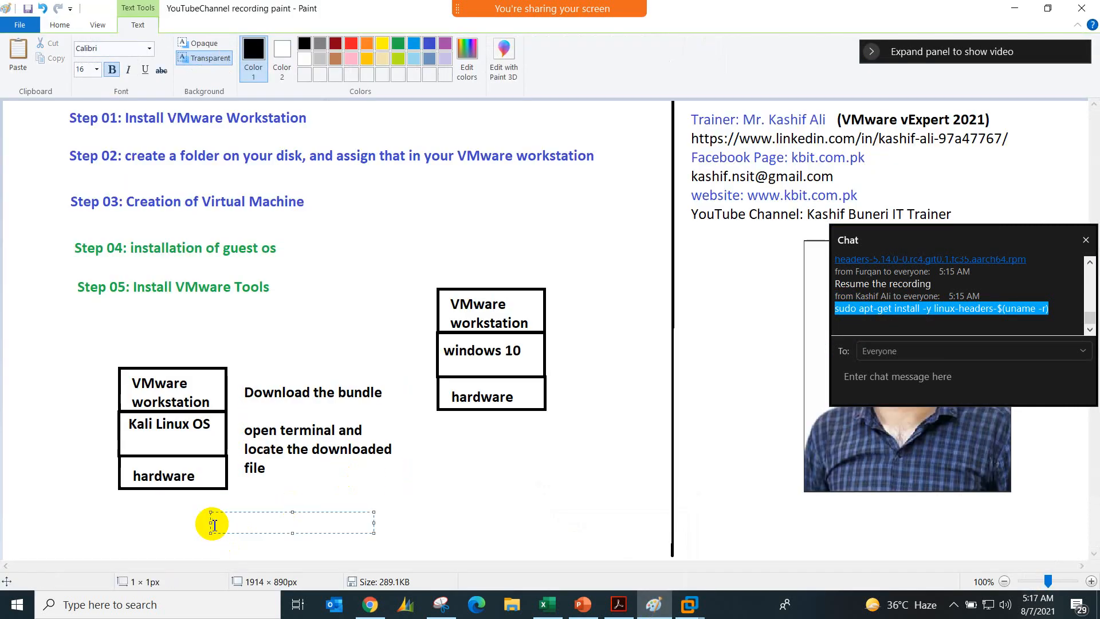
key(ctrl+v)
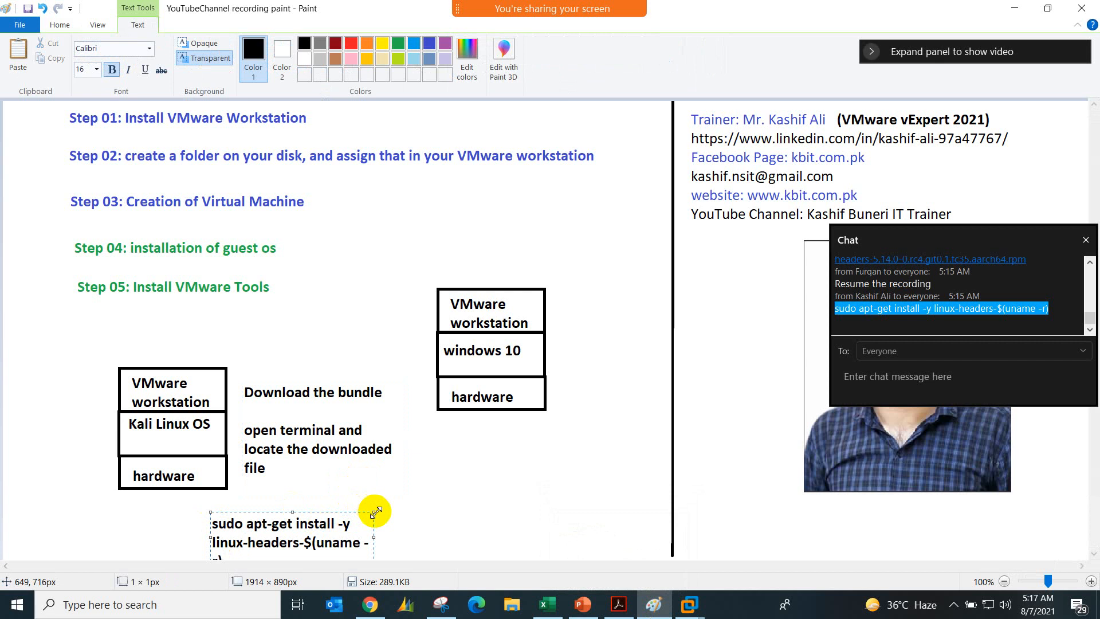
Step: Widen the text box of the pasted linux-headers command in Paint so the command fits on one line
drag(376, 512, 647, 502)
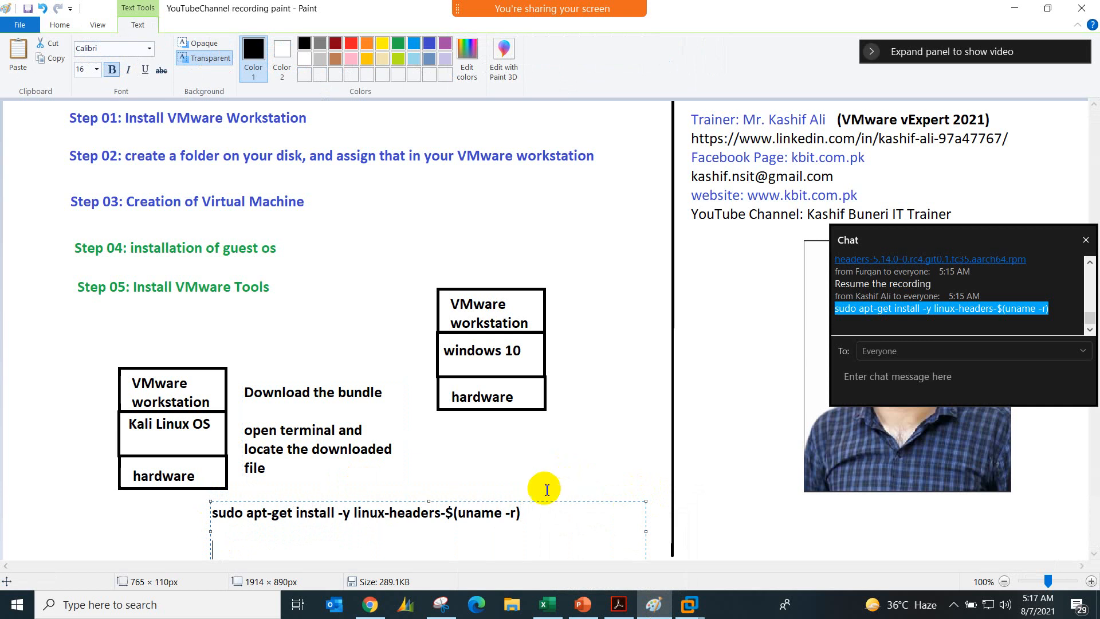
Step: Switch to the Kali_Linux console in Chrome and accept the VMware Workstation and OVF Tool license agreements, moving the chat window aside
click(370, 604)
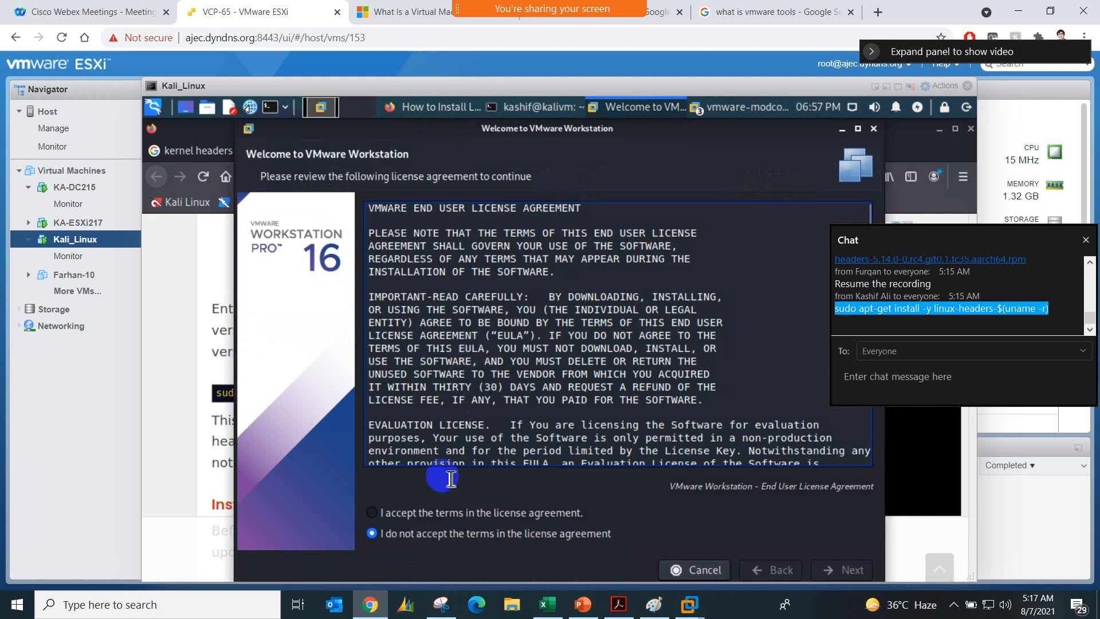
click(465, 514)
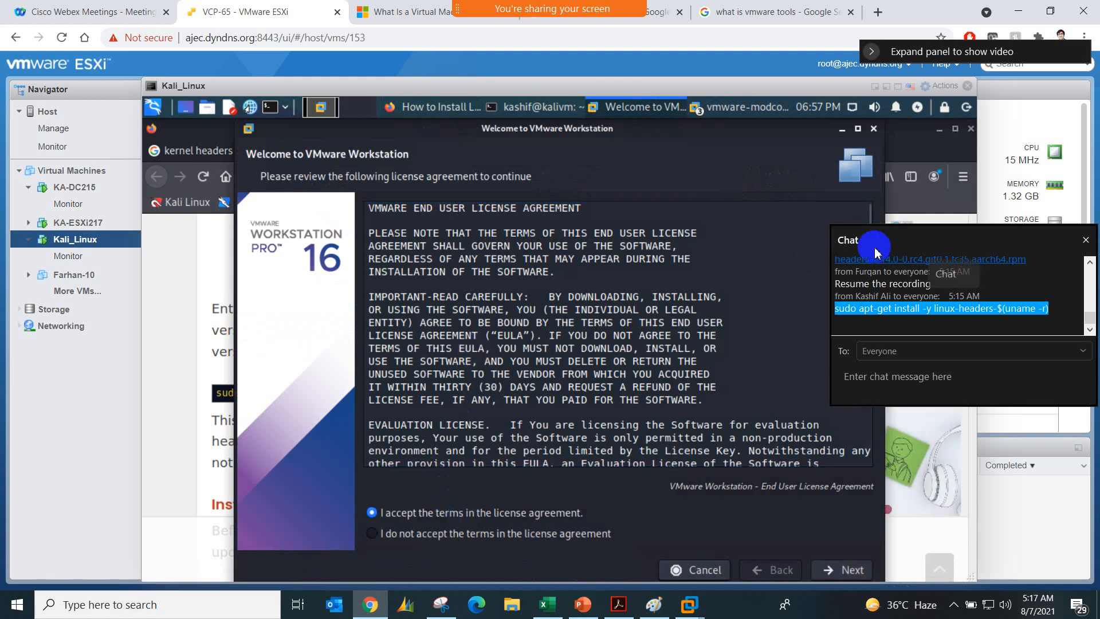
drag(924, 242, 992, 178)
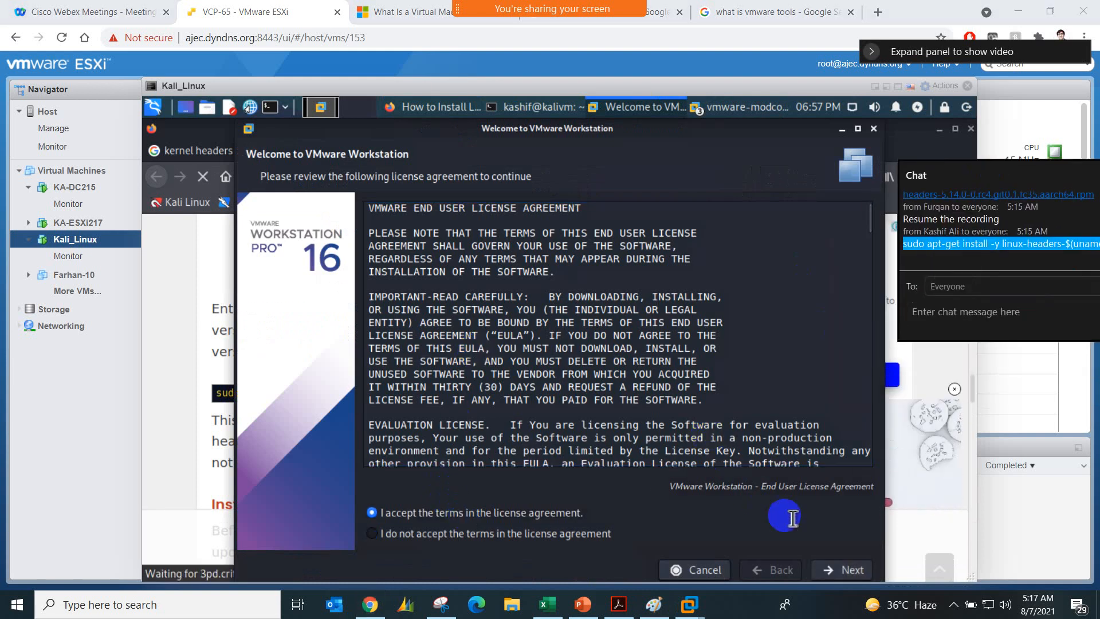
click(832, 570)
click(835, 571)
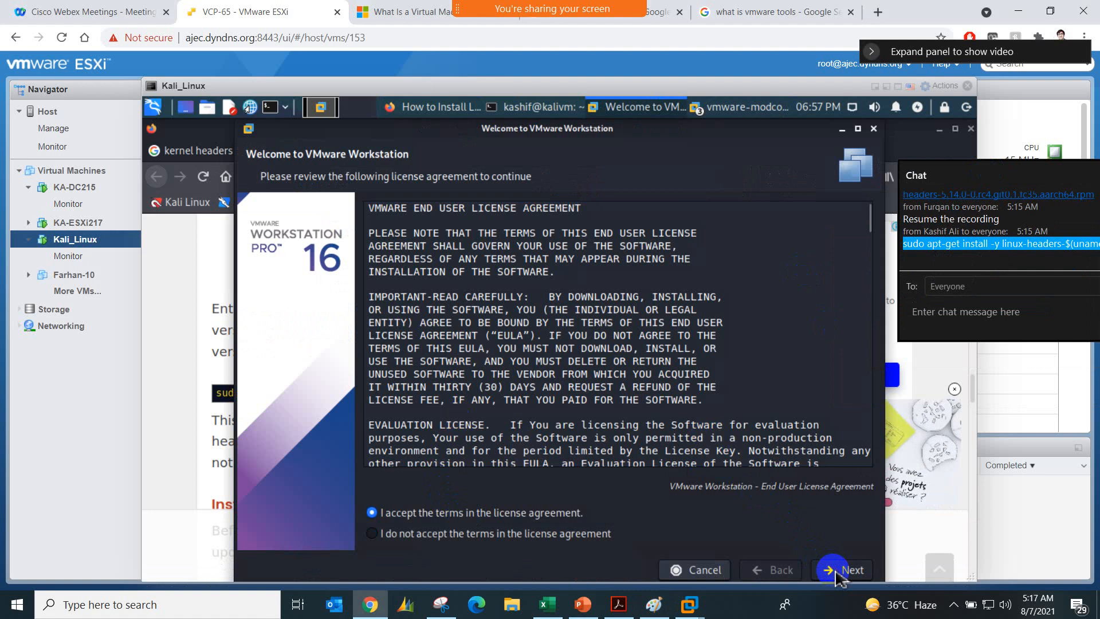
click(545, 515)
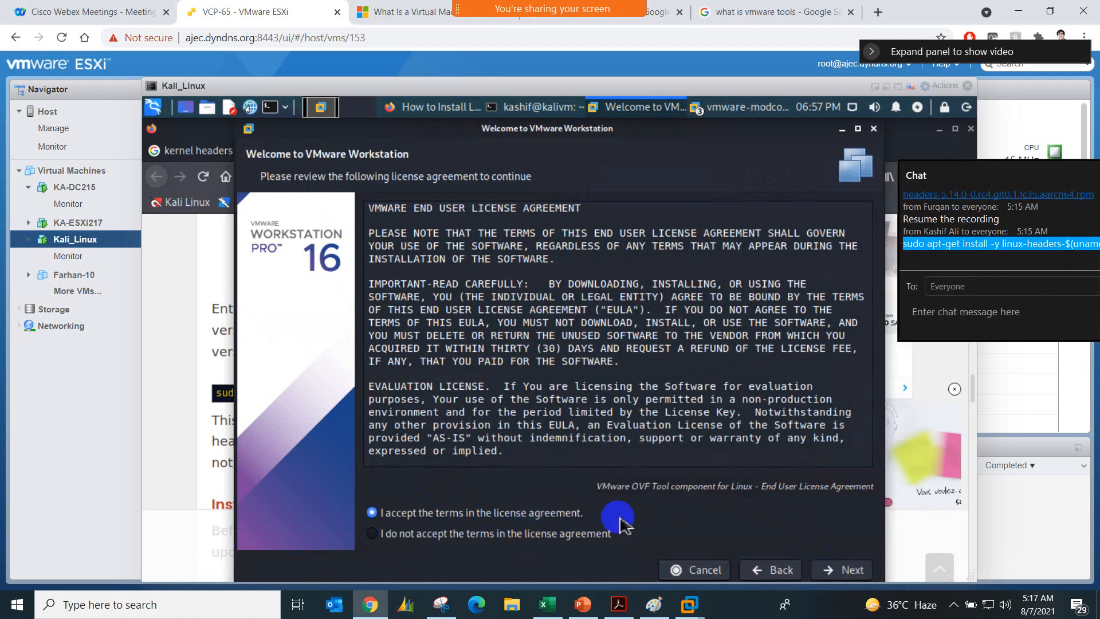
click(836, 570)
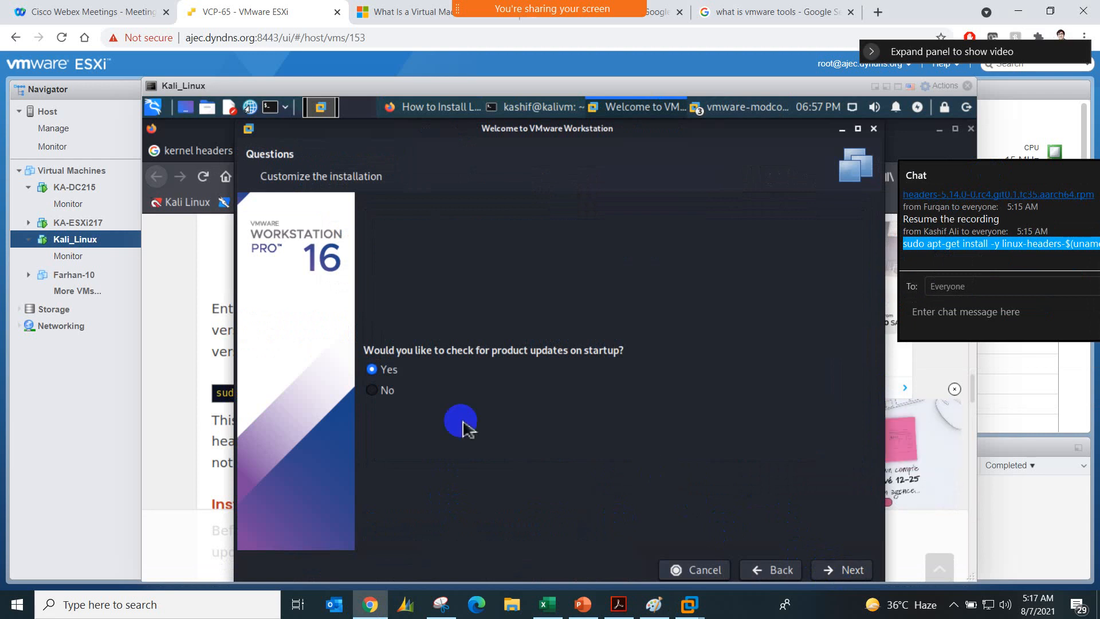
Step: Choose No for checking product updates on startup and No for joining the Customer Experience Improvement Program
click(392, 392)
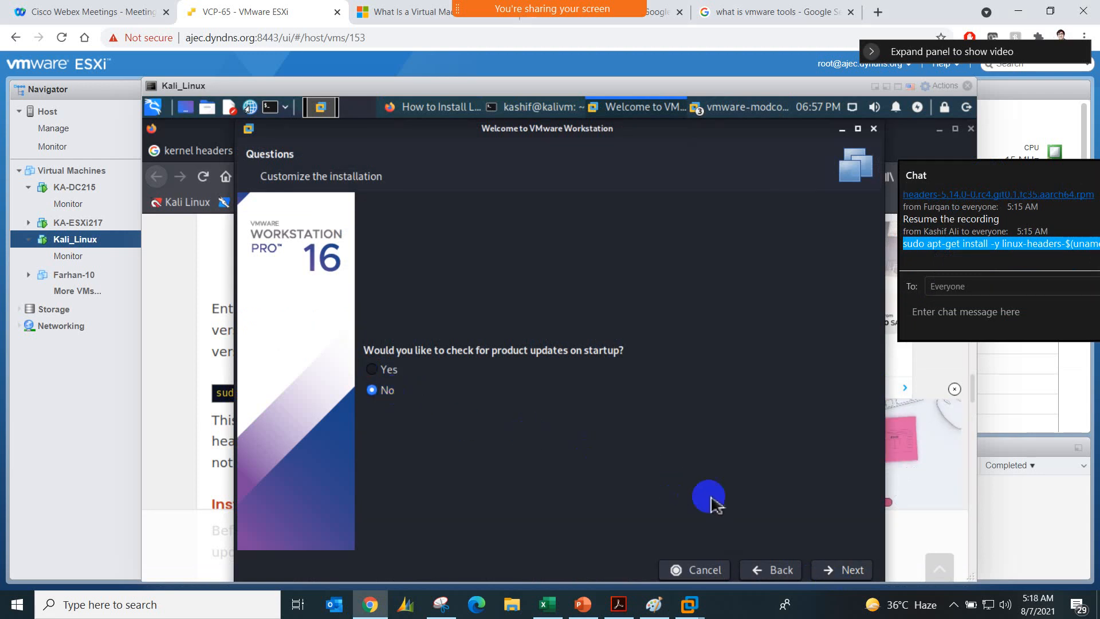
click(839, 569)
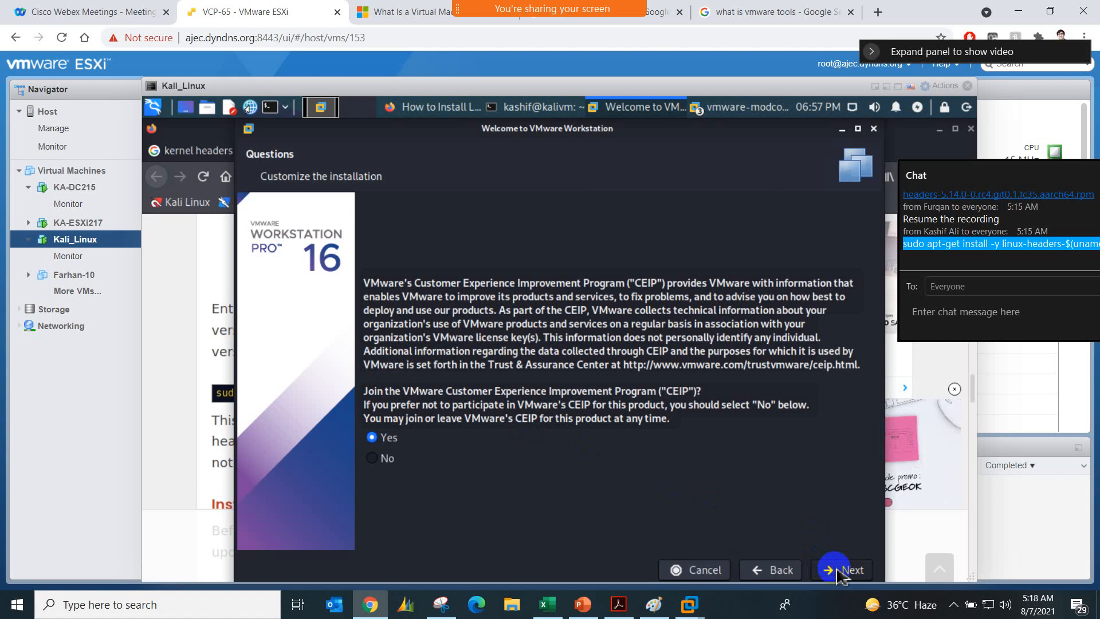
click(840, 569)
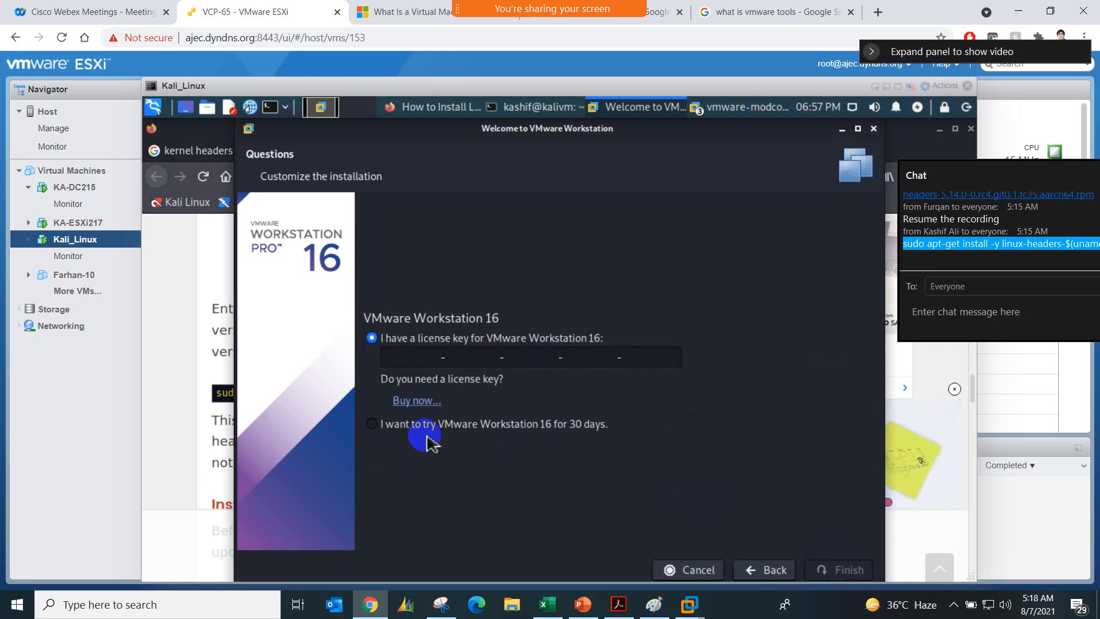
click(757, 570)
click(379, 437)
click(385, 461)
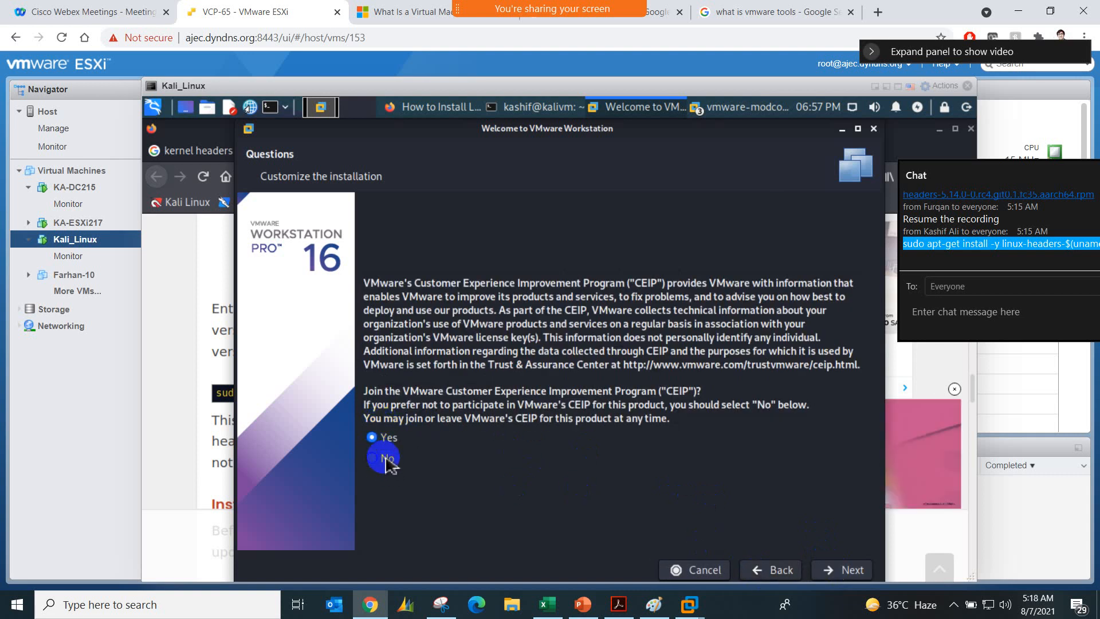
click(832, 572)
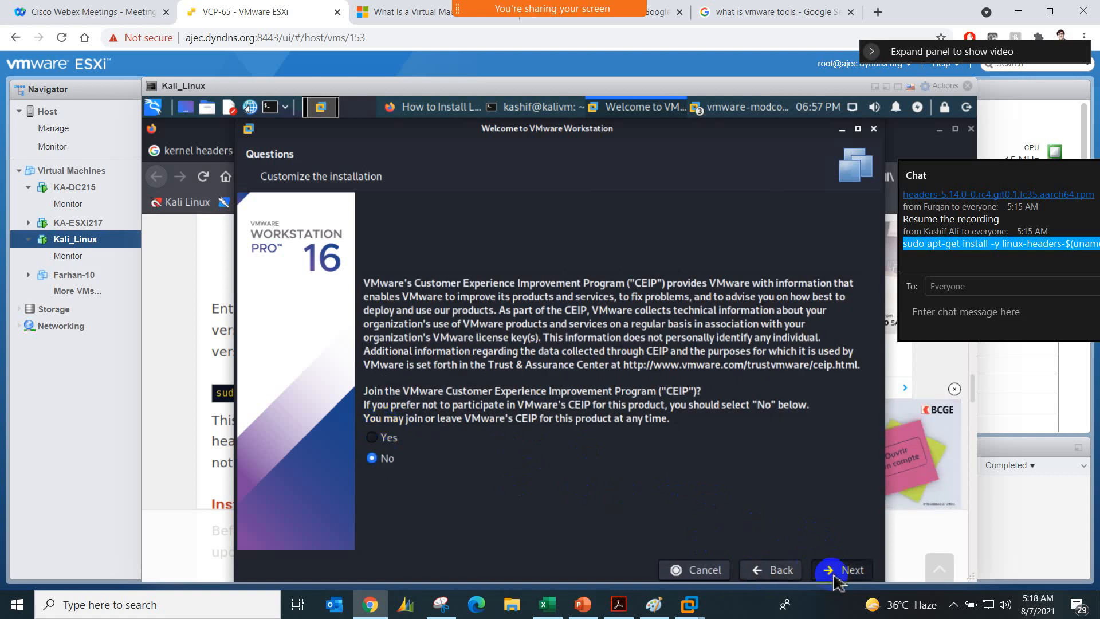
Step: Finish the setup with the 30-day VMware Workstation 16 trial, authenticate with the account password, and dismiss the evaluation notice
click(467, 425)
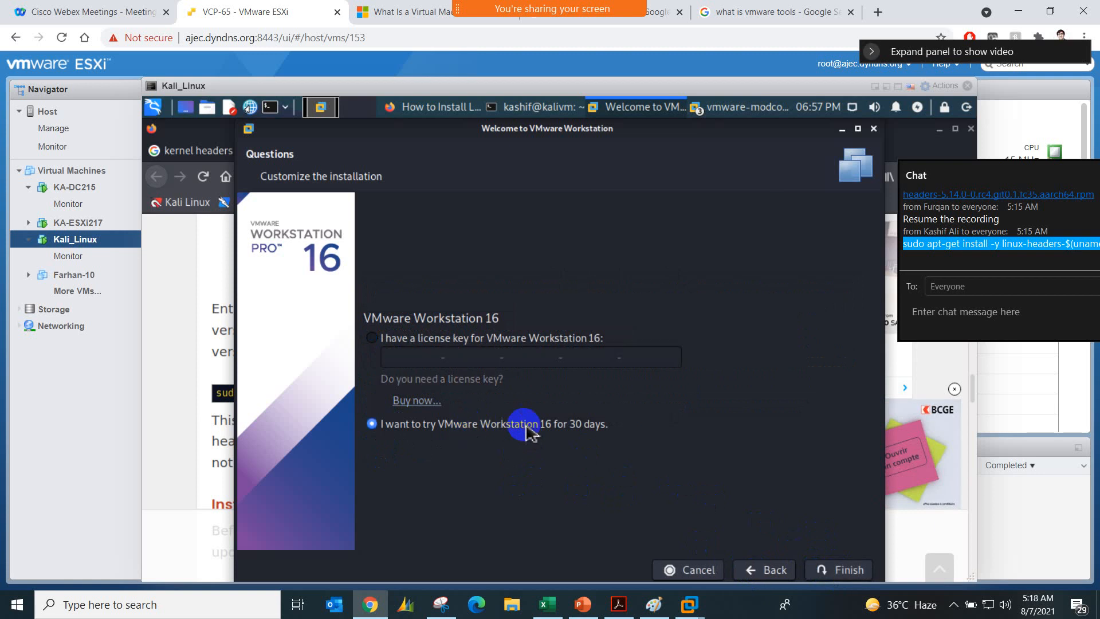
click(814, 568)
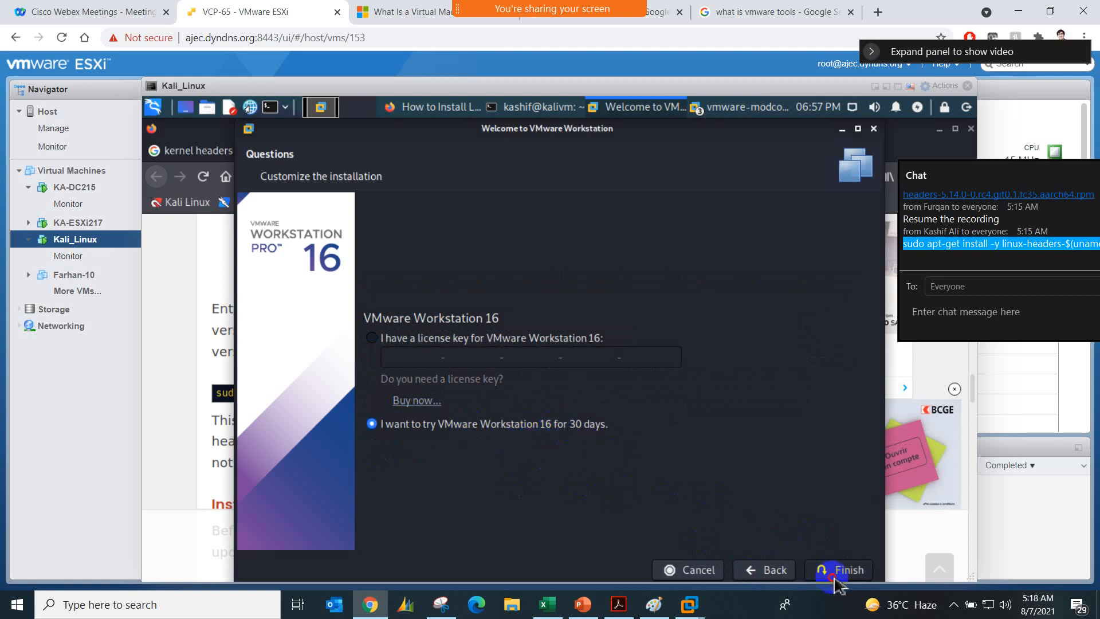
click(577, 395)
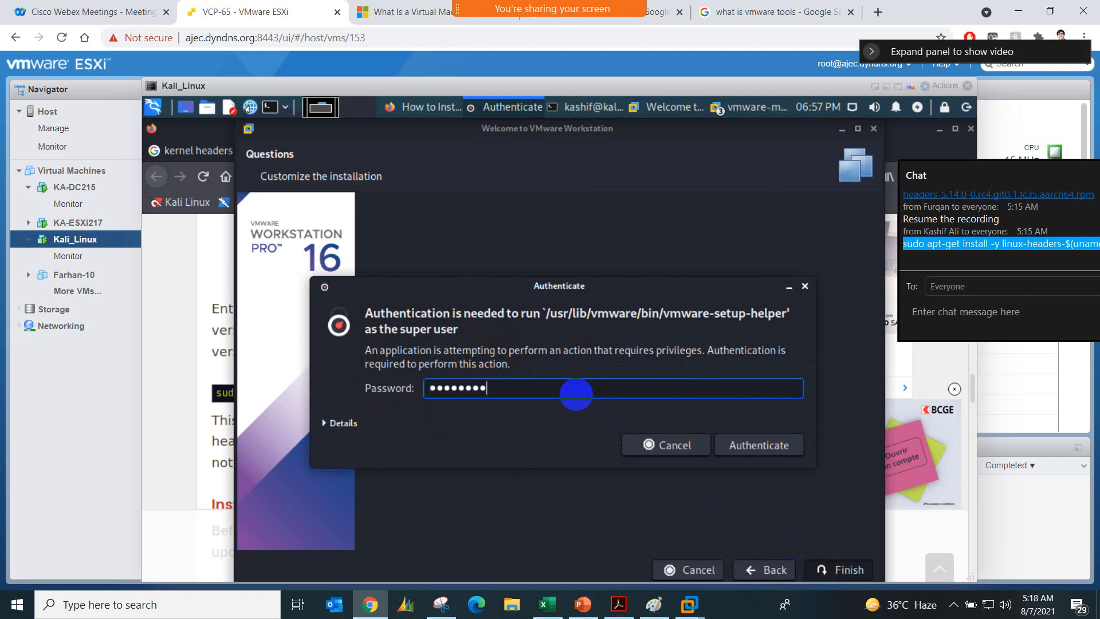
key(Return)
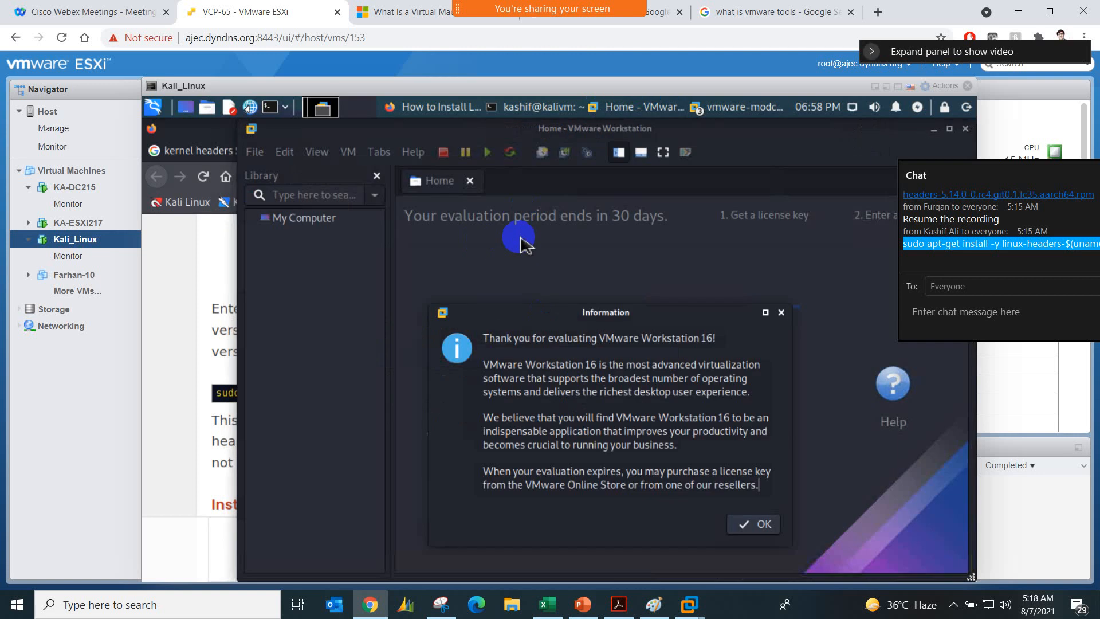
click(751, 524)
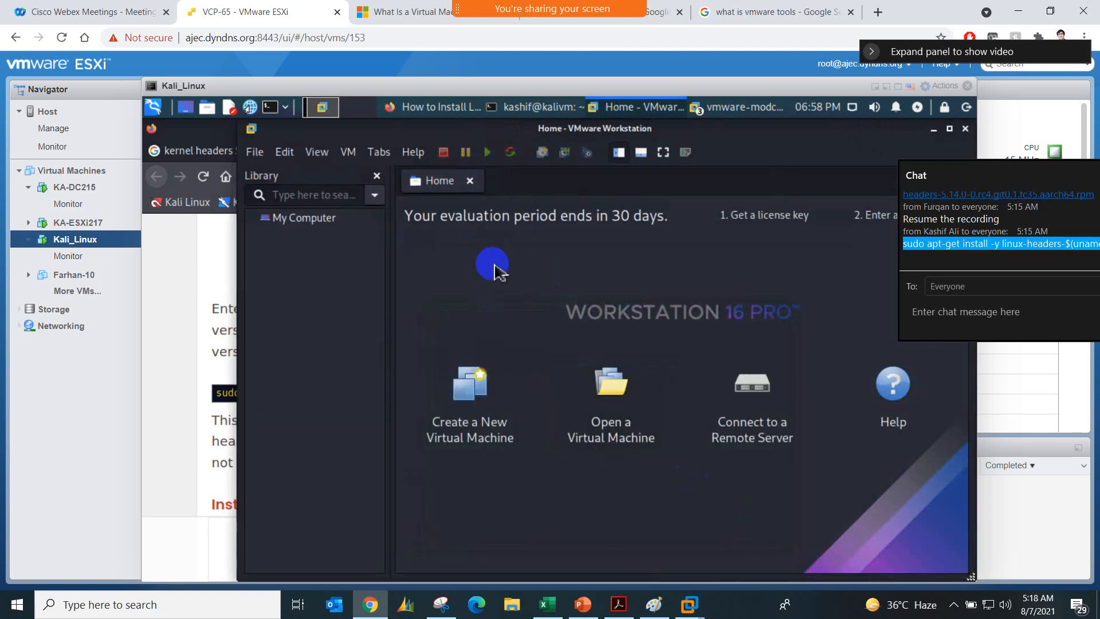
Step: Open the New Virtual Machine Wizard in Kali's Workstation to view the configuration types, and close it
click(484, 390)
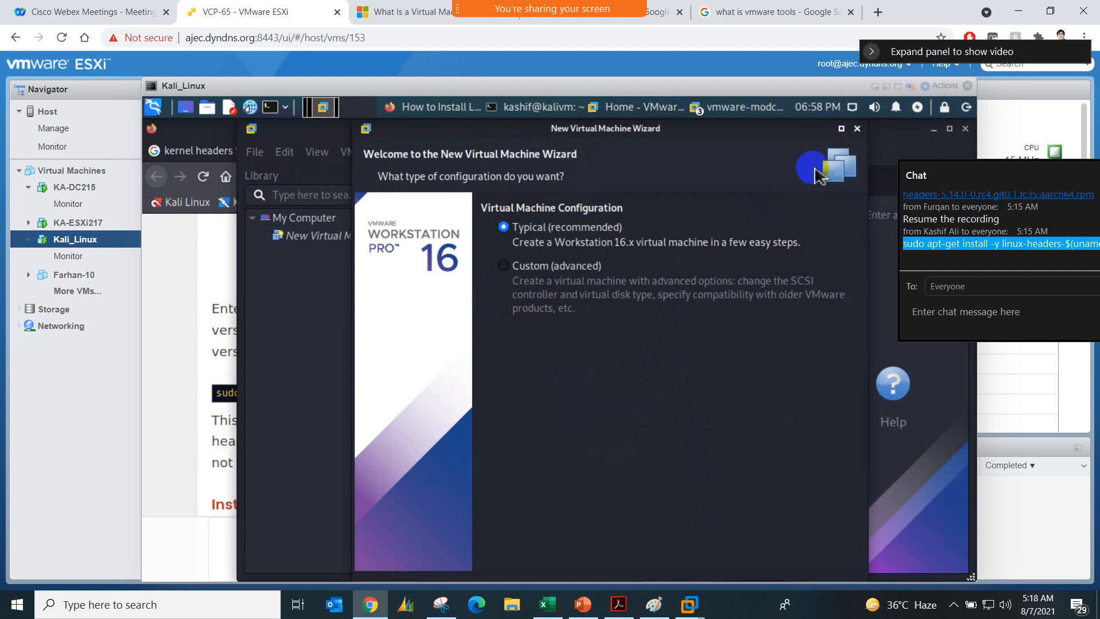
click(856, 128)
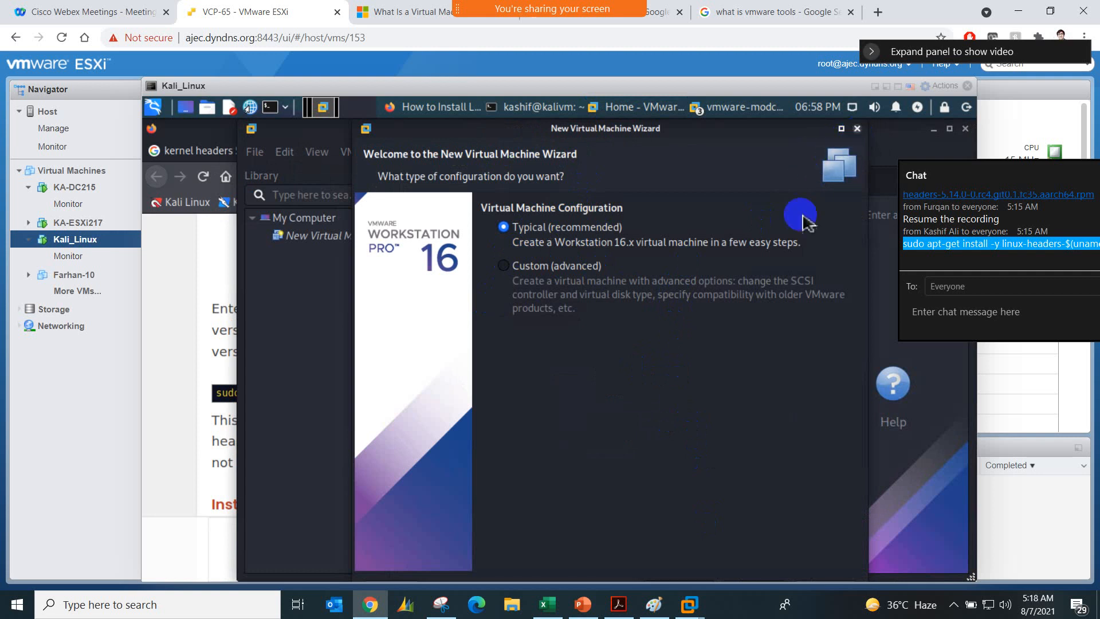
Step: Switch to the Windows host's VMware Workstation, accept vm02-win7's Windows 7 license terms, and start installing on Disk 0 Unallocated Space
mouse_move(689, 609)
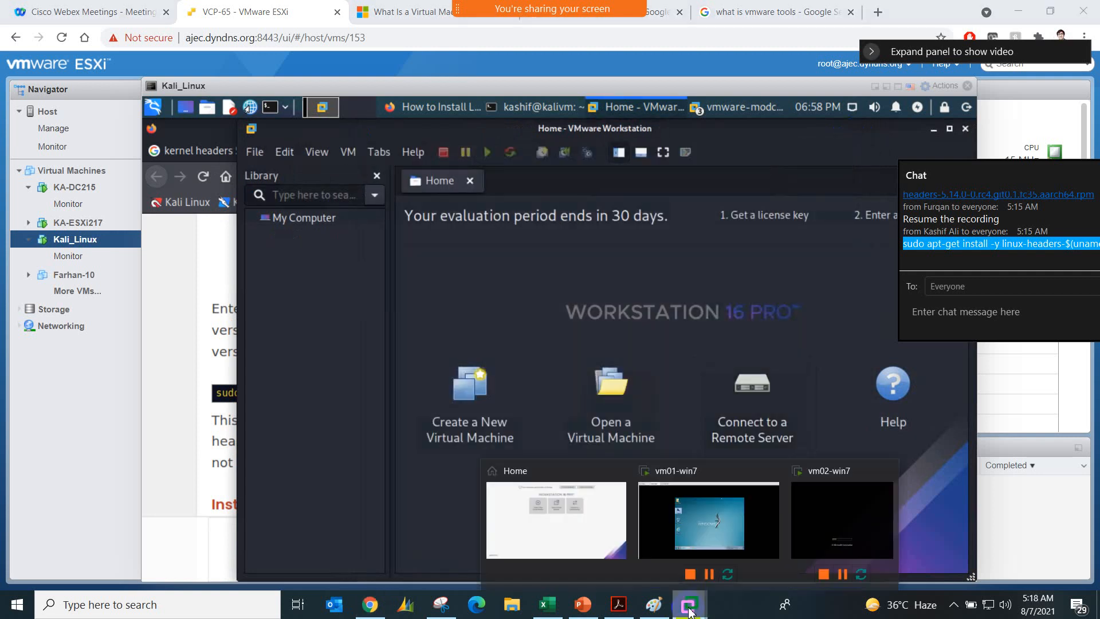
click(746, 500)
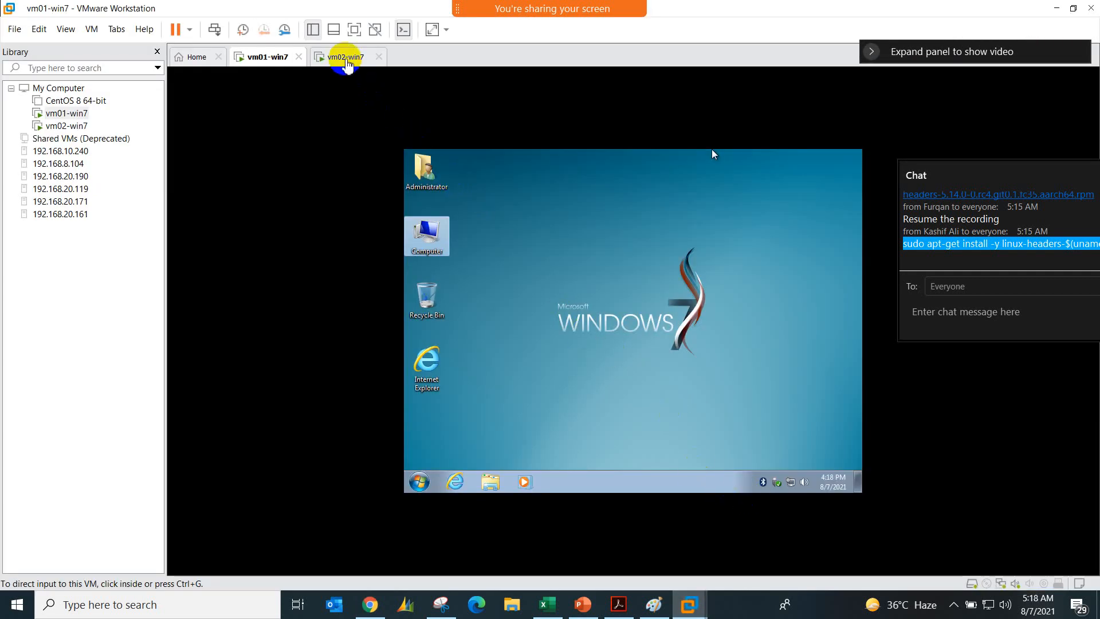
click(346, 57)
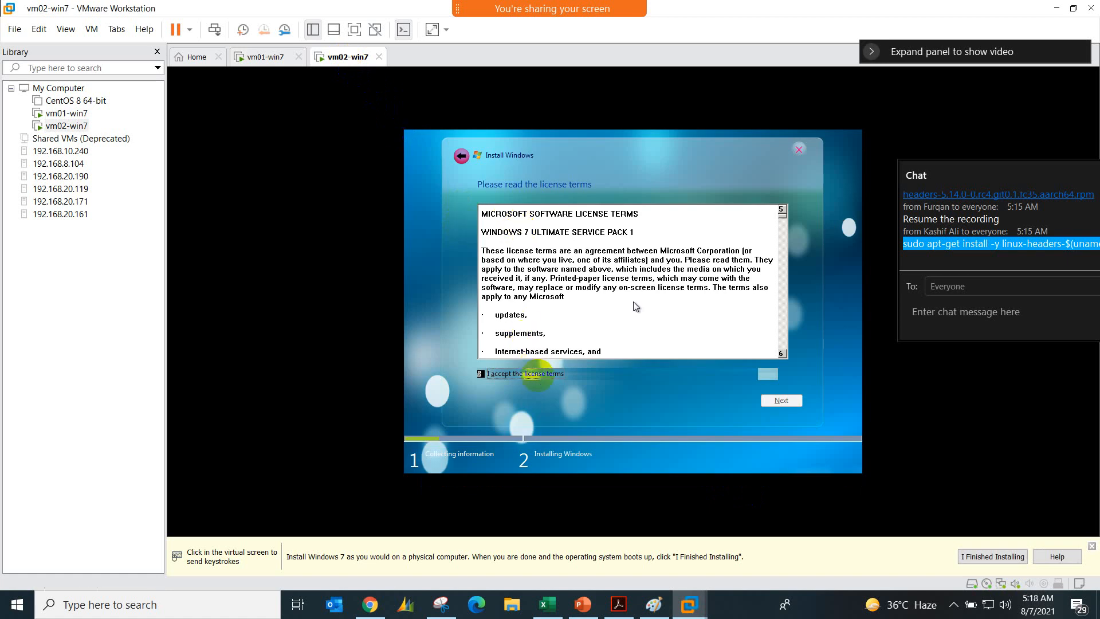
click(538, 373)
click(767, 400)
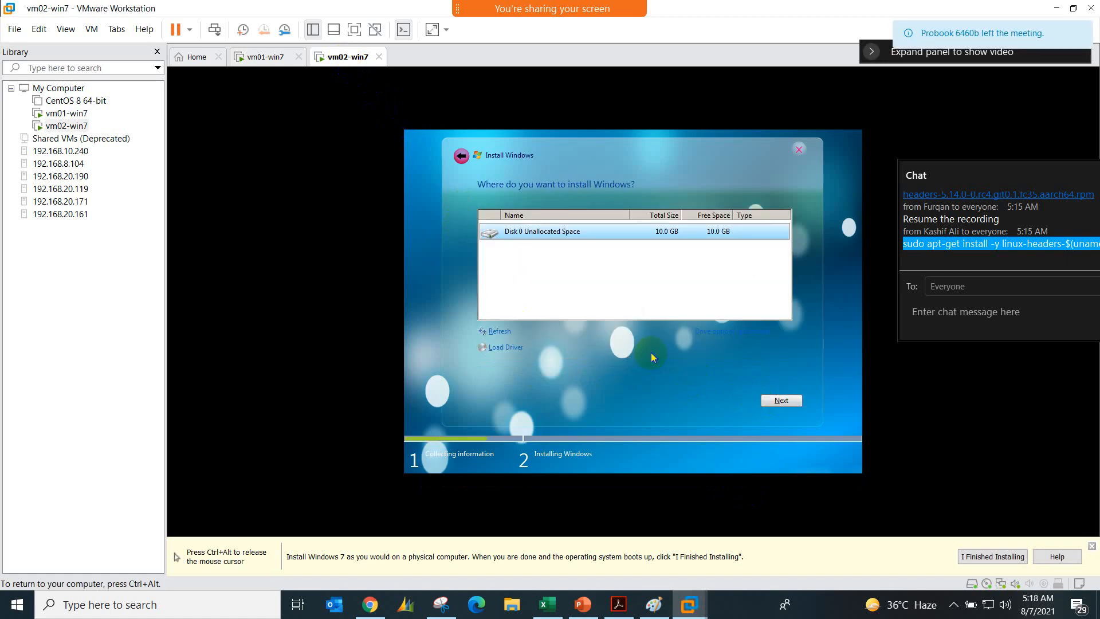
click(783, 403)
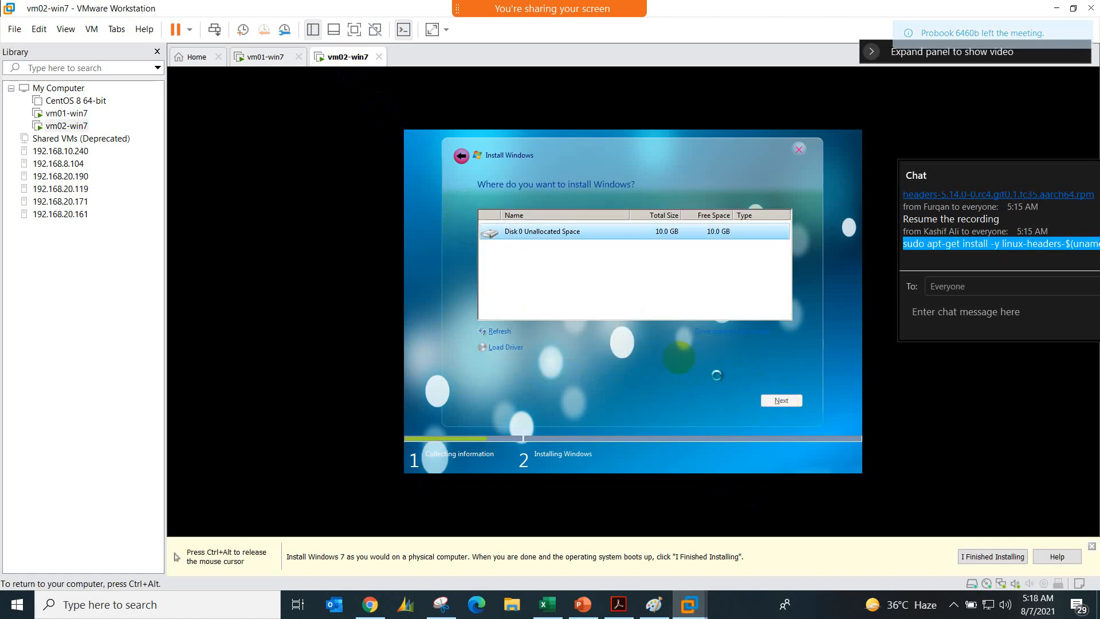
key(ctrl+alt)
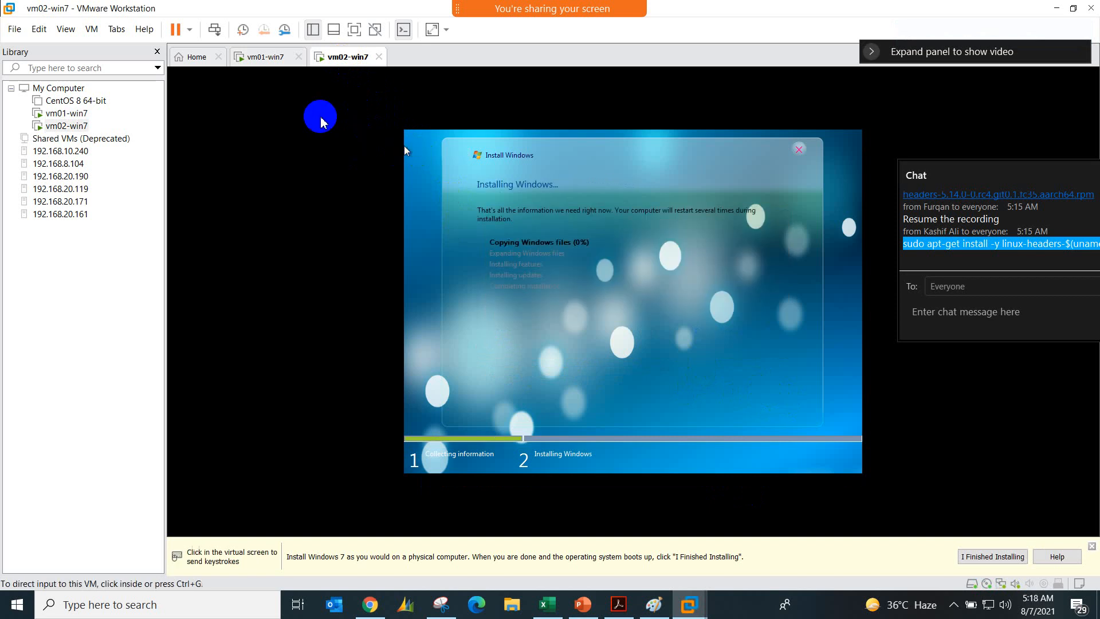
Step: Check the vm01-win7 and vm02-win7 consoles and return to the Kali_Linux console in Chrome
click(258, 61)
click(335, 66)
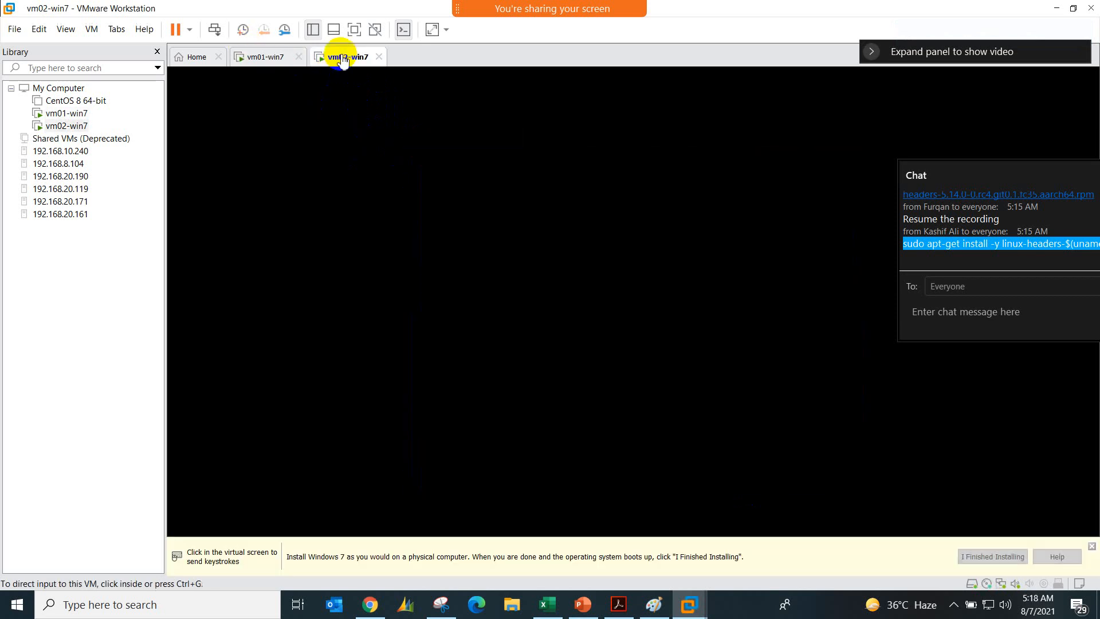
click(369, 604)
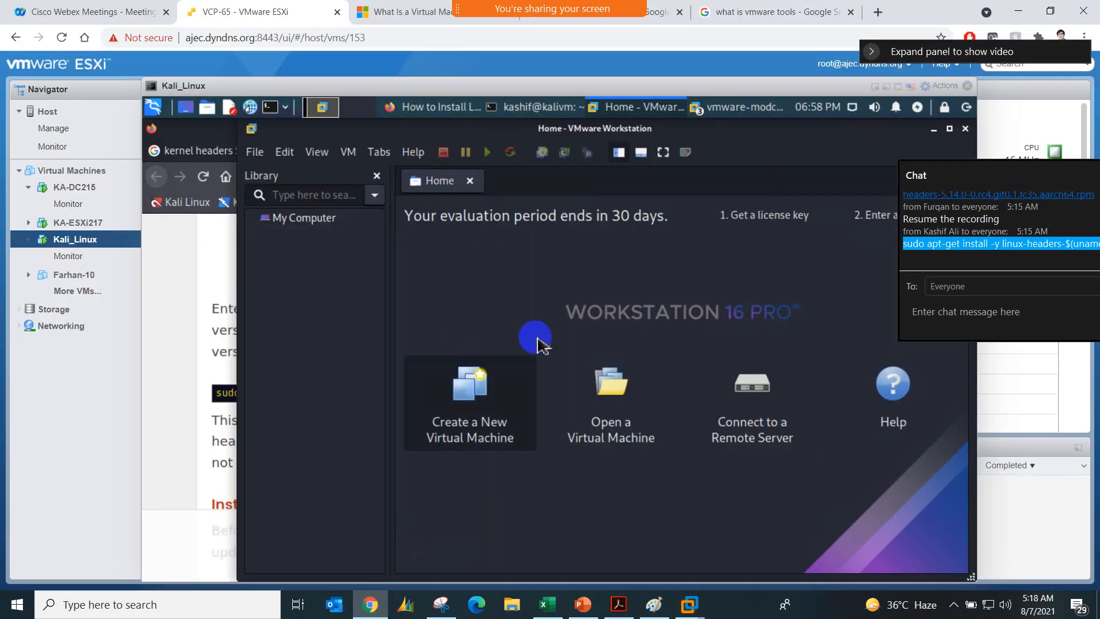
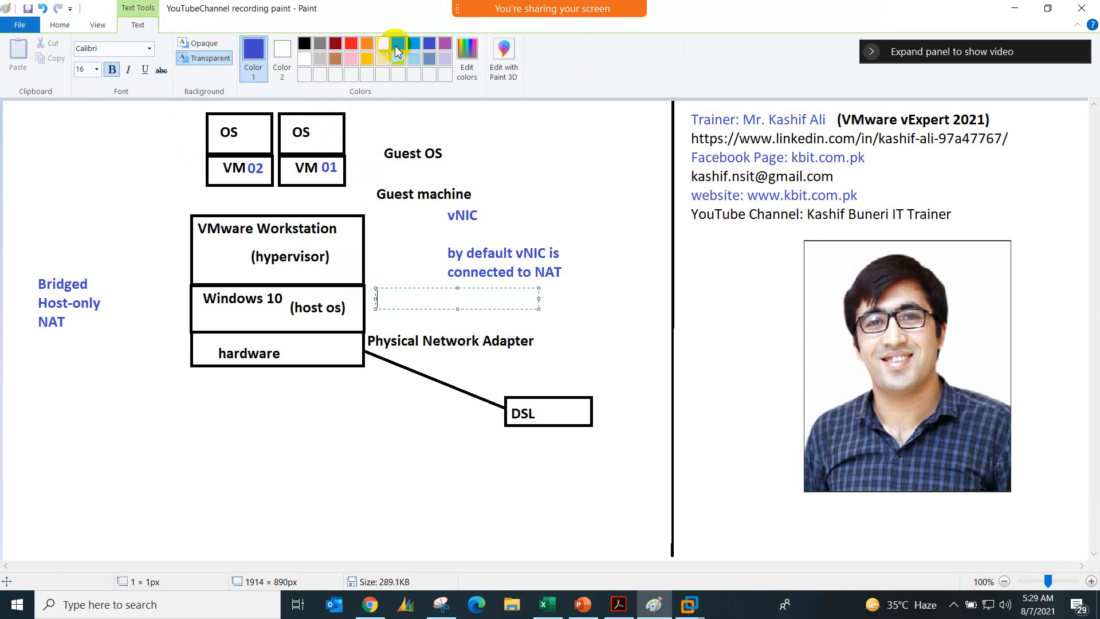
Step: Add the green note lines "vmnet1 (host-only)" and "vmnet8 (NAT)" beside the Windows 10 host OS box
click(398, 46)
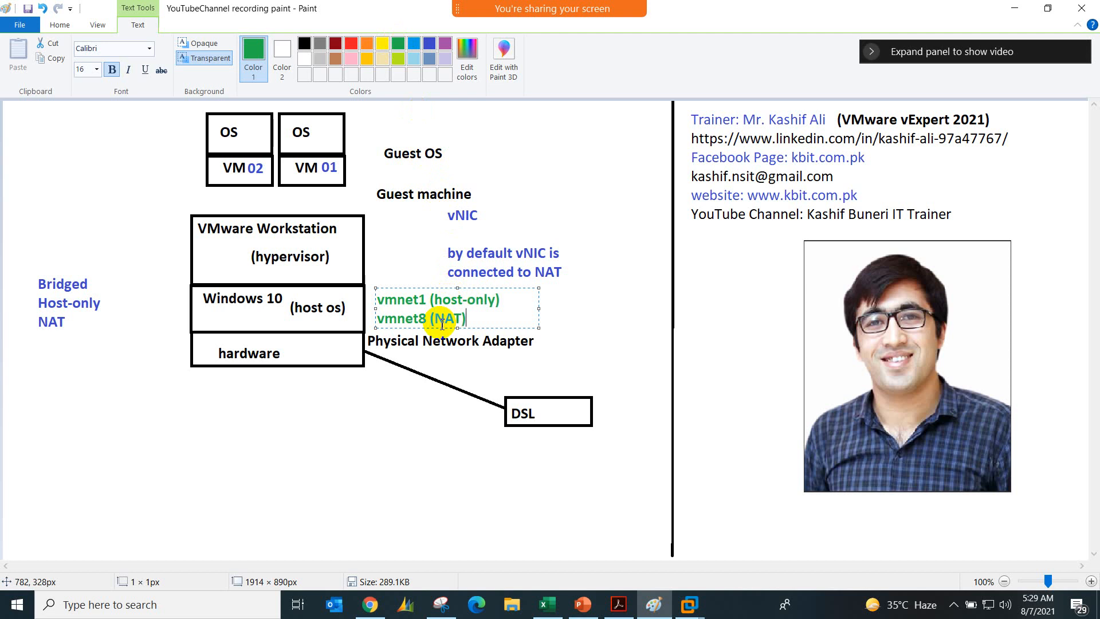
click(438, 370)
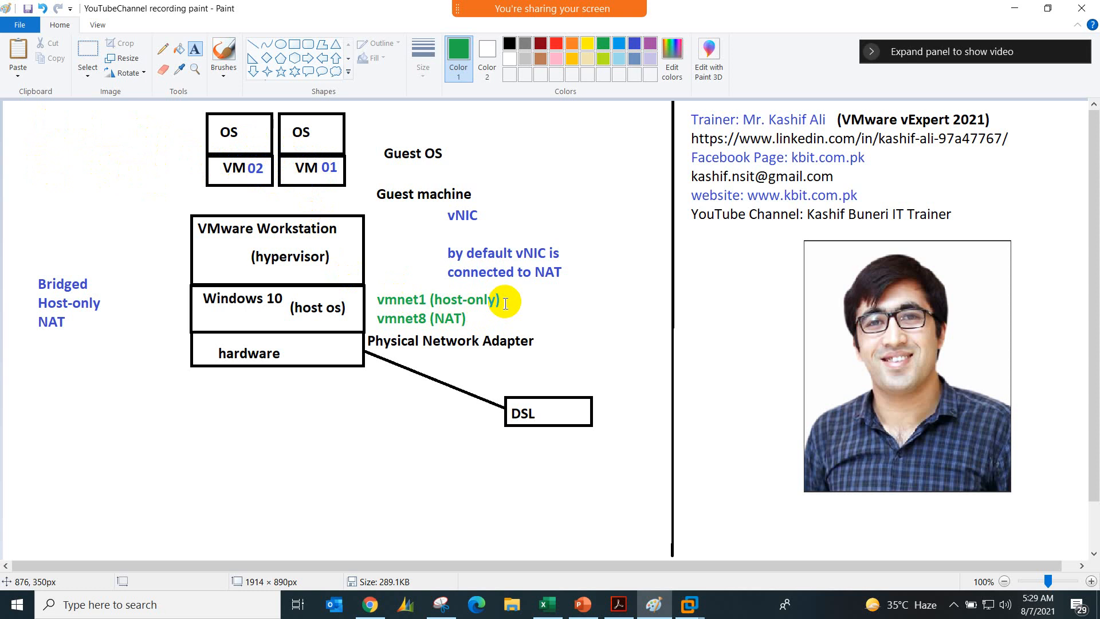
Step: Switch to Chrome, open Remote Desktop Connection, and try to connect to 192.168.20.208
click(370, 604)
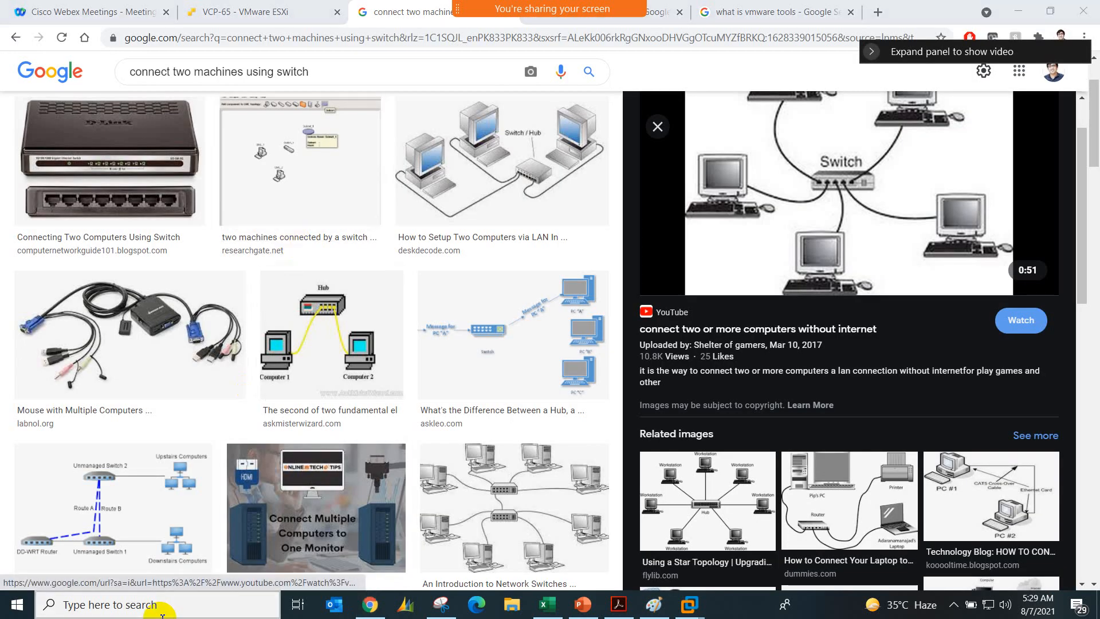
click(14, 605)
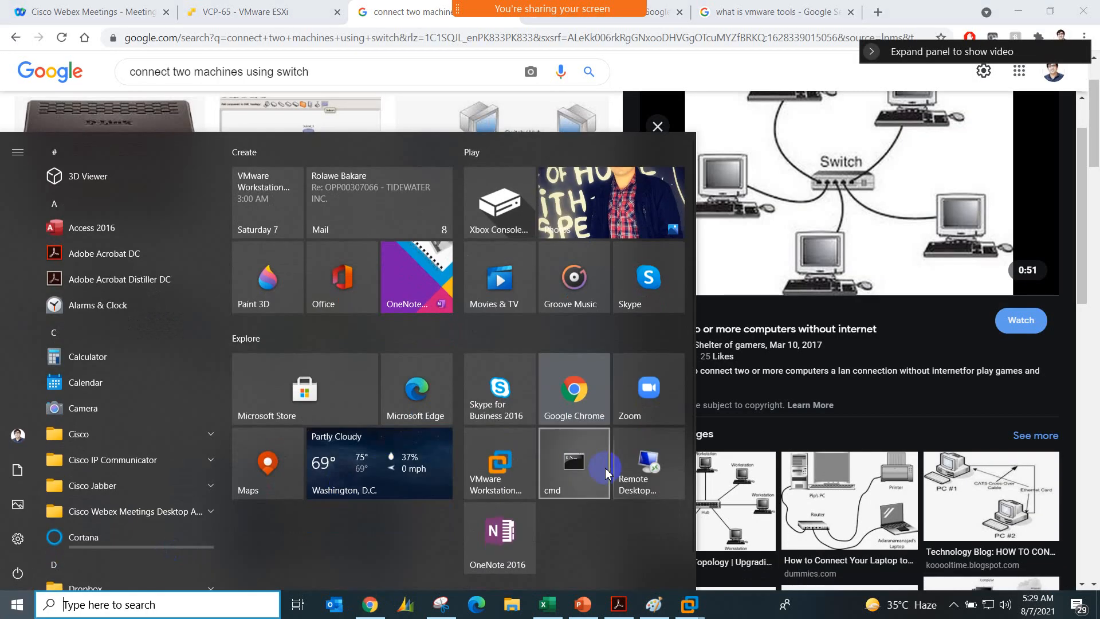
click(632, 467)
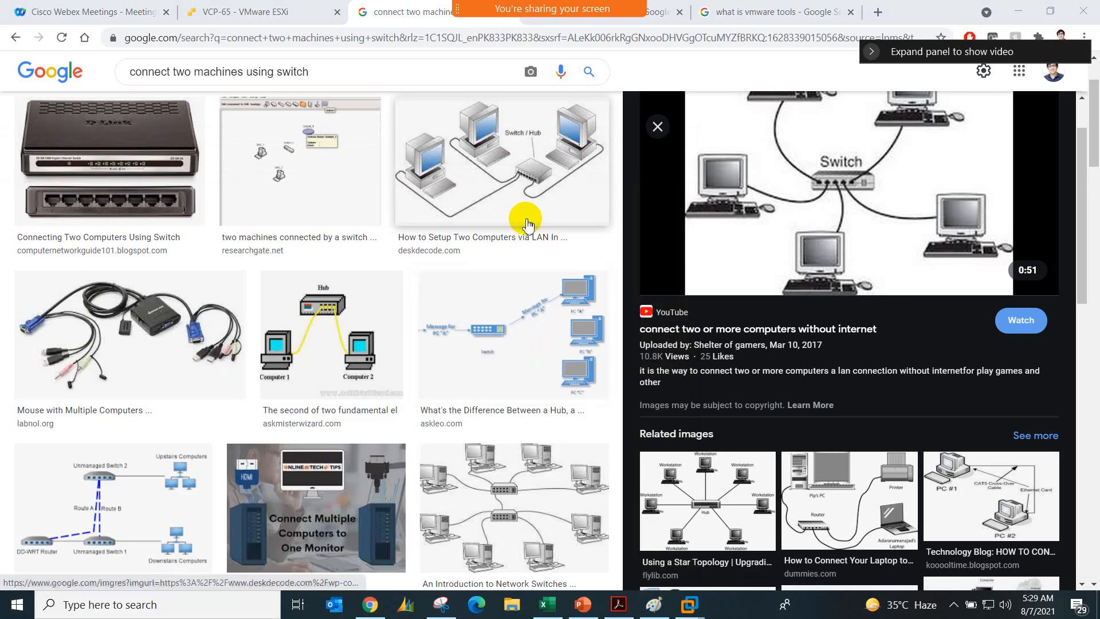
click(600, 266)
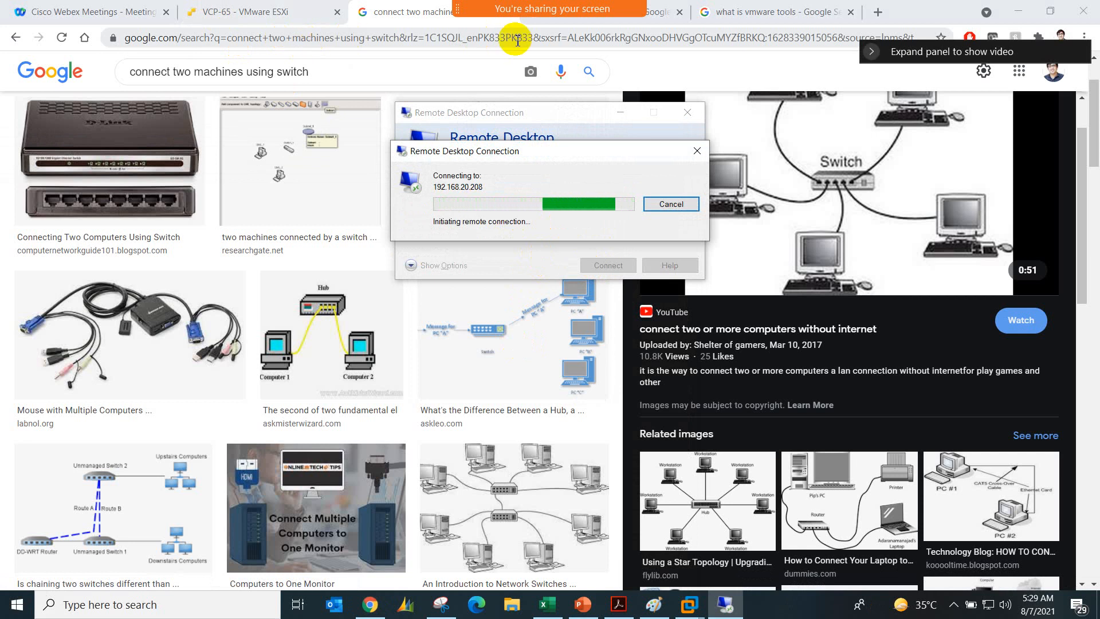
Step: Return to the Kali_Linux console and open Workstation's Virtual Network Editor, authenticating with the super user password
click(320, 12)
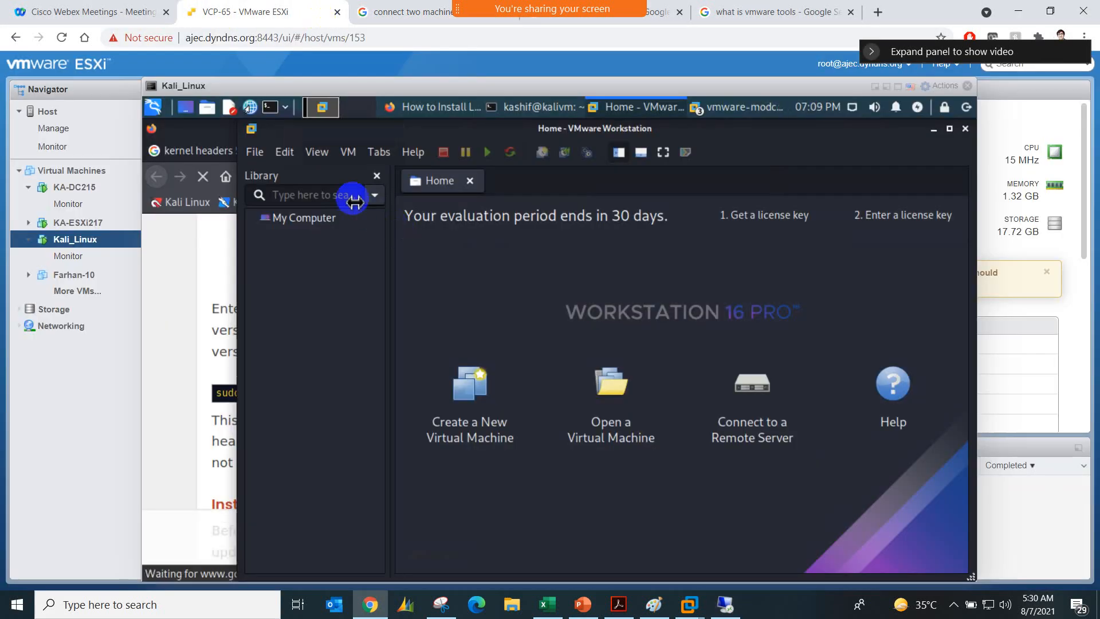
click(295, 161)
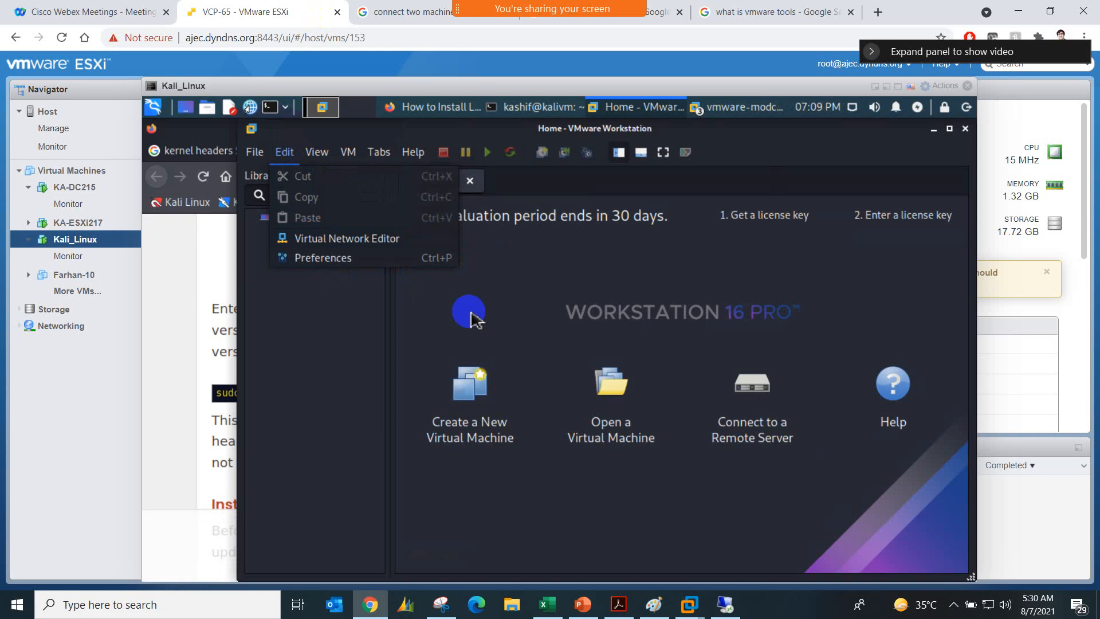
click(381, 239)
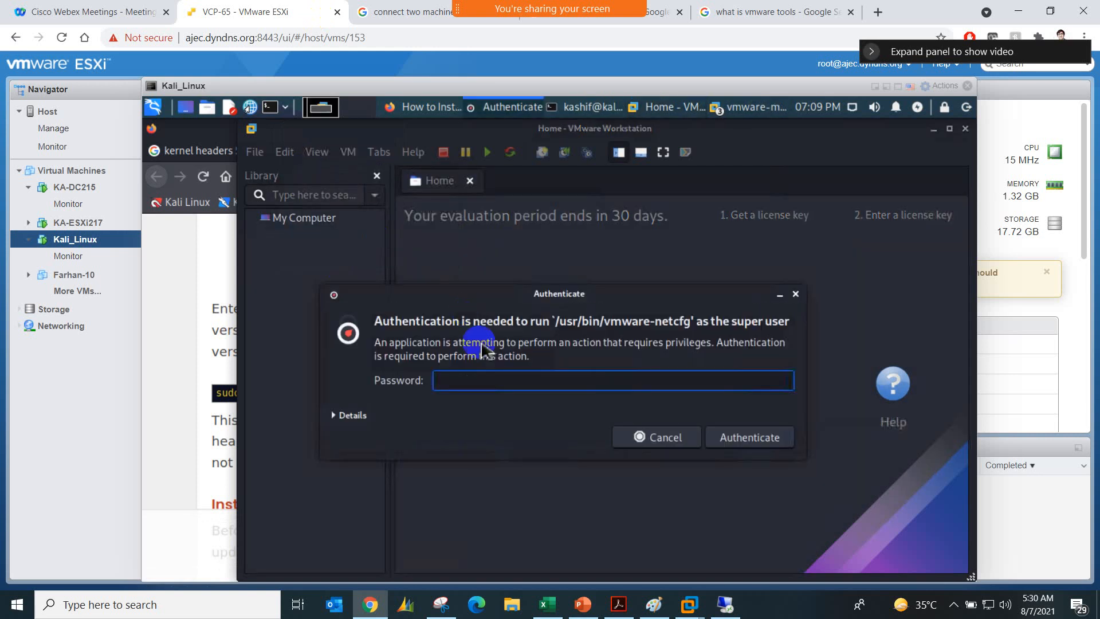
text(**********)
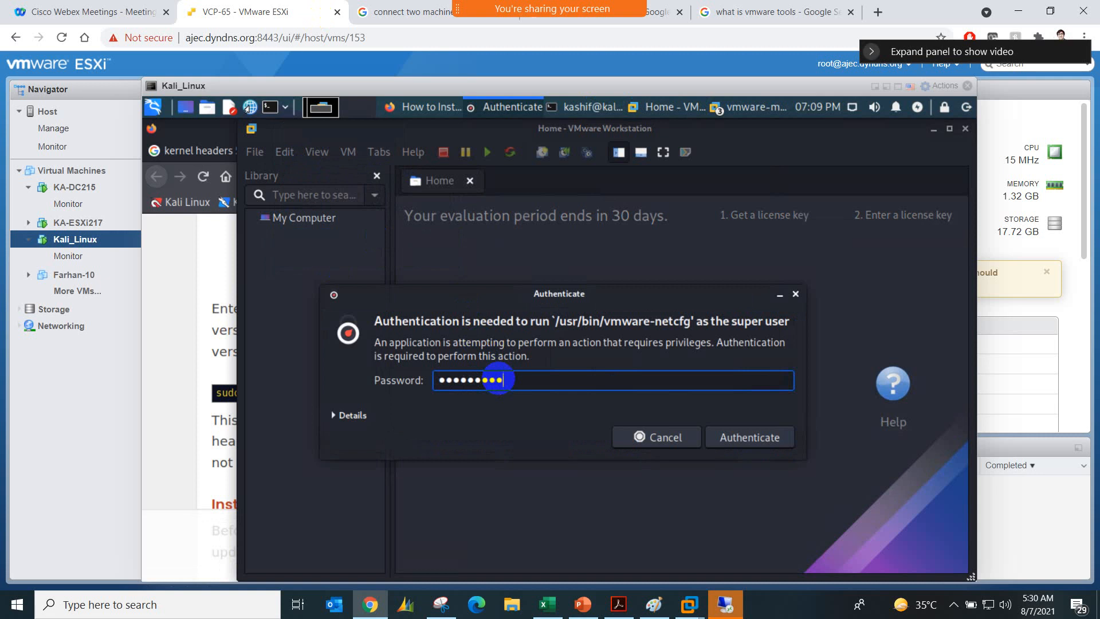
key(Return)
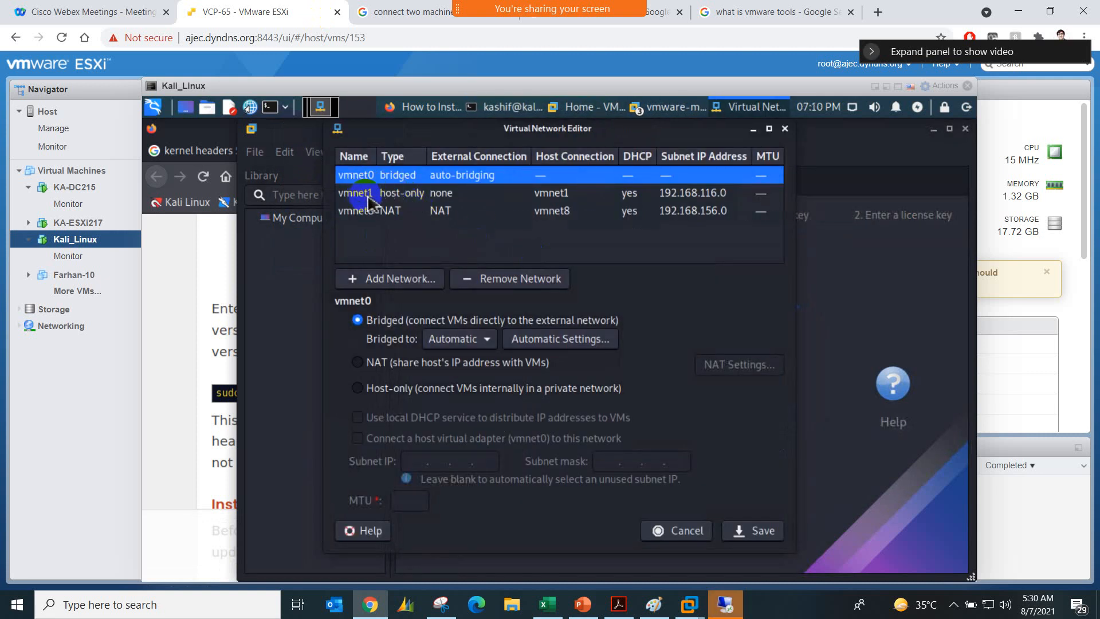
Step: Examine the vmnet1, vmnet8 and vmnet0 settings and the Add Virtual Network options, and cancel adding a network
click(404, 194)
click(401, 211)
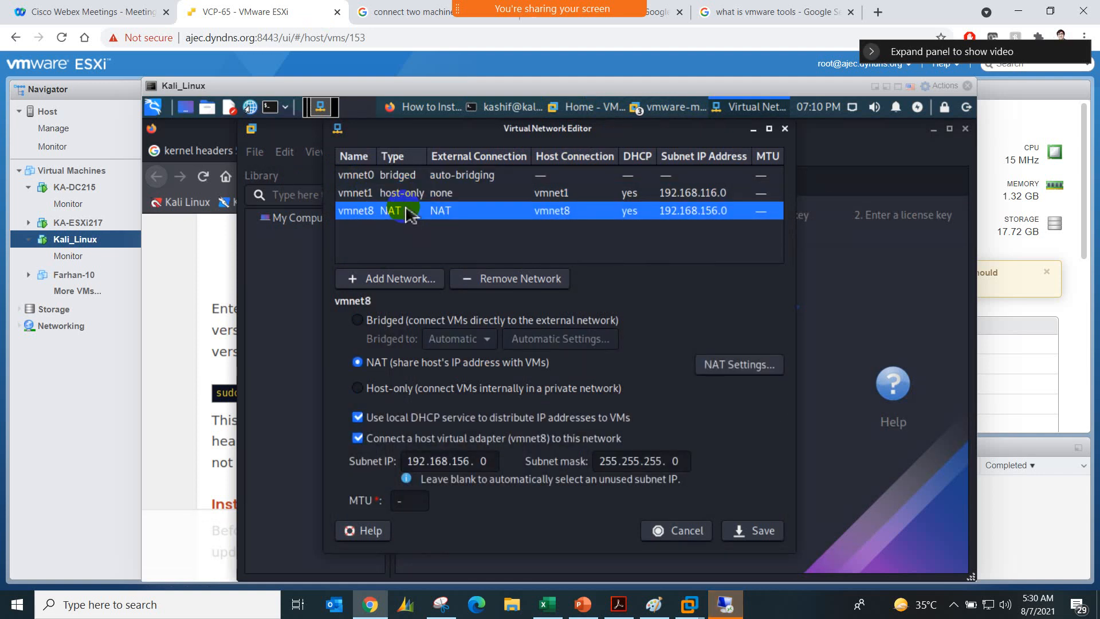
click(412, 177)
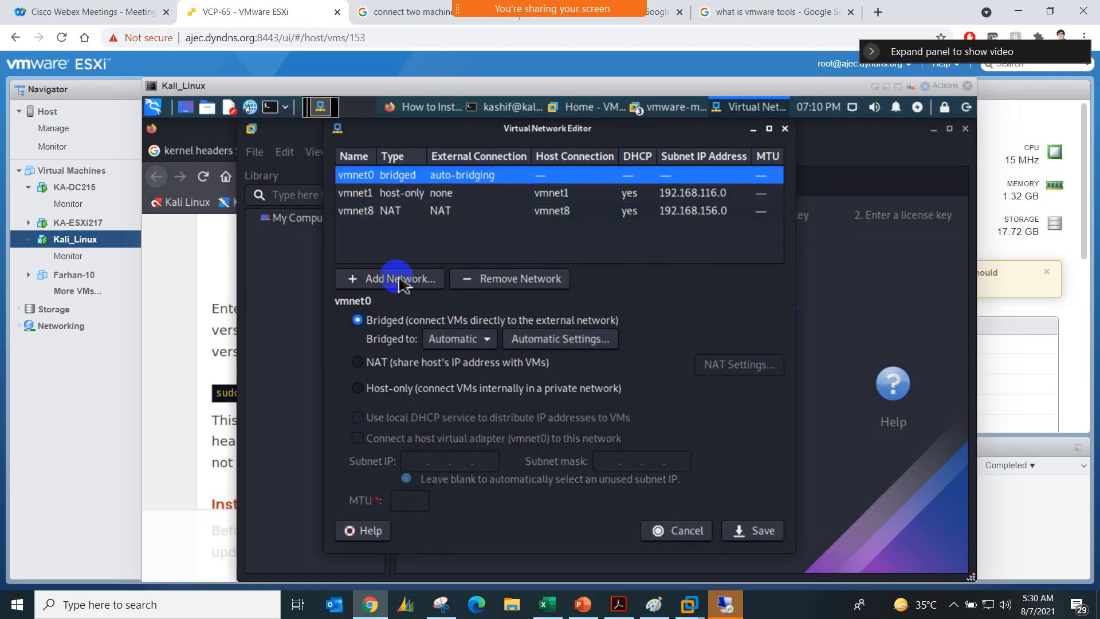
click(431, 280)
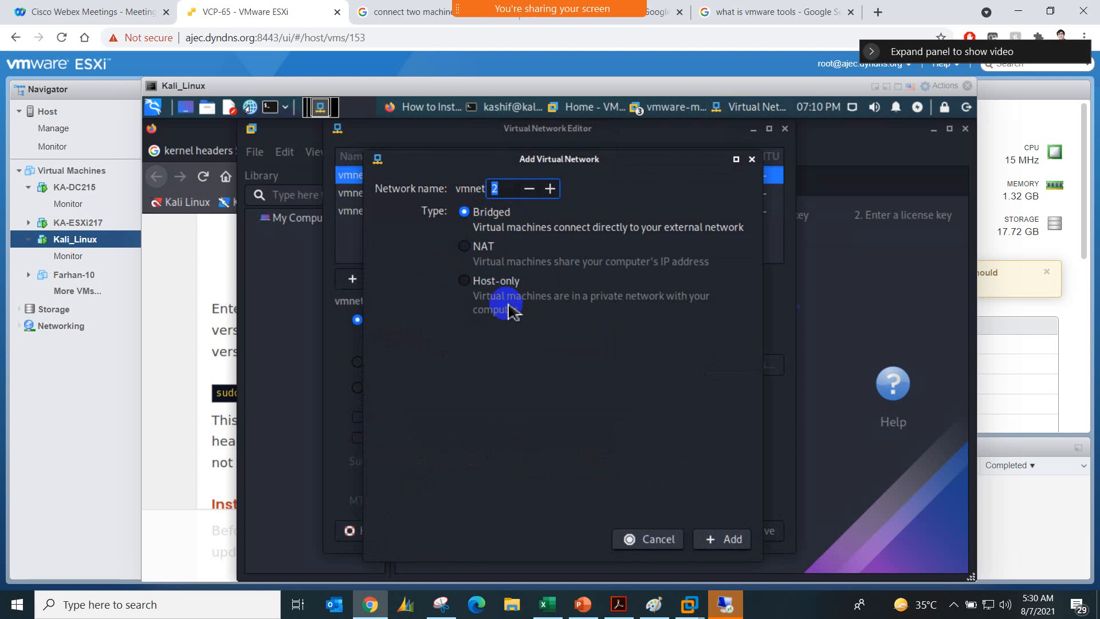
click(646, 539)
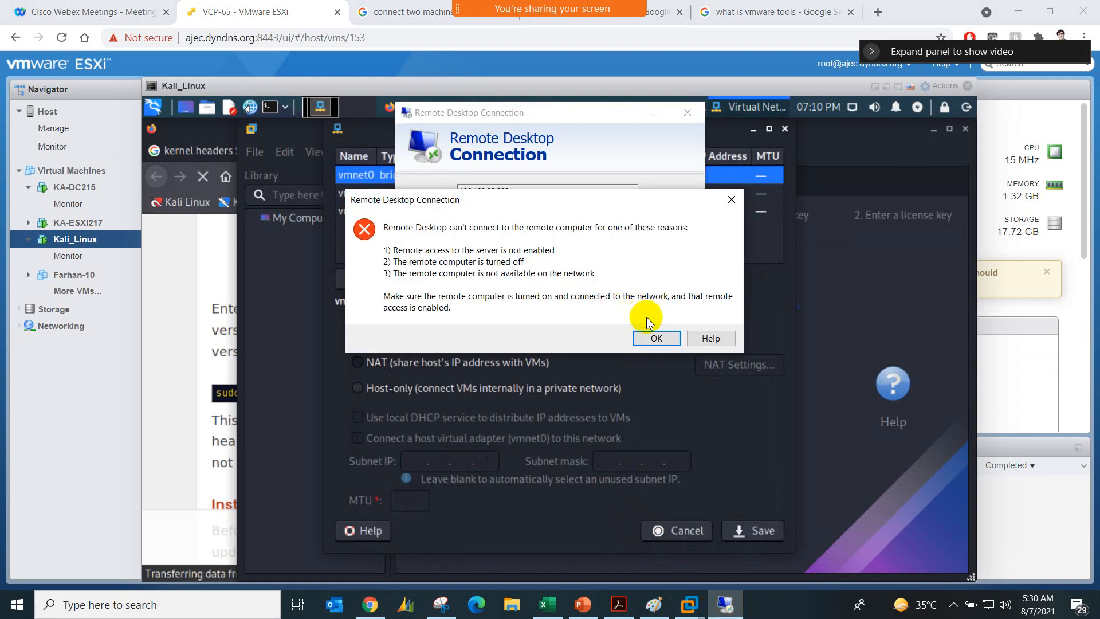
Step: Dismiss the Remote Desktop connection error and close the connection window
click(656, 338)
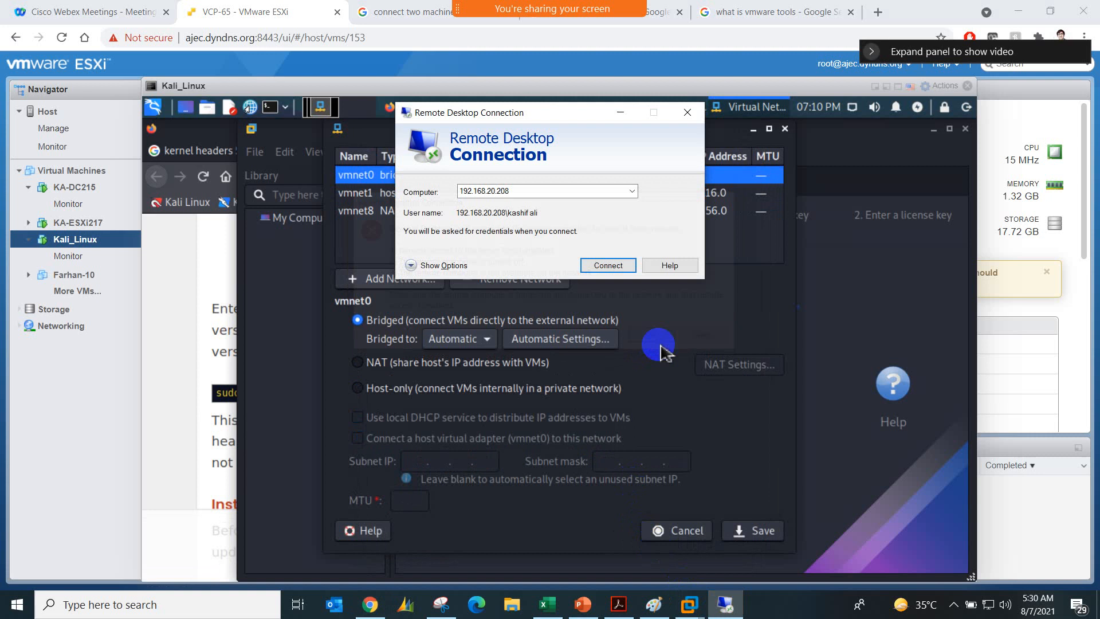
click(686, 112)
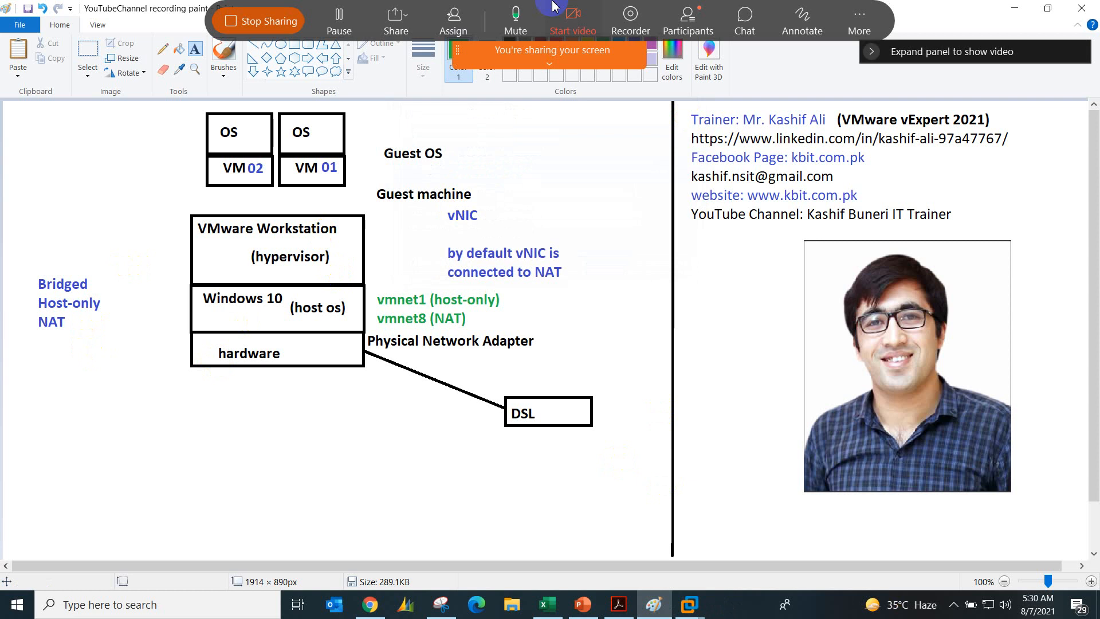
Step: Open the meeting's participants list, enlarge it to review the panelists, and close it
click(687, 20)
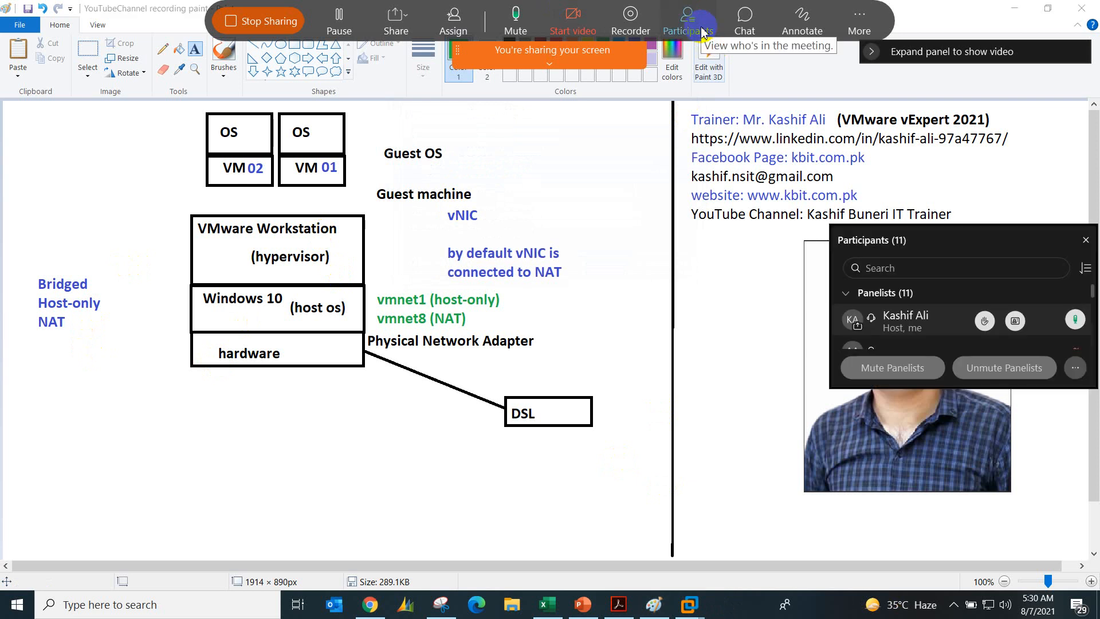
scroll(930, 314, down, 5)
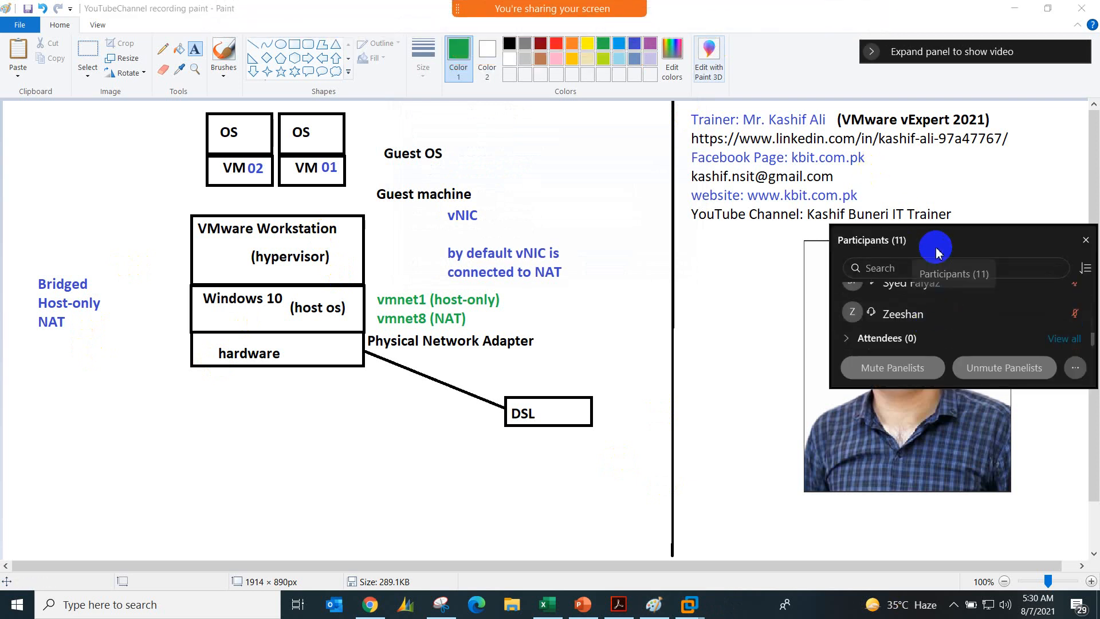
drag(828, 227, 671, 90)
scroll(808, 286, up, 5)
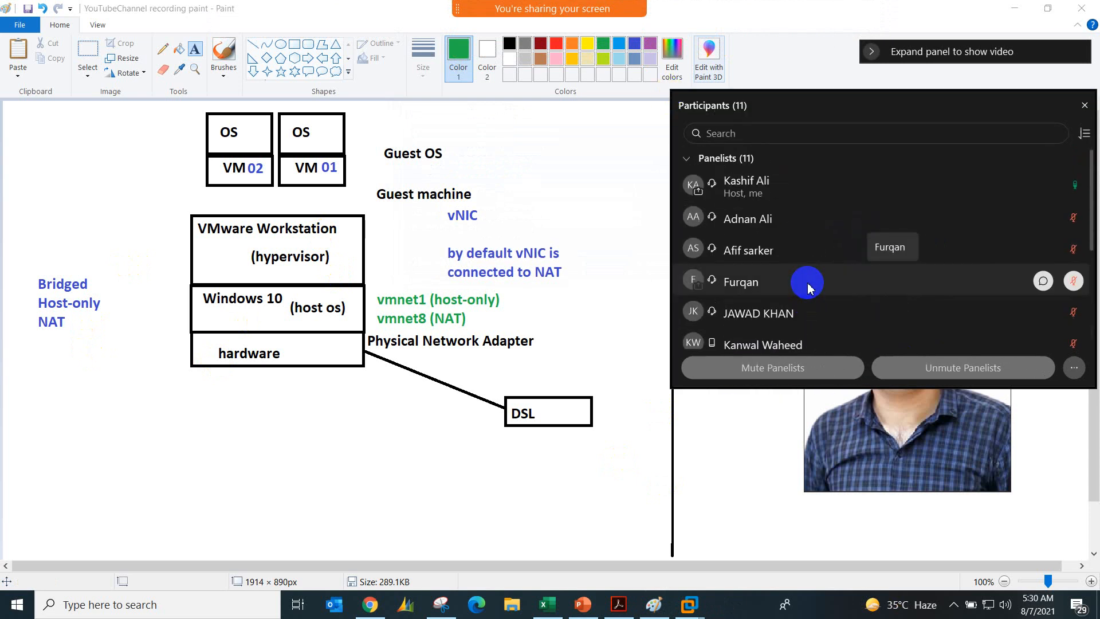
click(1083, 106)
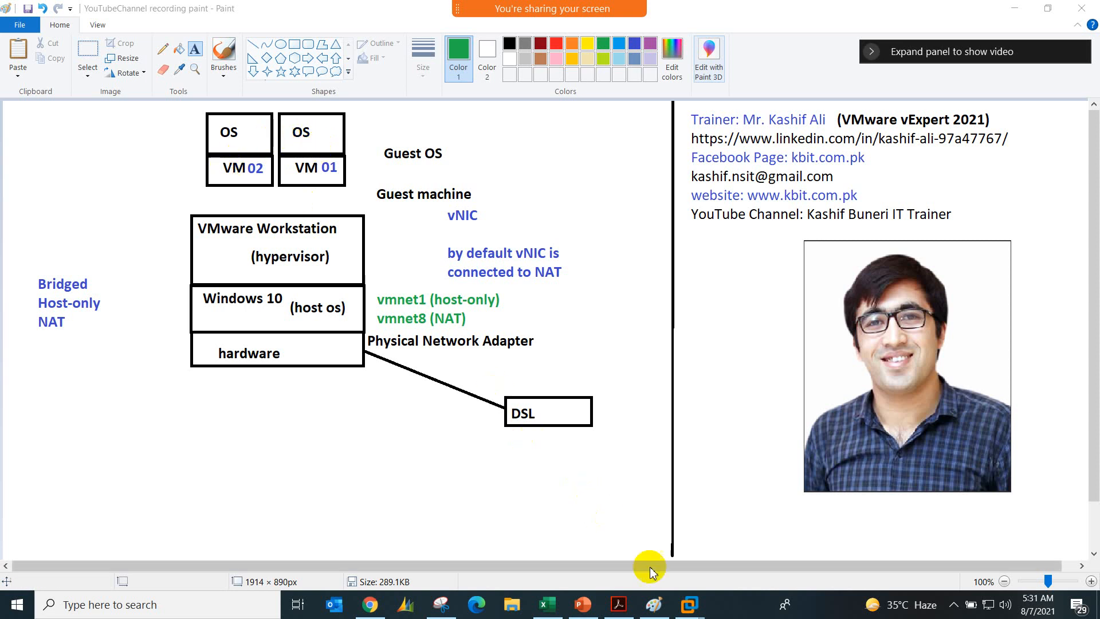
Step: Switch to VMware Workstation and set vm01-win7's network adapter to the custom virtual network VMnet1 (Host-only)
mouse_move(687, 612)
click(709, 528)
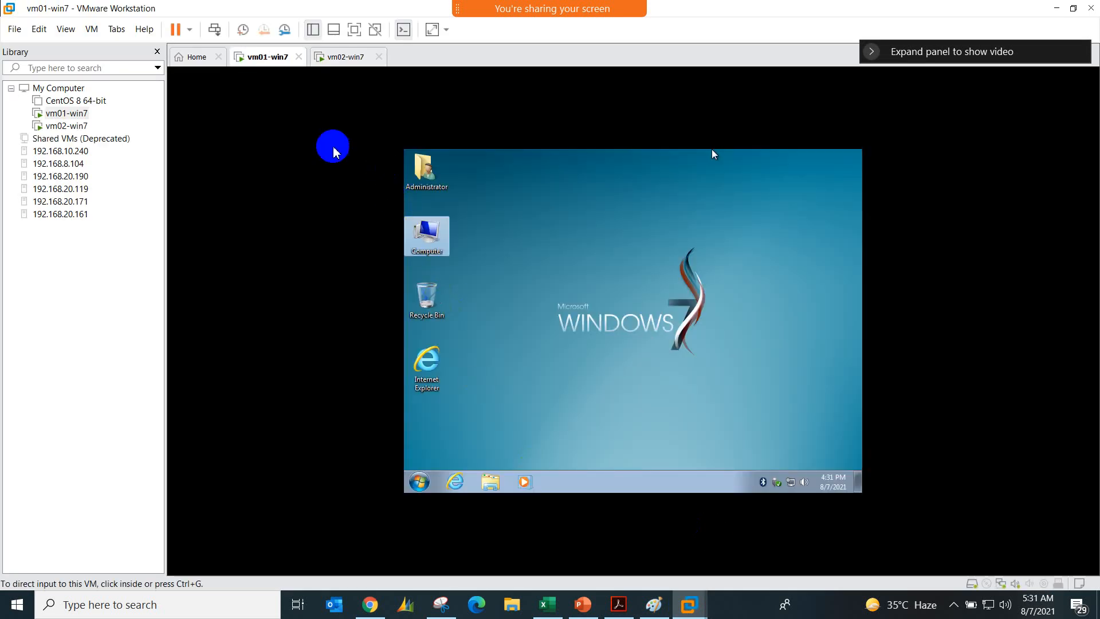
right_click(273, 66)
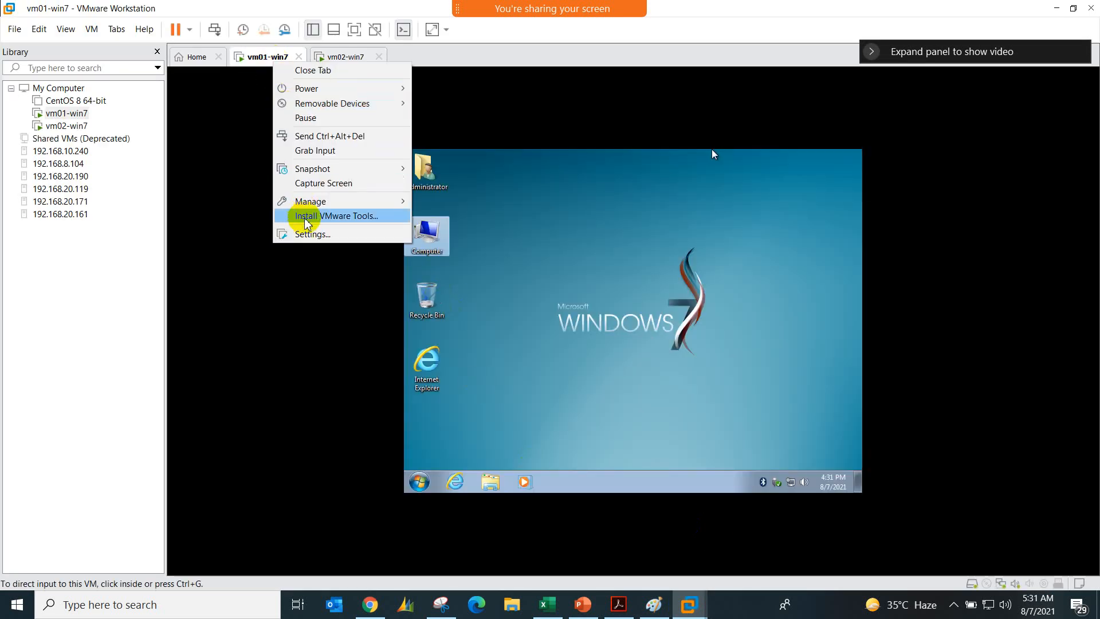
click(312, 234)
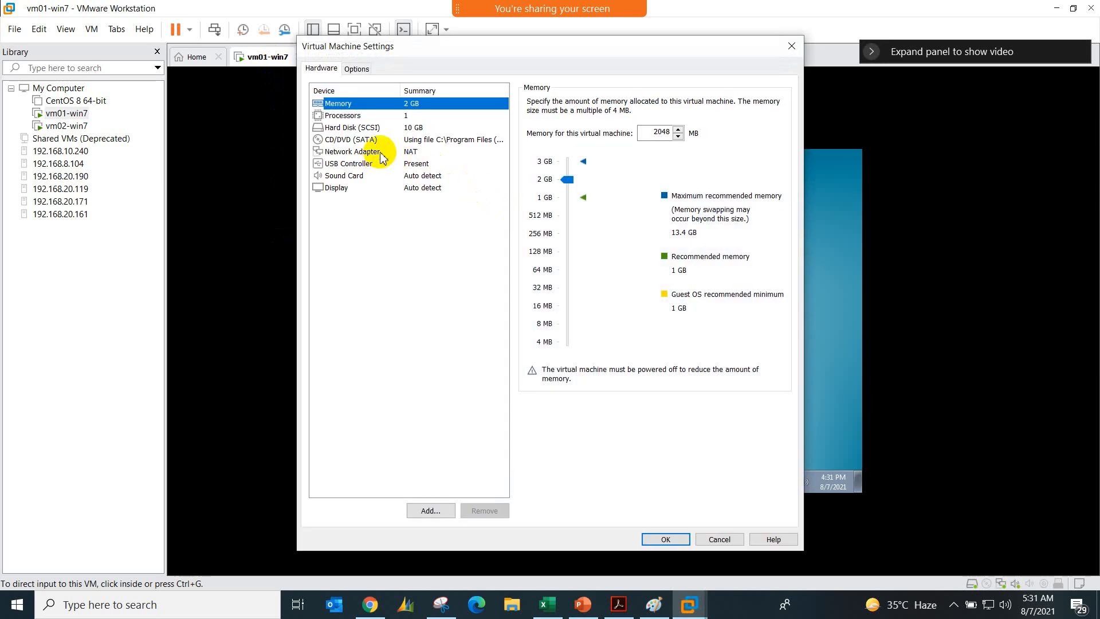
click(422, 152)
click(531, 197)
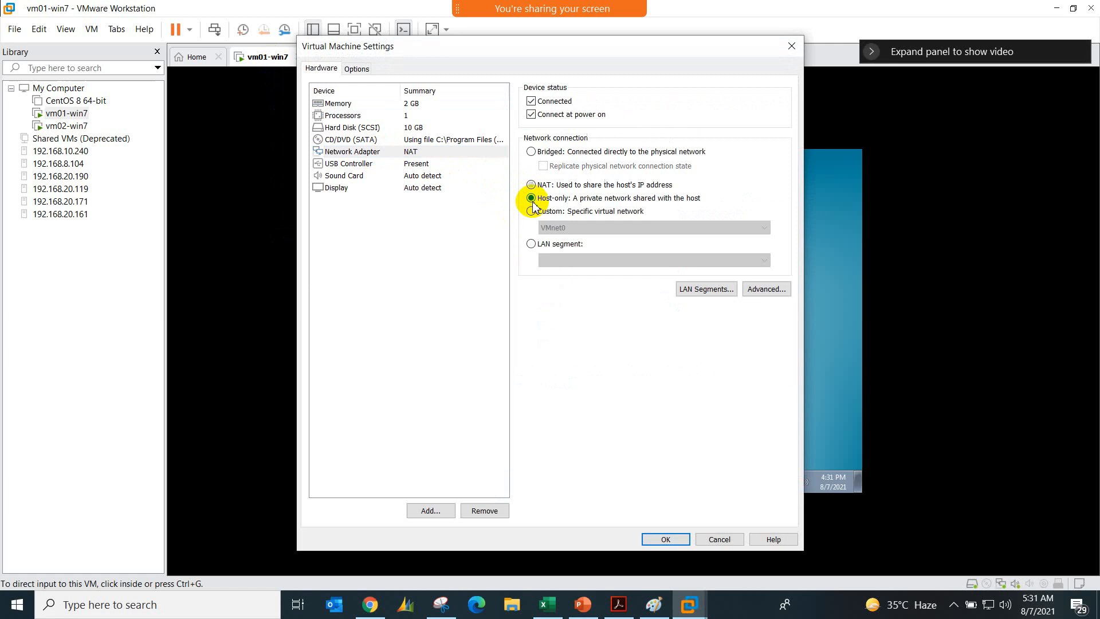
click(592, 213)
click(724, 228)
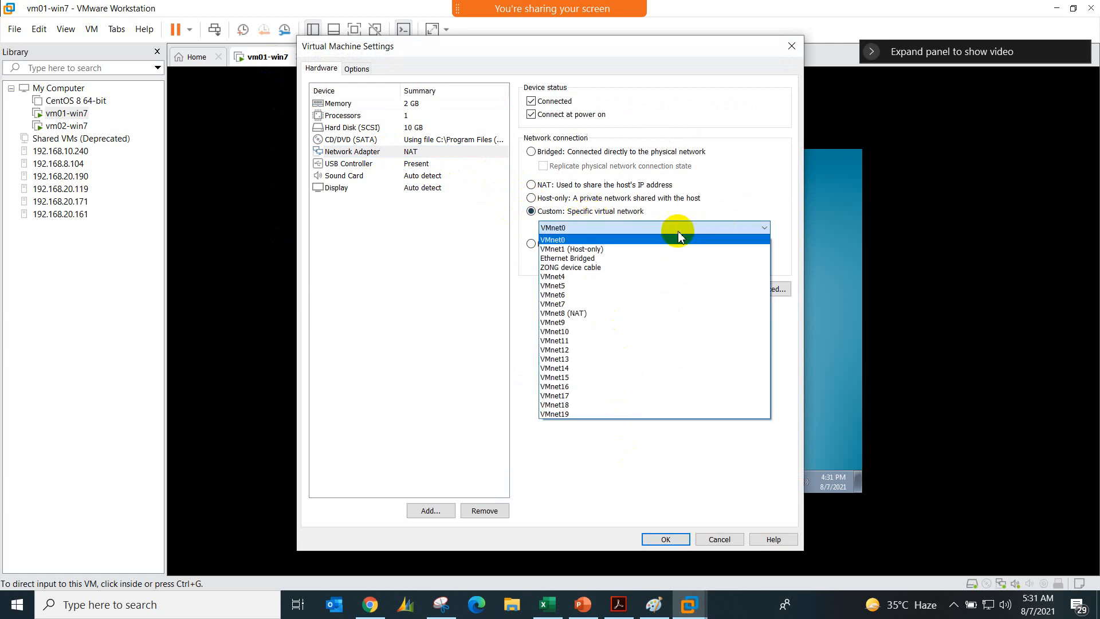
click(598, 249)
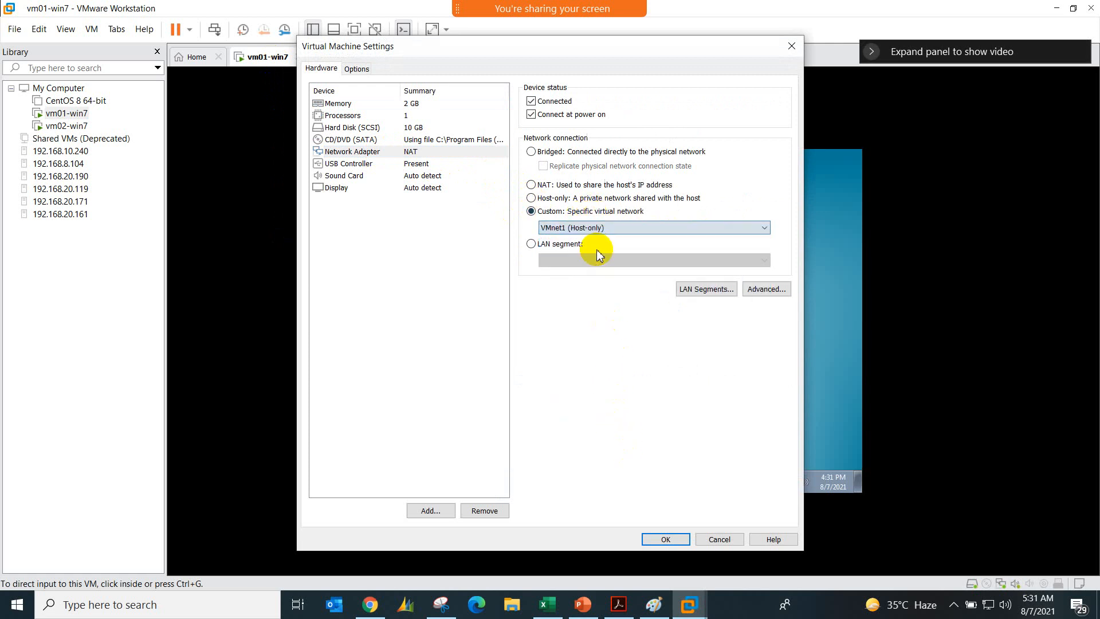
click(658, 539)
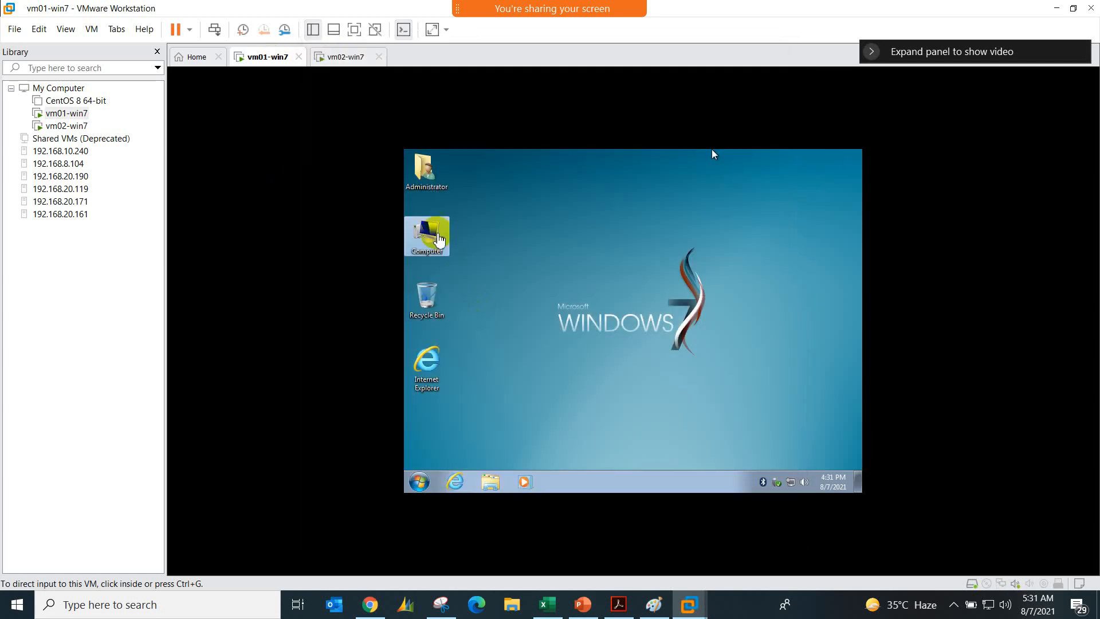
Step: Set vm02-win7's network adapter to the custom virtual network VMnet1 (Host-only)
right_click(316, 56)
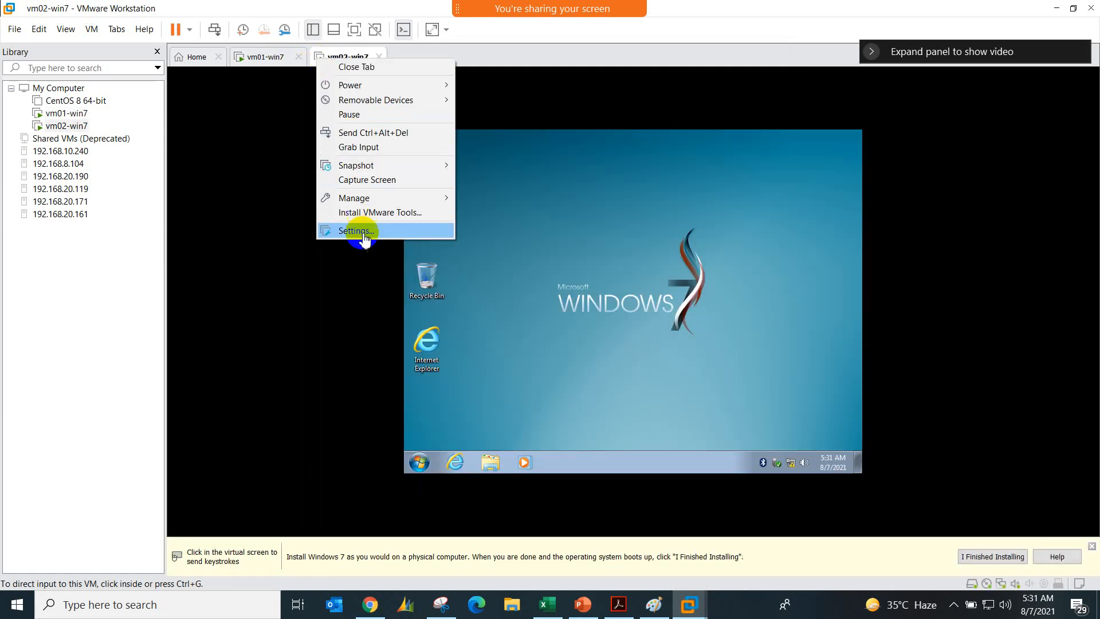
click(358, 230)
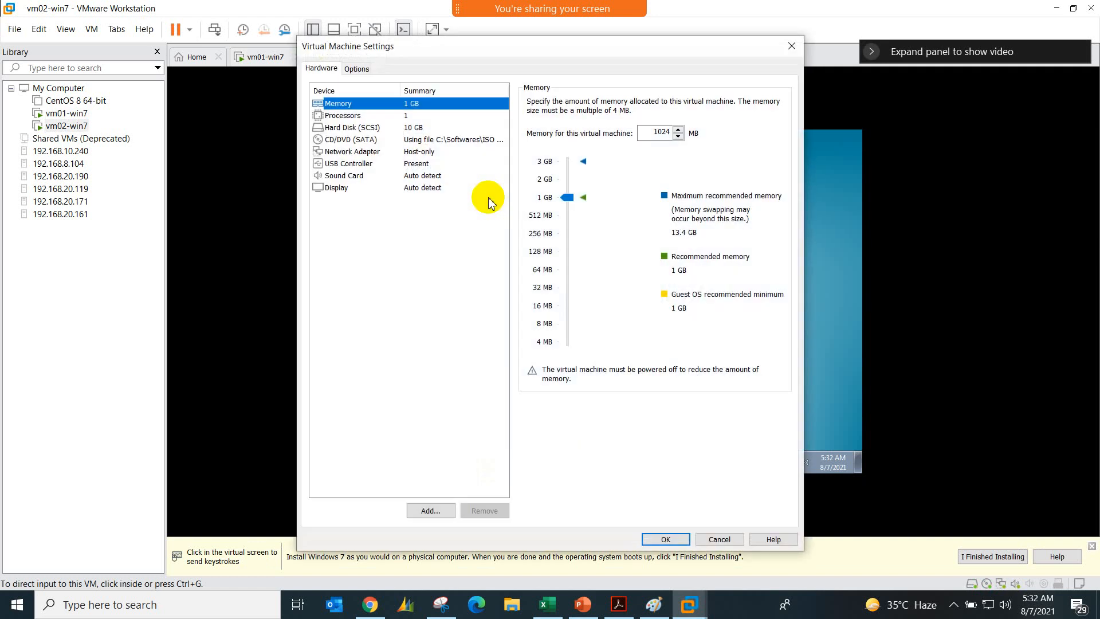
click(490, 152)
click(564, 215)
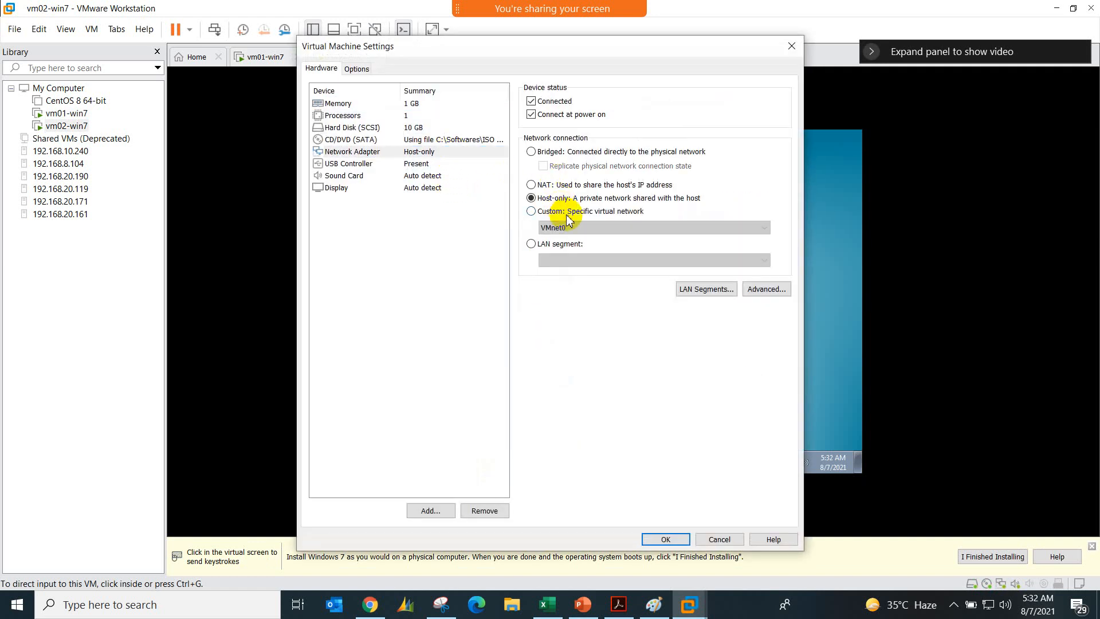
click(571, 228)
click(576, 255)
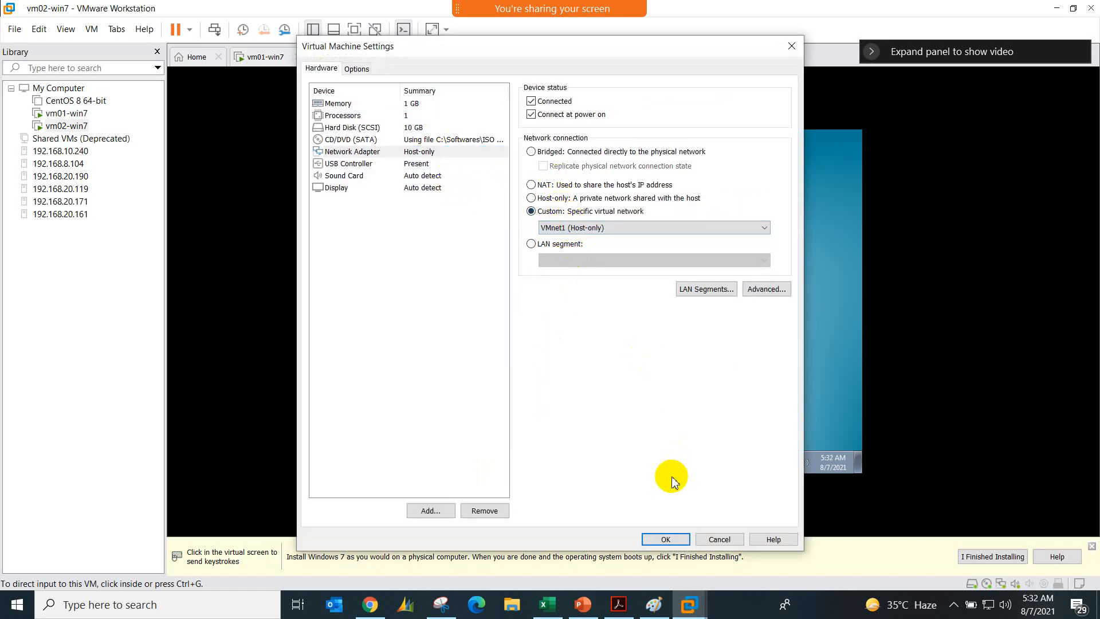
click(662, 538)
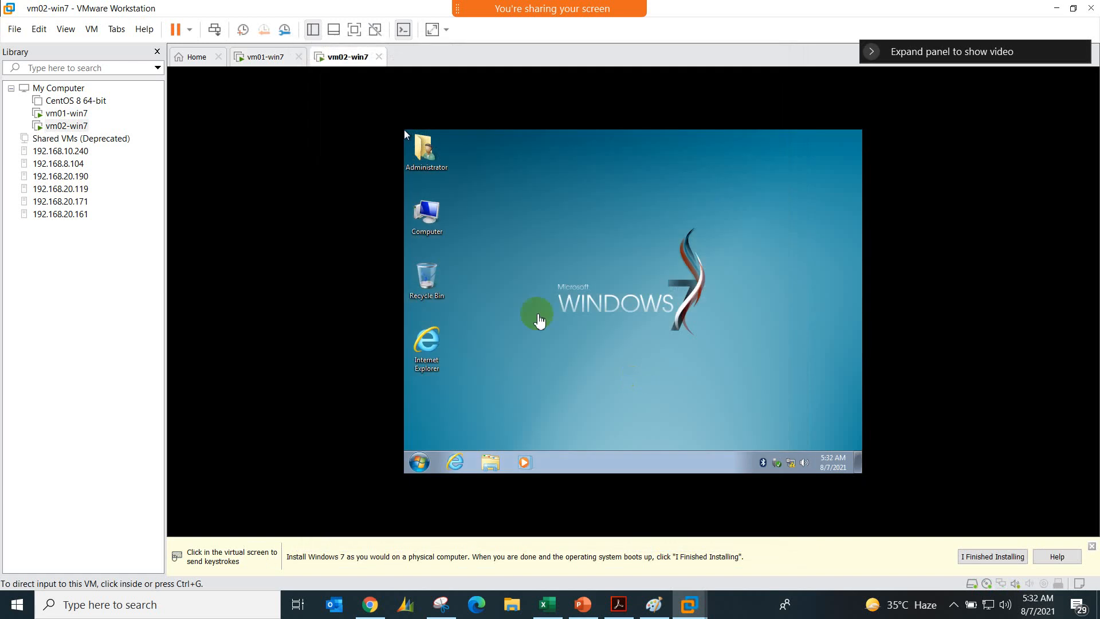
Step: Check the vm02-win7 guest desktop and switch to the vm01-win7 console
click(555, 310)
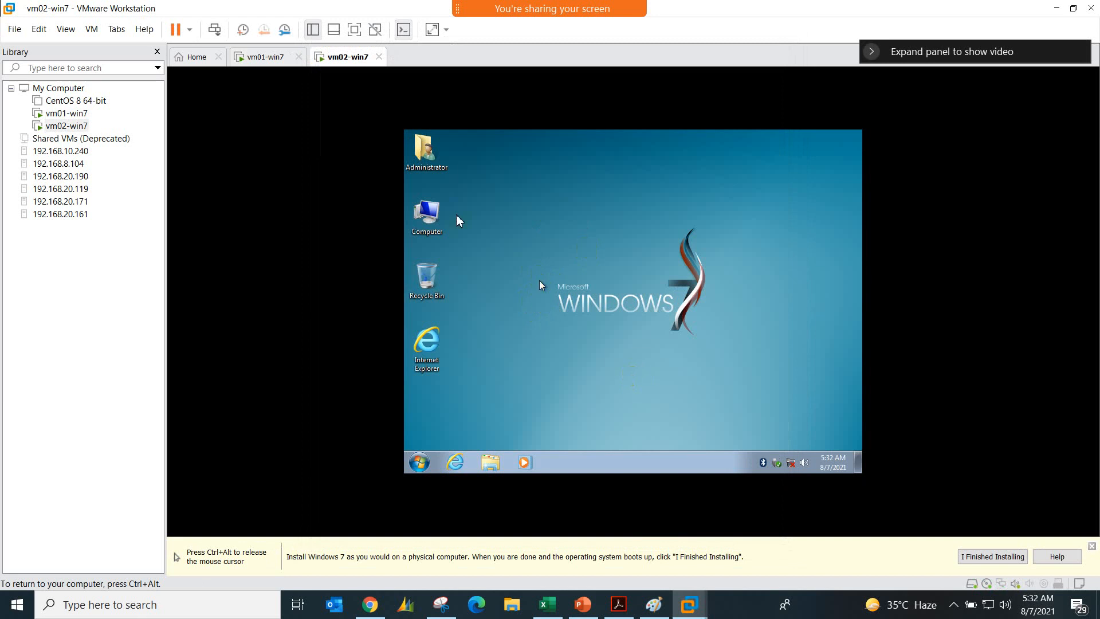
key(ctrl+alt)
click(284, 63)
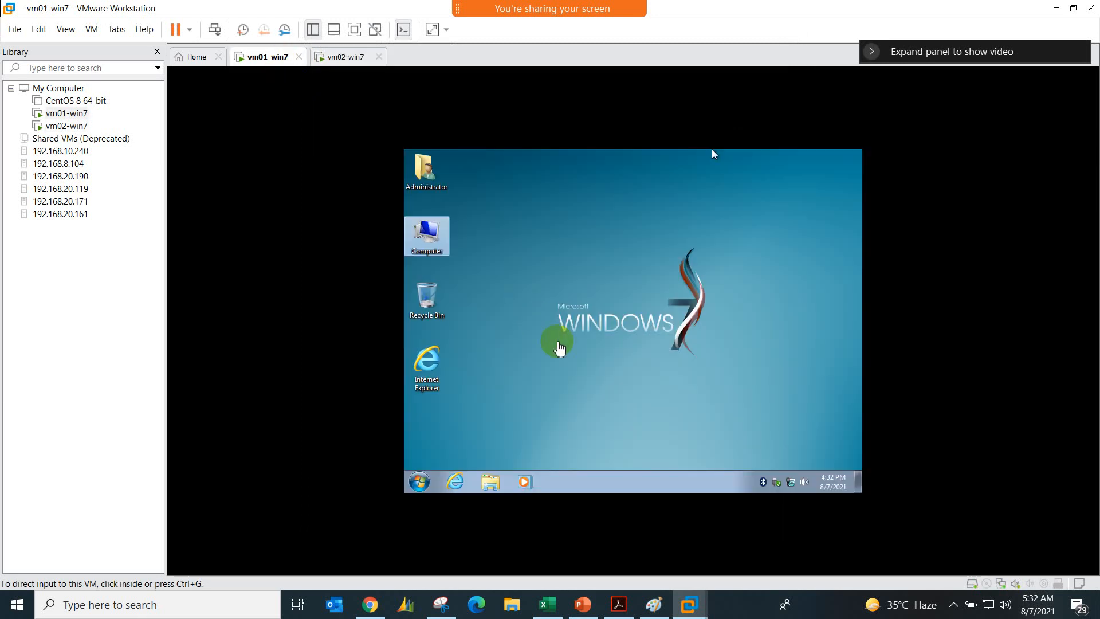
Step: Switch to Chrome's Kali_Linux console, check the vmnet1 host-only settings in the Virtual Network Editor, and cancel the editor
click(550, 268)
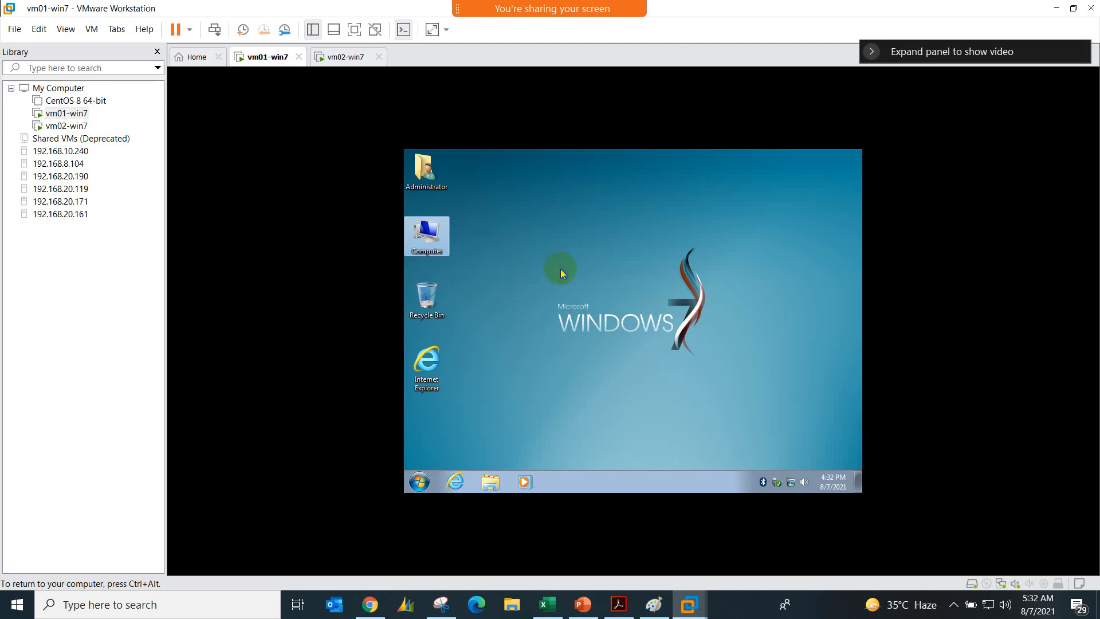
click(370, 603)
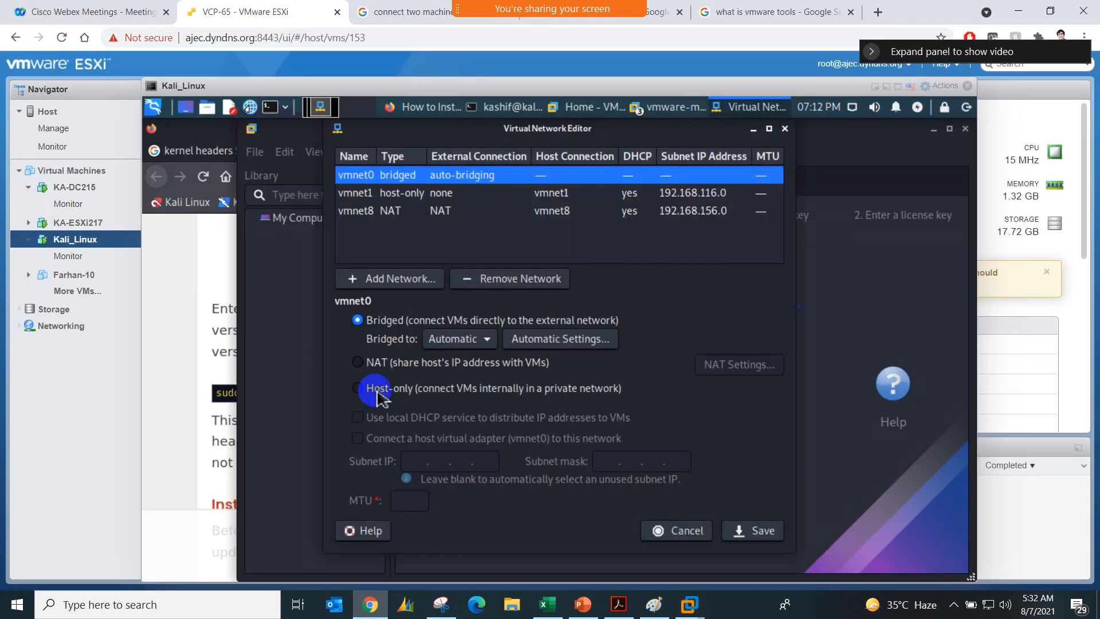
click(389, 197)
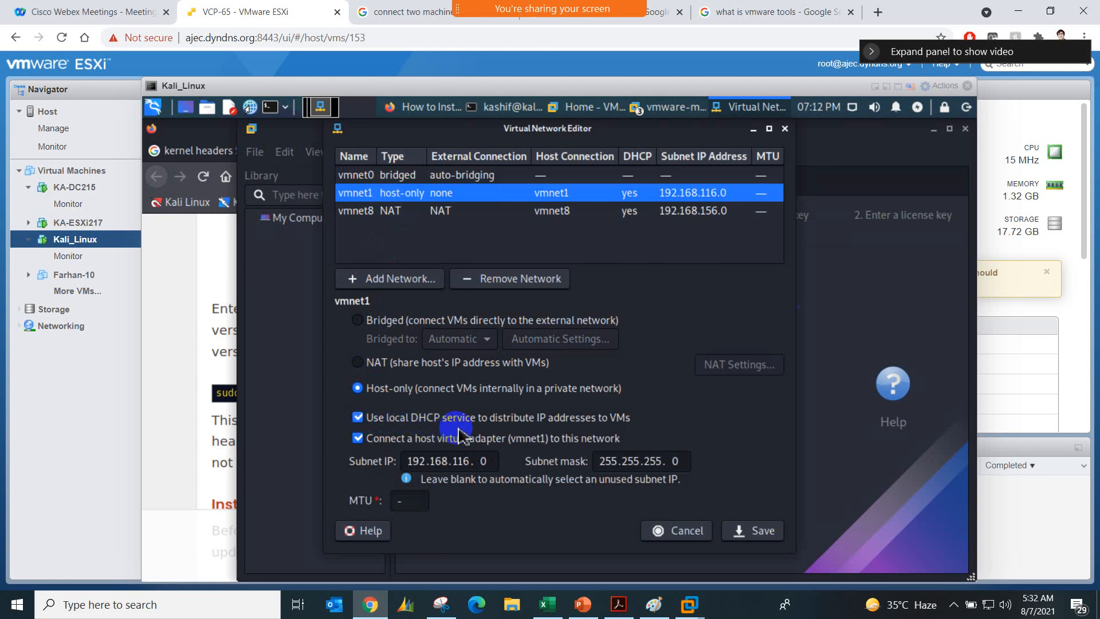
click(685, 533)
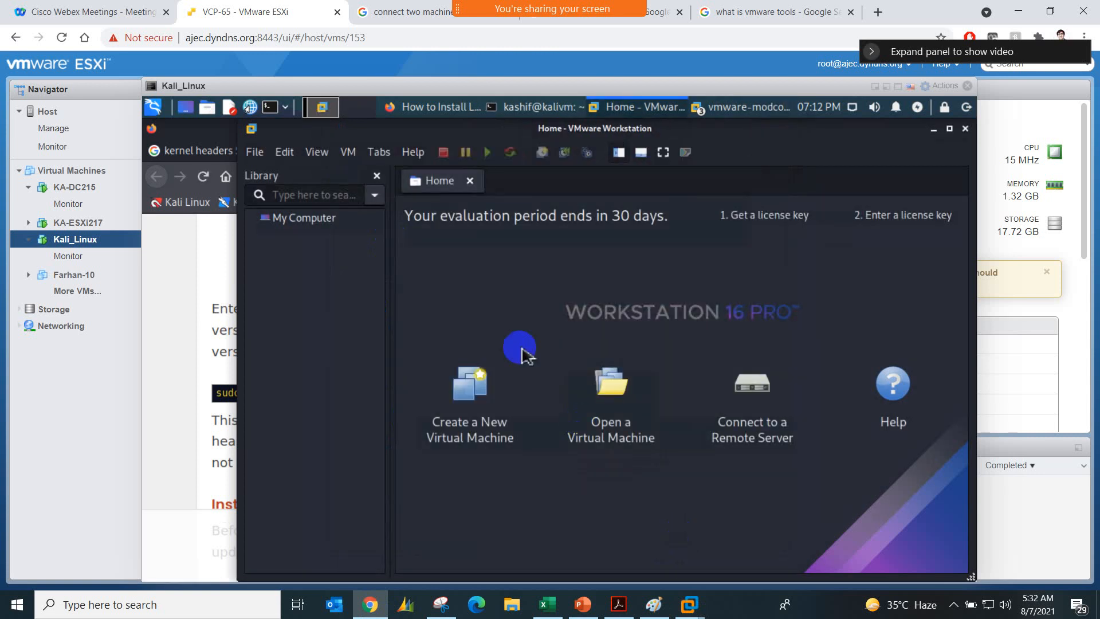
Step: Reopen Kali's Virtual Network Editor, authenticating with the account password, disable the local DHCP service for vmnet1, and save
click(284, 152)
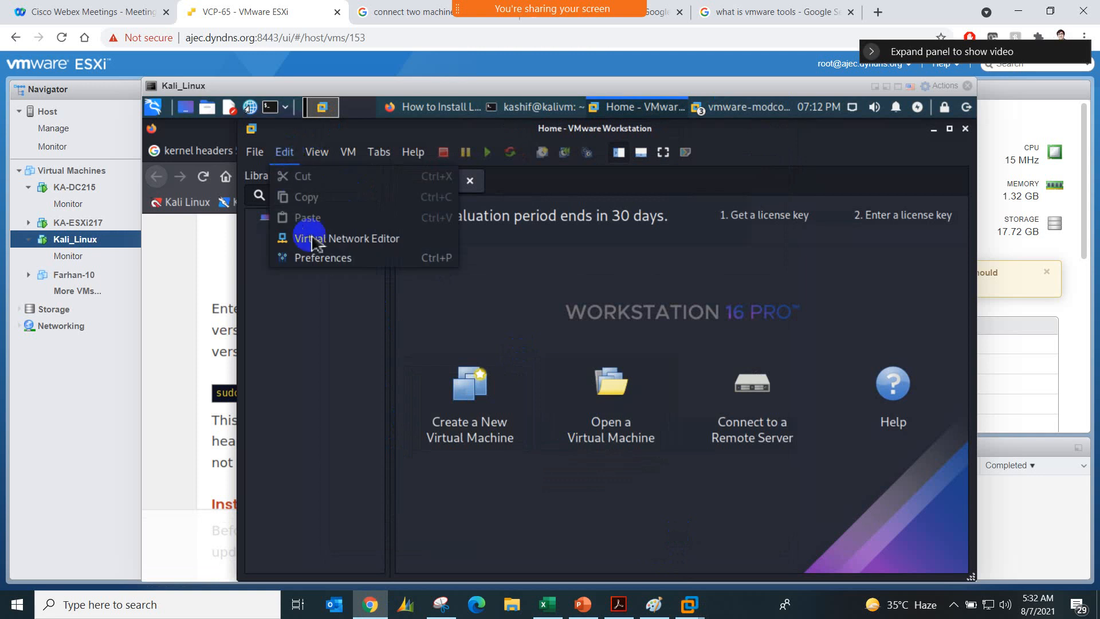
click(437, 239)
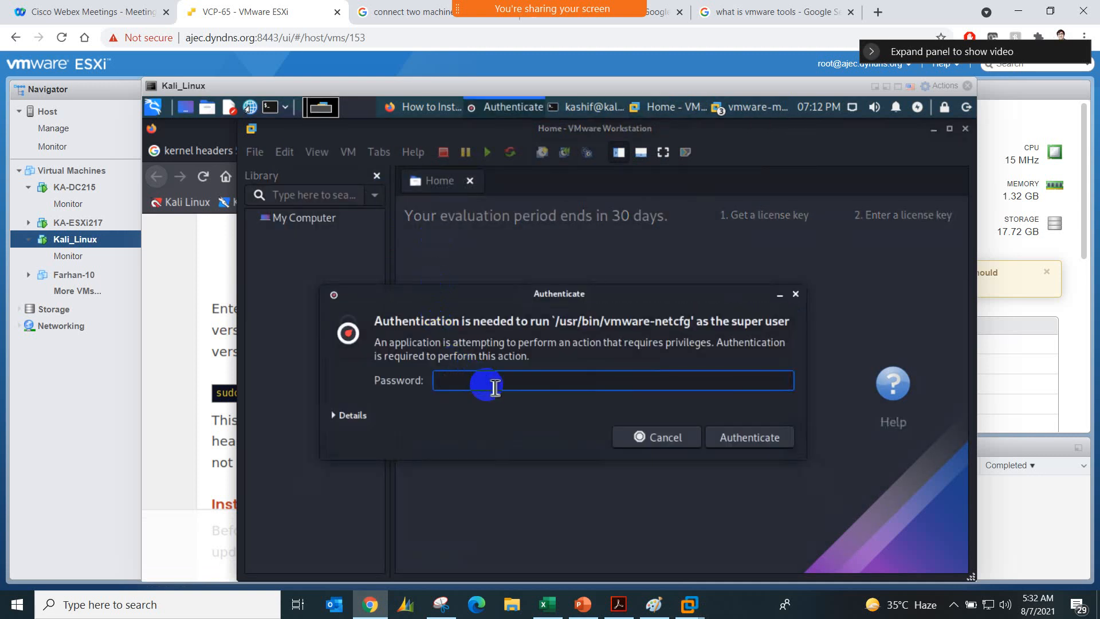
key(Return)
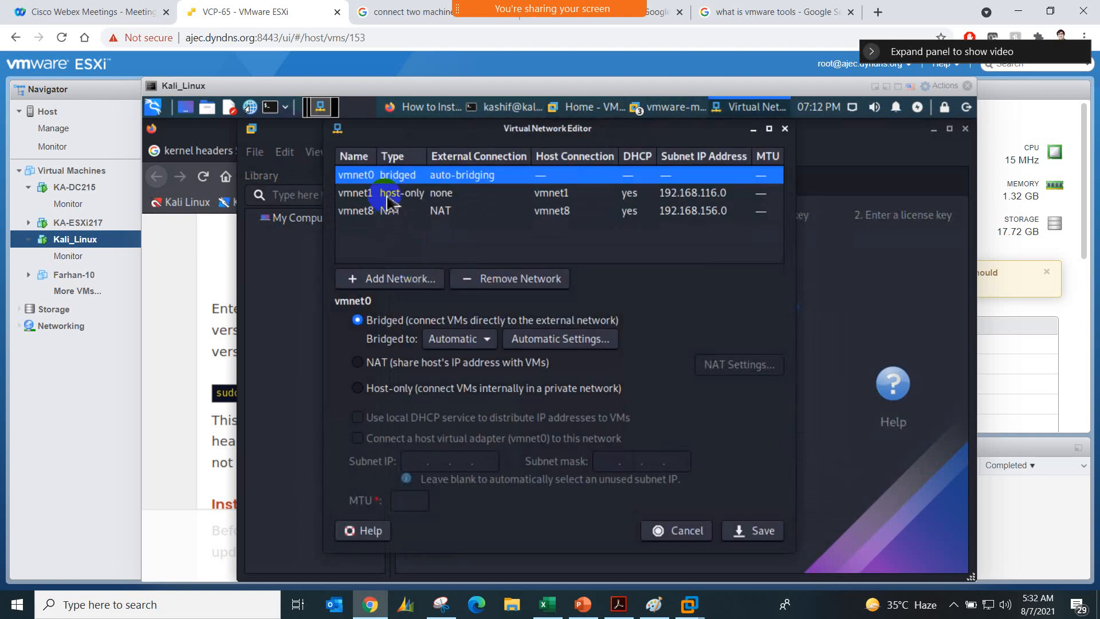
click(387, 196)
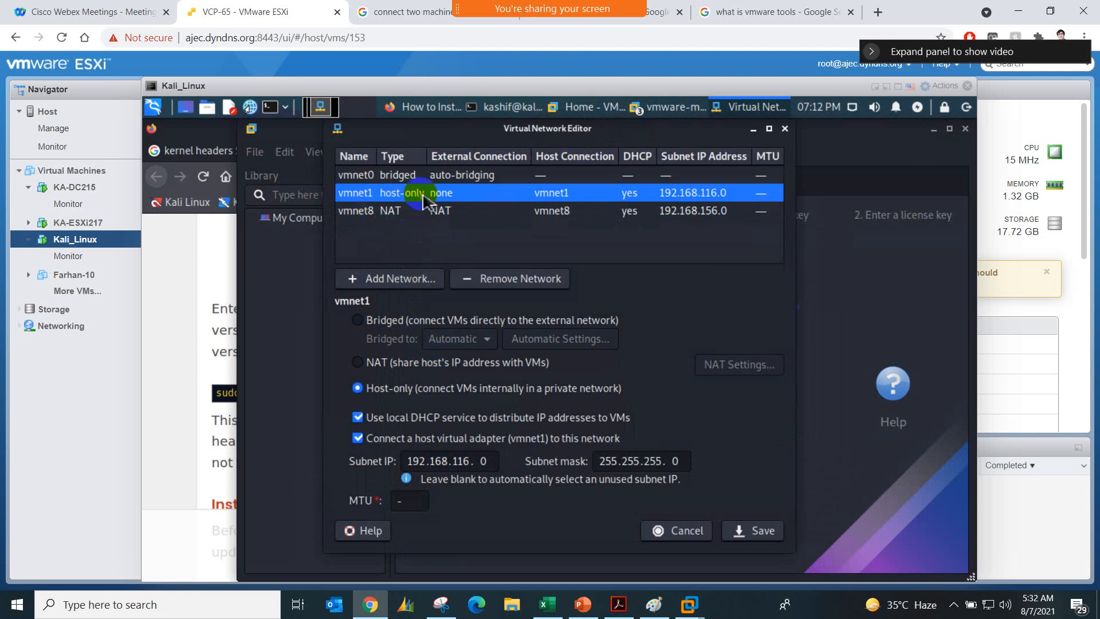
click(358, 418)
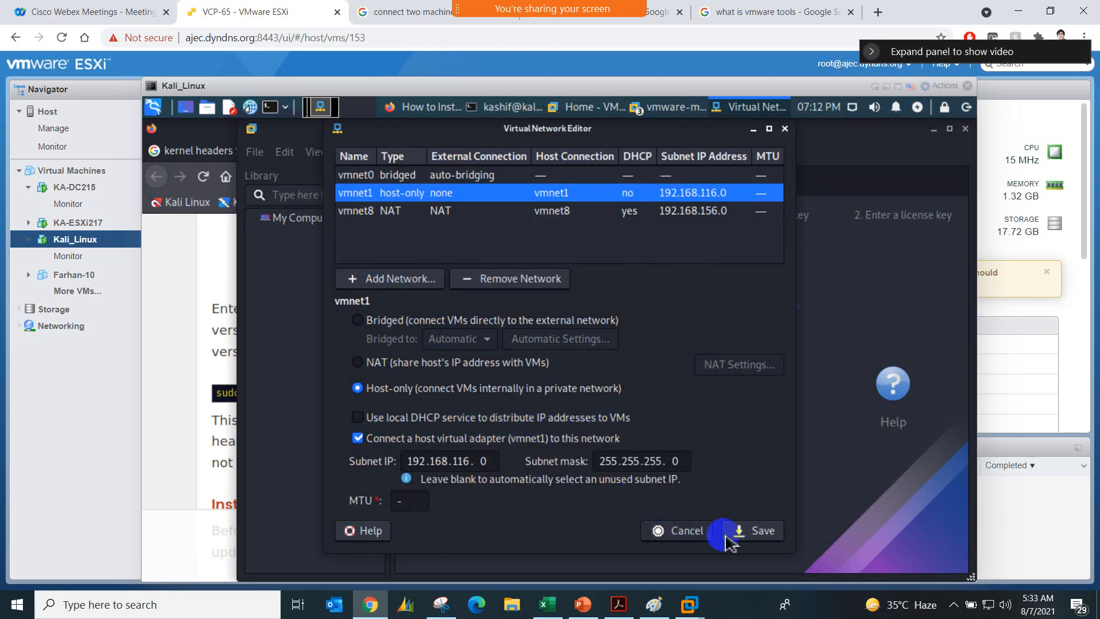
click(749, 537)
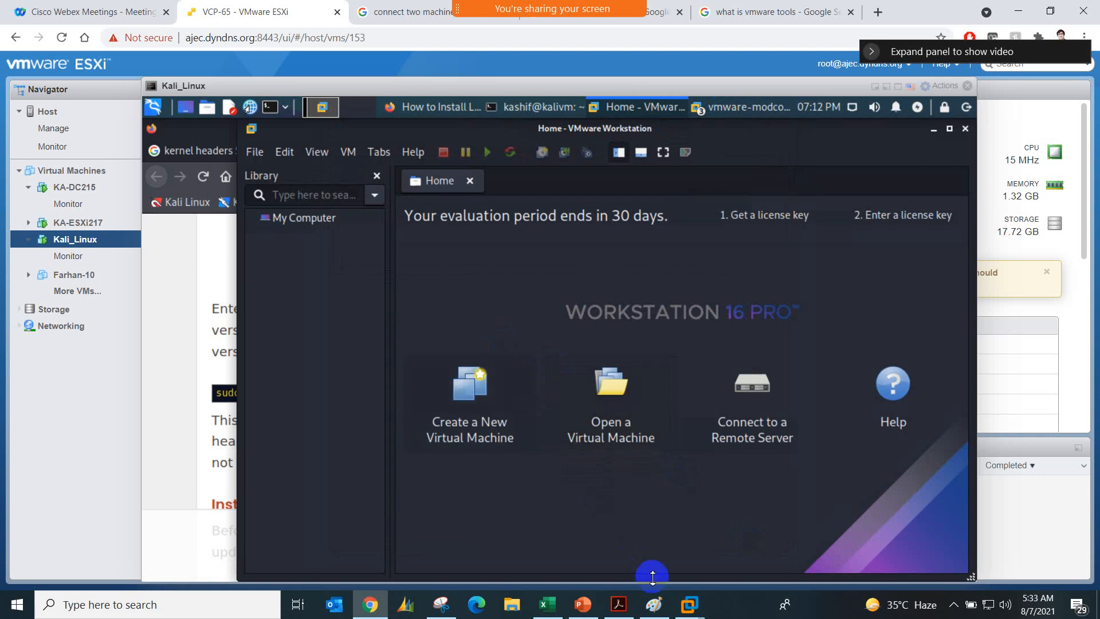
Step: Switch to the vm01-win7 console in VMware Workstation and disable Internet Protocol Version 6 (TCP/IPv6) on its Local Area Connection
mouse_move(689, 604)
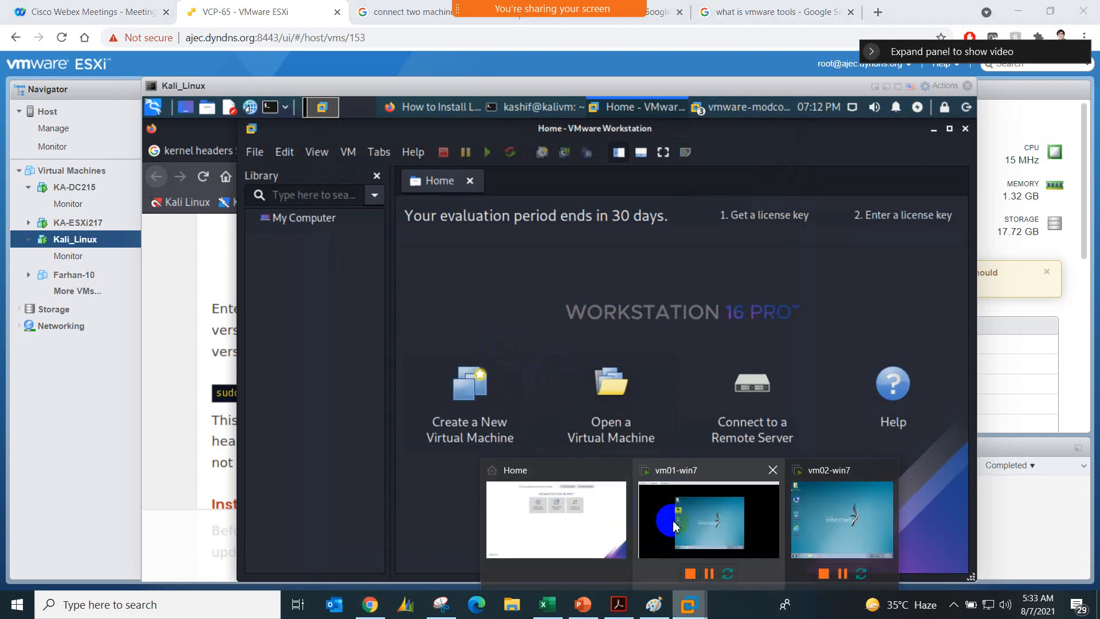
click(655, 552)
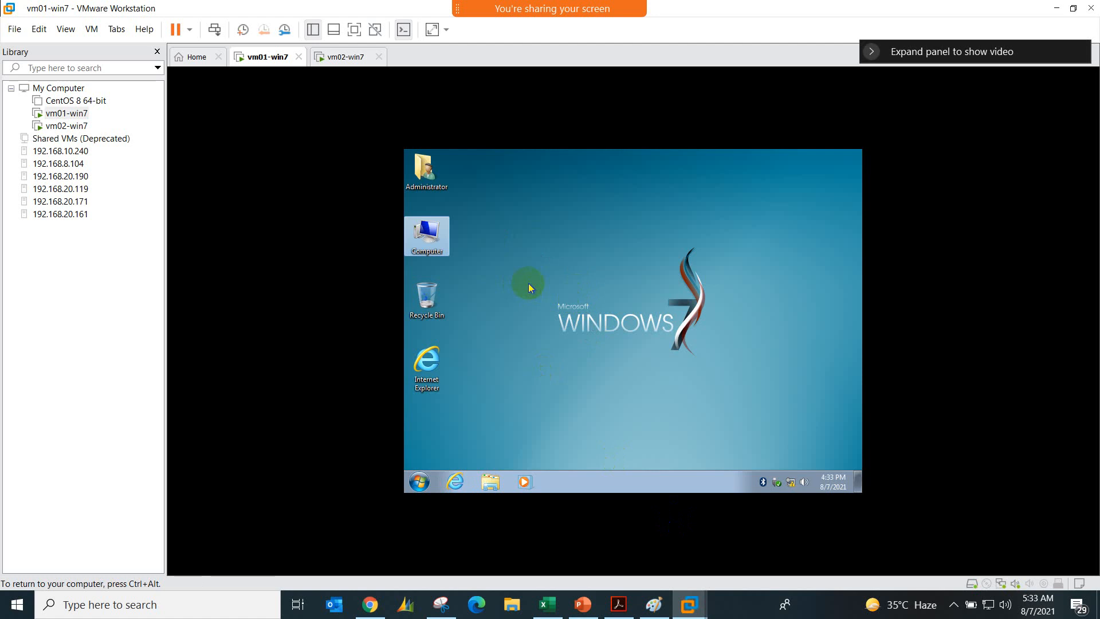
right_click(789, 484)
click(784, 472)
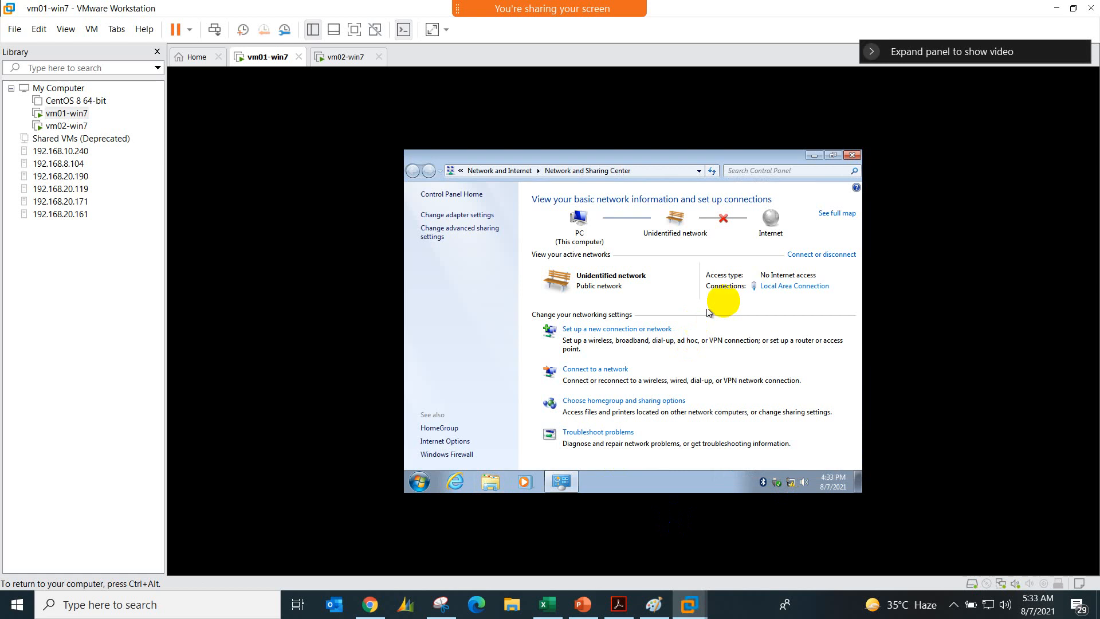
click(782, 287)
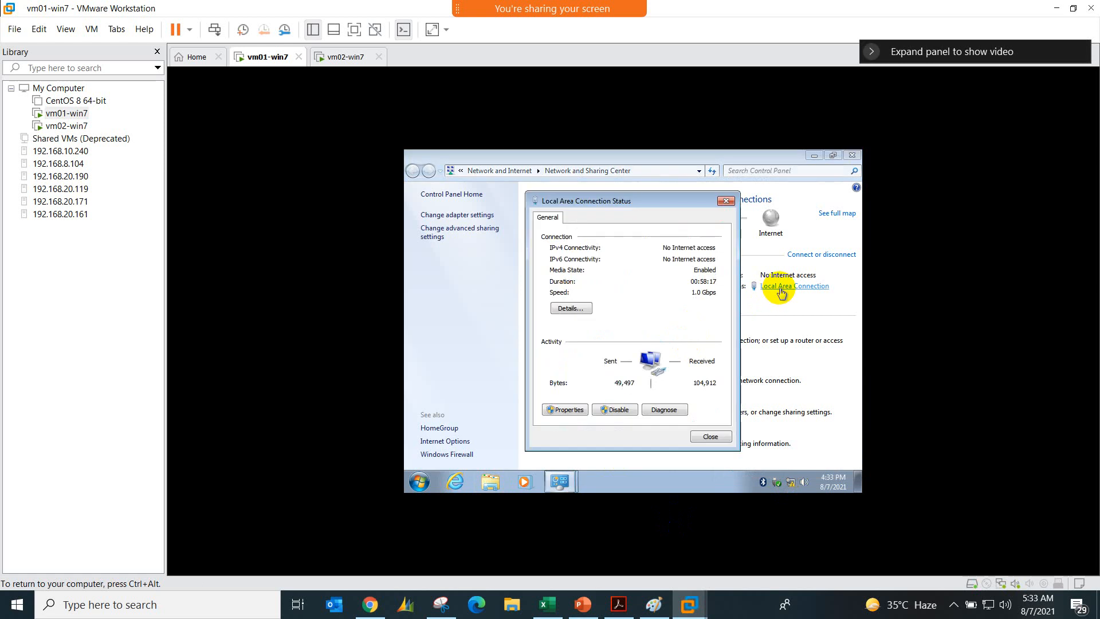
click(561, 411)
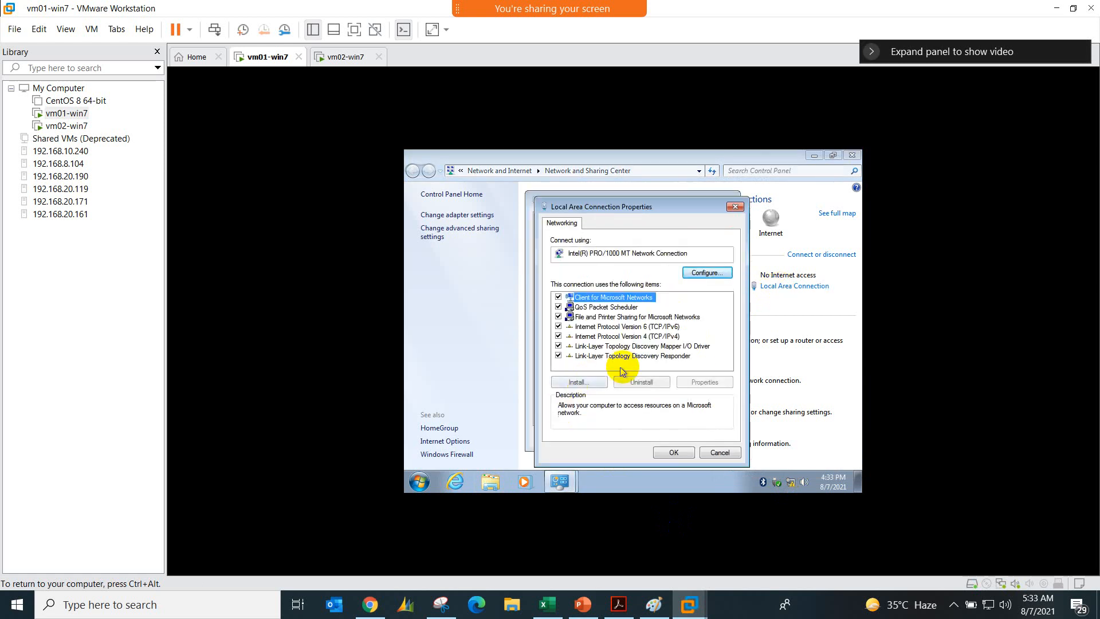
click(572, 326)
Step: Assign vm01-win7 the static IPv4 address 10.0.0.1 with subnet mask 255.0.0.0 and apply the connection settings
double_click(621, 336)
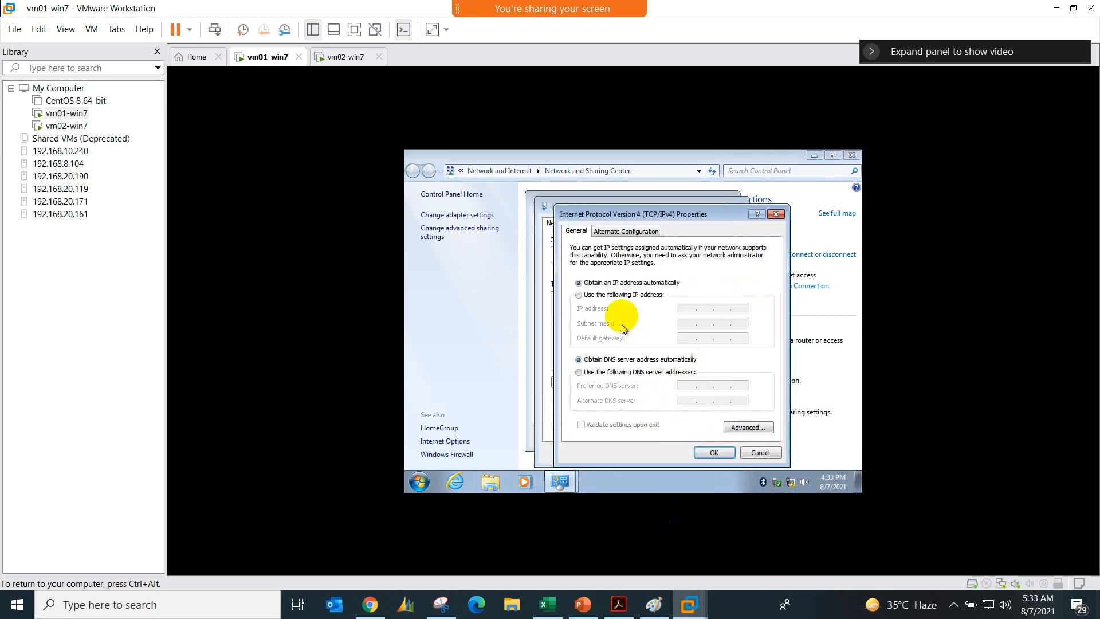
click(633, 295)
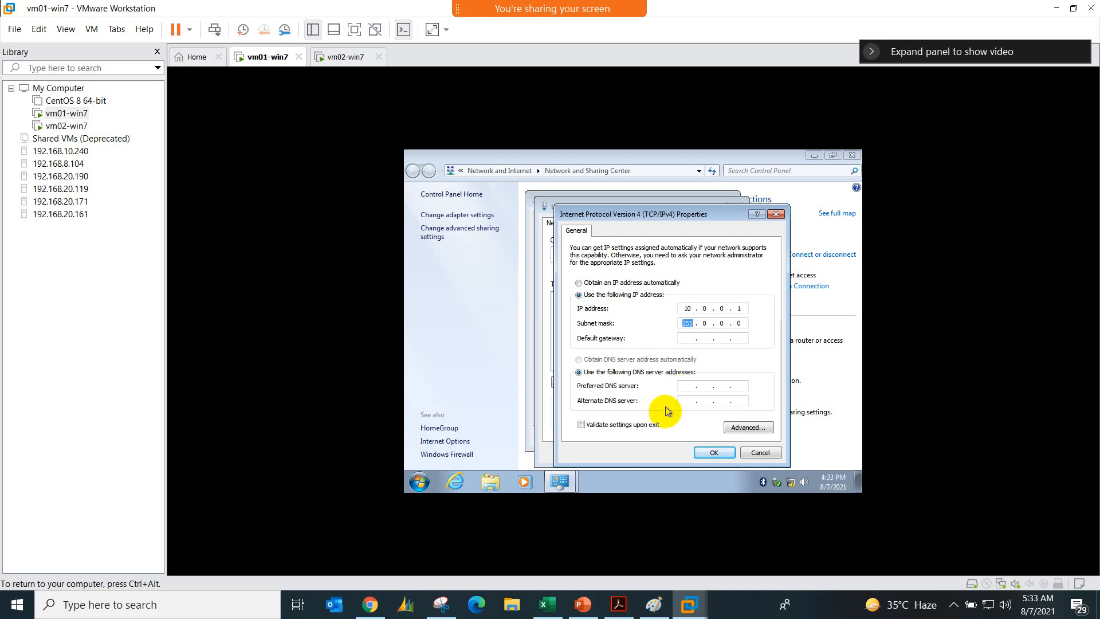
click(714, 452)
click(675, 450)
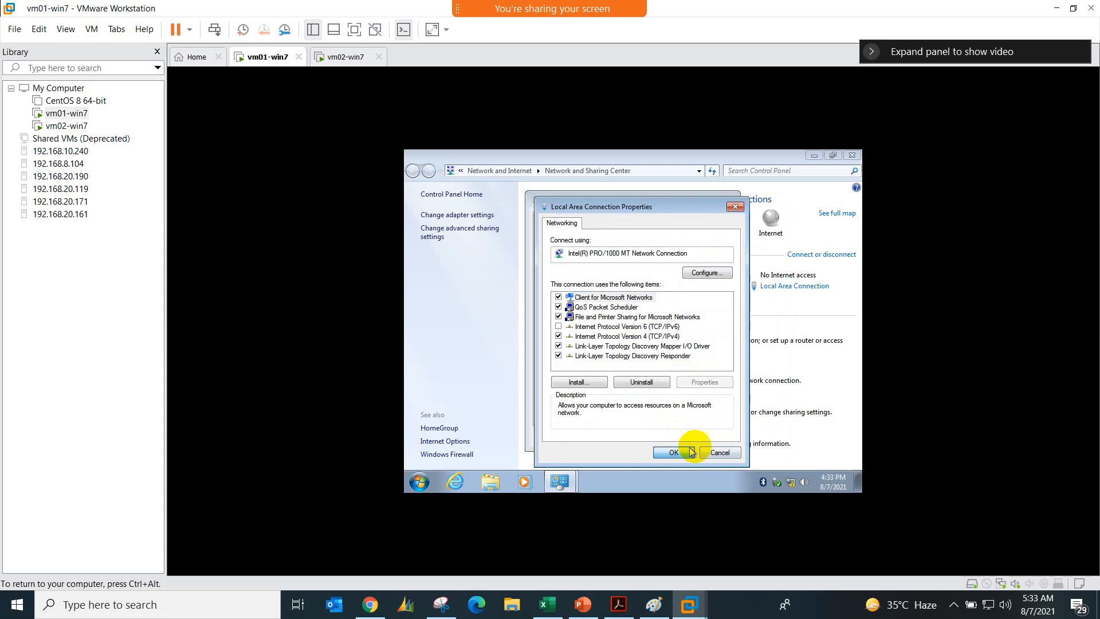
click(708, 446)
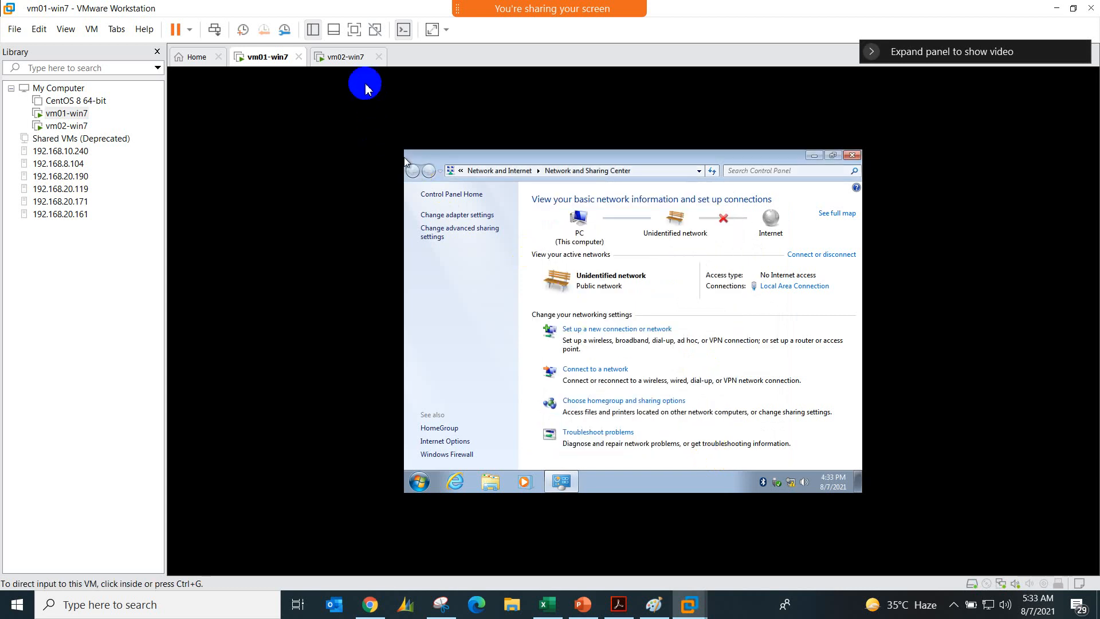
Step: Switch to vm02-win7 and disable Internet Protocol Version 6 (TCP/IPv6) on its Local Area Connection
click(355, 59)
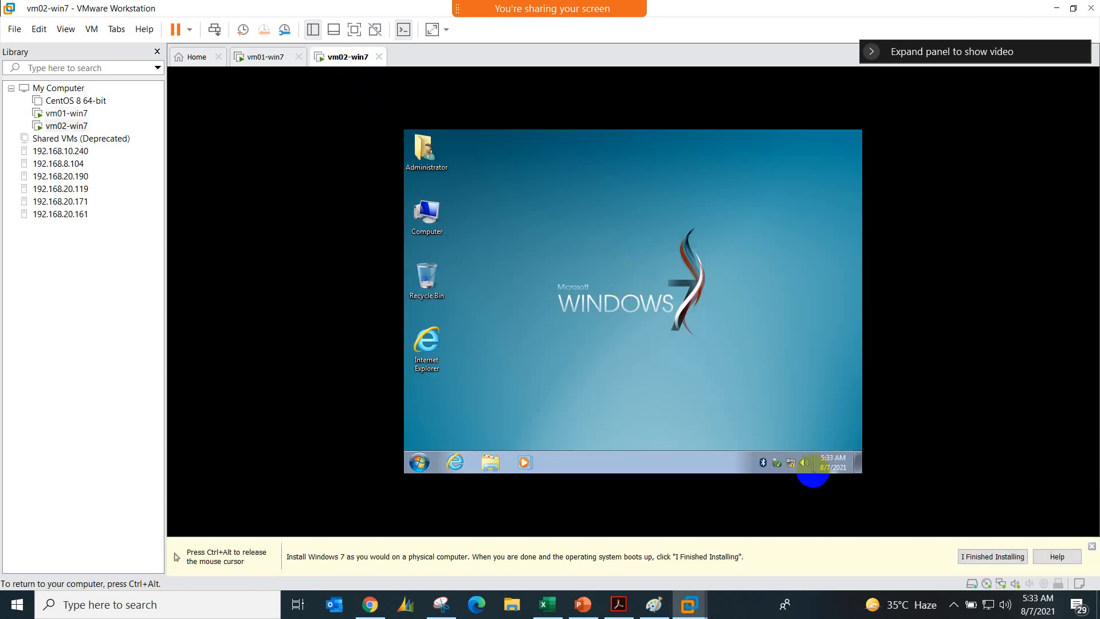
right_click(790, 462)
click(793, 452)
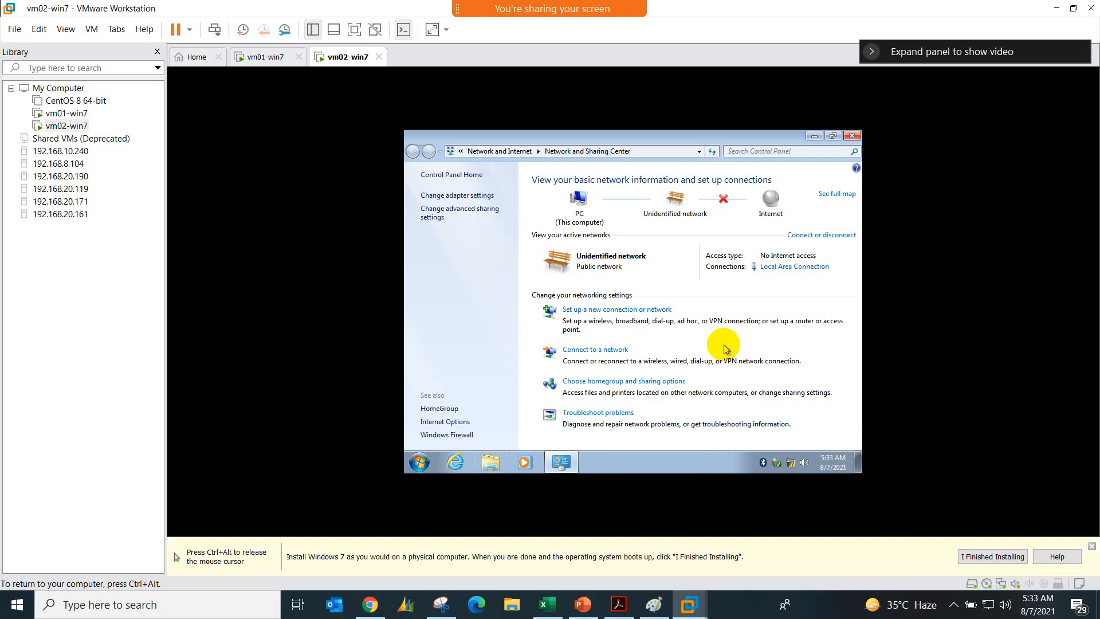
click(805, 267)
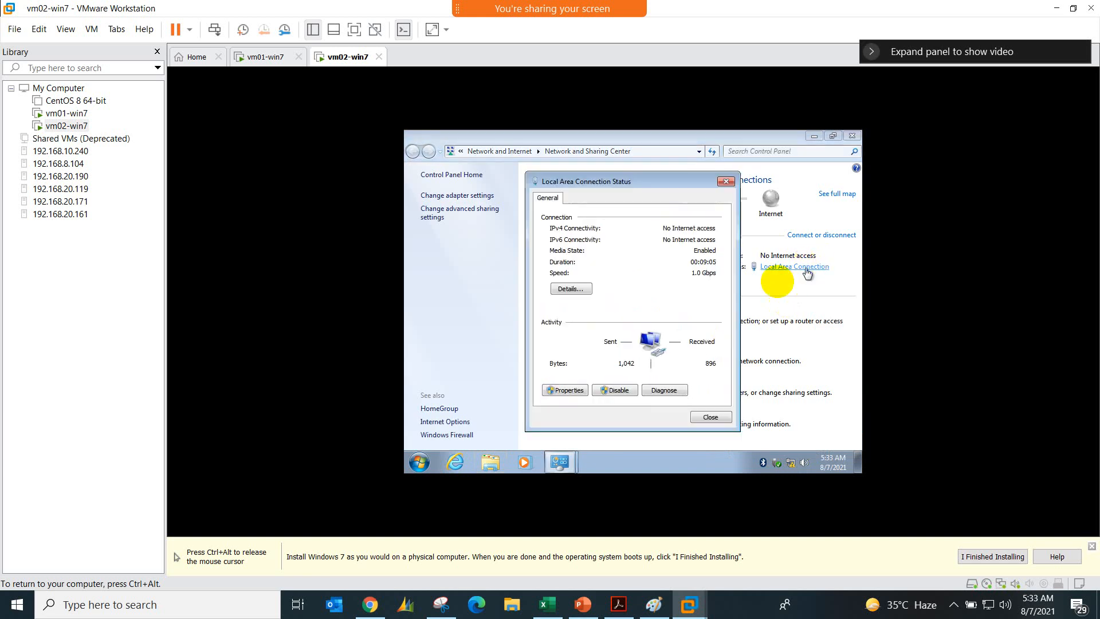
click(564, 389)
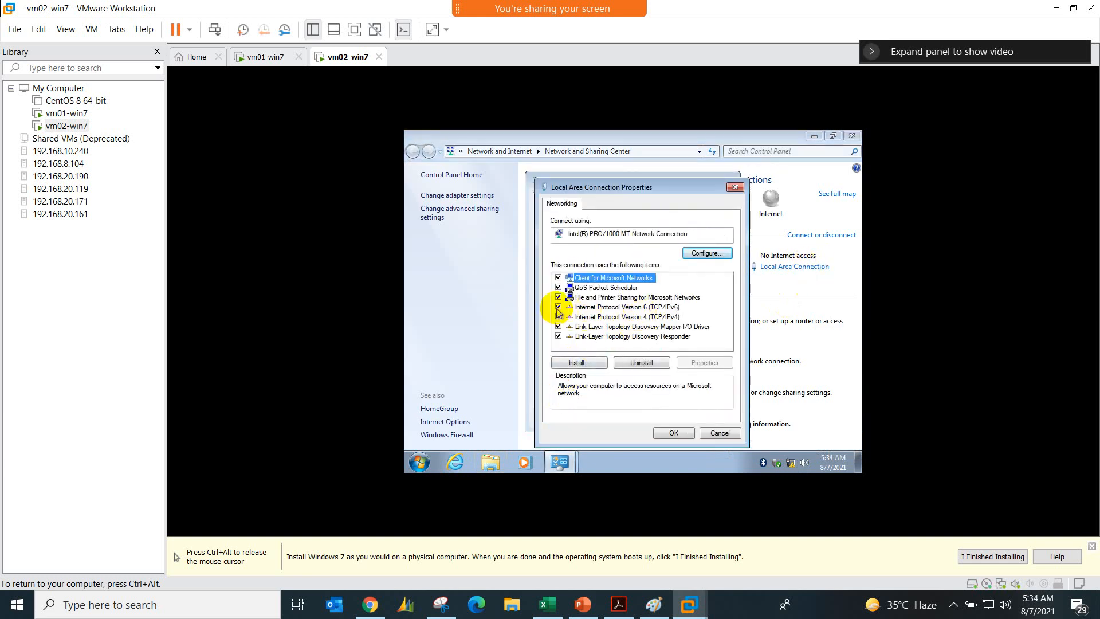
click(558, 306)
Step: Assign vm02-win7 the static IPv4 address 10.0.0.2 with subnet mask 255.0.0.0 and apply the connection settings
double_click(595, 317)
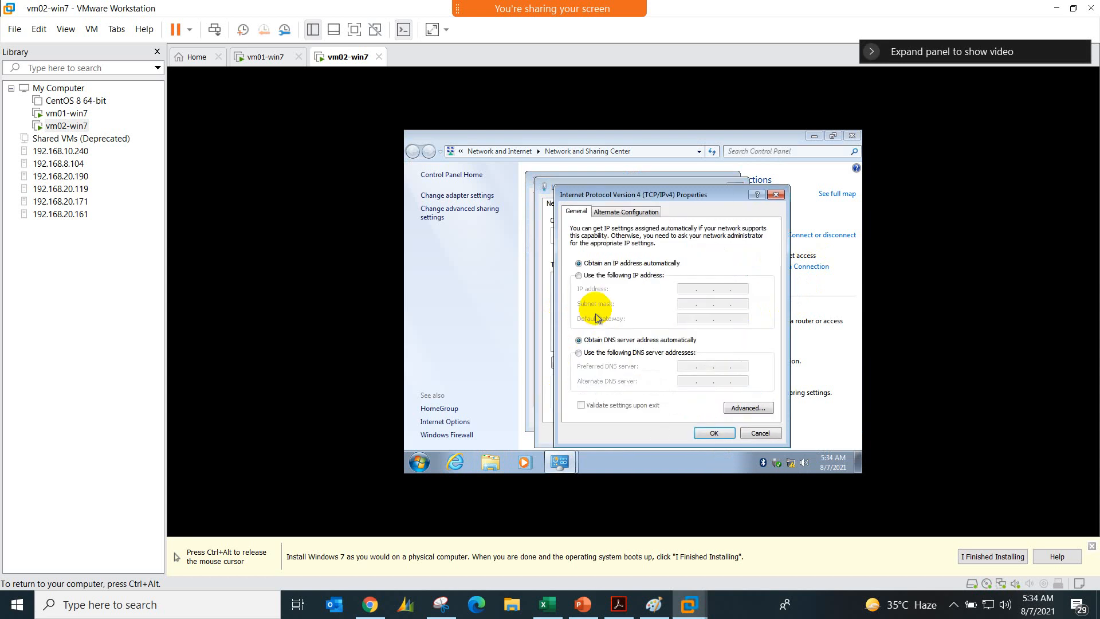
click(644, 277)
click(685, 288)
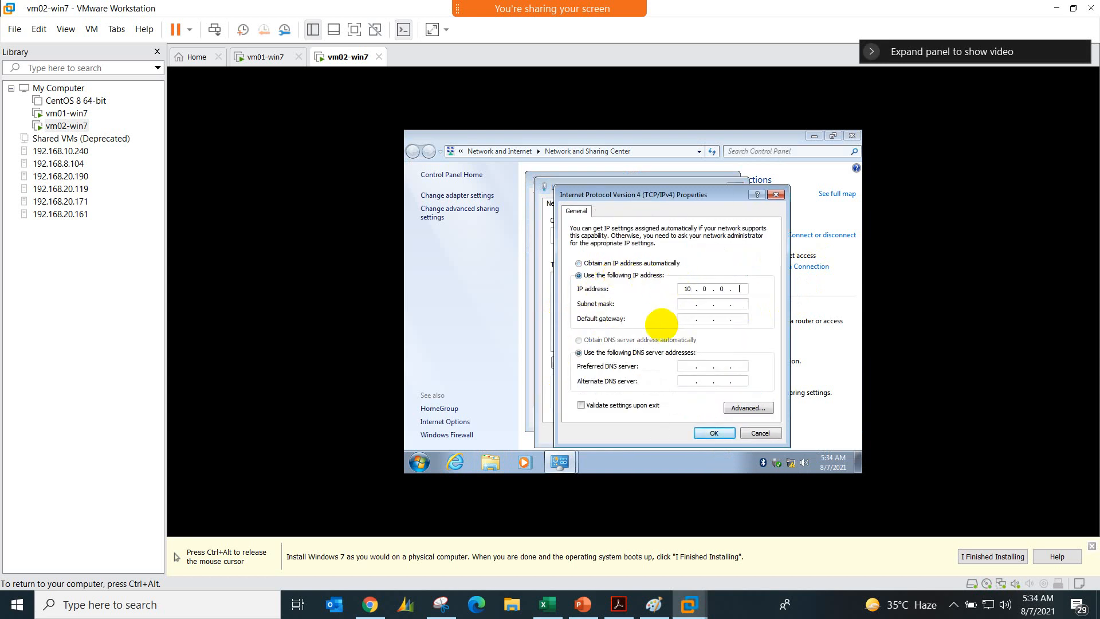
click(713, 432)
click(674, 432)
click(706, 417)
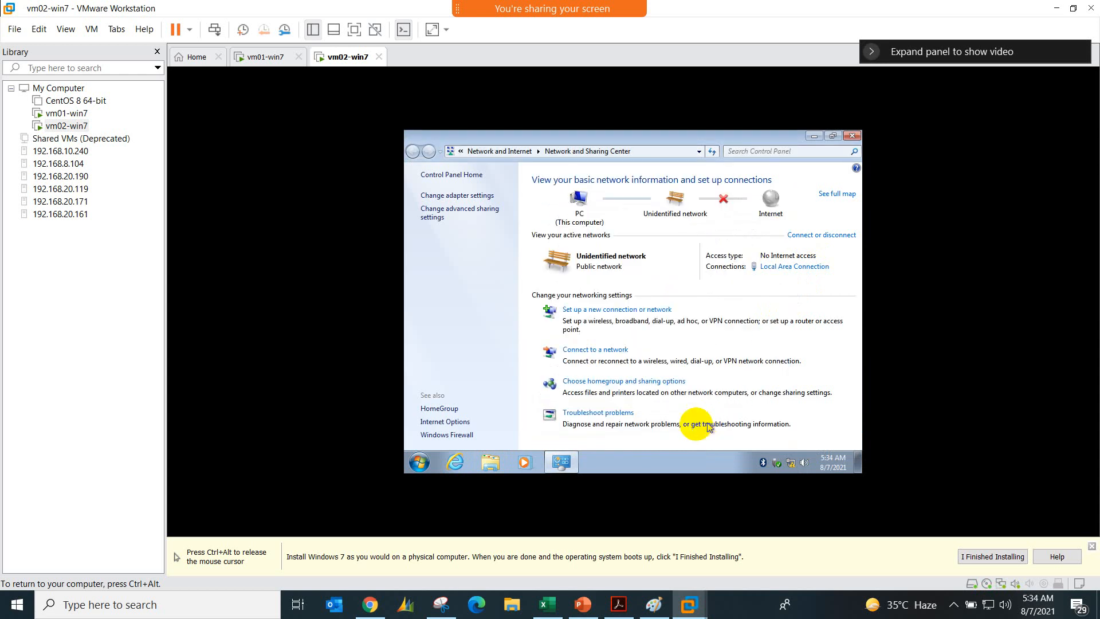
Step: Open a command prompt in vm02-win7 and test the connection to vm01-win7 with ping 10.0.0.1
click(419, 462)
text(cmd)
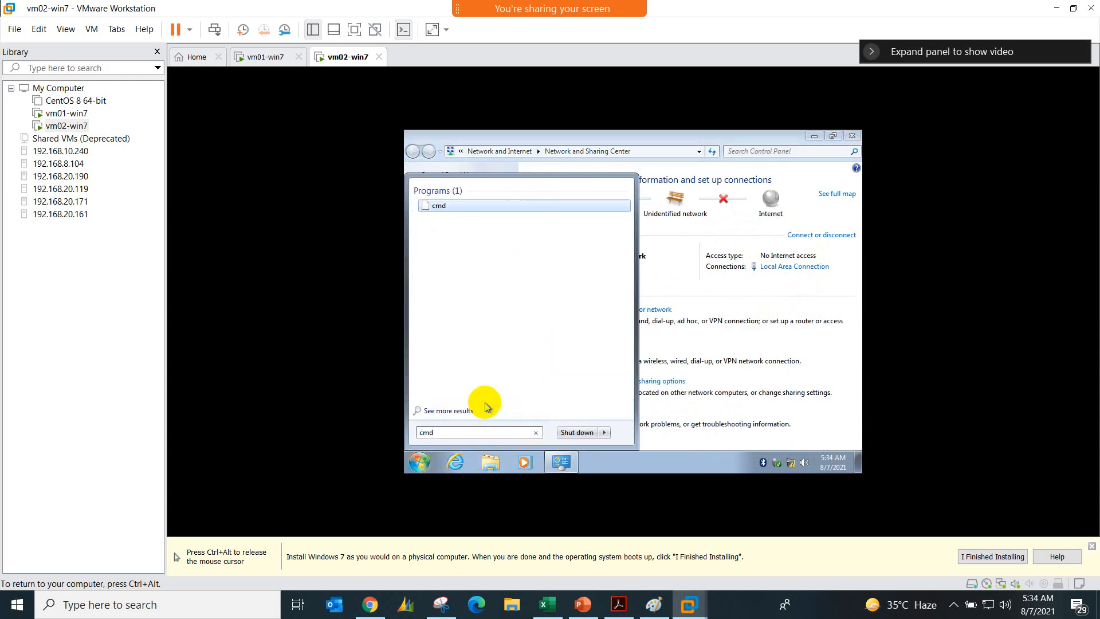
click(528, 206)
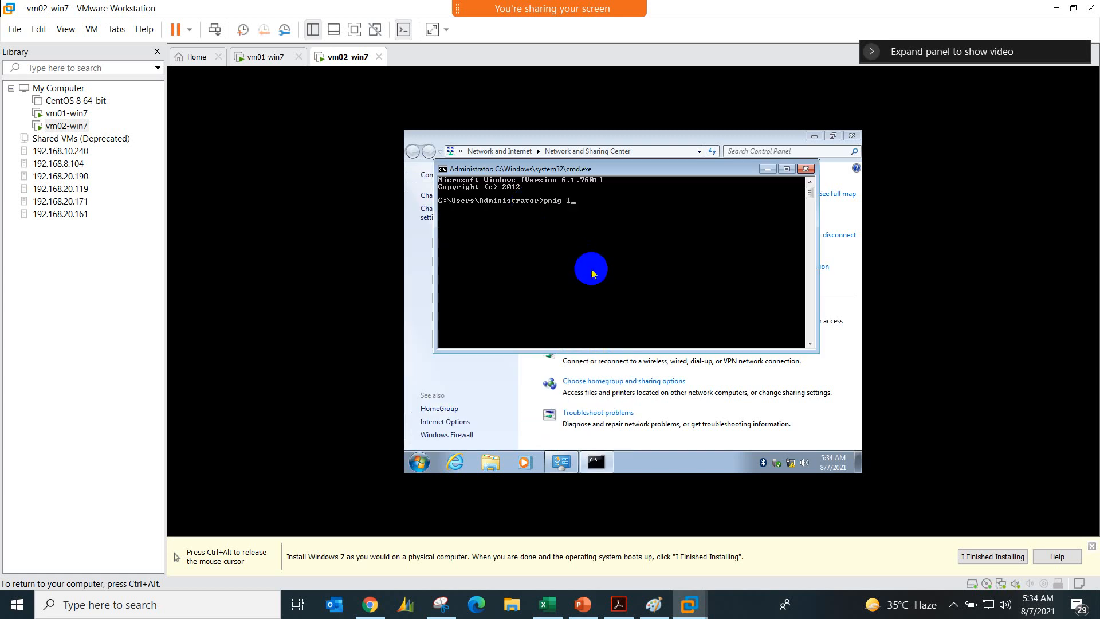
text(ping 10.0.0.1)
key(Return)
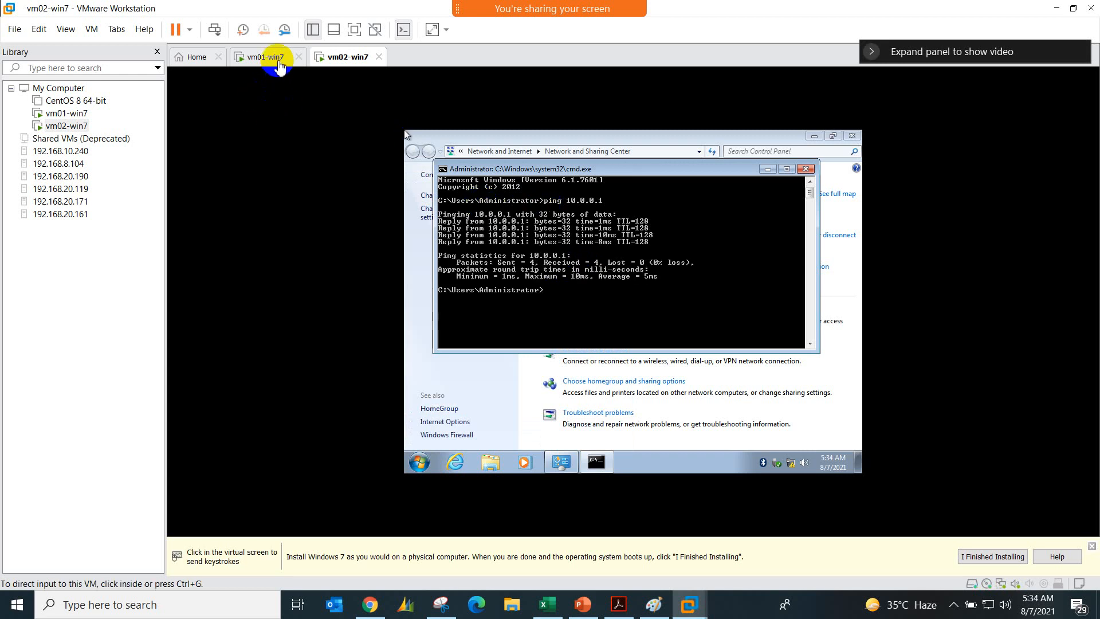
Step: Switch to Paint and use a green brush to encircle the VM 02 and VM 01 boxes and underline "Physical Network Adapter"
click(270, 57)
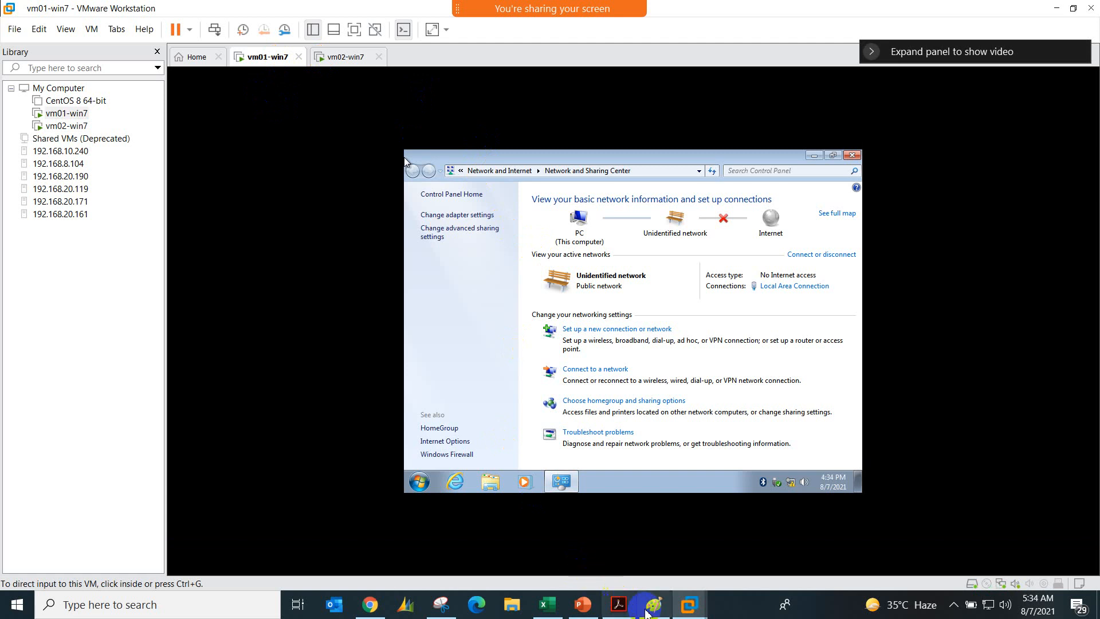
click(654, 604)
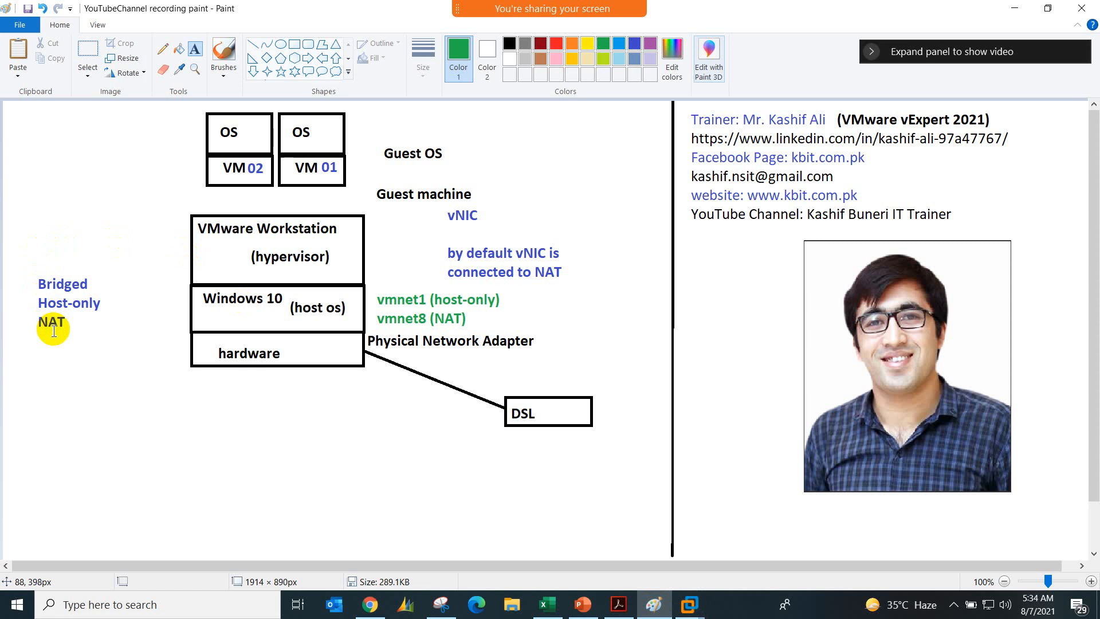
click(221, 58)
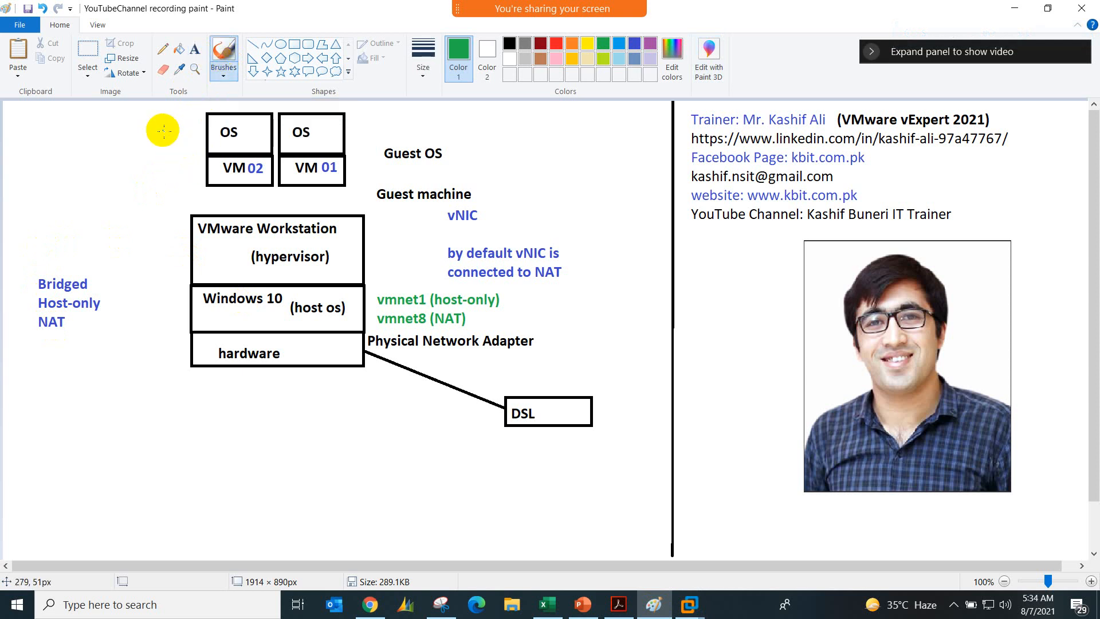
mouse_move(182, 109)
mouse_down()
mouse_move(179, 183)
mouse_move(289, 213)
mouse_move(369, 182)
mouse_move(371, 113)
mouse_move(216, 96)
mouse_move(180, 109)
mouse_up()
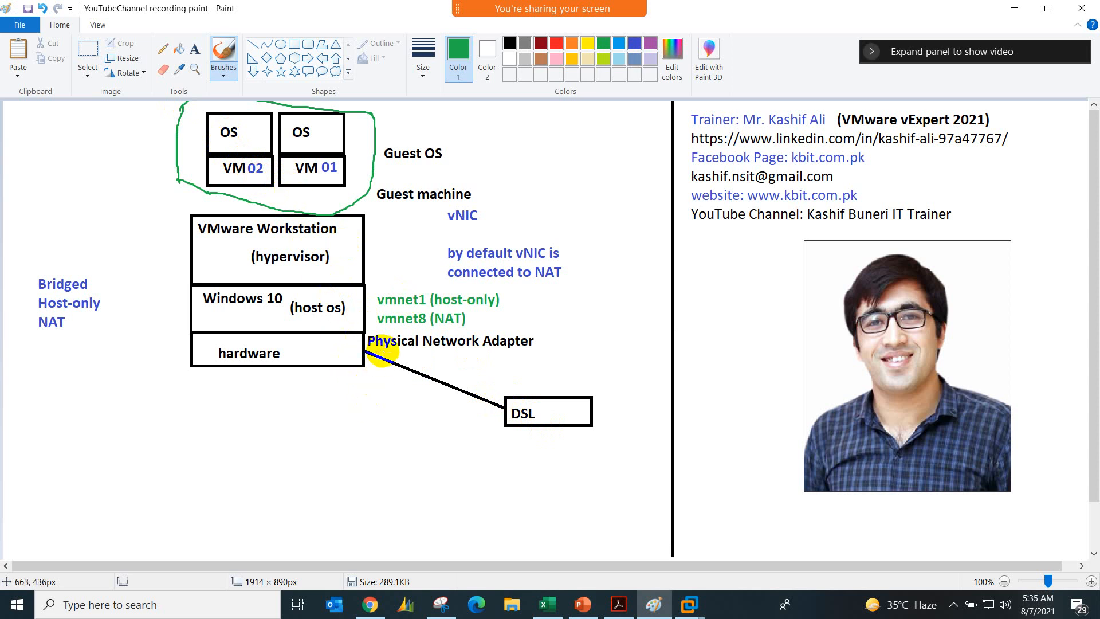
drag(526, 346, 363, 352)
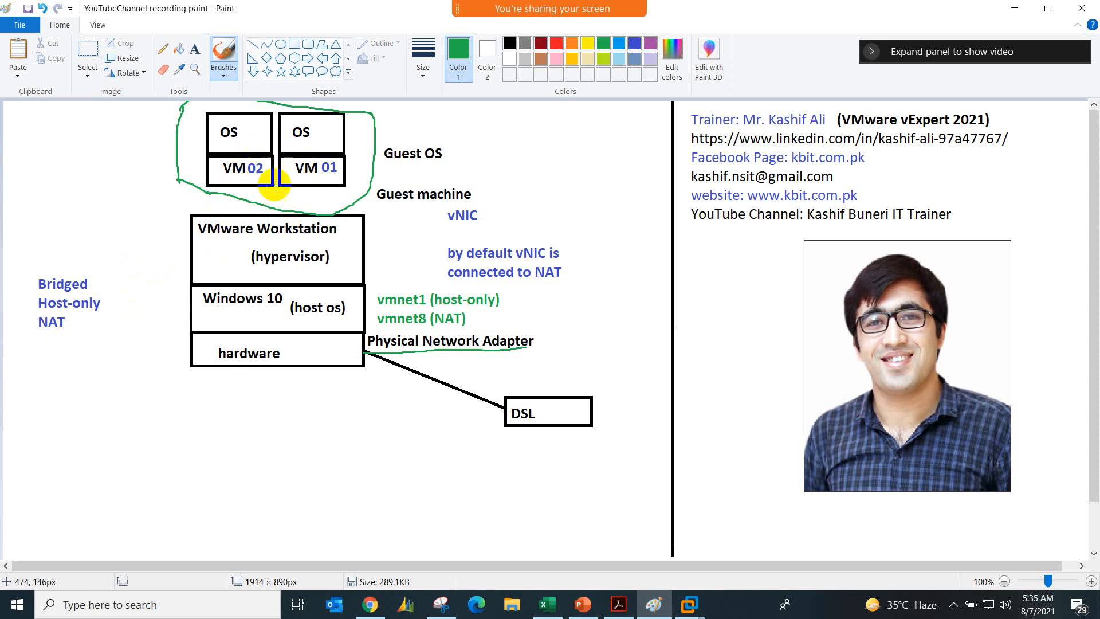
mouse_move(689, 602)
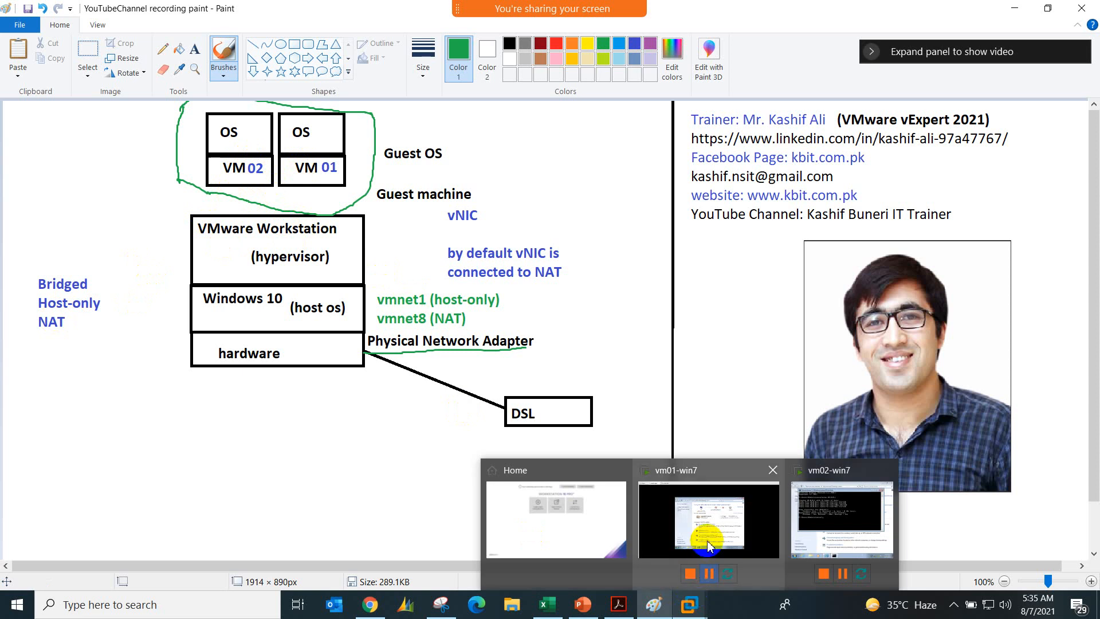
Step: Switch to VMware Workstation and change vm01-win7's network adapter connection to NAT
click(708, 544)
right_click(276, 57)
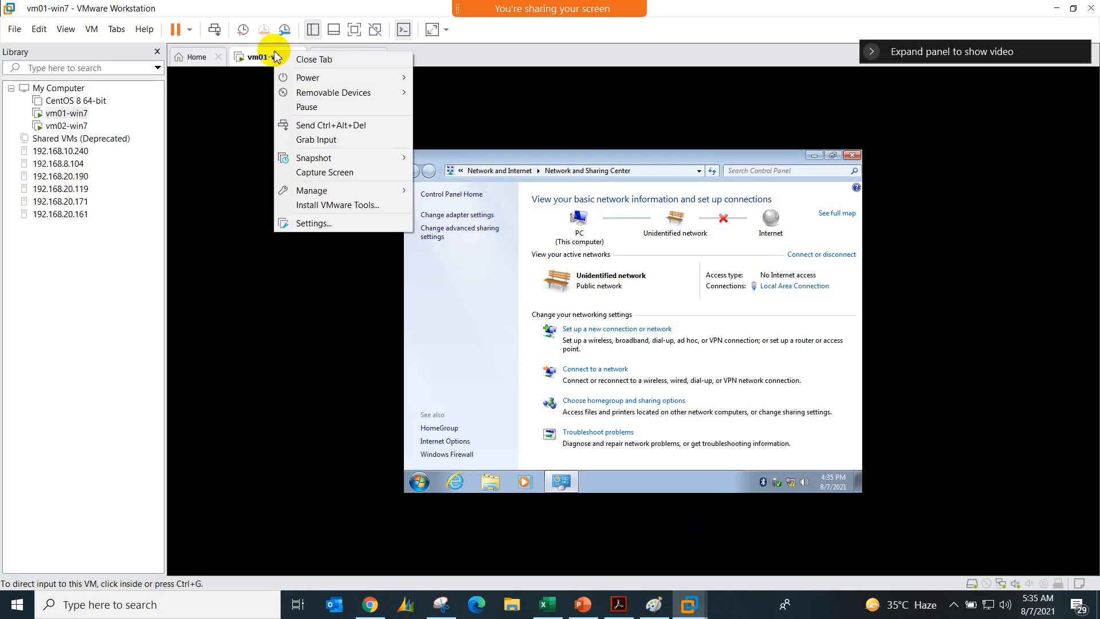
click(315, 218)
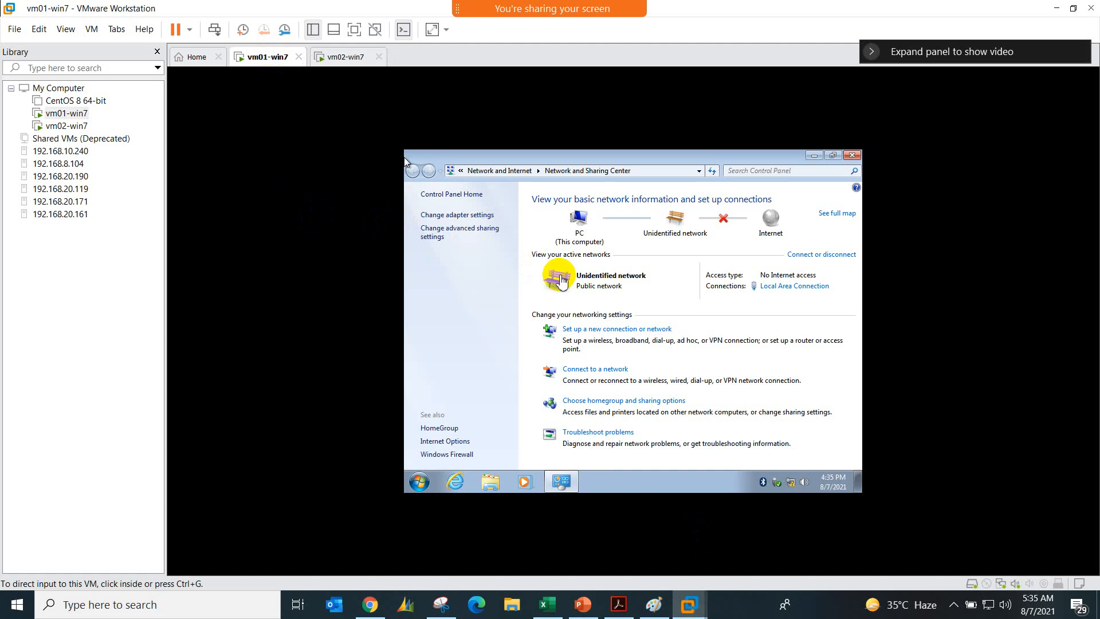
click(424, 152)
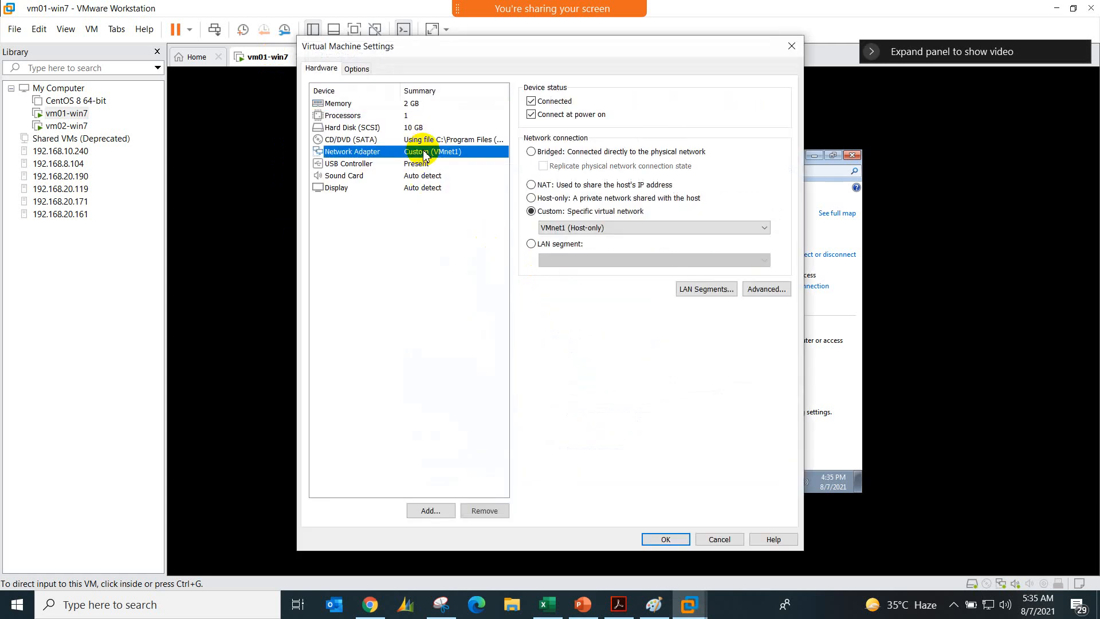
click(531, 184)
click(673, 533)
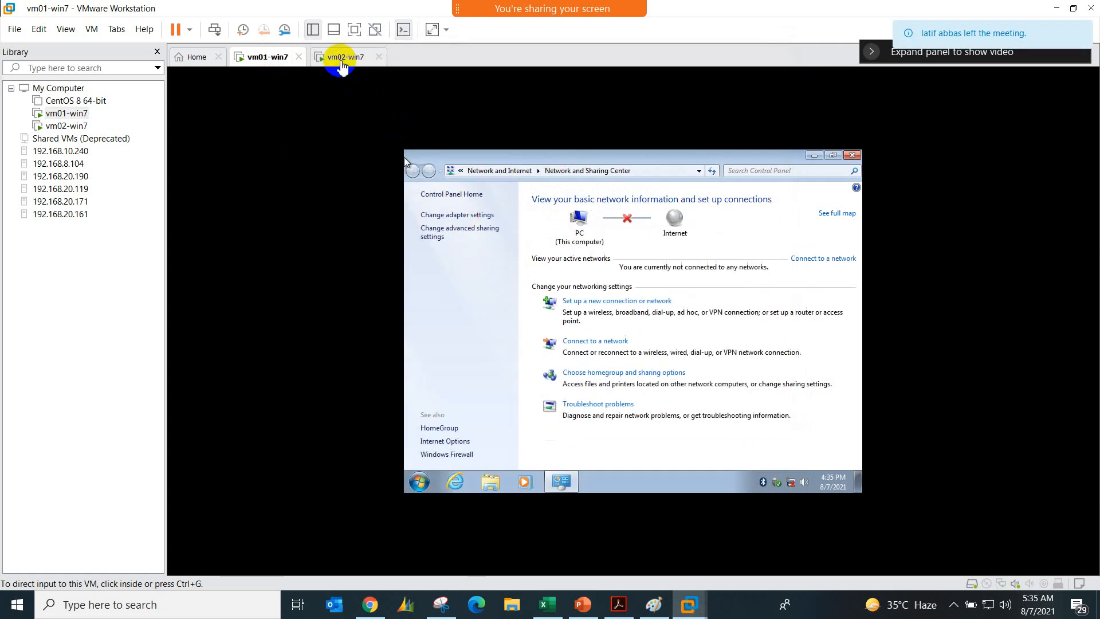
Step: Change the network adapter connection of vm02-win7 to NAT in its virtual machine settings
click(343, 57)
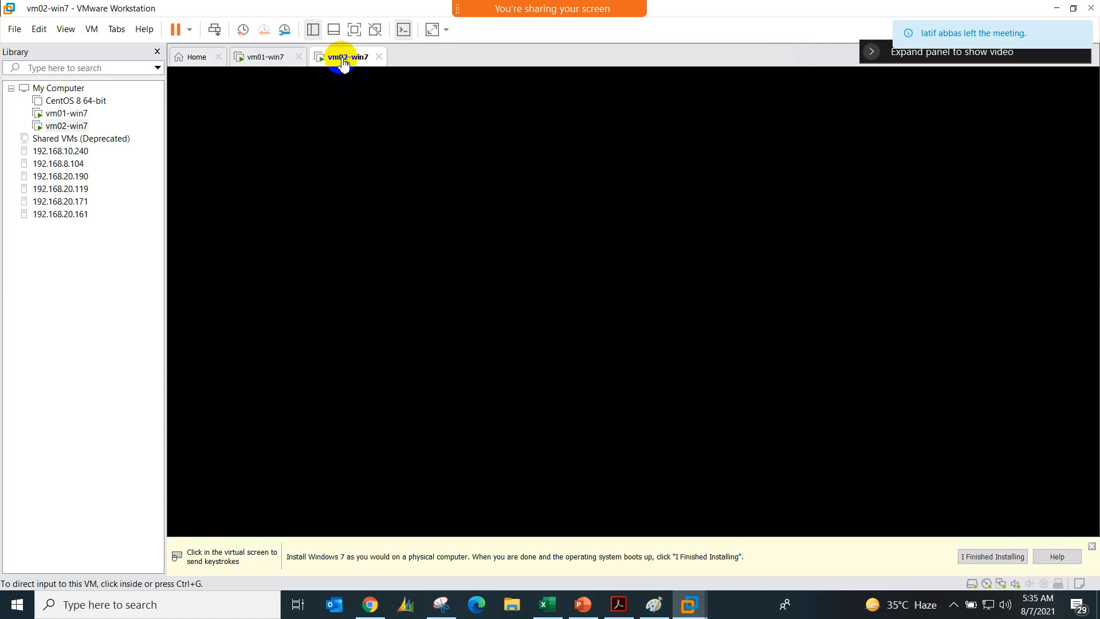
right_click(342, 58)
click(373, 227)
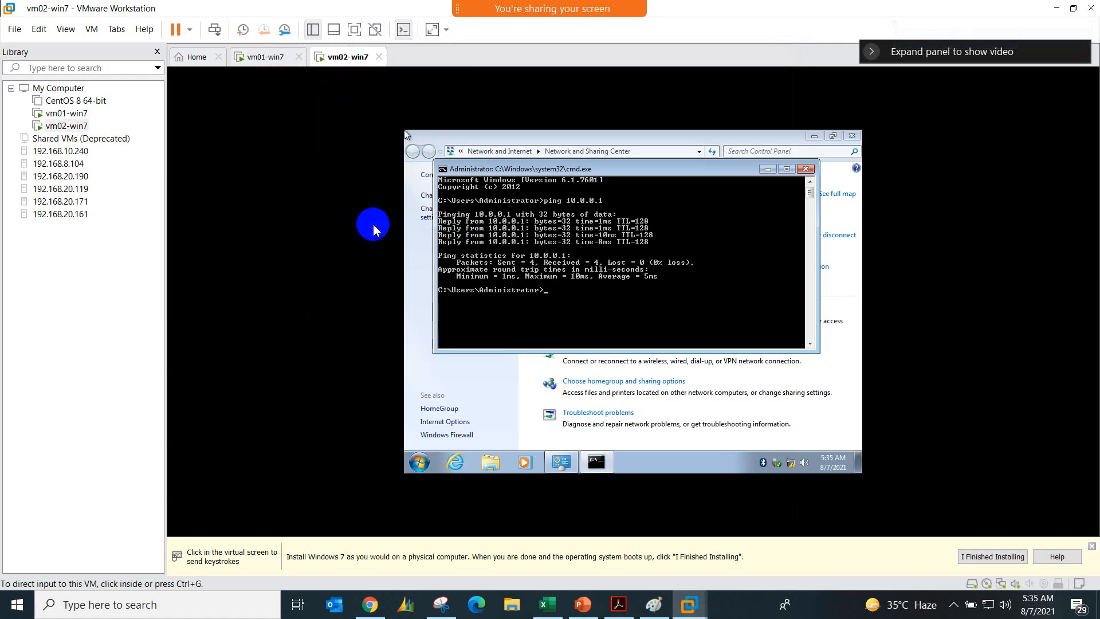
click(447, 269)
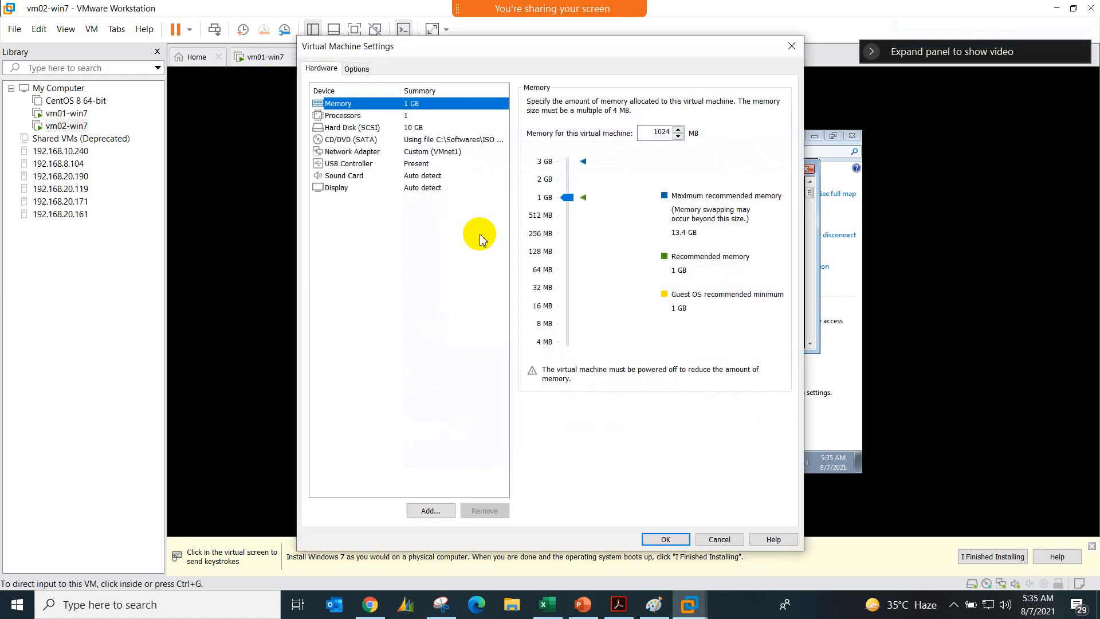
click(430, 152)
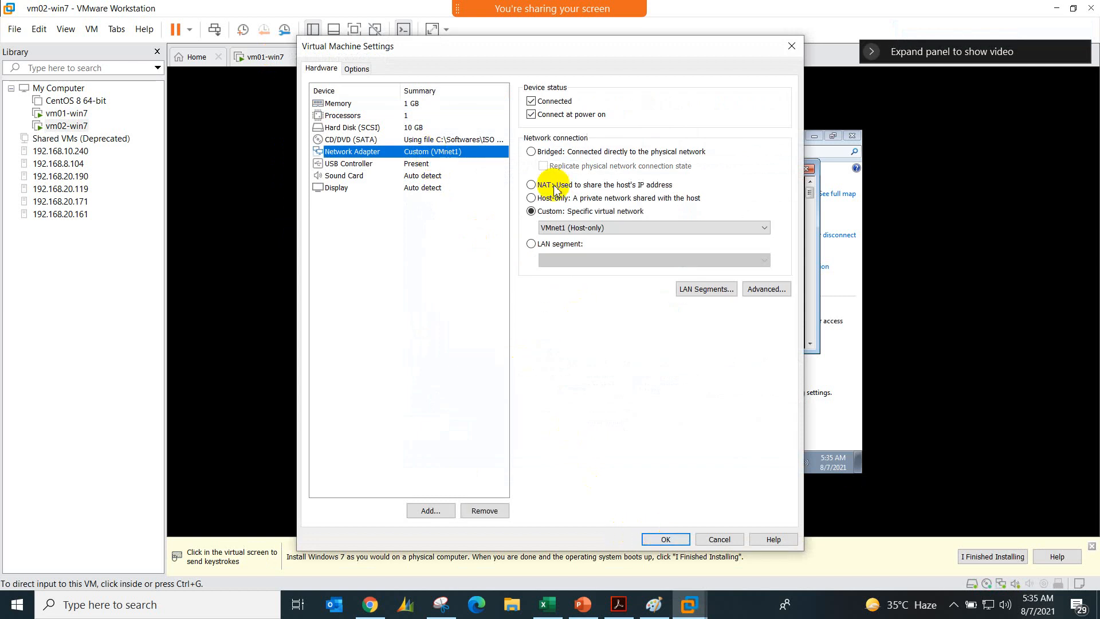
click(665, 538)
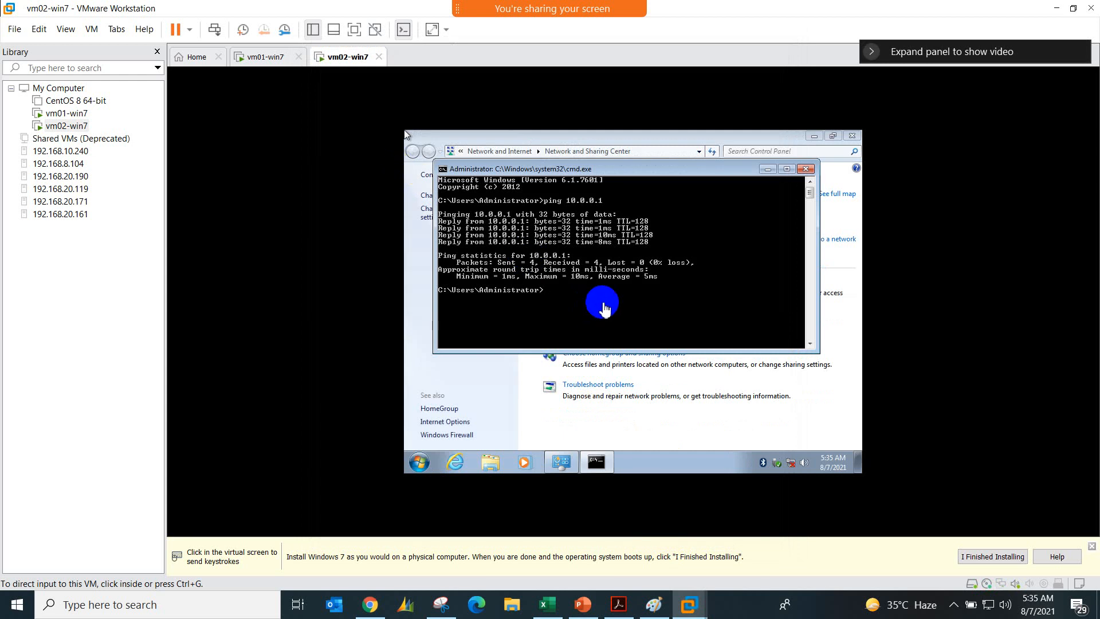
Step: Close vm02-win7's command prompt and set its Local Area Connection to obtain the IPv4 and DNS server addresses automatically
click(806, 171)
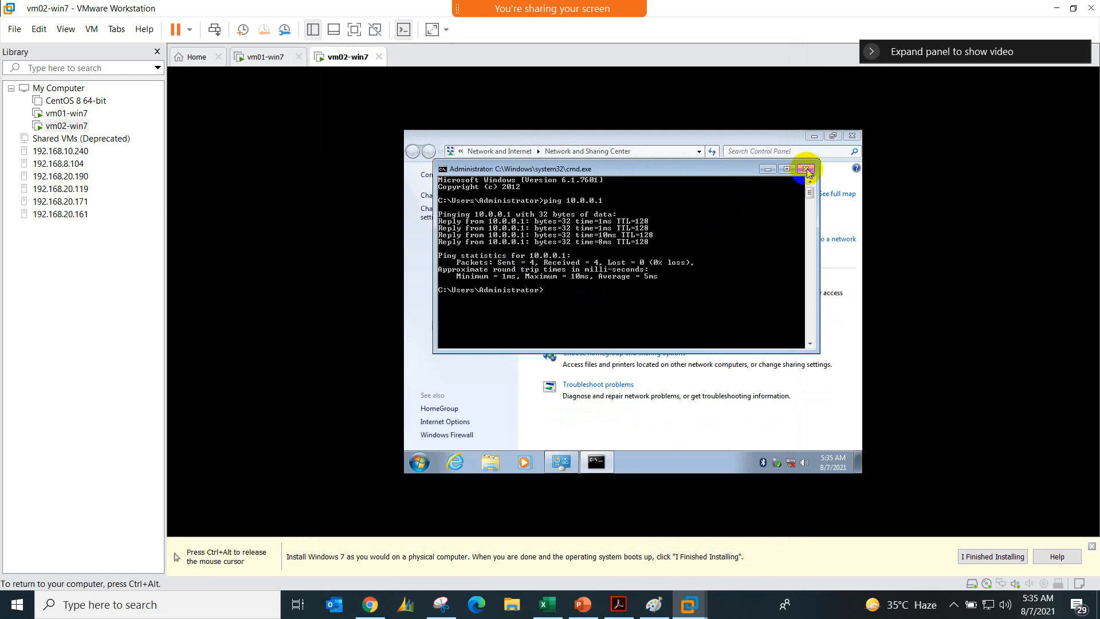
click(470, 196)
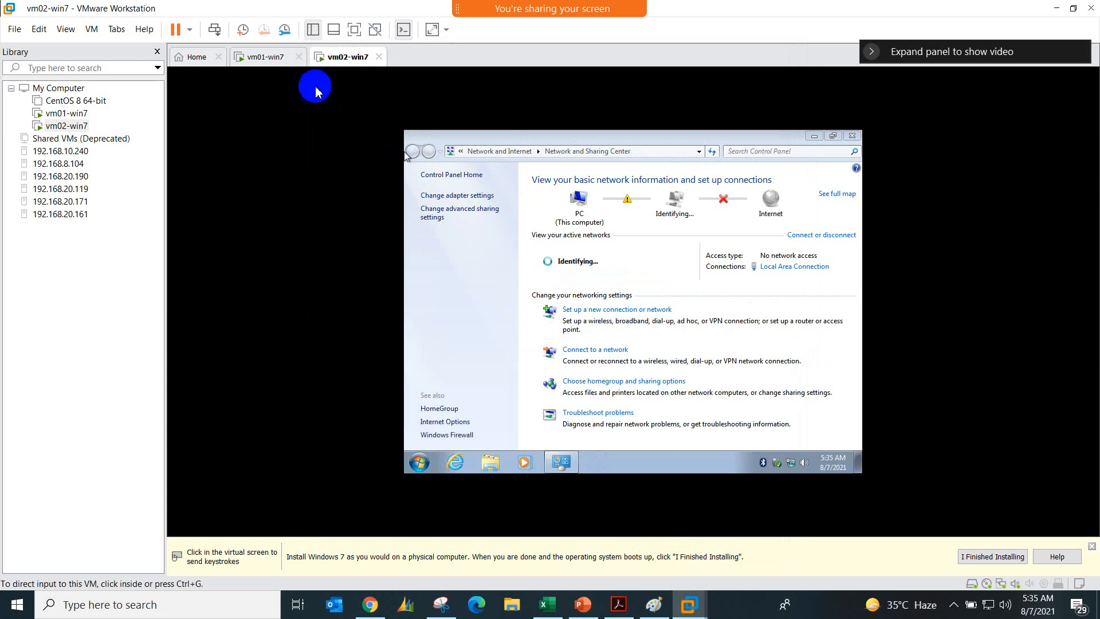
click(791, 268)
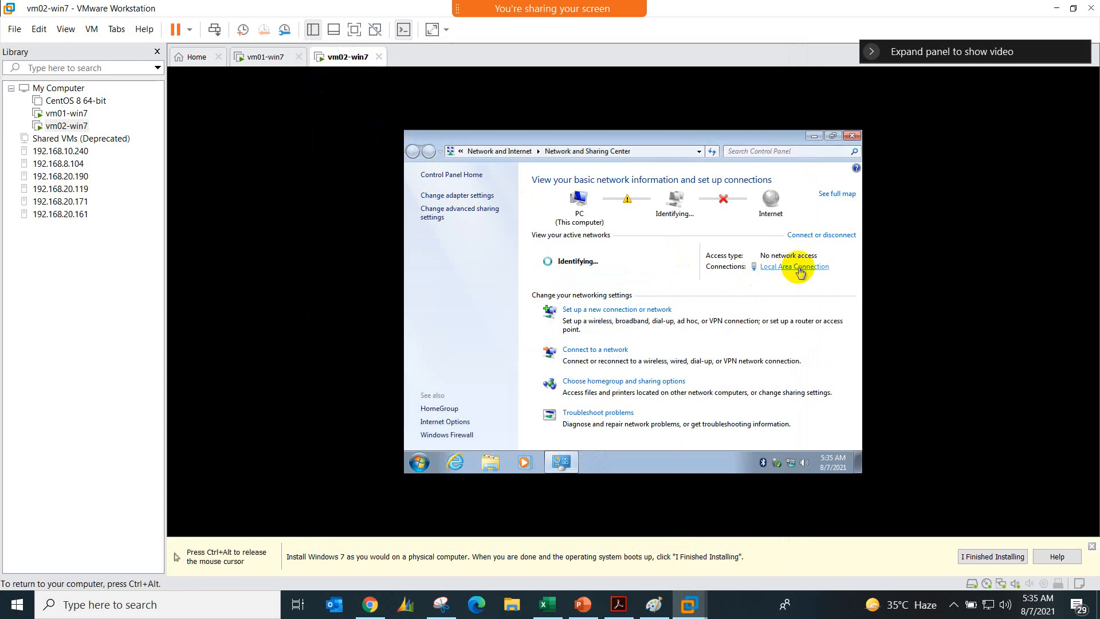
click(580, 391)
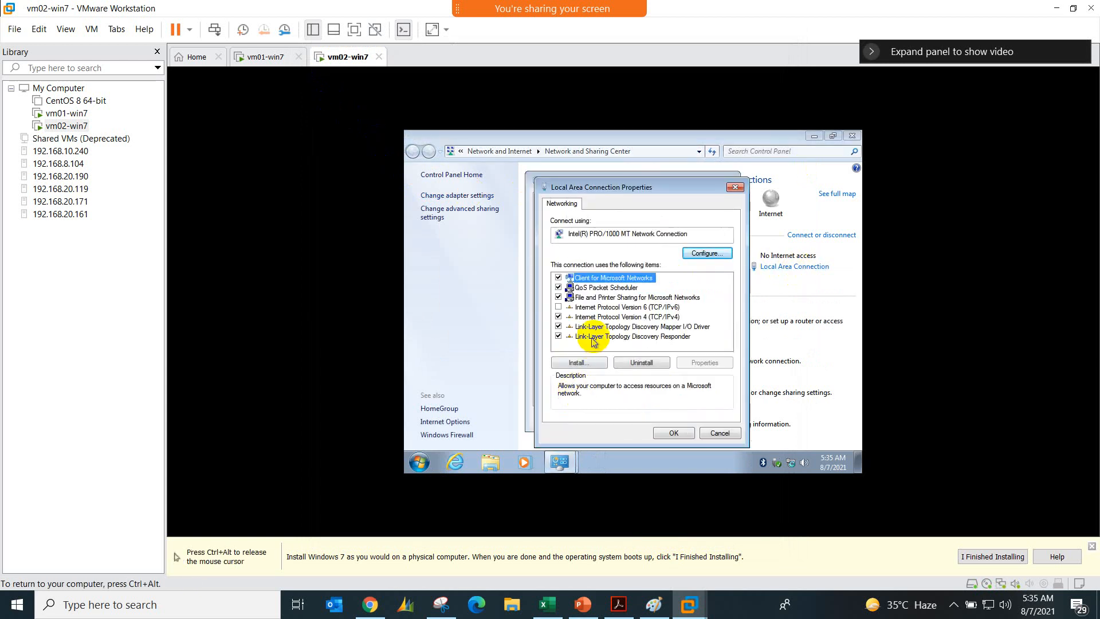
double_click(635, 313)
click(646, 263)
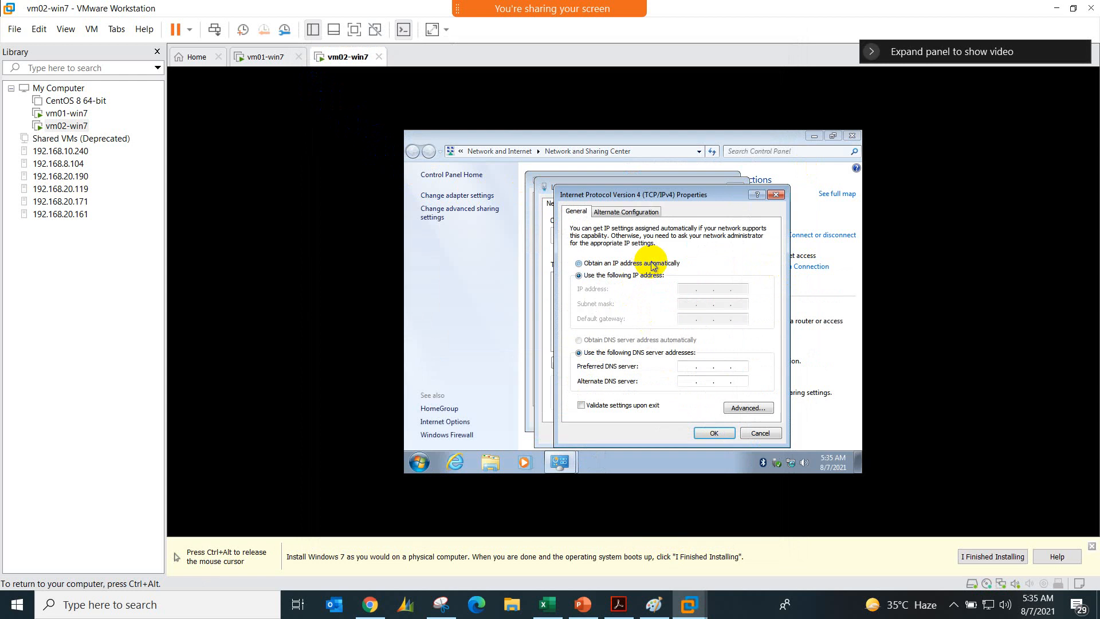
click(634, 340)
click(711, 435)
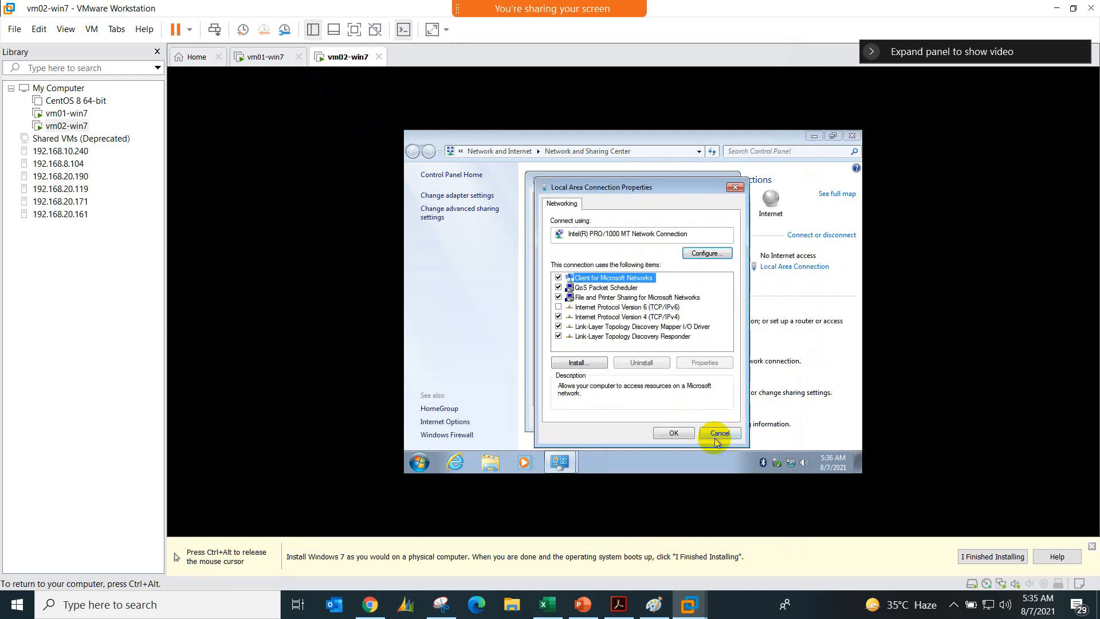
click(677, 431)
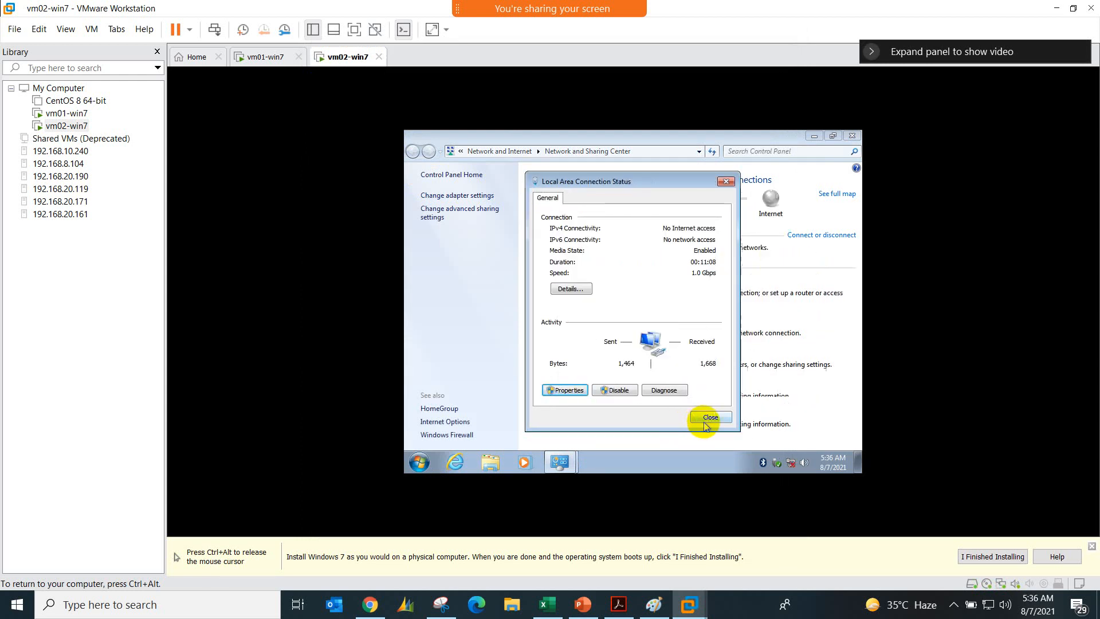
click(782, 424)
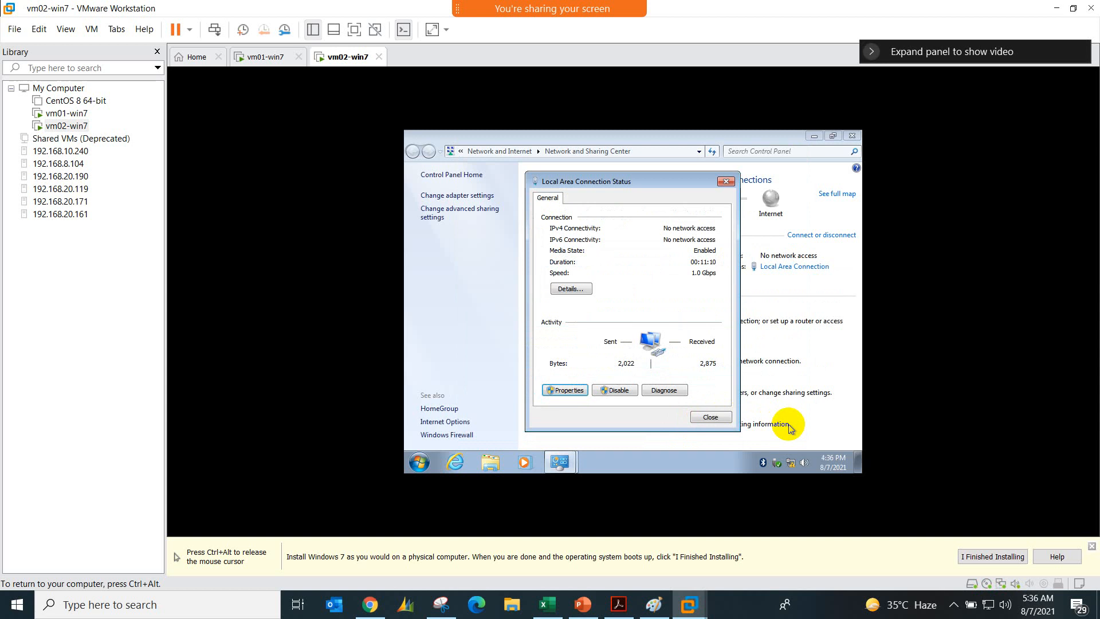
click(712, 413)
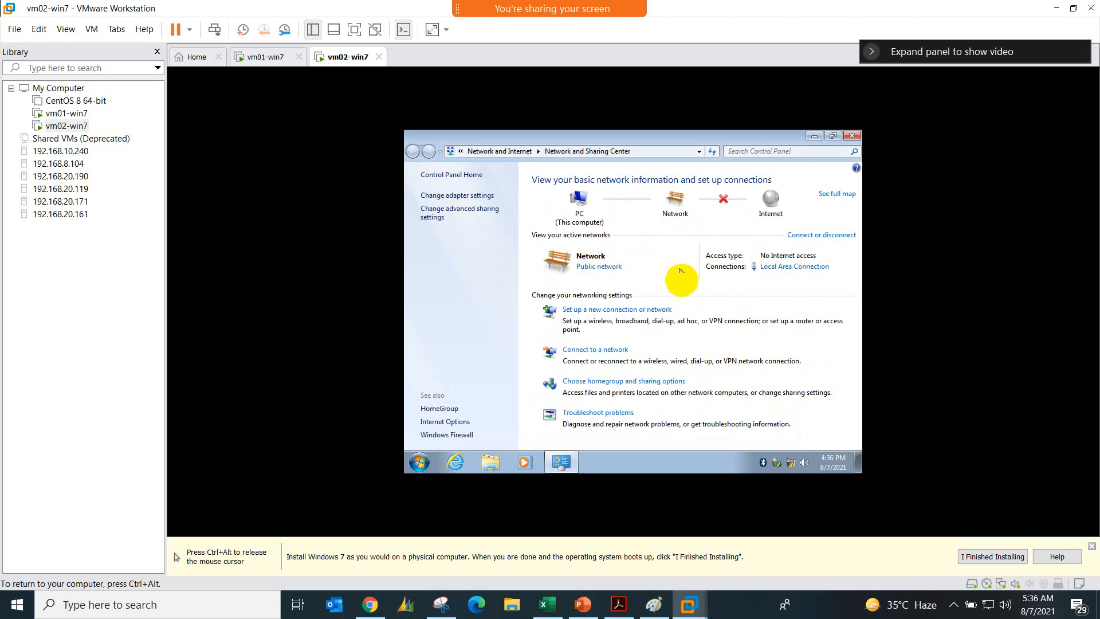
Step: Return to vm01-win7 and check its network adapter type in the virtual machine settings without changing anything
key(ctrl+alt)
click(268, 56)
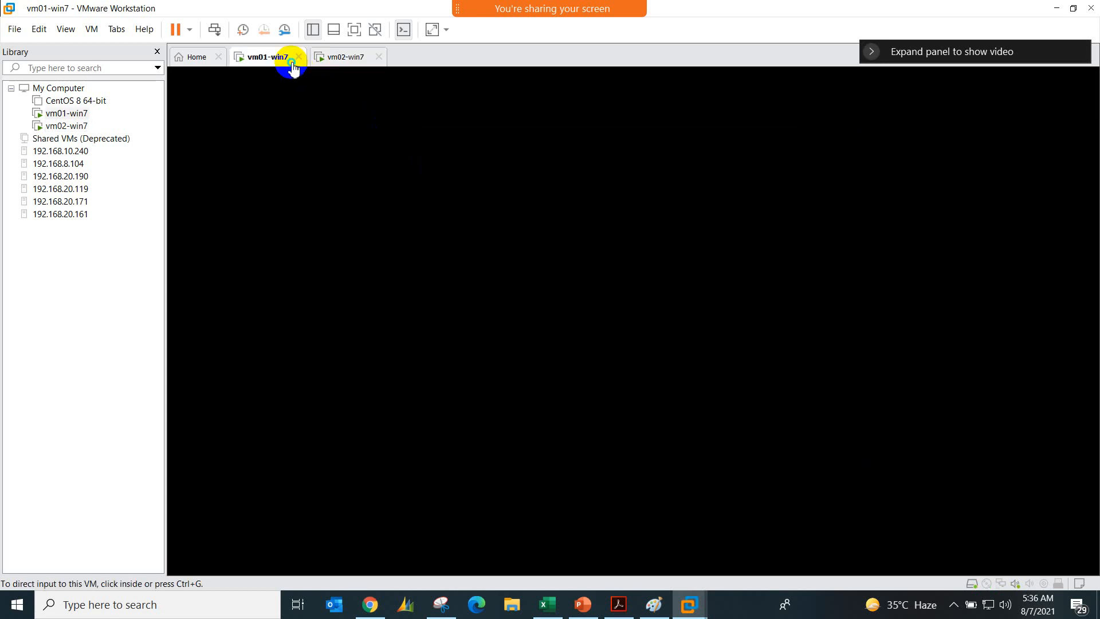
right_click(292, 67)
click(337, 234)
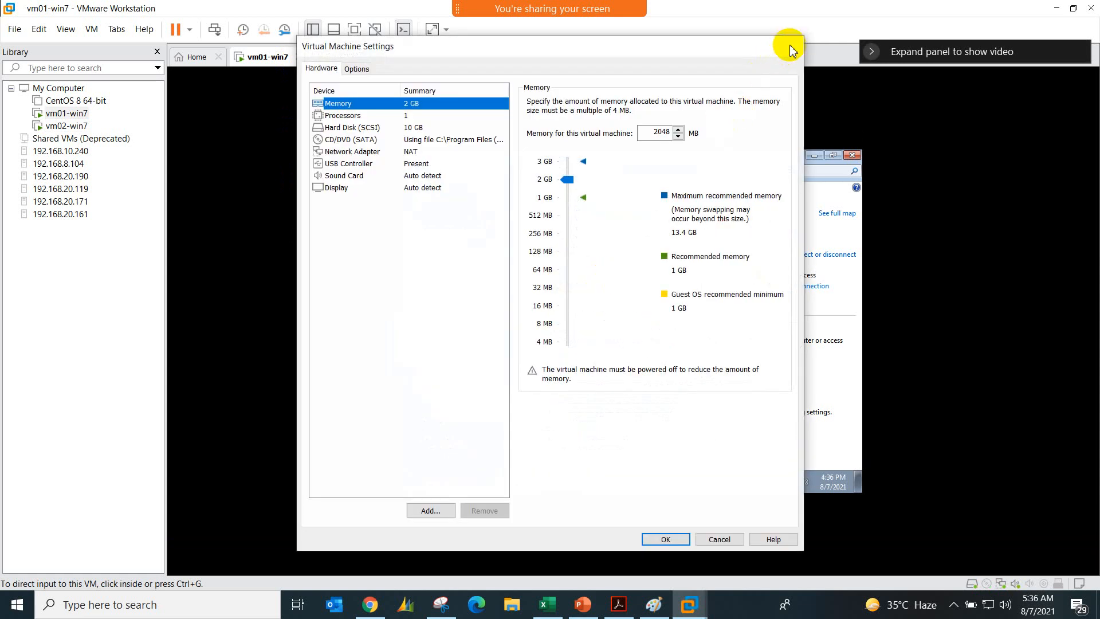
click(790, 43)
Step: Set vm01-win7's Local Area Connection to obtain its IPv4 address automatically and apply the connection settings
click(774, 285)
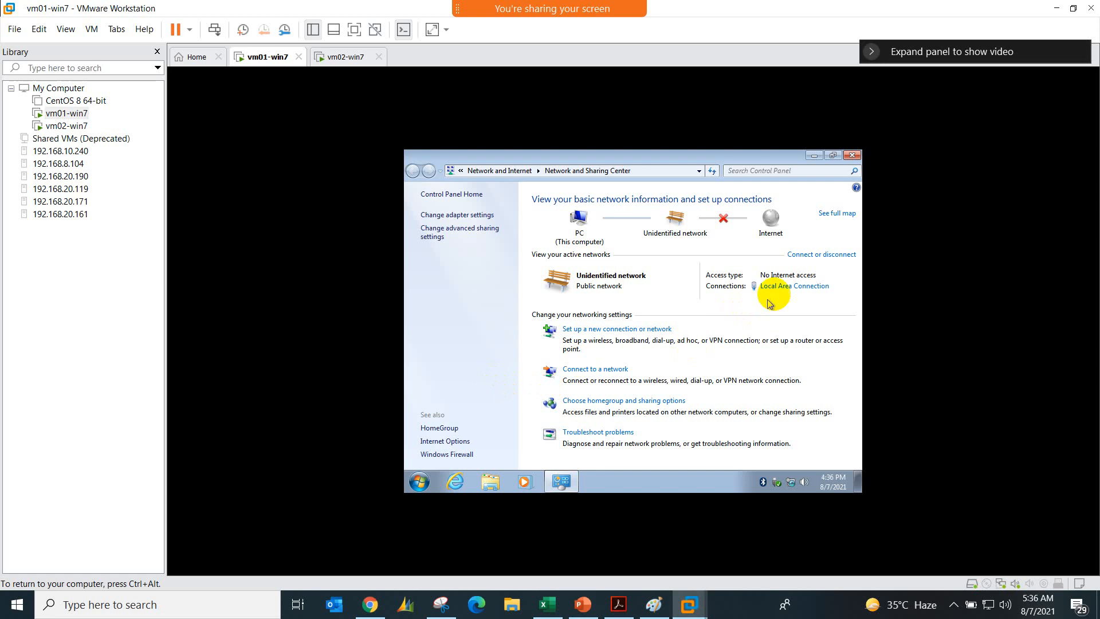
click(785, 287)
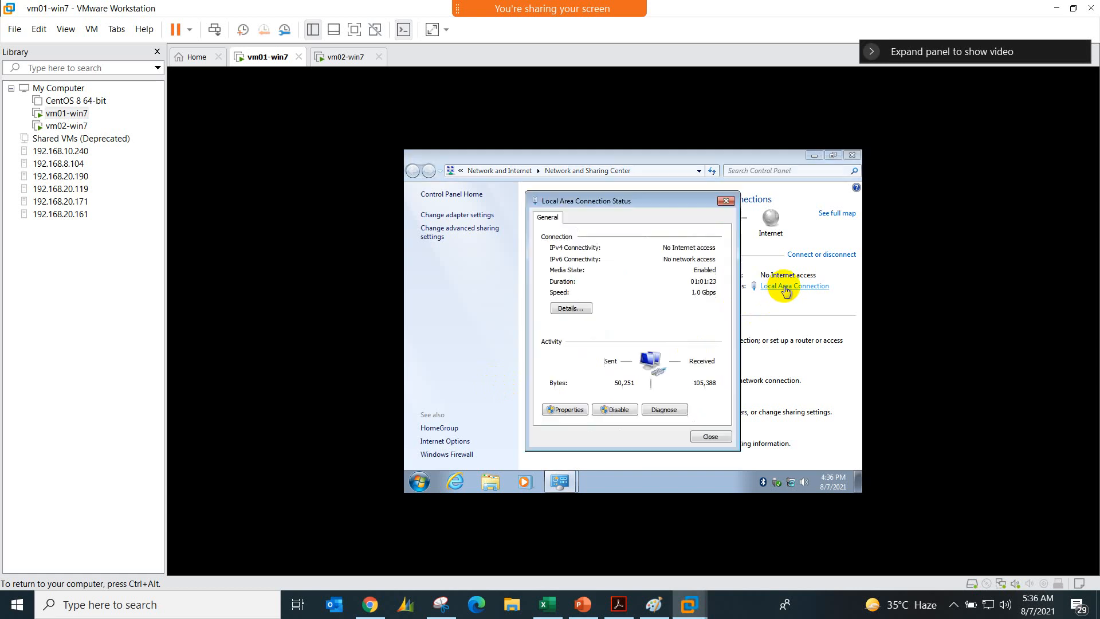
click(559, 412)
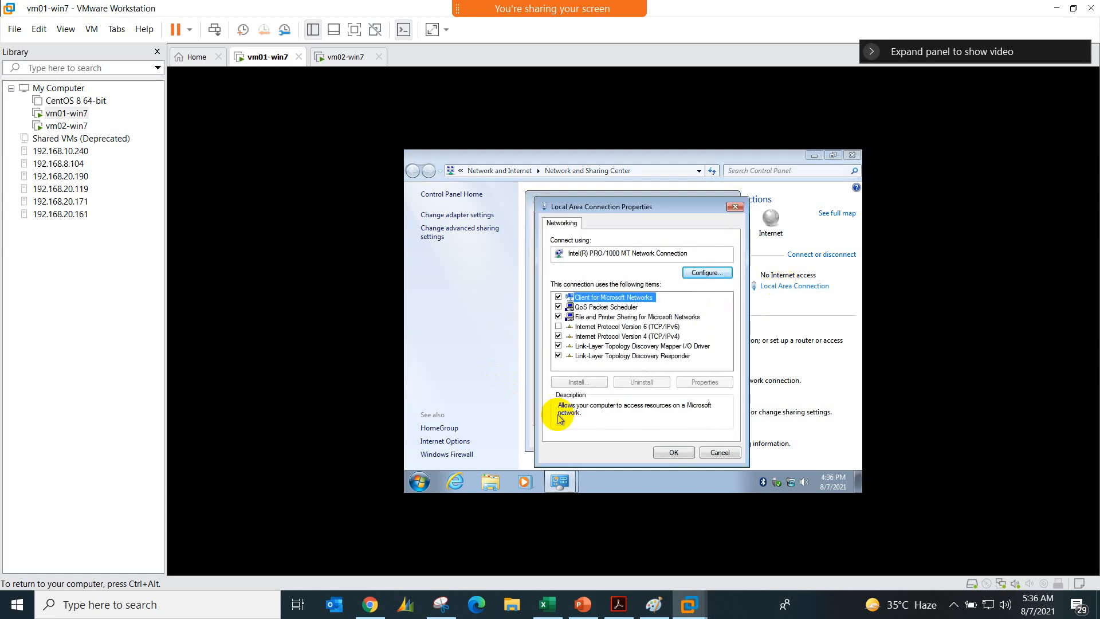
click(640, 337)
double_click(640, 337)
click(633, 283)
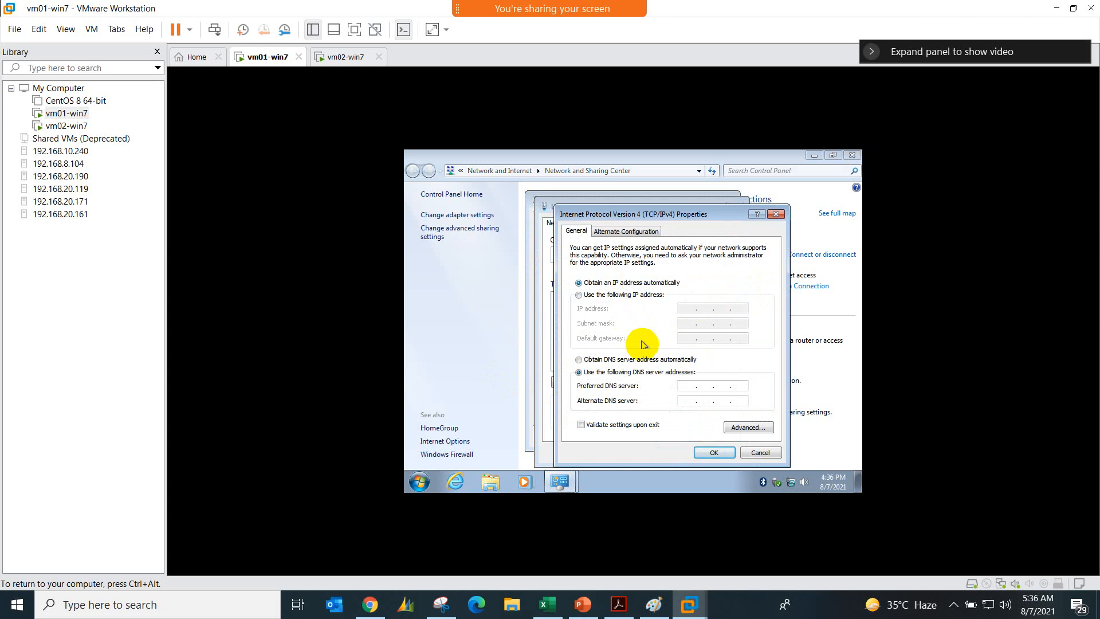
click(713, 451)
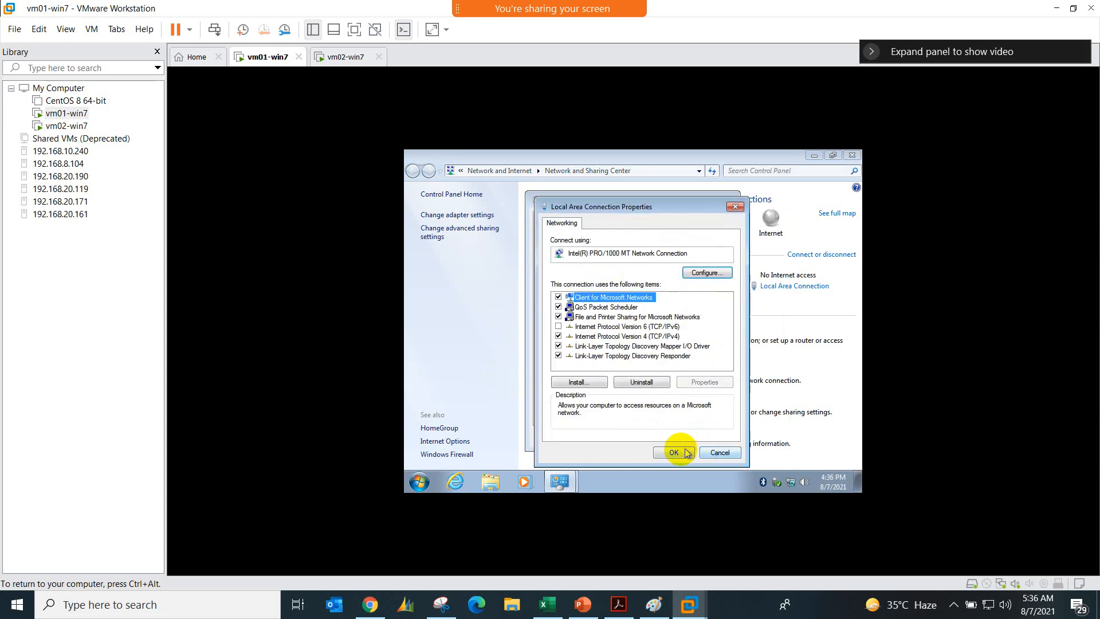
click(671, 454)
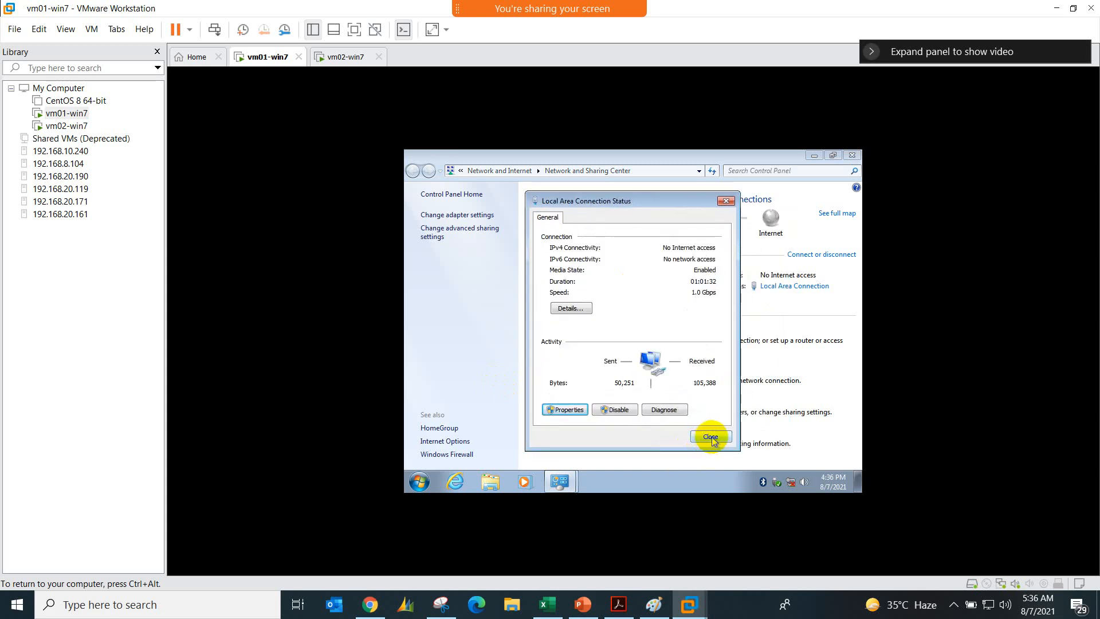
click(711, 437)
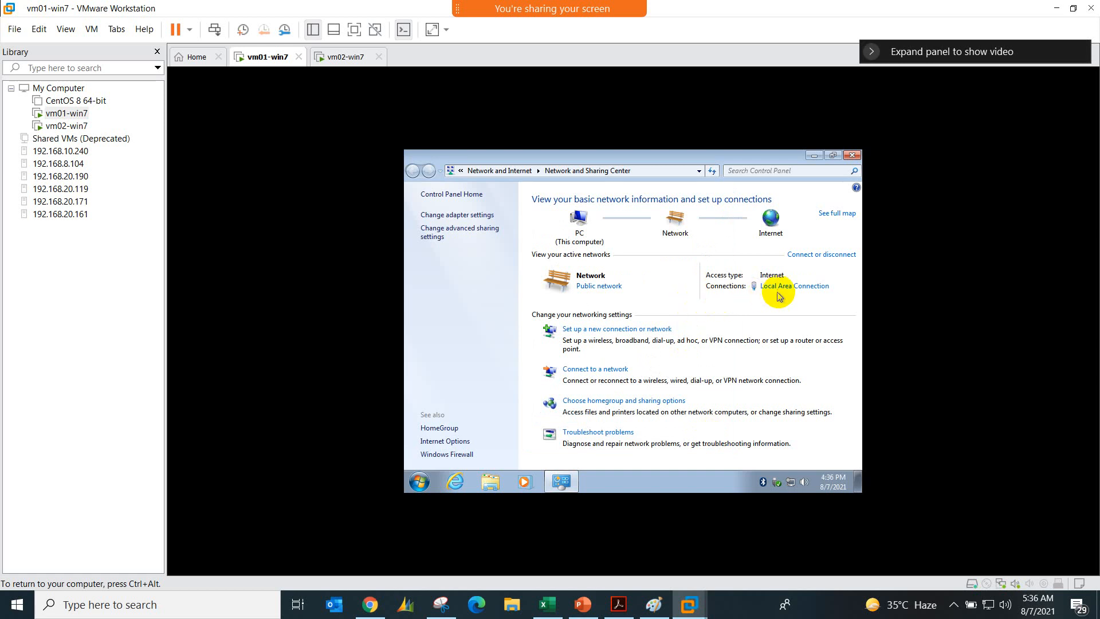
Step: Examine the network connection details of vm01-win7's Local Area Connection for its automatically assigned addresses
click(793, 286)
click(571, 308)
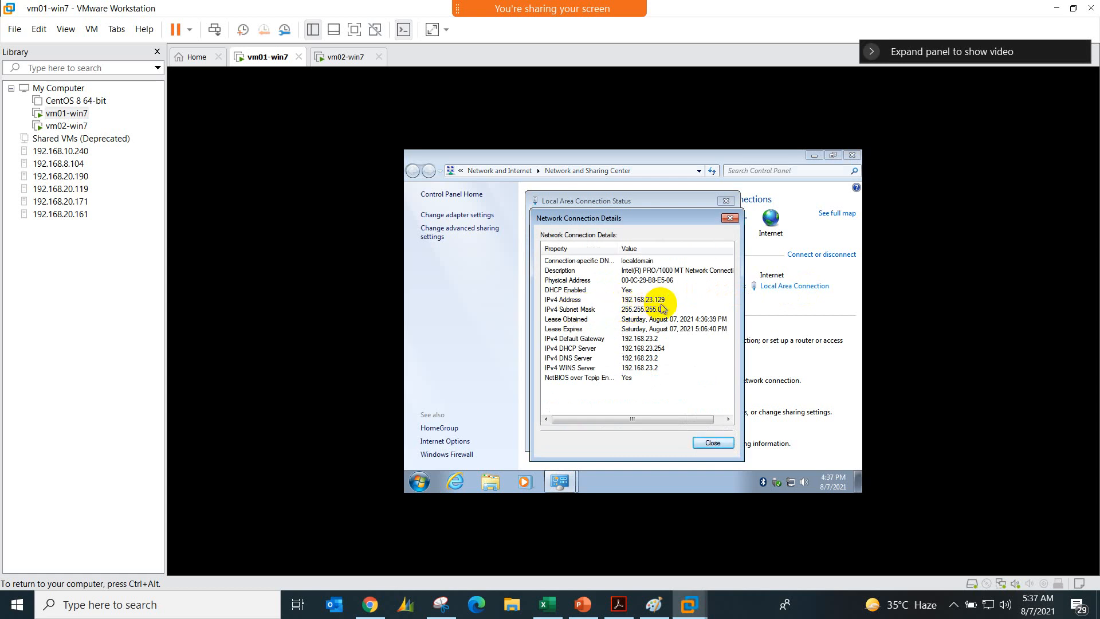
click(730, 218)
click(725, 201)
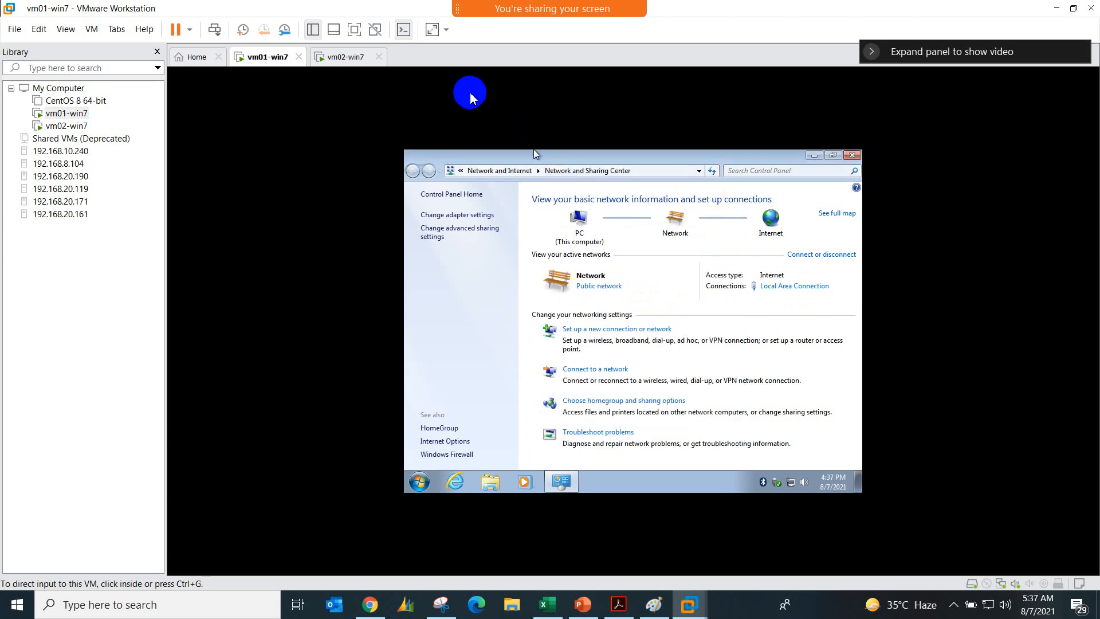
Step: Switch to vm02-win7 and examine its Local Area Connection details for the assigned IPv4 address, gateway and DNS server
click(352, 57)
click(483, 105)
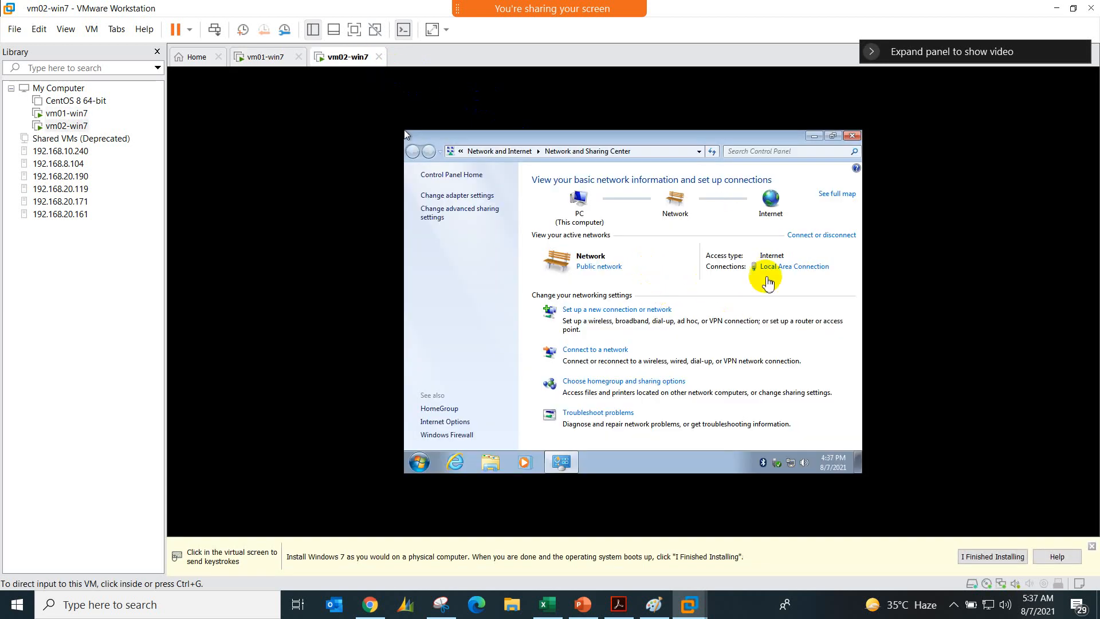
click(789, 273)
click(560, 282)
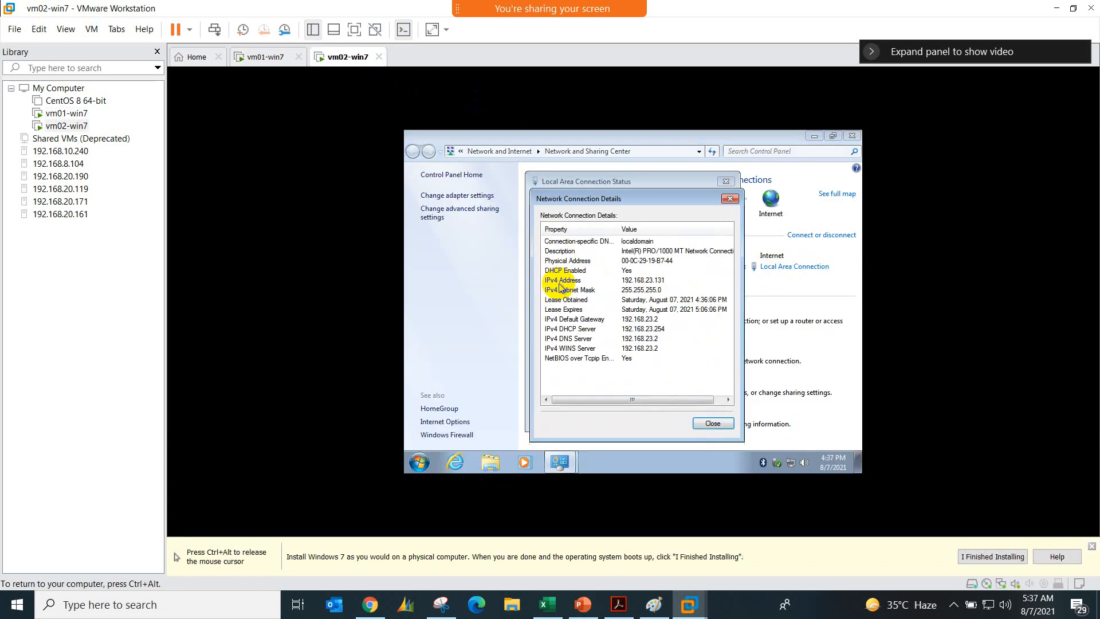
click(705, 421)
click(709, 419)
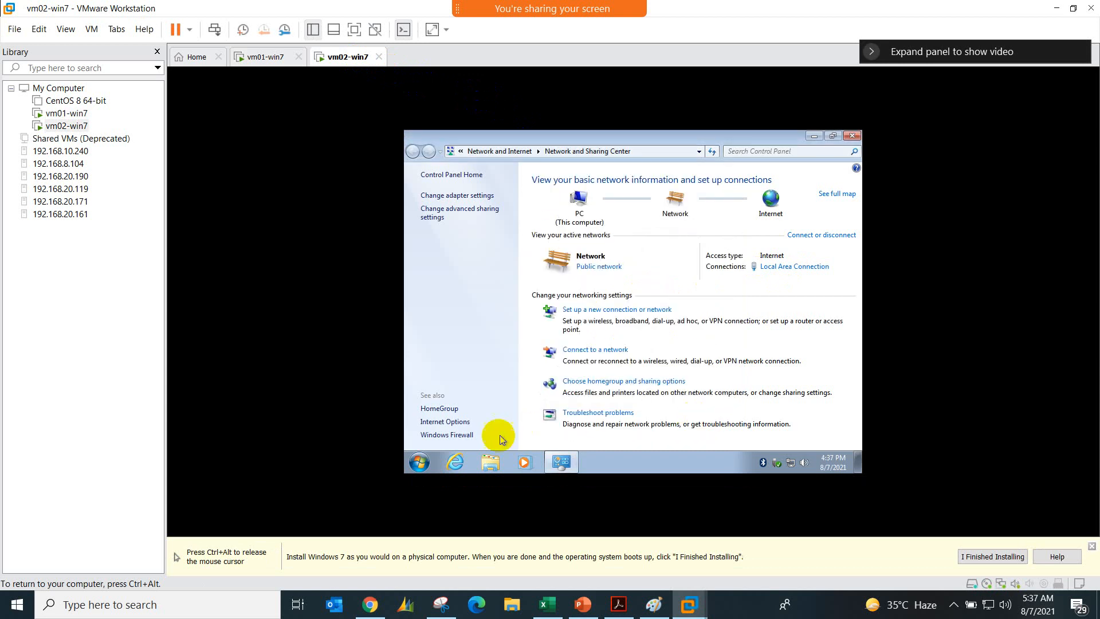
Step: Open a command prompt in vm02-win7, test internet access with ping google.com, and stop the ping
click(421, 462)
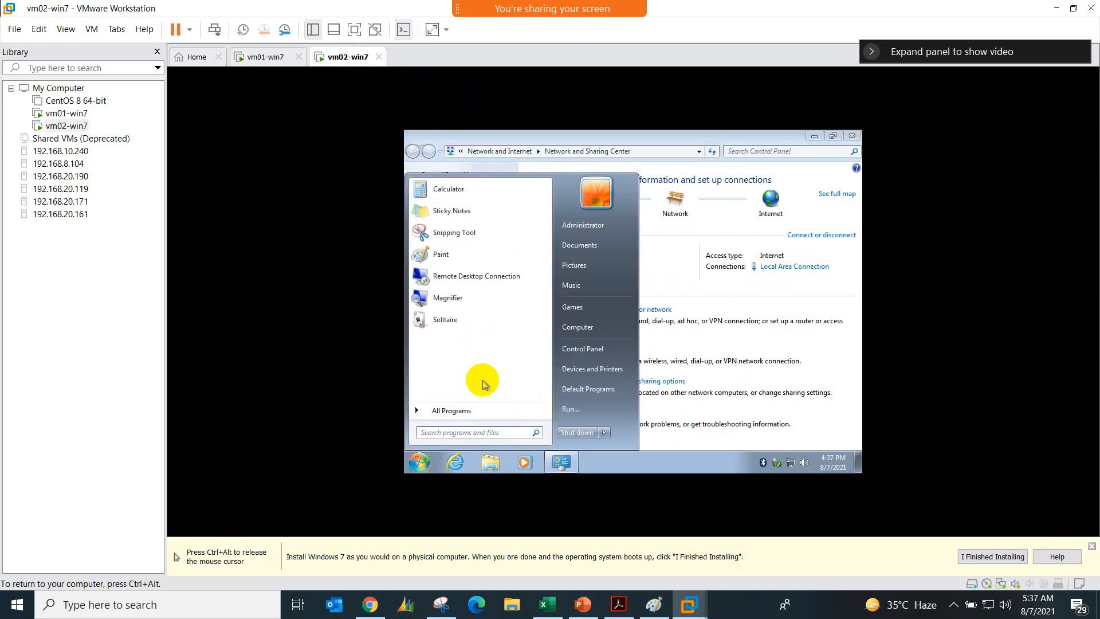
text(cmd)
key(Return)
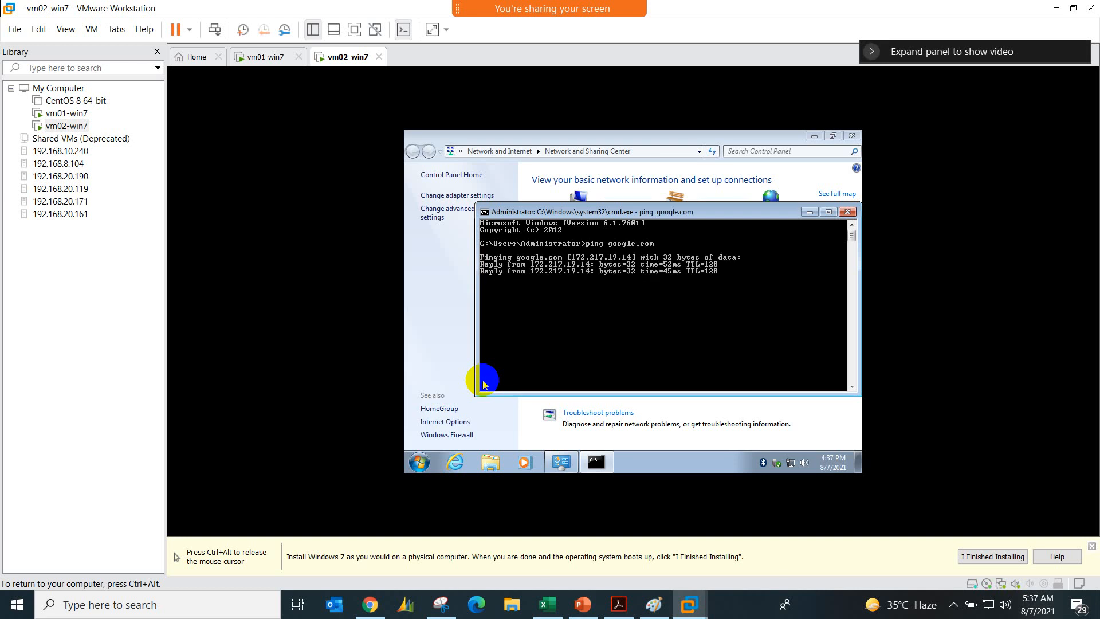
key(ctrl+c)
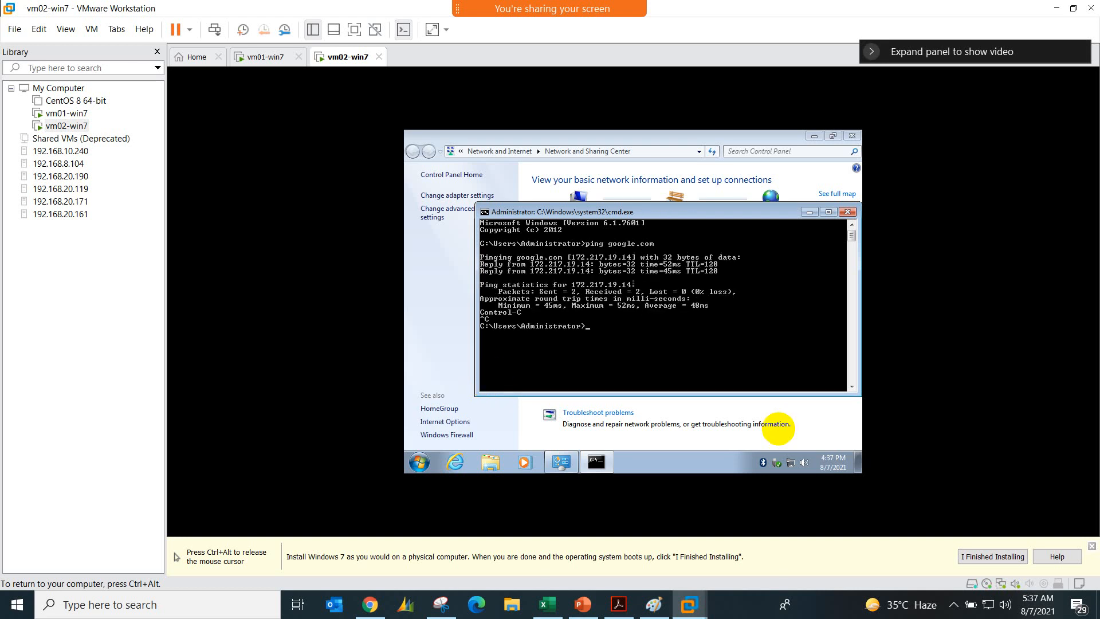
Step: Open a host command prompt, run ipconfig in vm02-win7, and ping 192.168.23.131 from the host
mouse_move(992, 613)
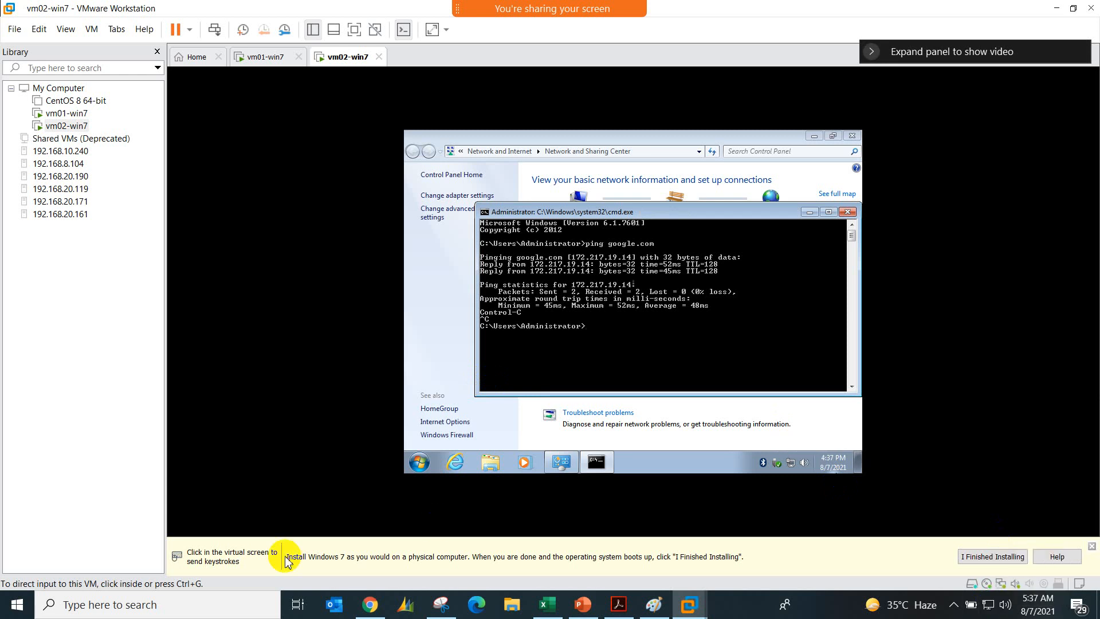
click(2, 598)
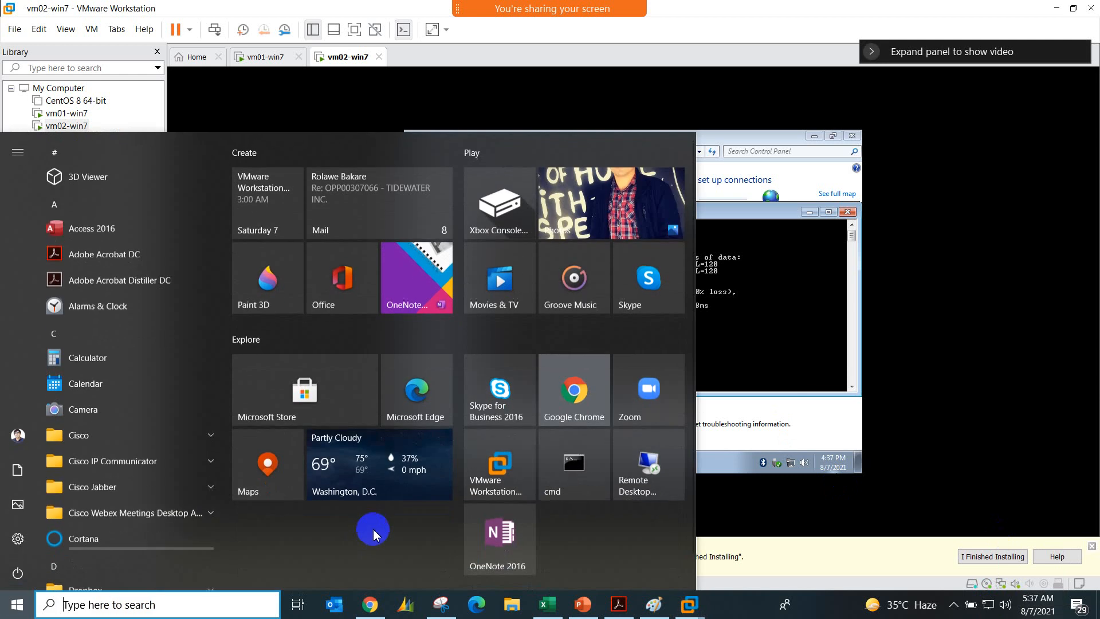
click(584, 479)
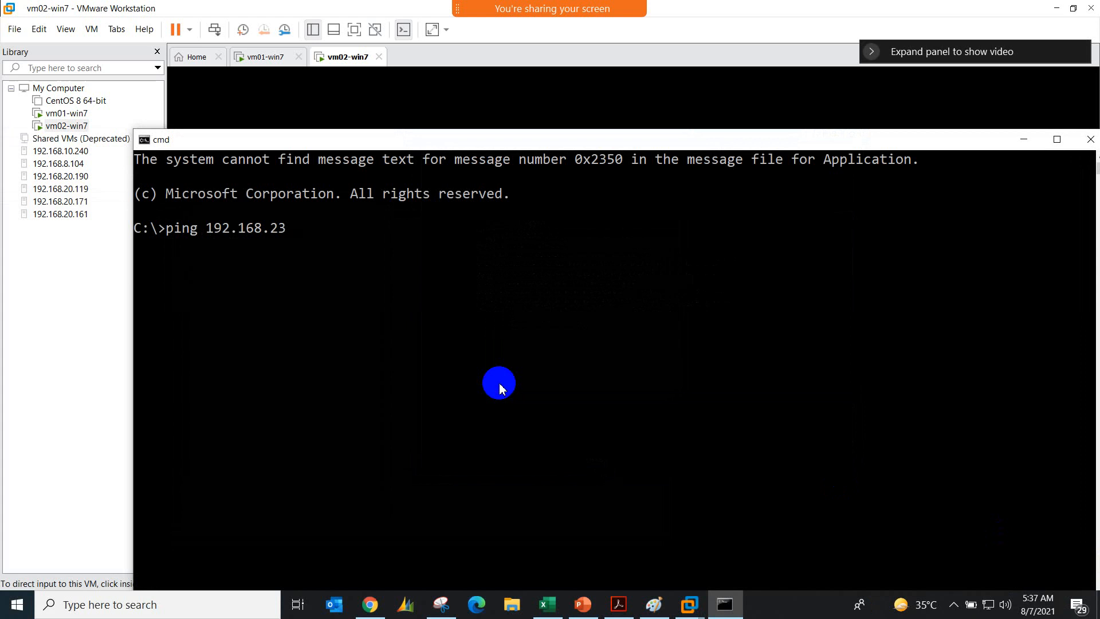
click(351, 74)
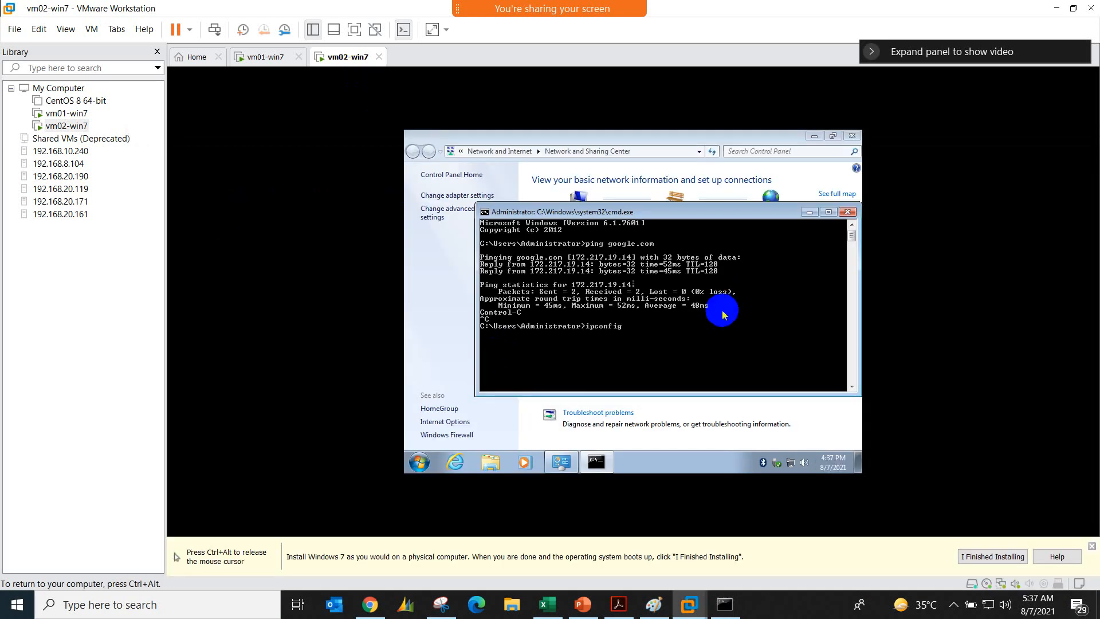
key(Return)
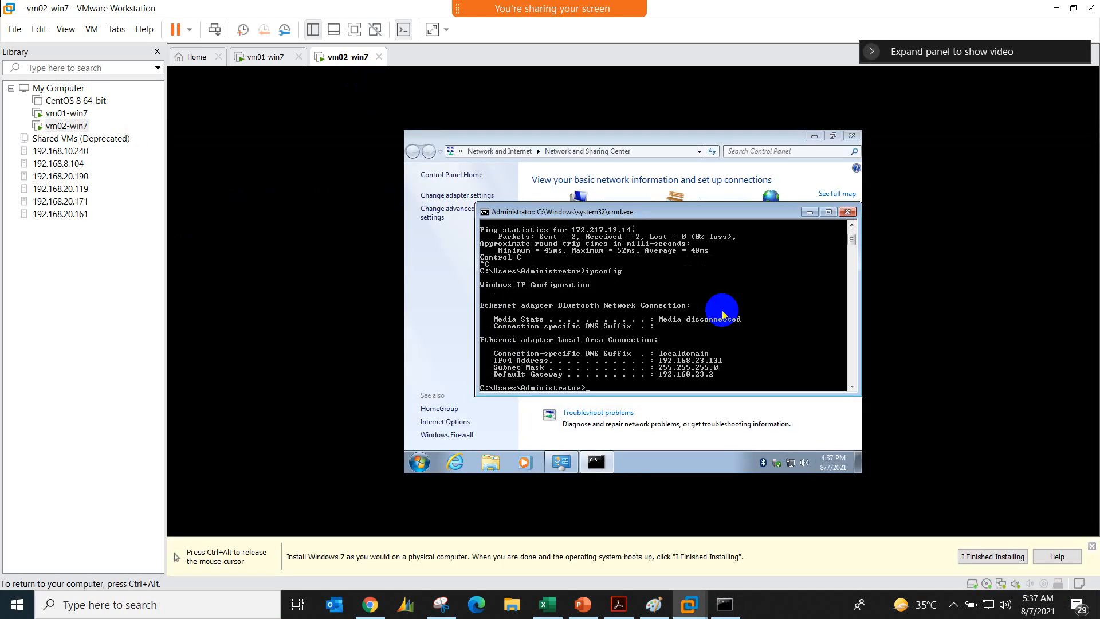
click(725, 604)
key(Return)
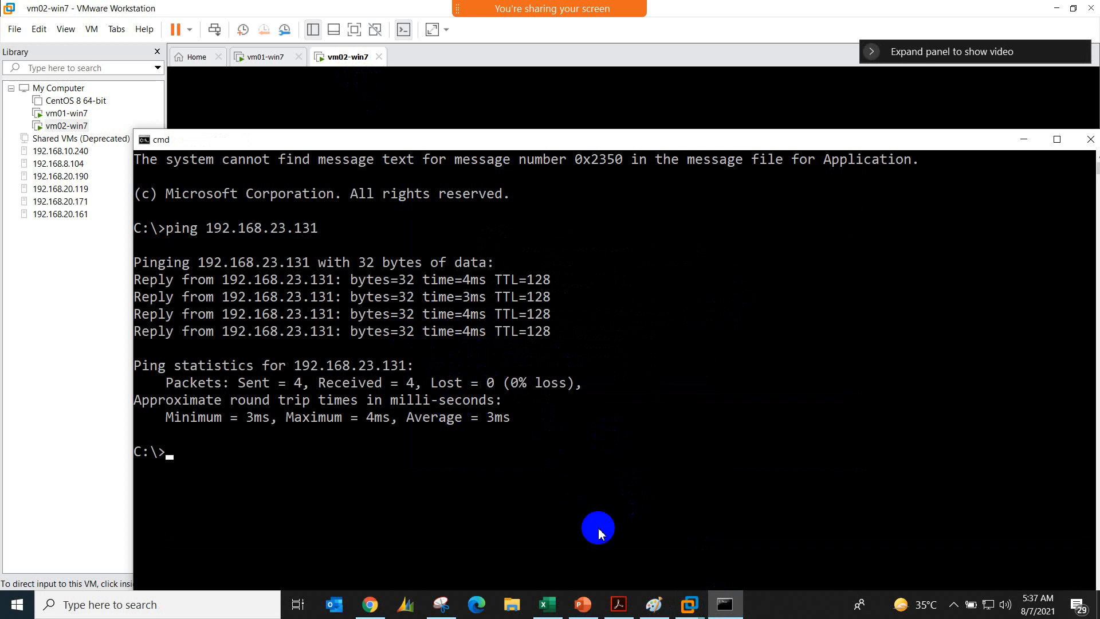
Step: Switch to Chrome, load the ESXi host at 192.168.20.171, and close the host's command prompt window
click(654, 604)
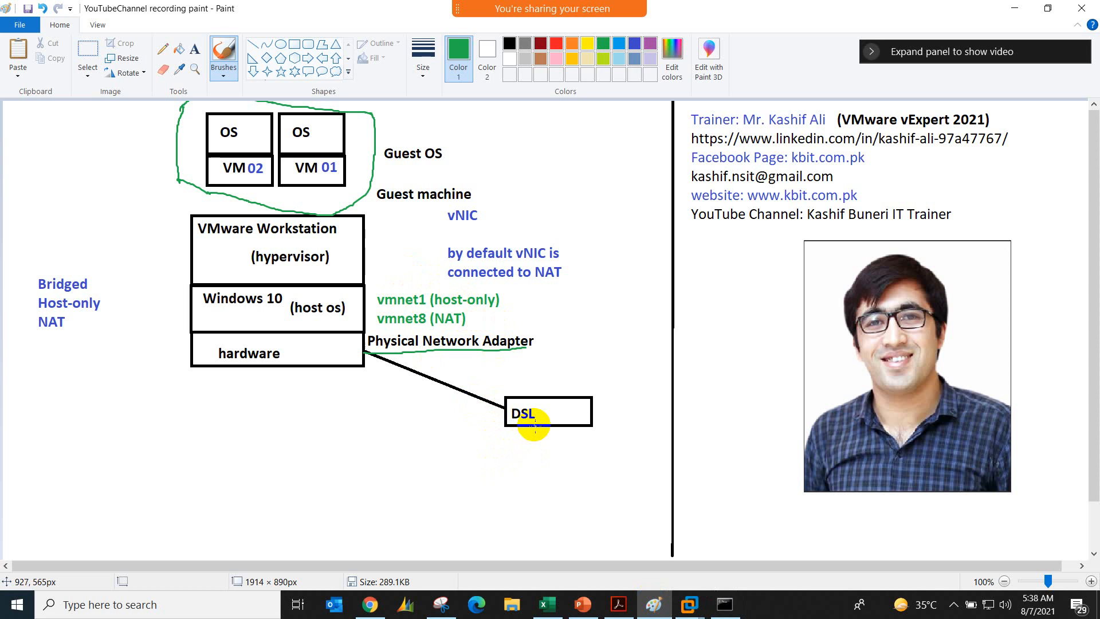
click(370, 604)
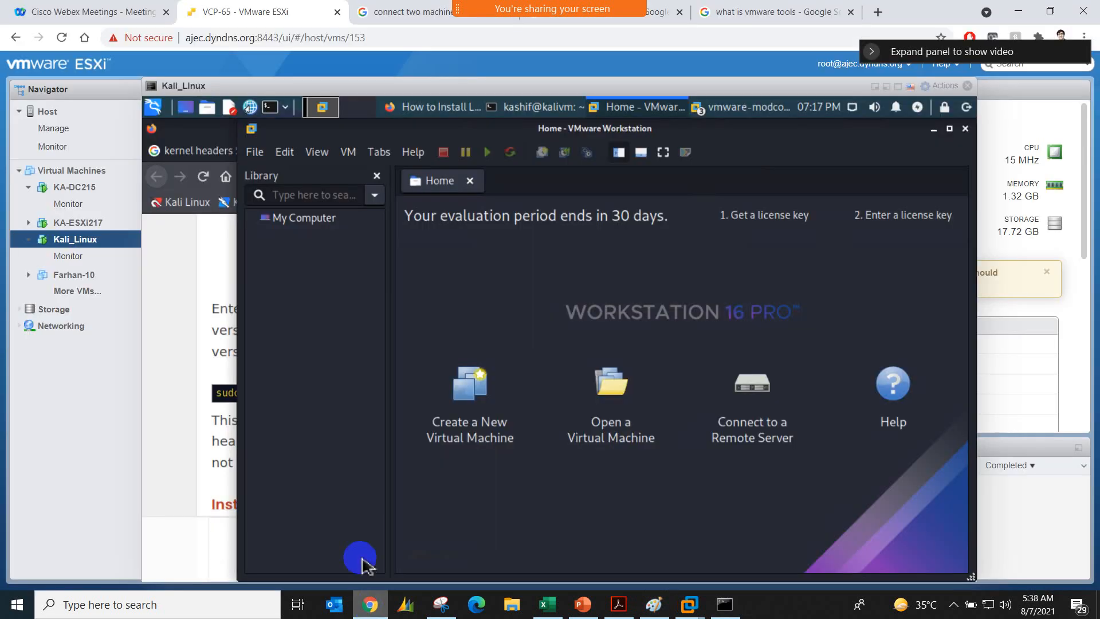
click(223, 44)
text(1)
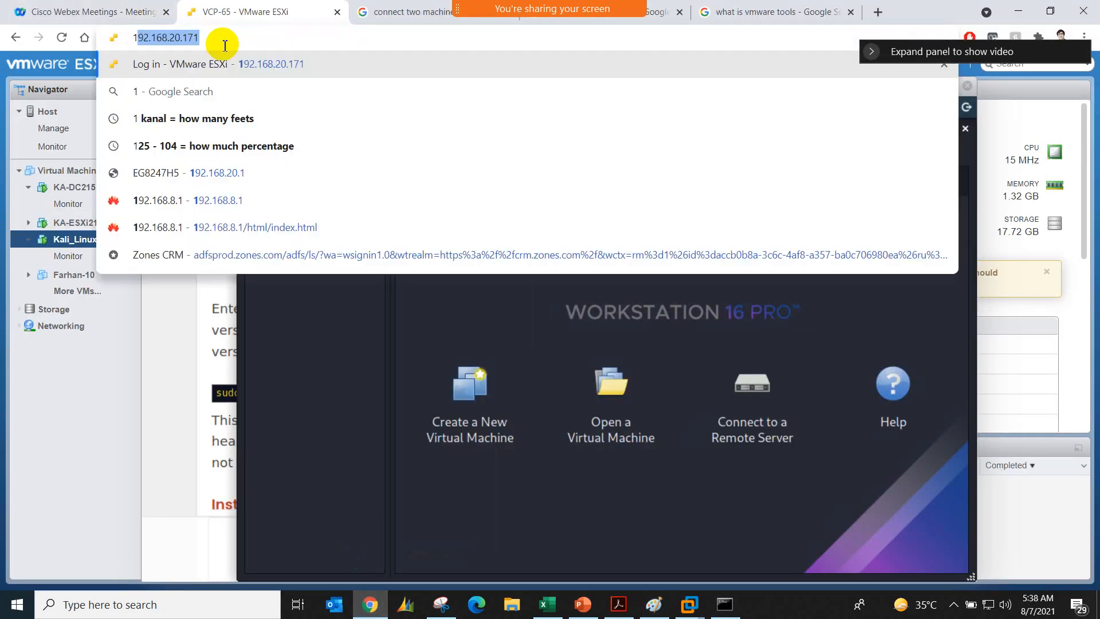
text(92.168.20.171)
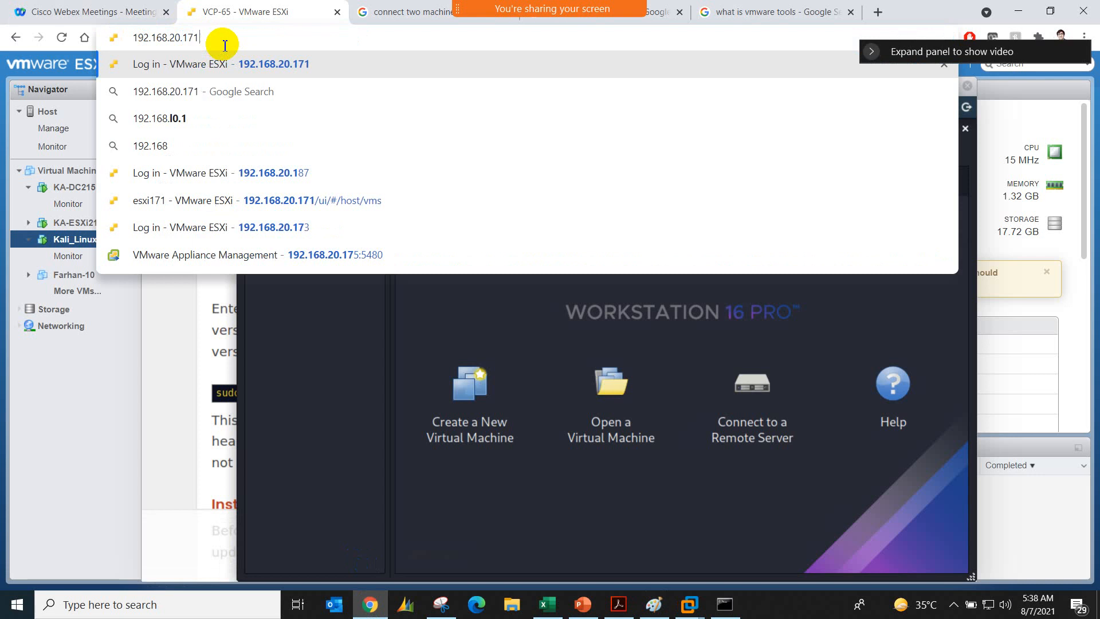
key(Return)
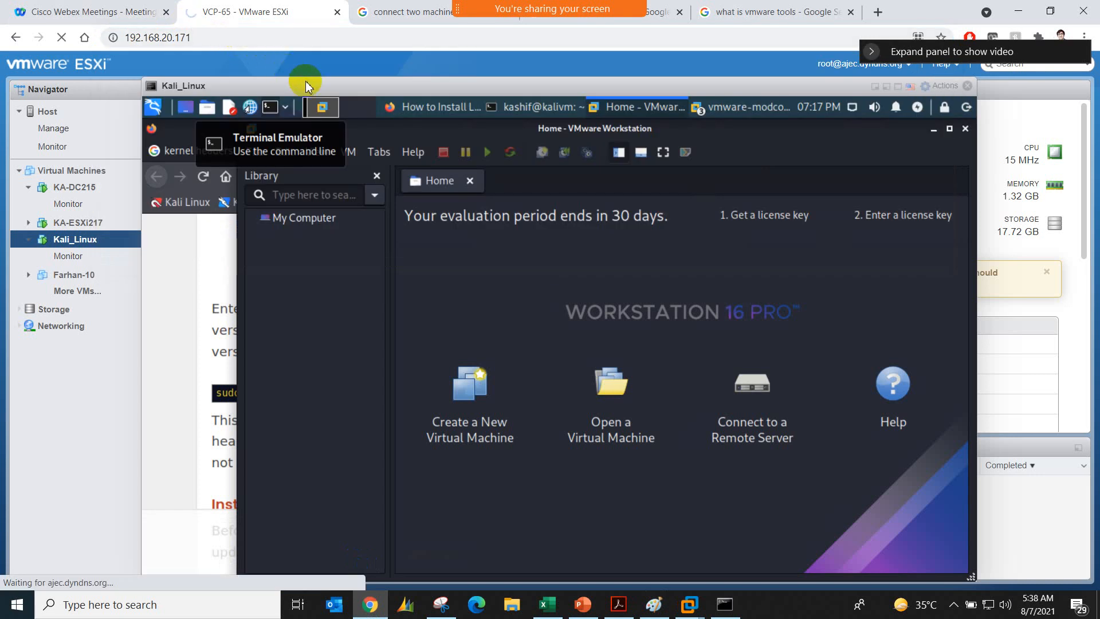
drag(305, 81, 351, 66)
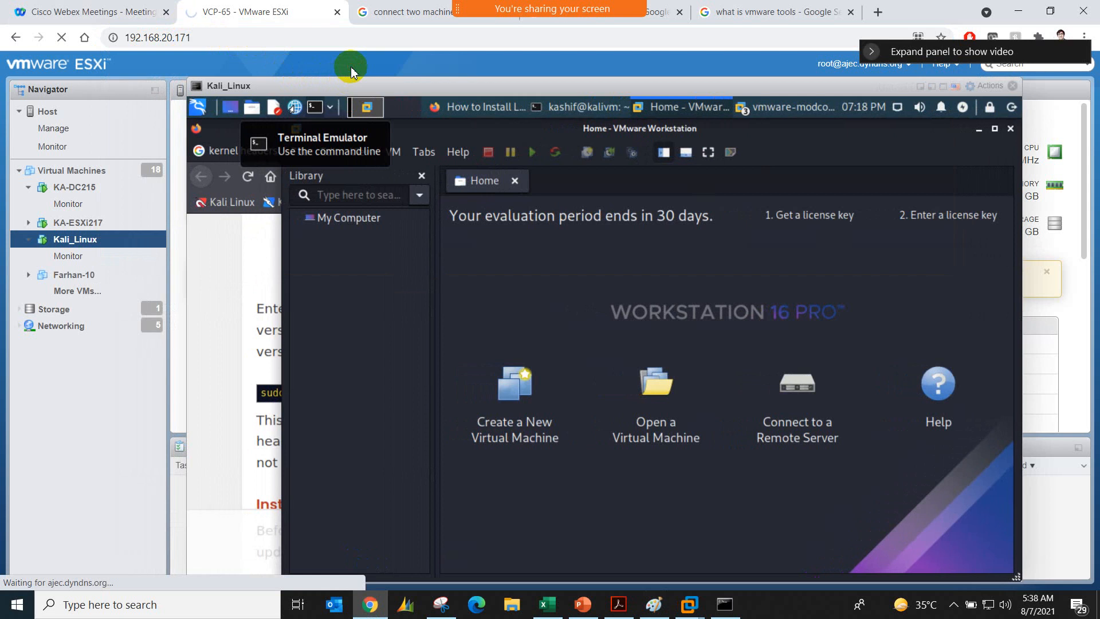
click(717, 599)
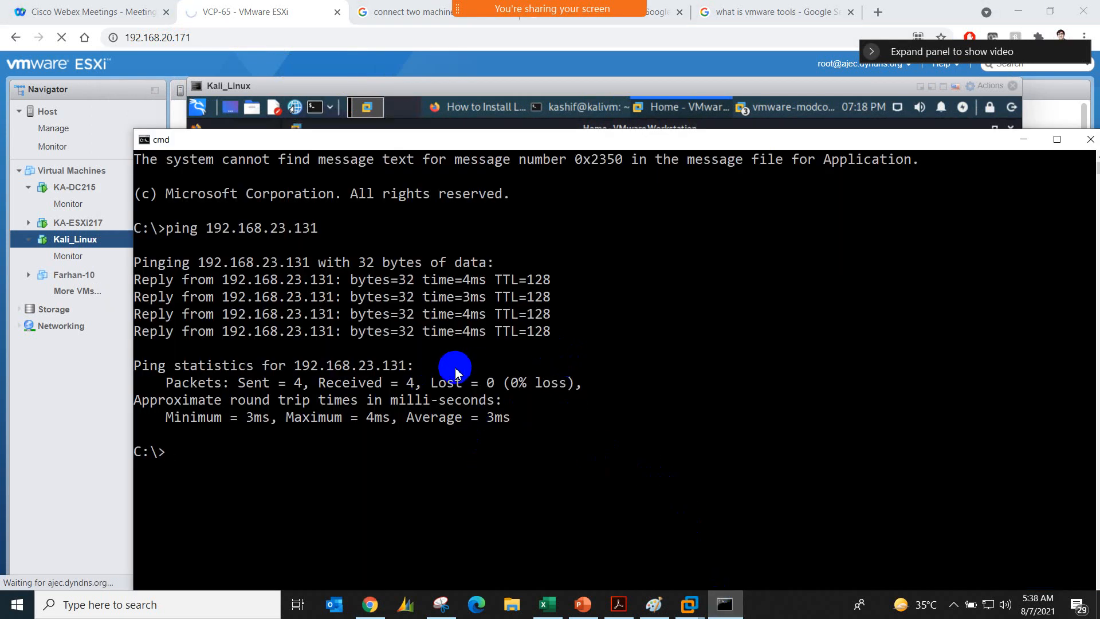
scroll(449, 368, down, 1)
click(1091, 140)
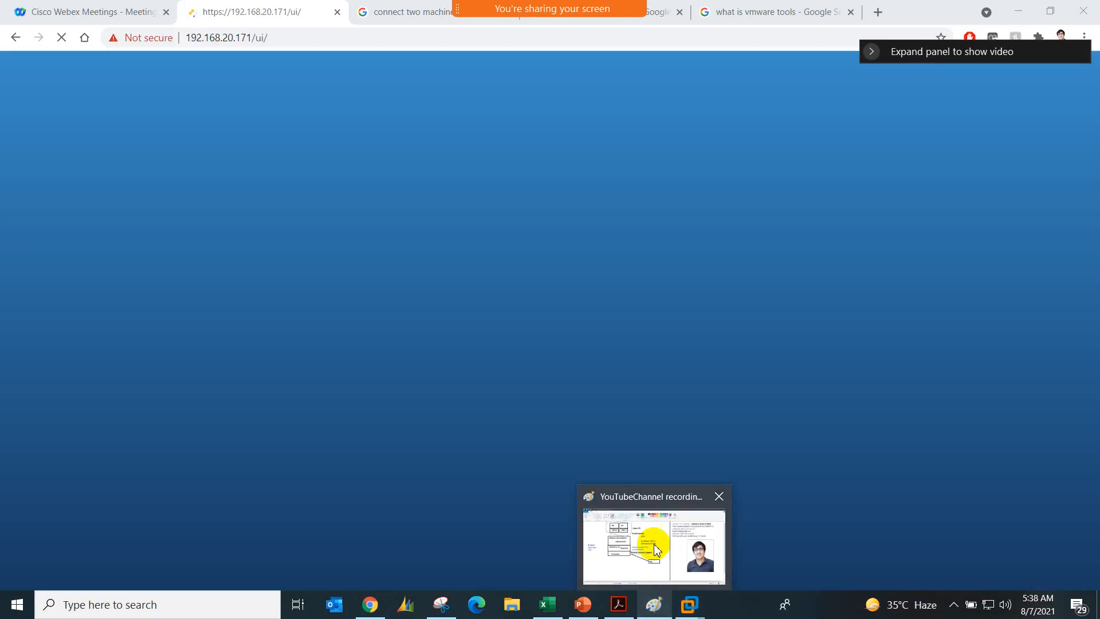
Step: Switch to the Paint diagram and draw a short green tick stroke beside the word Bridged
click(651, 545)
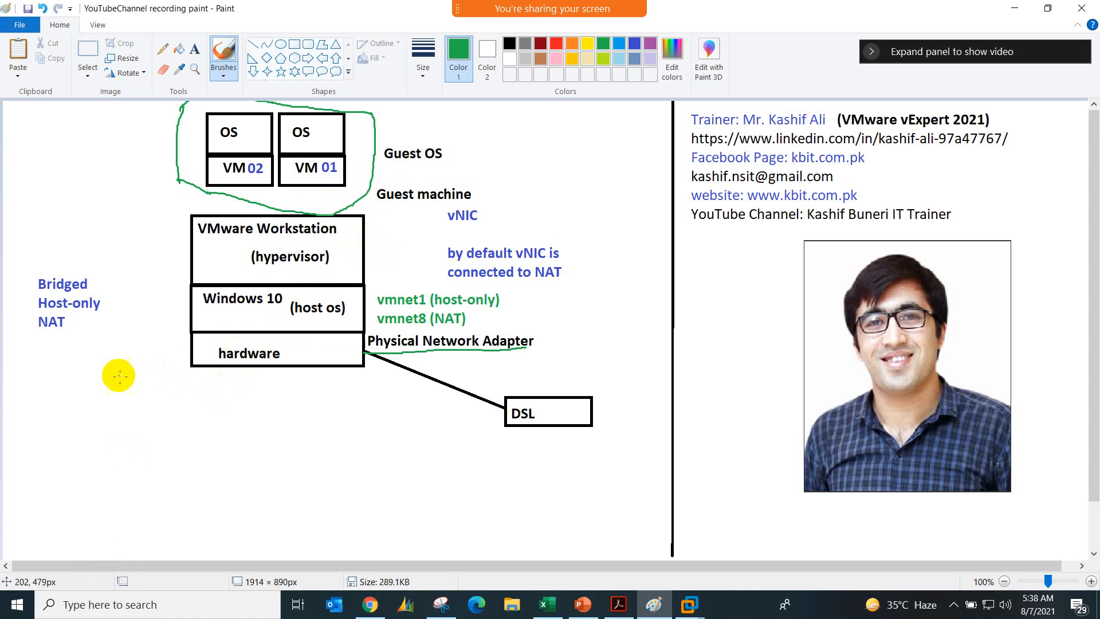
drag(97, 282, 119, 270)
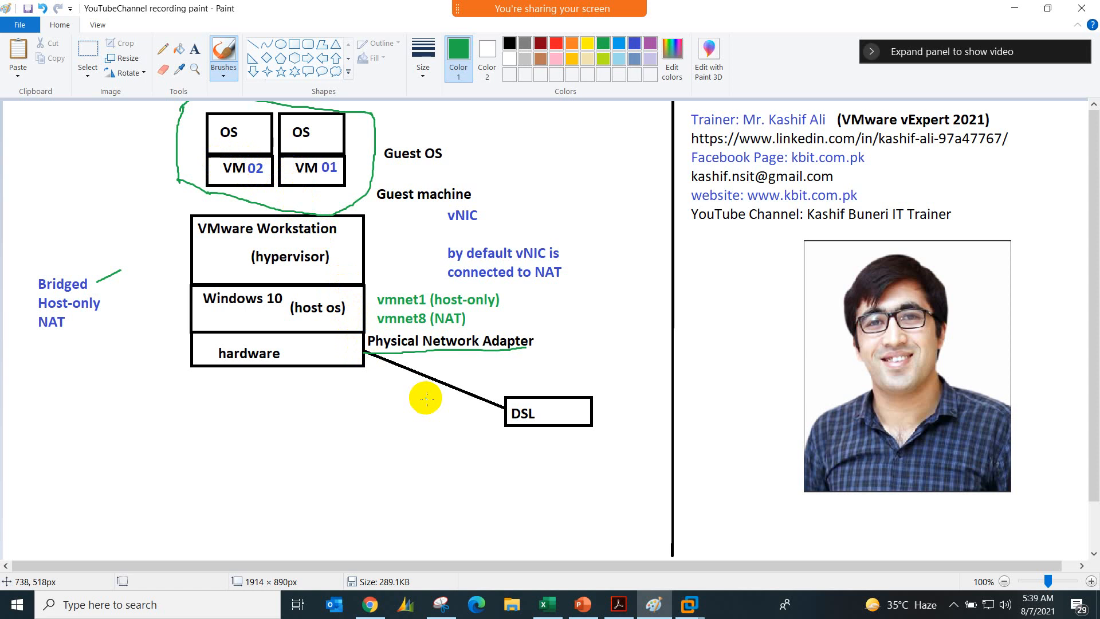
Step: Add green text labels 192.168.20.1 below the DSL box and 192.168.20.x beside the VM 02 box
click(195, 49)
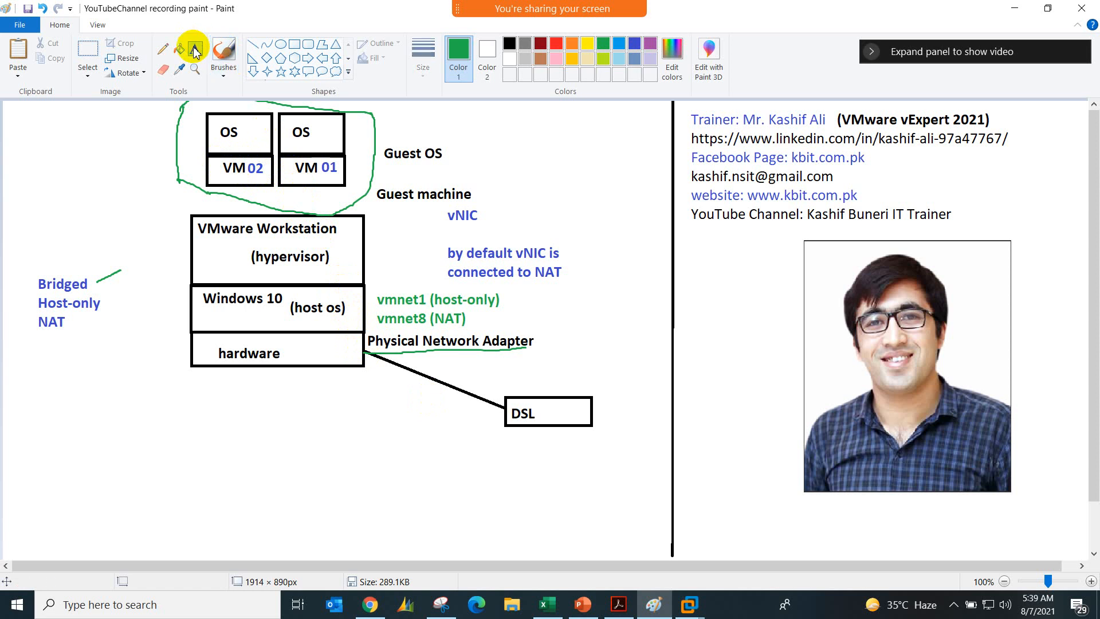
click(424, 426)
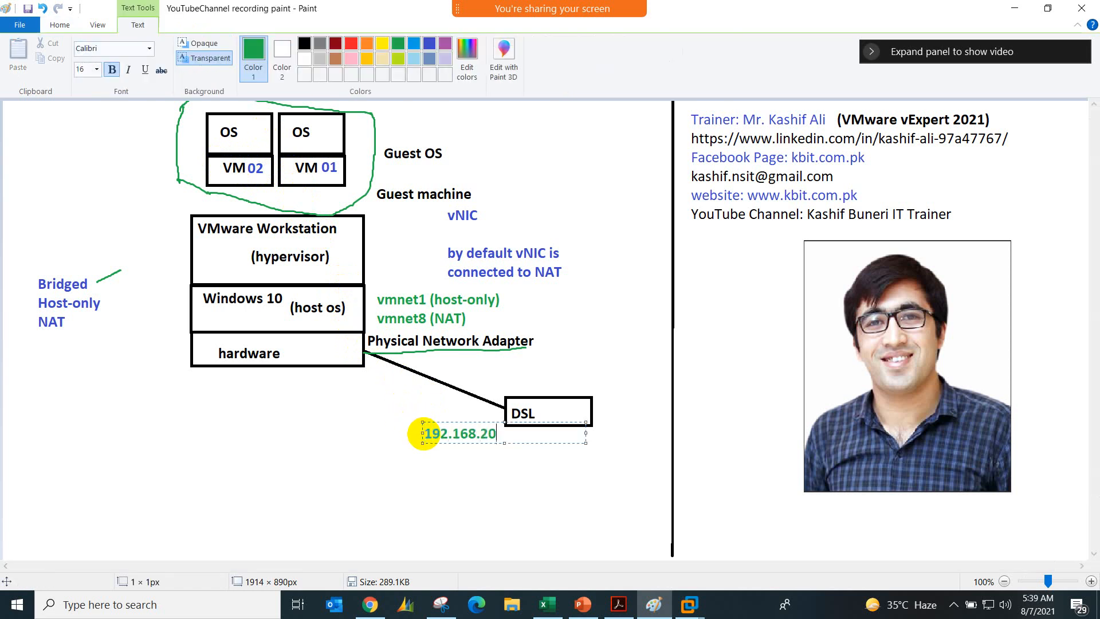
click(379, 454)
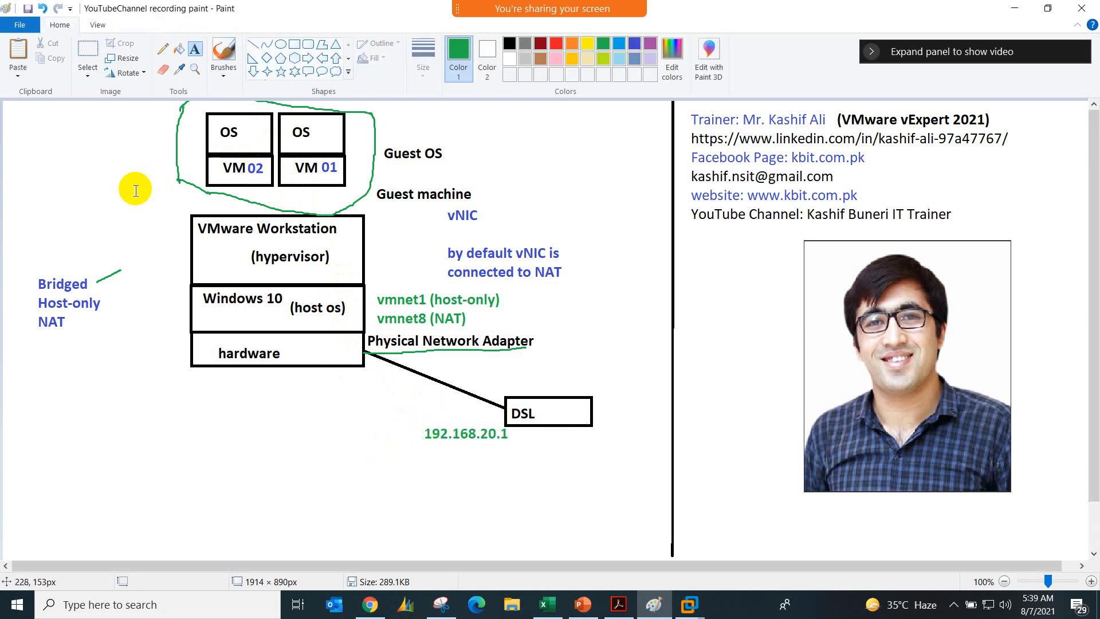
click(78, 189)
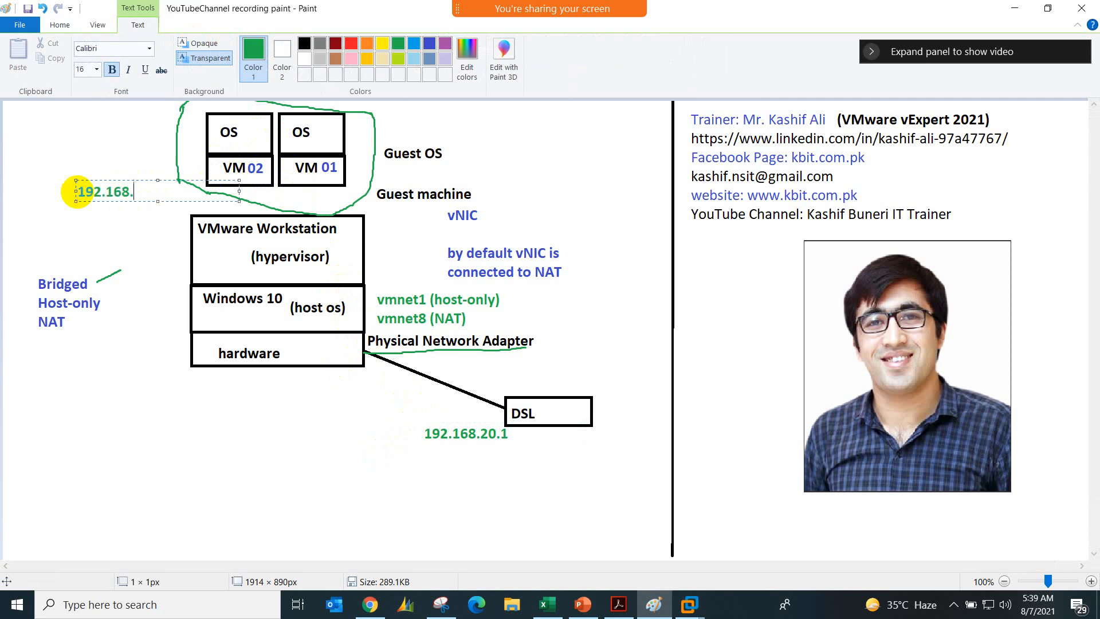
click(90, 245)
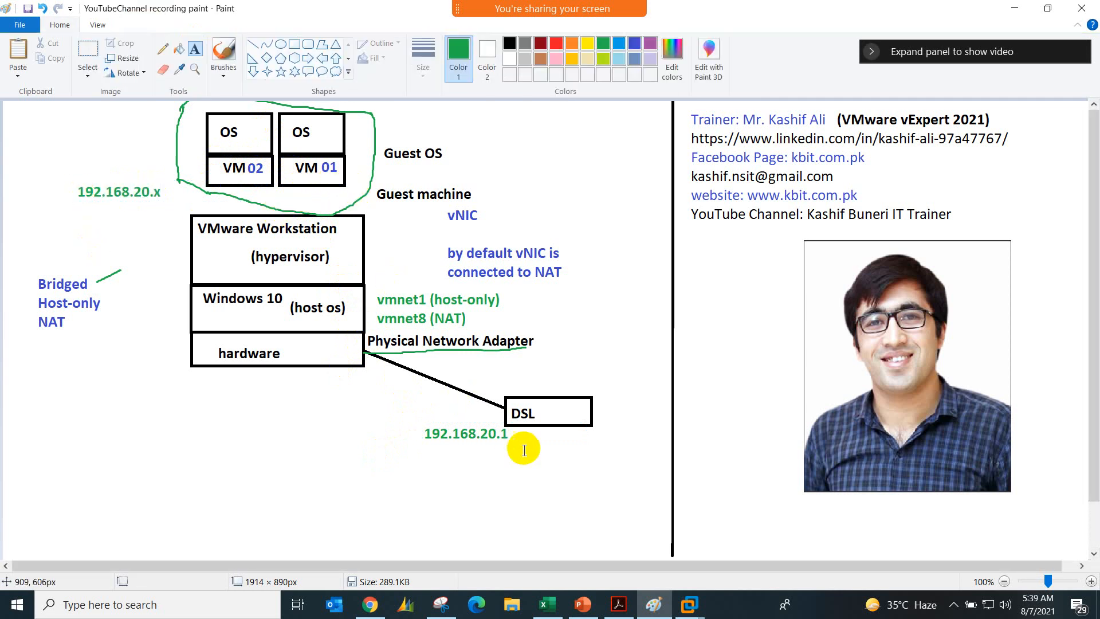
Step: Switch to vm02-win7 in VMware Workstation and open the Network Adapter options in its virtual machine settings
mouse_move(689, 604)
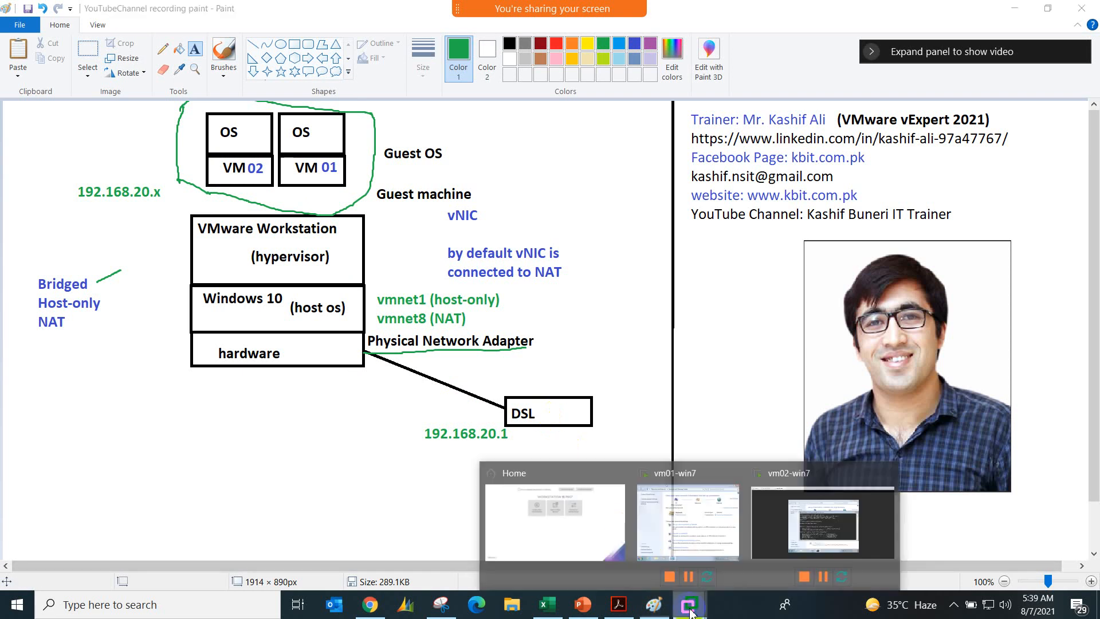
click(798, 515)
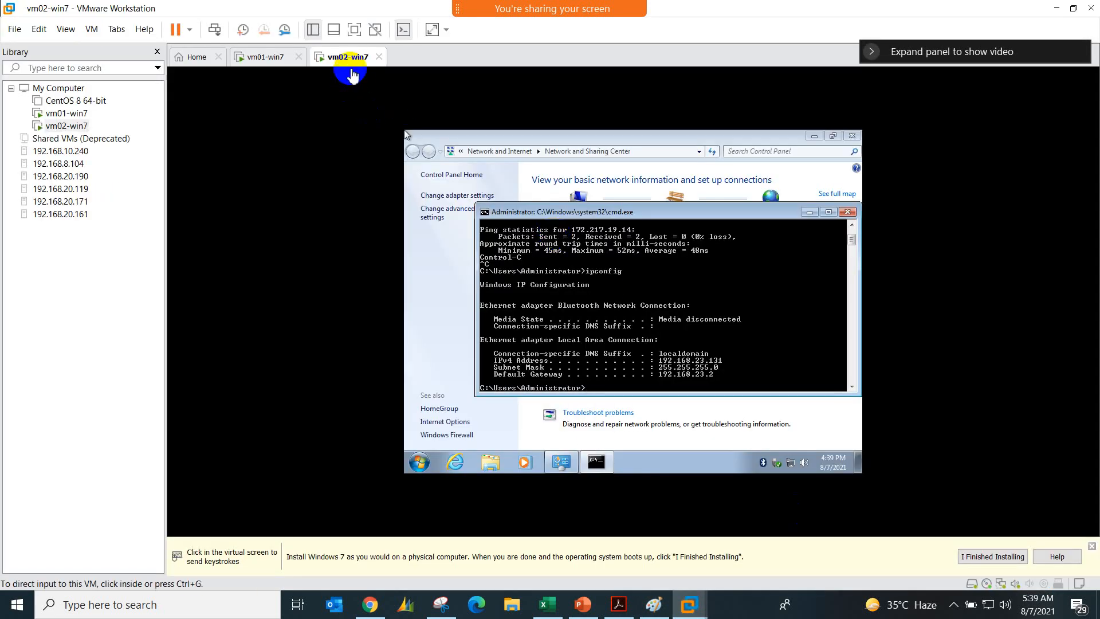
right_click(352, 69)
click(383, 237)
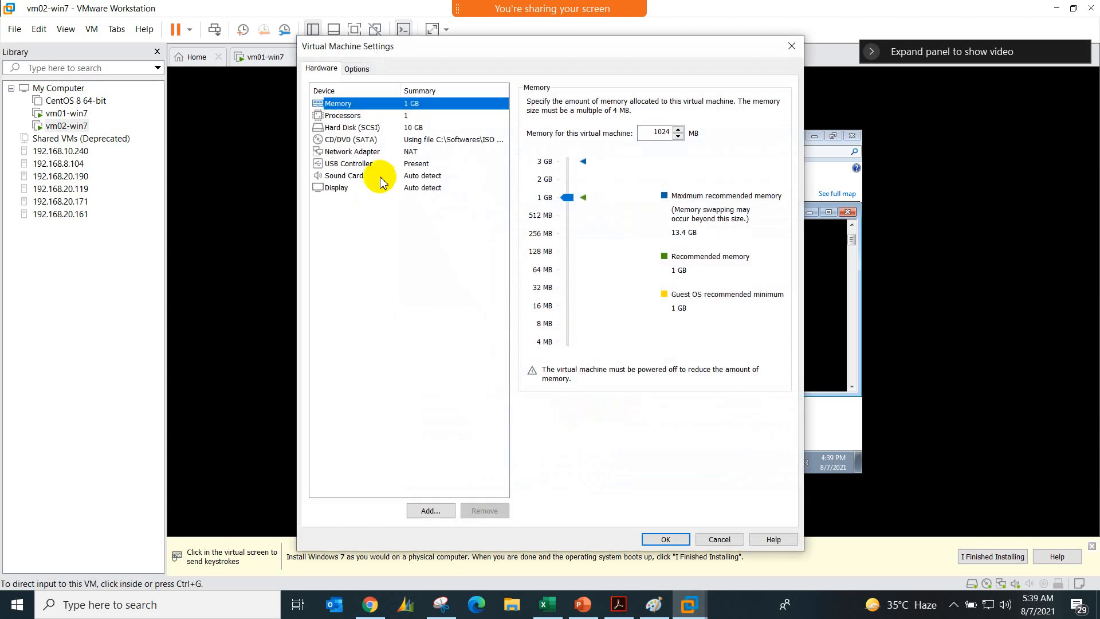
click(410, 152)
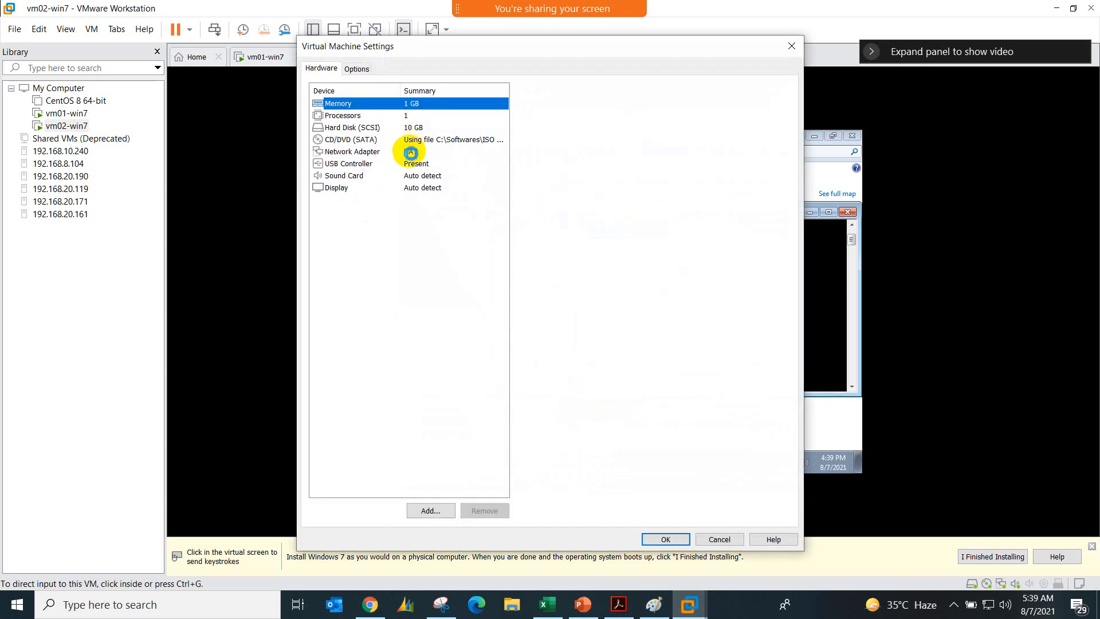
Step: Switch to Paint, draw a green curved arrow downward from Bridged, and label its tip Auto-Bridged
mouse_move(648, 609)
click(629, 542)
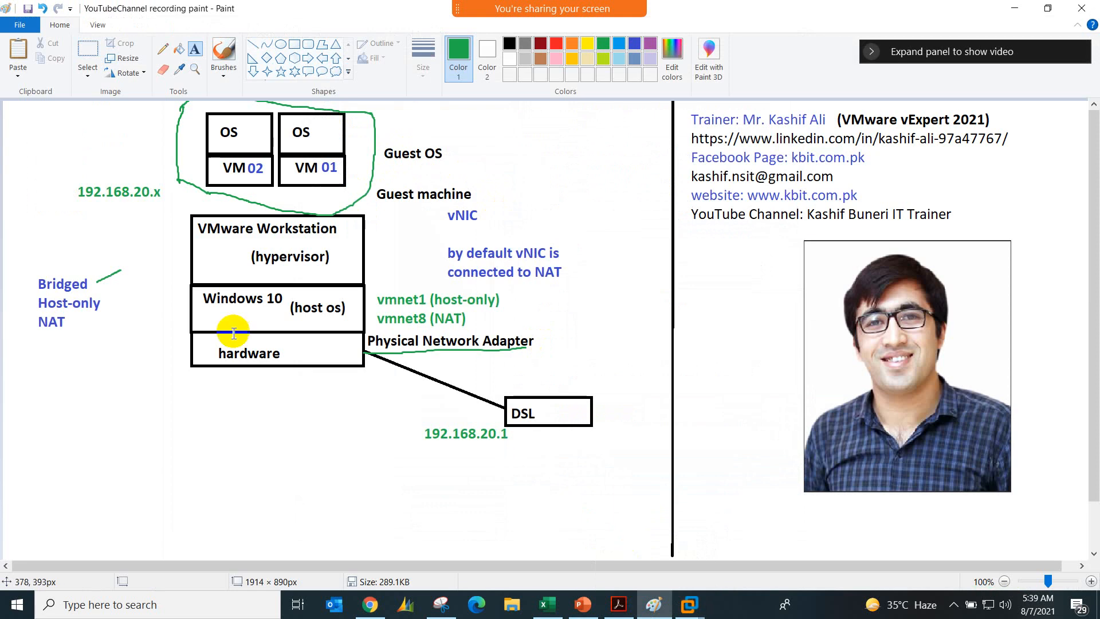
click(223, 52)
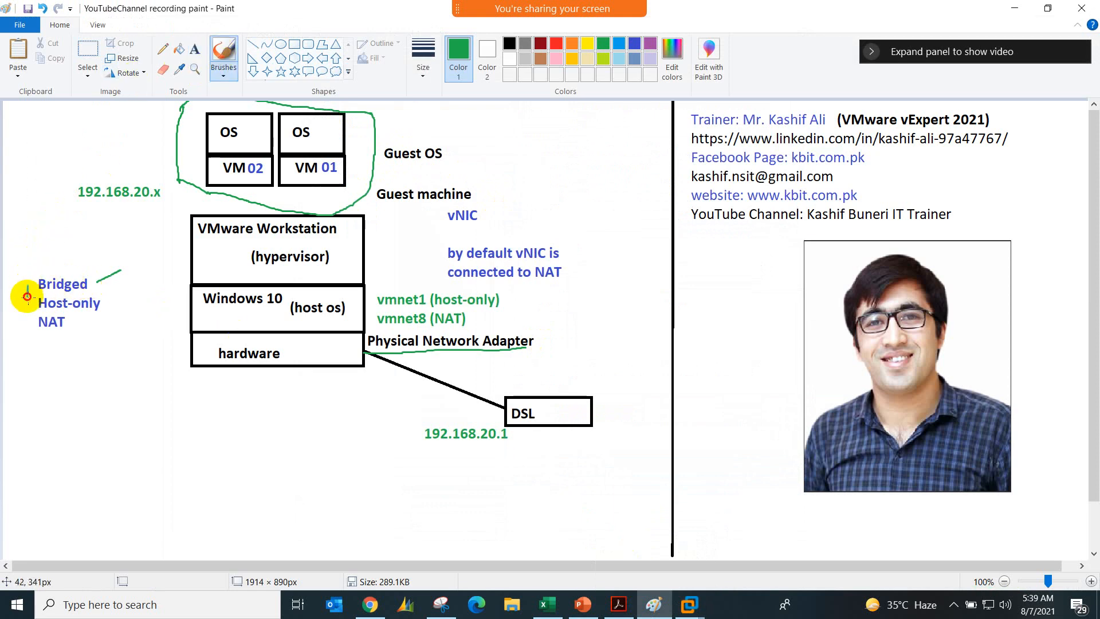
mouse_move(27, 297)
mouse_down()
mouse_move(21, 369)
mouse_move(46, 397)
mouse_move(36, 412)
mouse_move(20, 408)
mouse_up()
click(195, 49)
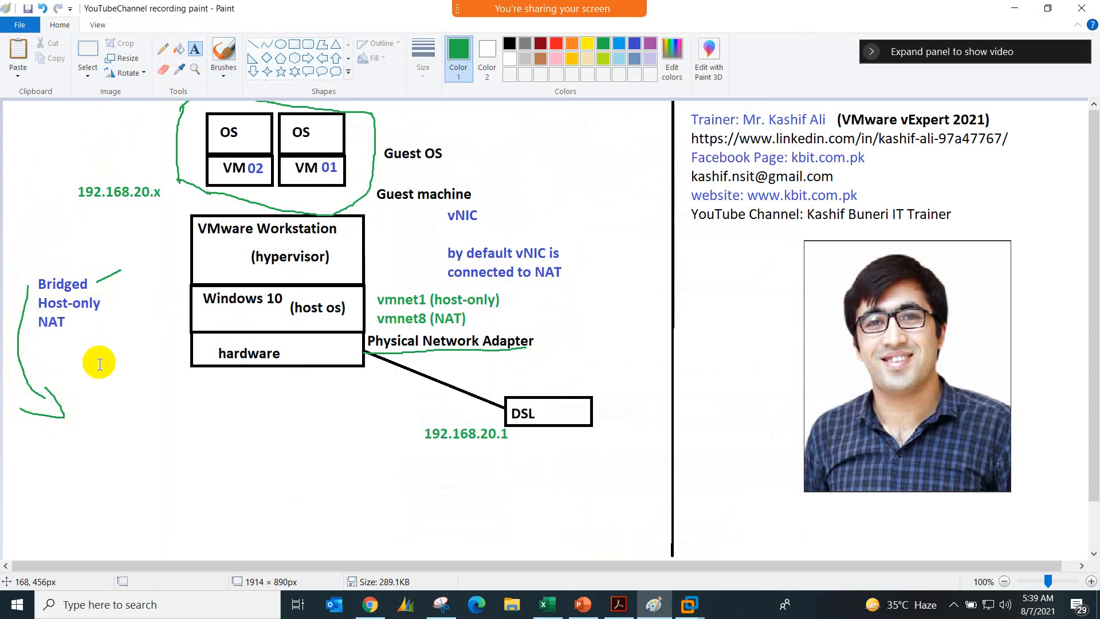
click(80, 413)
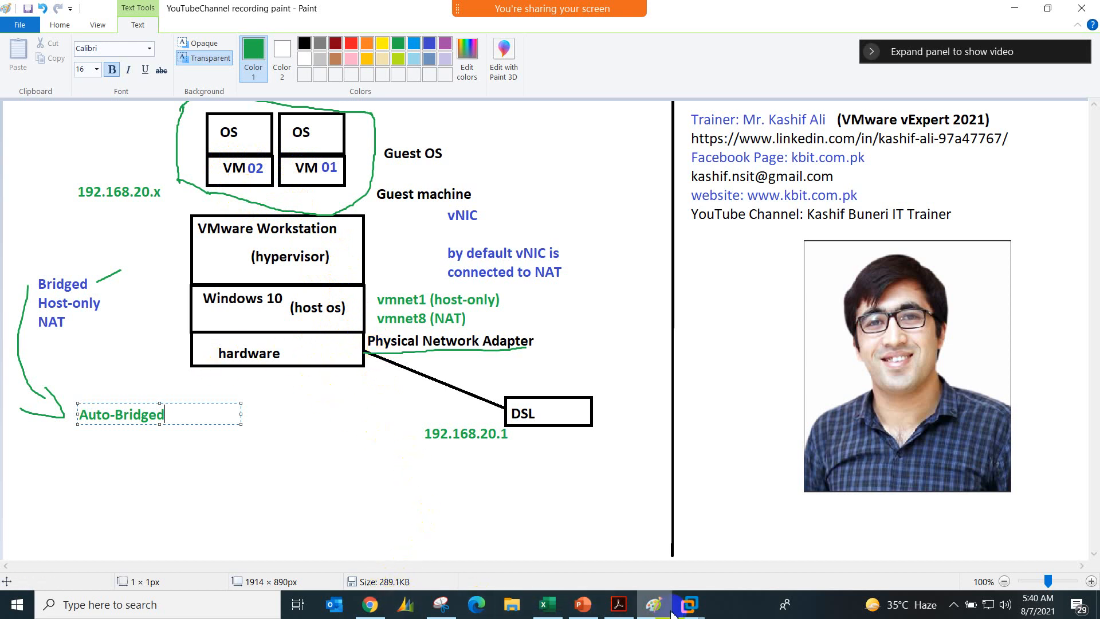
Step: Switch back to VMware Workstation and connect vm02-win7's network adapter to the custom virtual network Ethernet Bridged
mouse_move(676, 610)
click(609, 510)
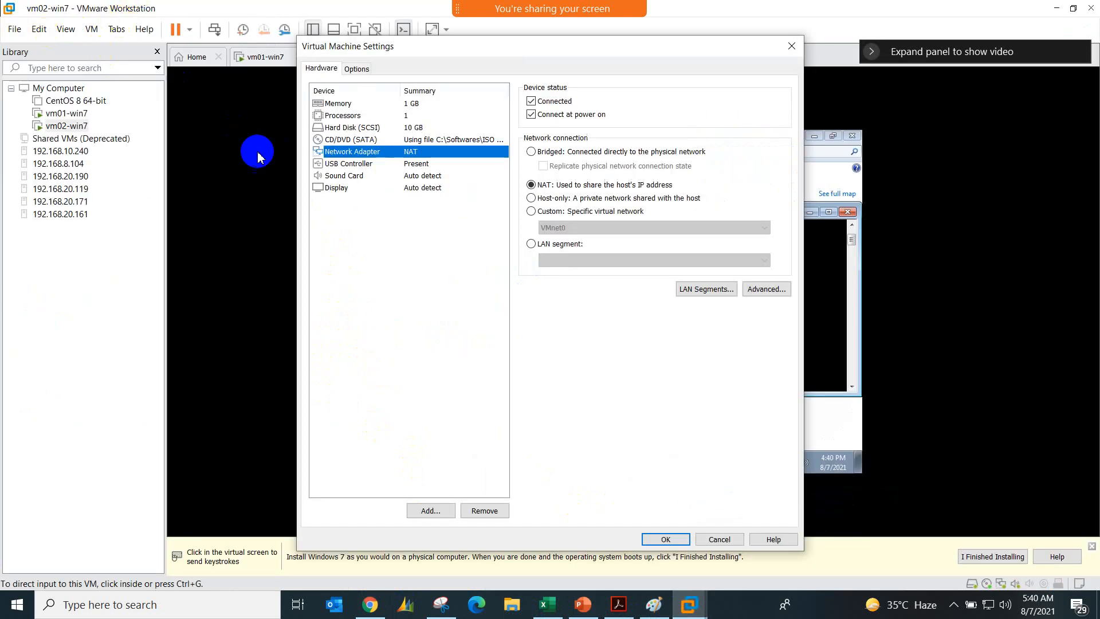
click(553, 212)
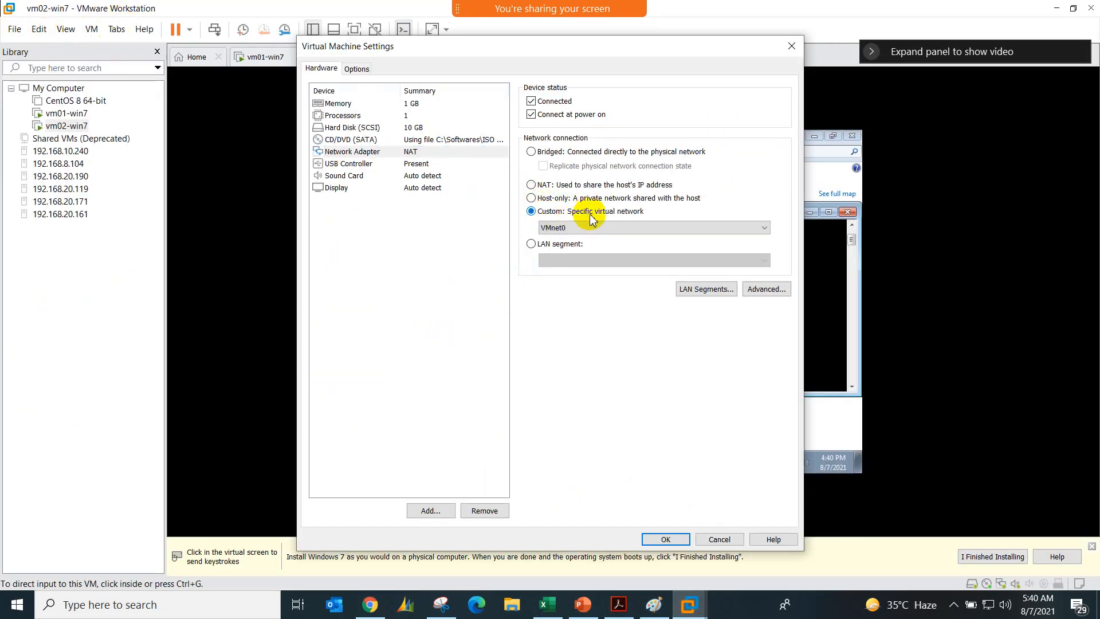
click(627, 228)
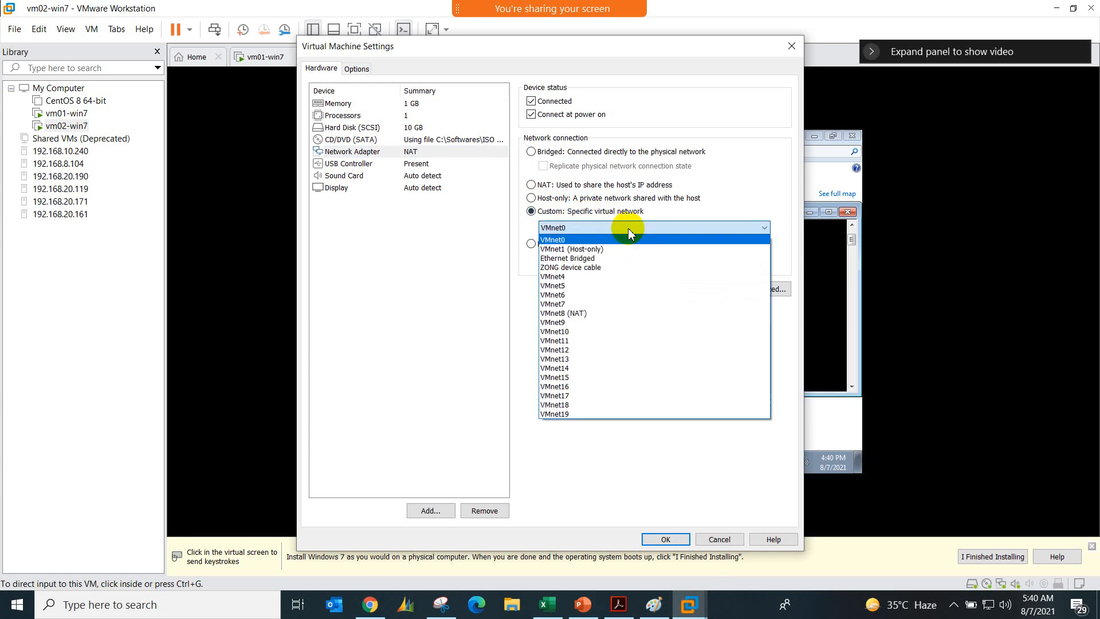
click(599, 259)
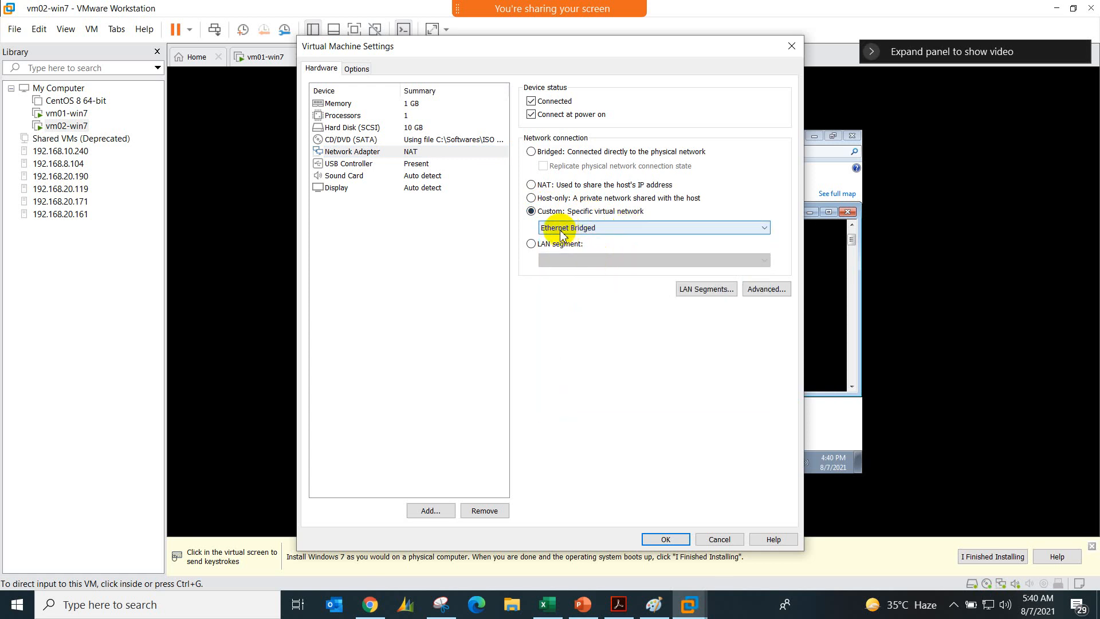
click(662, 539)
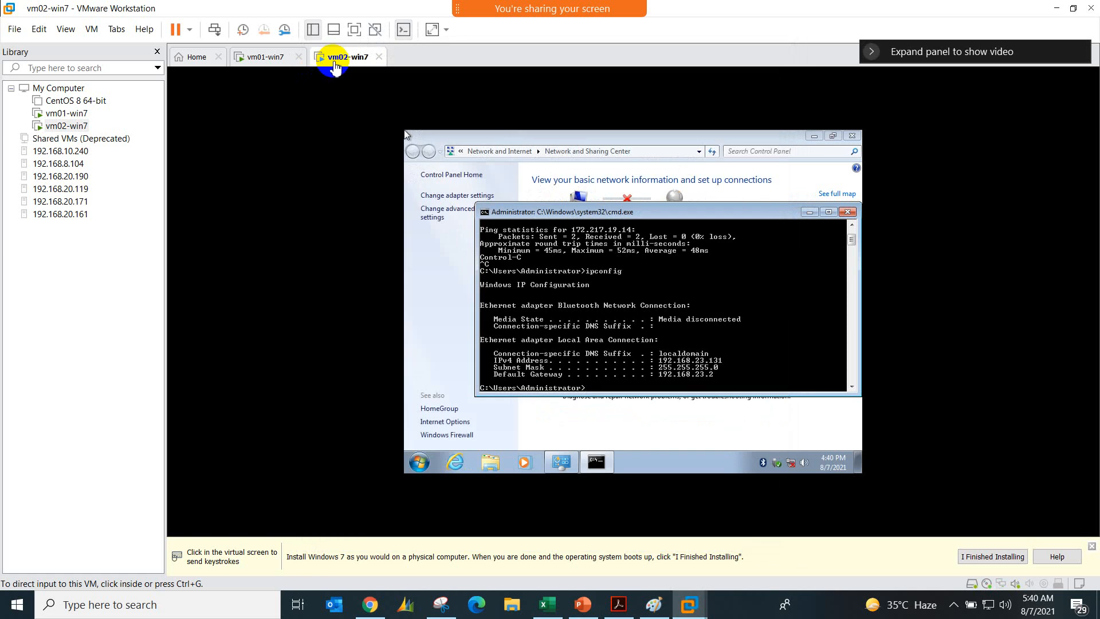
Step: Connect vm01-win7's network adapter to the custom virtual network Ethernet Bridged in its virtual machine settings
click(283, 60)
right_click(283, 65)
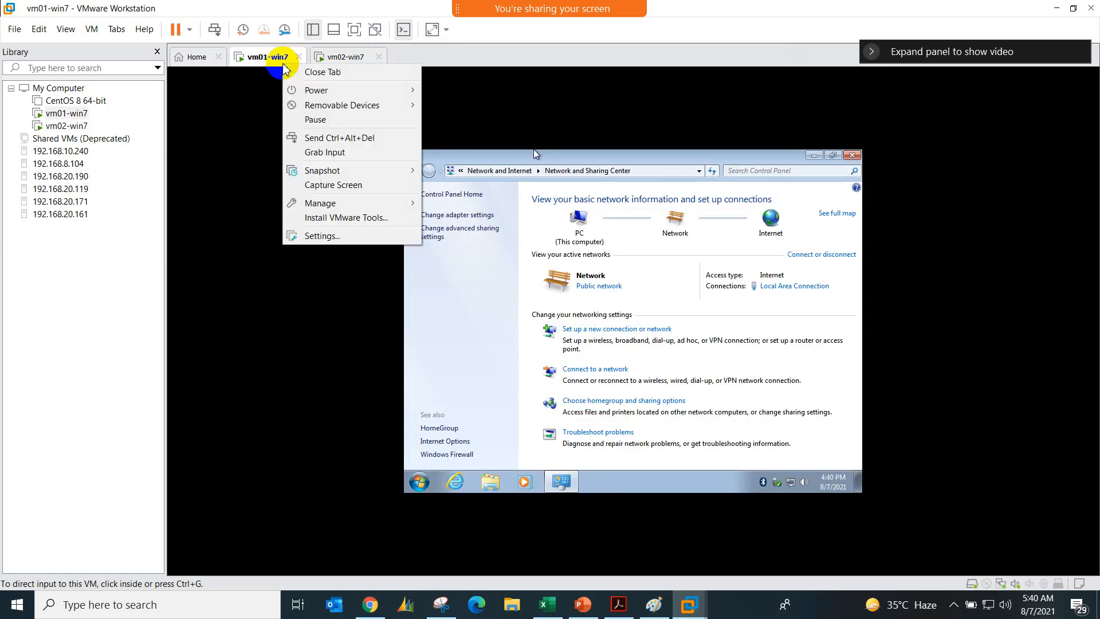
click(322, 233)
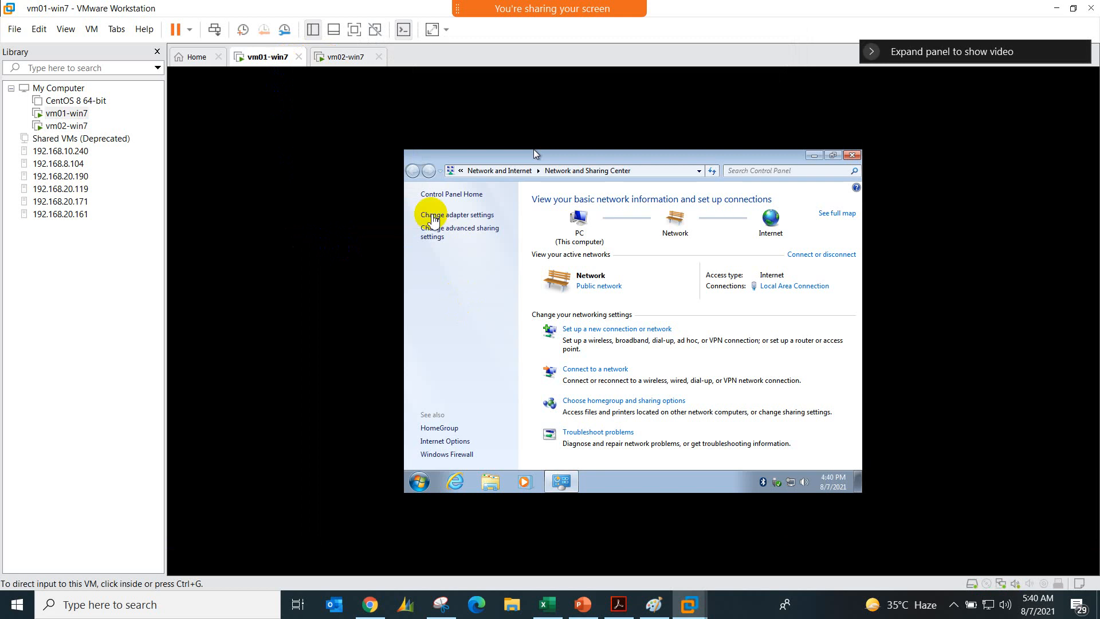
click(441, 152)
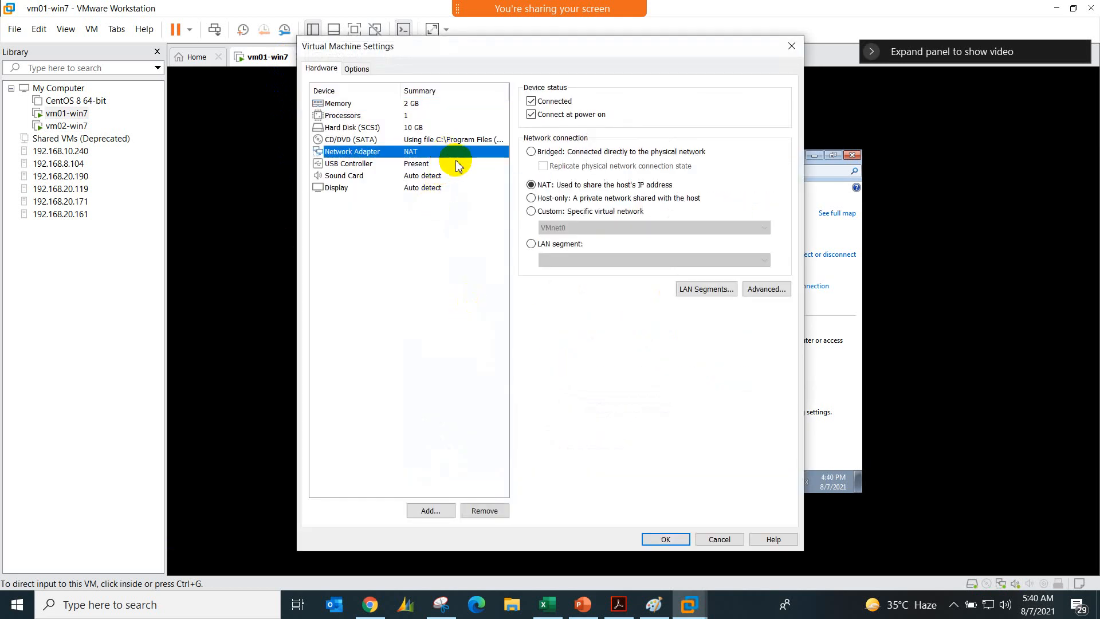
click(531, 211)
click(556, 228)
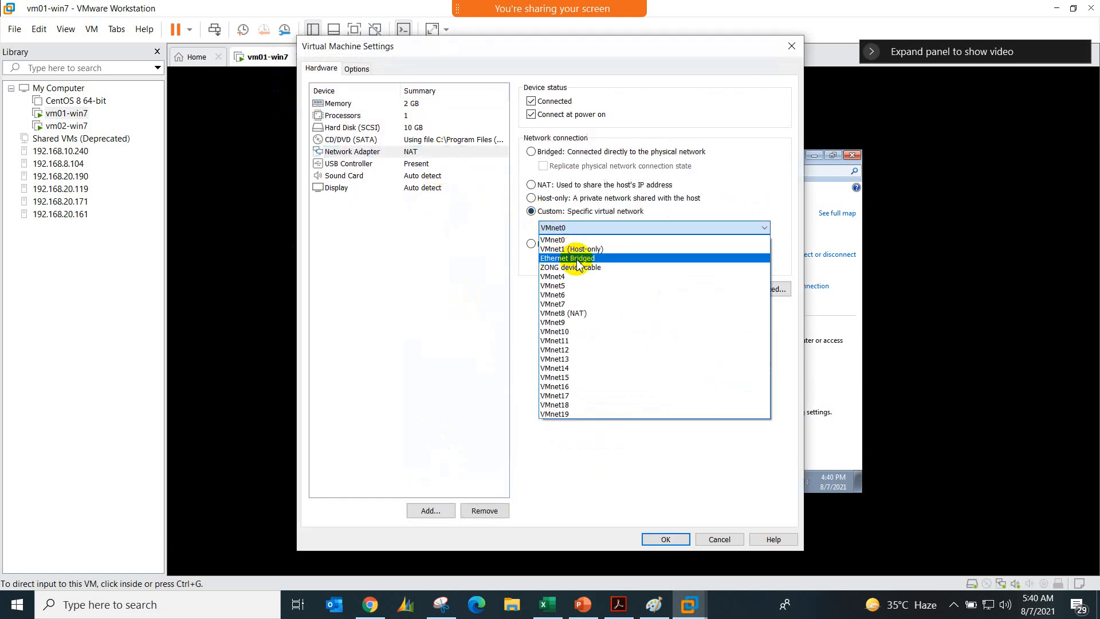
click(578, 259)
click(664, 539)
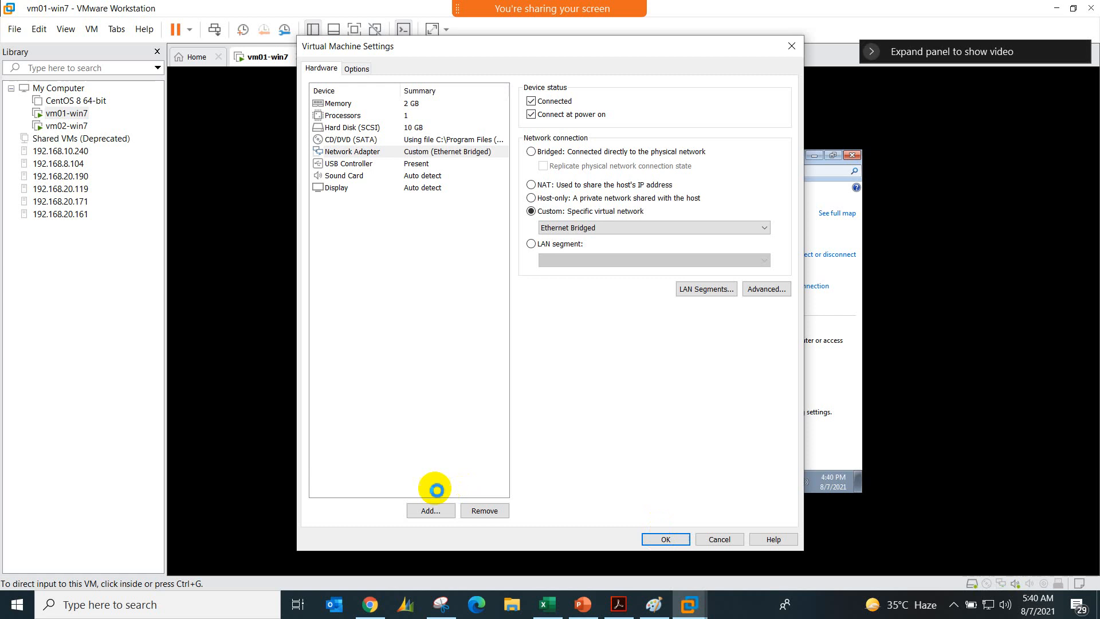
Step: Switch to Chrome and log in to the VMware ESXi host at 192.168.20.171 as root with the account password
click(369, 604)
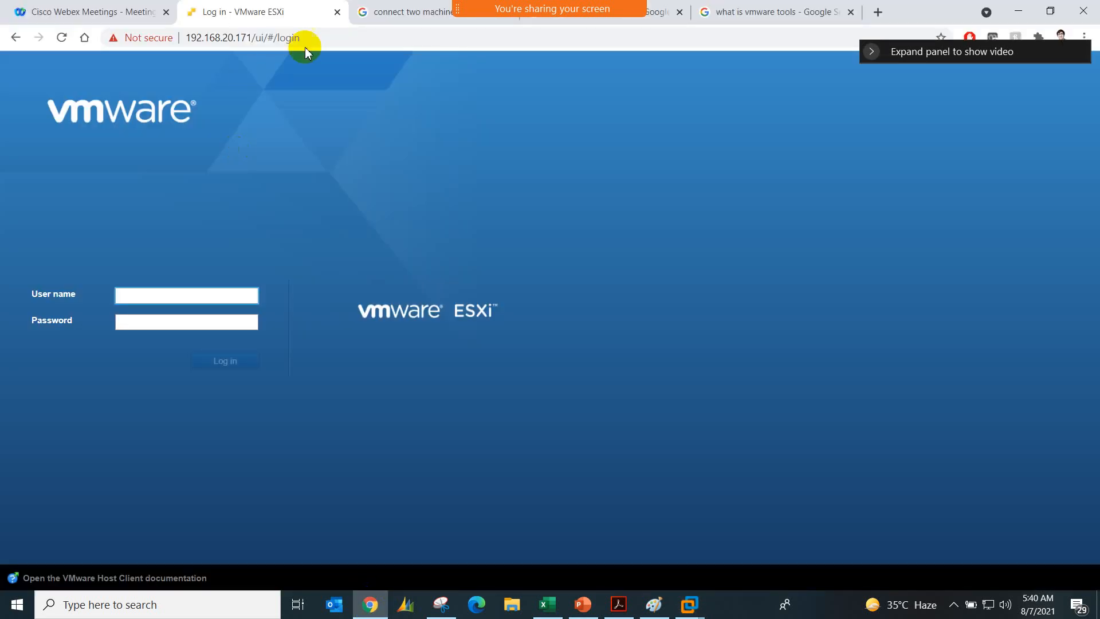
click(321, 43)
key(BackSpace)
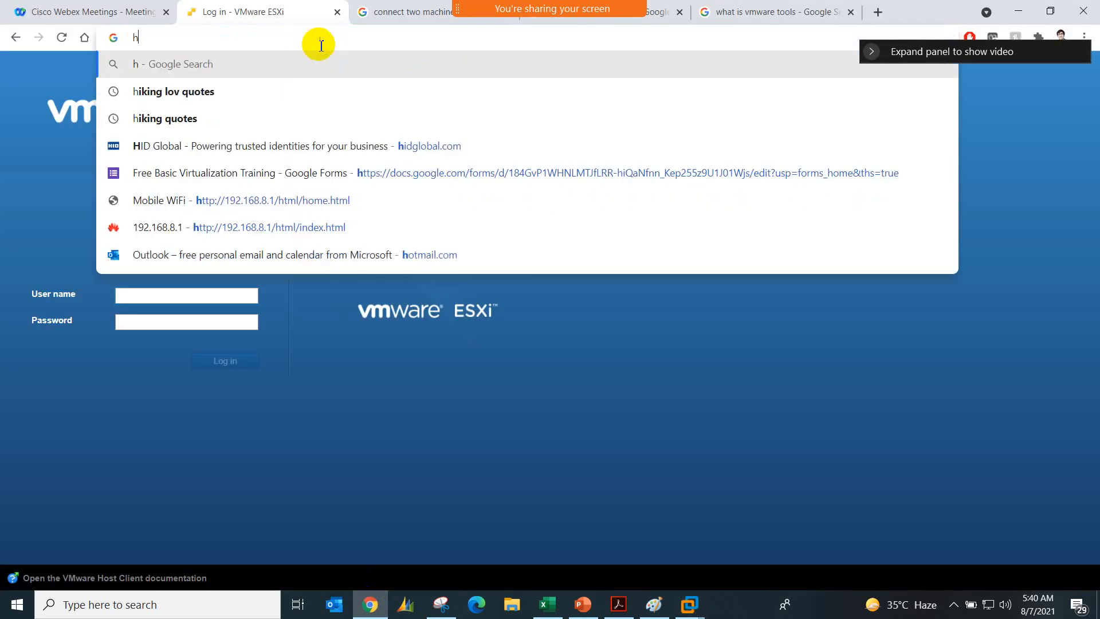
click(218, 295)
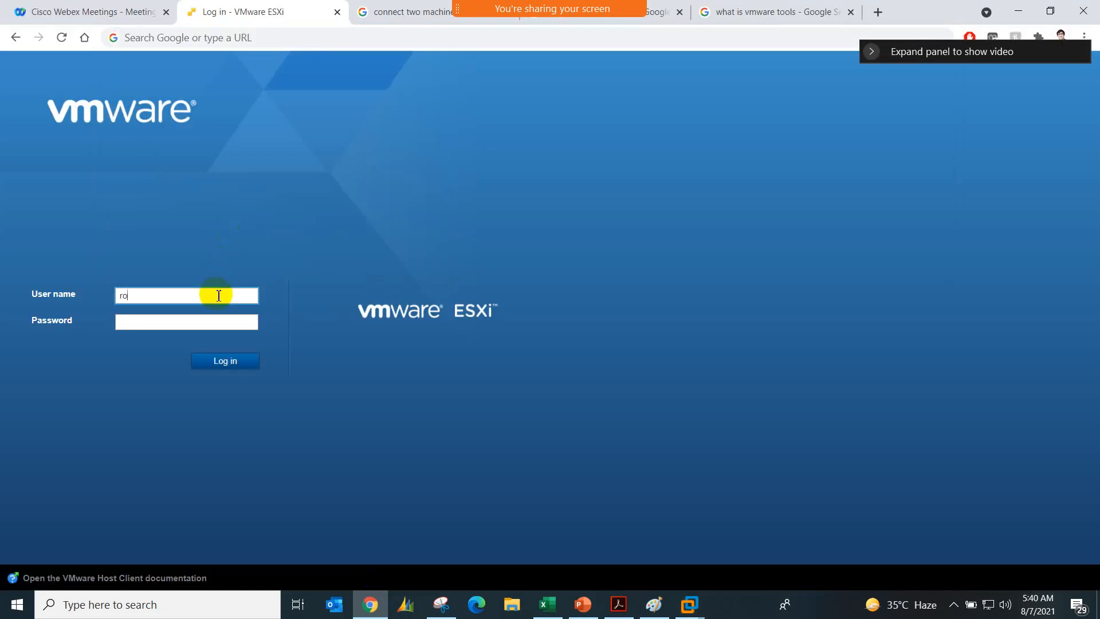
key(Return)
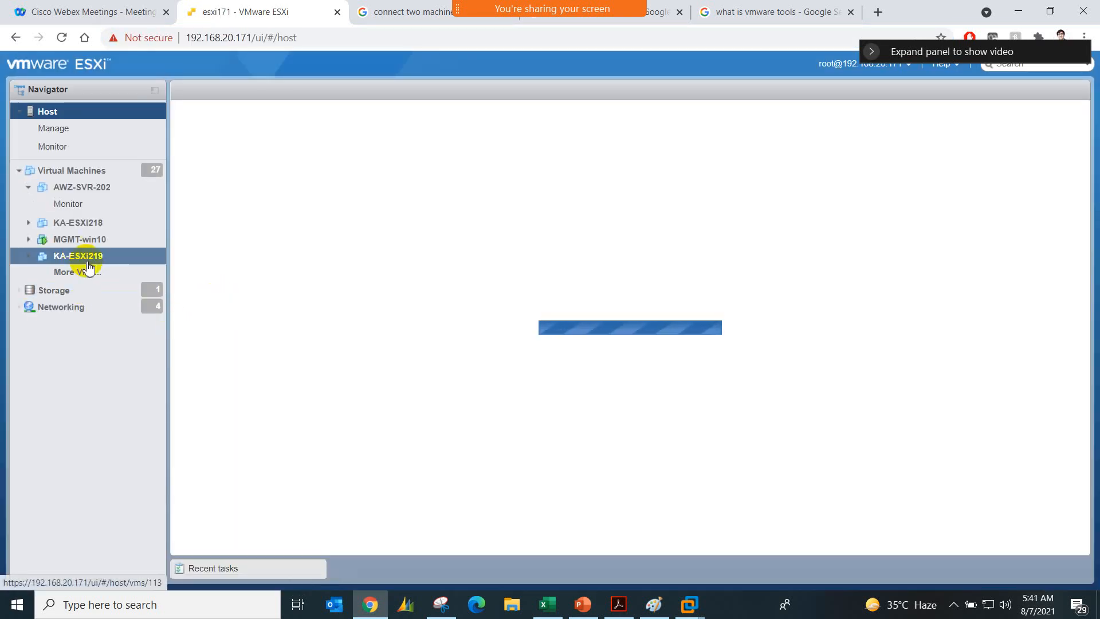
Step: Show the host's full virtual machine list and open a browser console for VMwareWorkstationPC
click(92, 273)
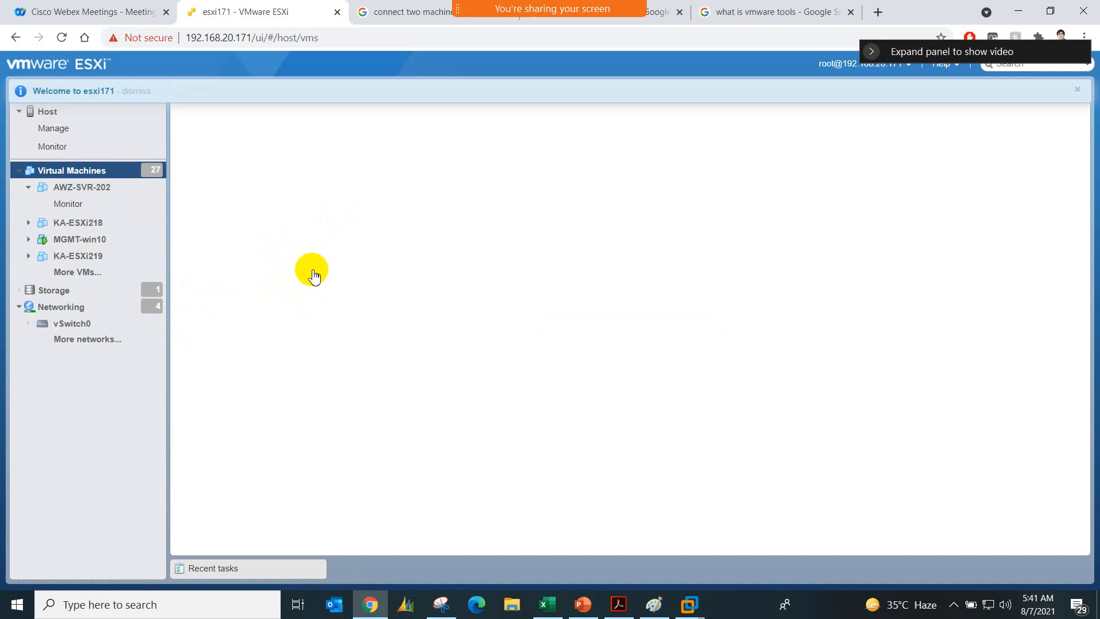
scroll(312, 278, down, 10)
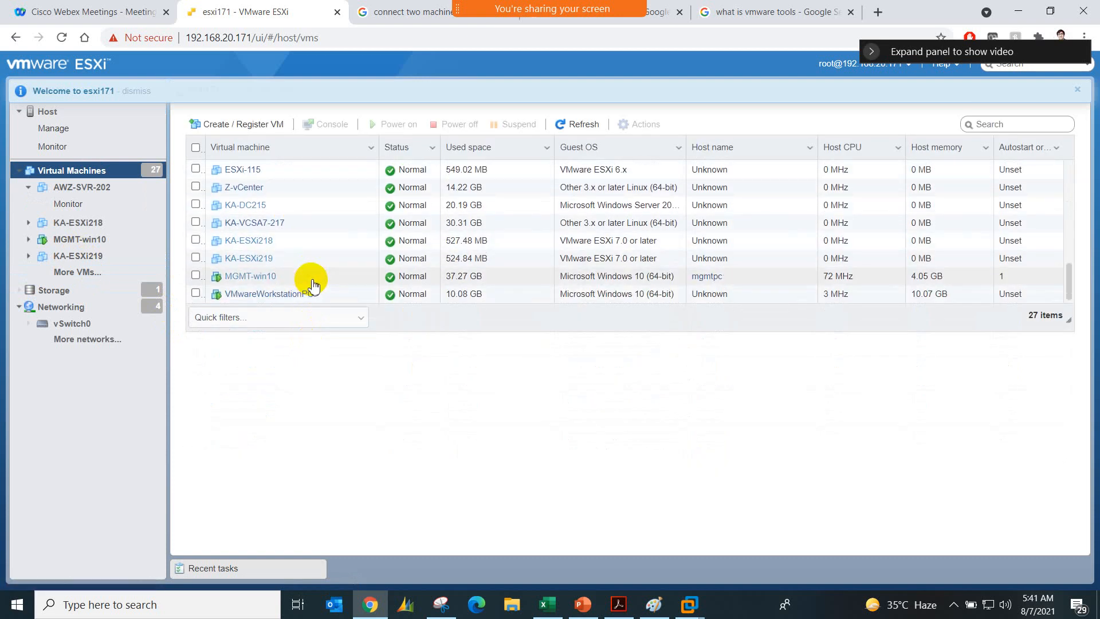
click(312, 293)
click(338, 126)
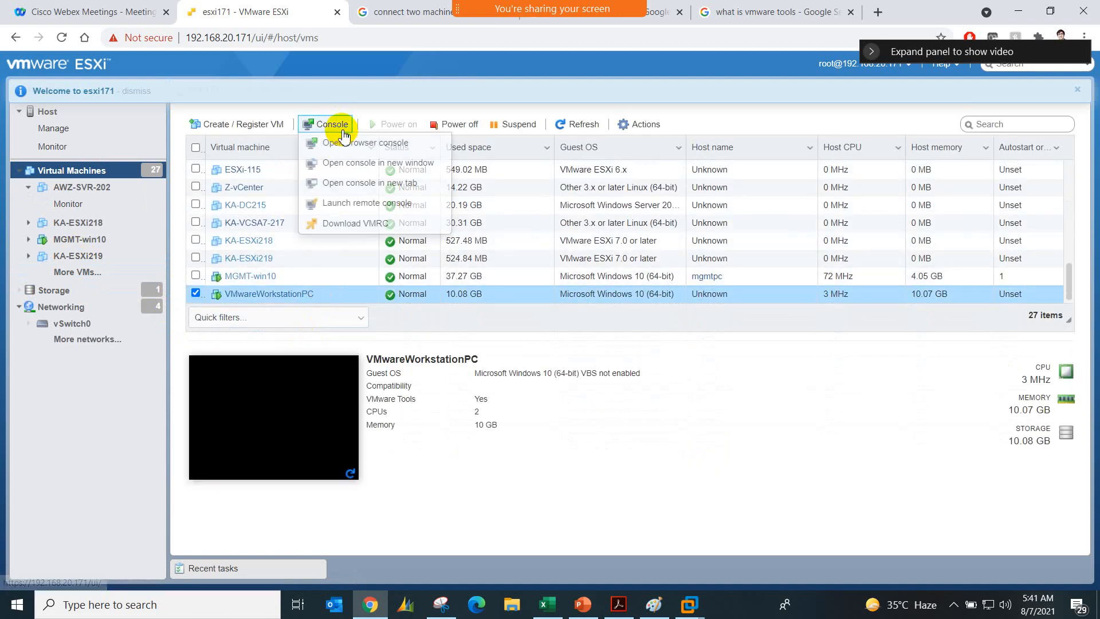
click(353, 142)
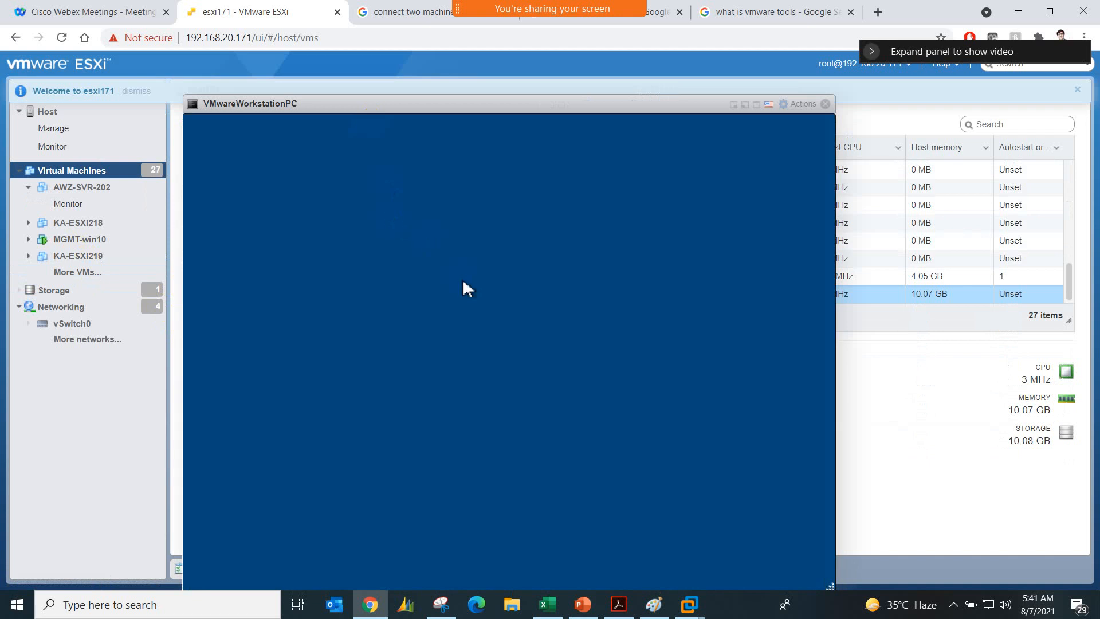
Step: Sign in to Windows on VMwareWorkstationPC with the account password, and reposition and widen its console window
click(466, 216)
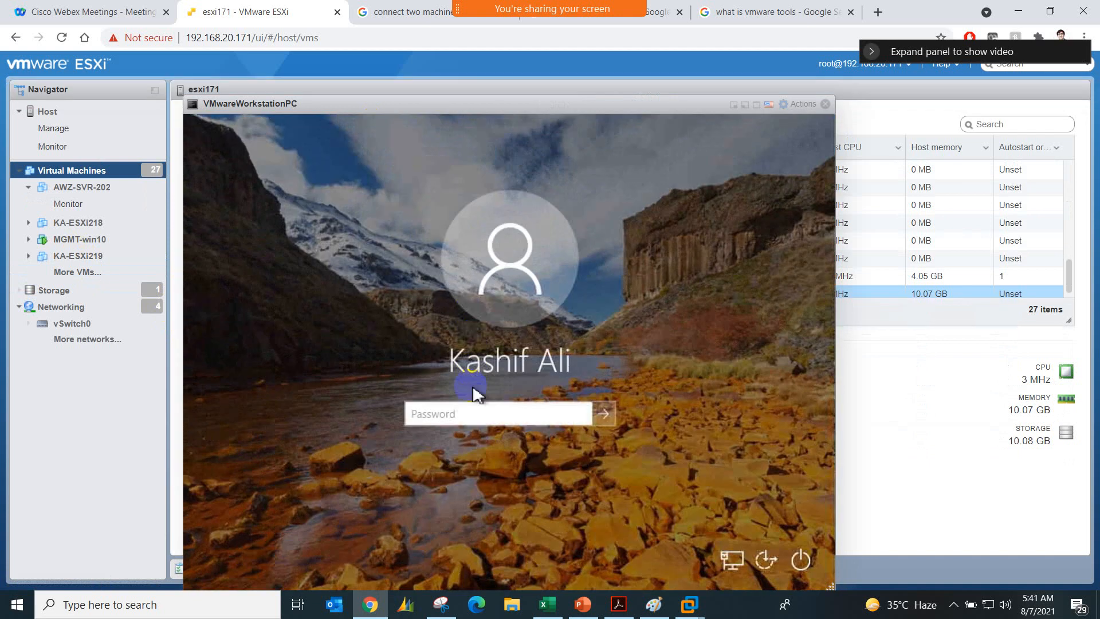
click(474, 413)
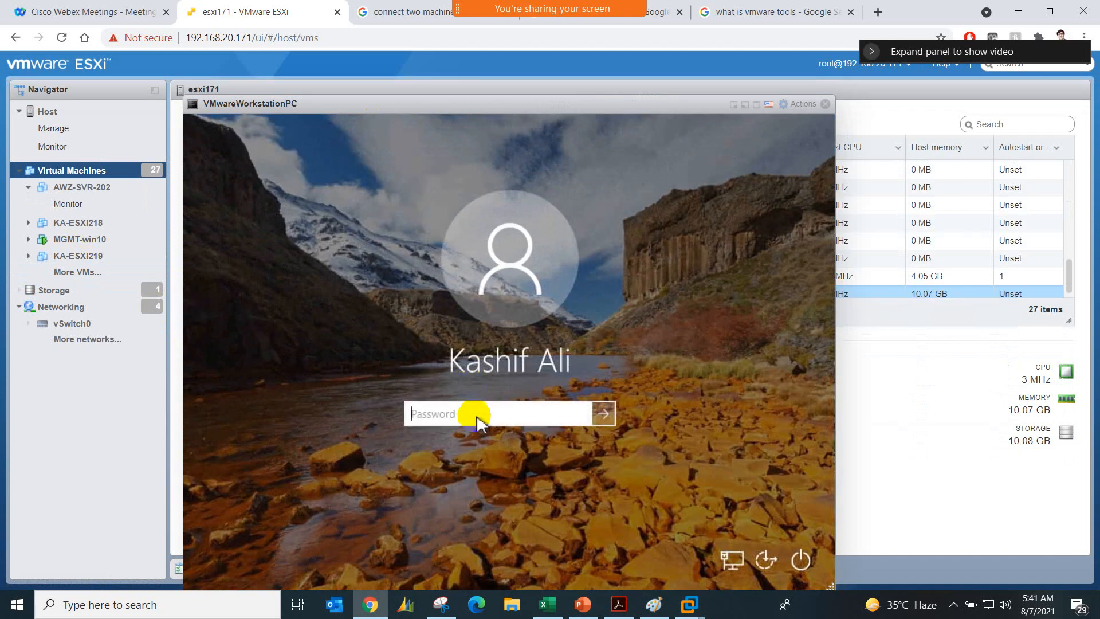
key(Return)
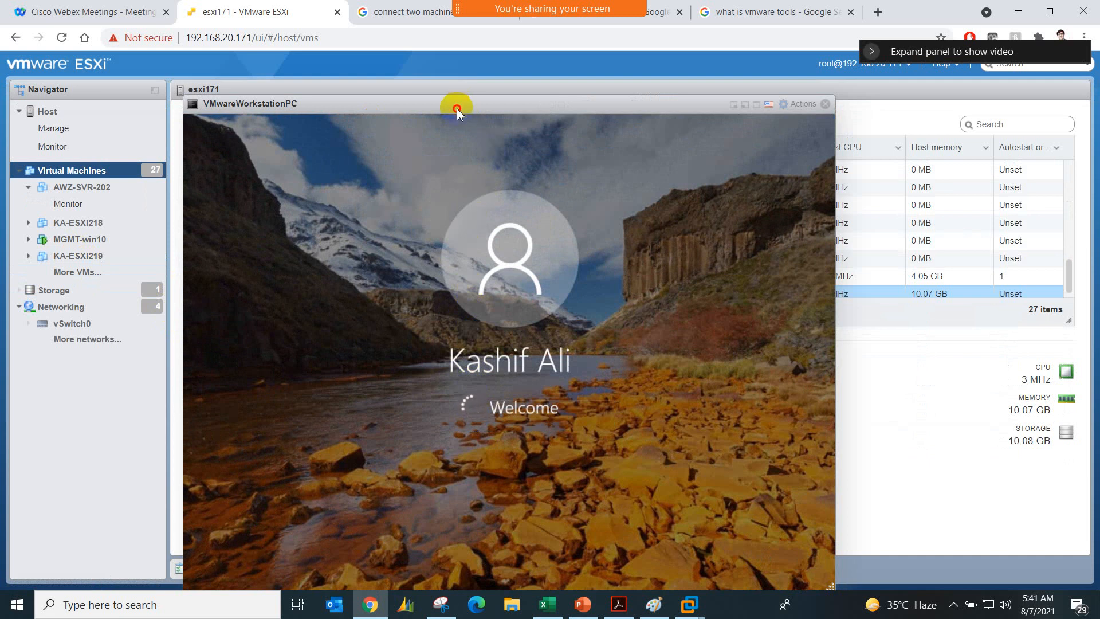
drag(457, 110, 431, 92)
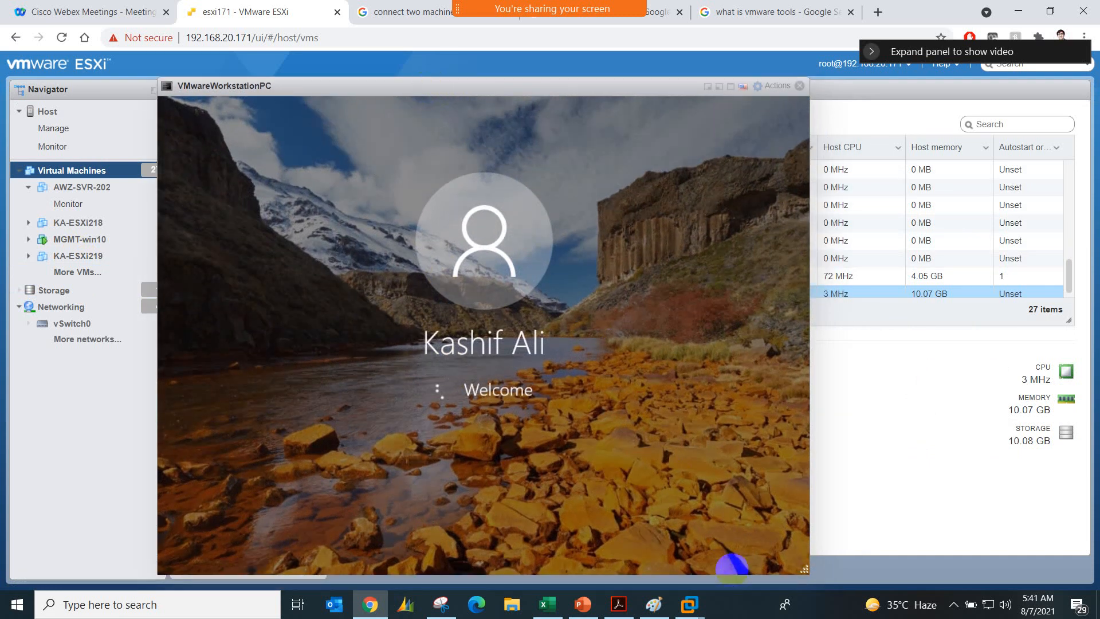
drag(802, 568, 931, 578)
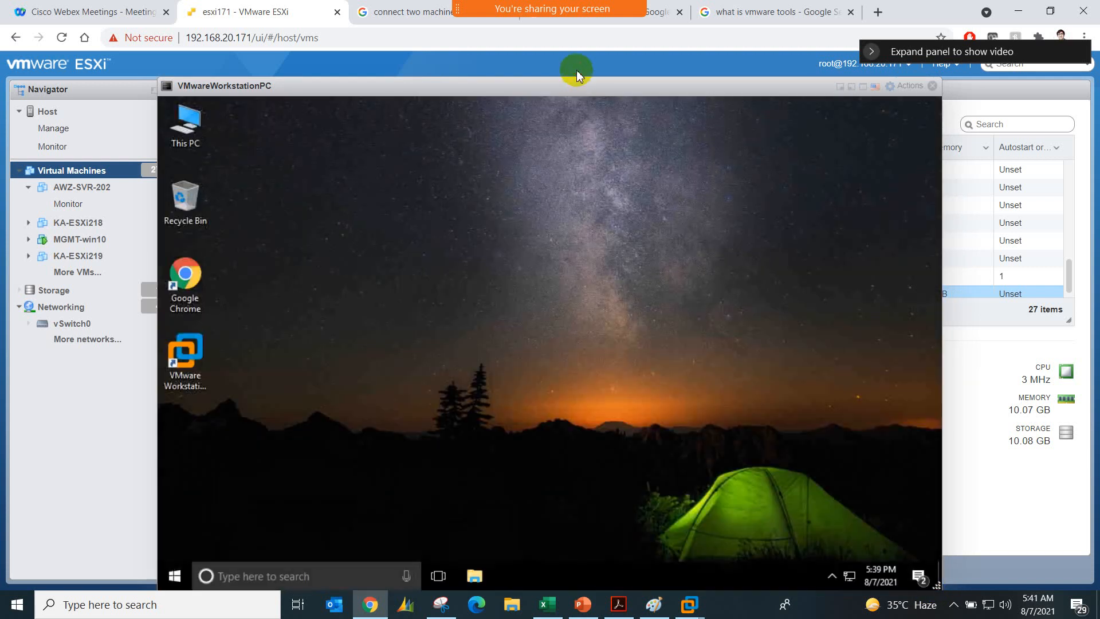
Step: Launch VMware Workstation 16 inside VMwareWorkstationPC and activate its 30-day trial
double_click(200, 346)
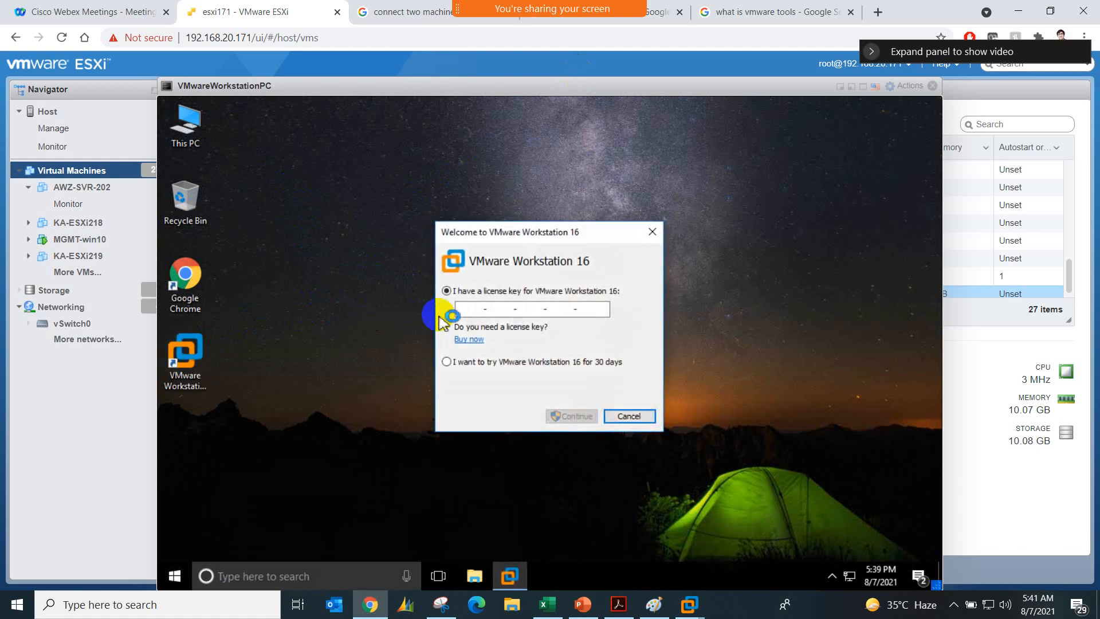
click(457, 361)
click(575, 416)
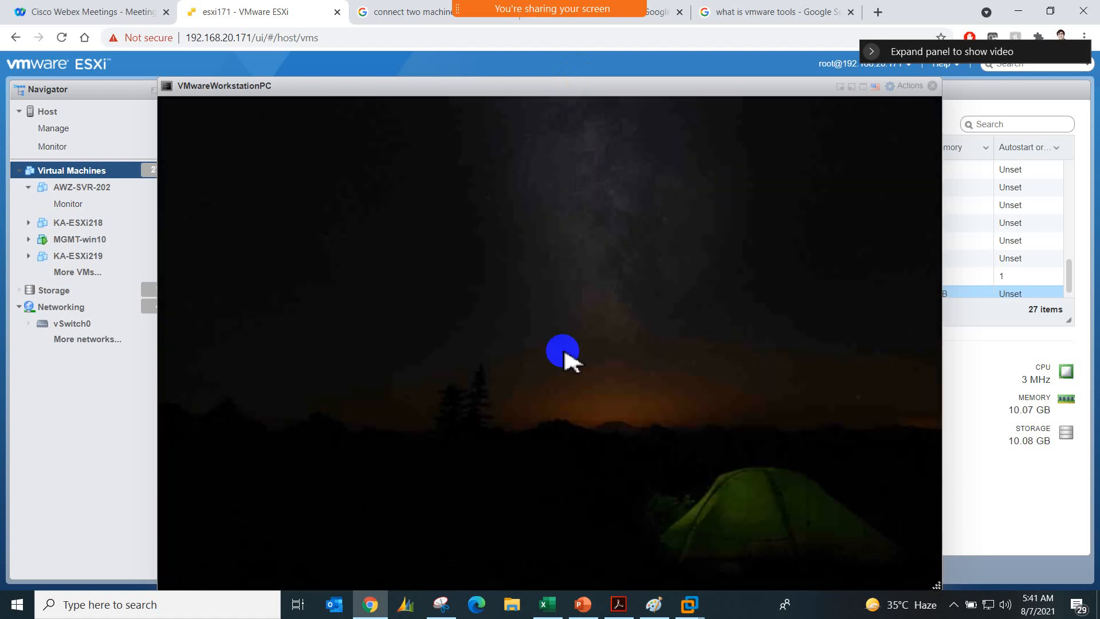
click(502, 440)
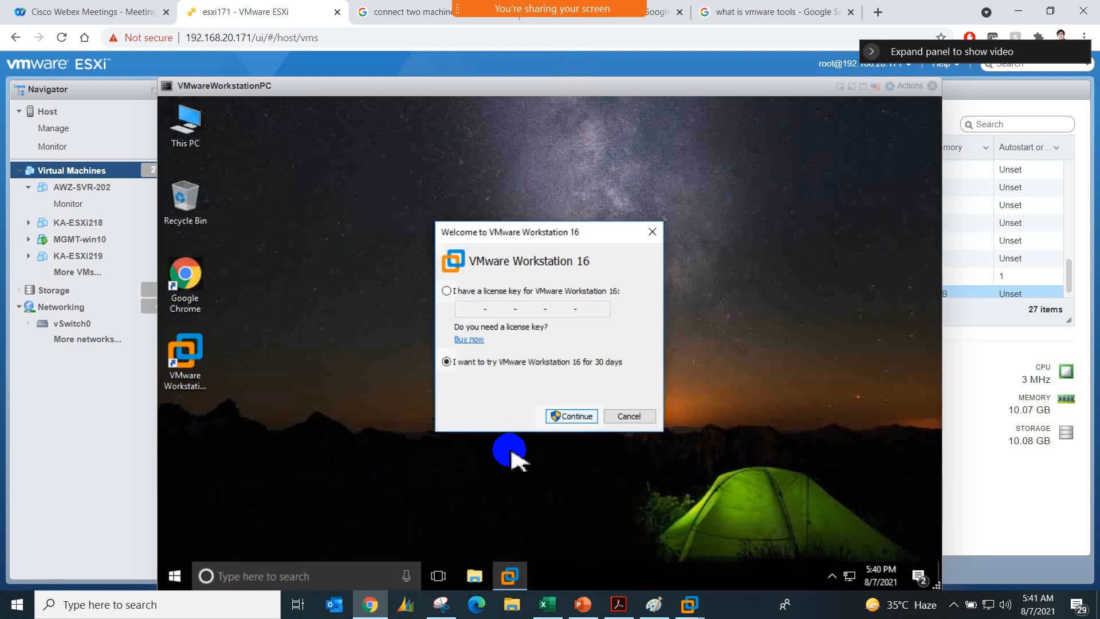
click(567, 425)
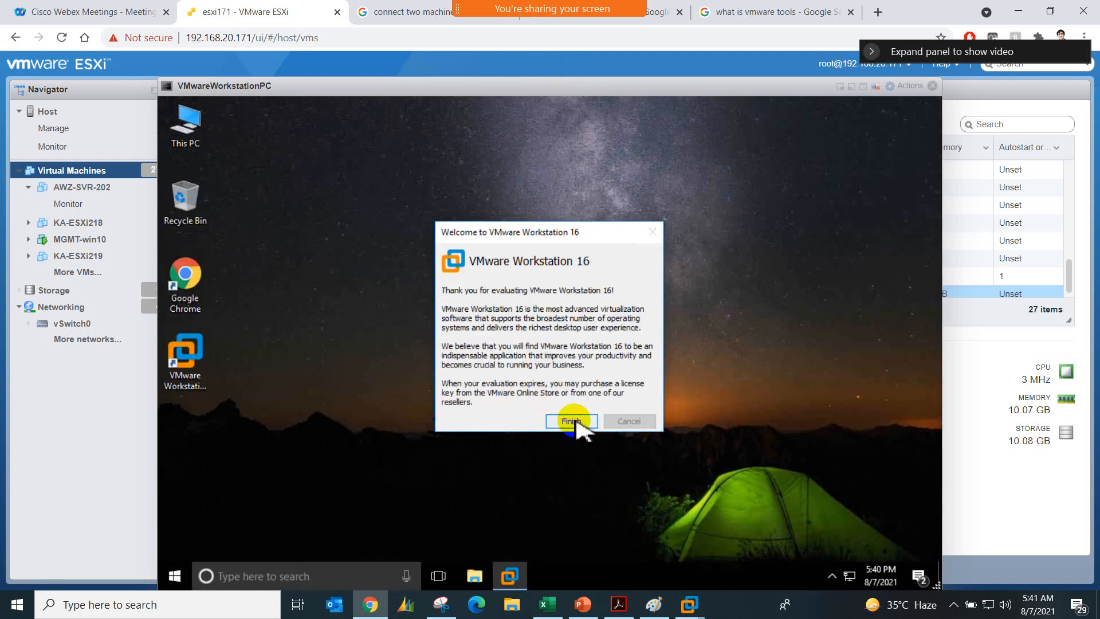
double_click(534, 185)
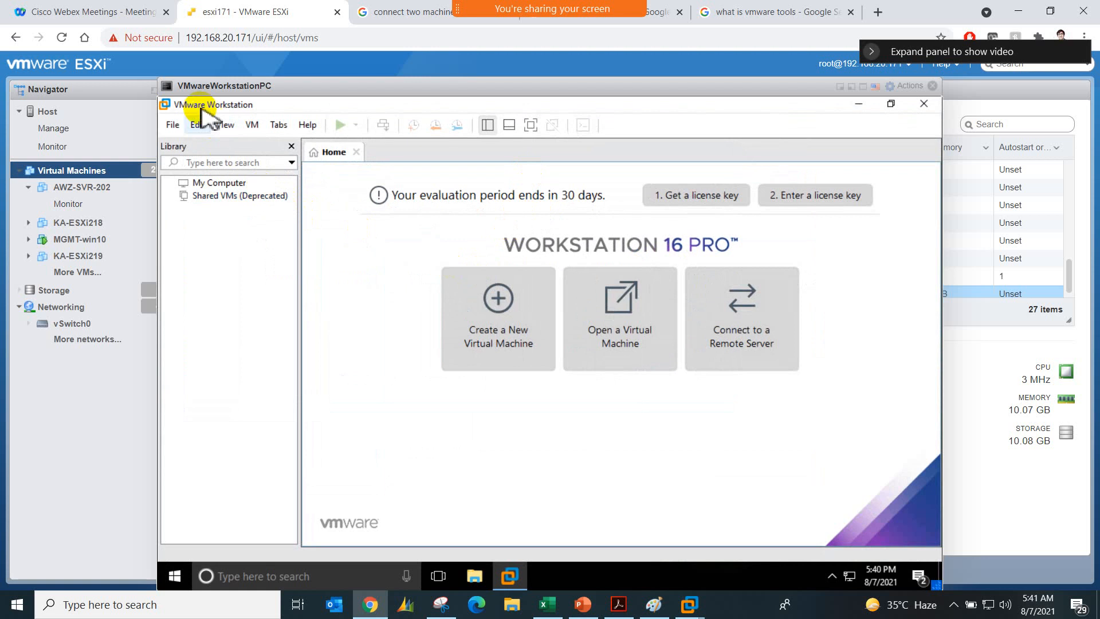
Step: Open the Virtual Network Editor in the nested VMware Workstation with administrator privileges to change settings
click(197, 125)
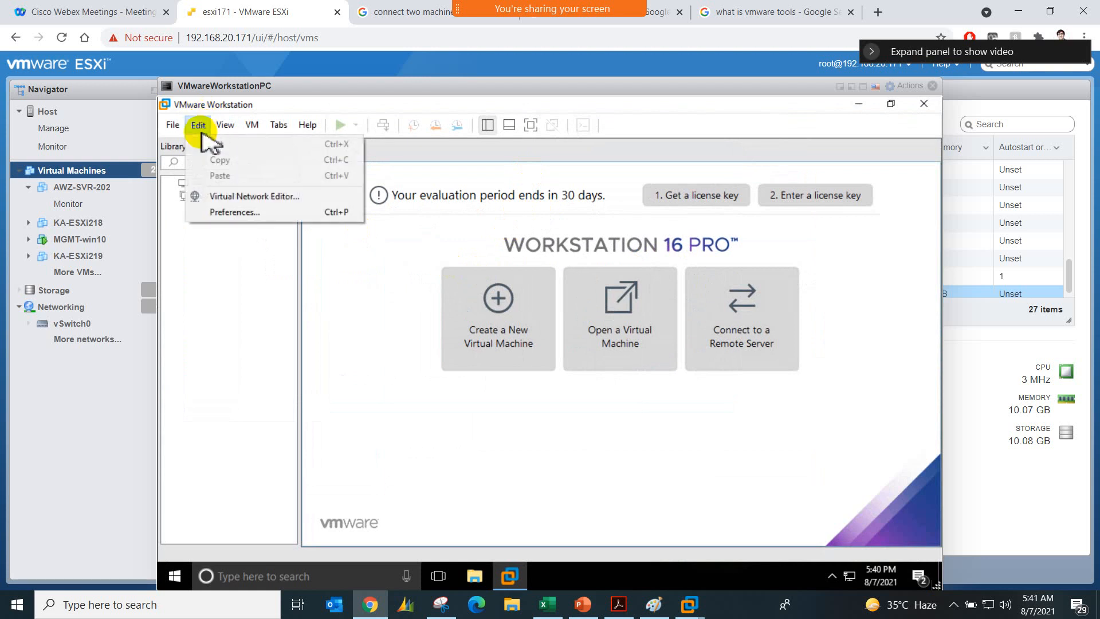
click(325, 198)
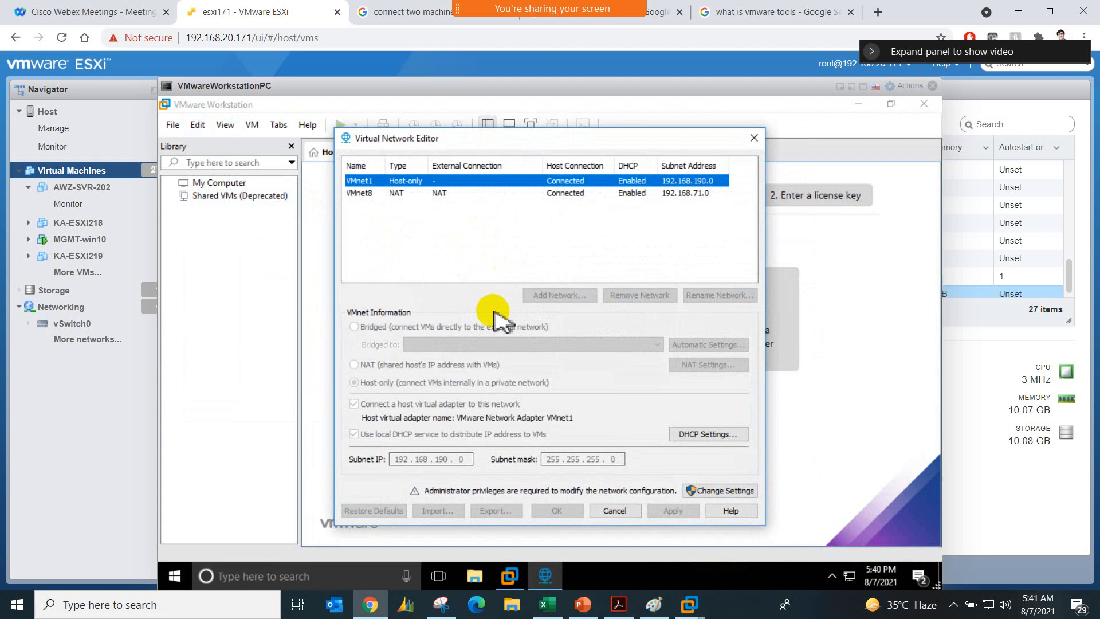
click(721, 491)
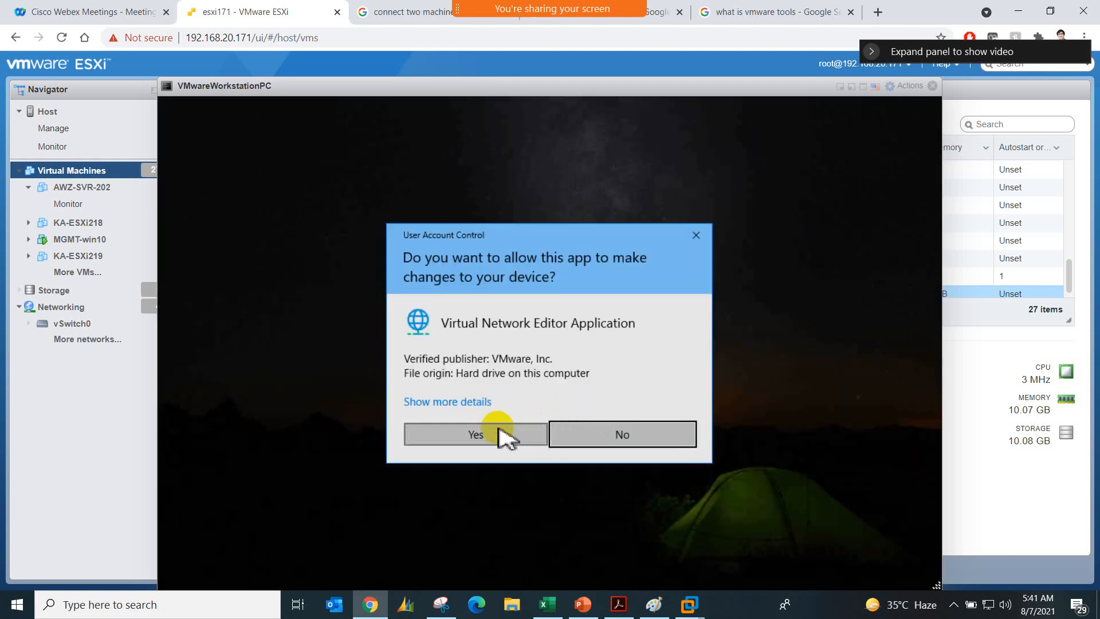
click(498, 429)
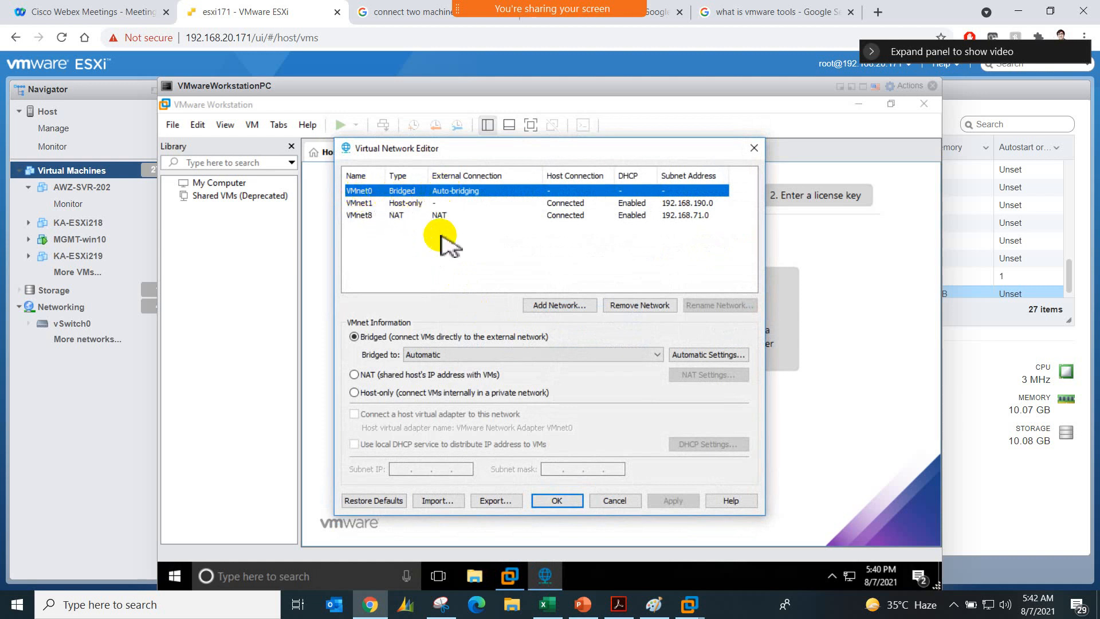
Step: Try bridging VMnet0 to Intel(R) 82574L Gigabit Network Connection, and cancel adding a network and leave the editor without saving
click(601, 355)
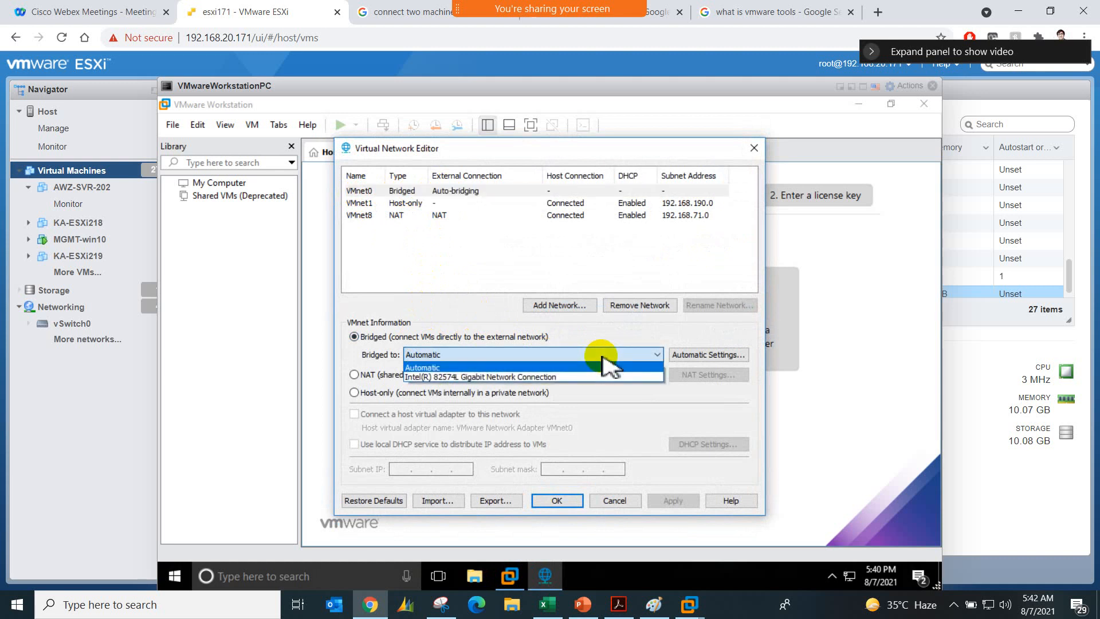
click(550, 377)
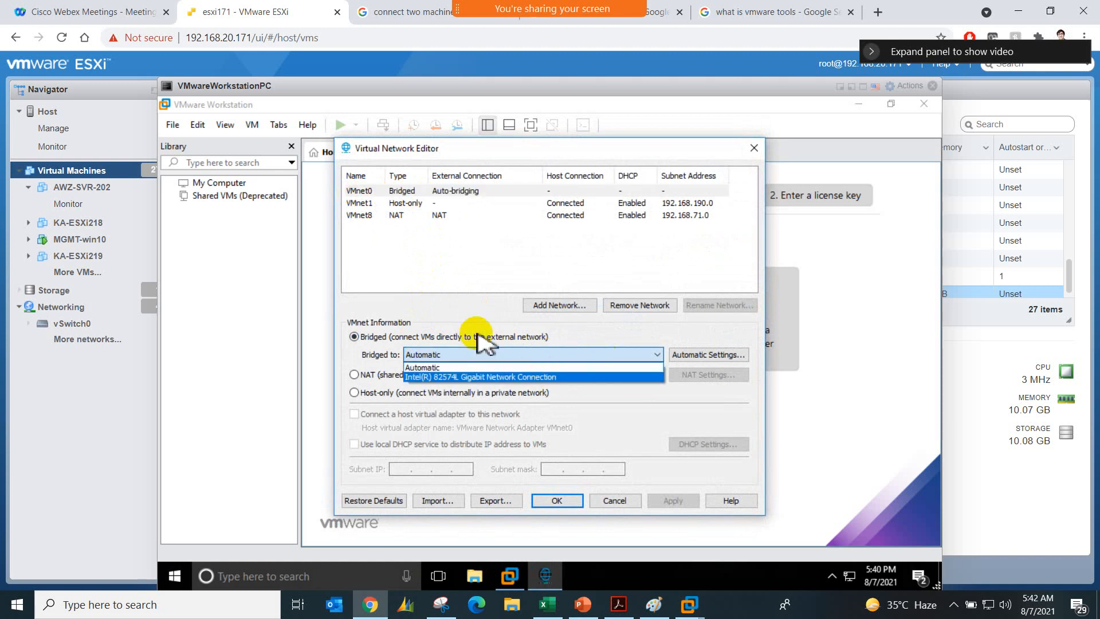
click(527, 306)
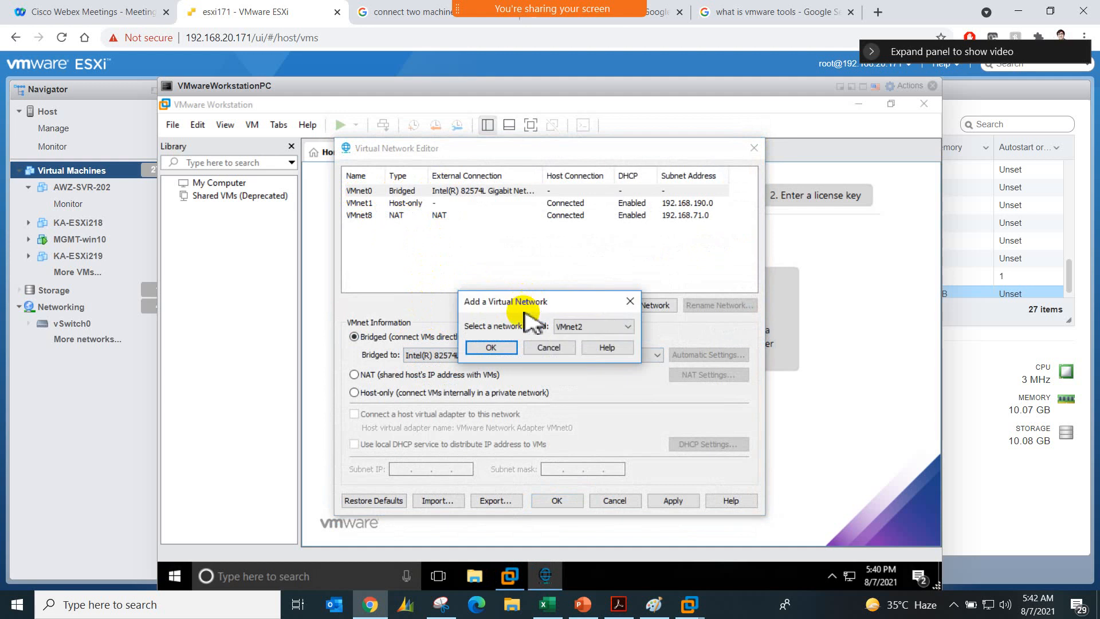
click(548, 348)
click(752, 148)
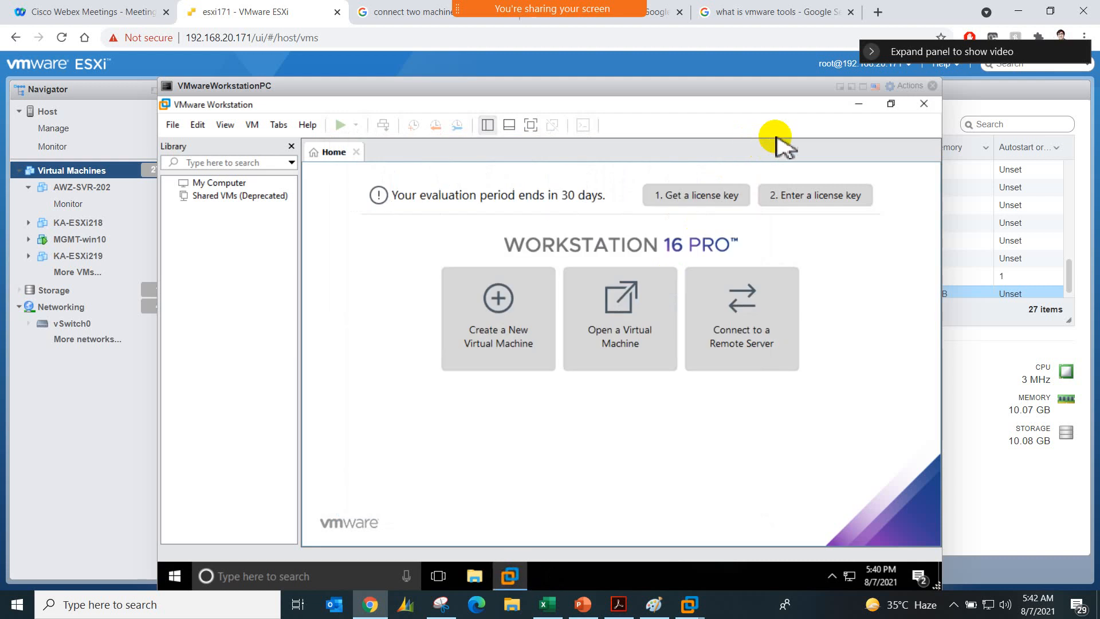
Step: Close the nested VMware Workstation and the VMwareWorkstationPC browser console
click(924, 104)
click(931, 86)
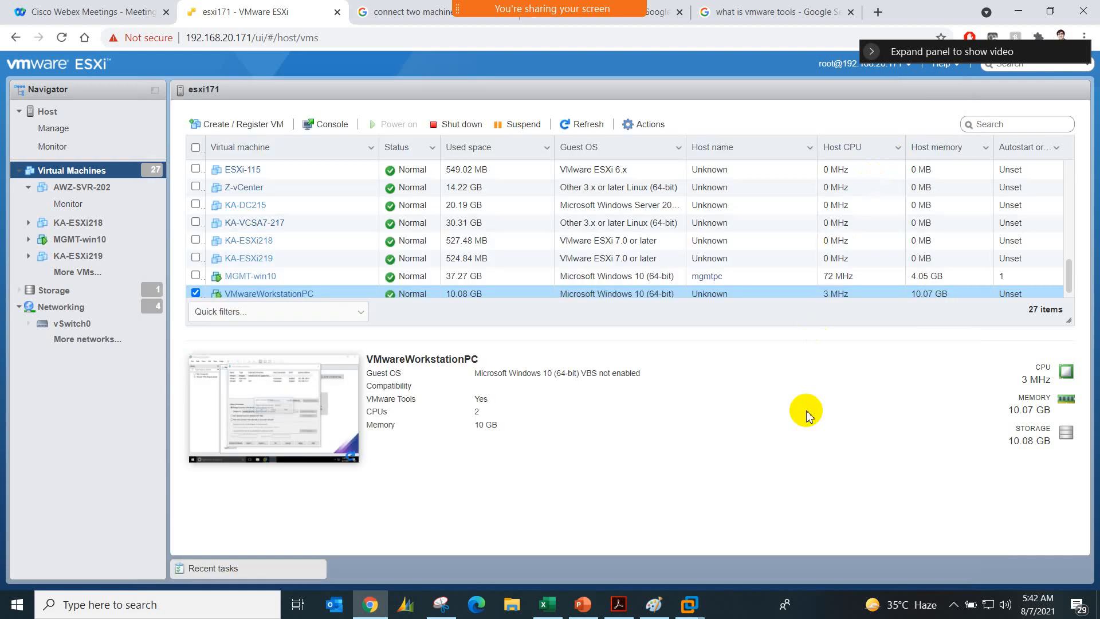
Step: Switch to Paint after a look at the PowerPoint topics slide, and finish the Auto-Bridged text label
click(653, 604)
click(583, 605)
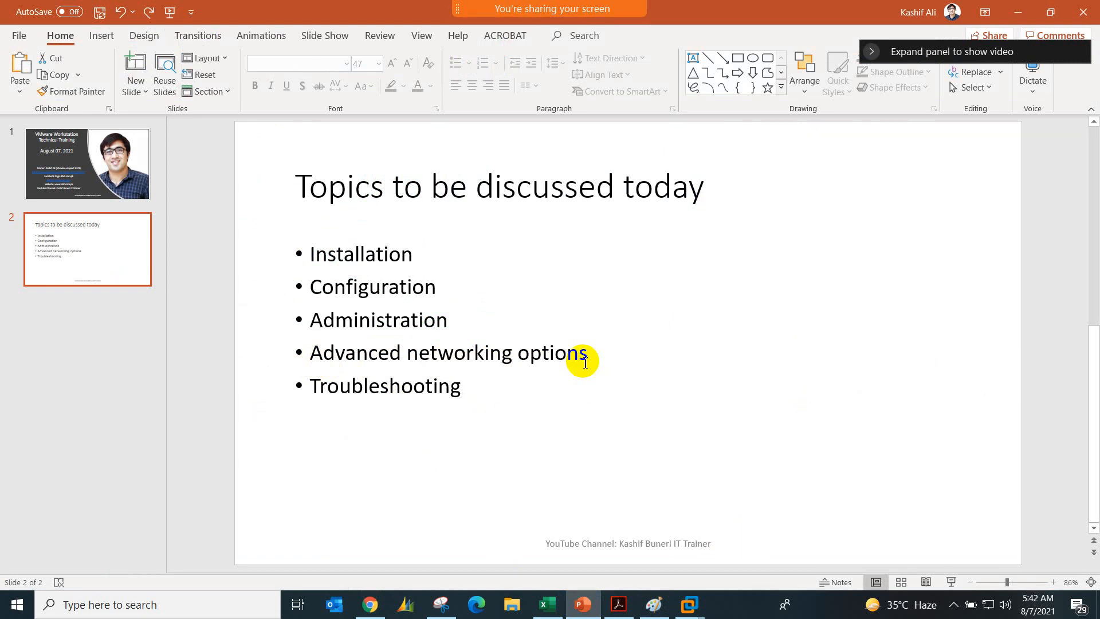
click(653, 605)
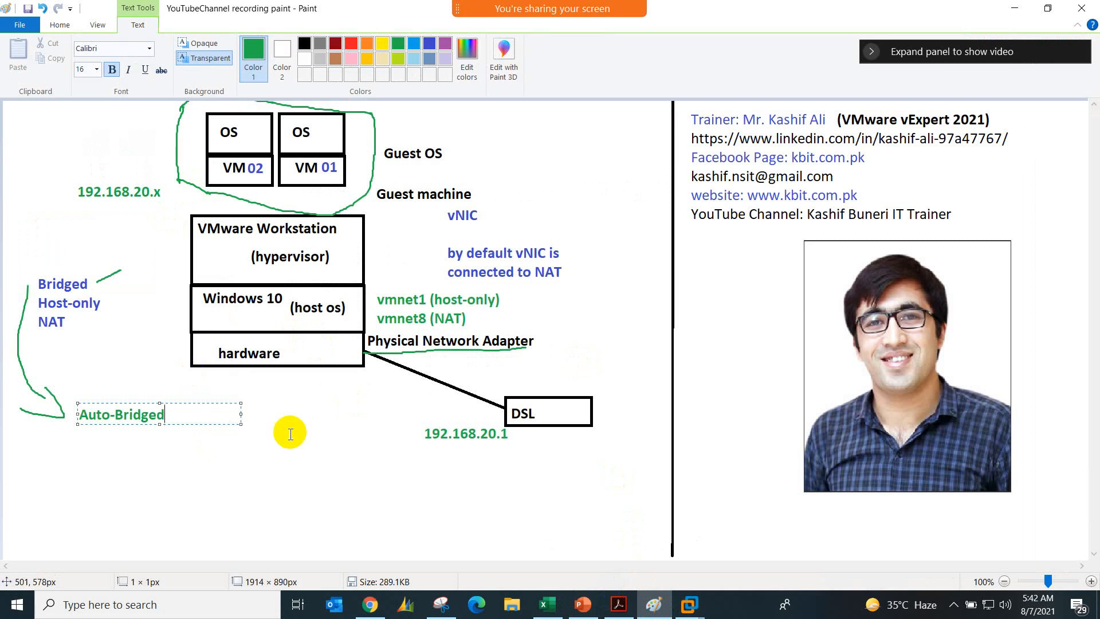
click(224, 344)
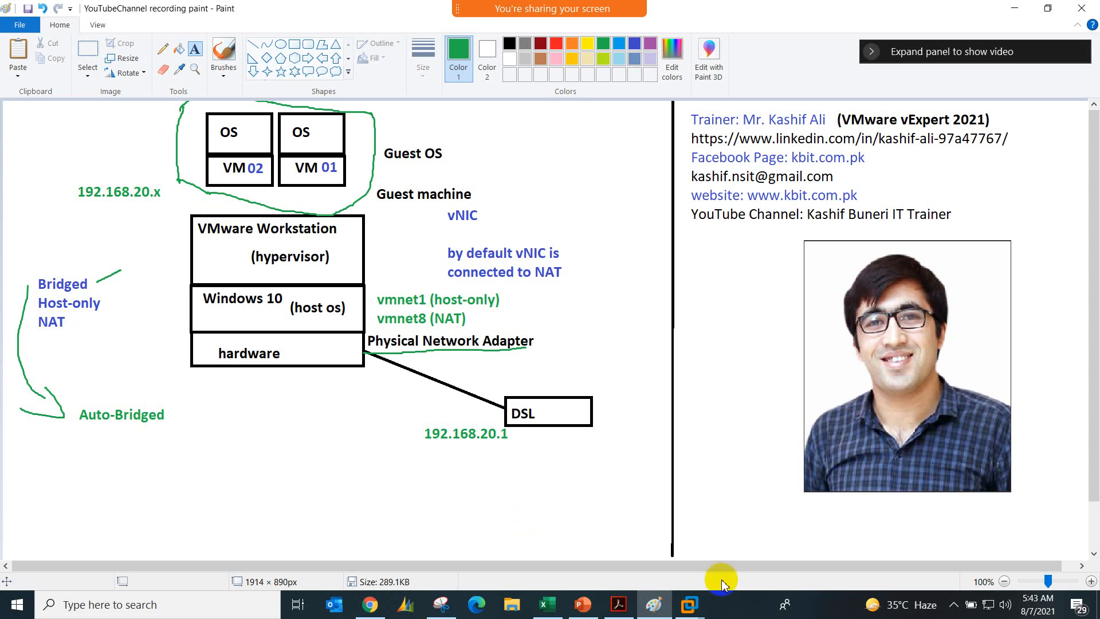
click(702, 606)
click(588, 531)
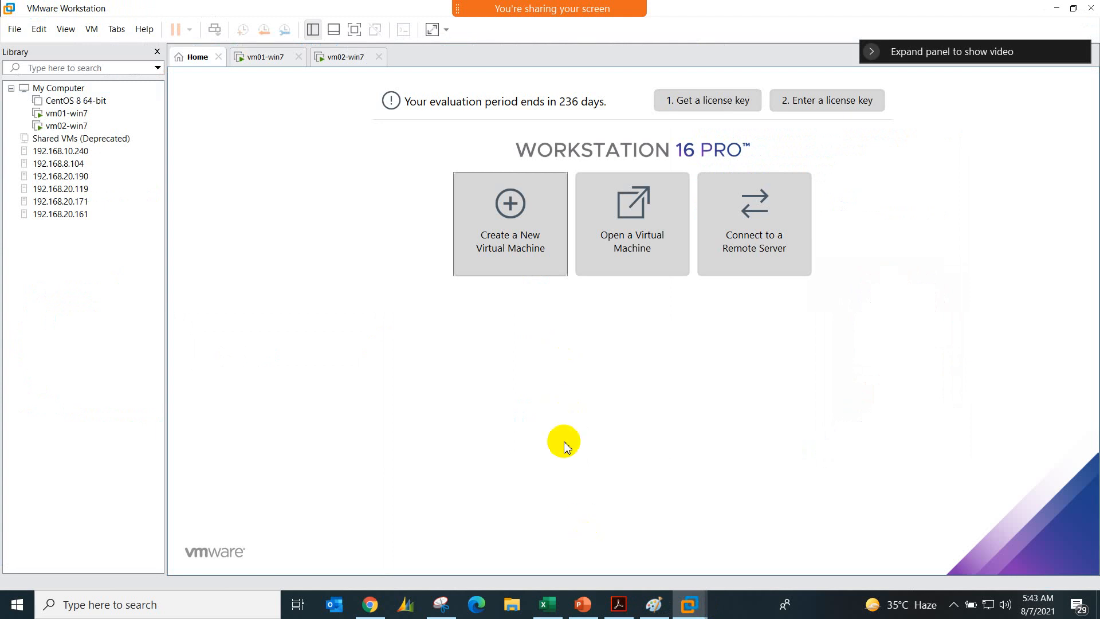
click(653, 601)
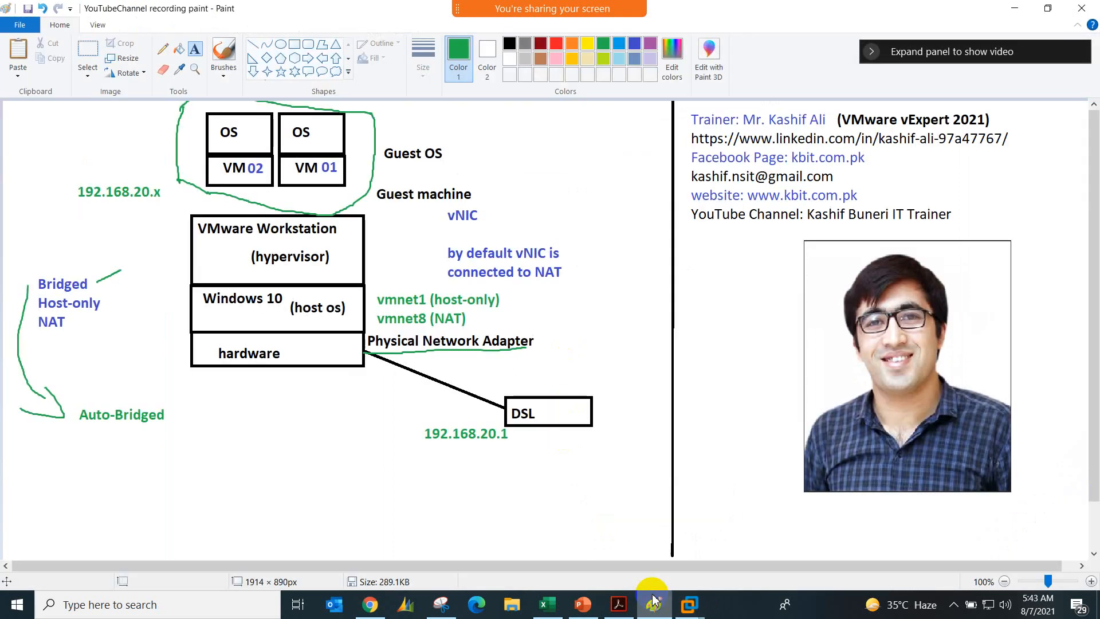
Step: Add the green text label "Physical to Virtual" below the hardware box in the diagram
click(420, 451)
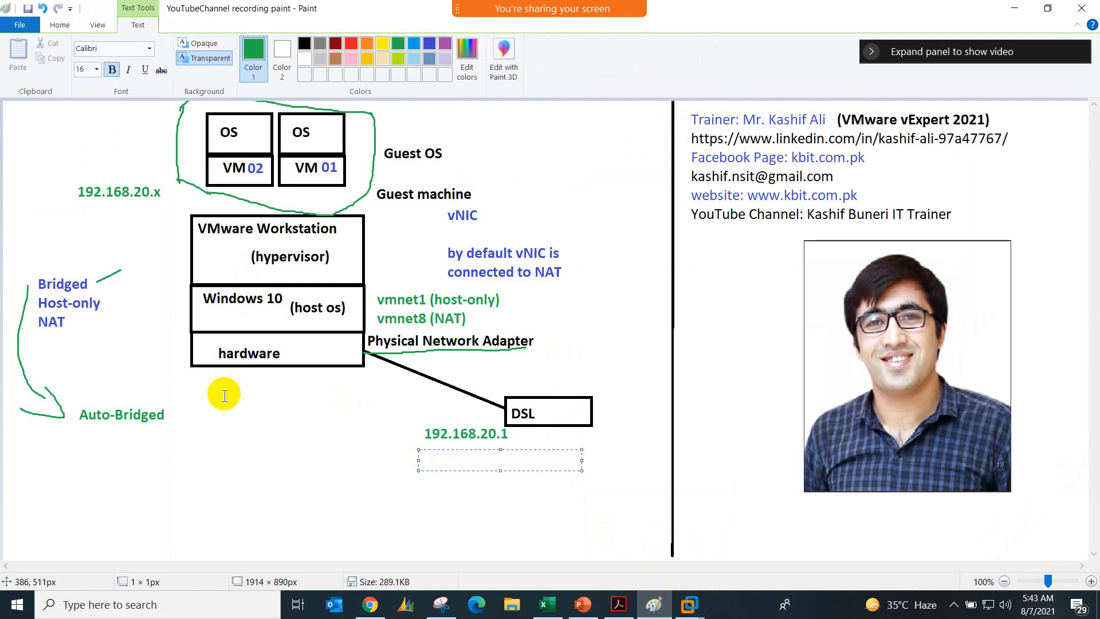
click(247, 460)
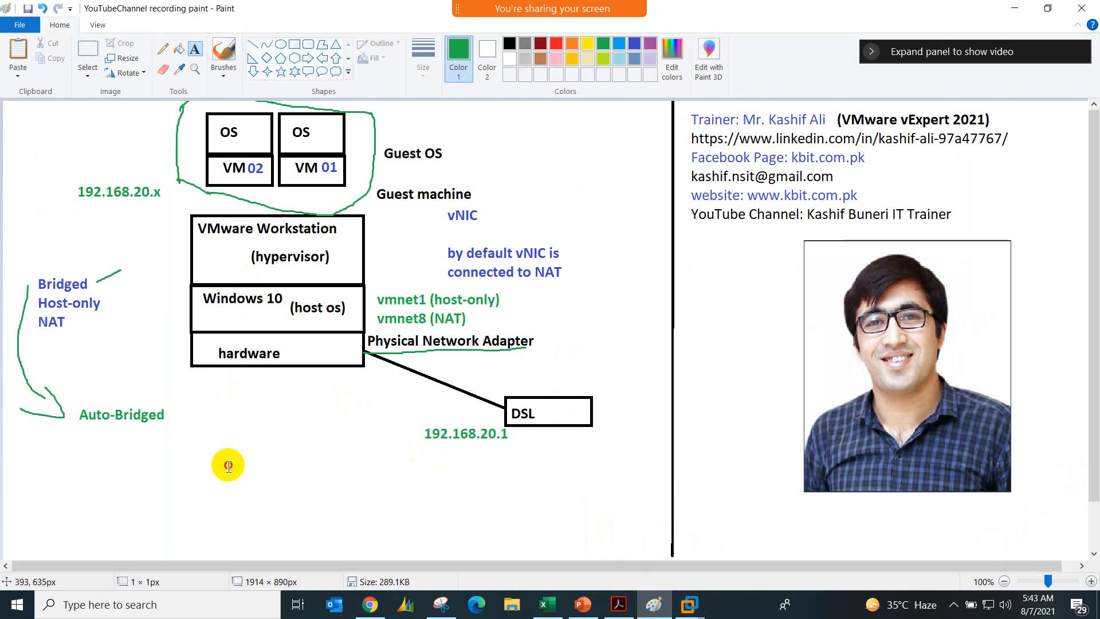
click(228, 458)
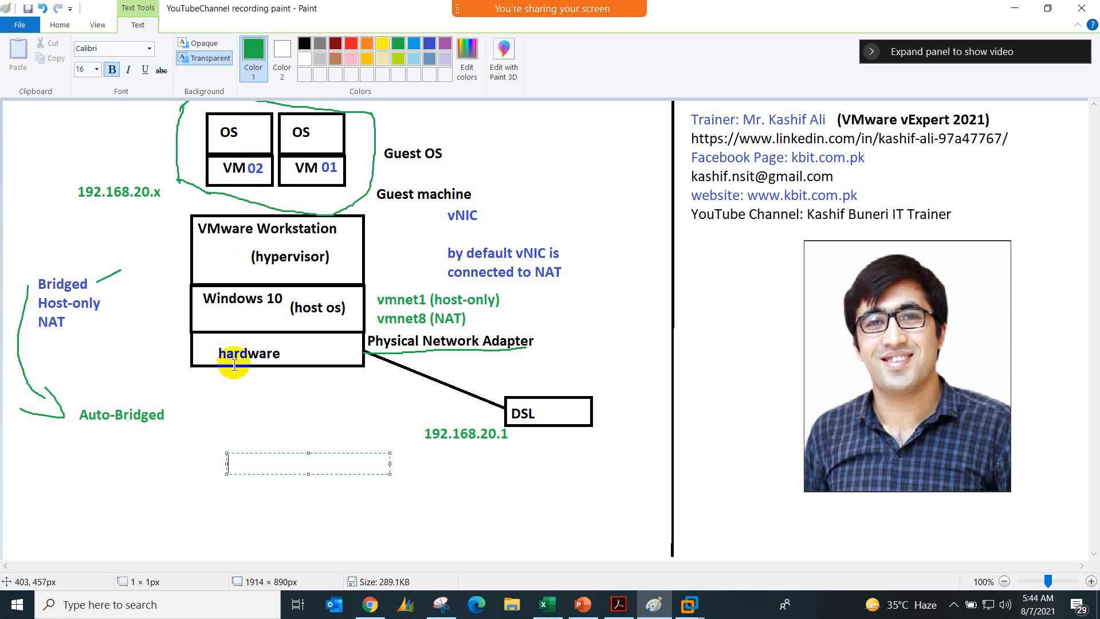
text(Physical to Virtual)
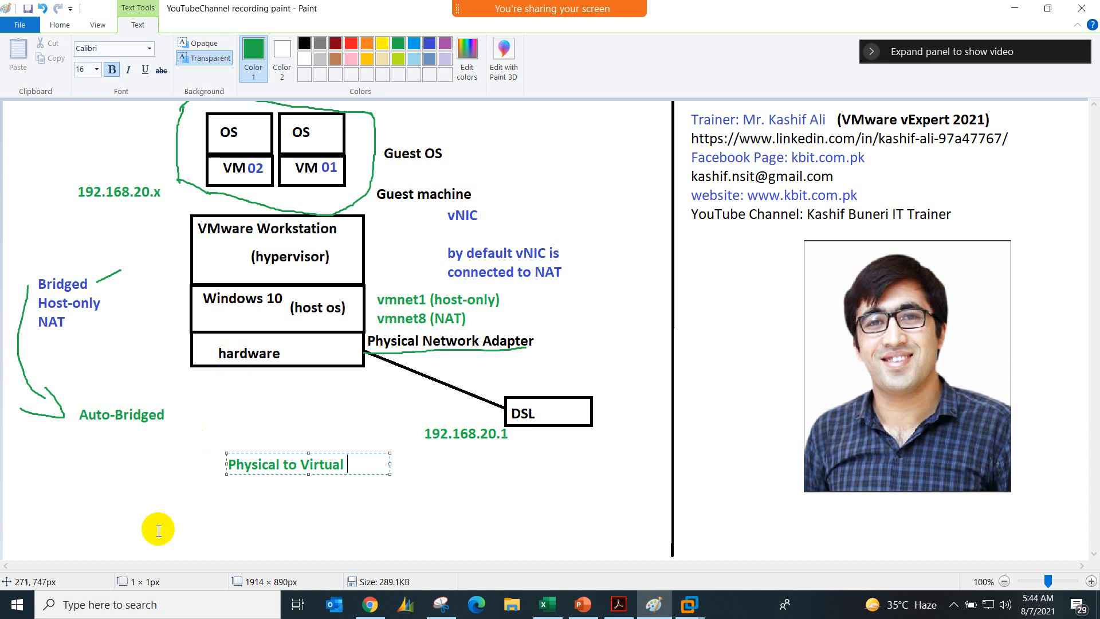
Step: Switch to Chrome, load facebook.com in the ESXi tab and open the Corelinks page
click(370, 604)
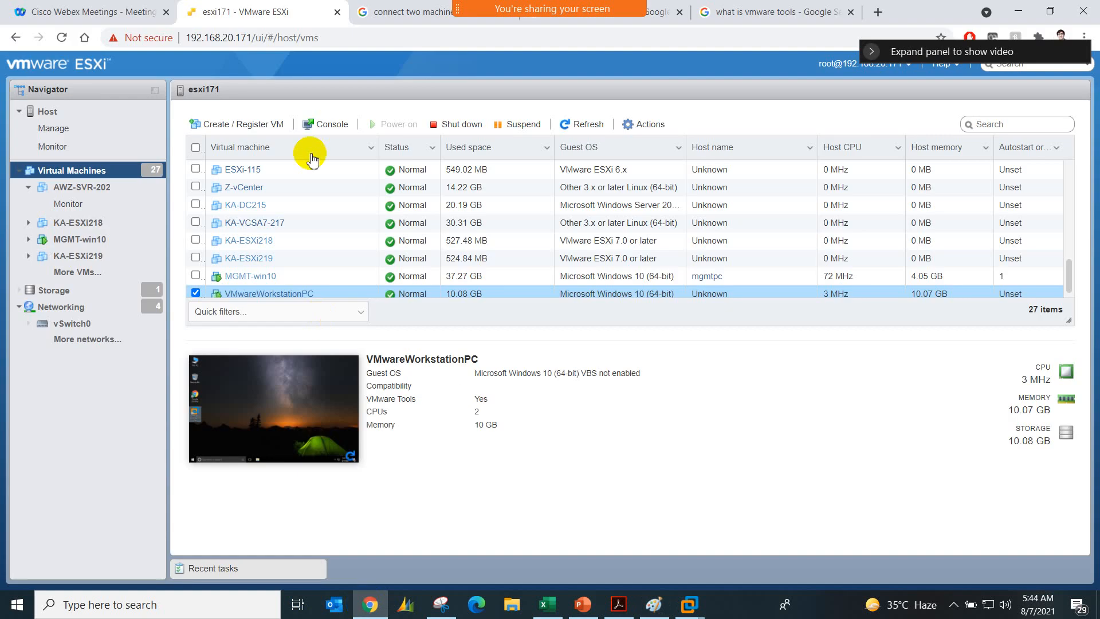
click(340, 41)
text(facebook.com)
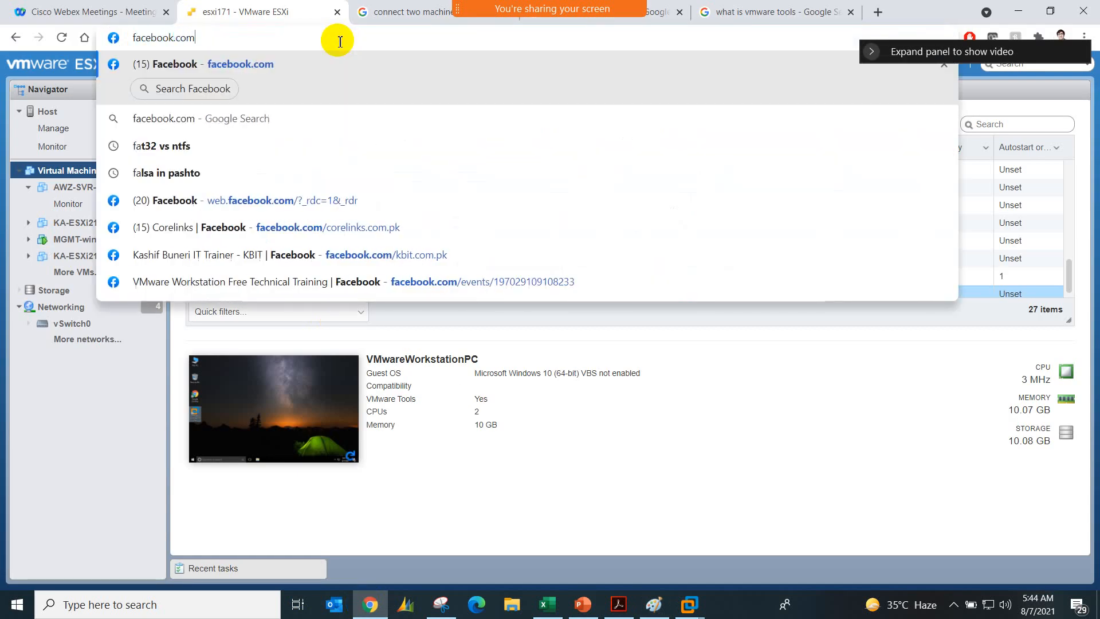
key(Return)
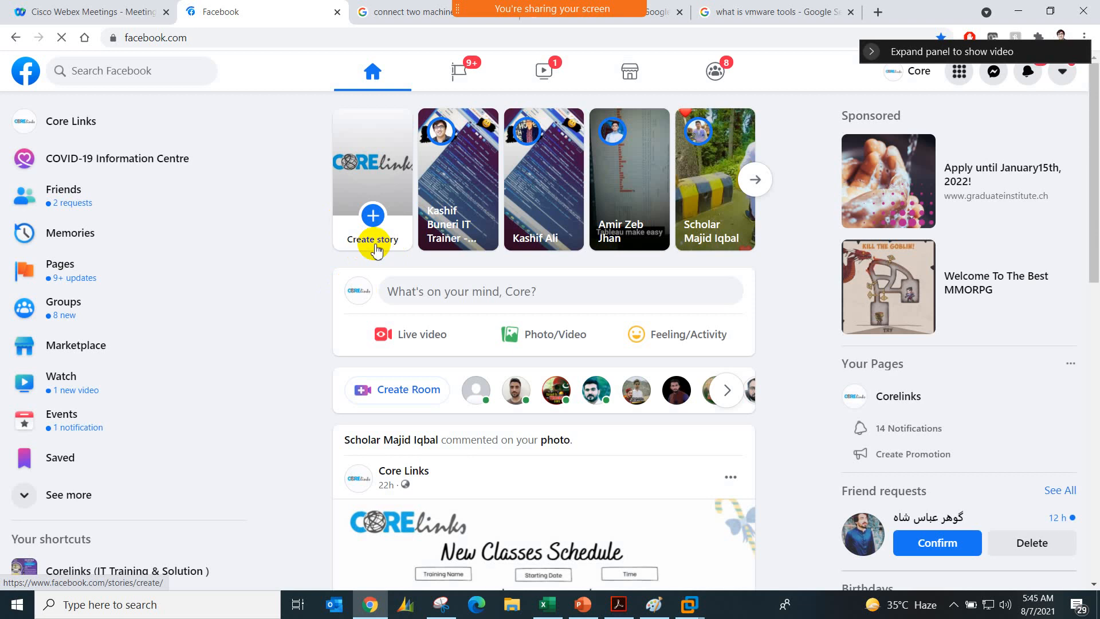
scroll(452, 430, down, 2)
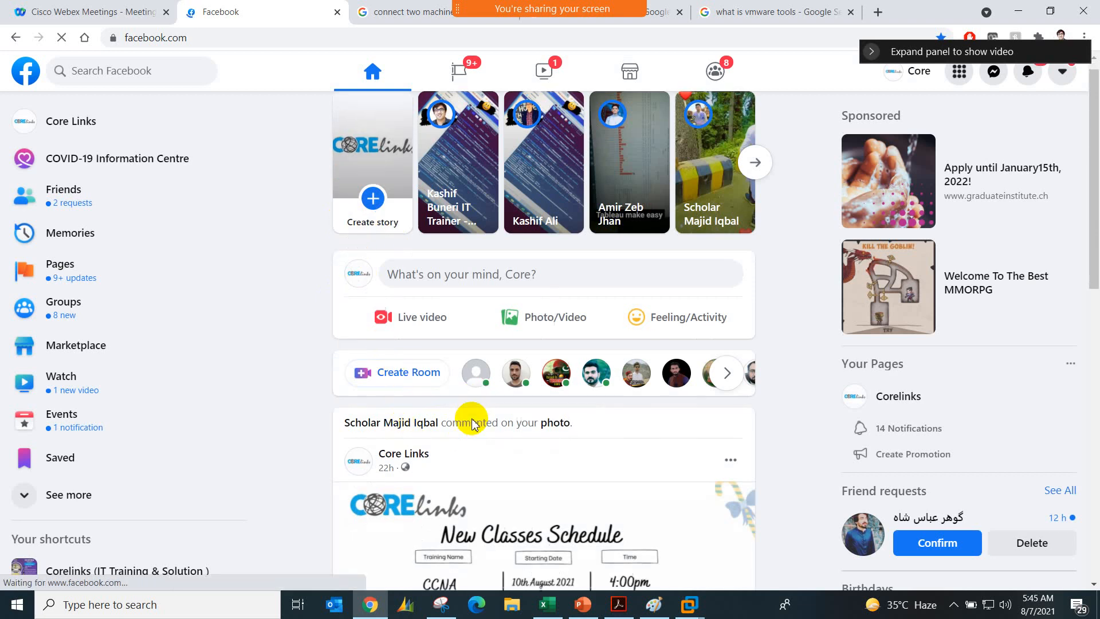
click(911, 396)
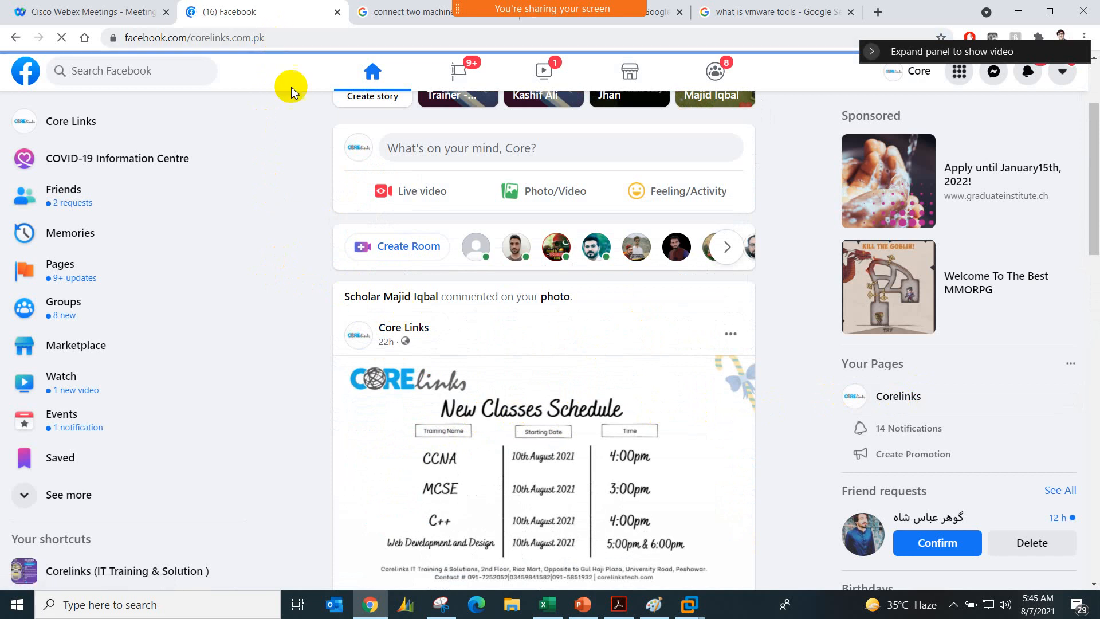
click(286, 39)
key(End)
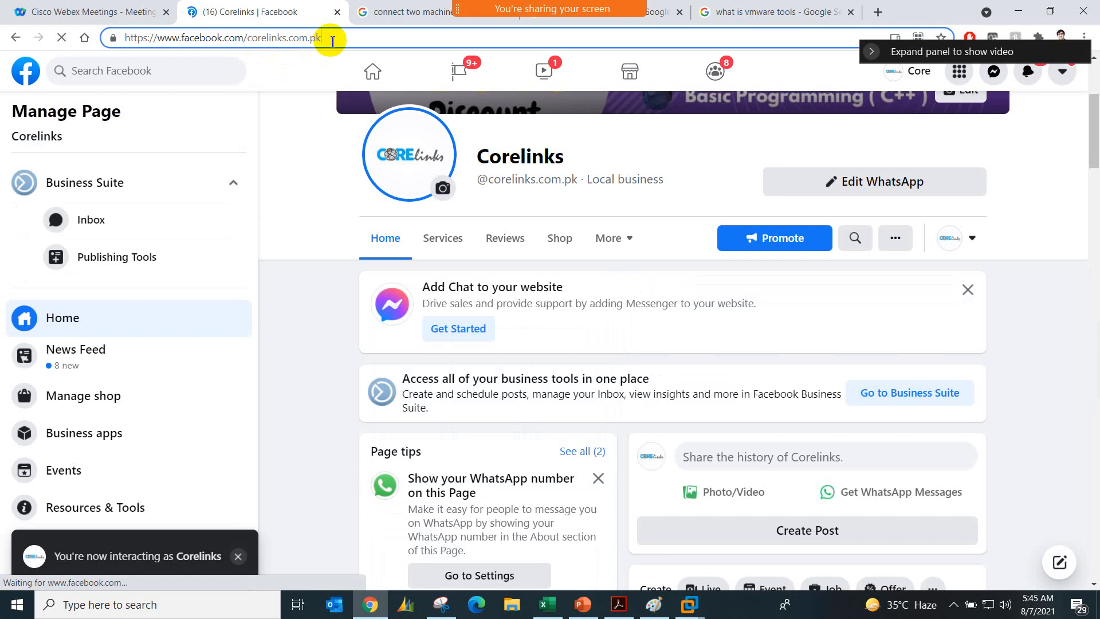
click(332, 38)
key(BackSpace)
key(BackSpace)
key(BackSpace)
key(BackSpace)
key(BackSpace)
key(BackSpace)
key(BackSpace)
key(BackSpace)
key(BackSpace)
key(BackSpace)
key(BackSpace)
key(BackSpace)
key(BackSpace)
key(BackSpace)
key(BackSpace)
key(BackSpace)
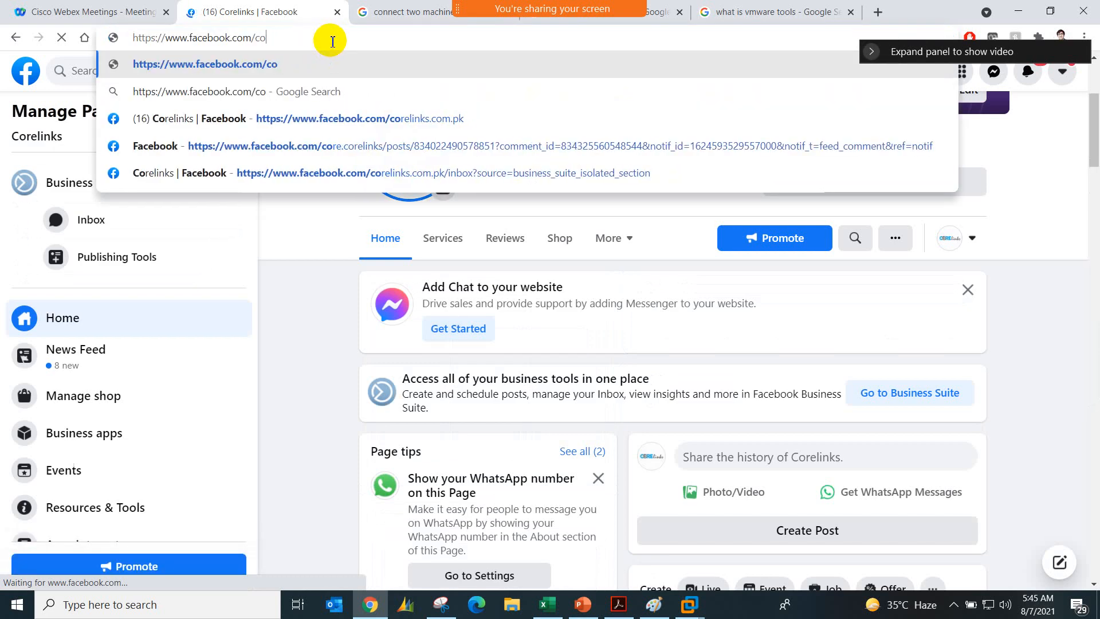
text(kbit.com.pk)
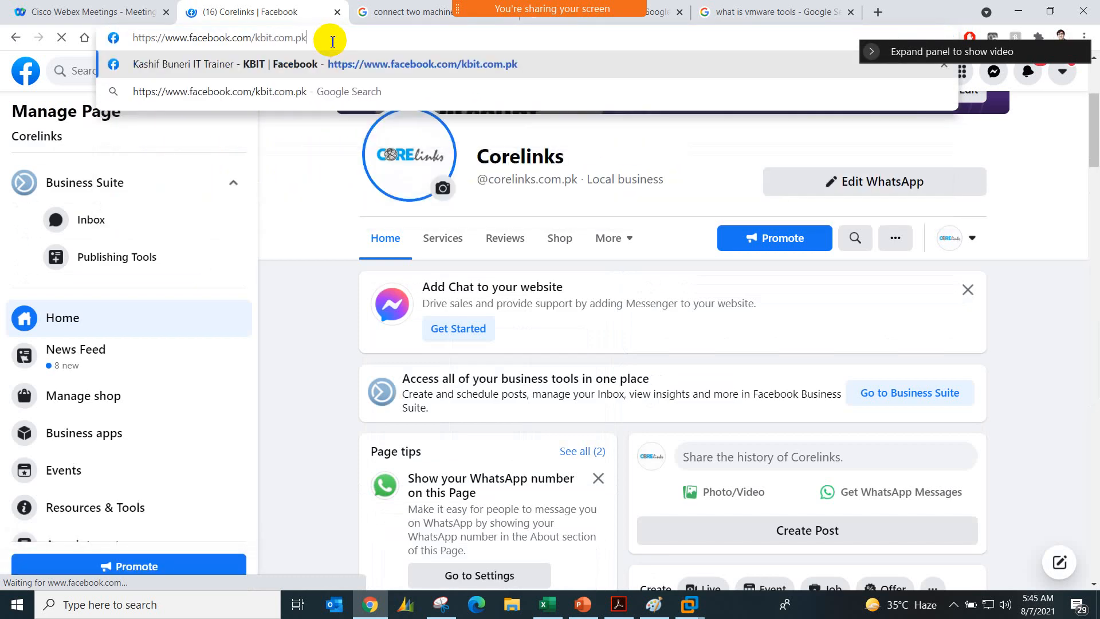
key(Return)
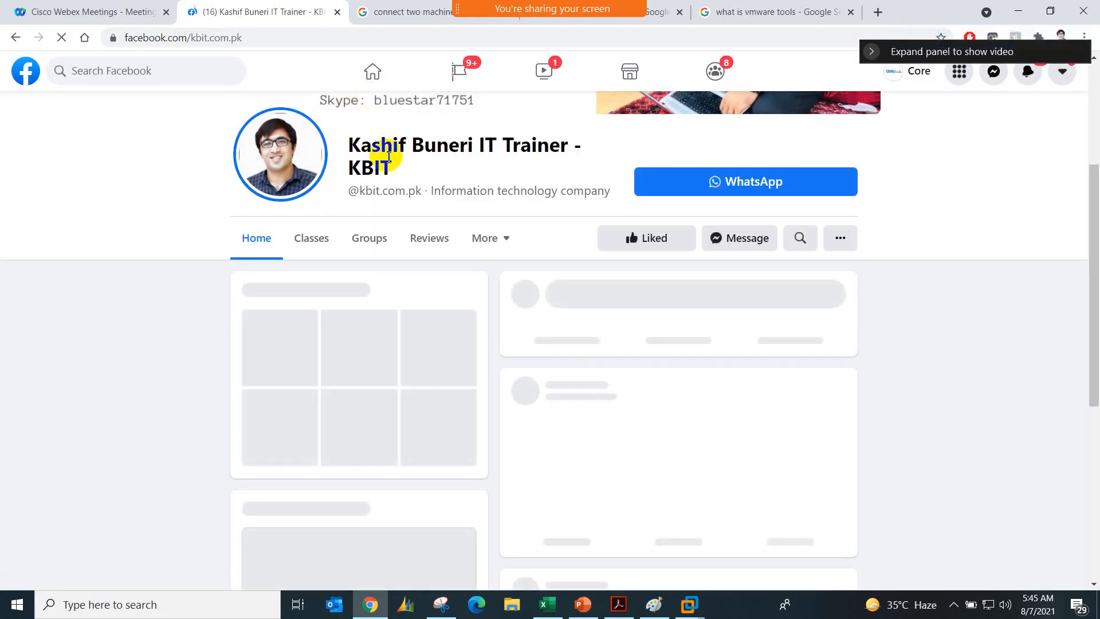
scroll(459, 228, up, 2)
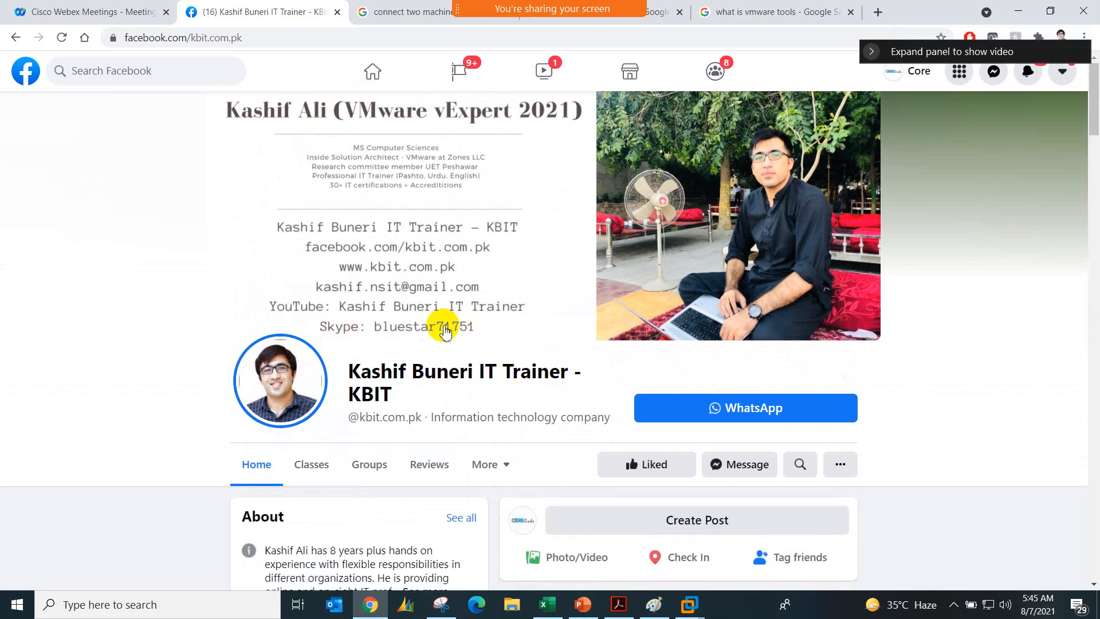
Step: Copy the full web address of the KBIT Facebook page
click(288, 32)
double_click(256, 38)
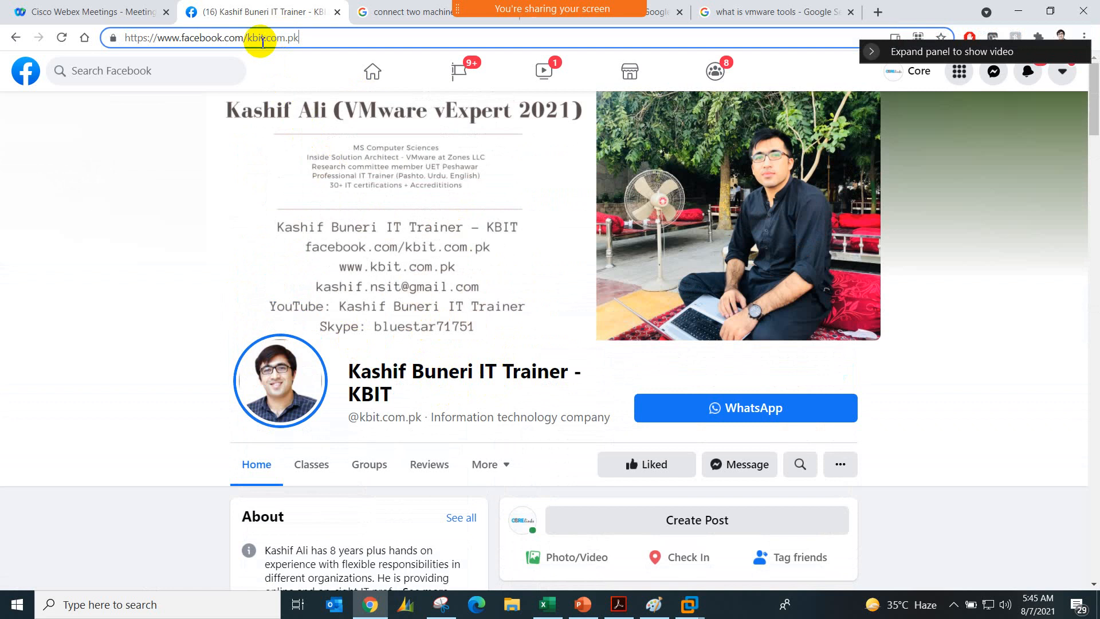
right_click(262, 40)
key(Escape)
right_click(261, 40)
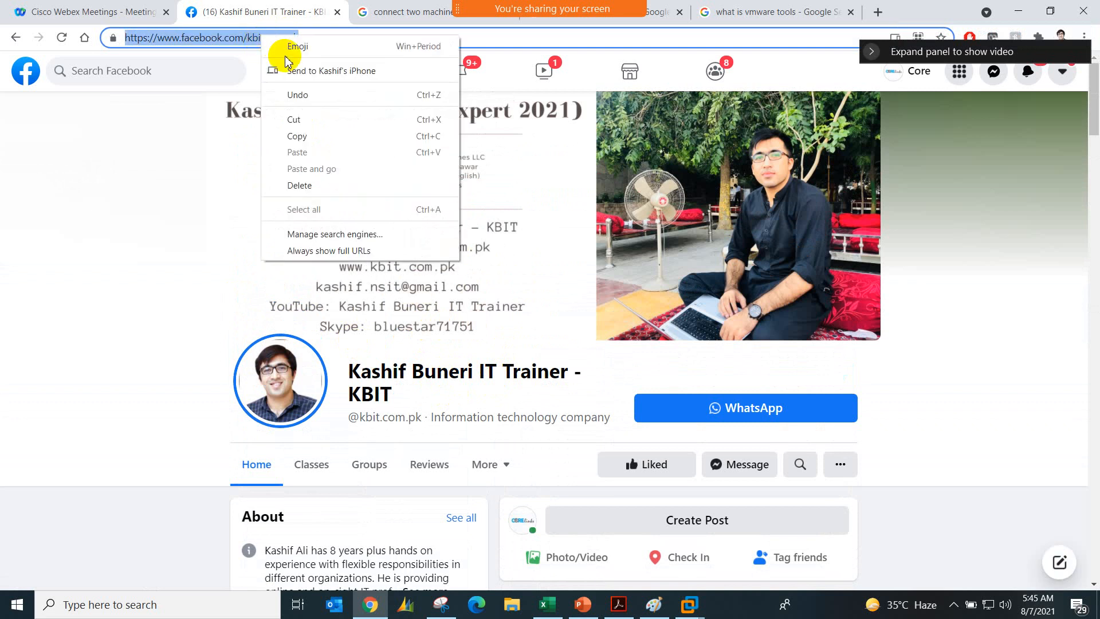
click(293, 131)
Step: Open the Webex meeting chat and send the copied KBIT page link to everyone
mouse_move(576, 6)
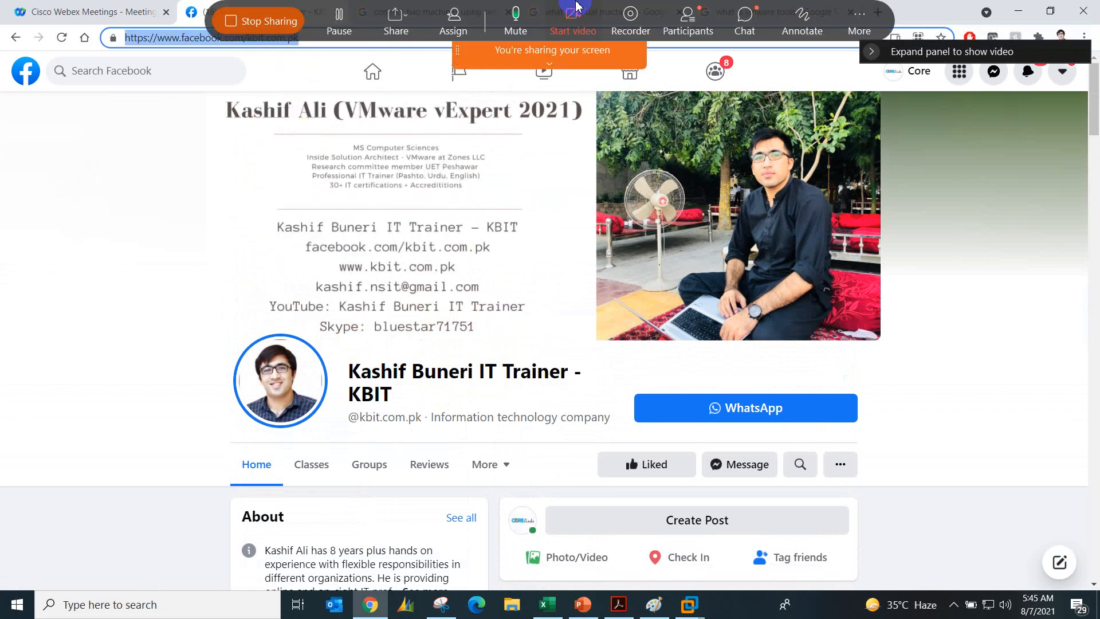
click(745, 17)
click(360, 384)
key(ctrl+v)
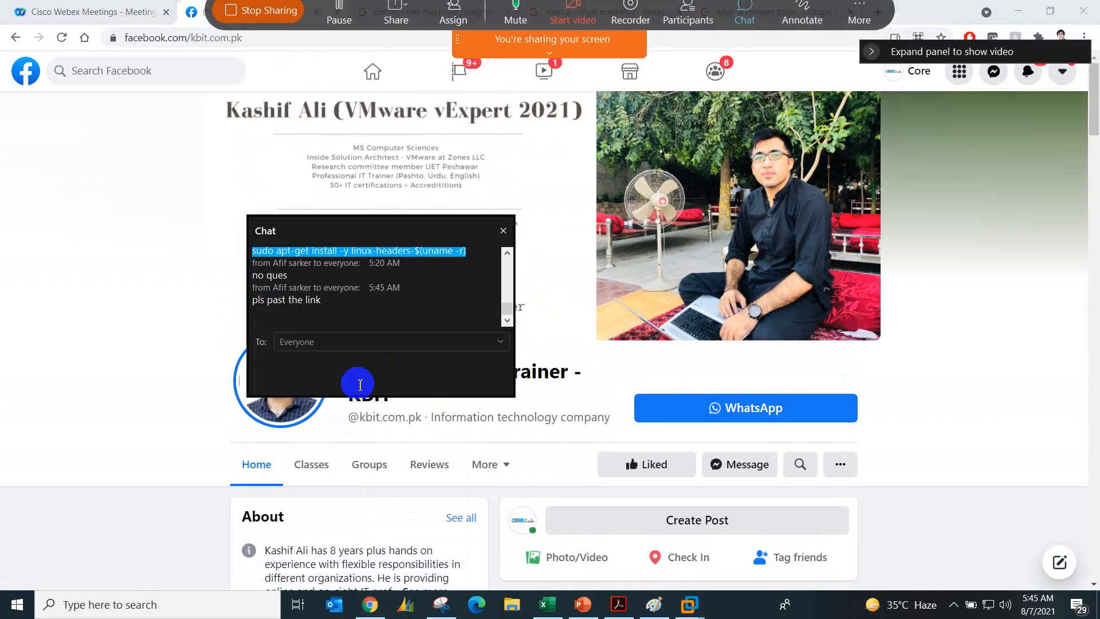
key(Return)
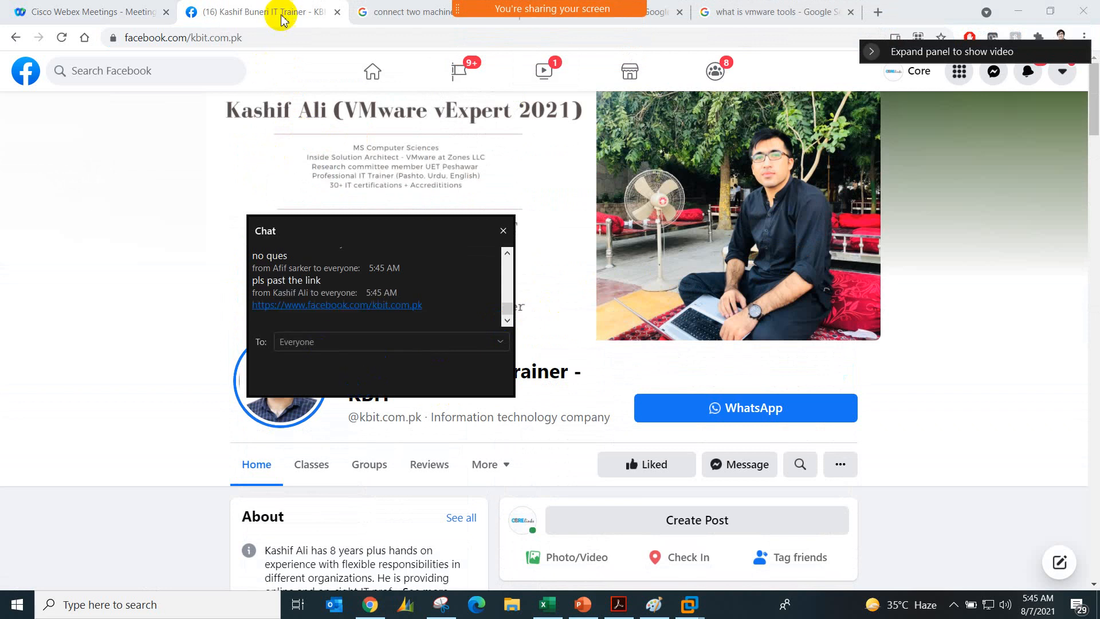
click(281, 37)
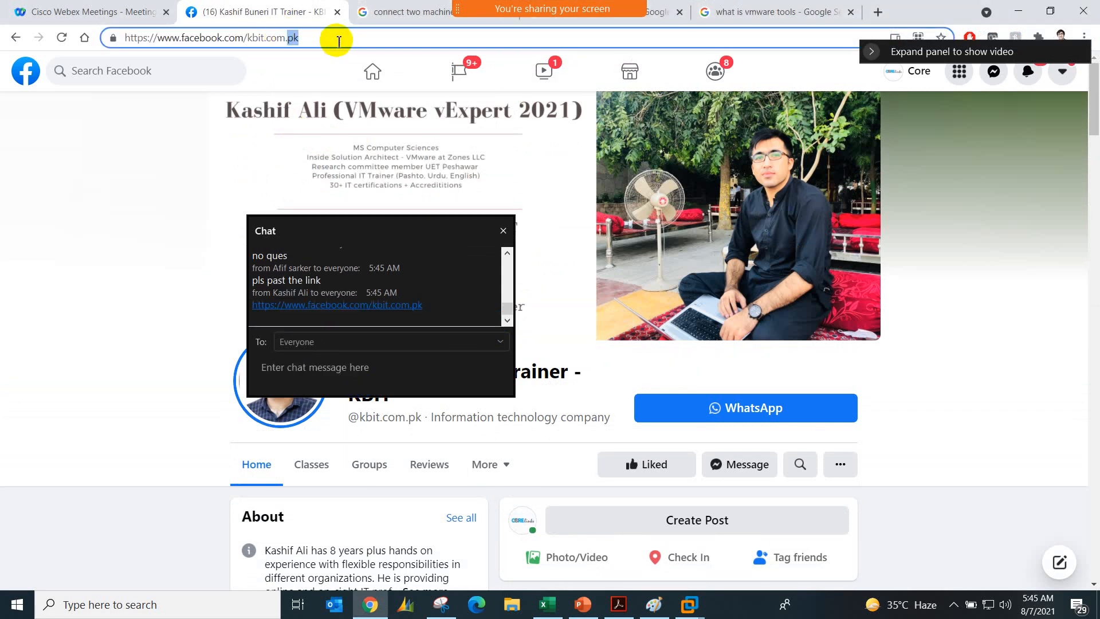
key(BackSpace)
key(BackSpace)
key(BackSpace)
key(BackSpace)
key(BackSpace)
key(BackSpace)
key(BackSpace)
key(BackSpace)
key(BackSpace)
key(BackSpace)
text(c)
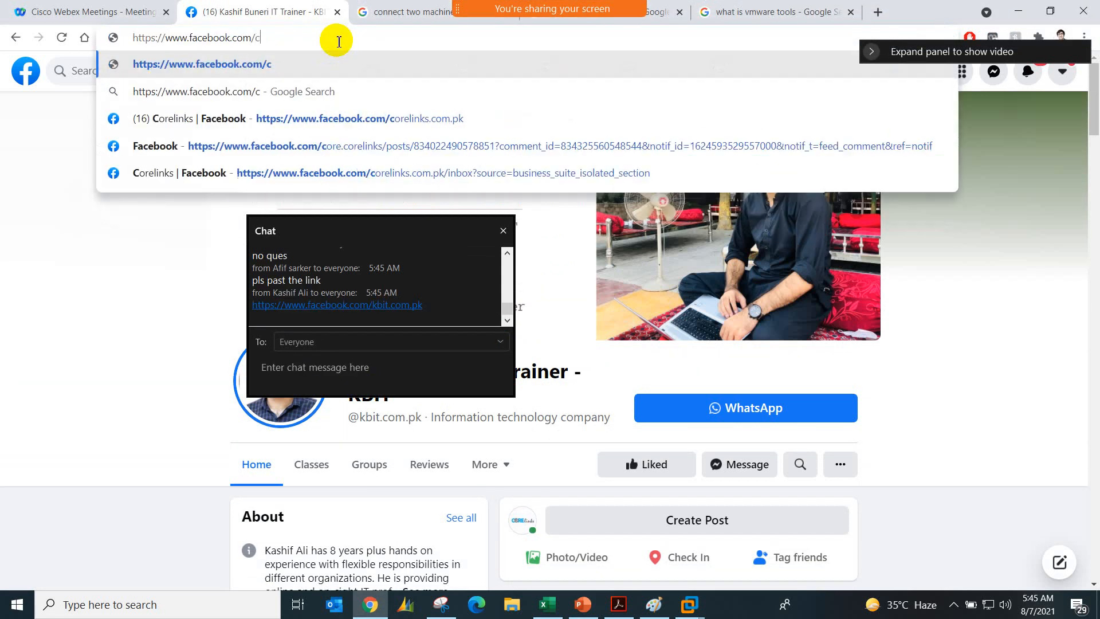
text(orelinks.com.p)
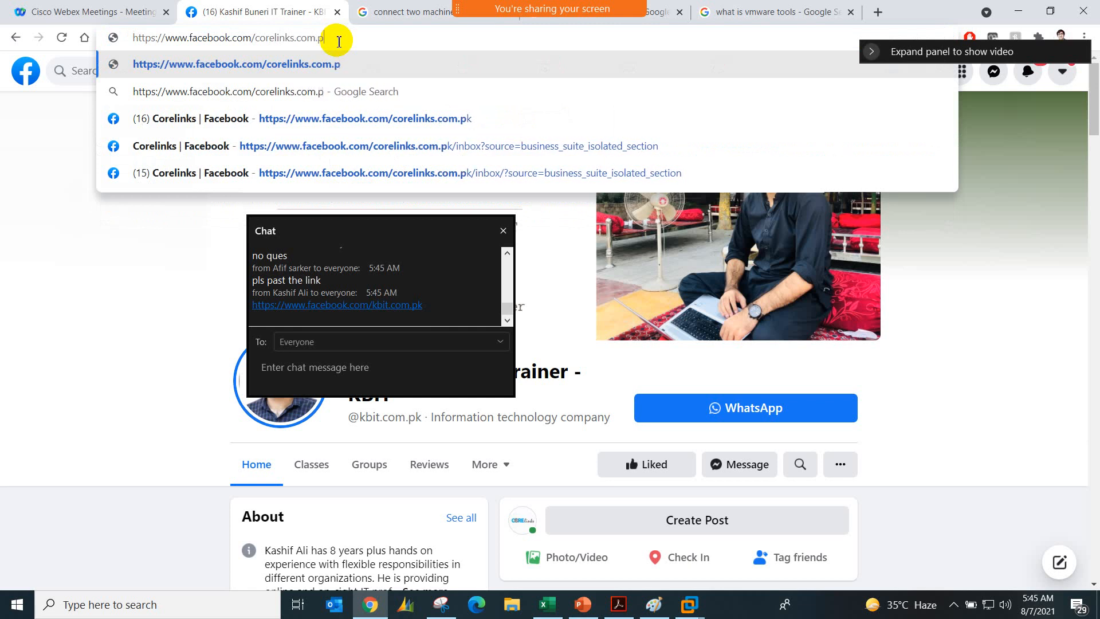
text(k)
key(Return)
Step: Copy the Corelinks page address, send it to everyone in the meeting chat, and close the chat
click(311, 38)
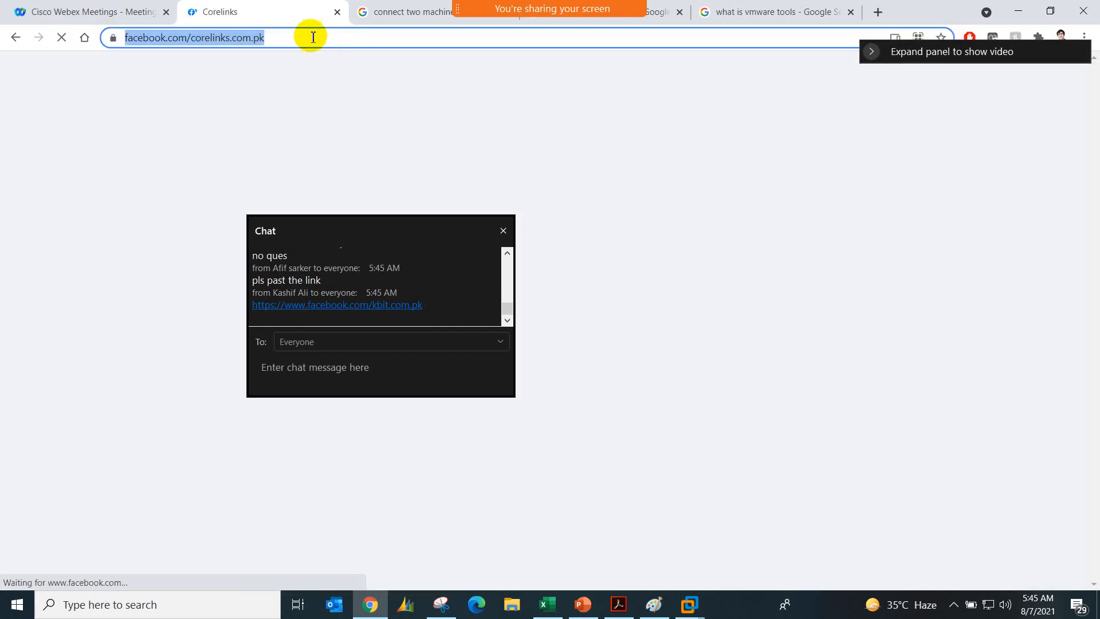
right_click(247, 38)
click(272, 138)
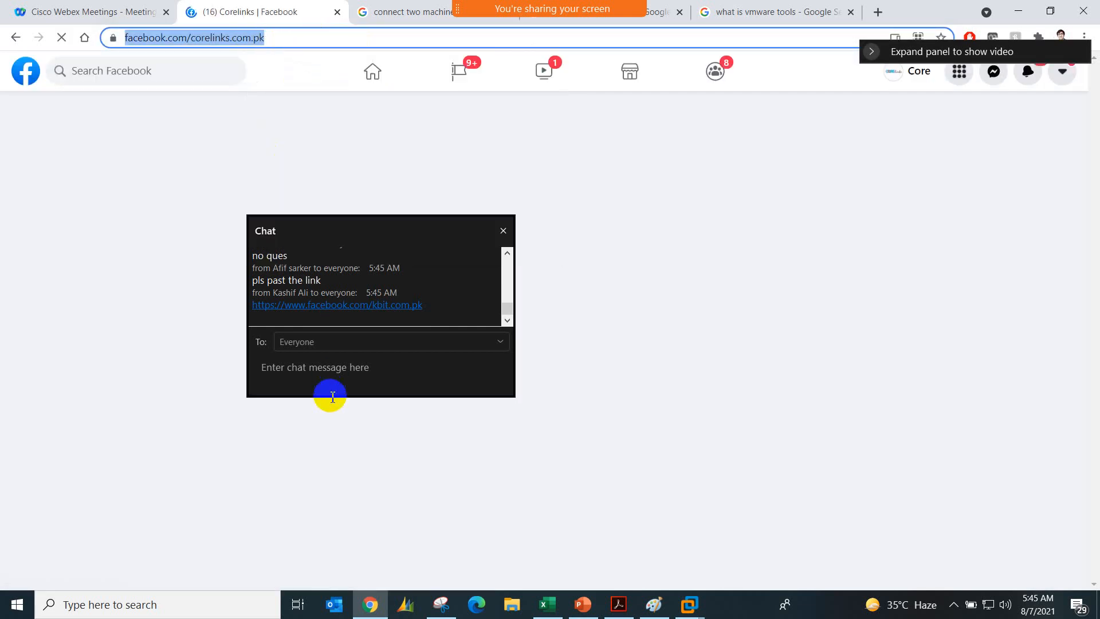
click(330, 376)
key(ctrl+v)
key(Return)
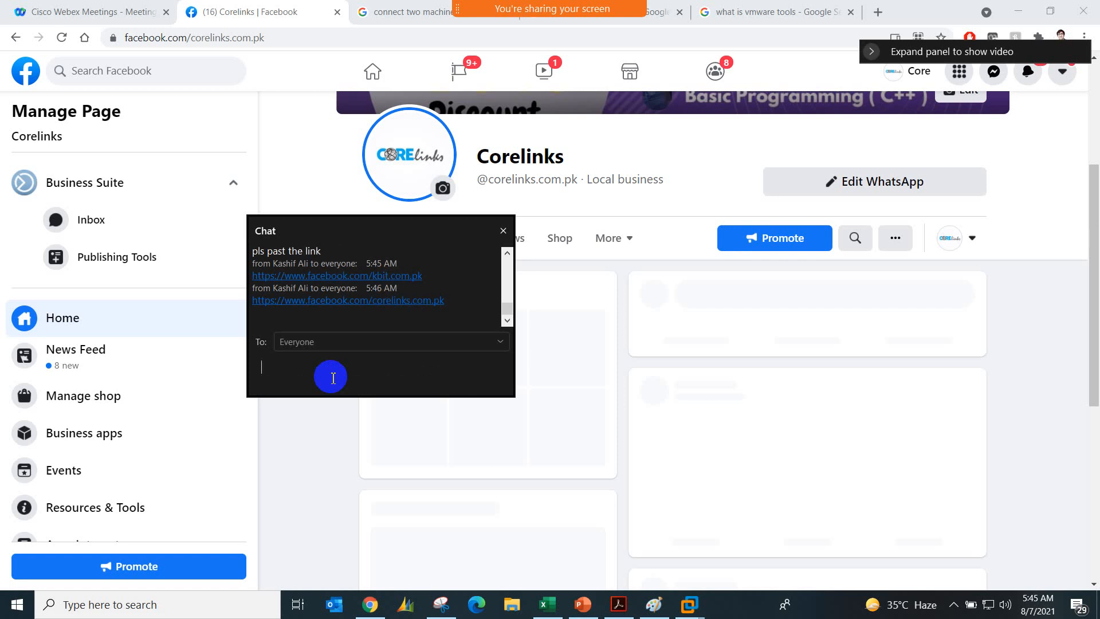
click(503, 231)
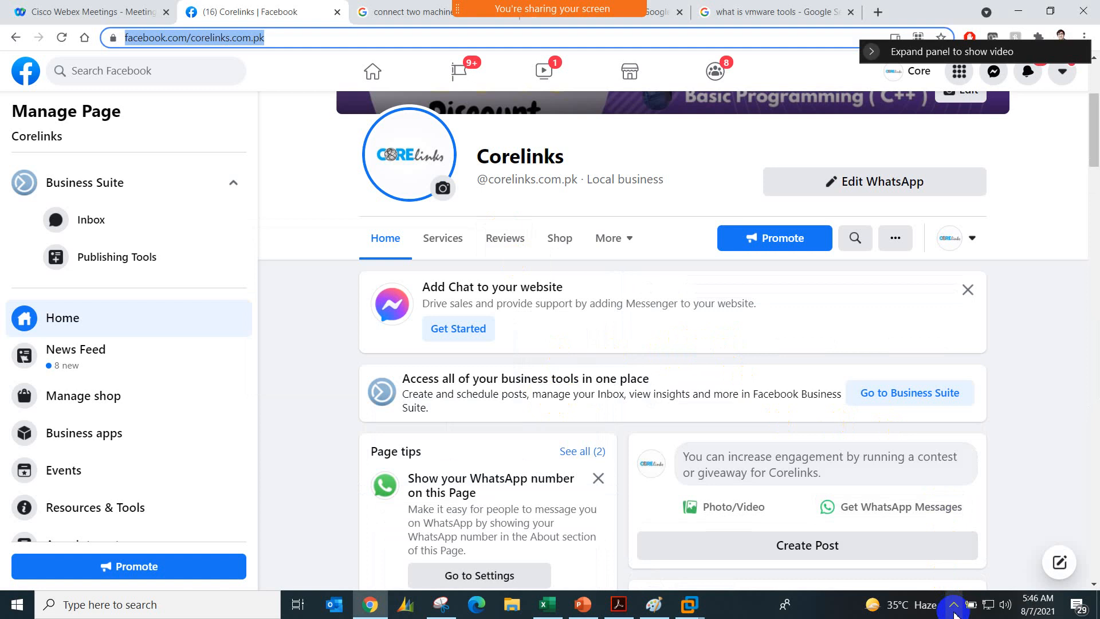
Step: Show the hidden system tray icons
click(954, 612)
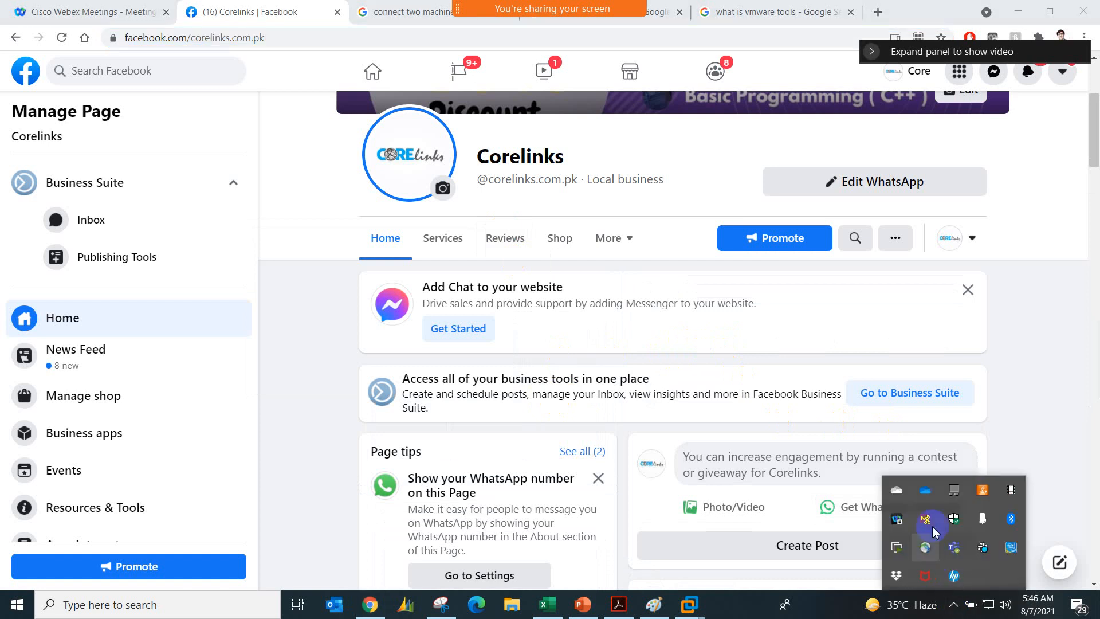